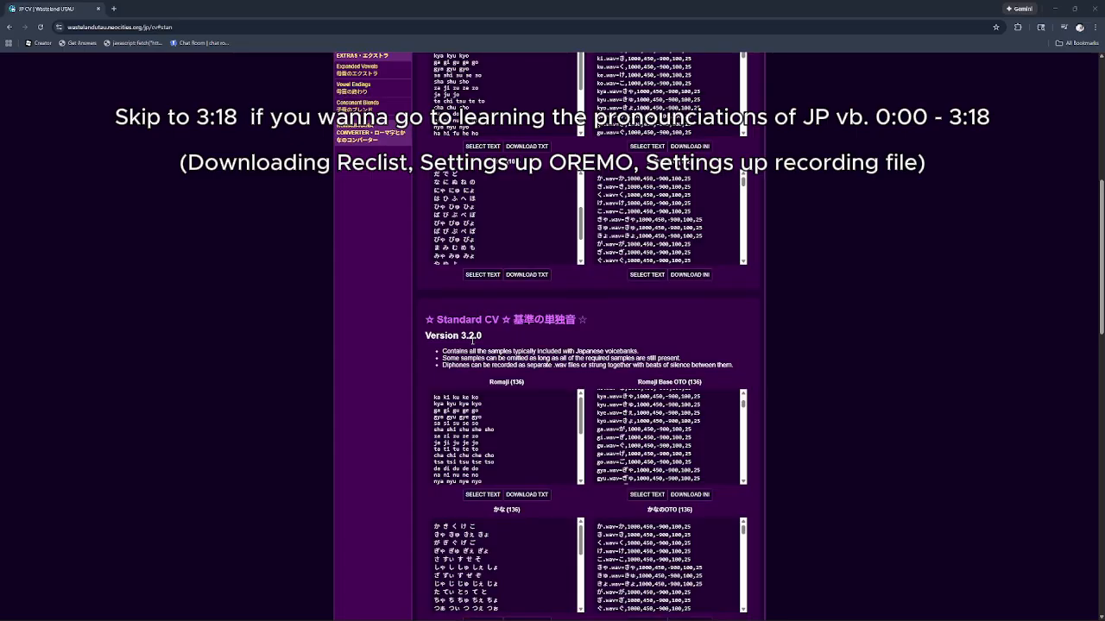
Step: Compare the syllables covered by the Minimum CV and Standard CV romaji reclists
scroll(515, 338, "up", 3)
scroll(485, 414, "up", 1)
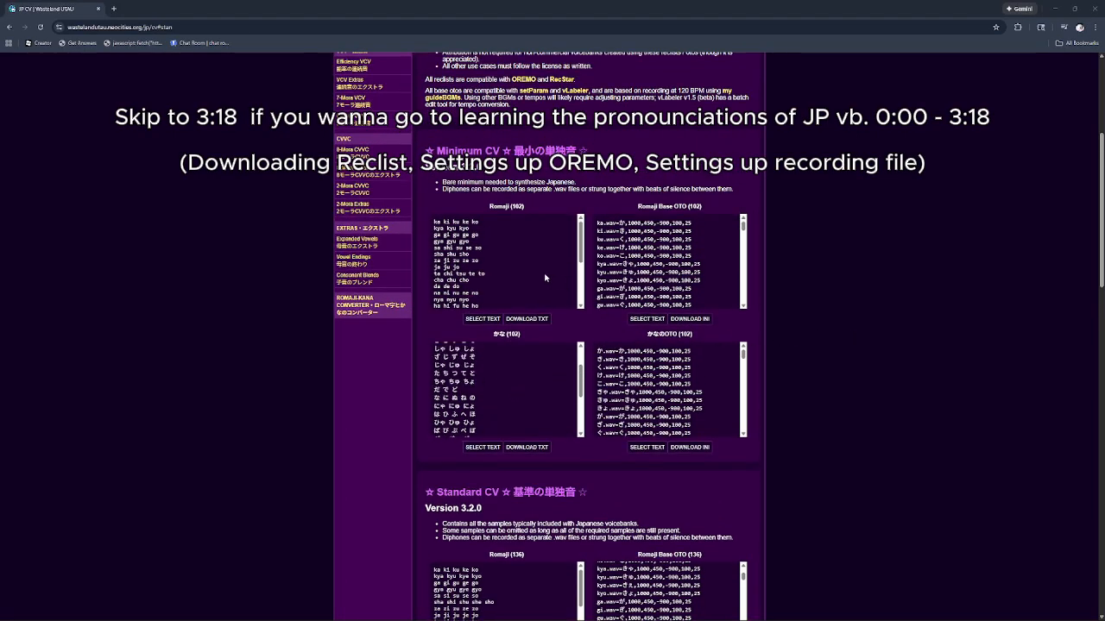
scroll(535, 269, "down", 3)
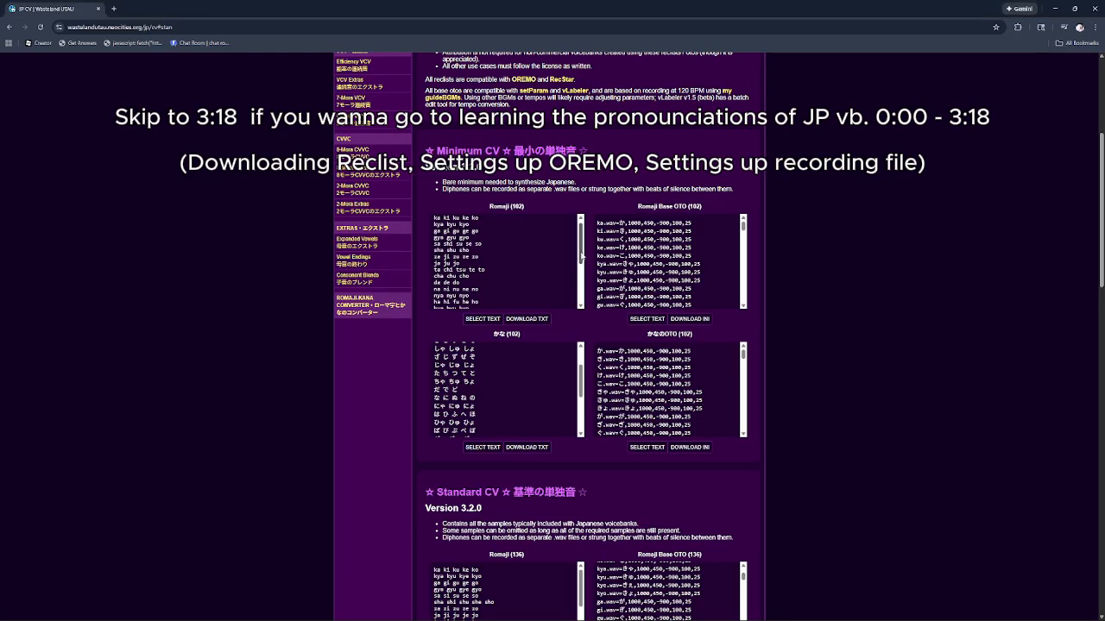
scroll(496, 279, "up", 2)
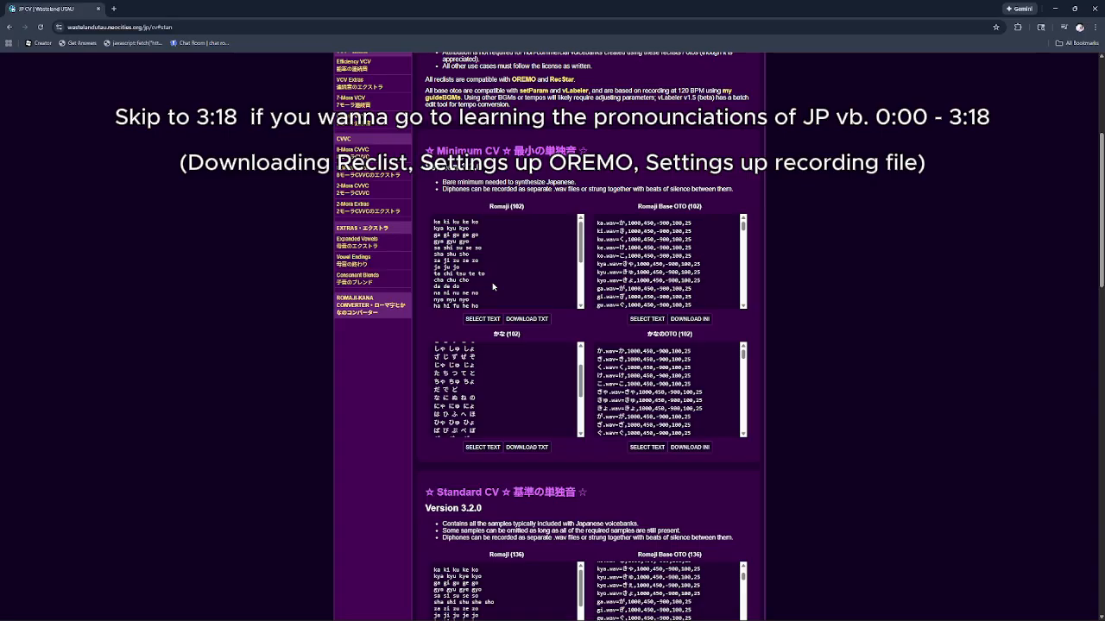
scroll(493, 287, "down", 5)
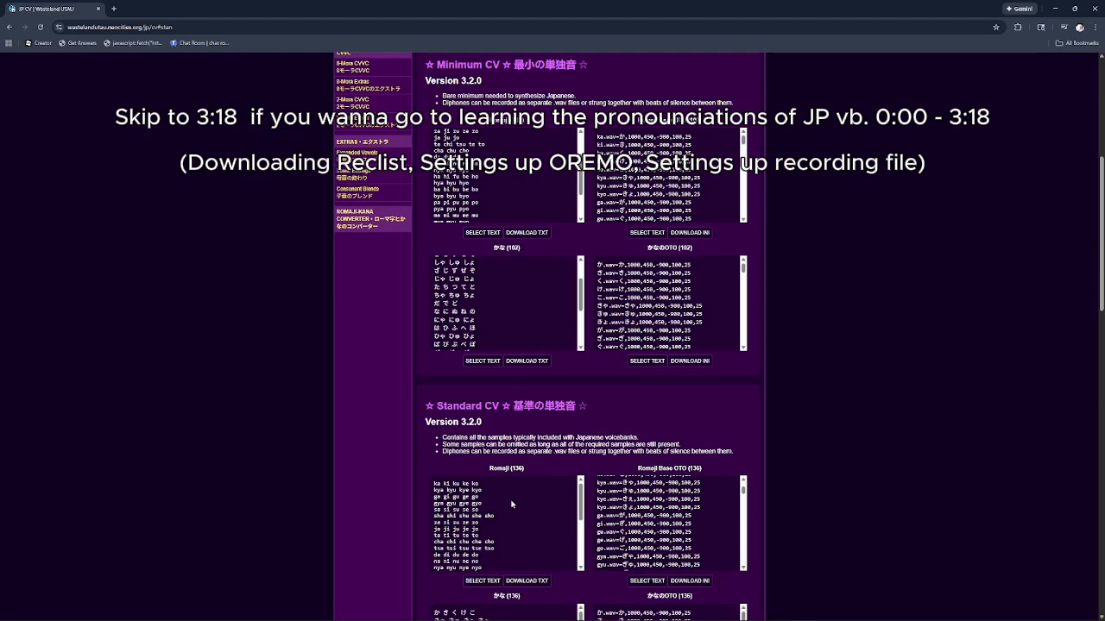
scroll(500, 475, "down", 2)
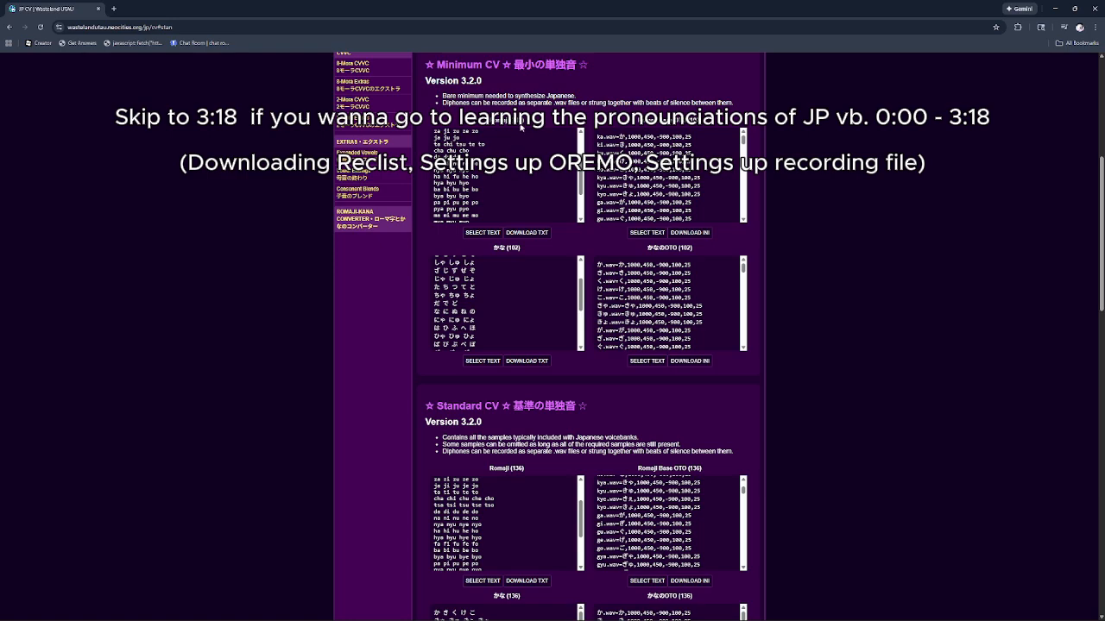
scroll(845, 350, "down", 1)
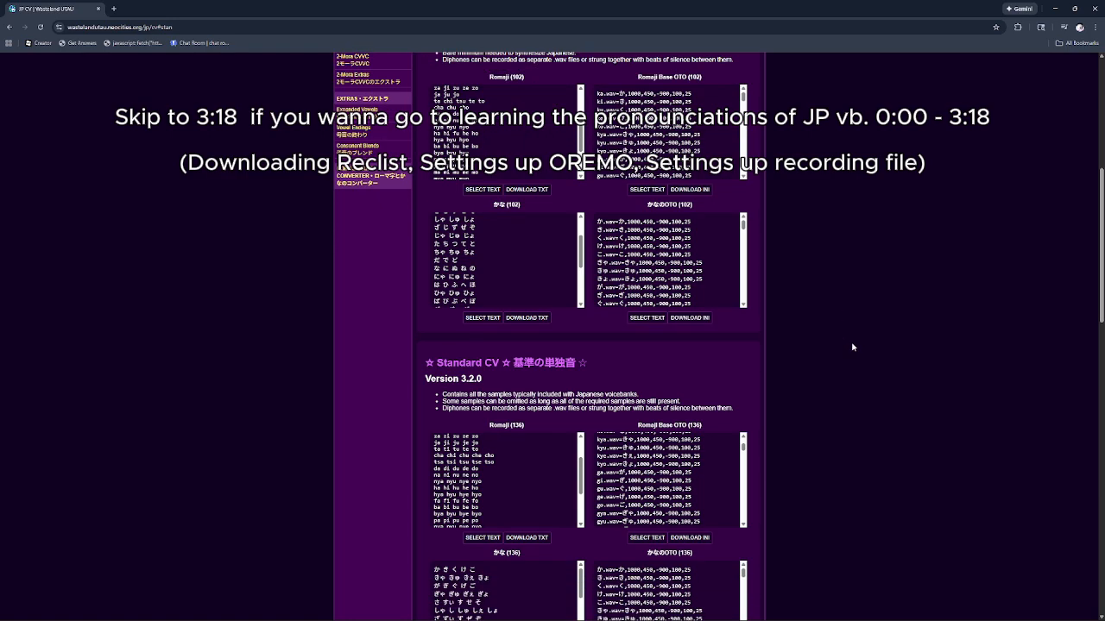
scroll(552, 496, "up", 2)
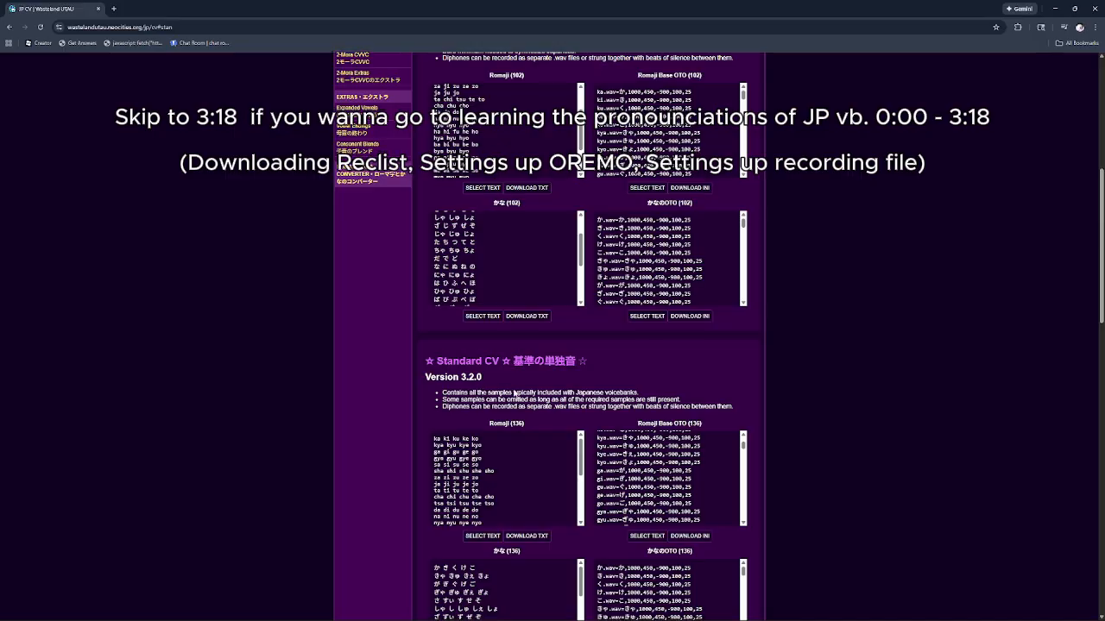
Step: Download the Standard CV Romaji (136) reclist as a TXT file
scroll(474, 394, "down", 1)
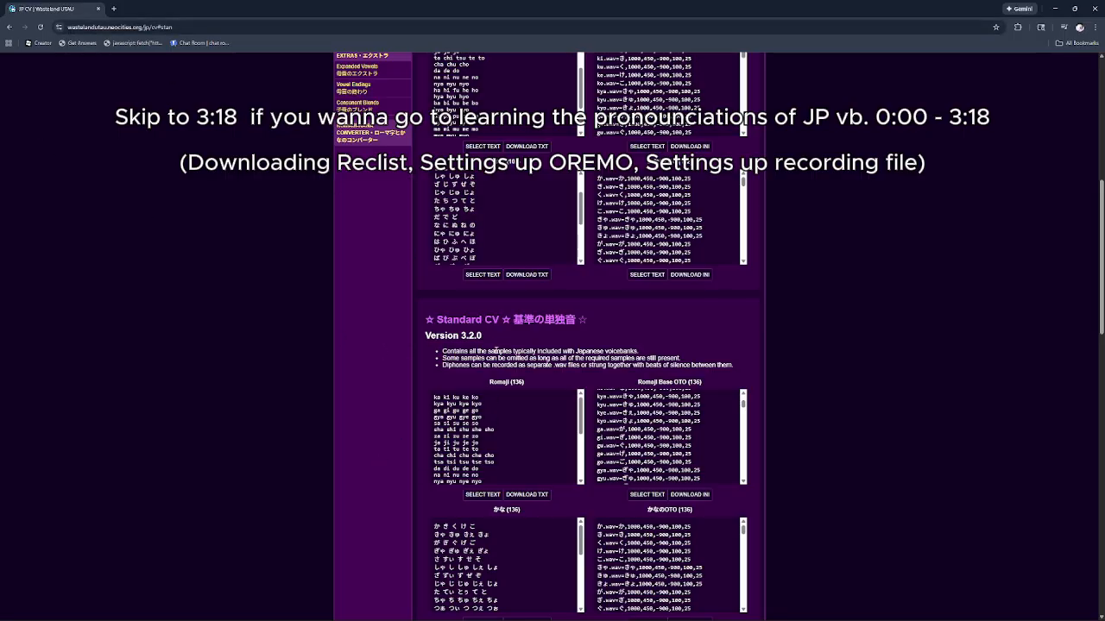
scroll(509, 436, "down", 2)
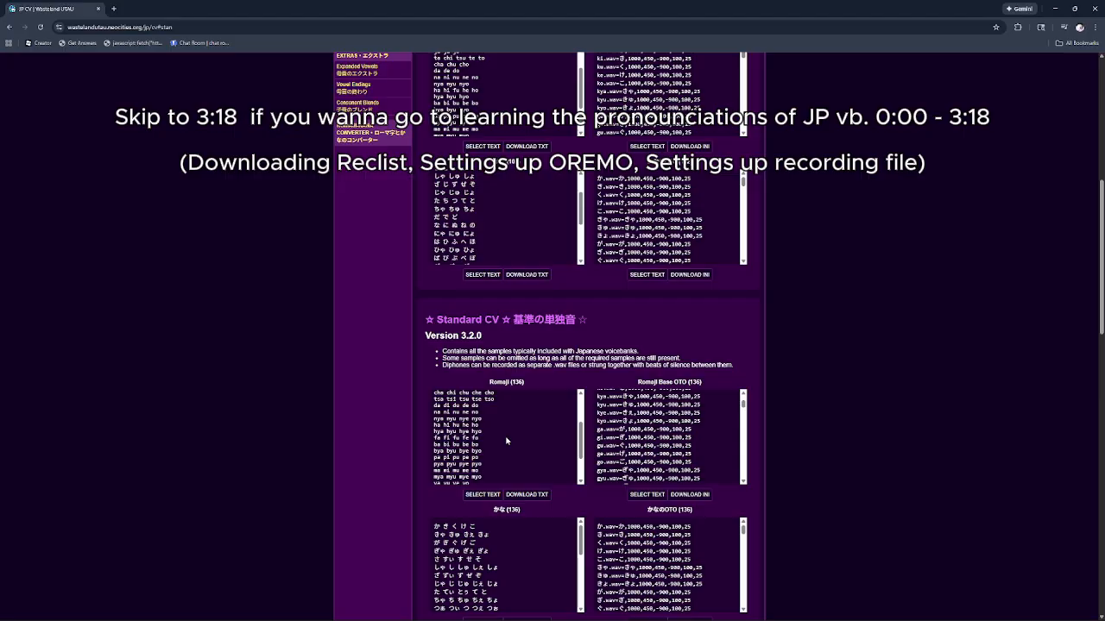
left_click(532, 496)
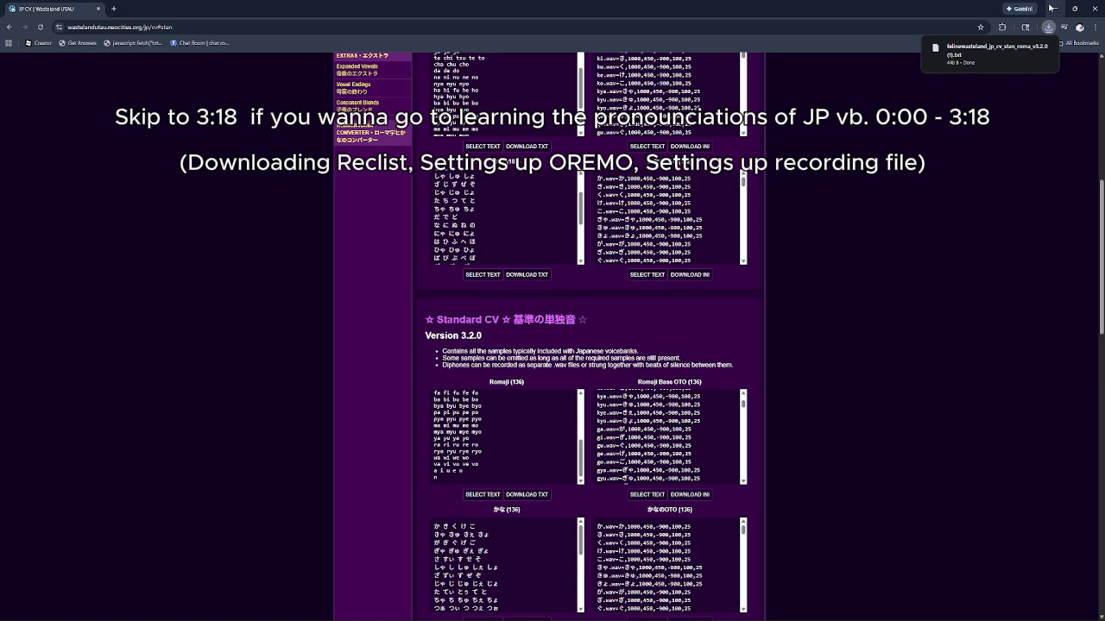
Step: Switch to OREMO by finding oremo.exe through the system search, launching it and maximizing its window
key("super")
type("setparam")
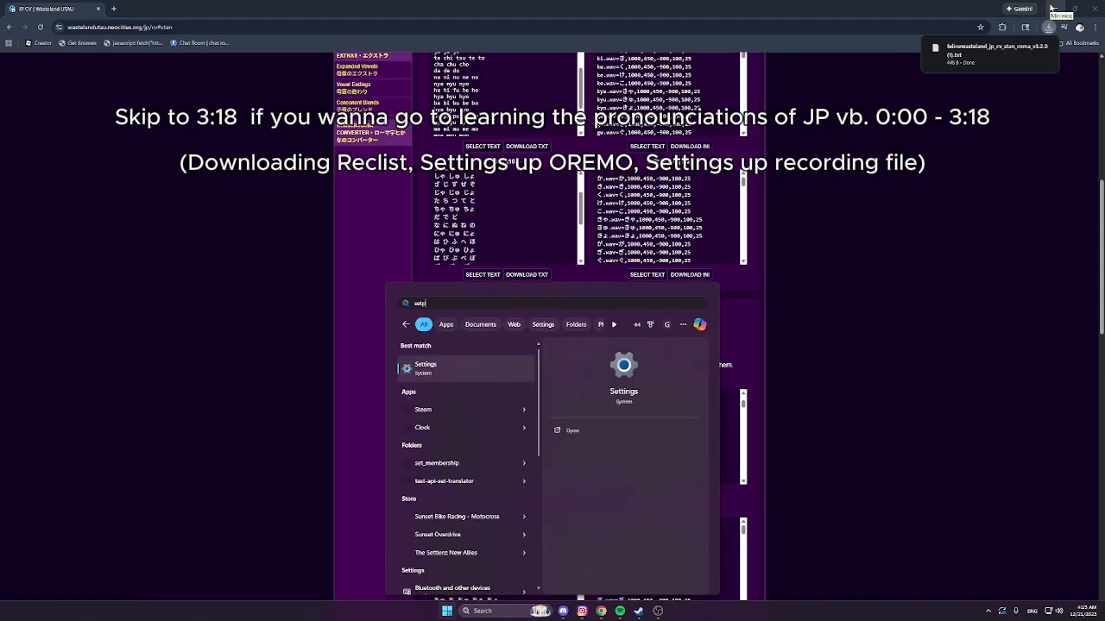
key("ctrl+a")
type("oremo")
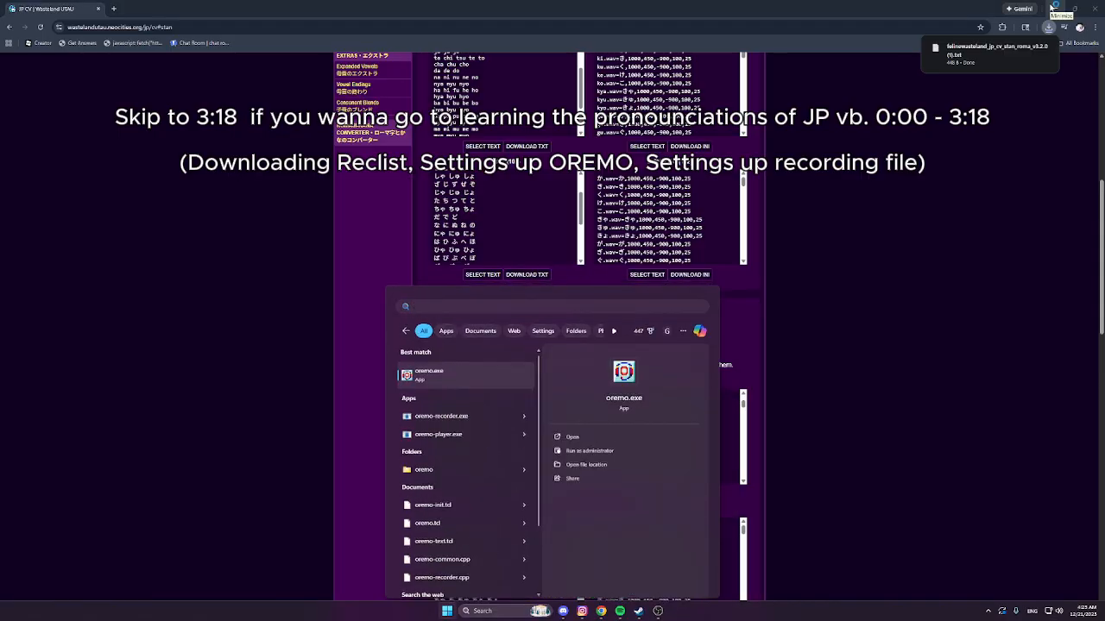
key("Return")
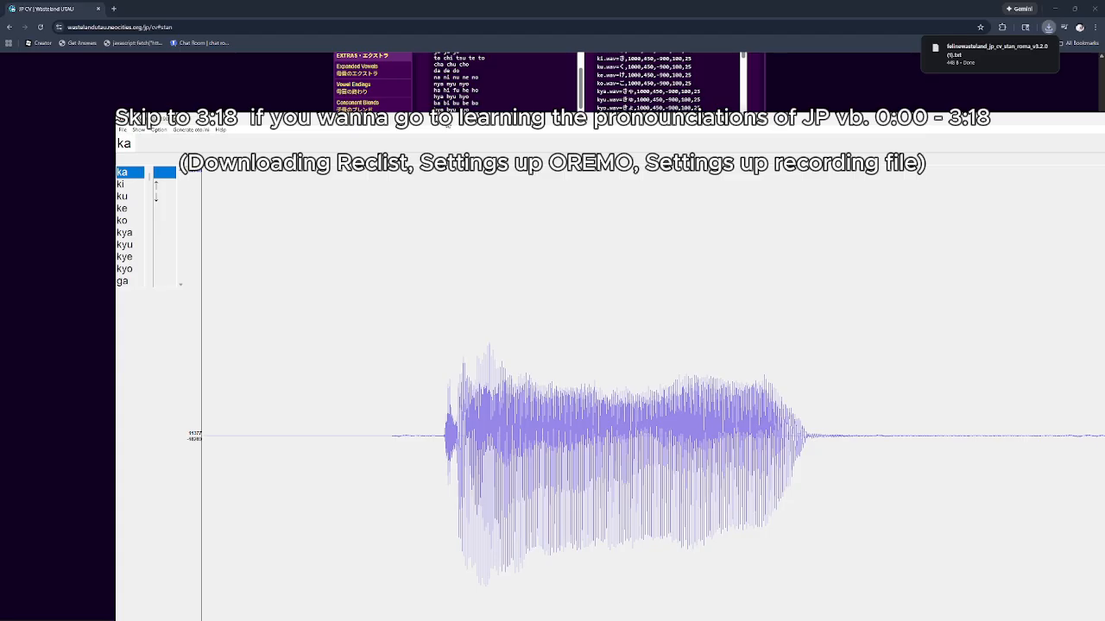
left_click_drag(442, 121, 399, 6)
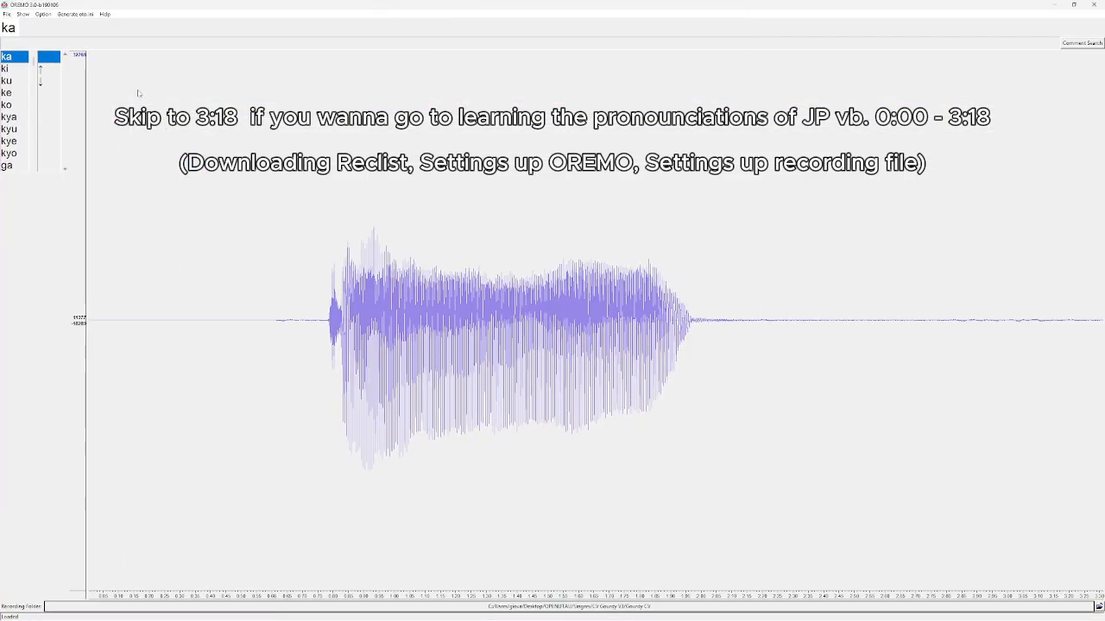
Step: Start setting the recording folder and create a new folder inside OPENUTAU's Singers folder
left_click(6, 14)
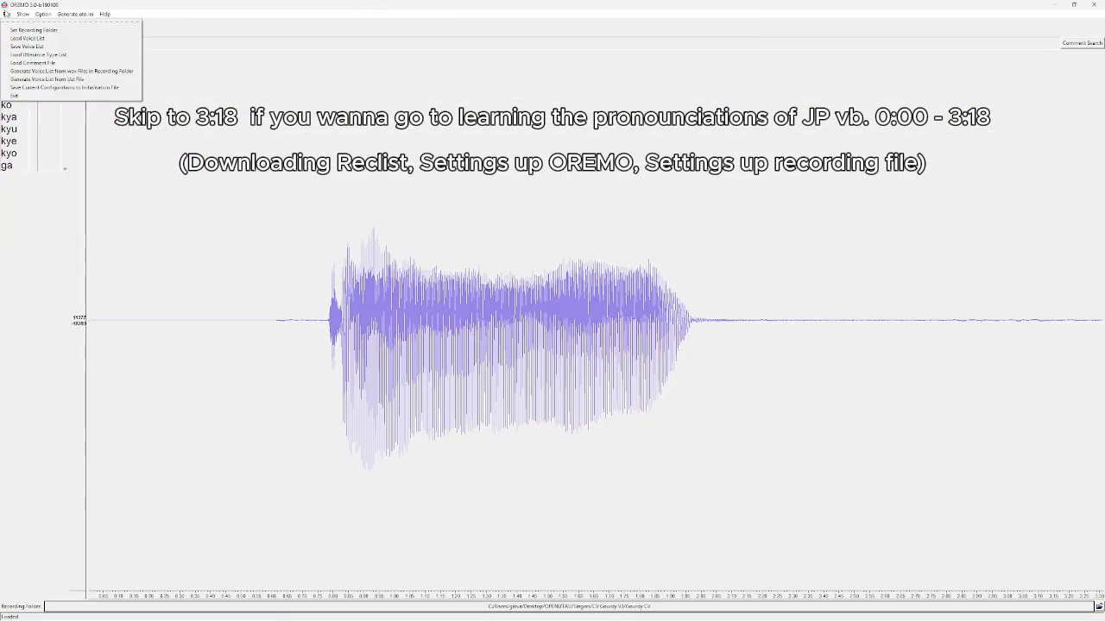
left_click(27, 31)
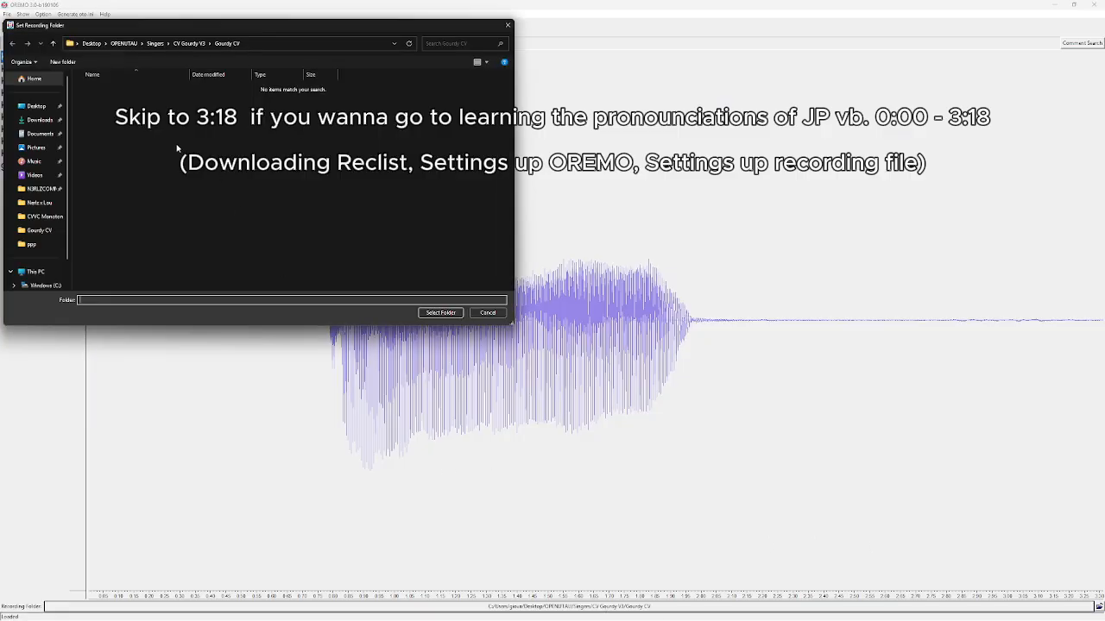
left_click(153, 46)
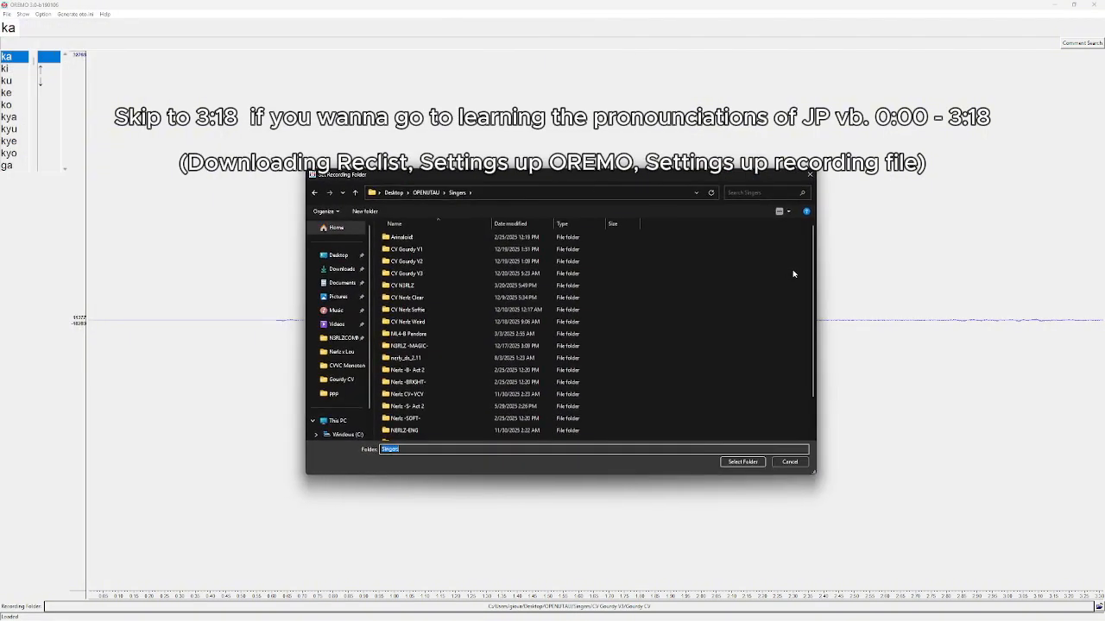
scroll(814, 267, "down", 2)
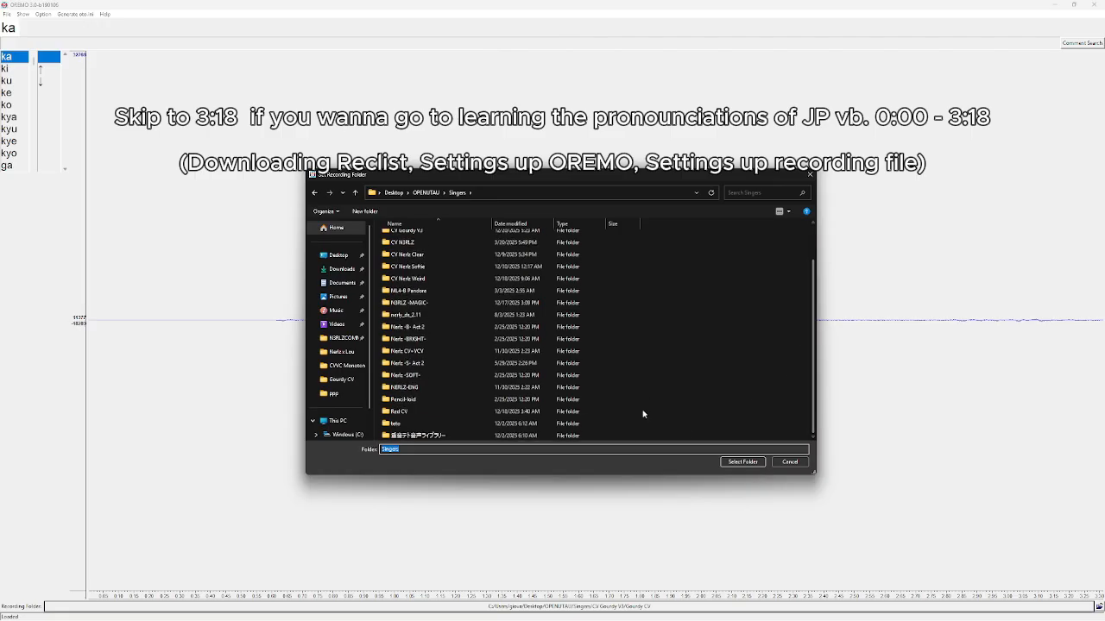
left_click(629, 340)
scroll(628, 340, "up", 2)
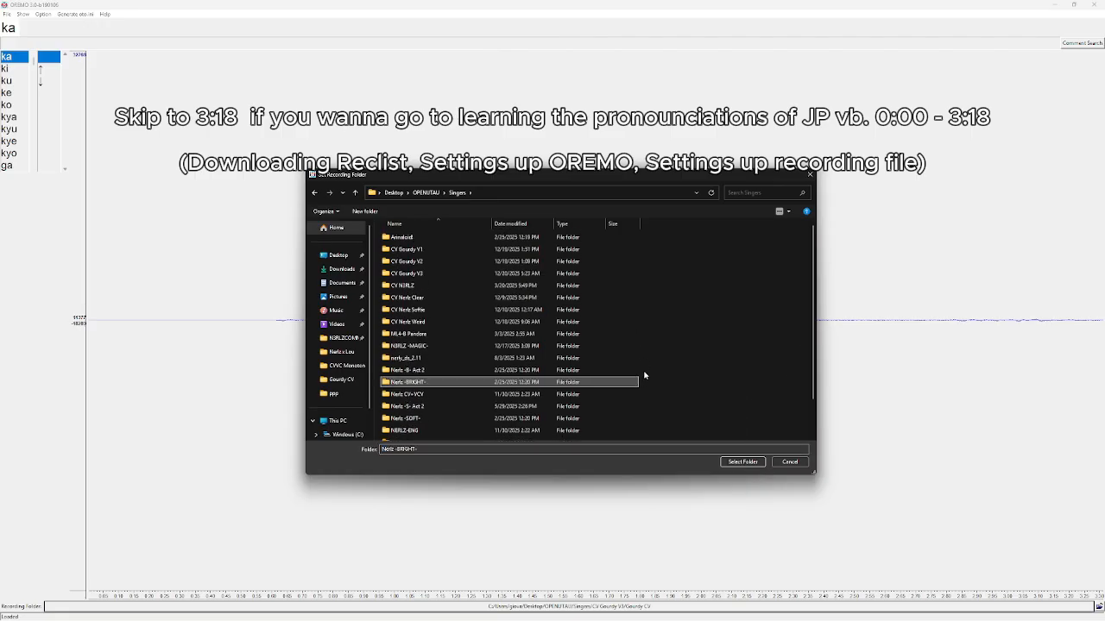
right_click(661, 287)
mouse_move(696, 376)
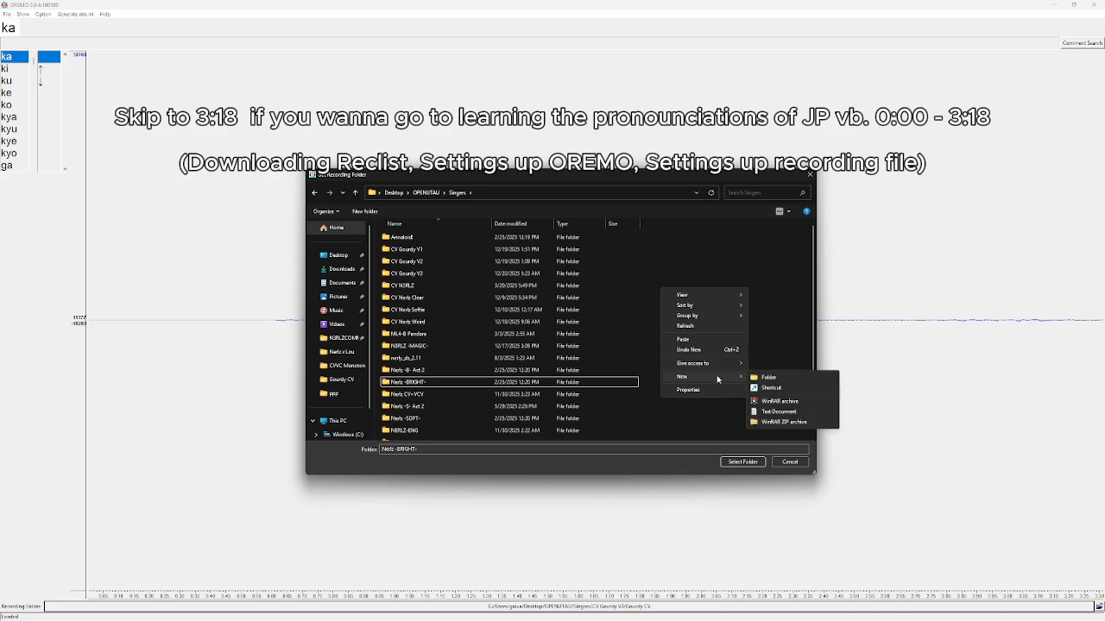
left_click(763, 380)
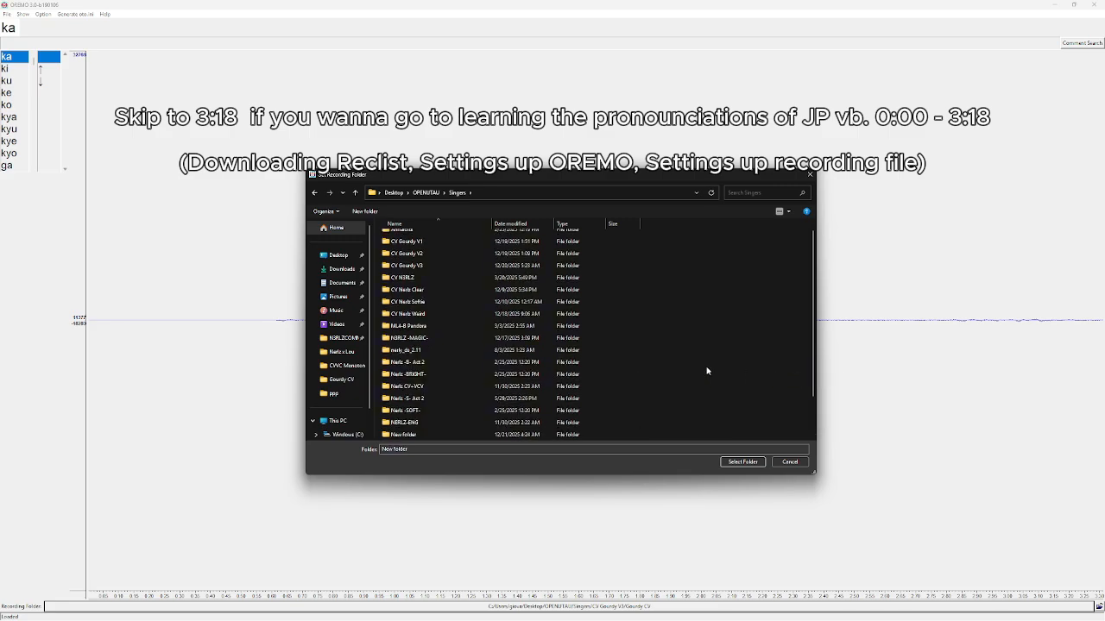
Step: Rename the new folder in Singers to "CV TEst" and set it as the recording folder
double_click(417, 436)
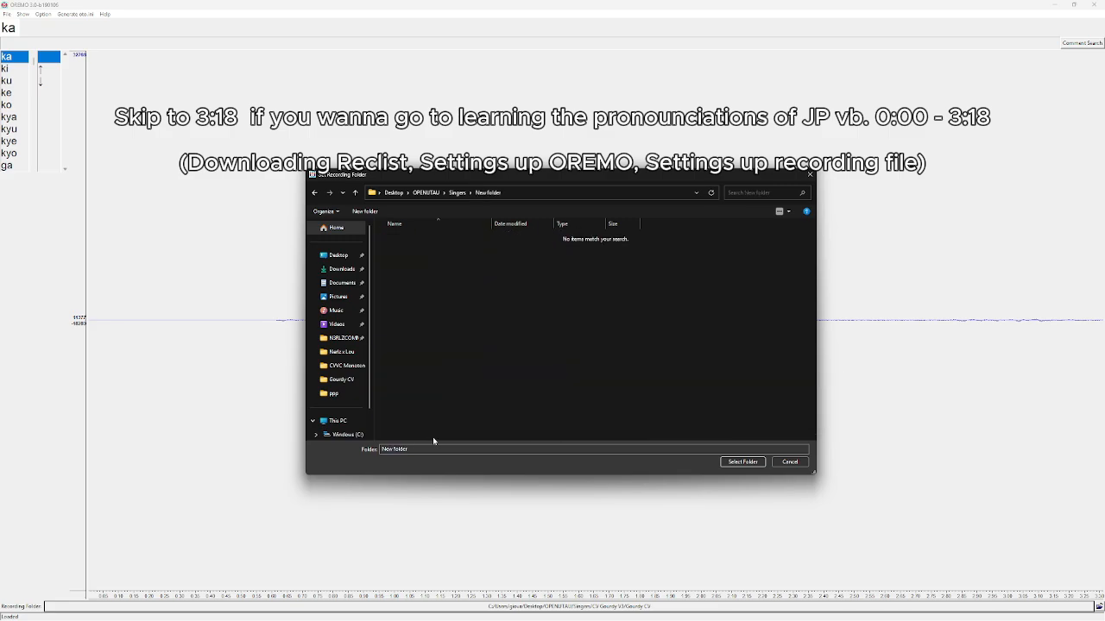
left_click(458, 194)
scroll(429, 409, "down", 2)
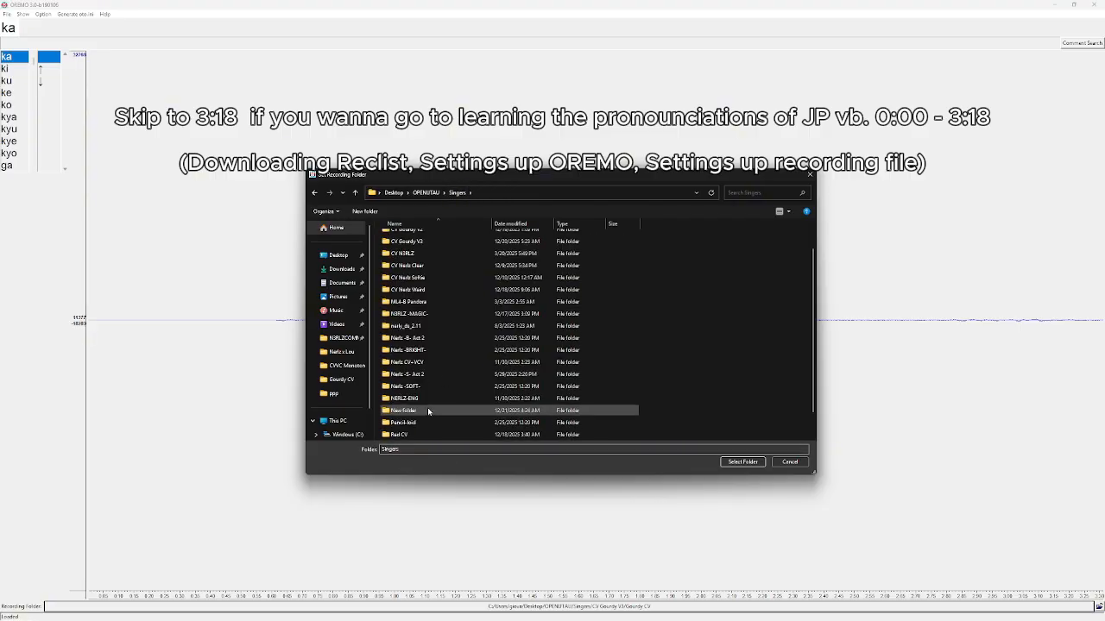
scroll(409, 422, "up", 2)
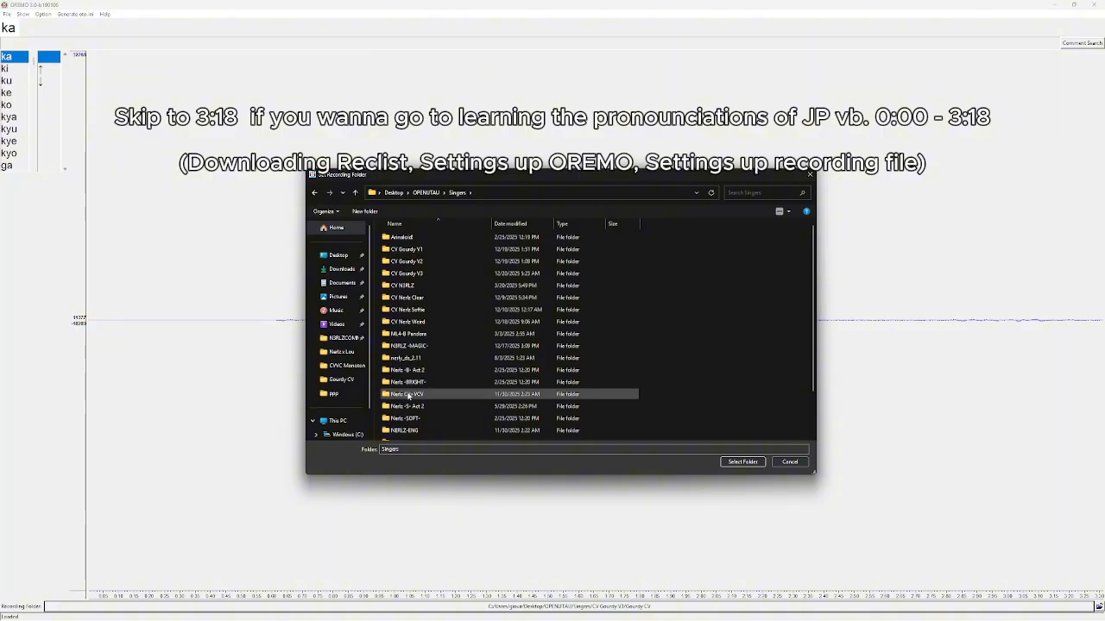
scroll(407, 350, "down", 2)
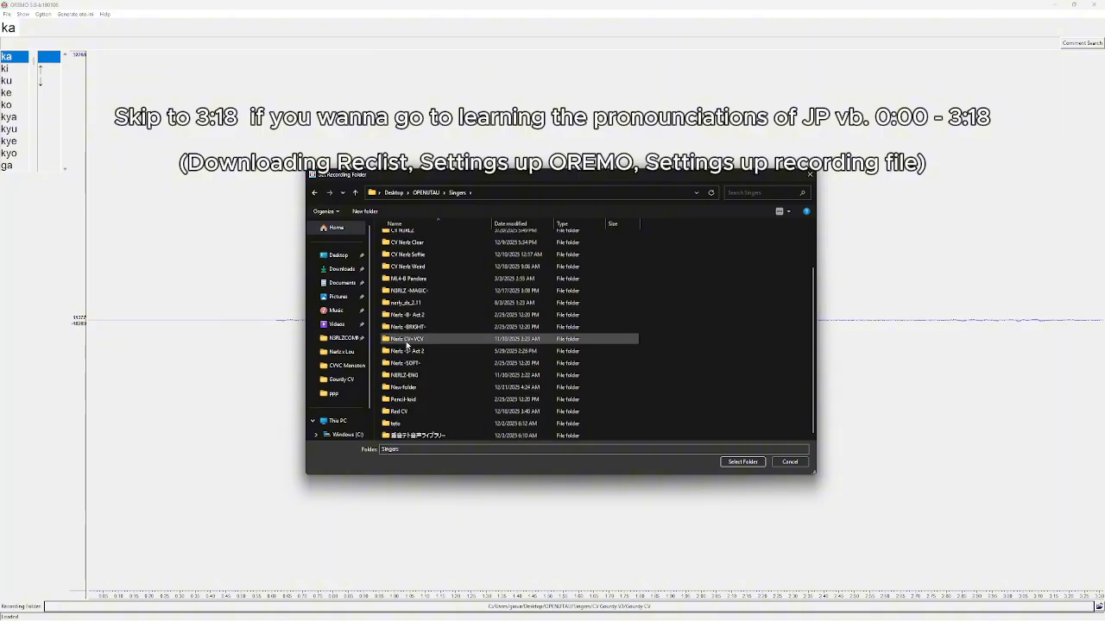
right_click(402, 388)
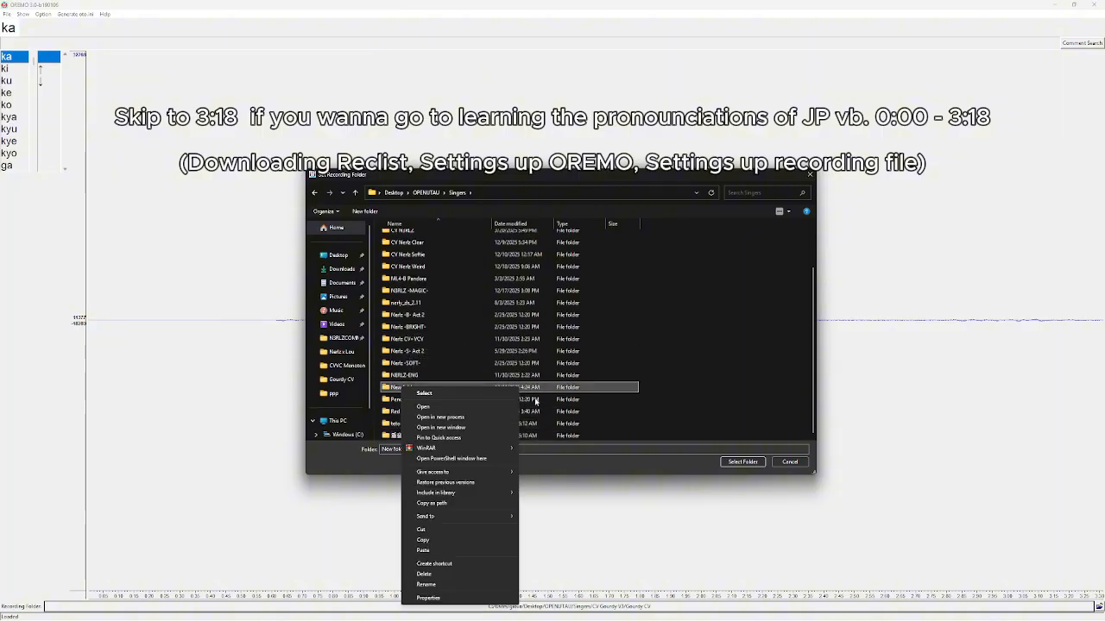
left_click(426, 585)
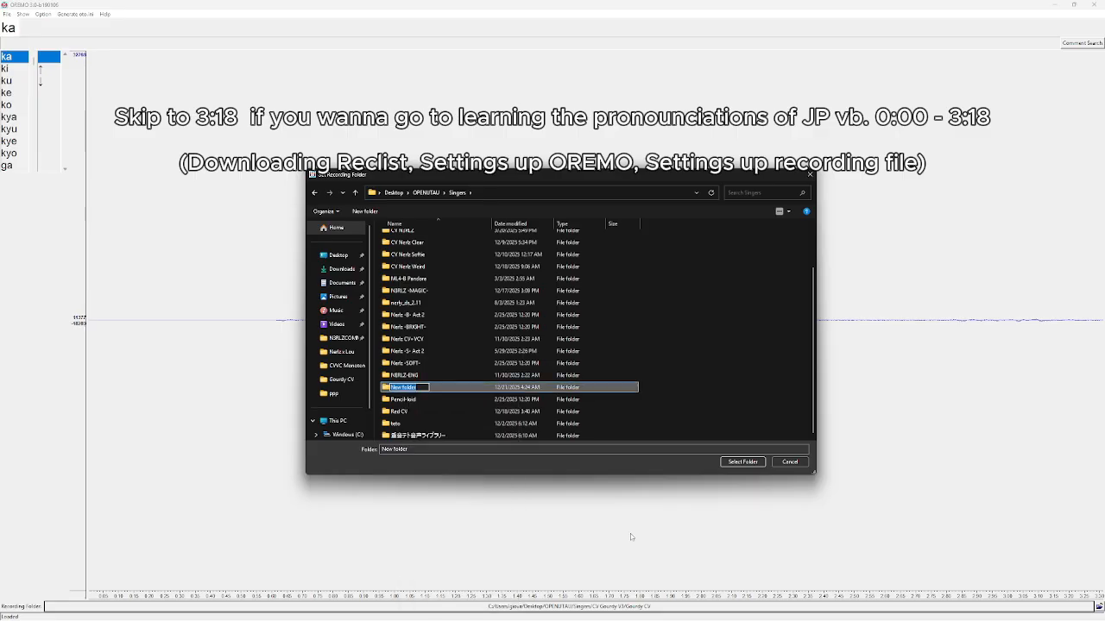
type("CV TEst")
key("Return")
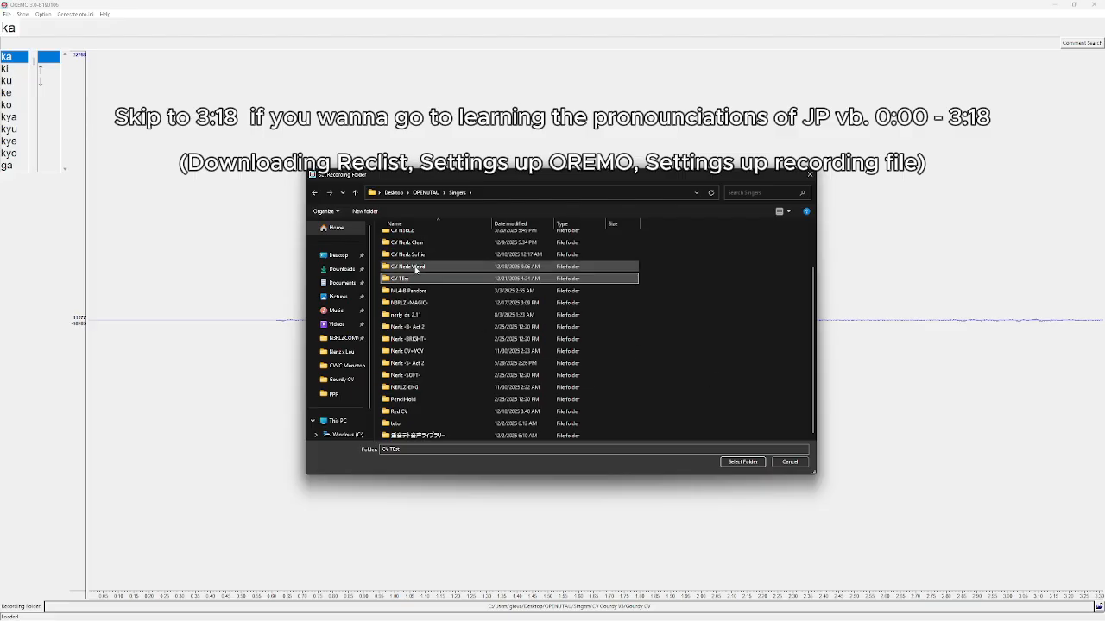
double_click(404, 280)
left_click(742, 462)
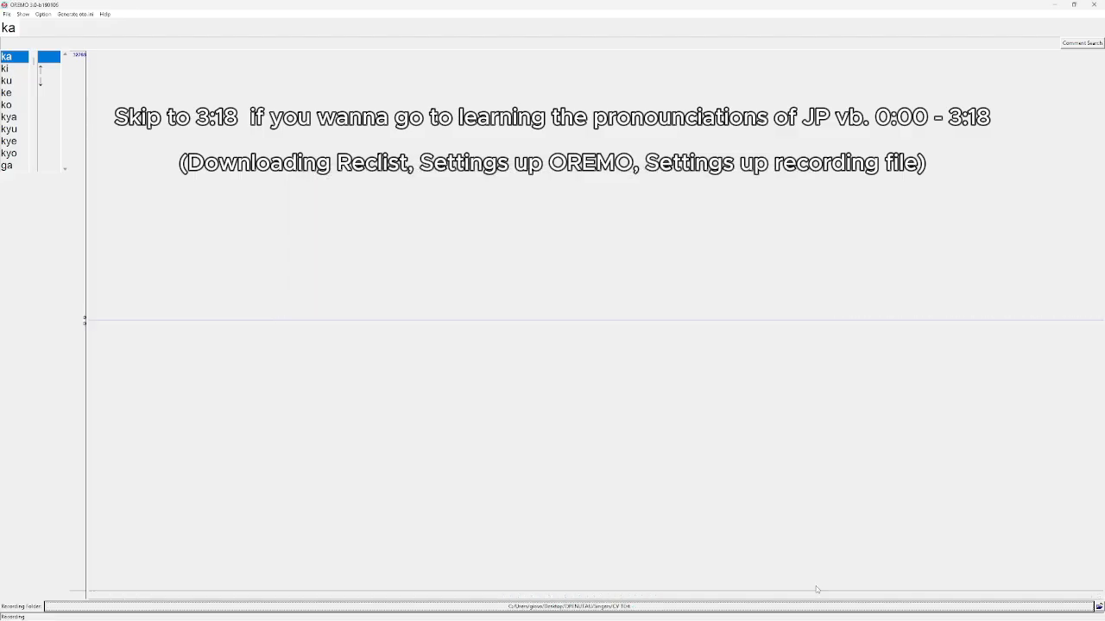
Step: Load the downloaded felinewasteland_jp_cv_stan_roma_v3.2.0 (1).txt from Downloads as the voice list and look through its syllables
scroll(13, 91, "down", 1)
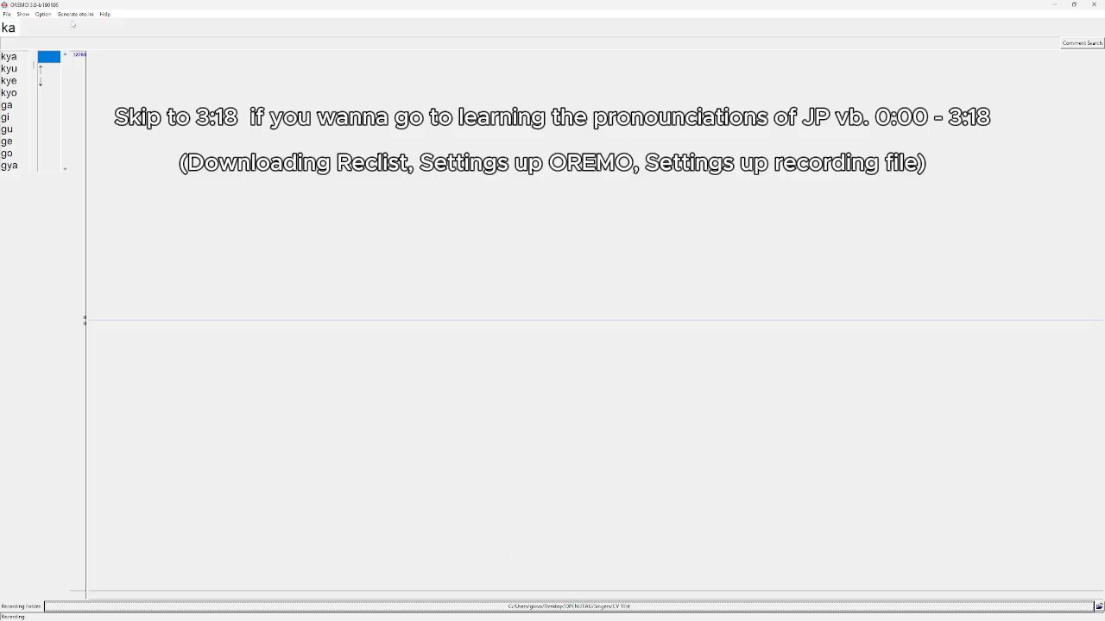
left_click(7, 14)
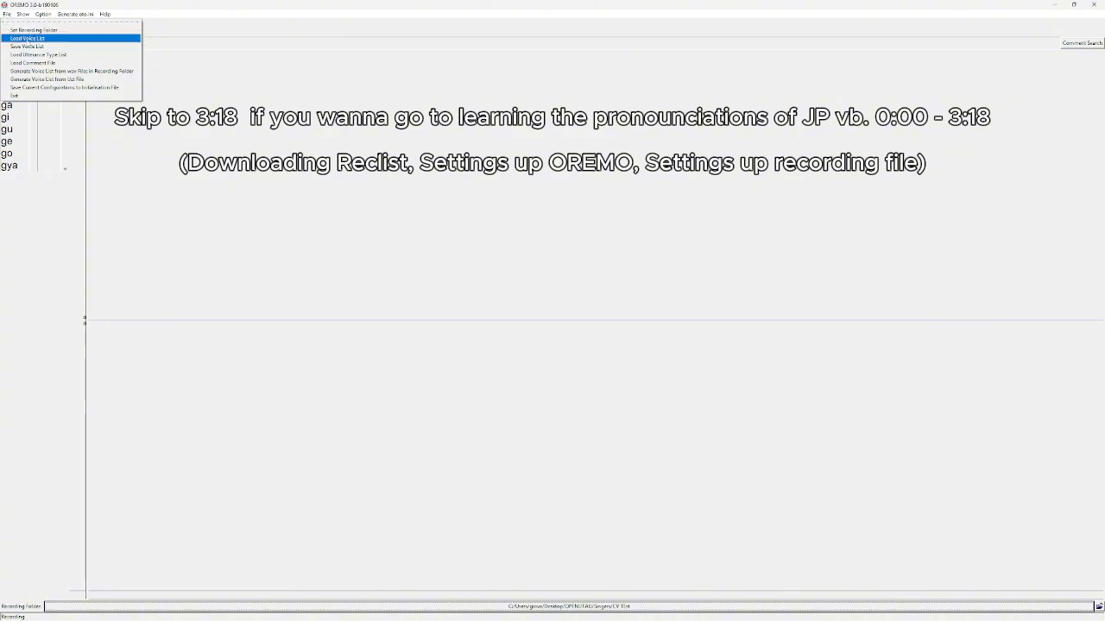
left_click(28, 38)
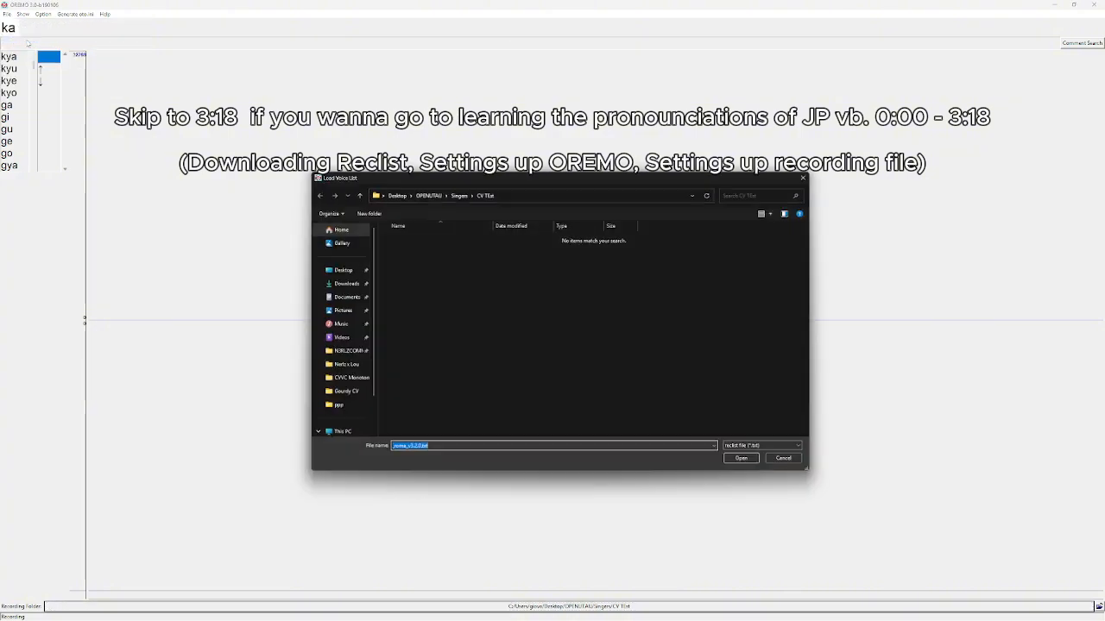
left_click(342, 283)
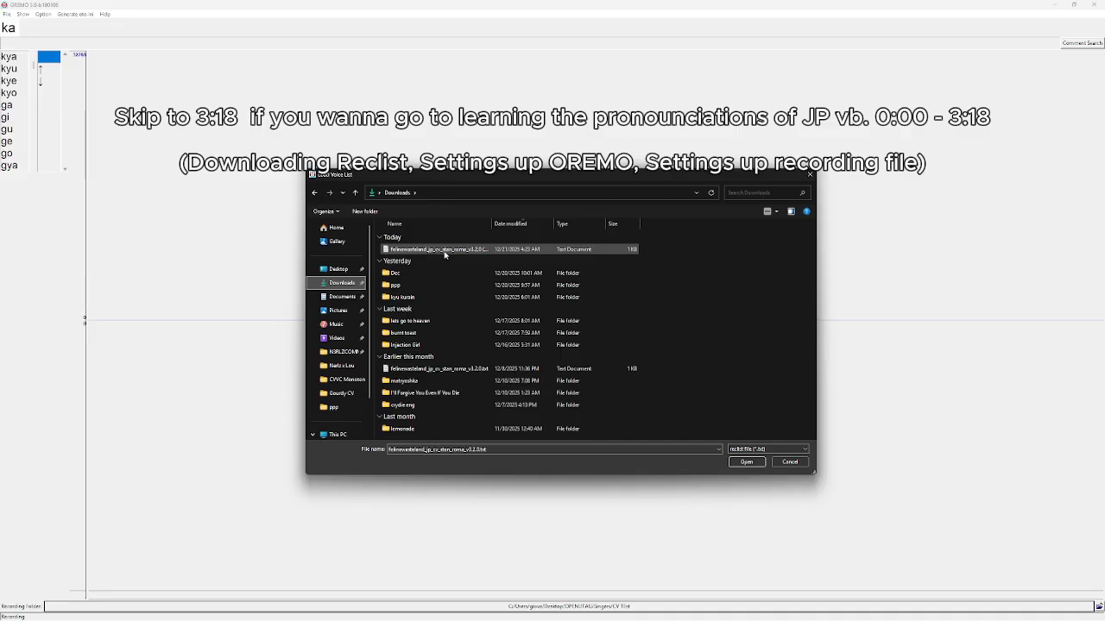
double_click(444, 249)
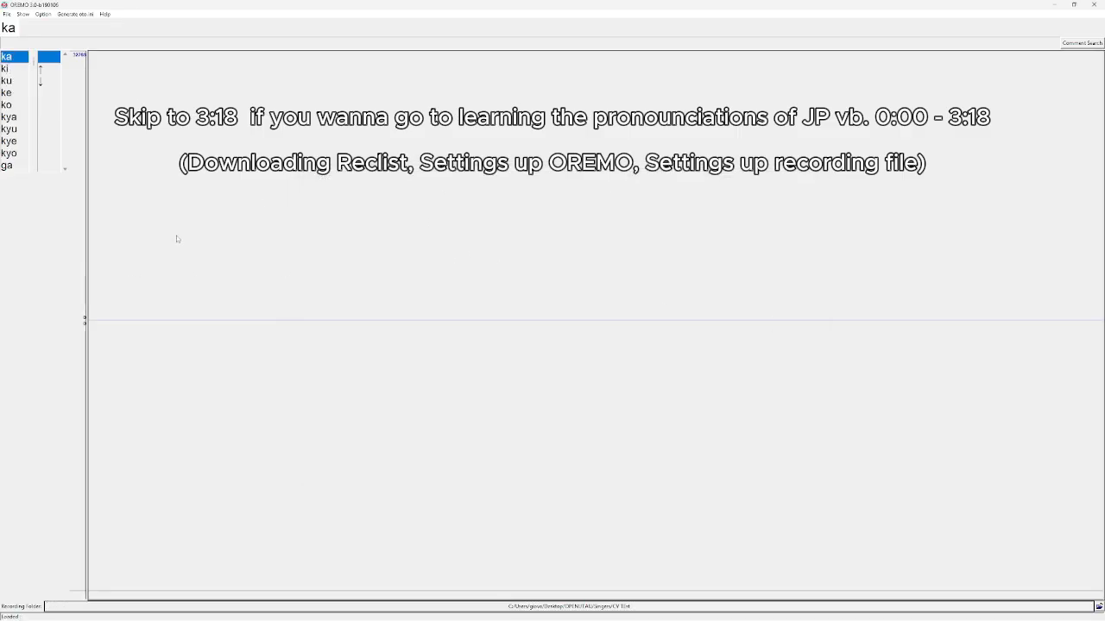
scroll(30, 121, "down", 20)
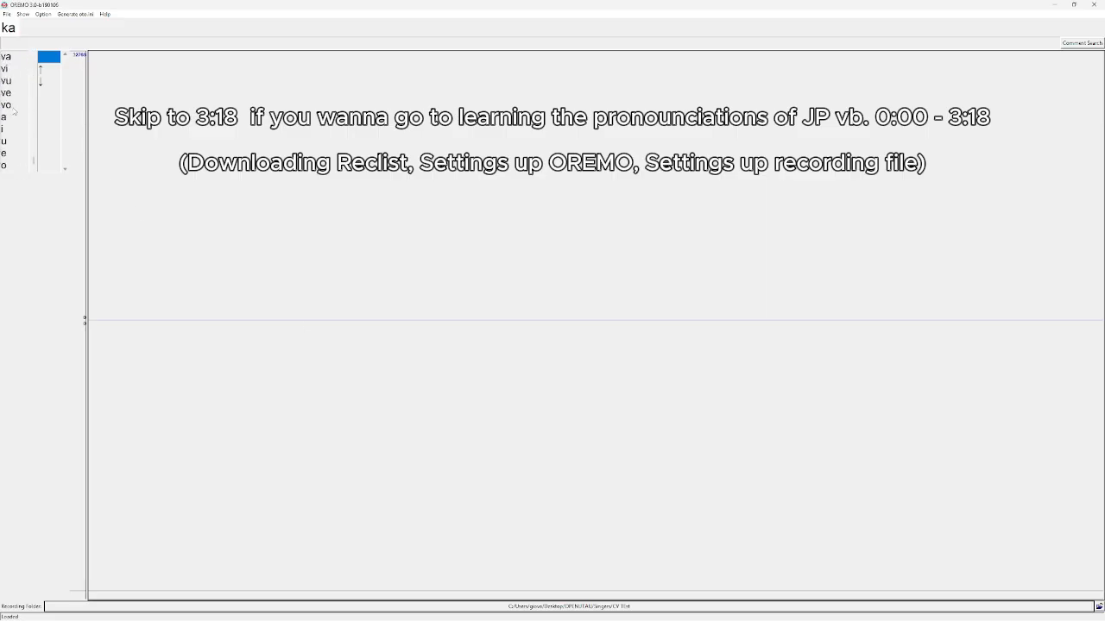
Step: Select the syllable "a" near the end of the voice list
left_click(6, 119)
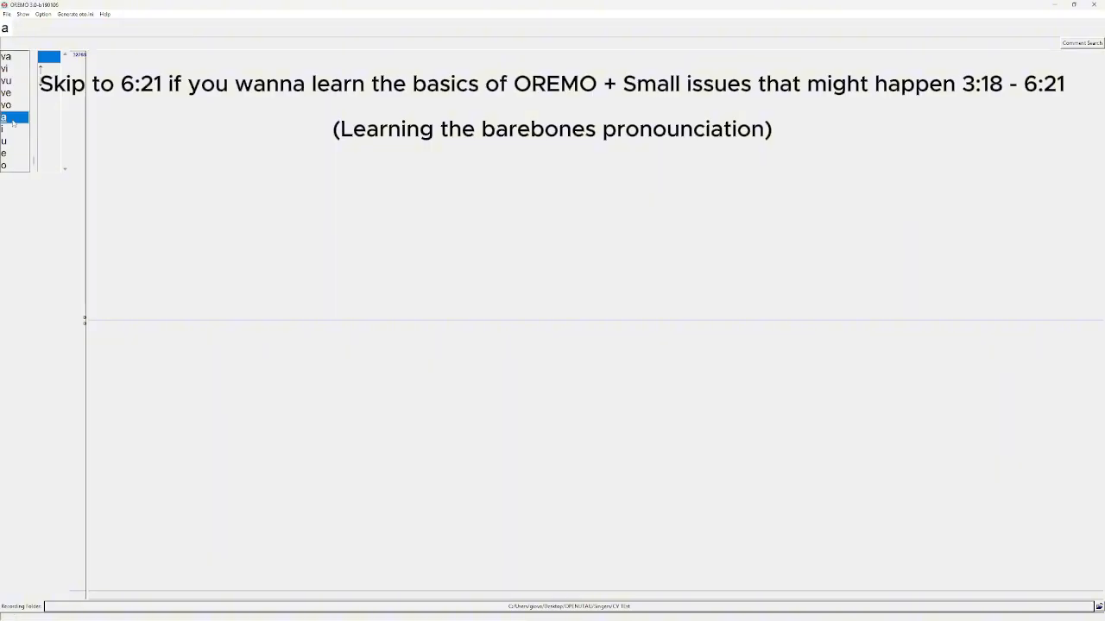
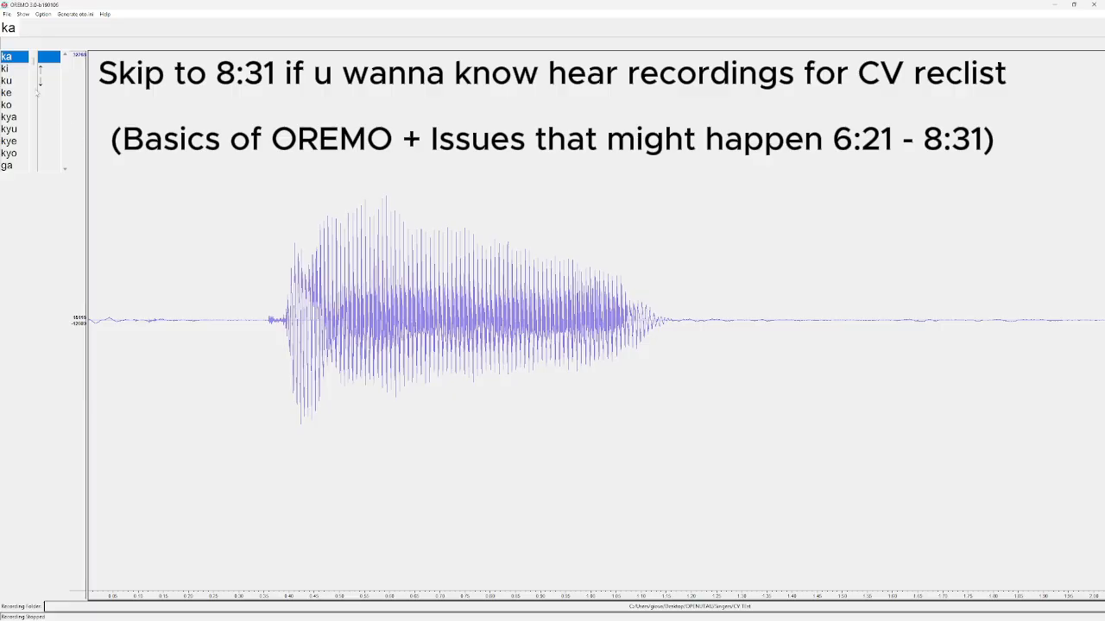
Step: Record a new take of the syllable "ka" and takes for "ki" and "ku"
key("r")
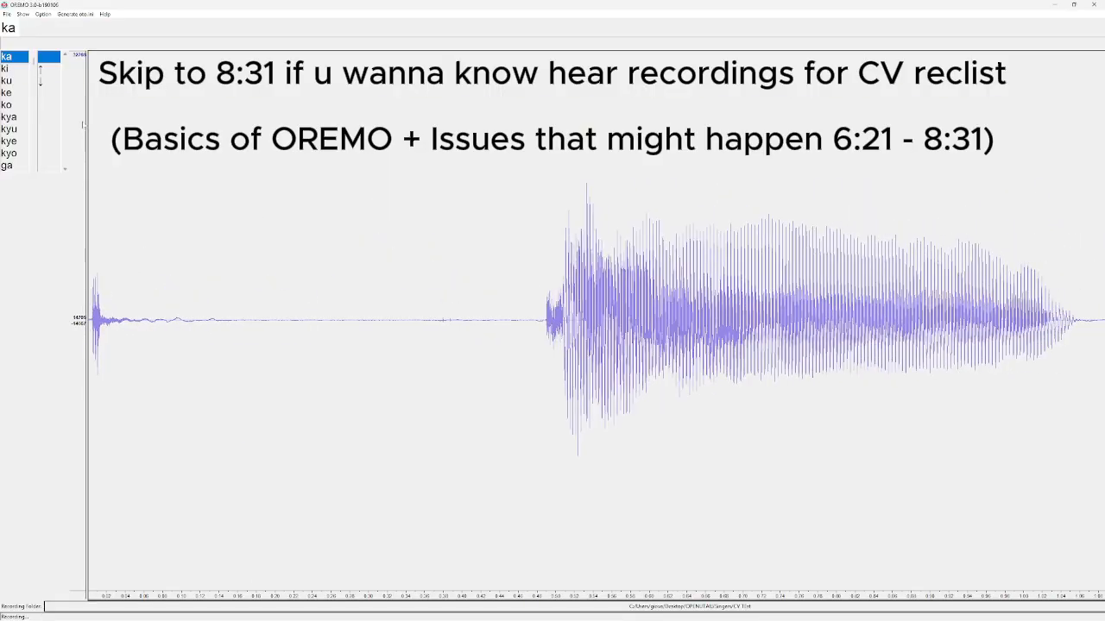
key("r")
left_click(9, 69)
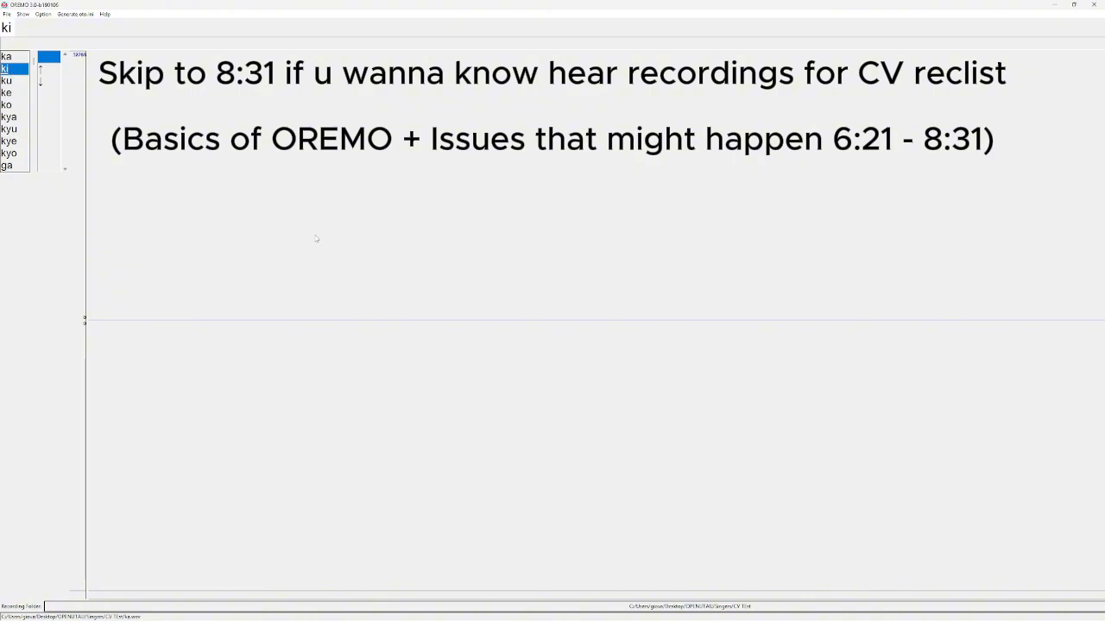
key("r")
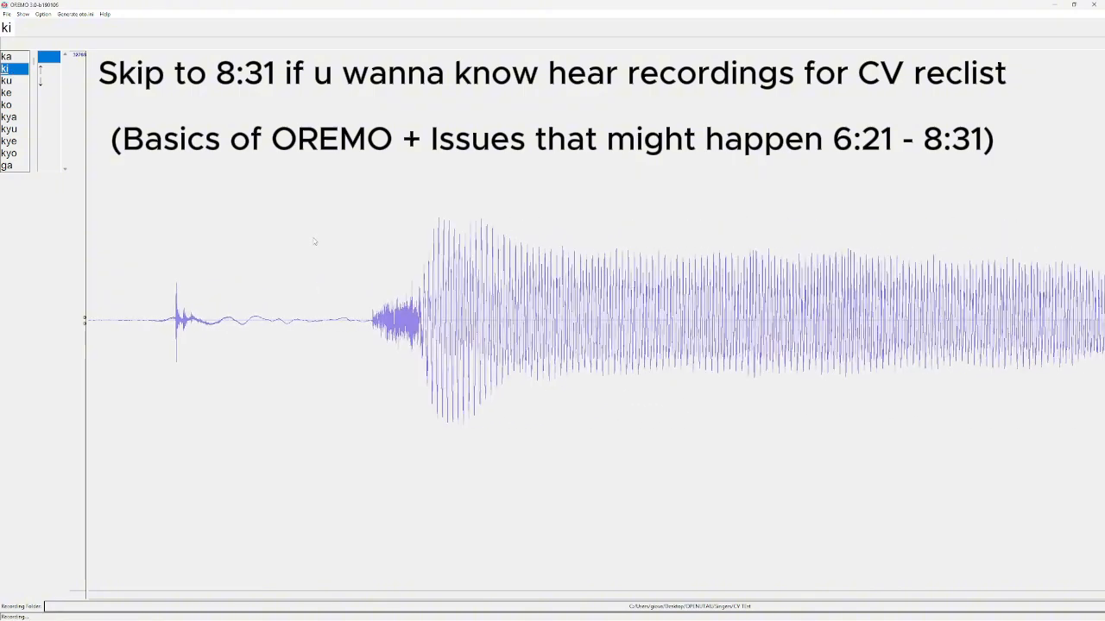
left_click(9, 82)
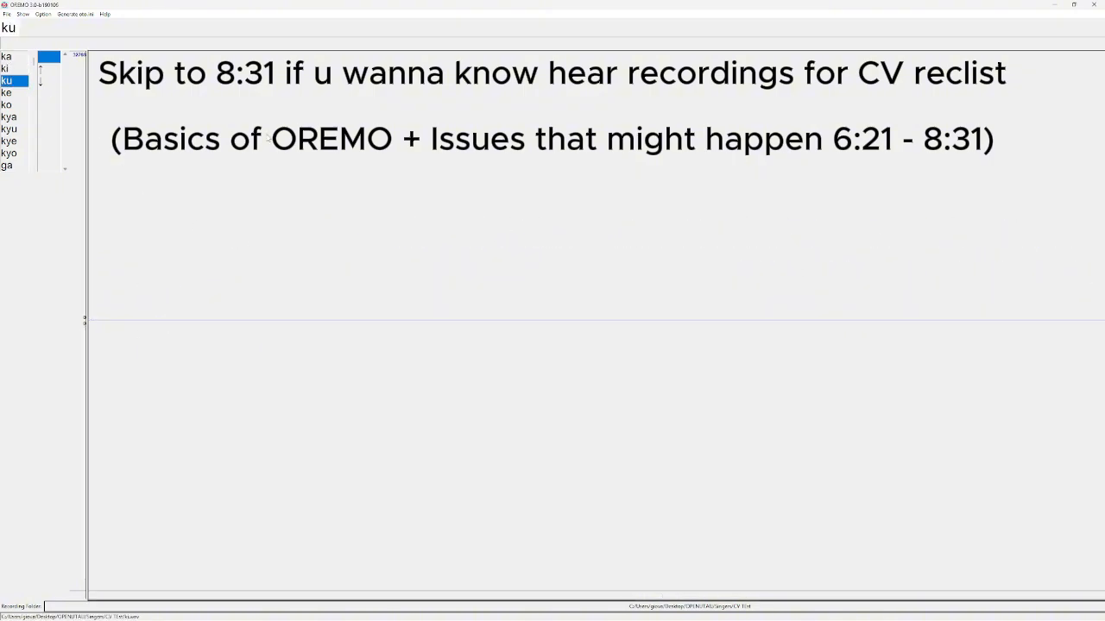
key("r")
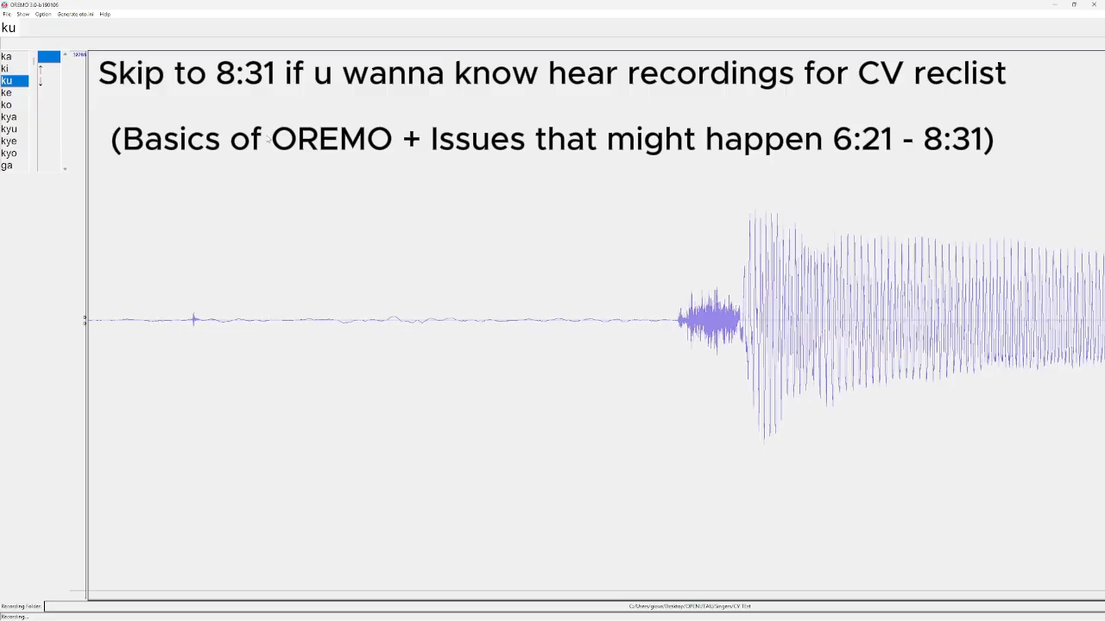
key("r")
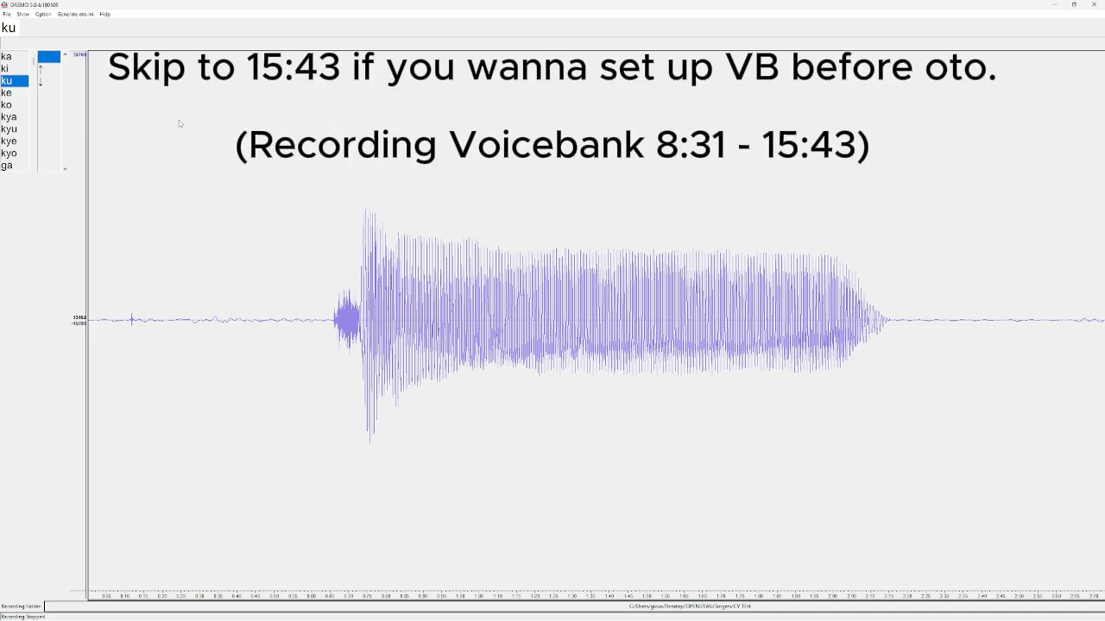
Step: Record the remaining plain K syllables "ke" and "ko", one take each
key("Down")
key("r")
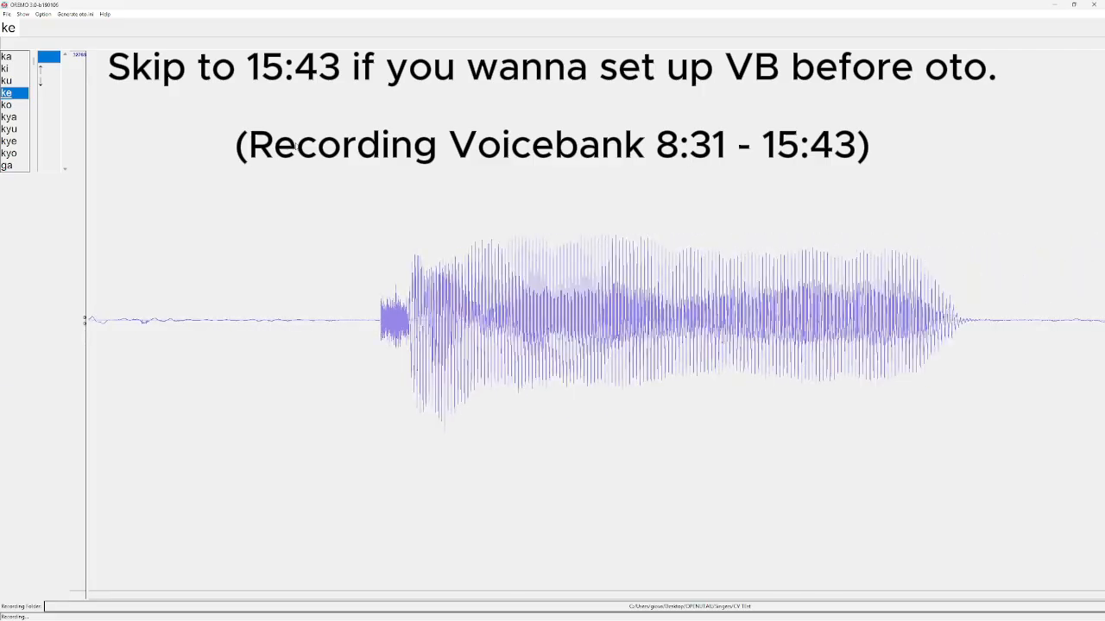
key("r")
key("Down")
key("r")
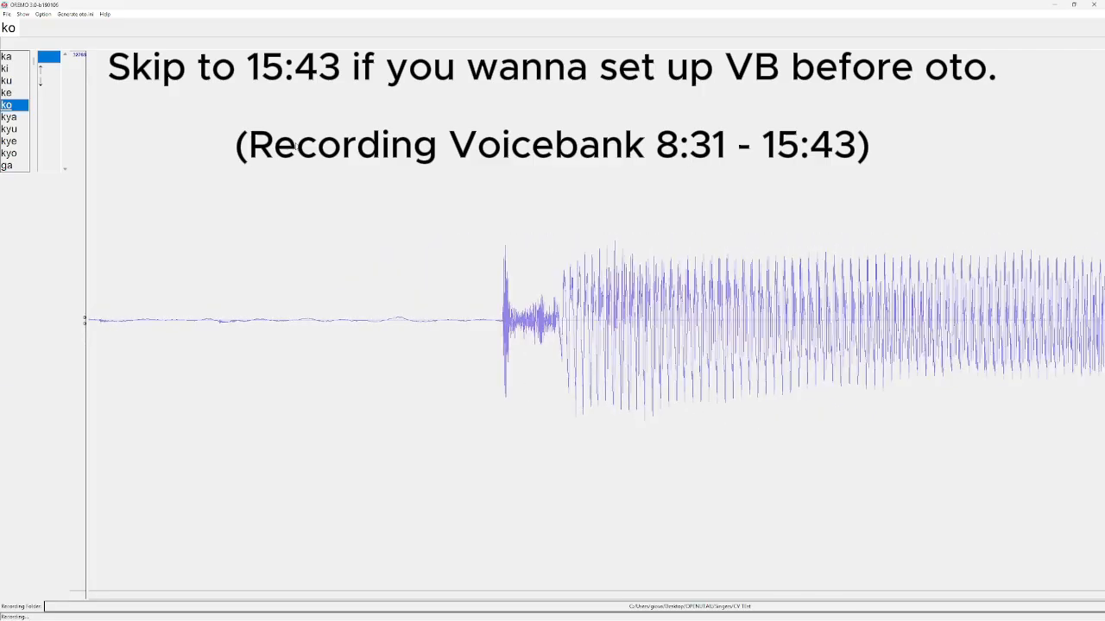
key("r")
Step: Record one take each of the syllables "kya", "kyu", "kye" and "kyo"
key("Down")
key("r")
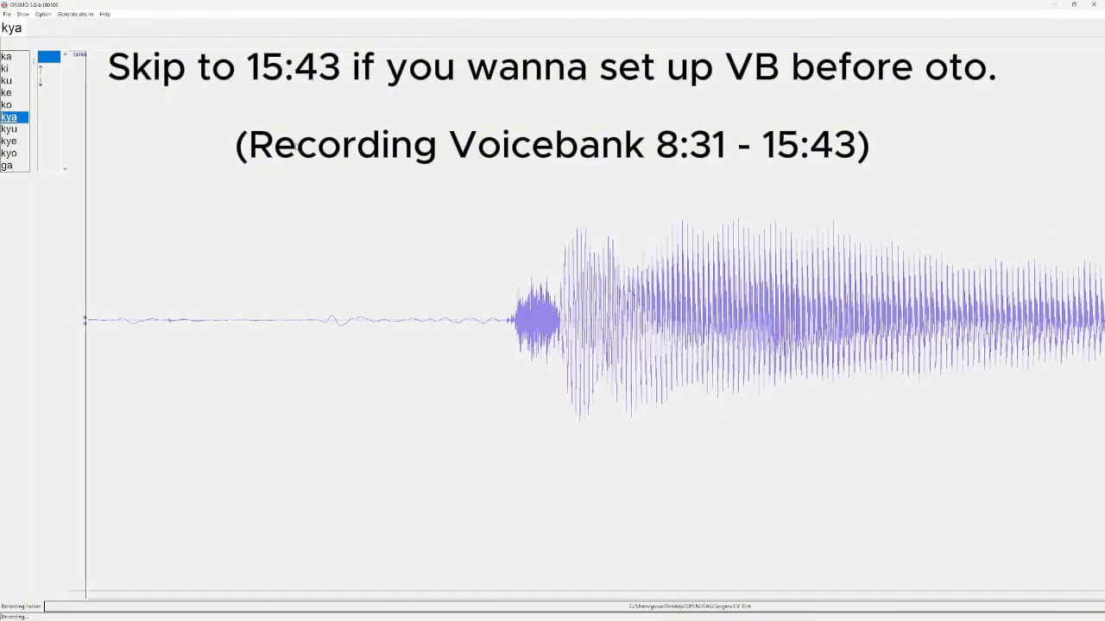
key("r")
key("Down")
key("r")
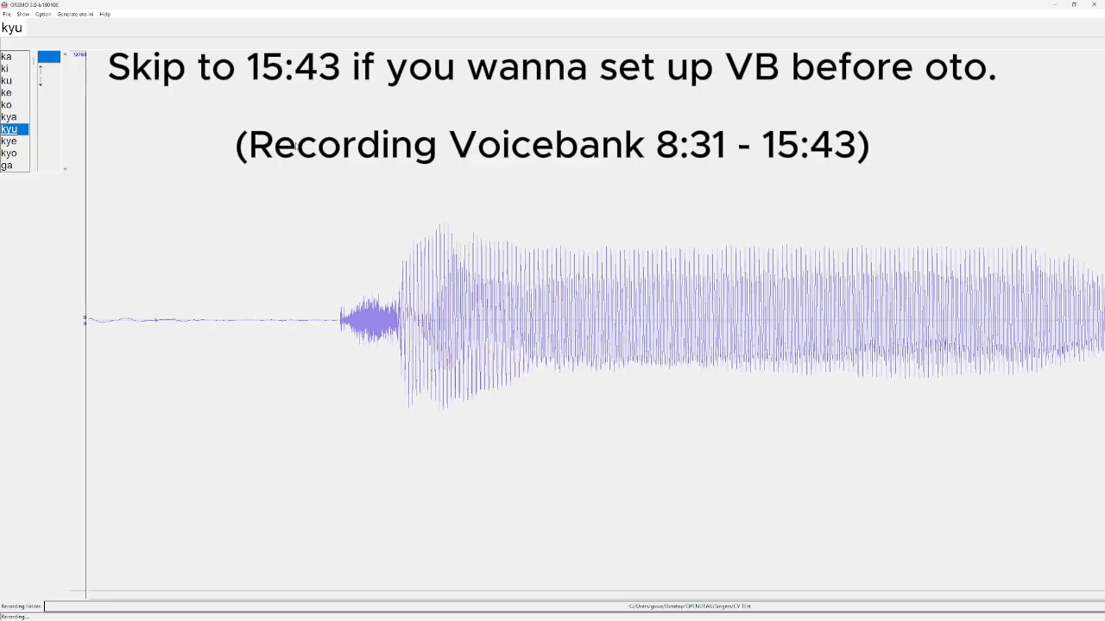
key("r")
key("Down")
key("r")
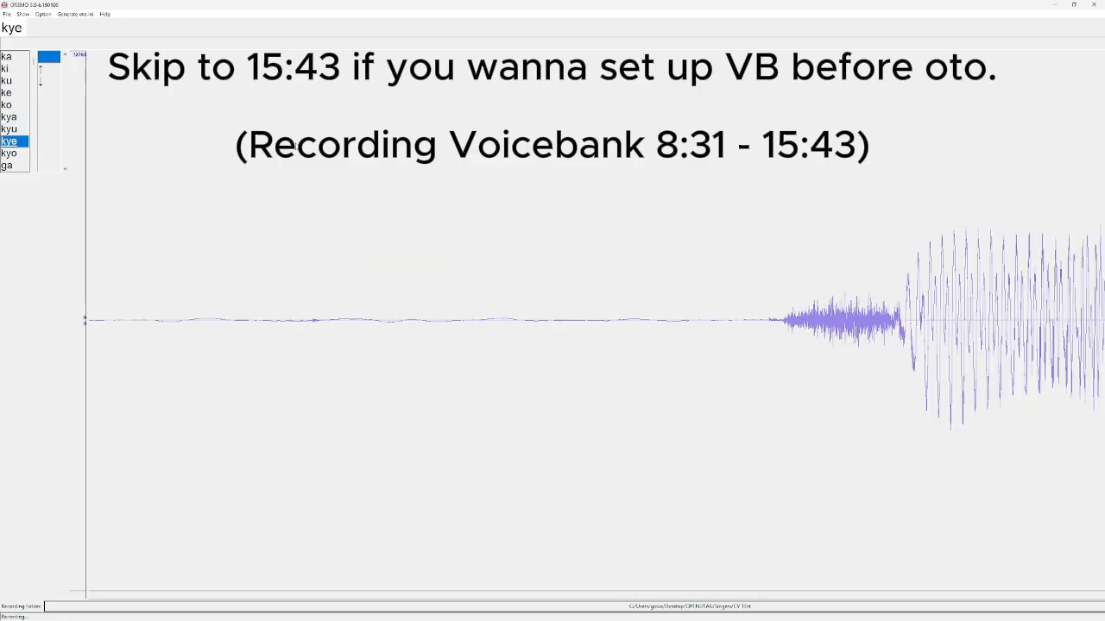
key("r")
key("Down")
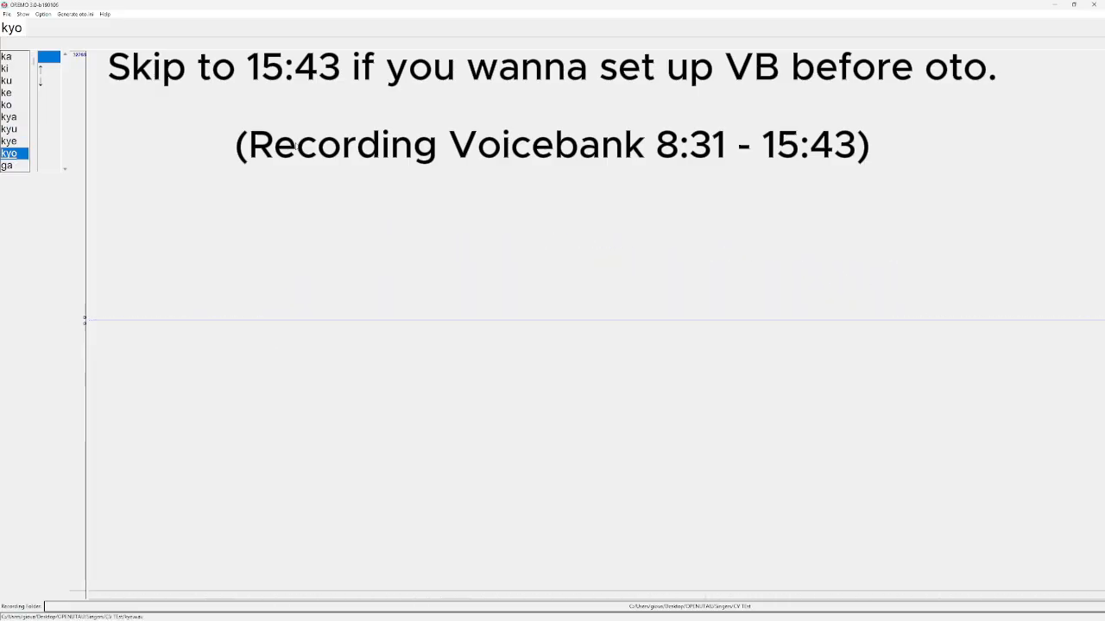
key("r")
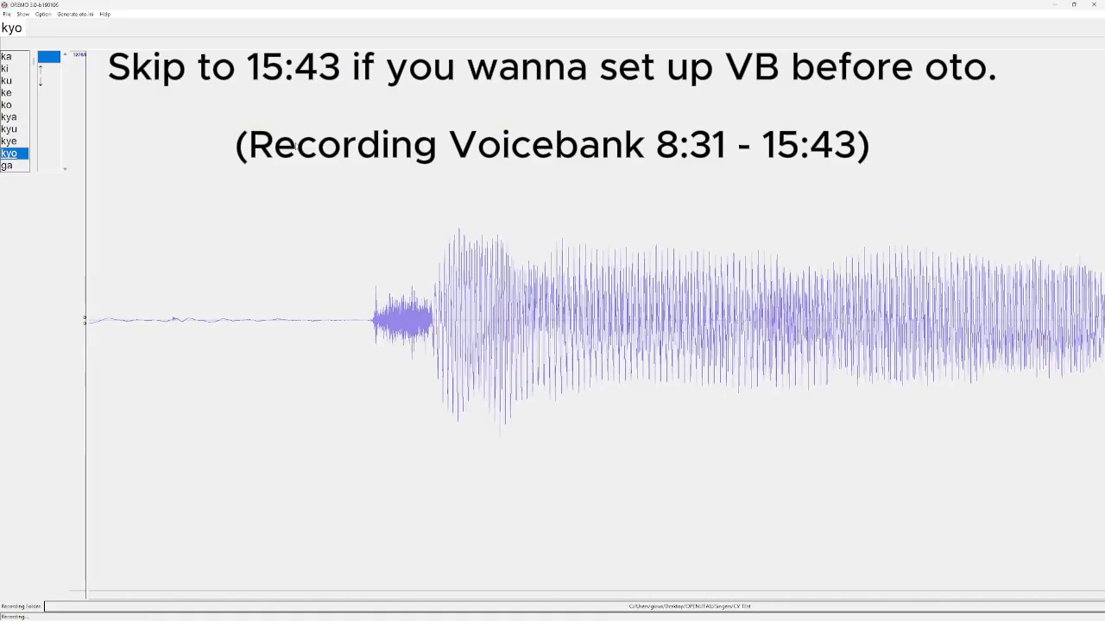
key("r")
Step: Record the syllables "ga" and "gi" and play back the "gi" take
key("Down")
key("r")
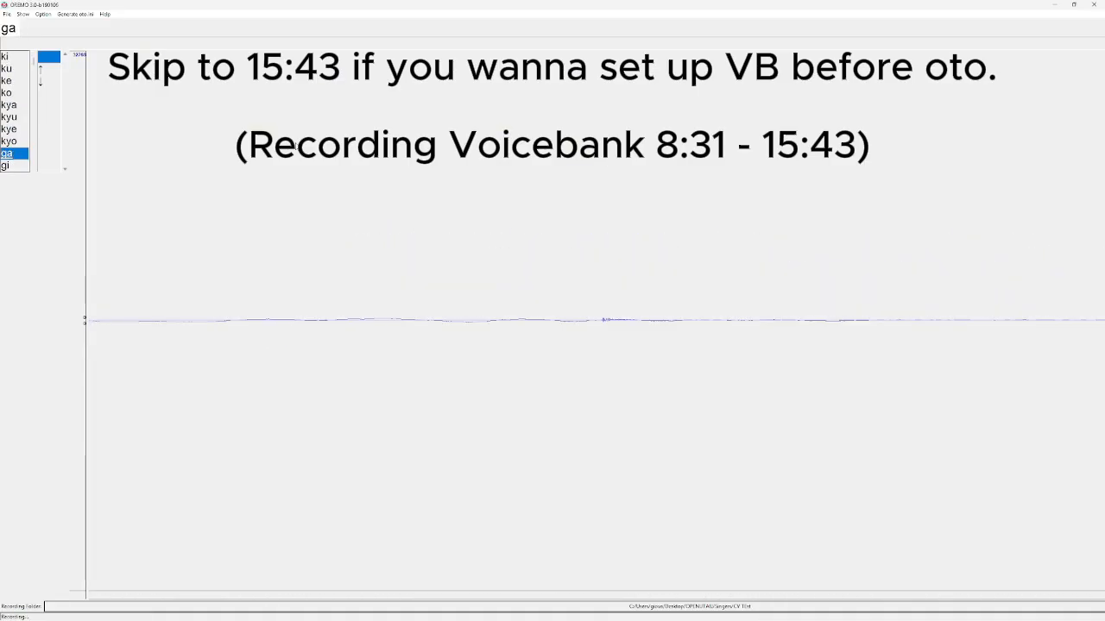
key("r")
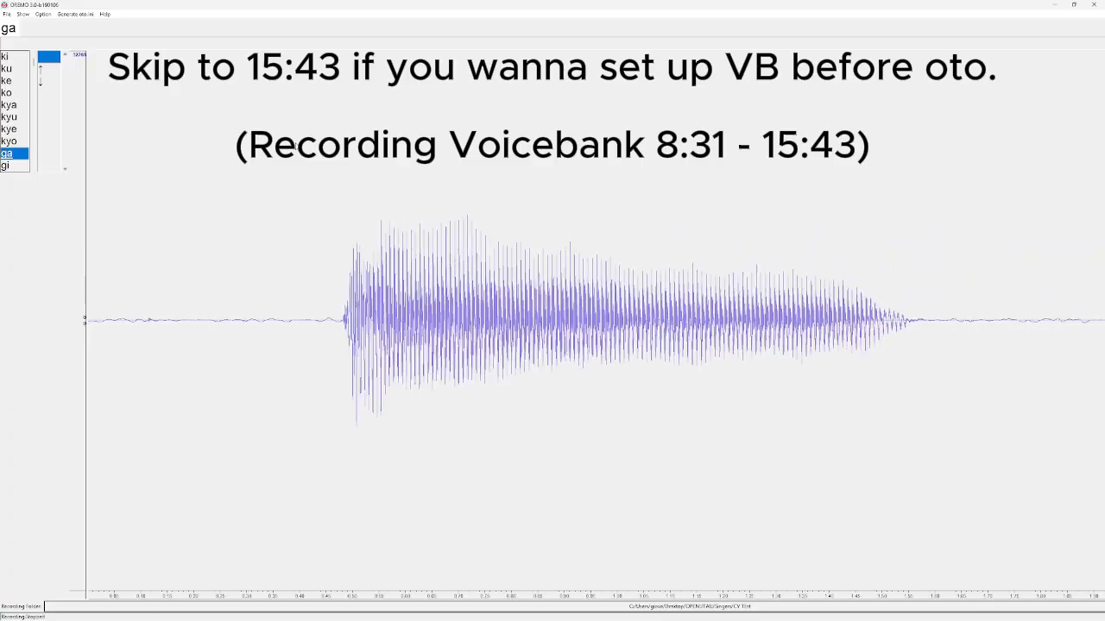
key("Down")
key("r")
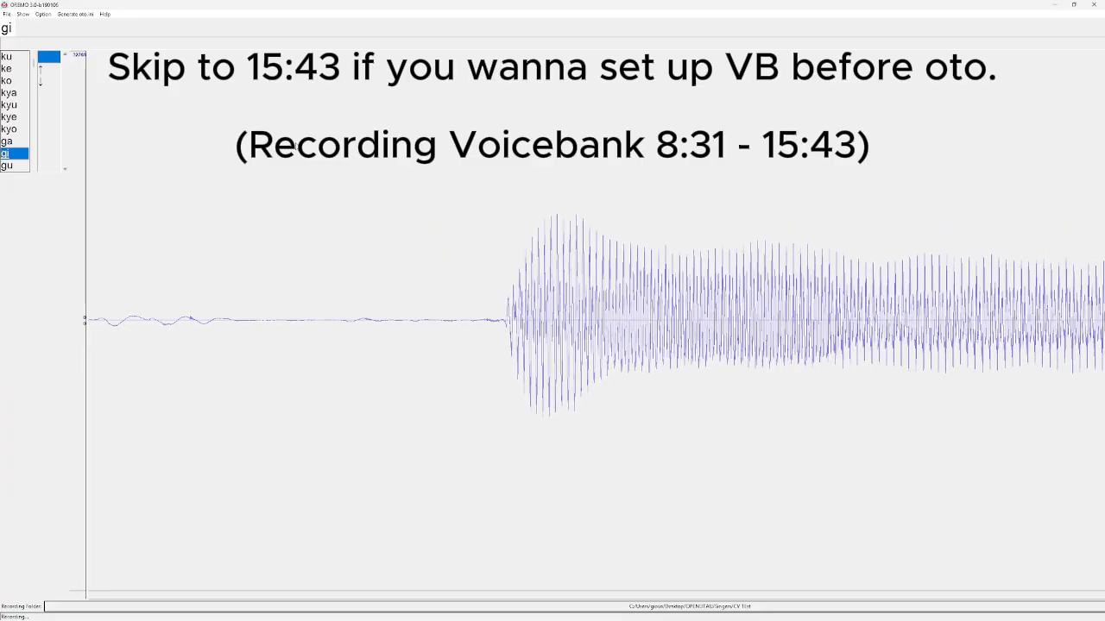
key("r")
key("space")
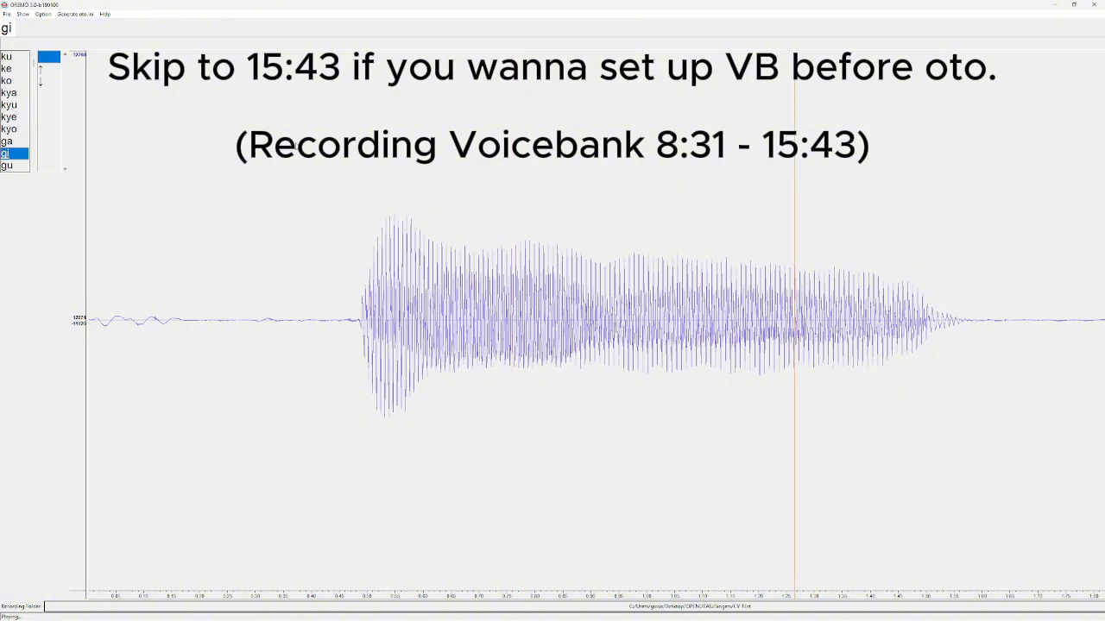
Step: Record one take each of the syllables "gu", "ge" and "go"
key("Down")
key("r")
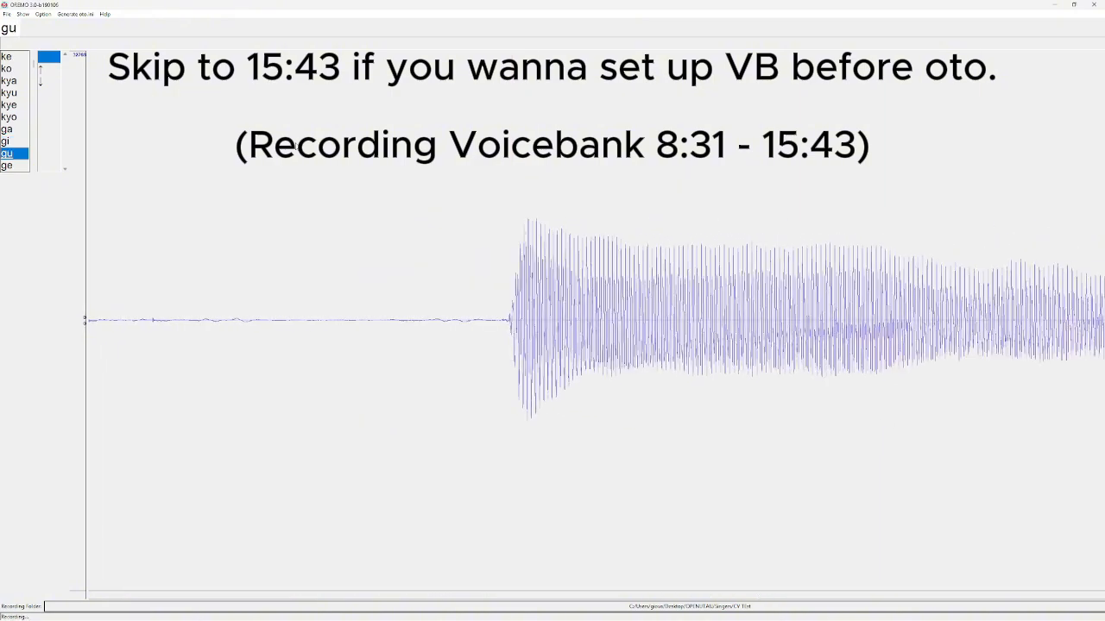
key("Down")
key("r")
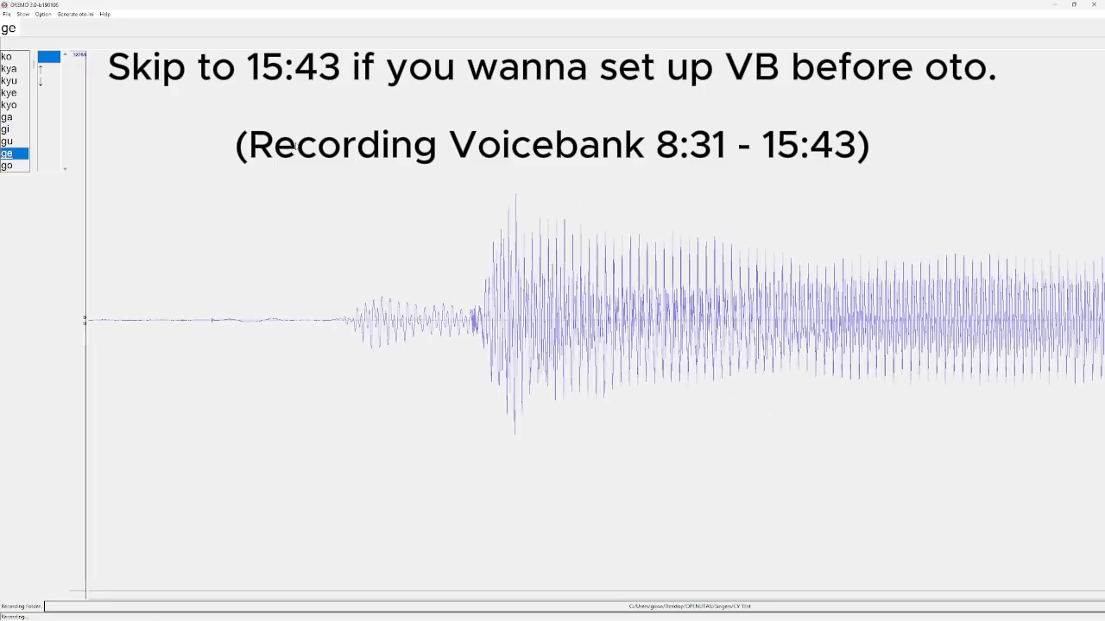
key("Down")
key("r")
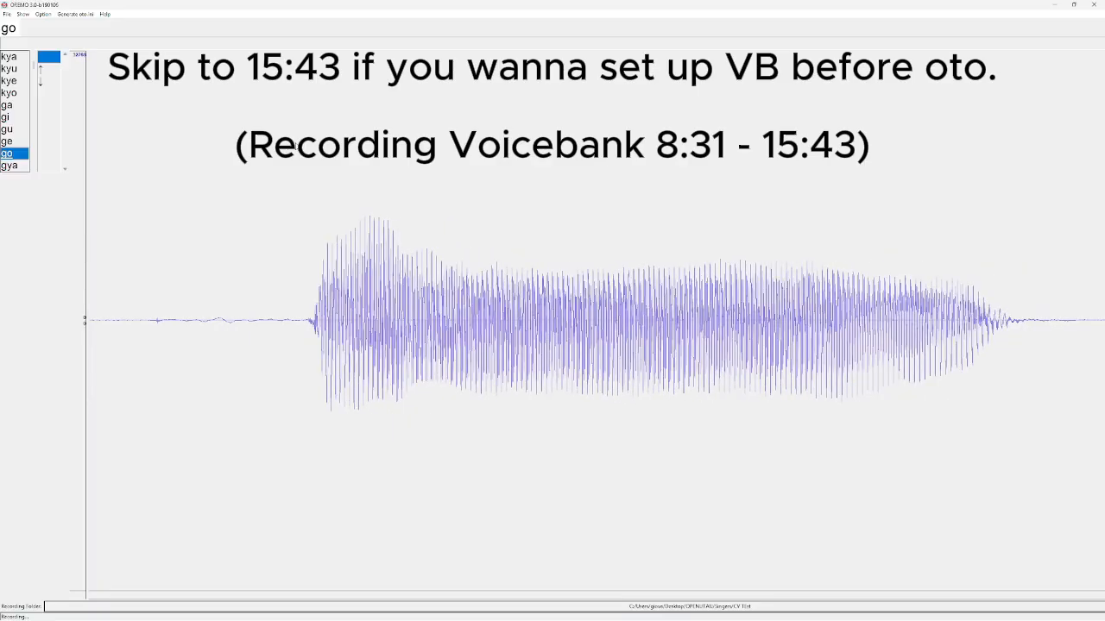
Step: Record one take each of the syllables "gya", "gyu", "gye" and "gyo"
key("Down")
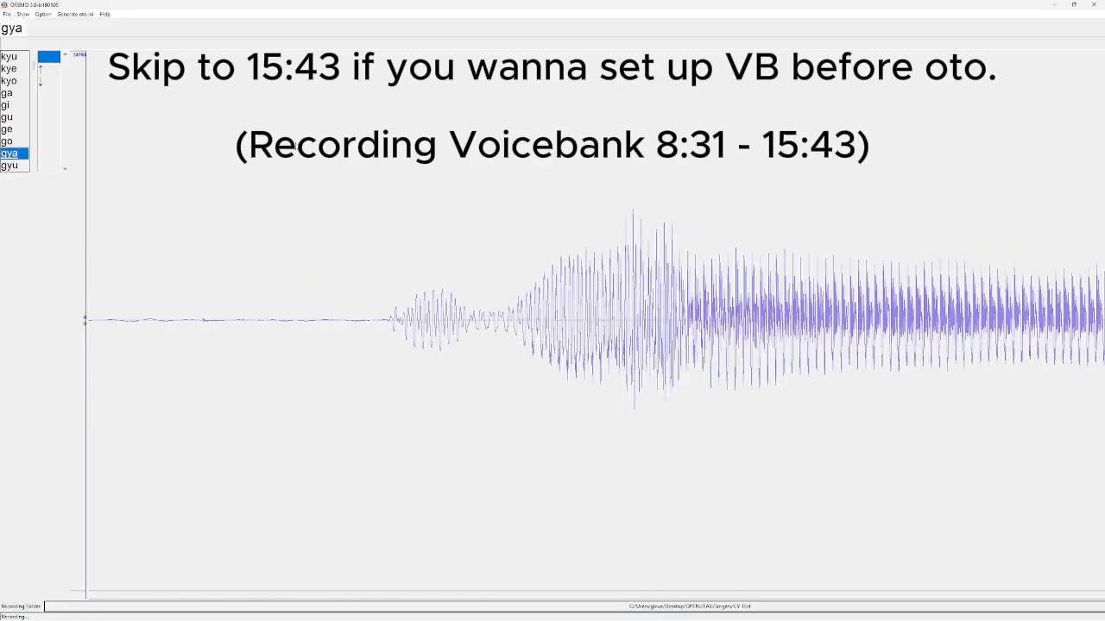
key("Down")
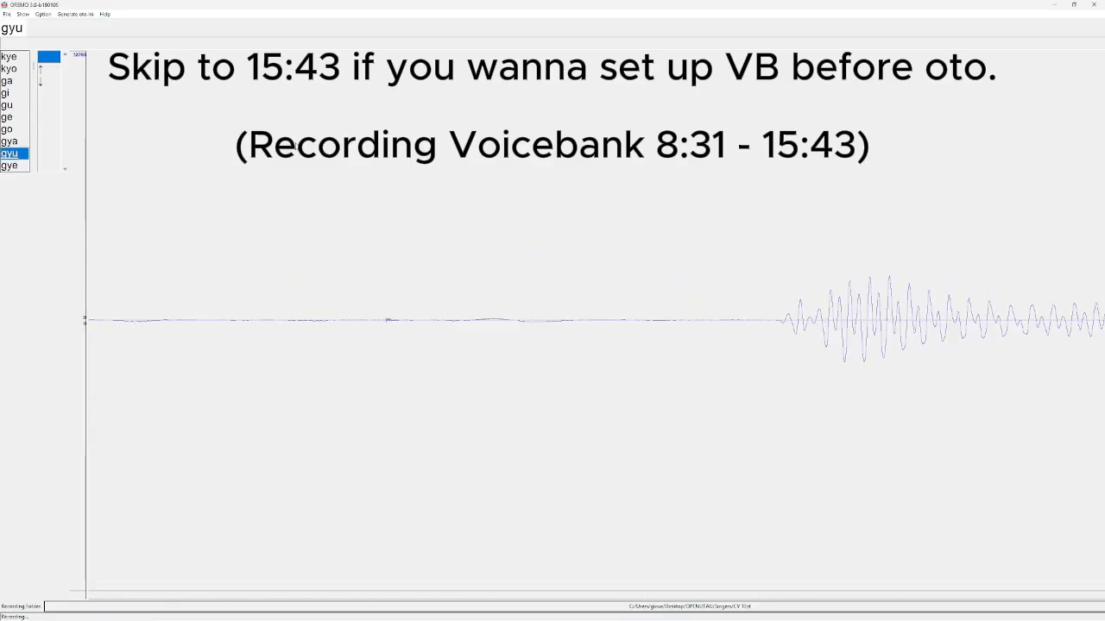
key("Down")
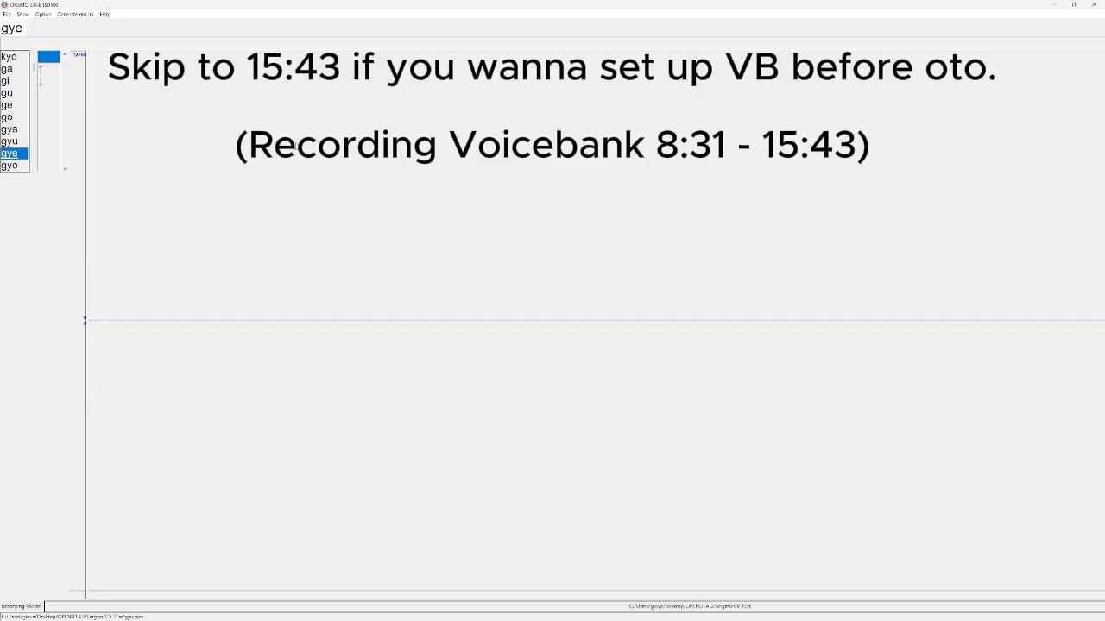
key("r")
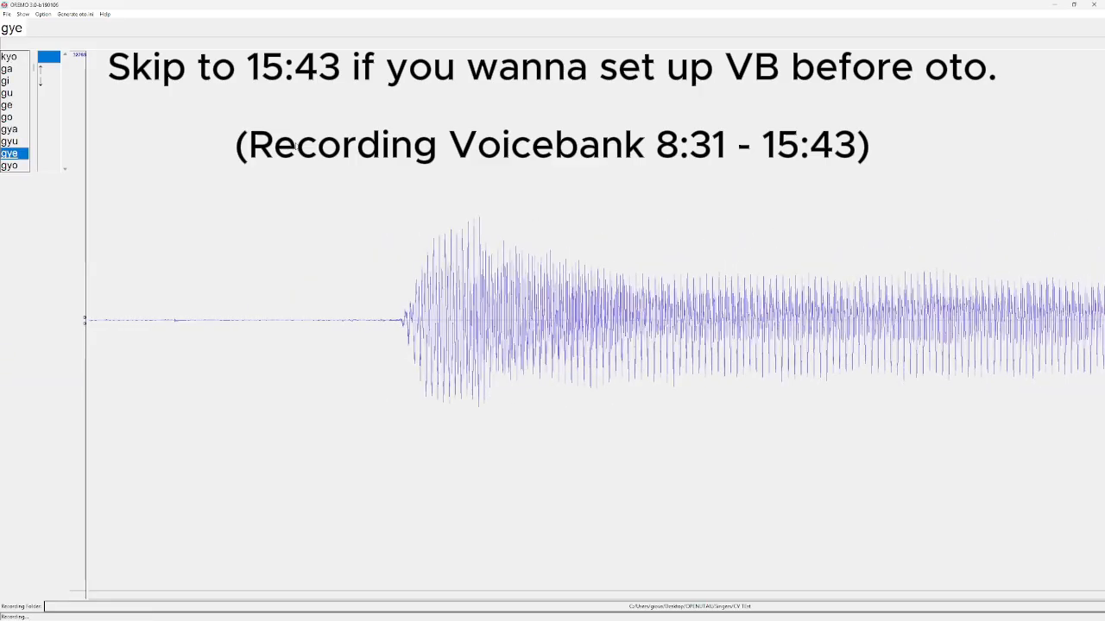
key("Down")
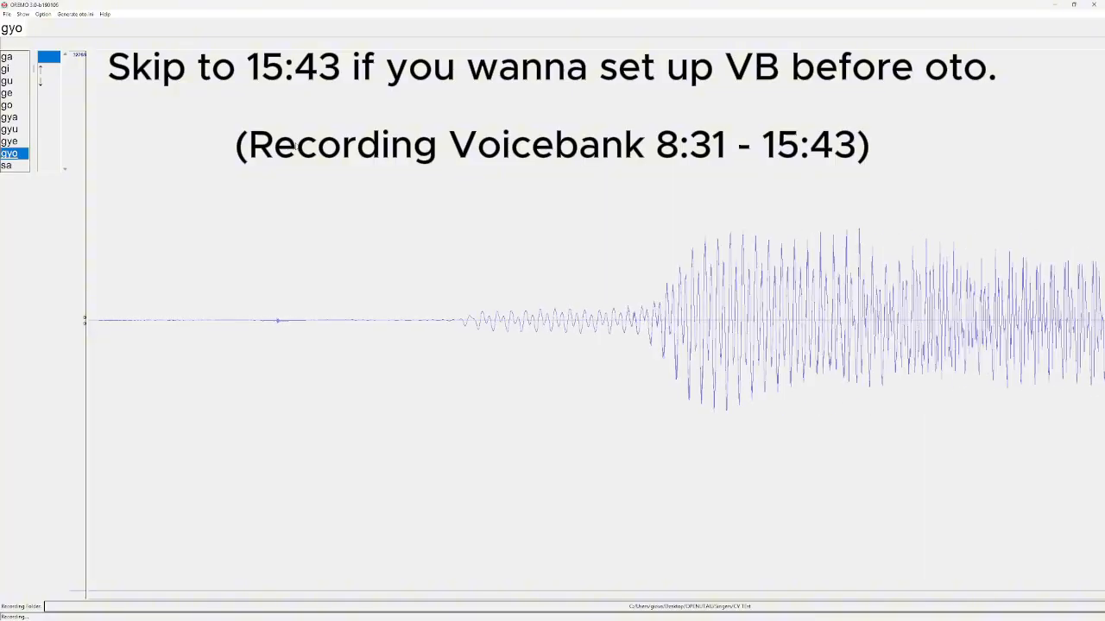
Step: Record the S row of the voice list: "sa", "si", "su", "se" and "so"
key("Down")
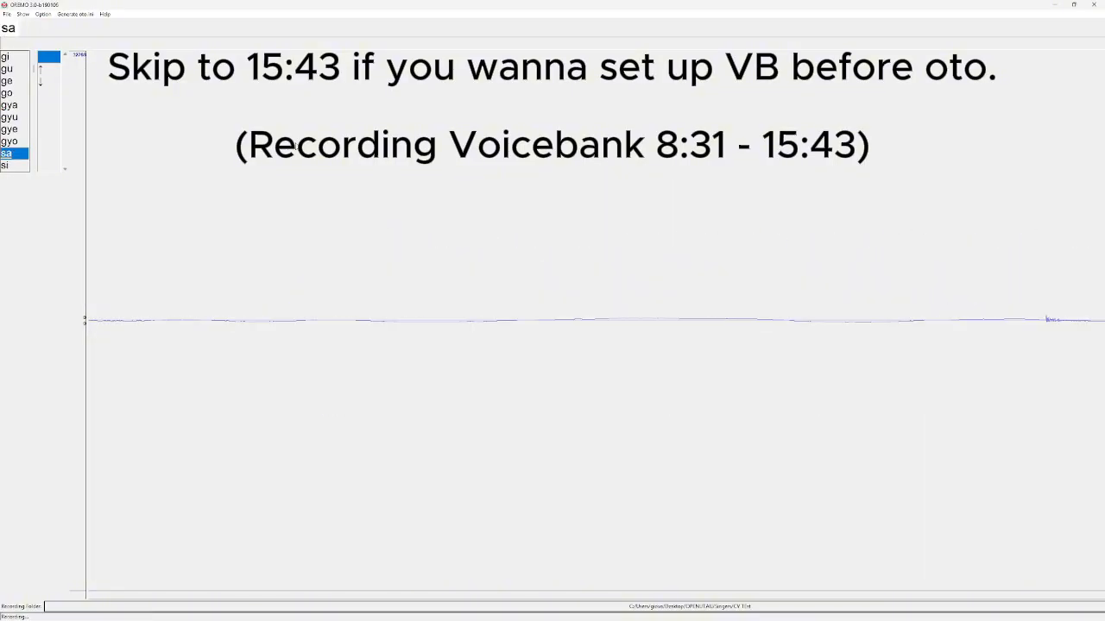
key("Down")
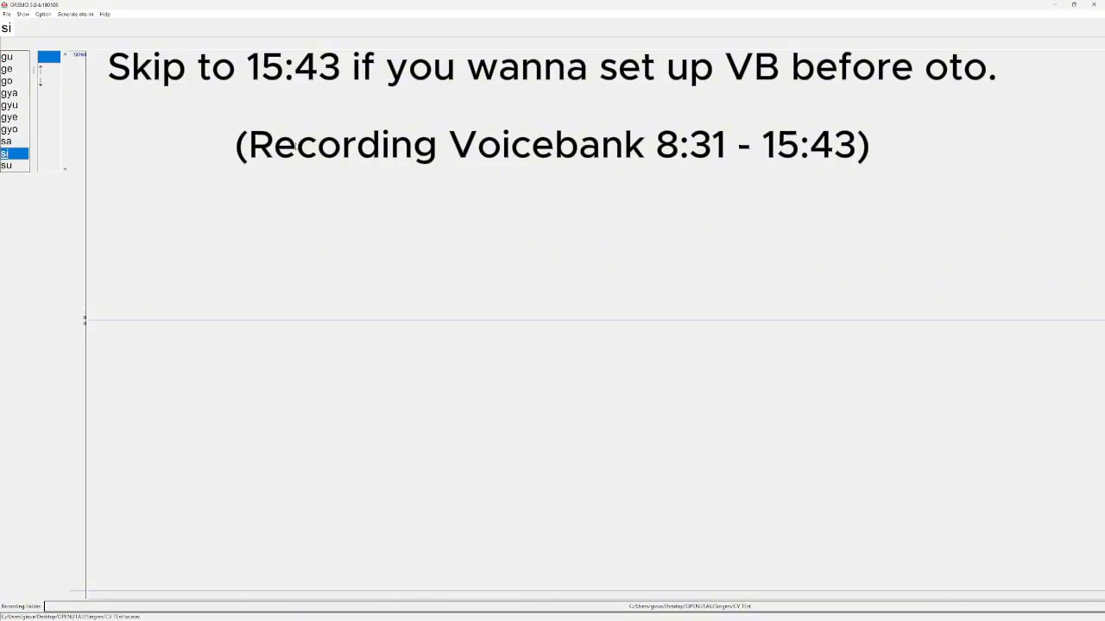
key("r")
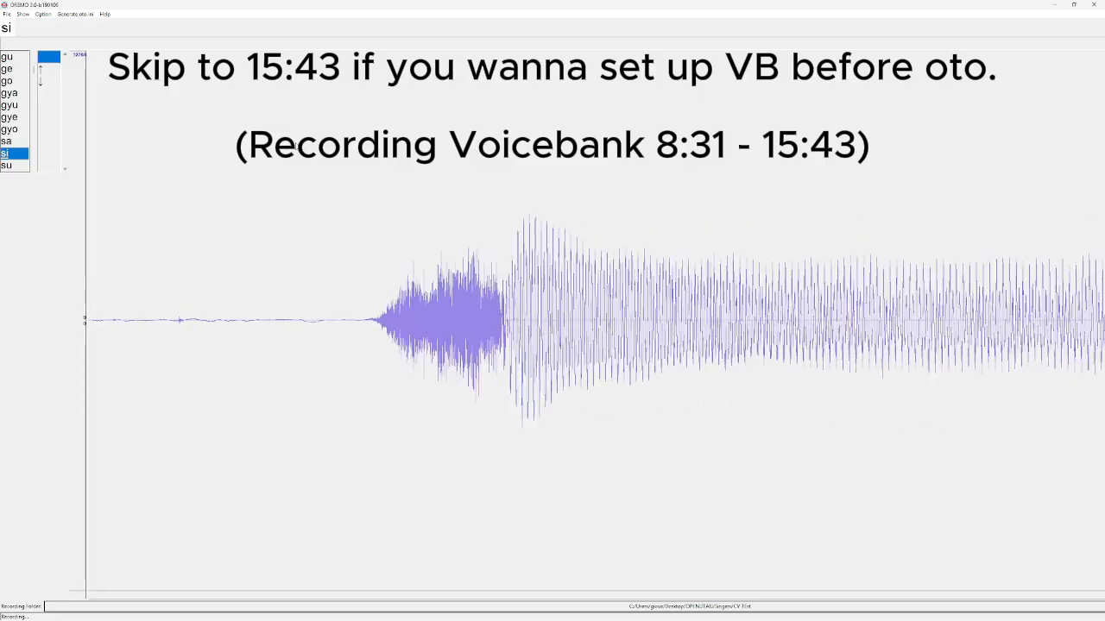
key("Down")
key("r")
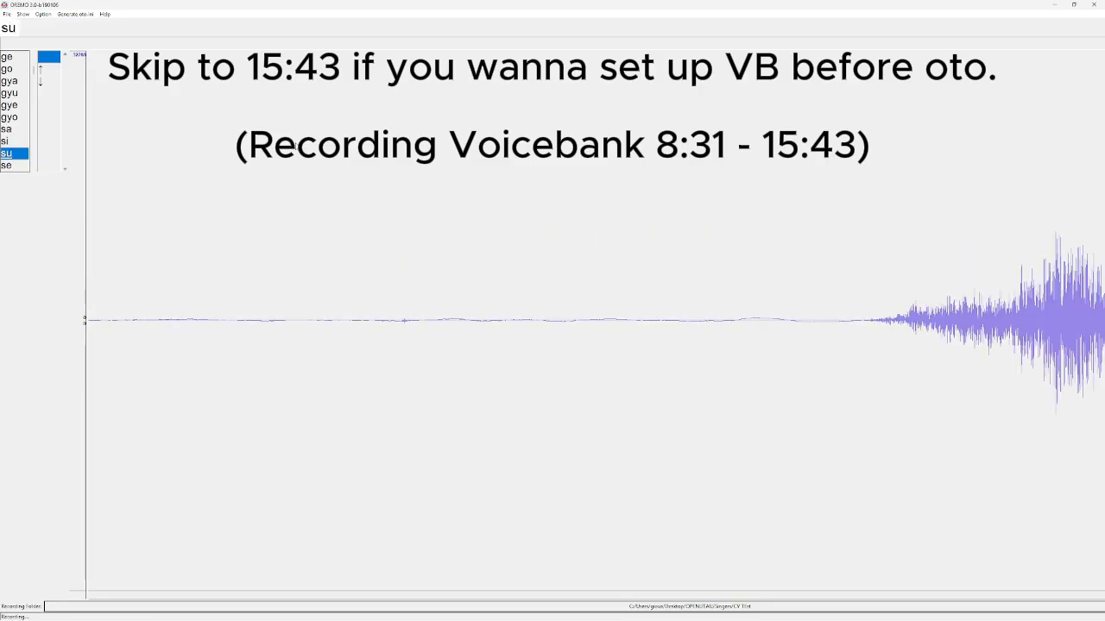
key("Down")
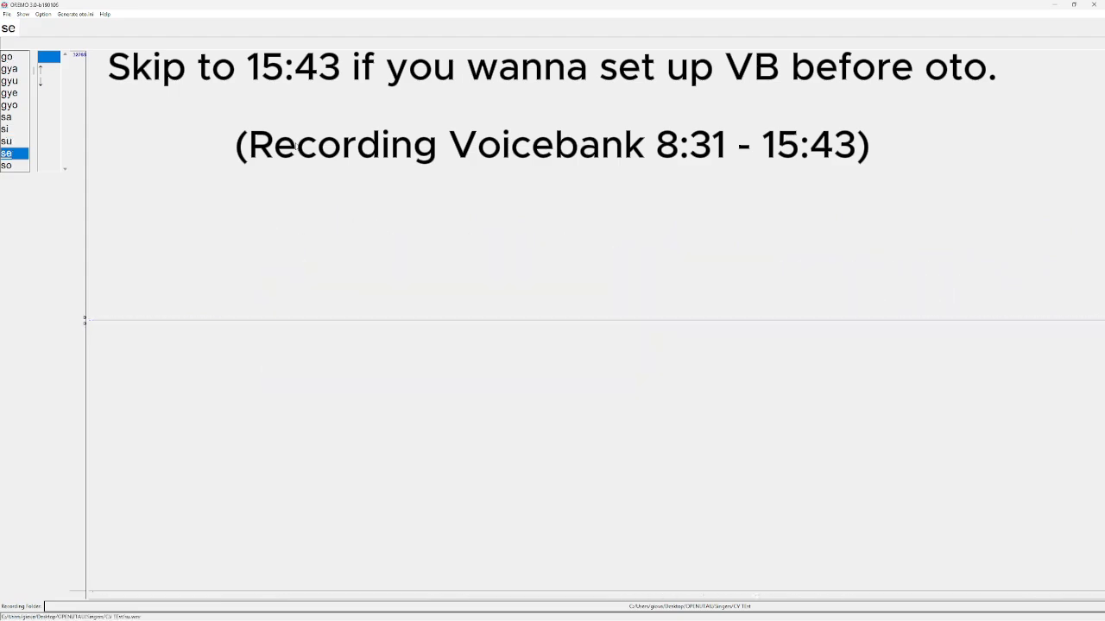
key("r")
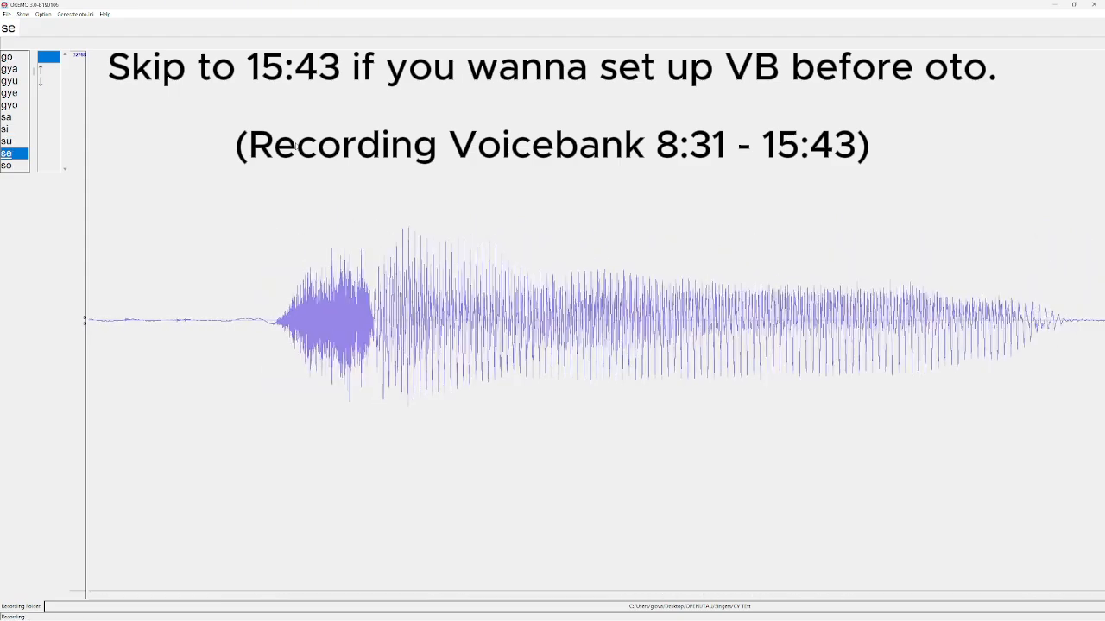
key("Down")
key("r")
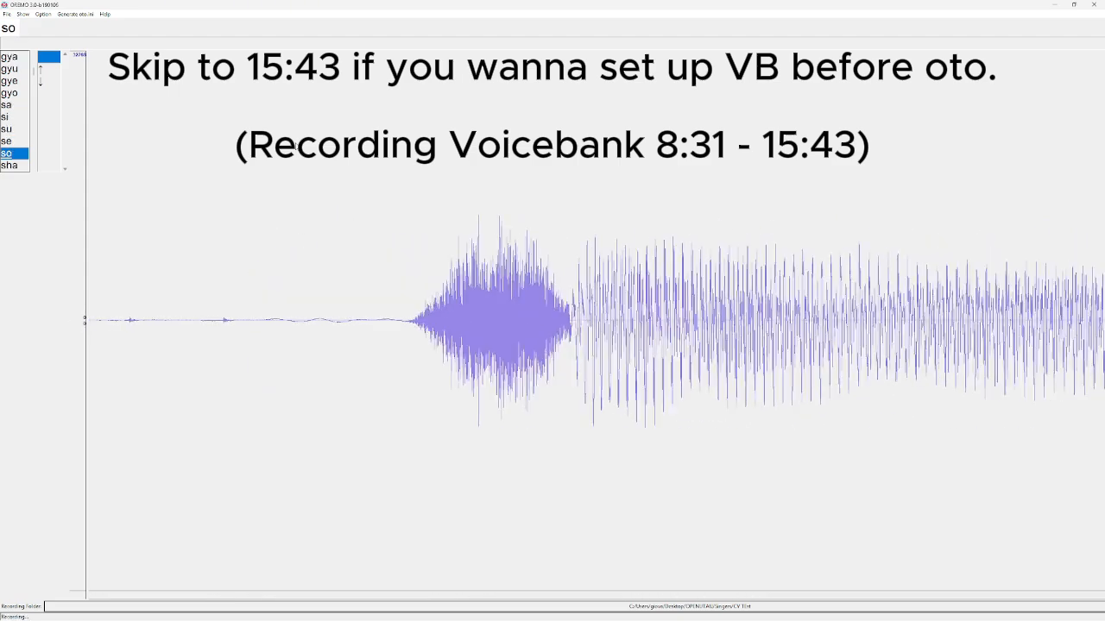
Step: Record one take each of the syllables "sha", "shi", "shu", "she" and "sho"
key("Down")
key("r")
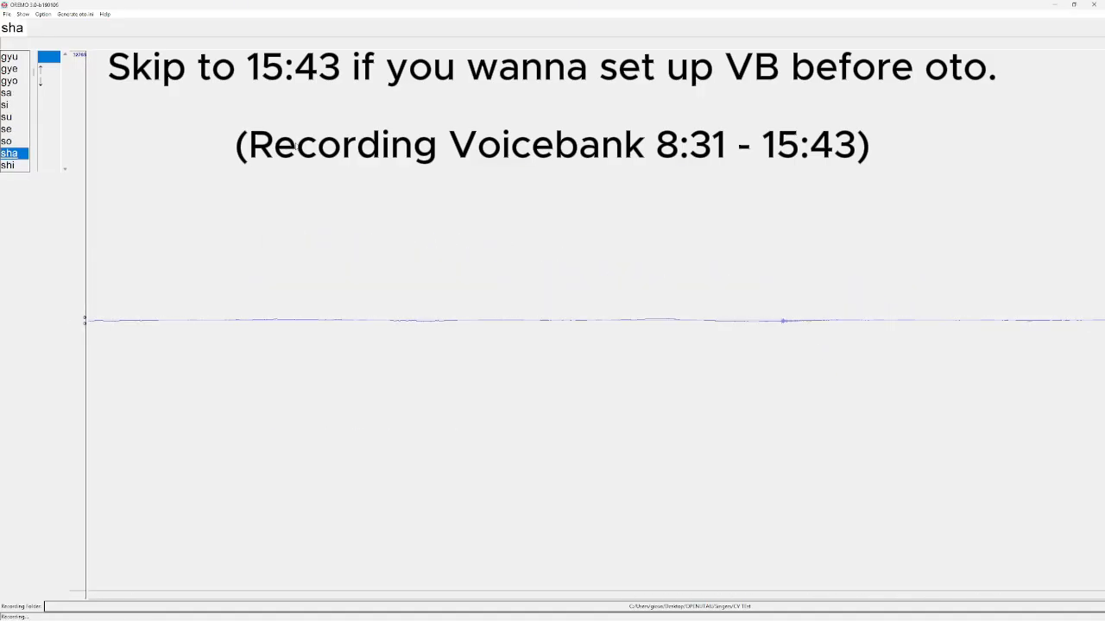
key("Down")
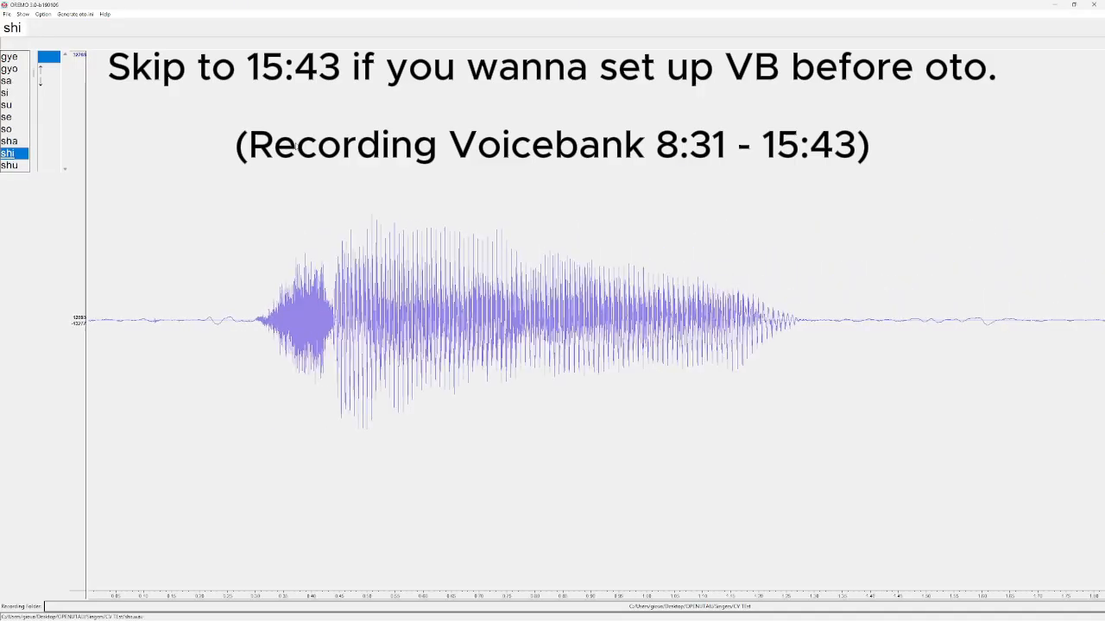
key("r")
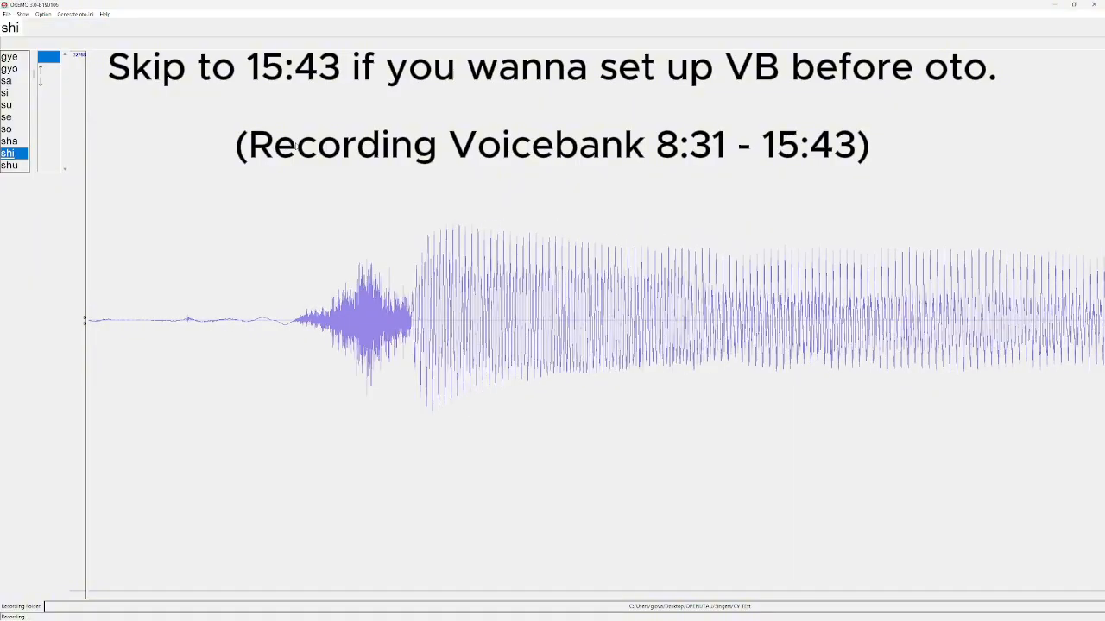
key("Down")
key("r")
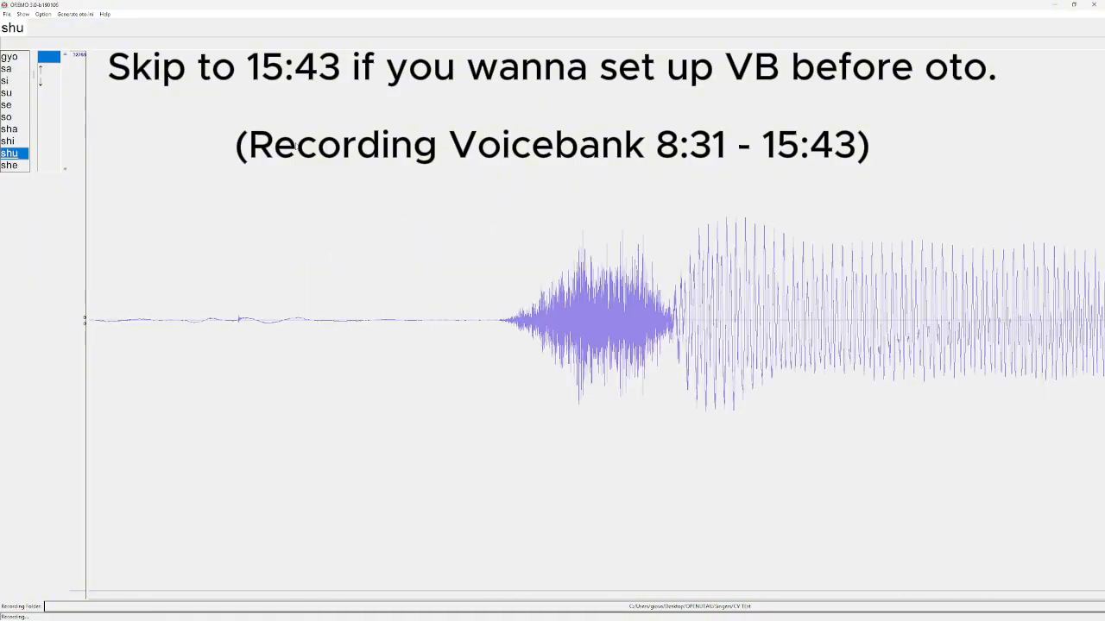
key("Down")
key("r")
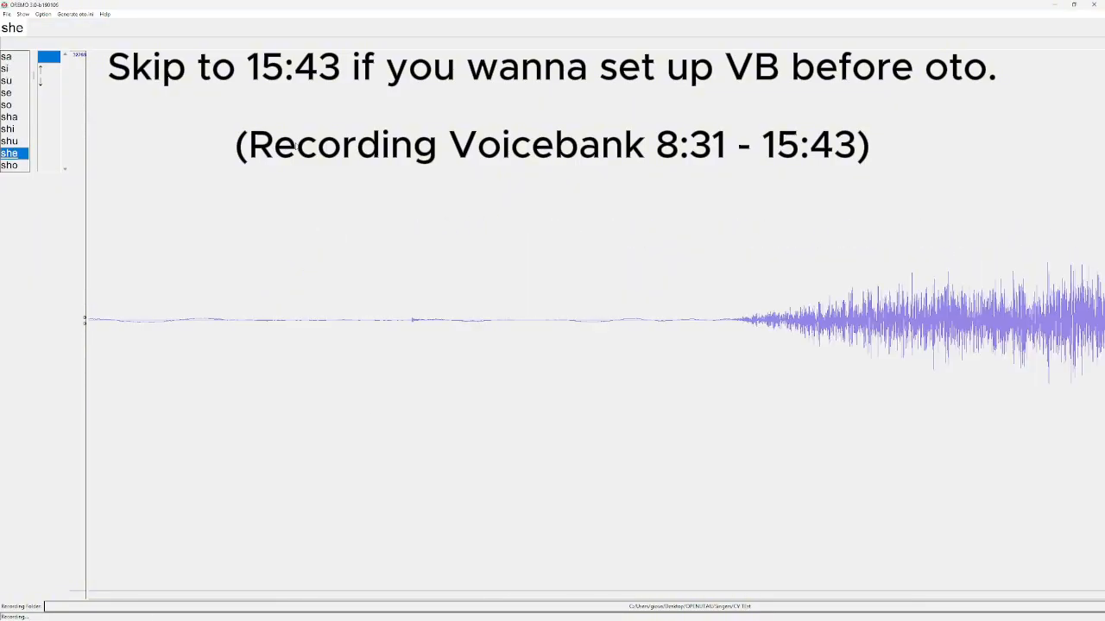
key("Down")
key("r")
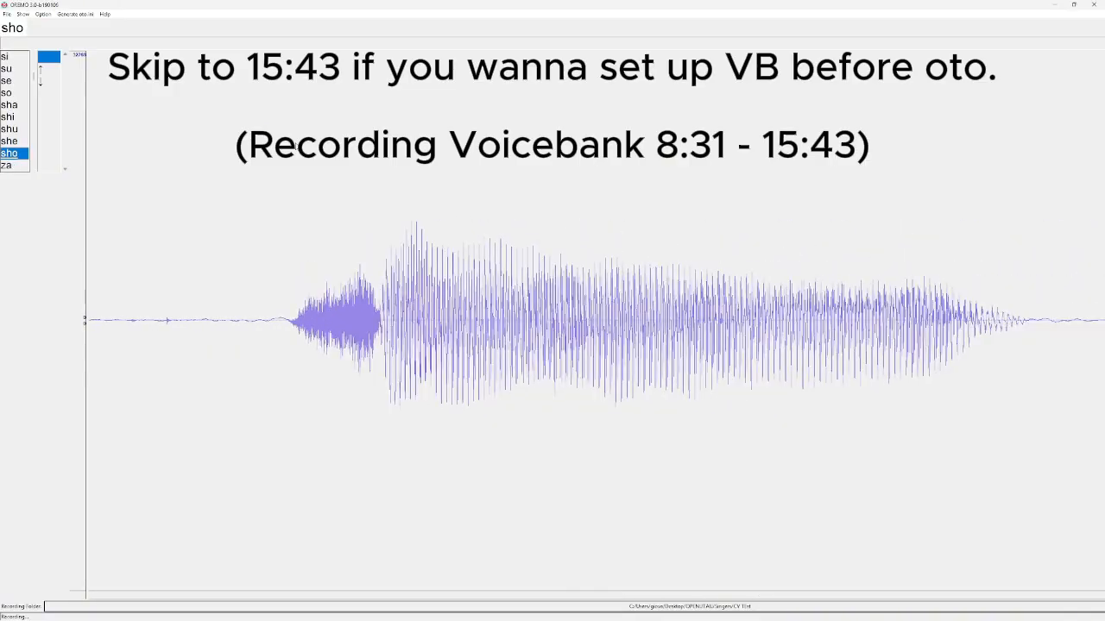
Step: Record the Z row of the voice list: "za", "zi", "zu", "ze" and "zo"
key("Down")
key("r")
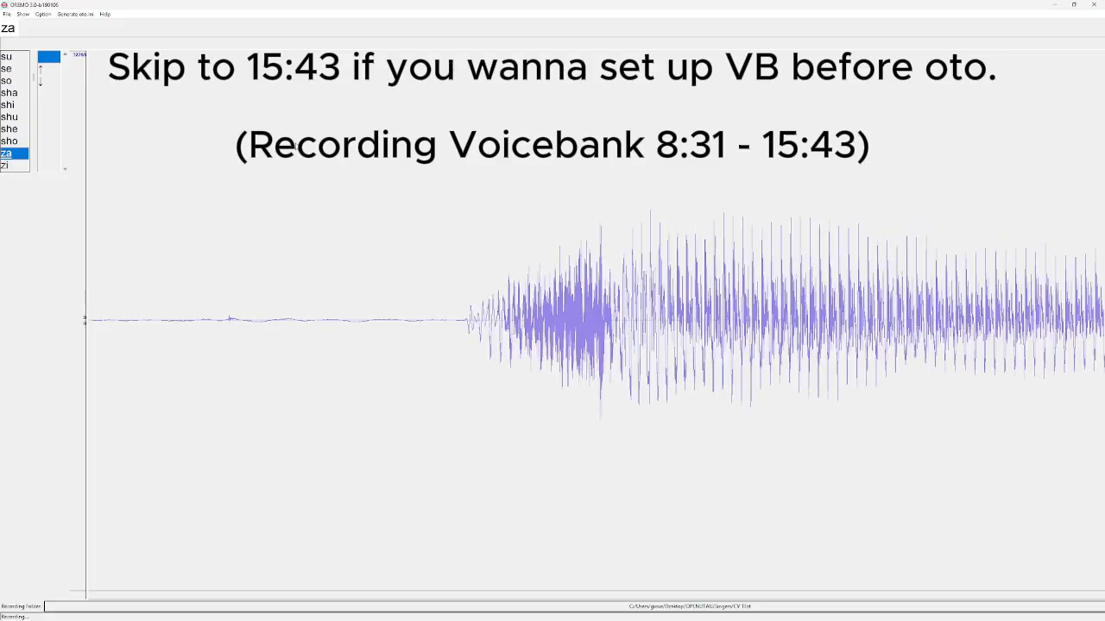
key("Down")
key("r")
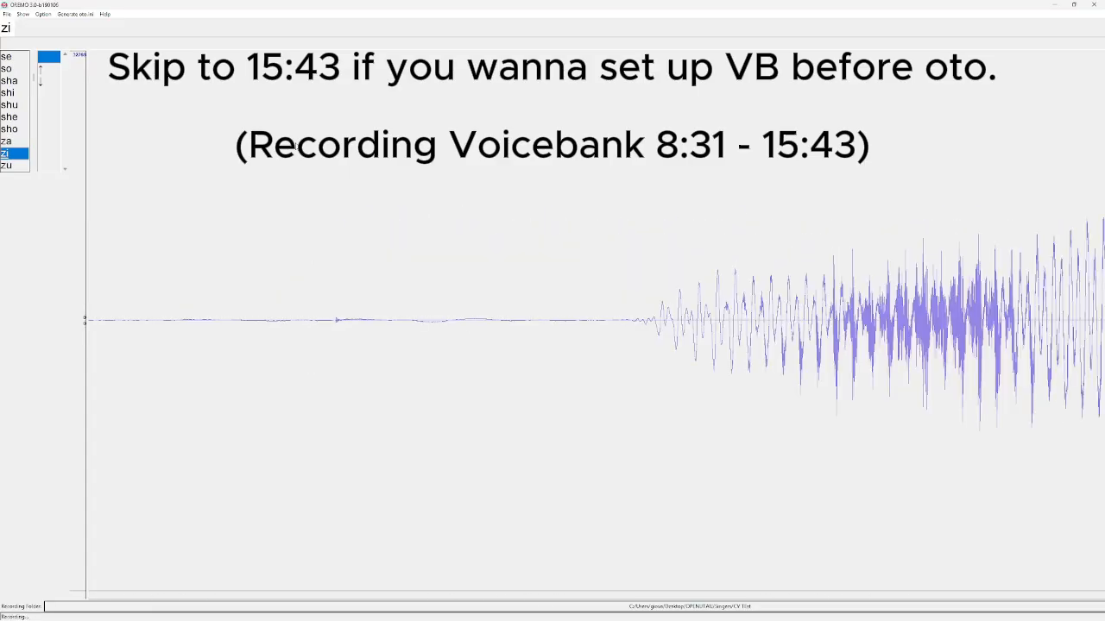
key("Down")
key("r")
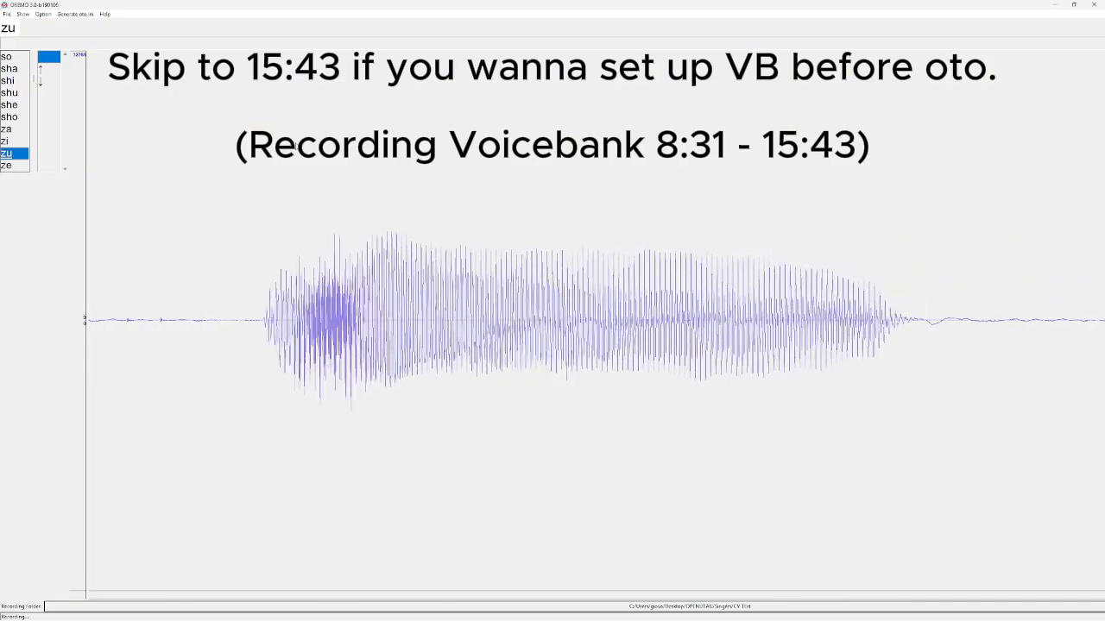
key("Down")
key("r")
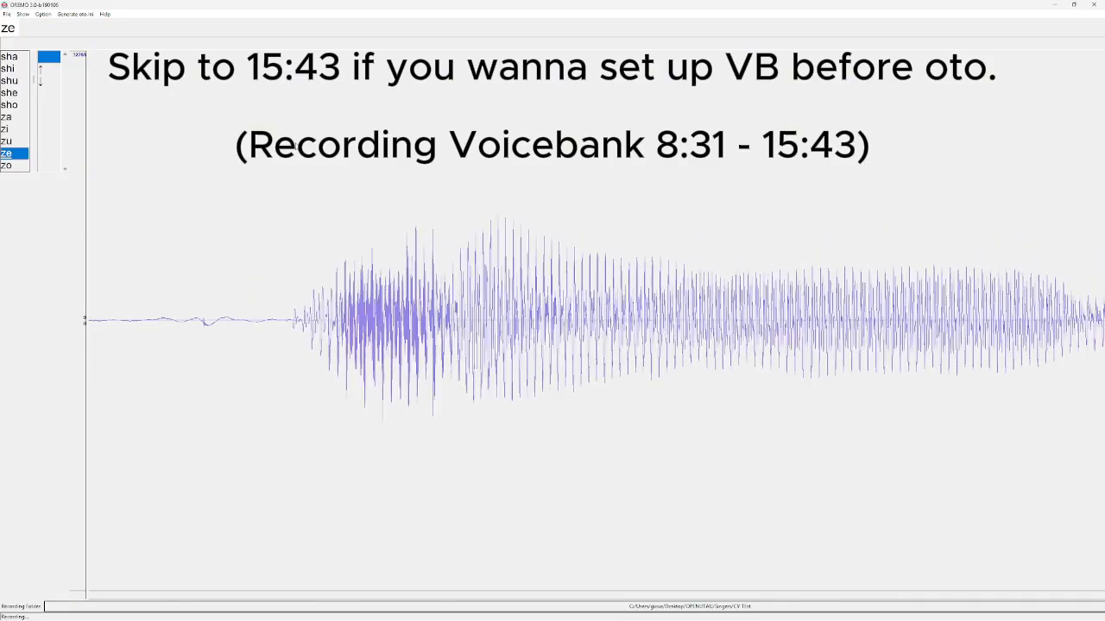
key("Down")
key("r")
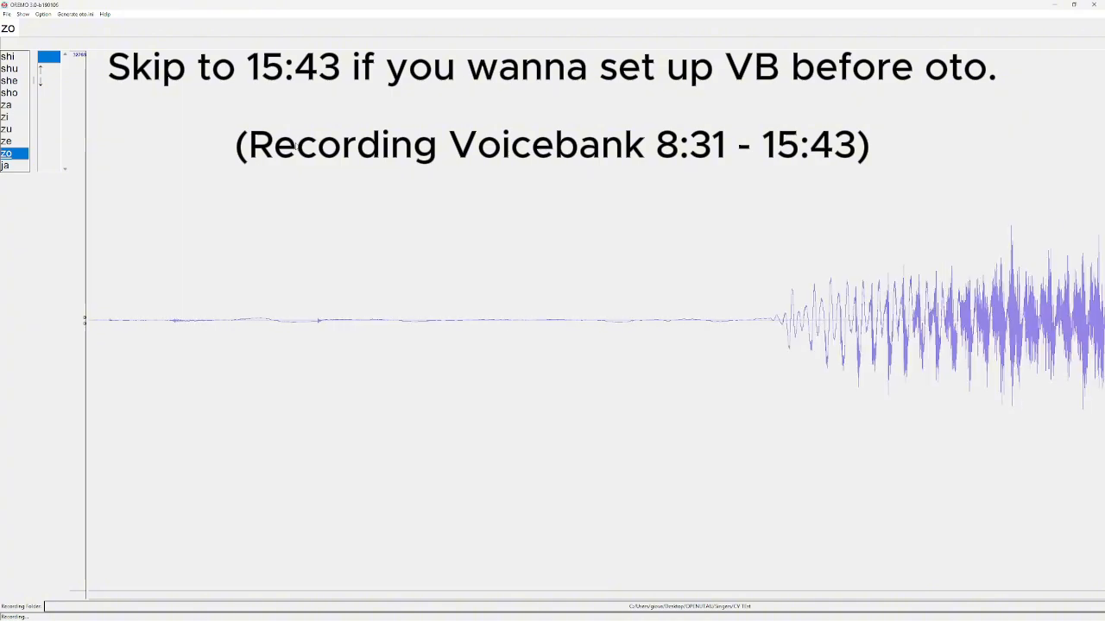
Step: Record the J row of the voice list: "ja", "ji", "ju", "je" and "jo"
key("Down")
key("r")
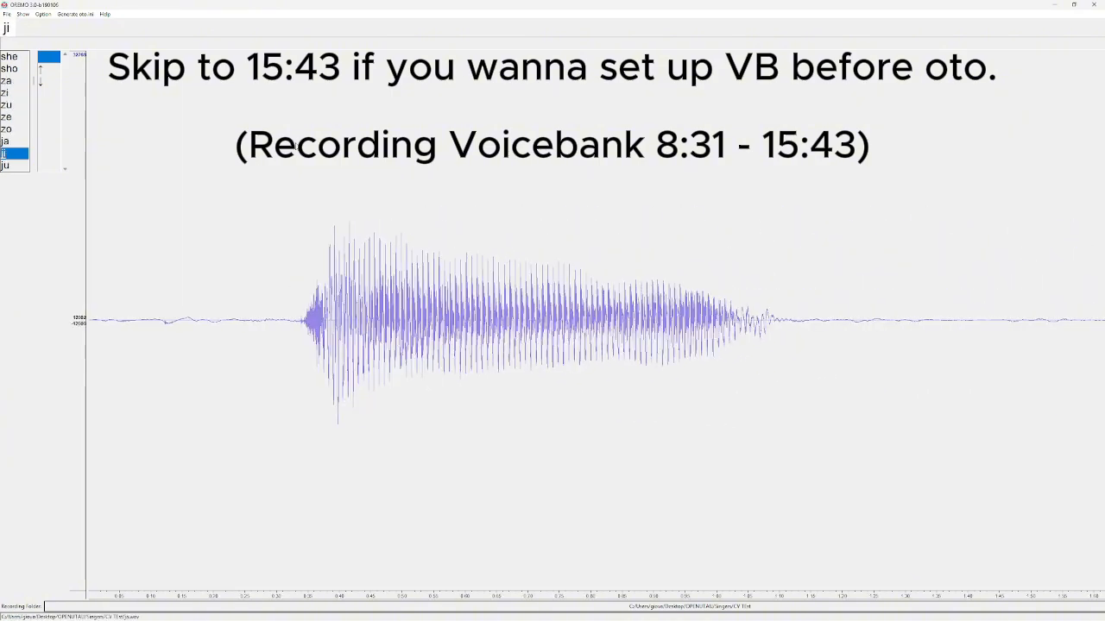
key("Down")
key("r")
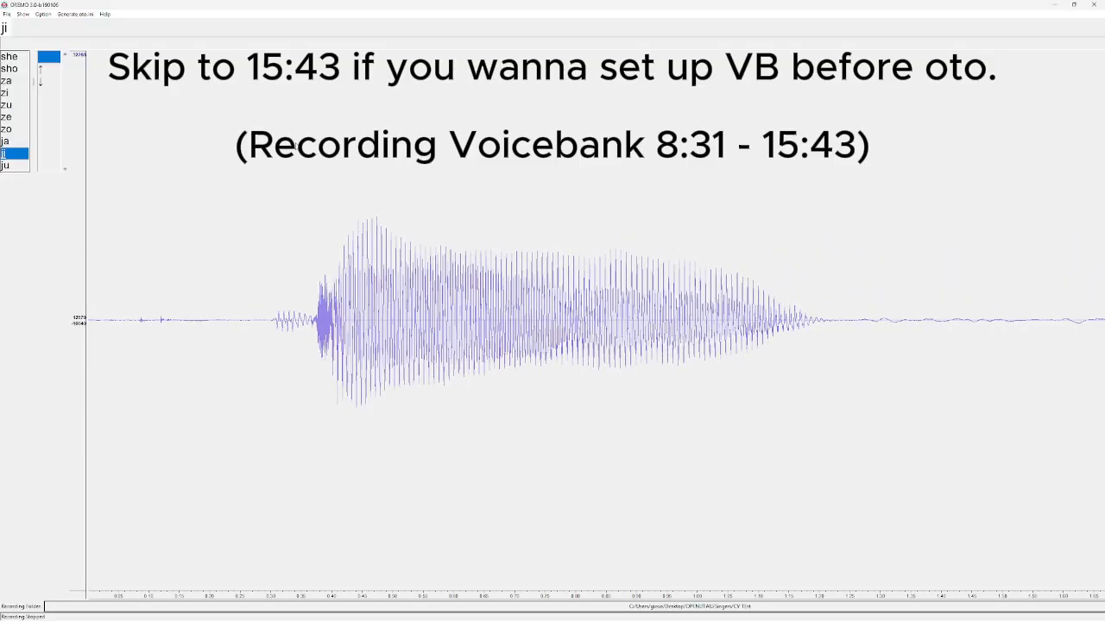
key("Down")
key("r")
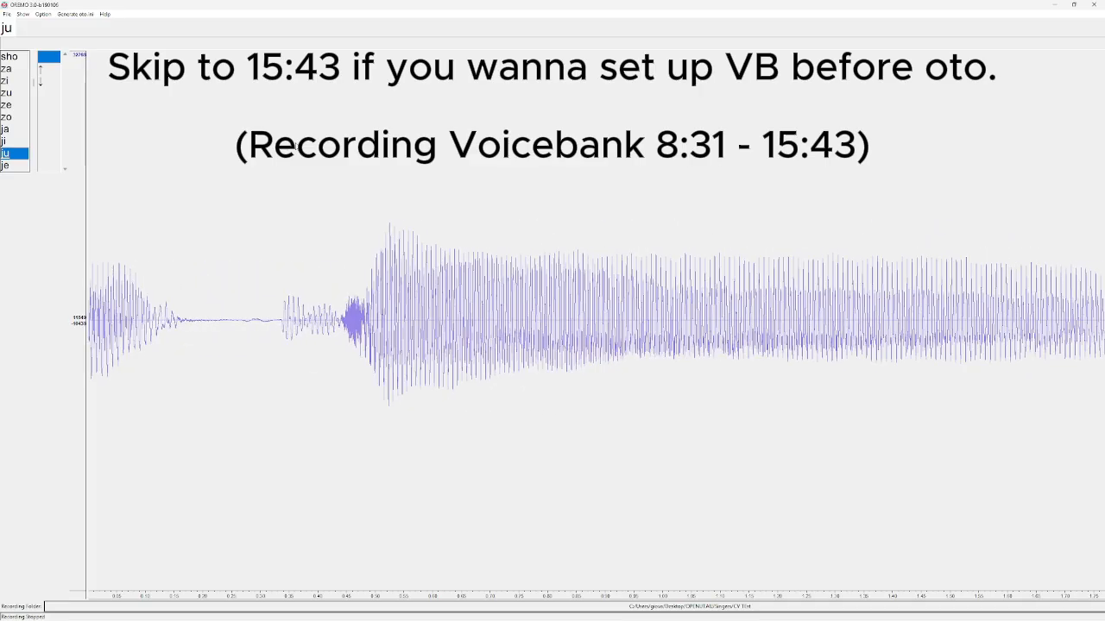
key("Down")
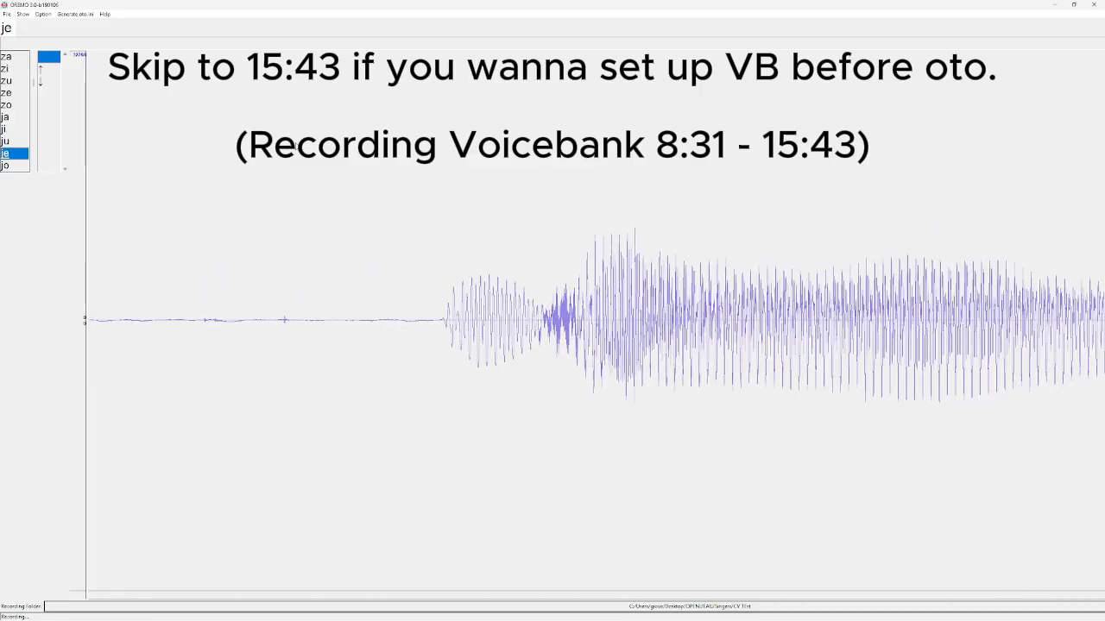
key("Down")
key("r")
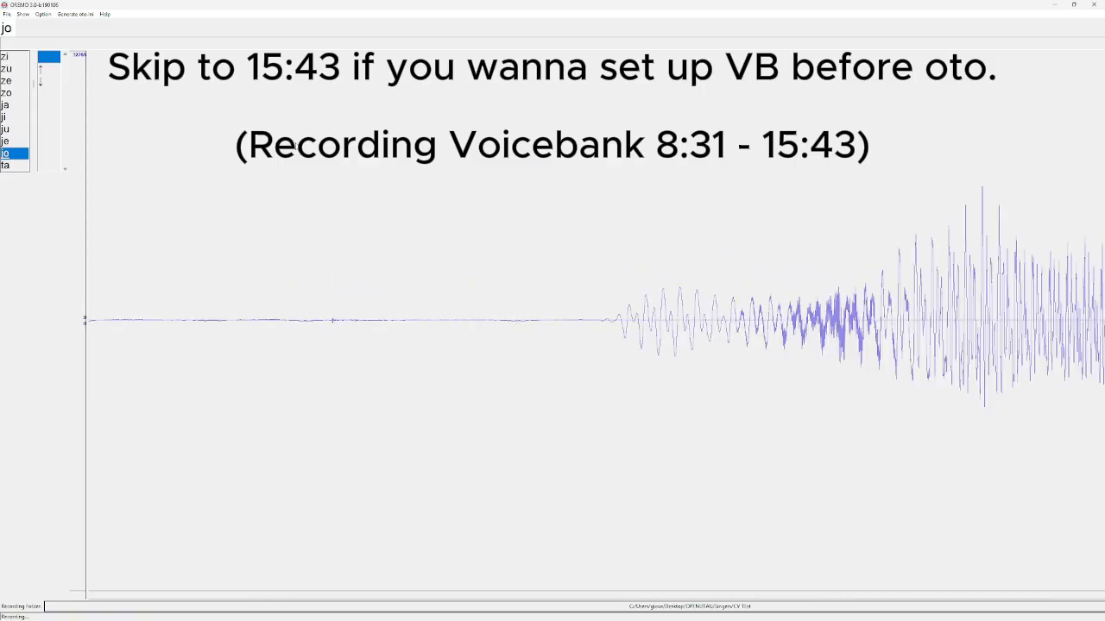
Step: Record one take each of the syllables "ta", "ti" and "tu", and move on to "te"
key("Down")
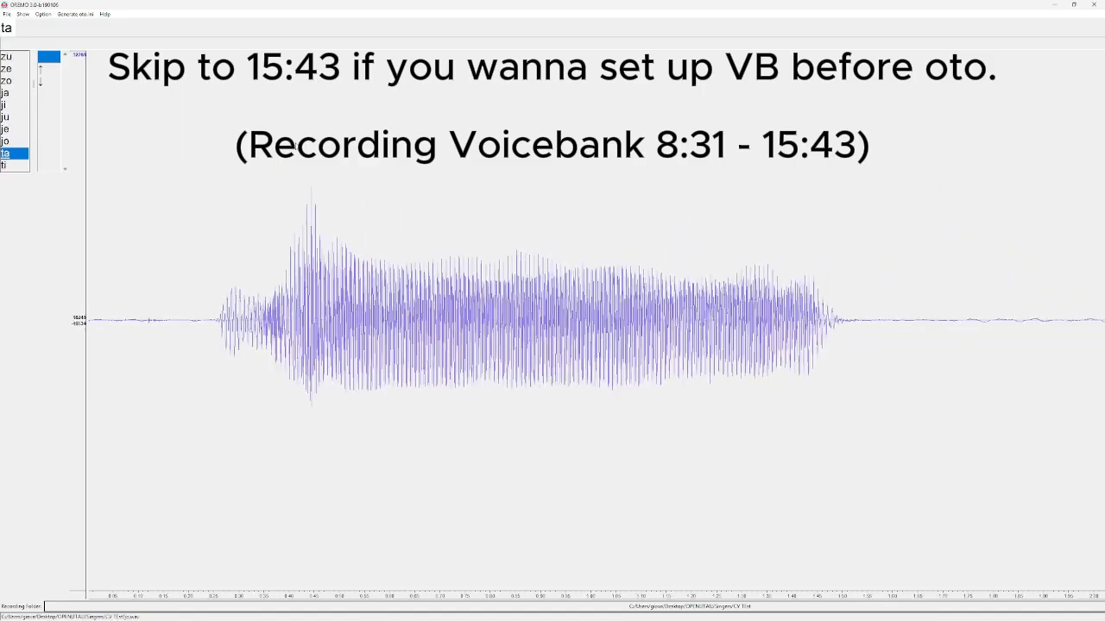
key("r")
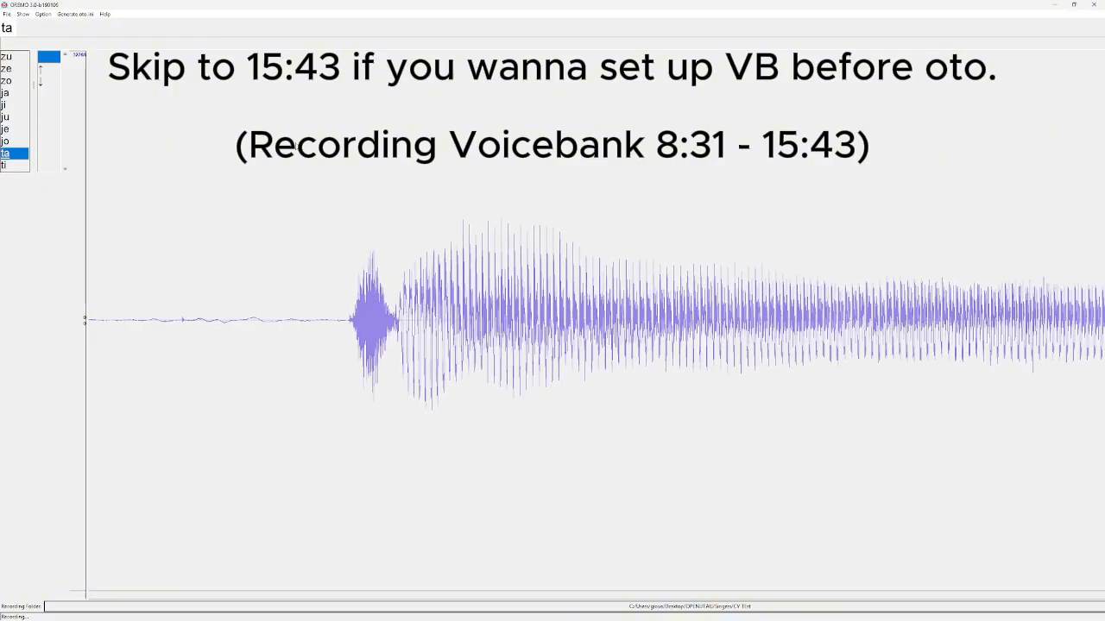
key("Down")
key("r")
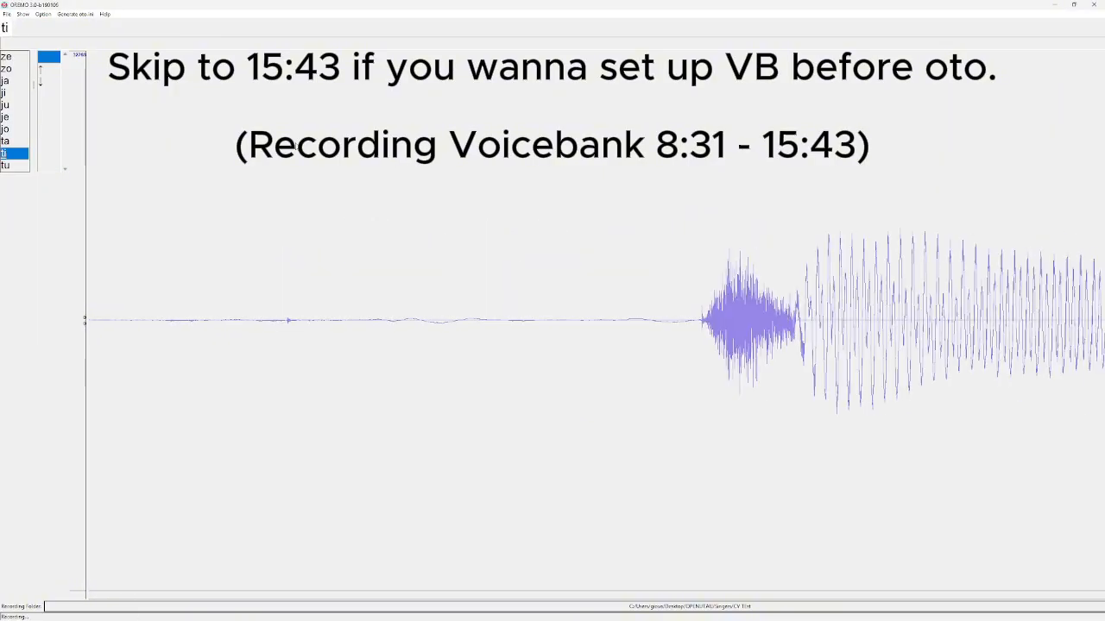
key("Down")
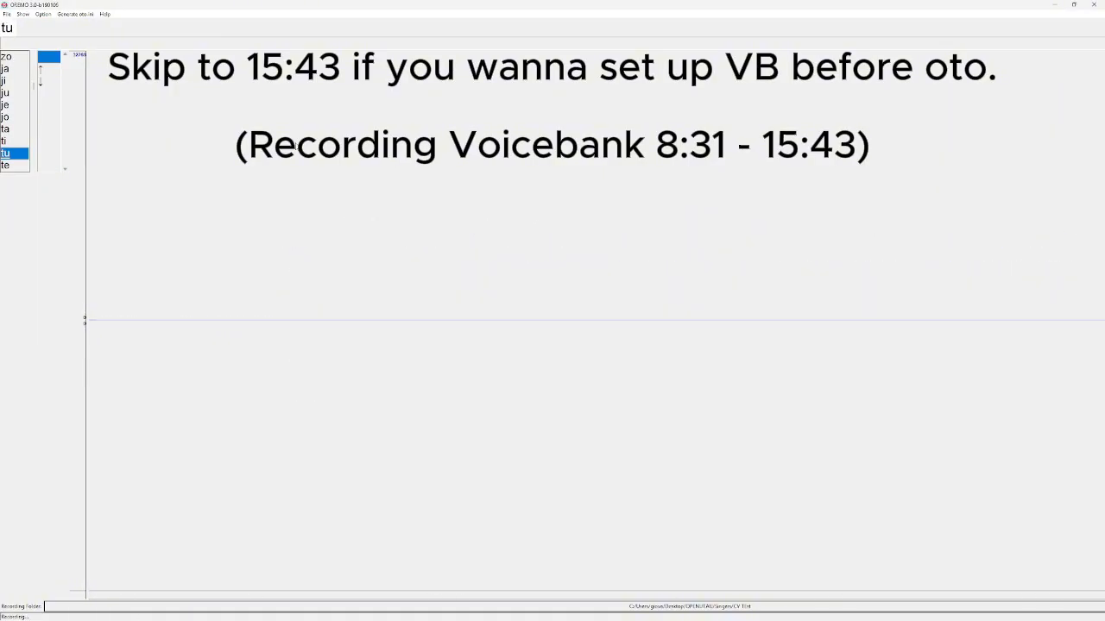
key("r")
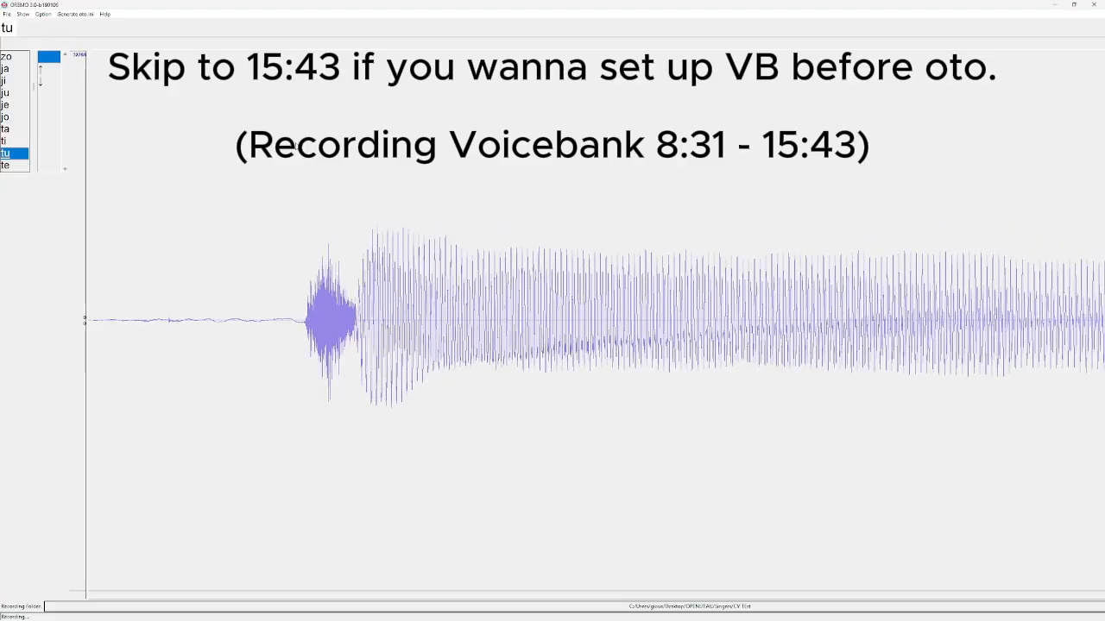
key("Down")
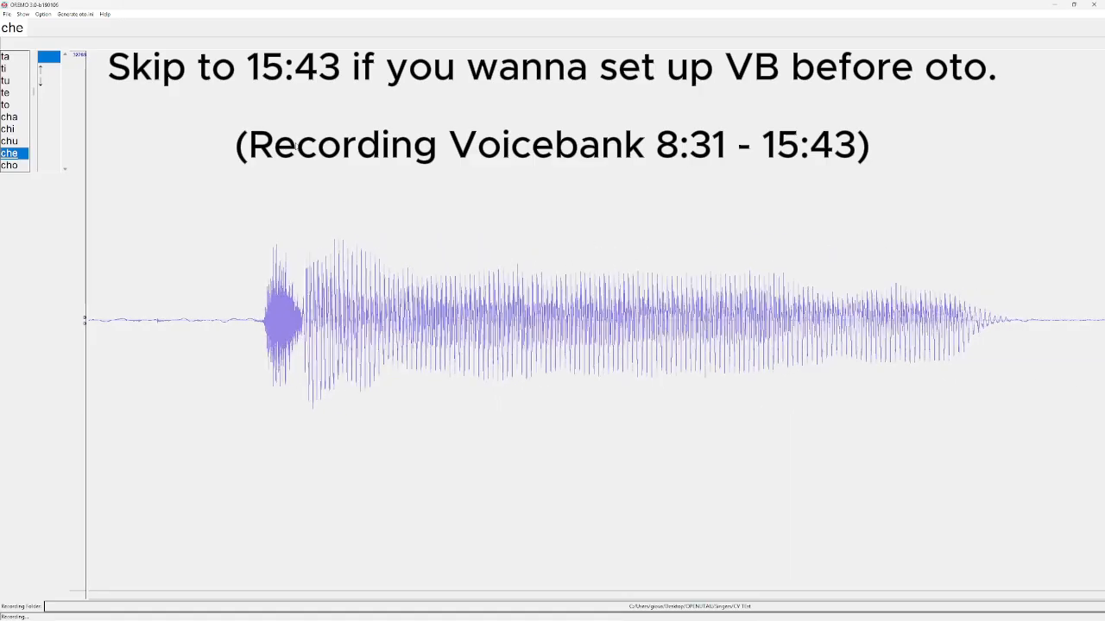
Step: Finish the "che" take and move on to "cho" in the voice list
key("Up")
key("Down")
key("Down")
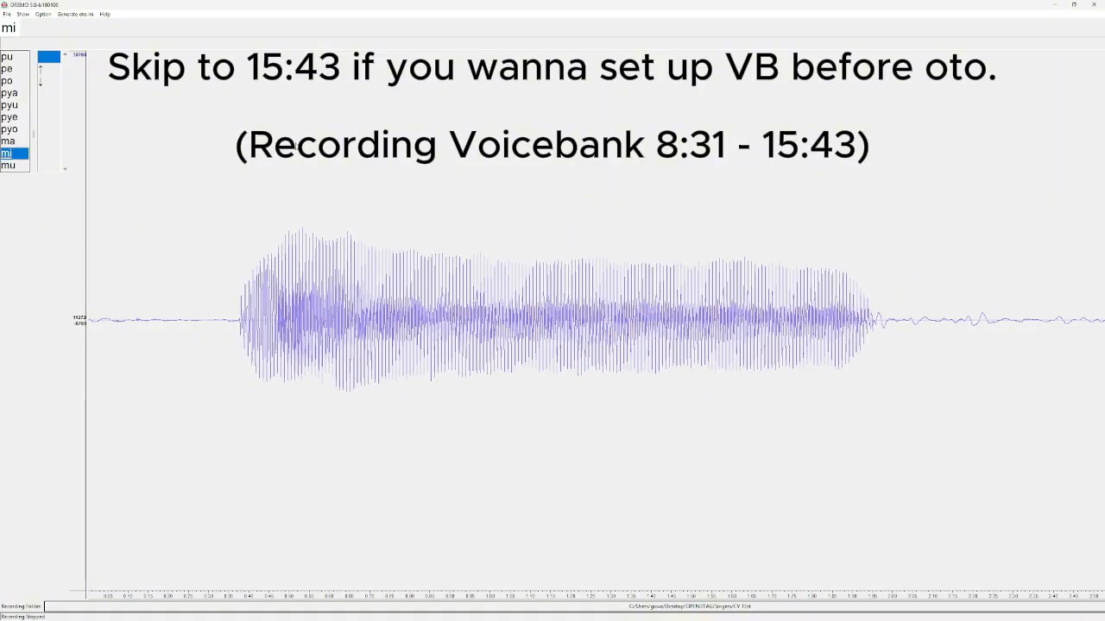
Step: Record one take each of the syllables "mu", "me" and "mo"
key("Down")
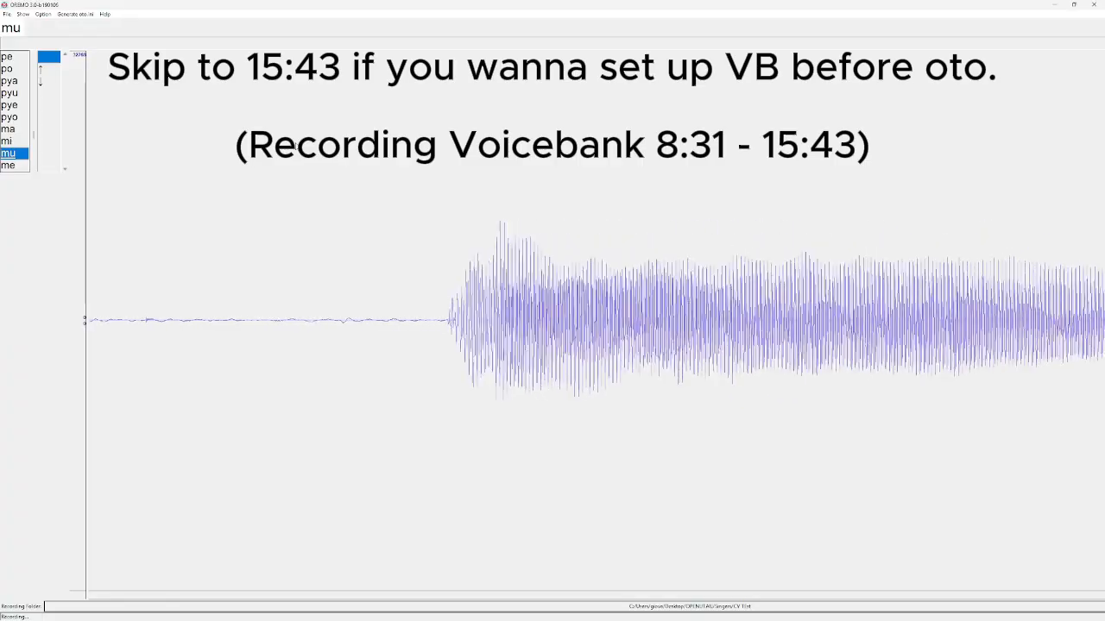
key("Down")
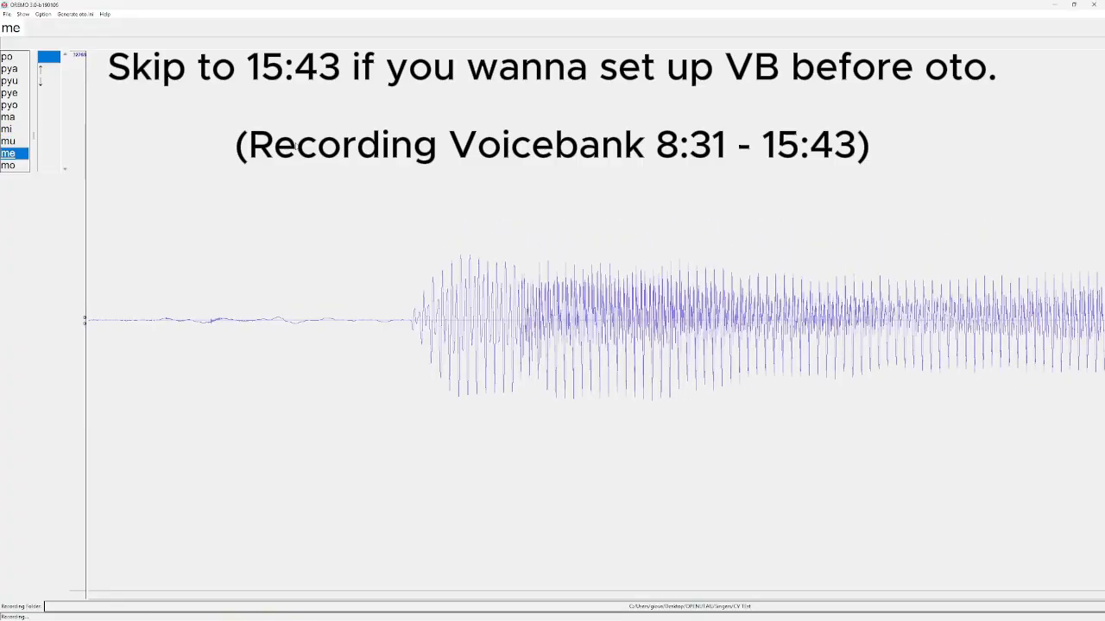
key("r")
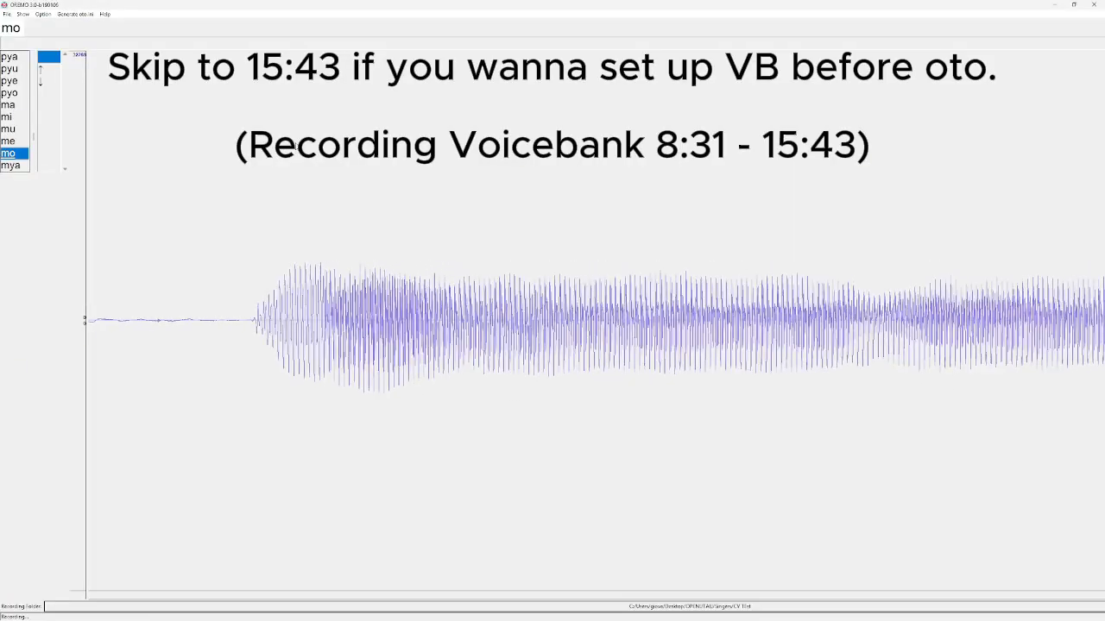
Step: Record one take each of the syllables "mya", "myu", "mye" and "myo"
key("Down")
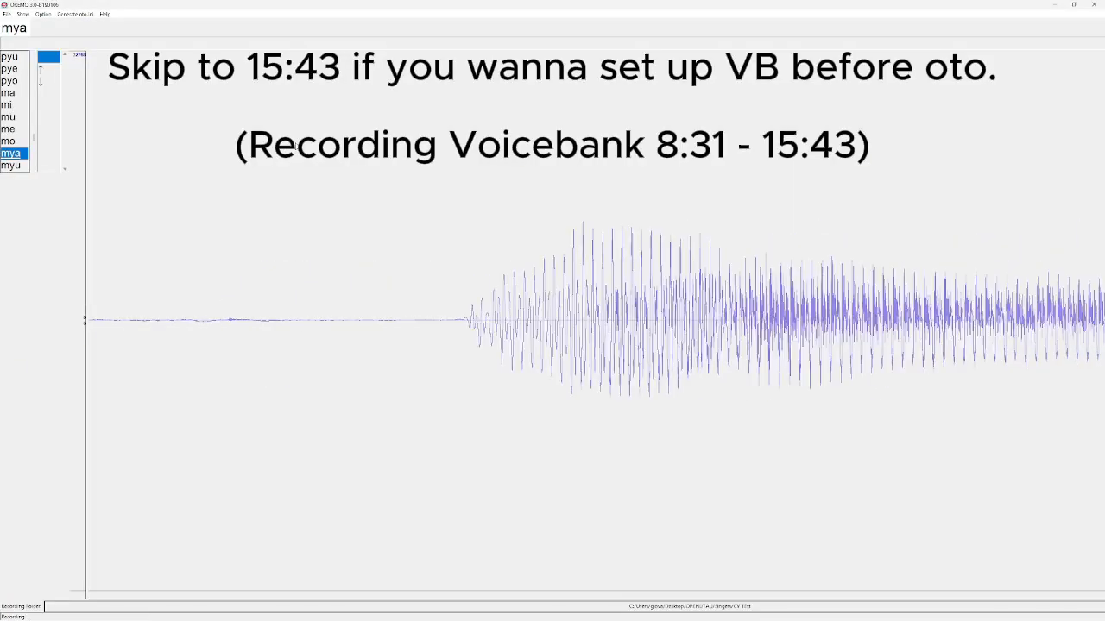
key("Down")
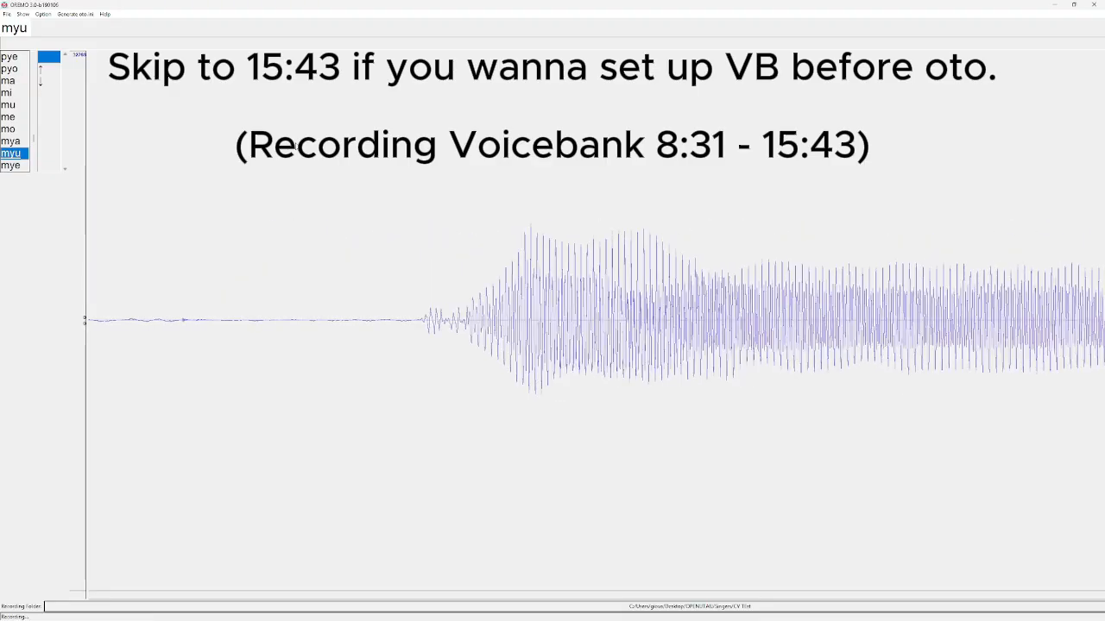
key("Down")
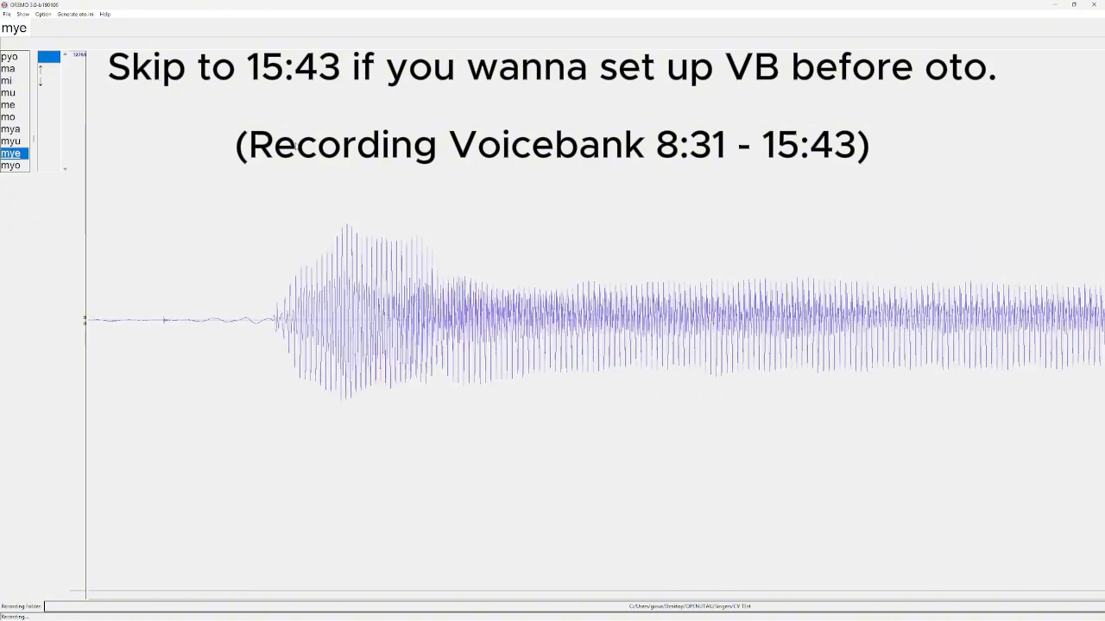
key("Down")
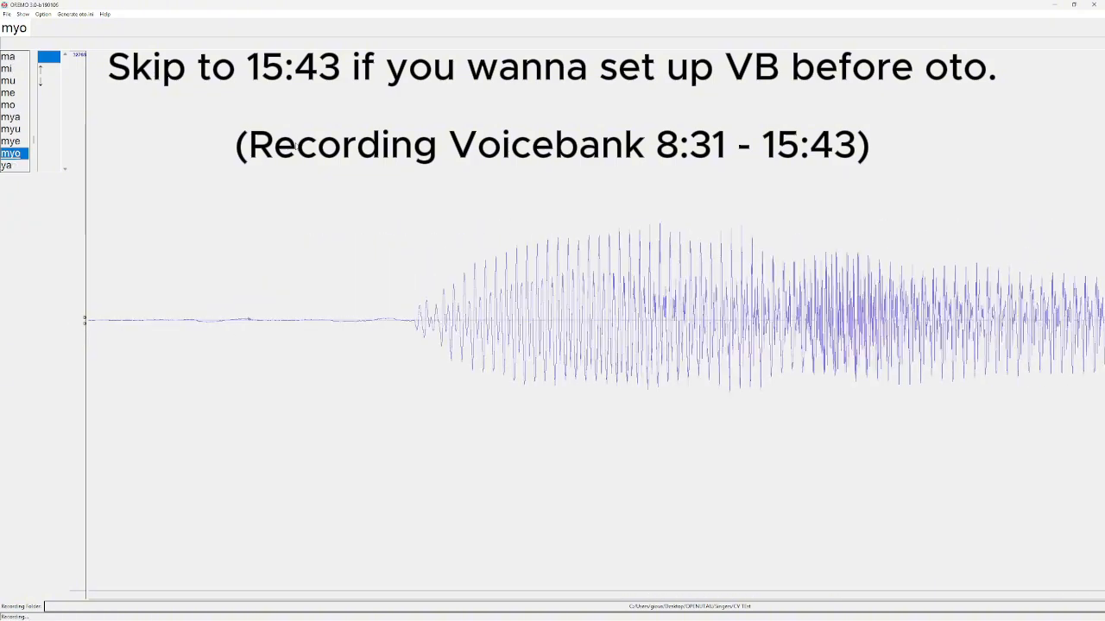
Step: Record the Y row of the voice list: "ya", "yu", "ye" and "yo"
key("Down")
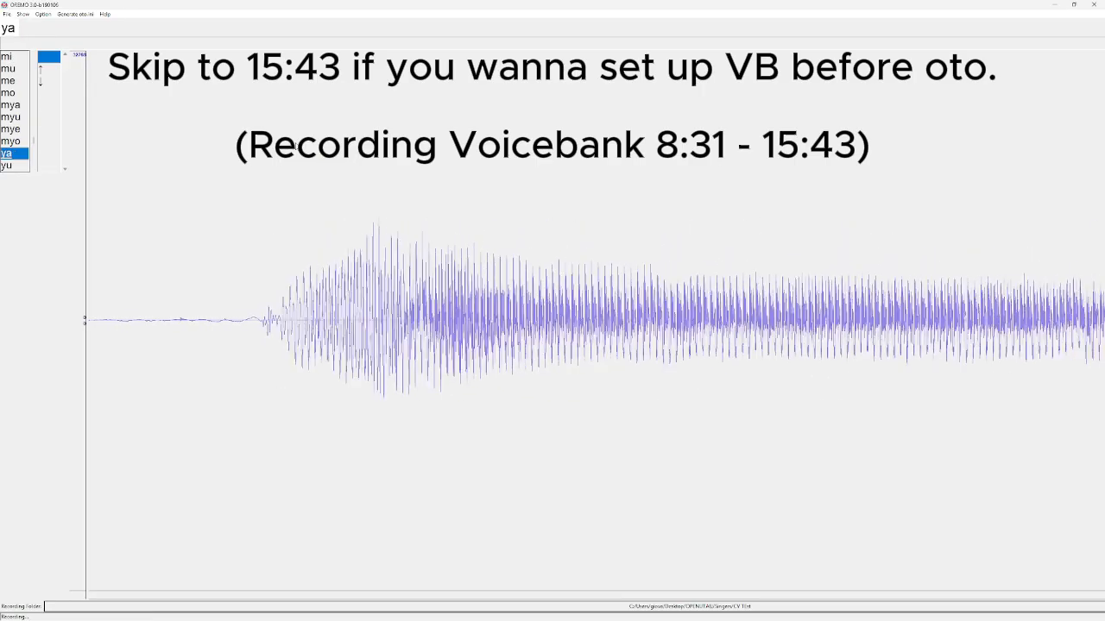
key("Down")
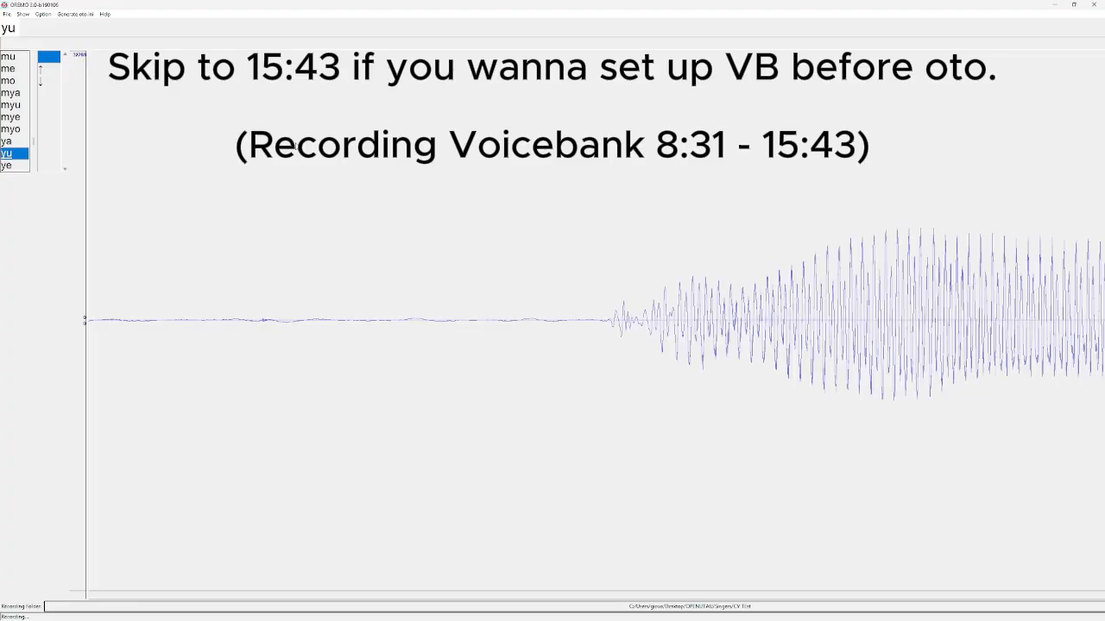
key("Down")
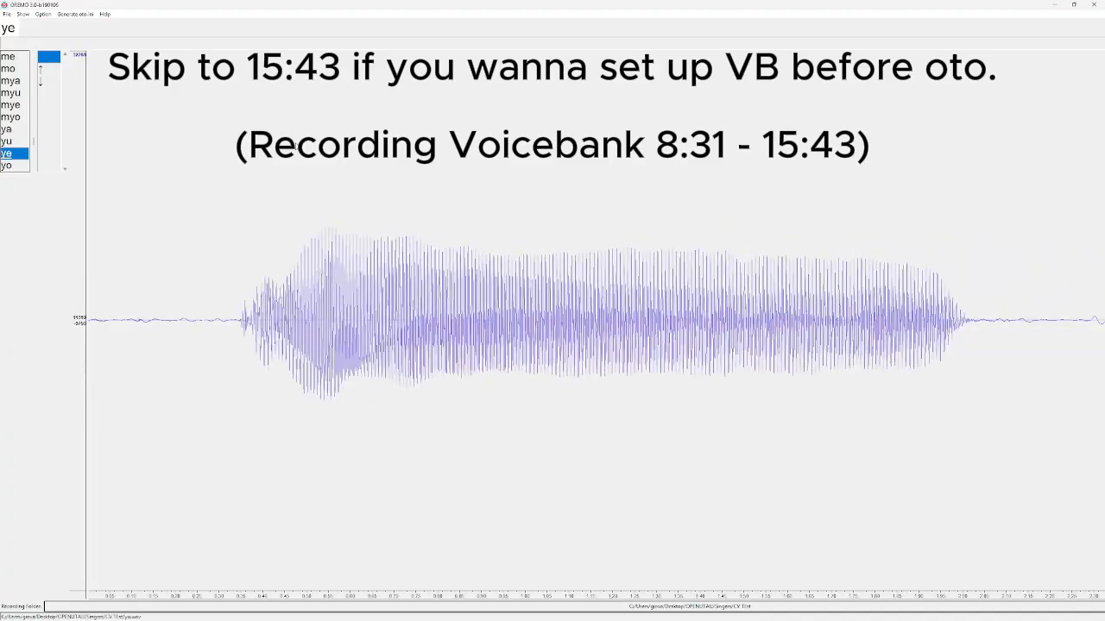
key("Return")
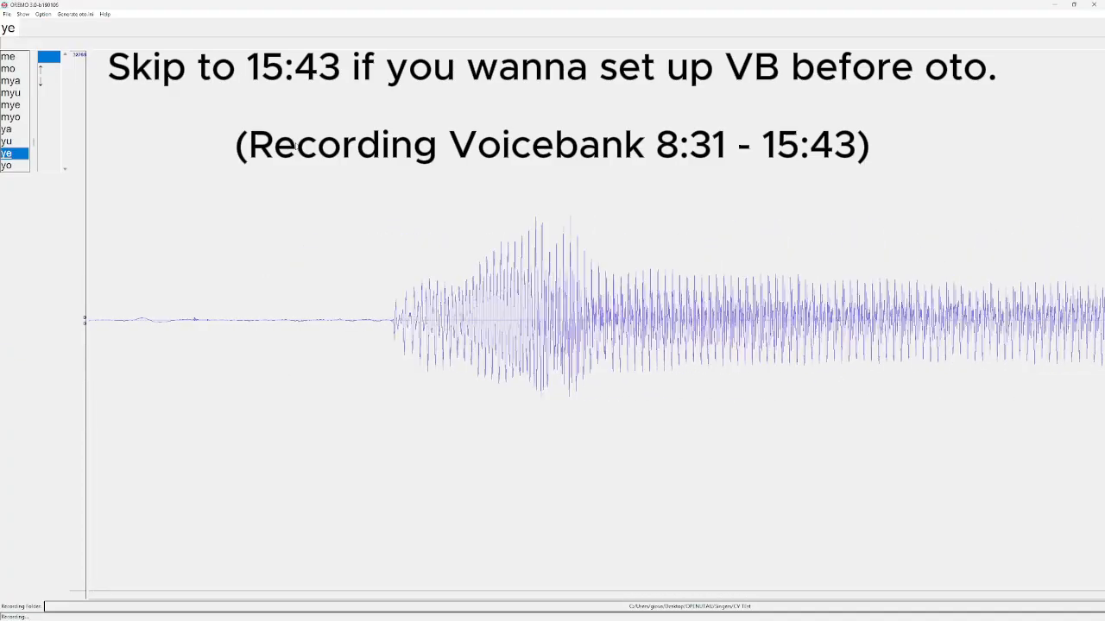
key("Down")
key("Return")
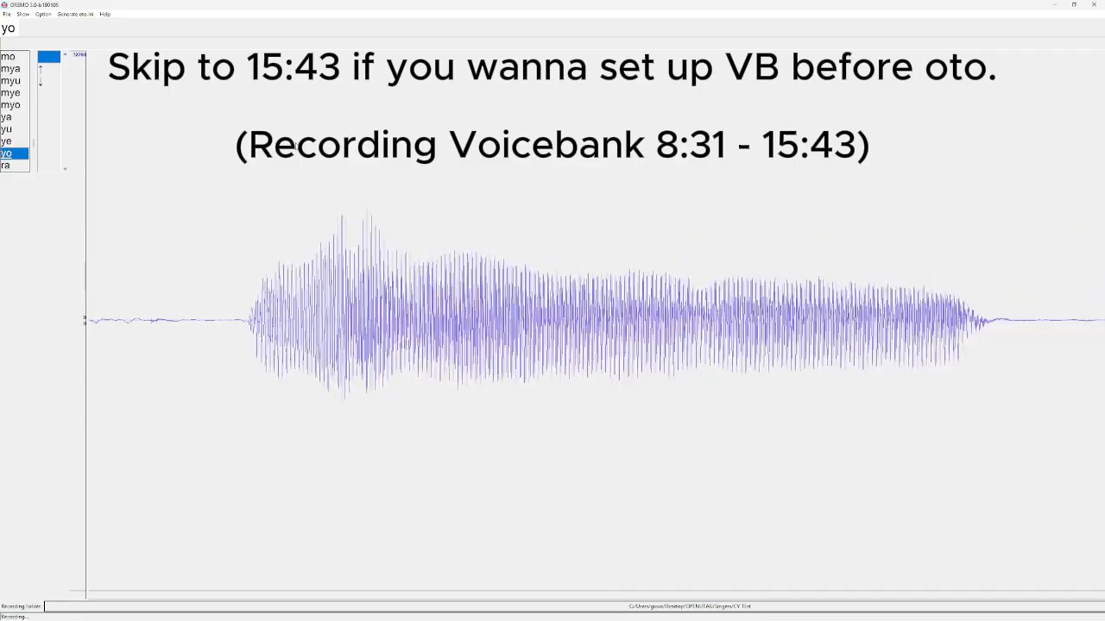
Step: Finish the "yo" take and record one take each of the syllables "ra", "ri", "ru", "re" and "ro"
key("r")
key("Down")
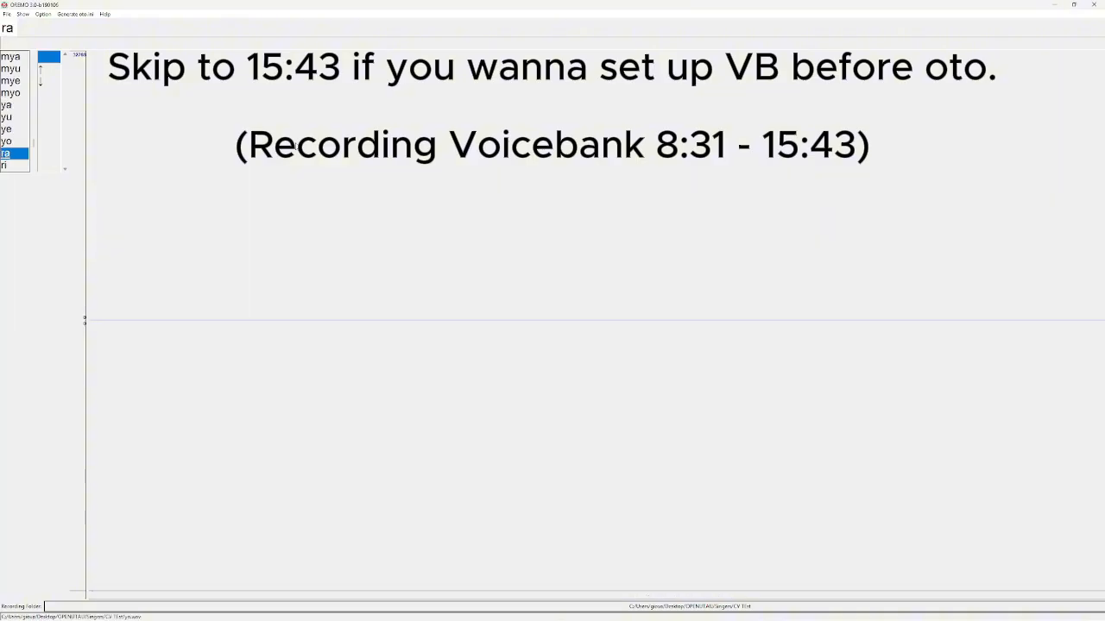
key("r")
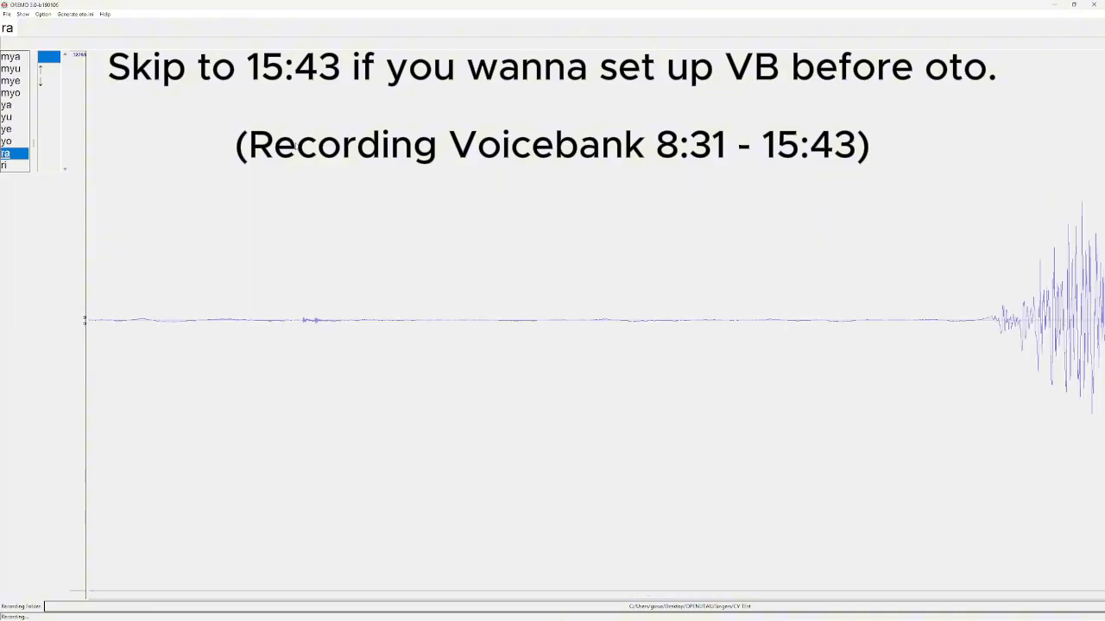
key("Down")
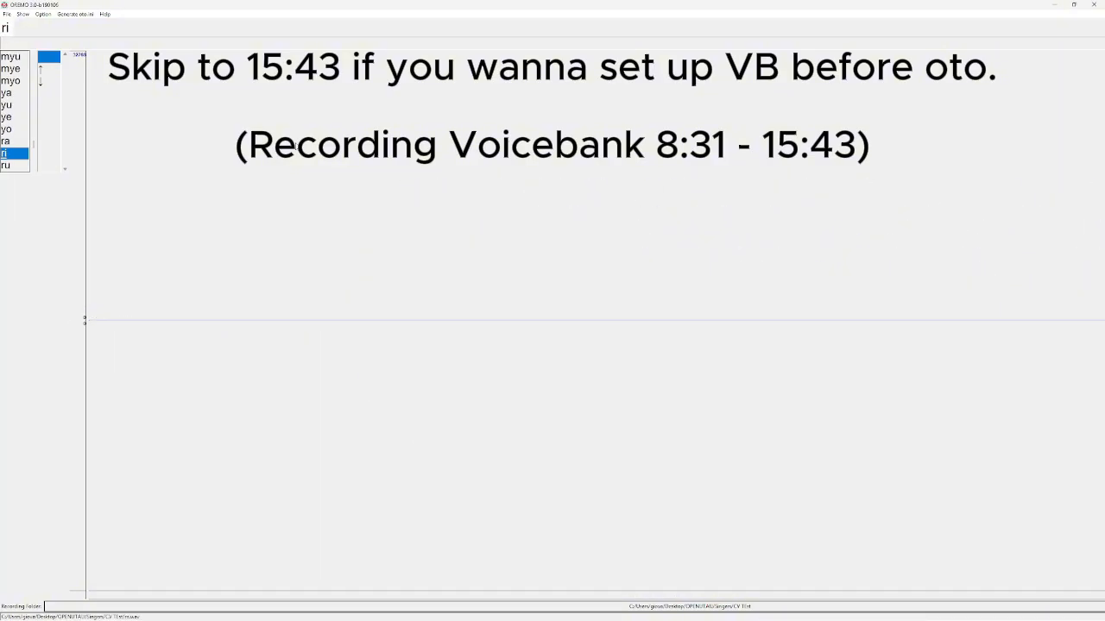
key("r")
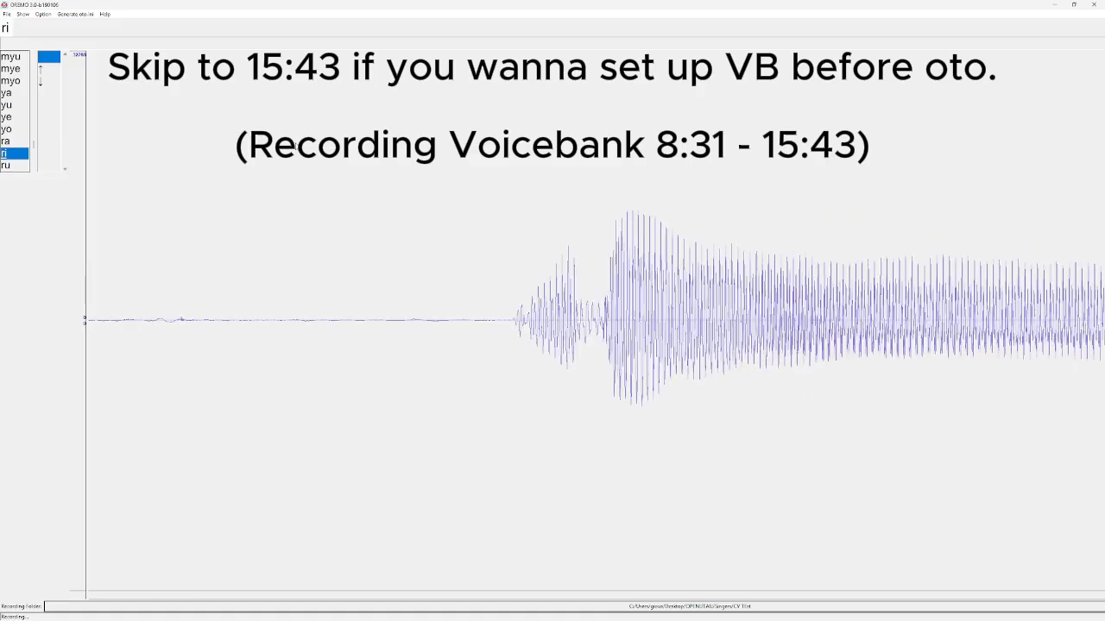
key("Down")
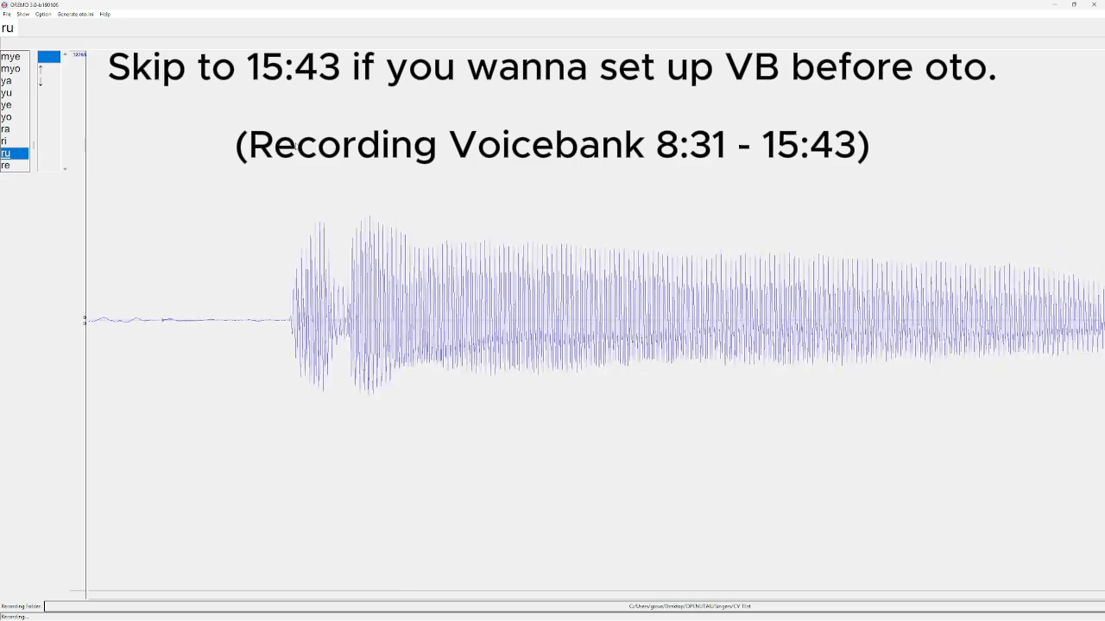
key("Down")
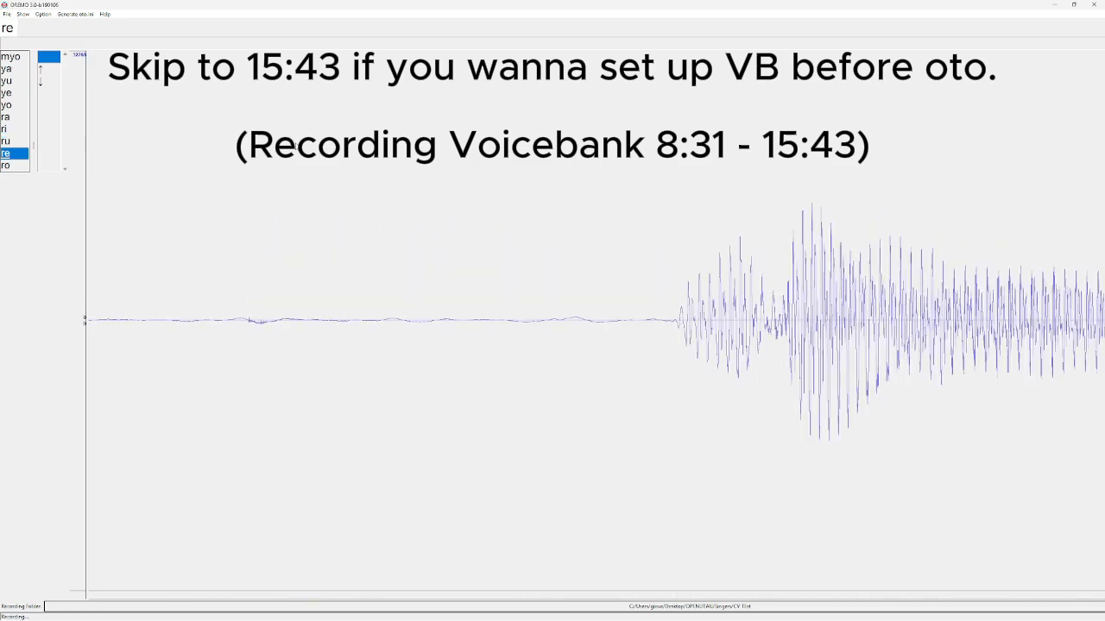
key("Down")
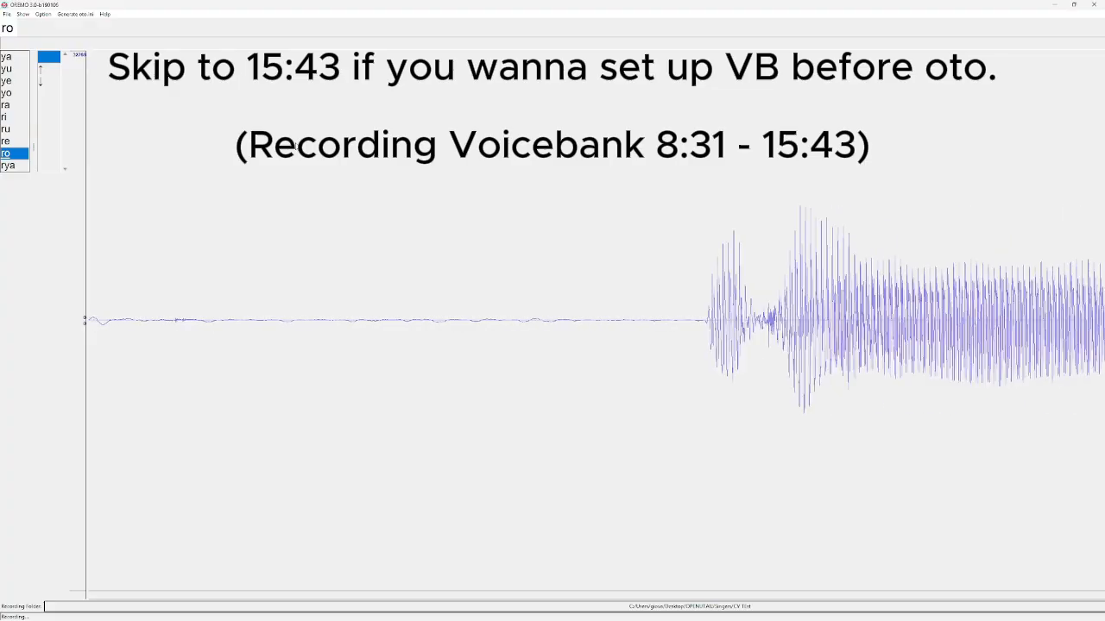
Step: Record one take each of the syllables "rya", "ryu", "rye" and "ryo"
key("Down")
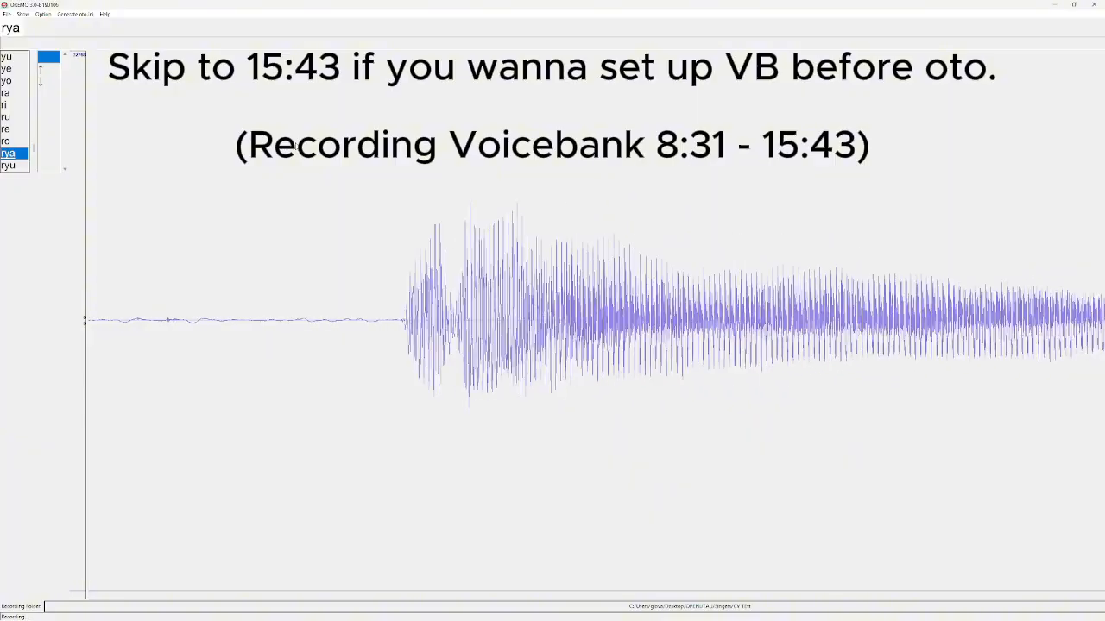
key("Down")
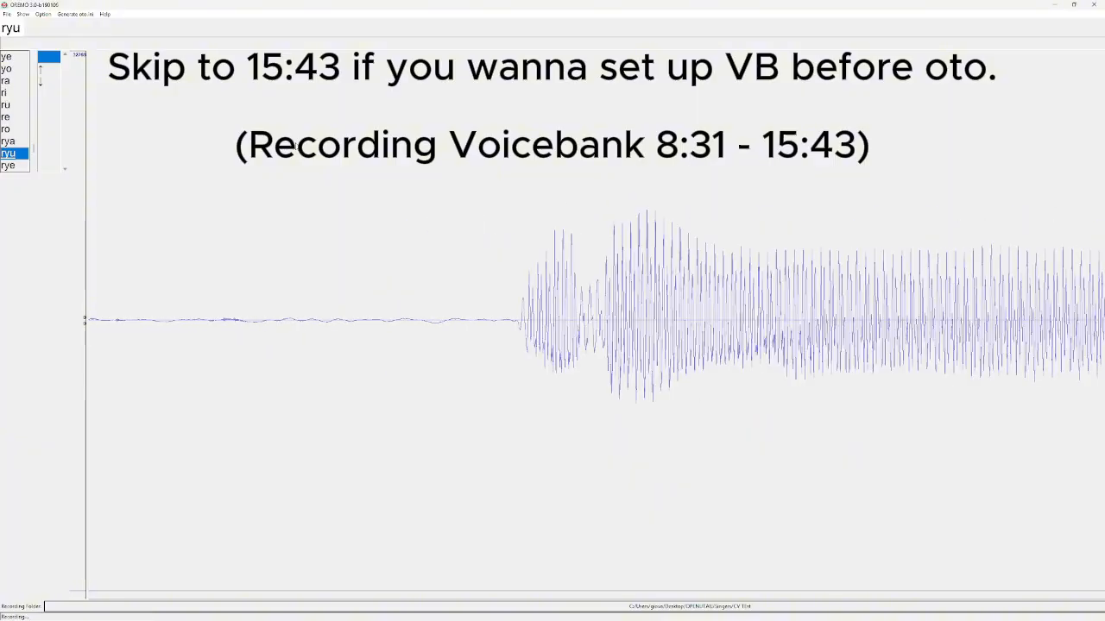
key("Down")
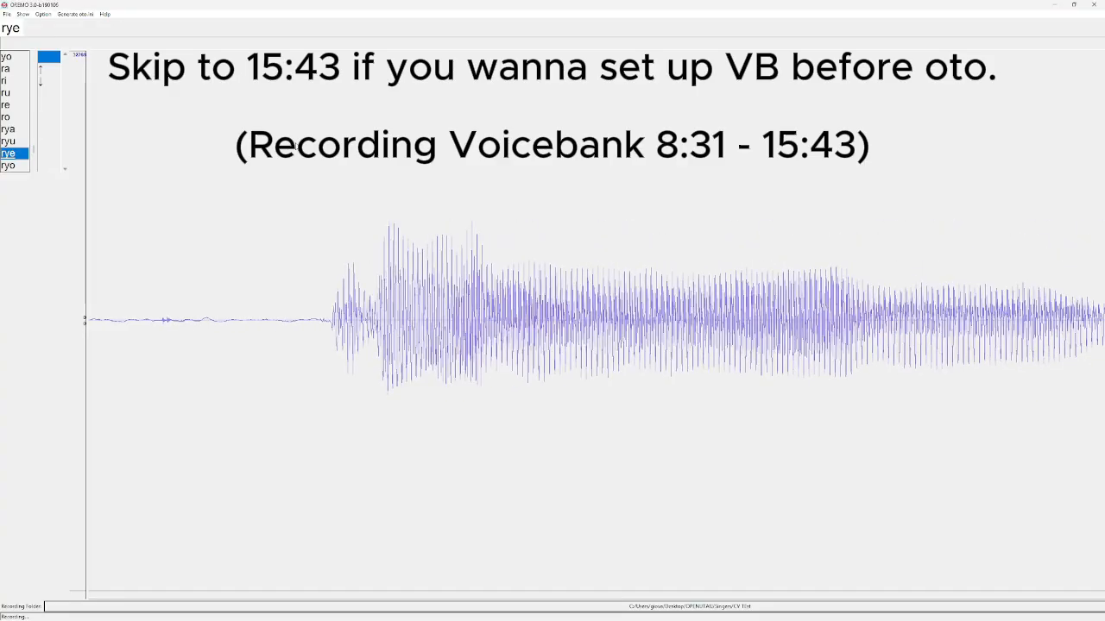
key("Down")
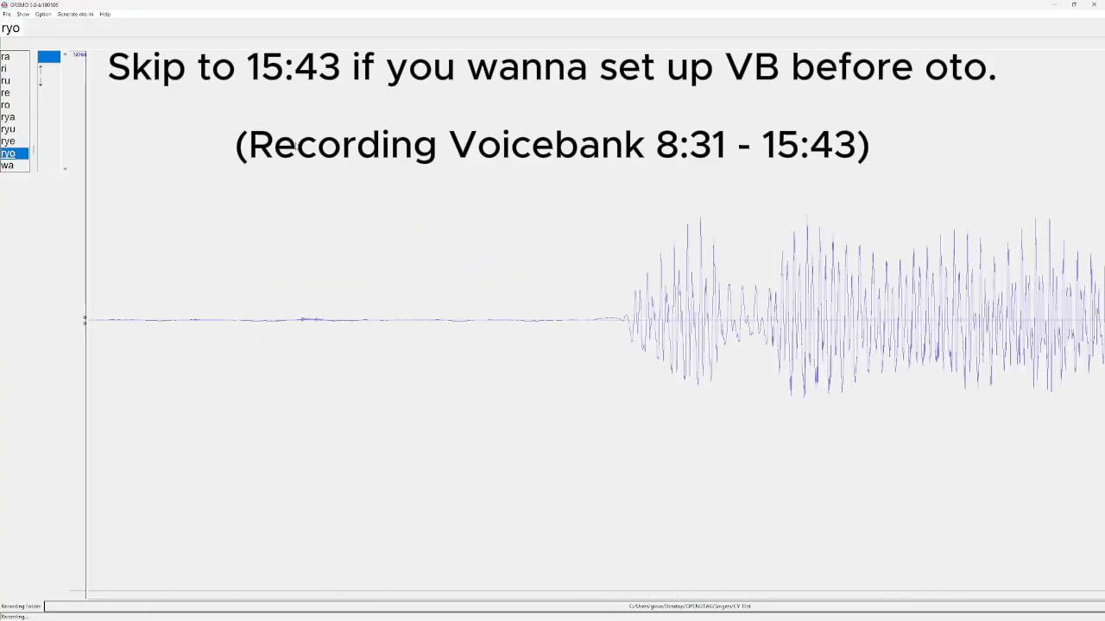
Step: Record the W row of the voice list: "wa", "wi", "we" and "wo"
key("Down")
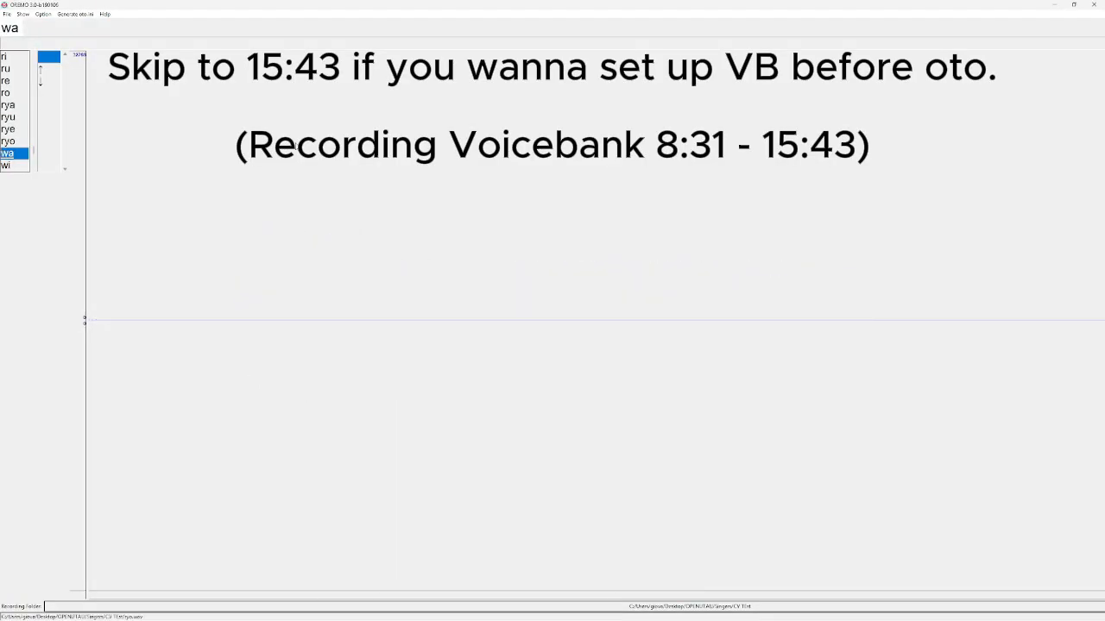
key("r")
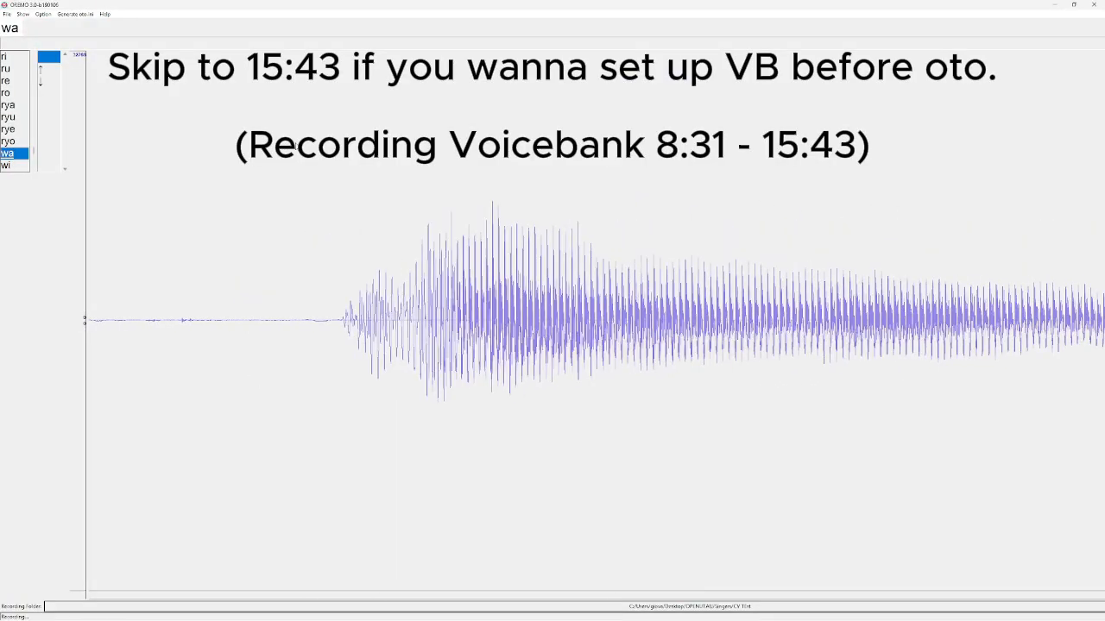
key("Down")
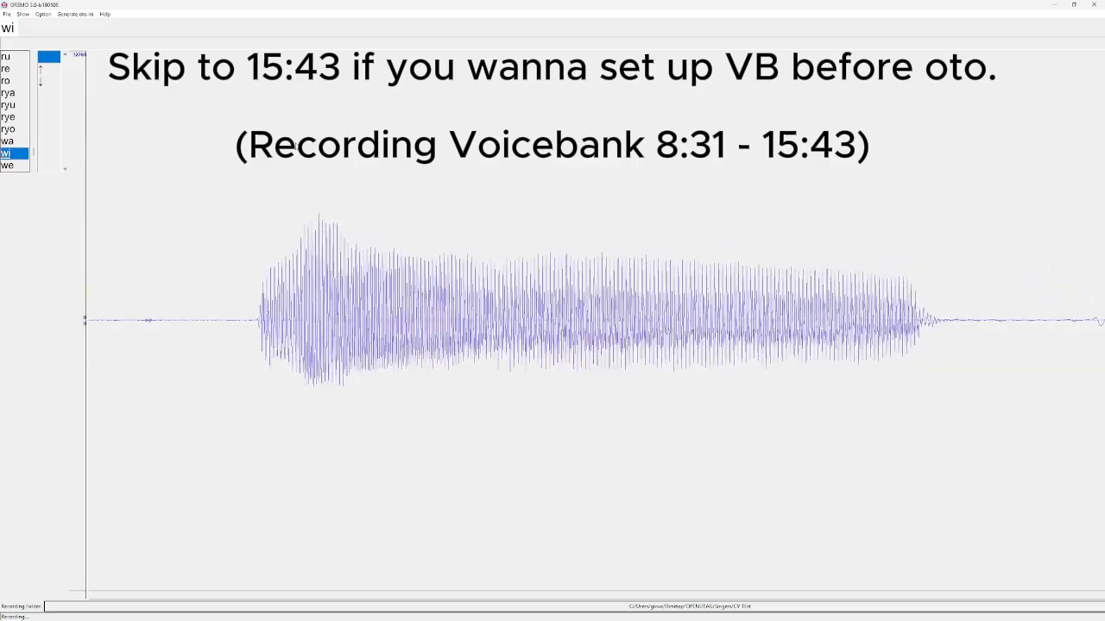
key("Down")
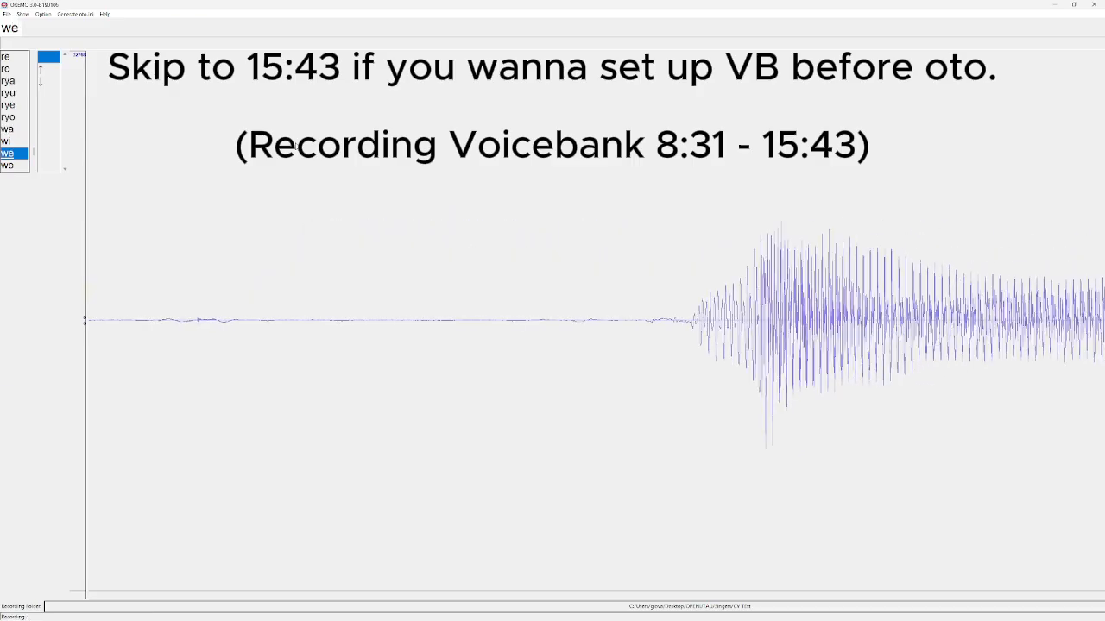
key("Down")
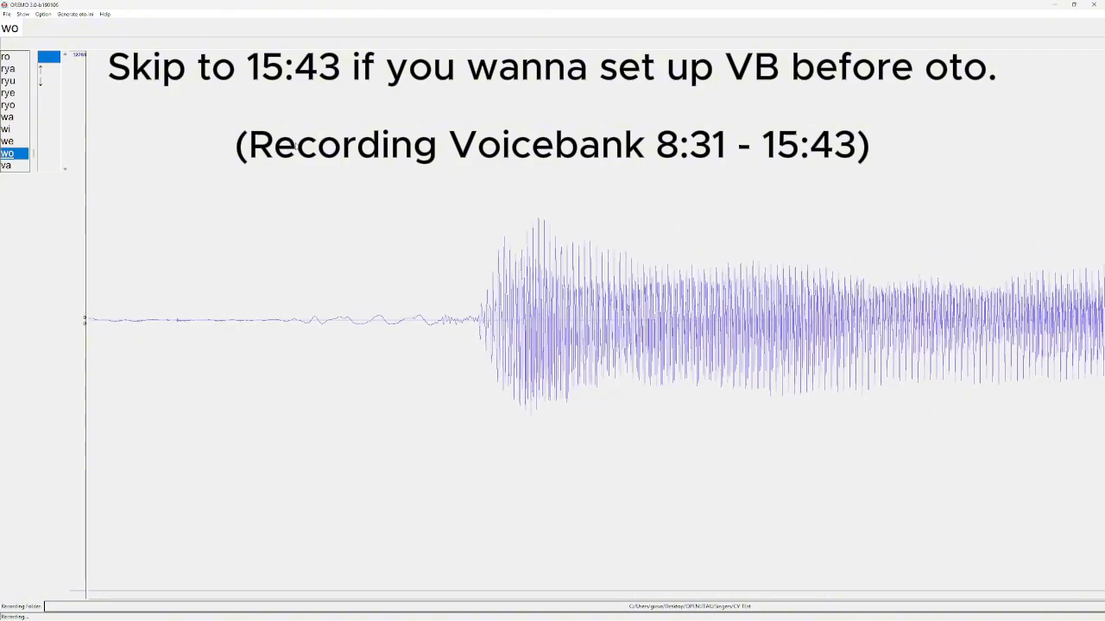
Step: Record the V row of the voice list: "va", "vi", "vu", "ve" and "vo"
key("Down")
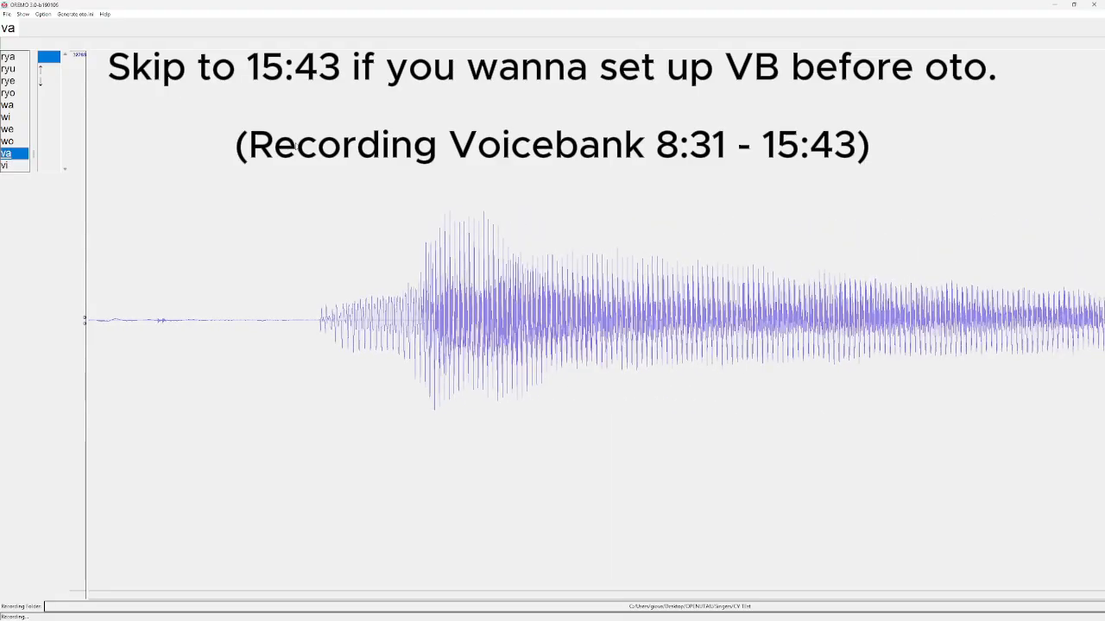
key("Down")
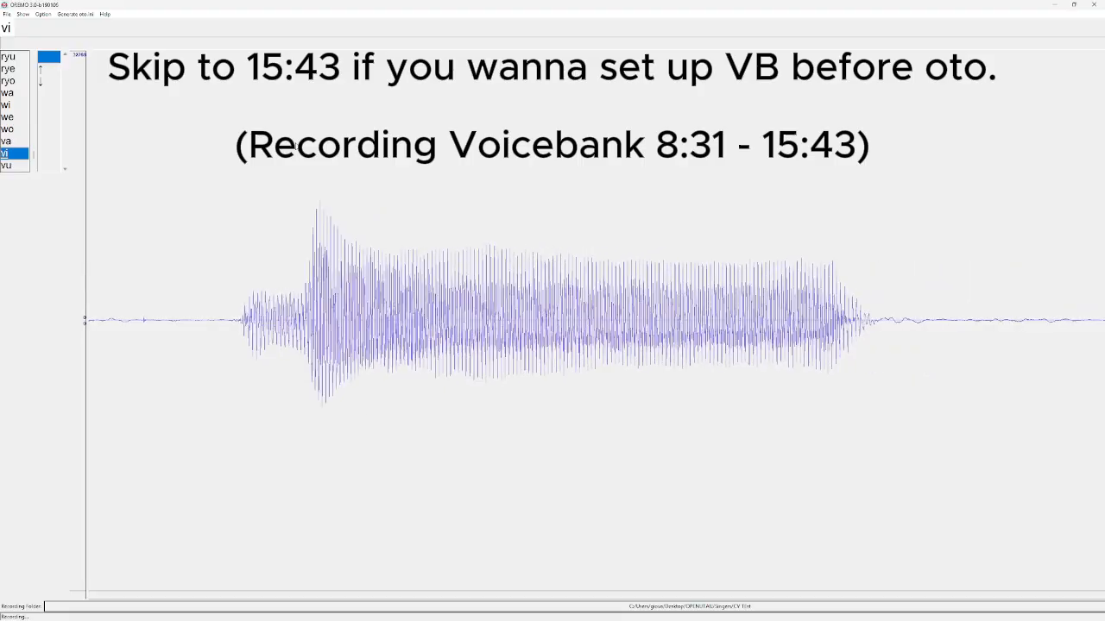
key("Down")
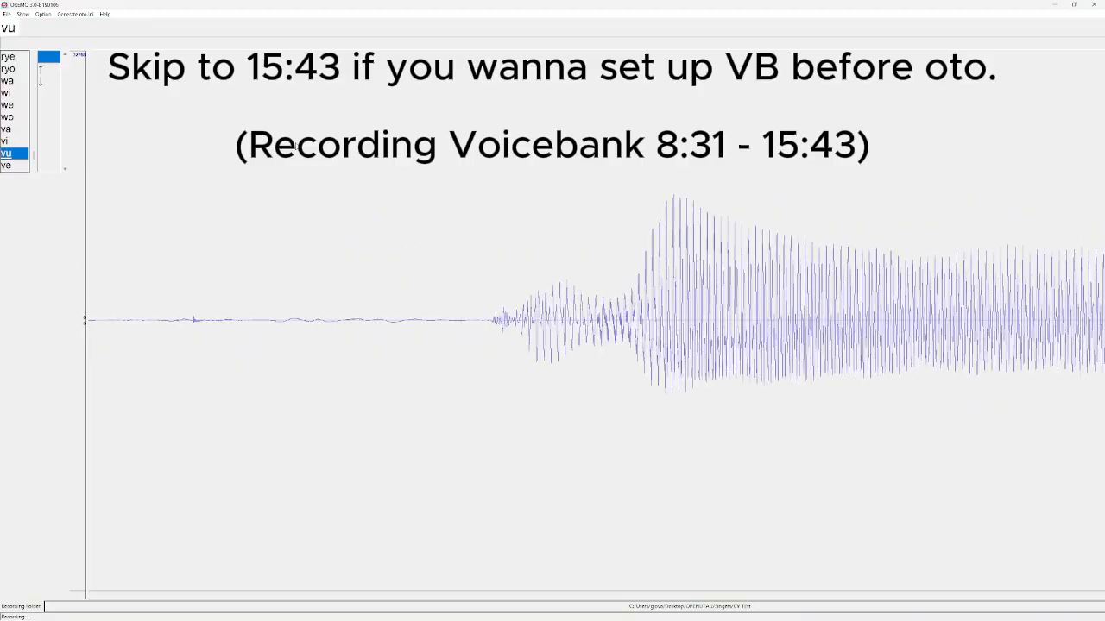
key("Down")
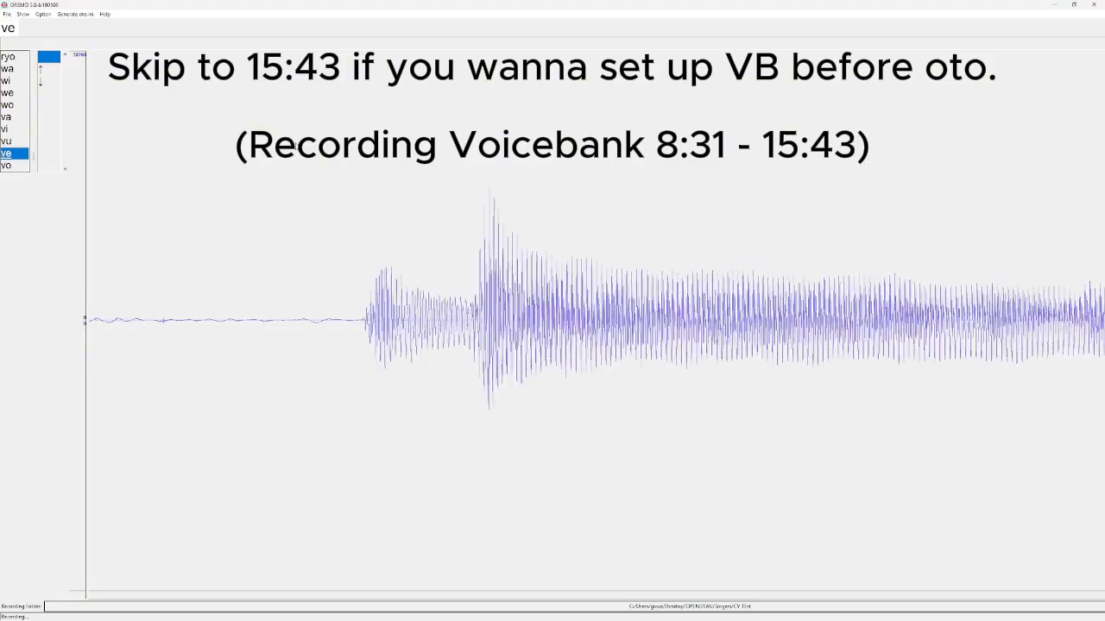
key("Down")
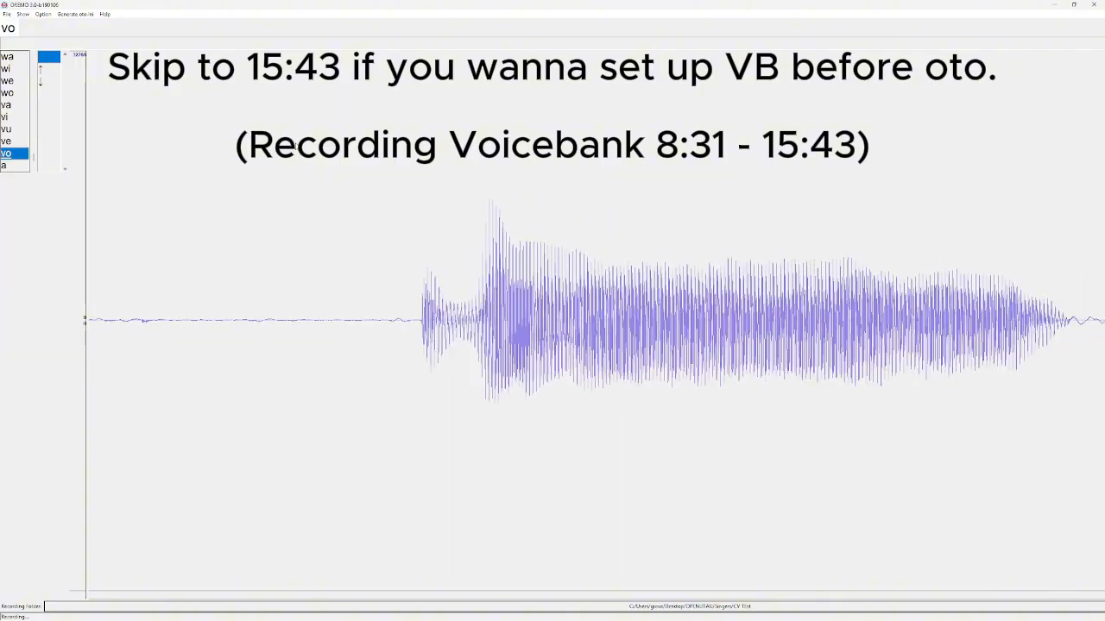
Step: Record the vowels "a", "i", "u", "e" and "o" and the final "n", stopping the recording after "n"
key("Down")
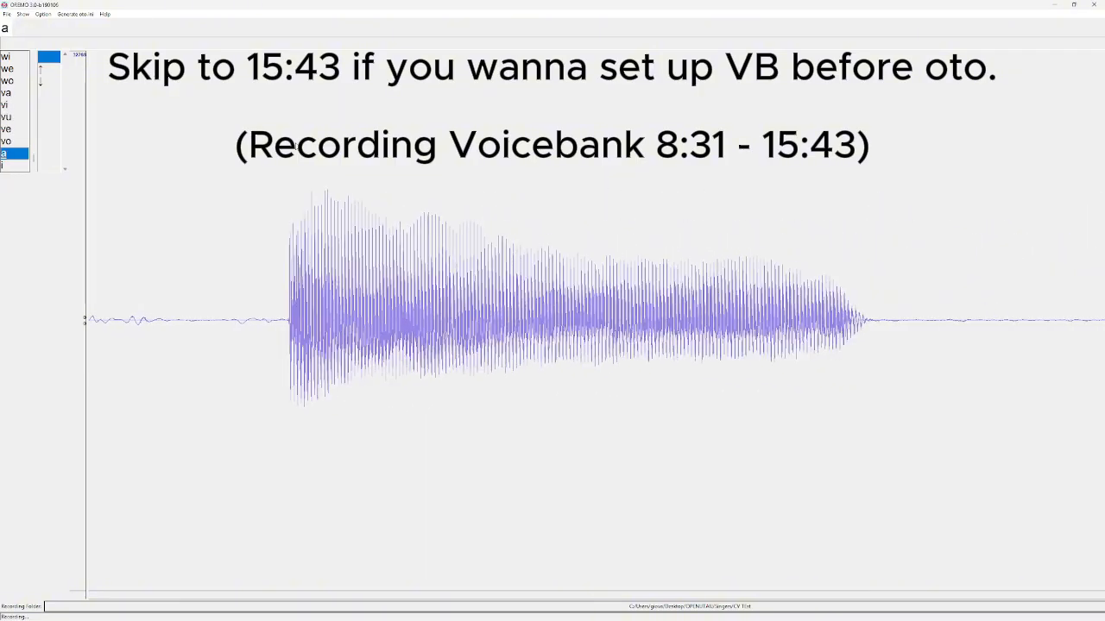
key("Down")
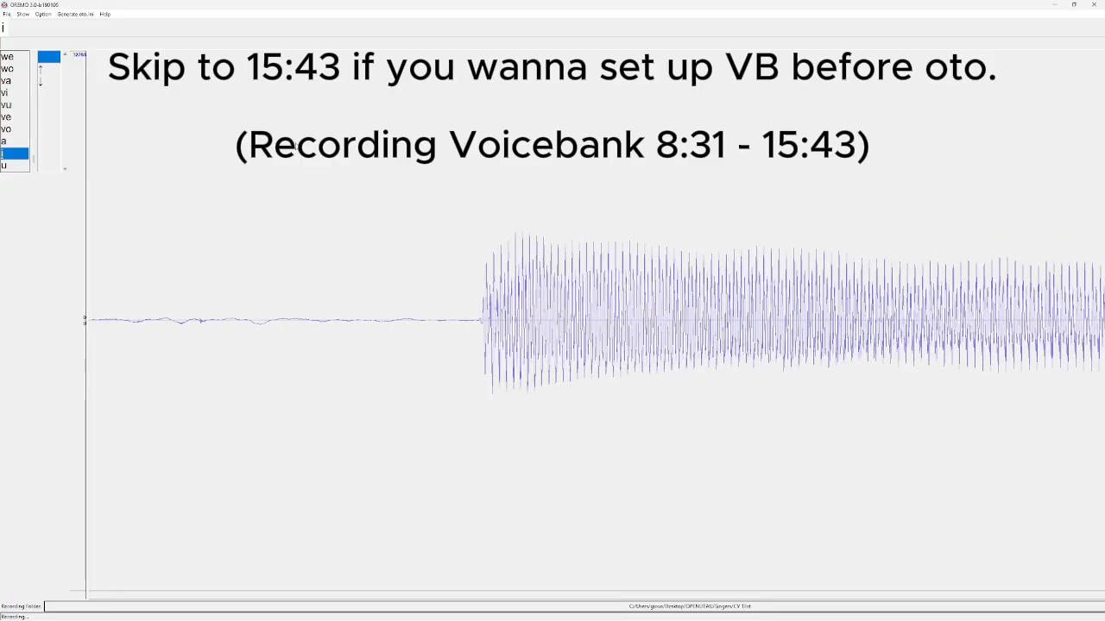
key("Down")
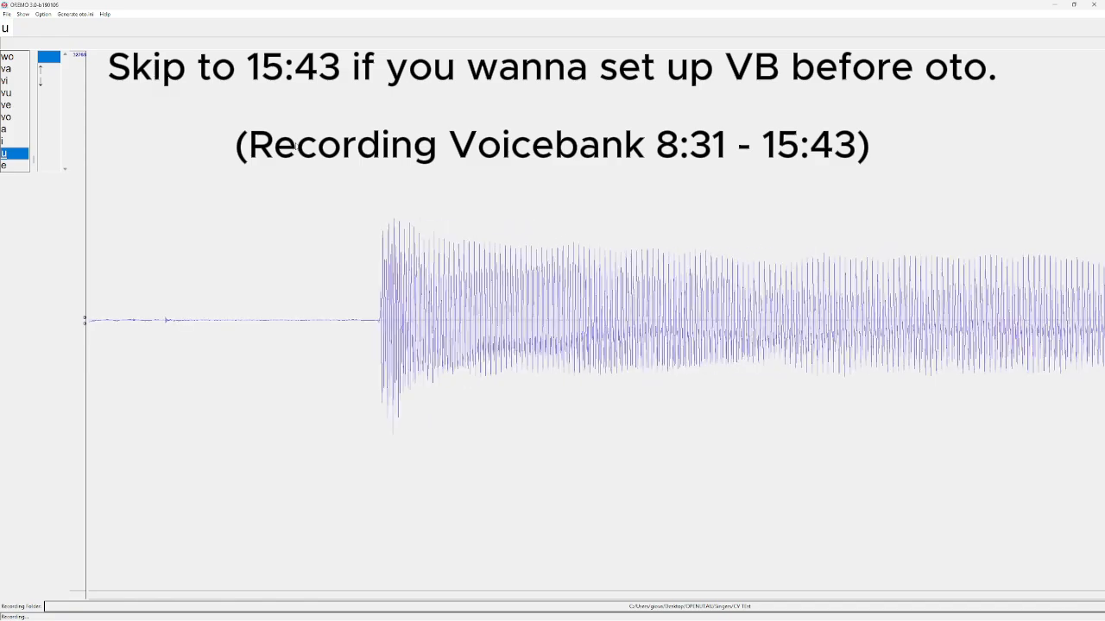
key("Down")
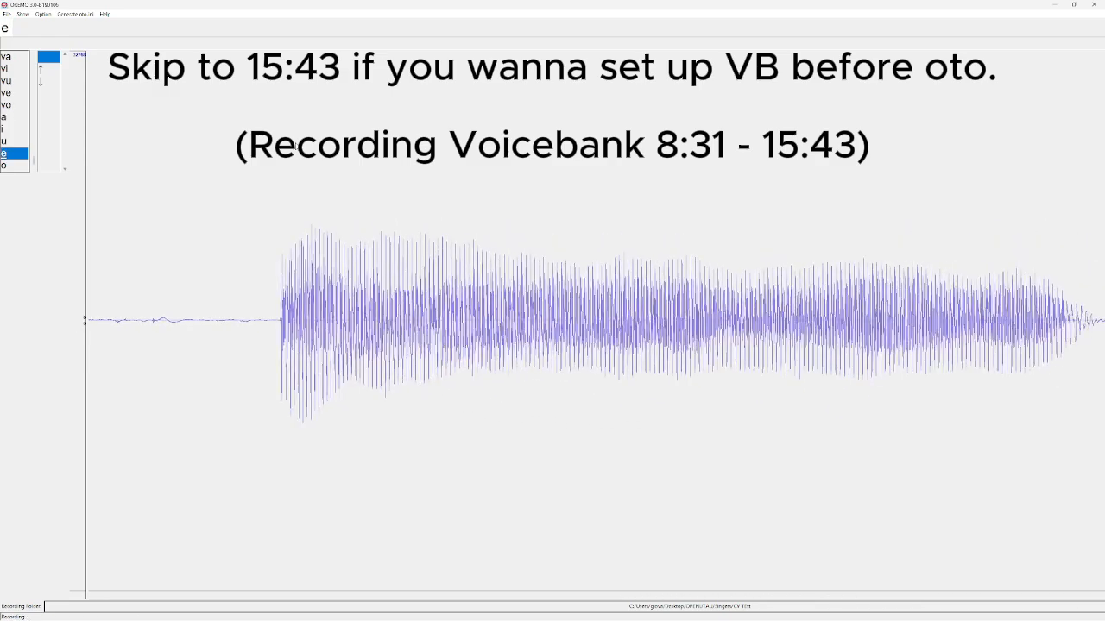
key("Down")
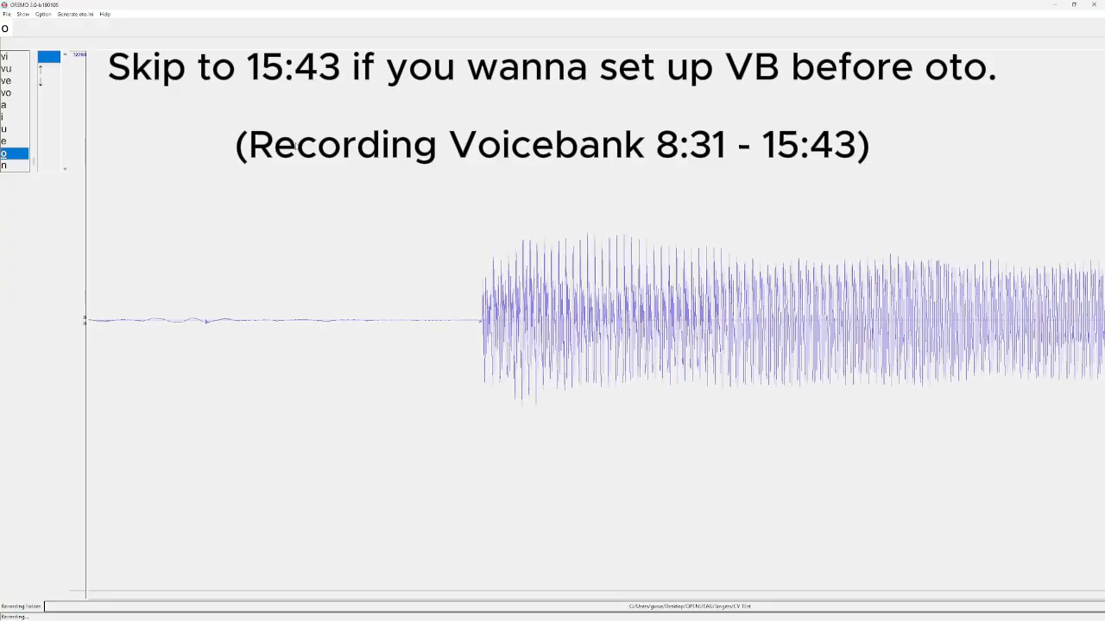
key("Down")
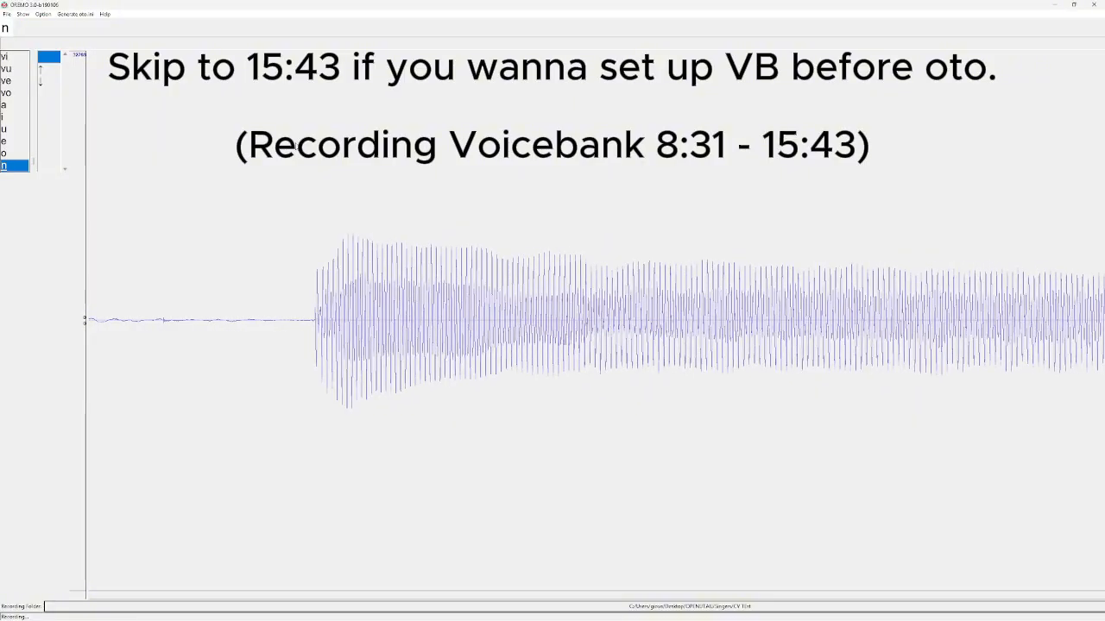
key("r")
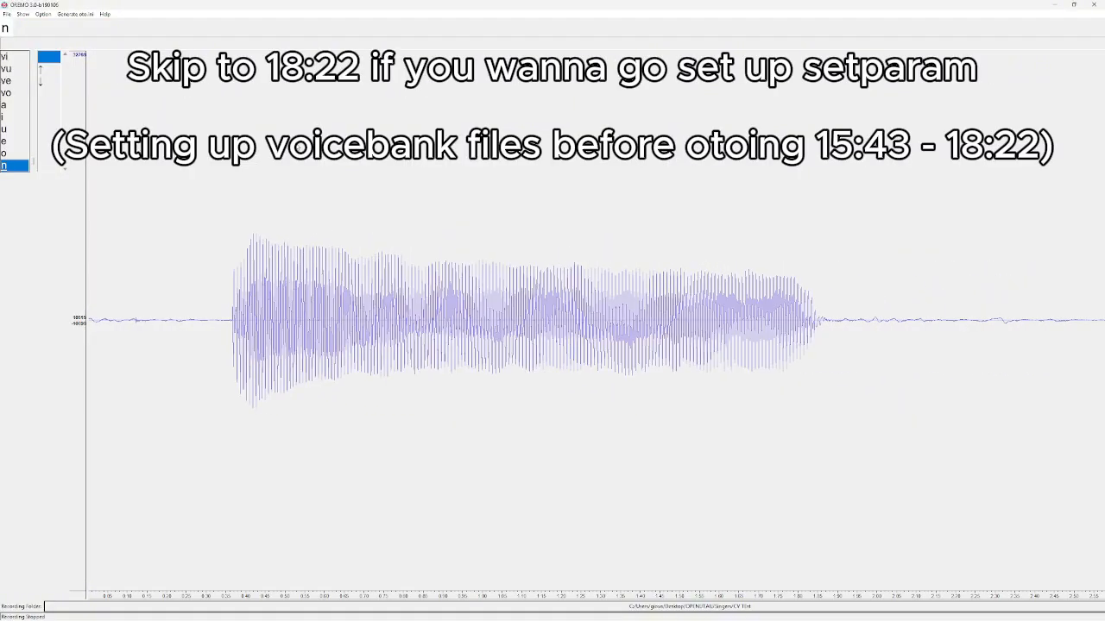
Step: Review the recorded waveforms one by one from the start of the voice list through "shu"
key("Down")
key("Down")
key("Down")
key("Down")
key("Down")
key("Down")
key("Down")
key("Down")
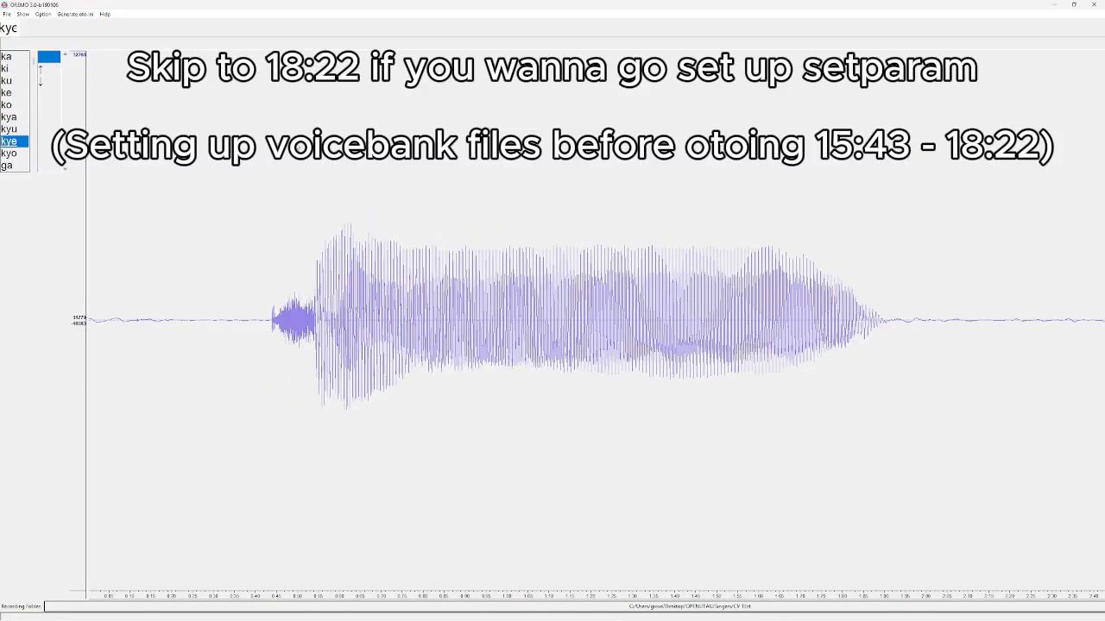
key("Down")
key("Down")
key("Down")
key("Down")
key("Down")
key("Down")
key("Down")
key("Down")
key("Down")
key("Down")
key("Down")
key("Down")
key("Down")
key("Down")
key("Down")
key("Down")
key("Down")
key("Down")
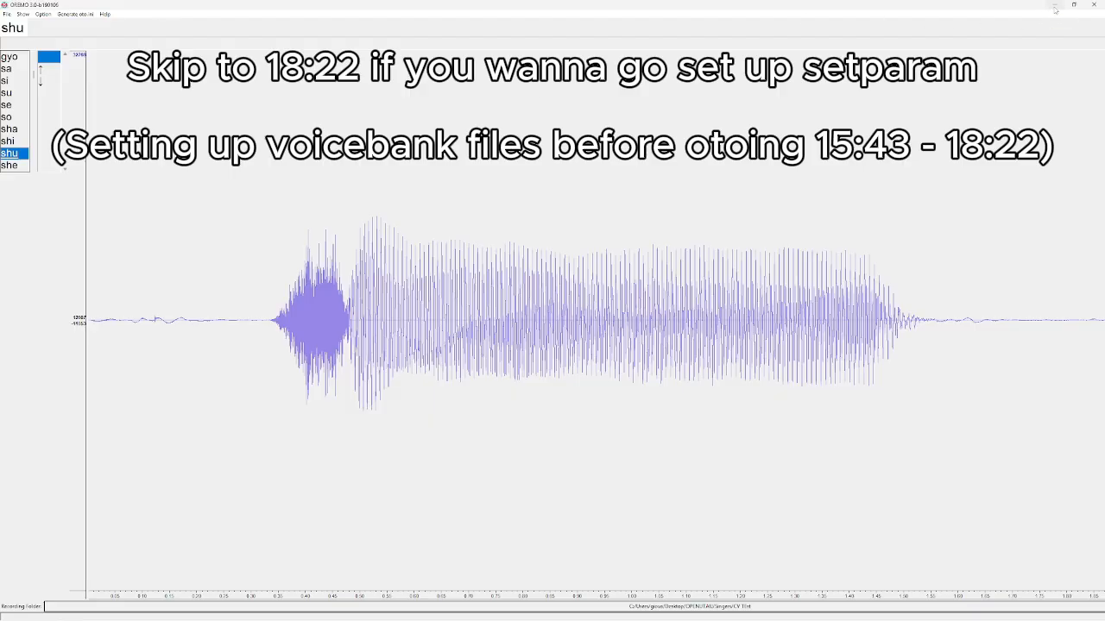
left_click(1053, 7)
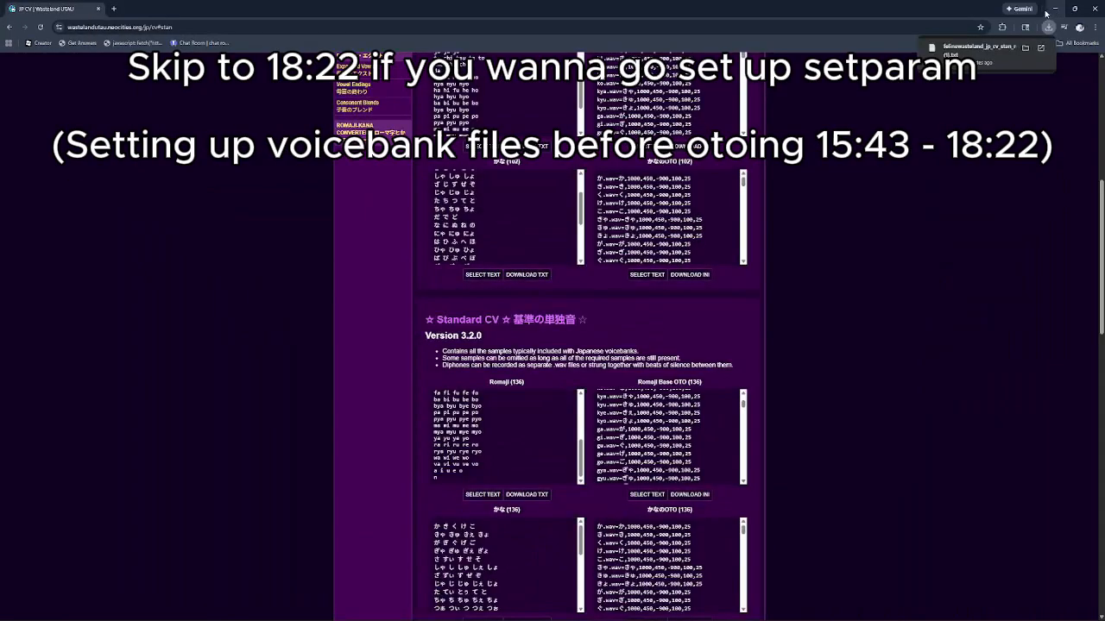
mouse_move(643, 616)
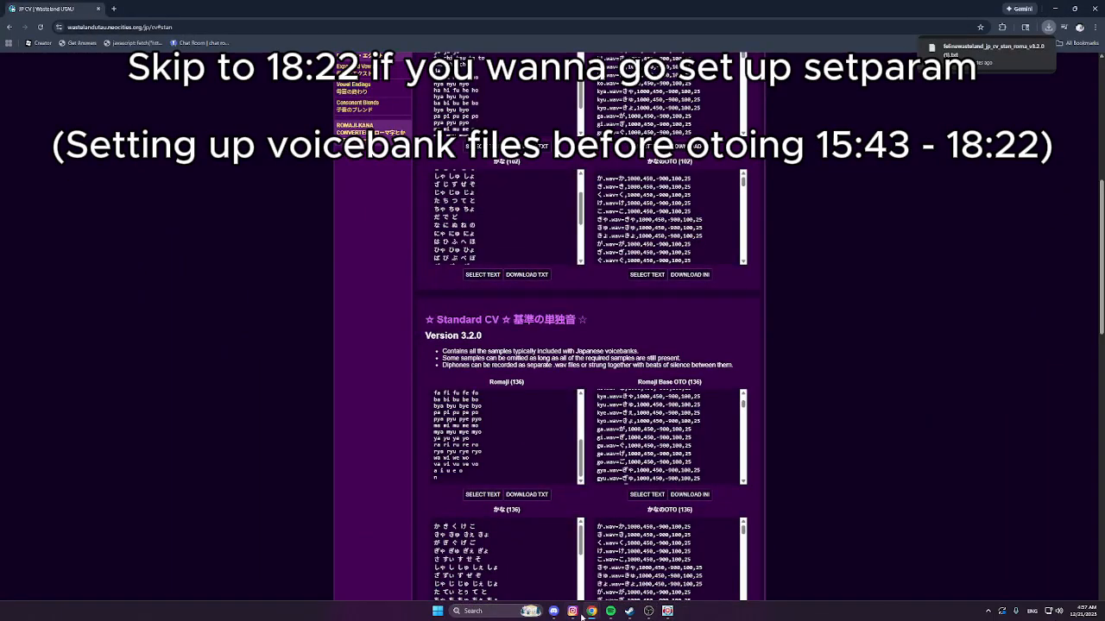
key("super")
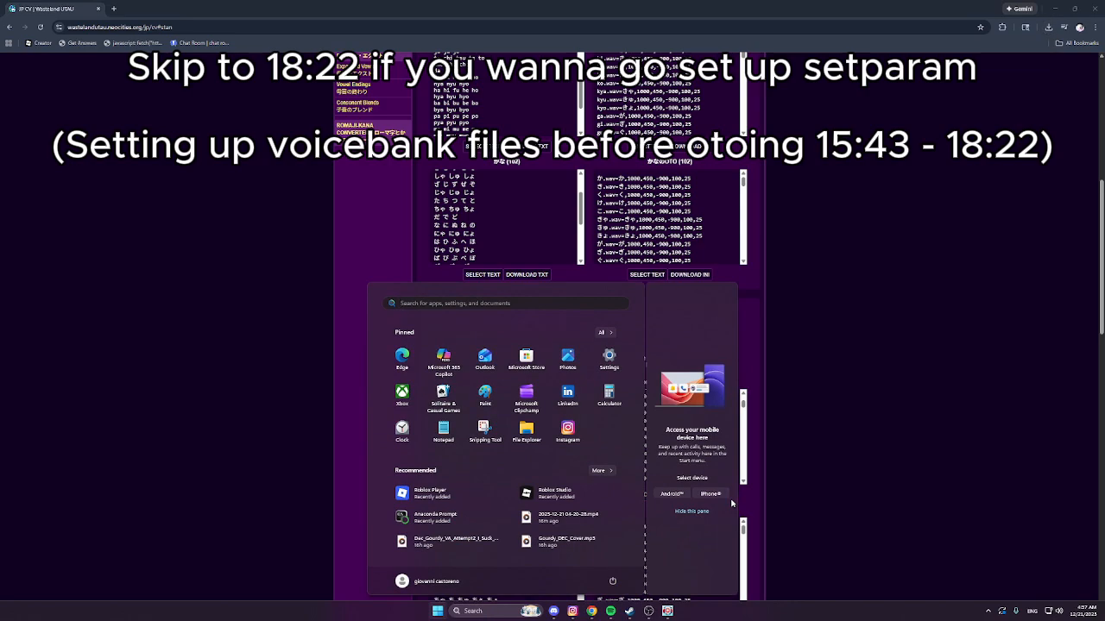
Step: Return to OREMO, open the recording folder selection and copy the path of the CV TEst folder
left_click(667, 611)
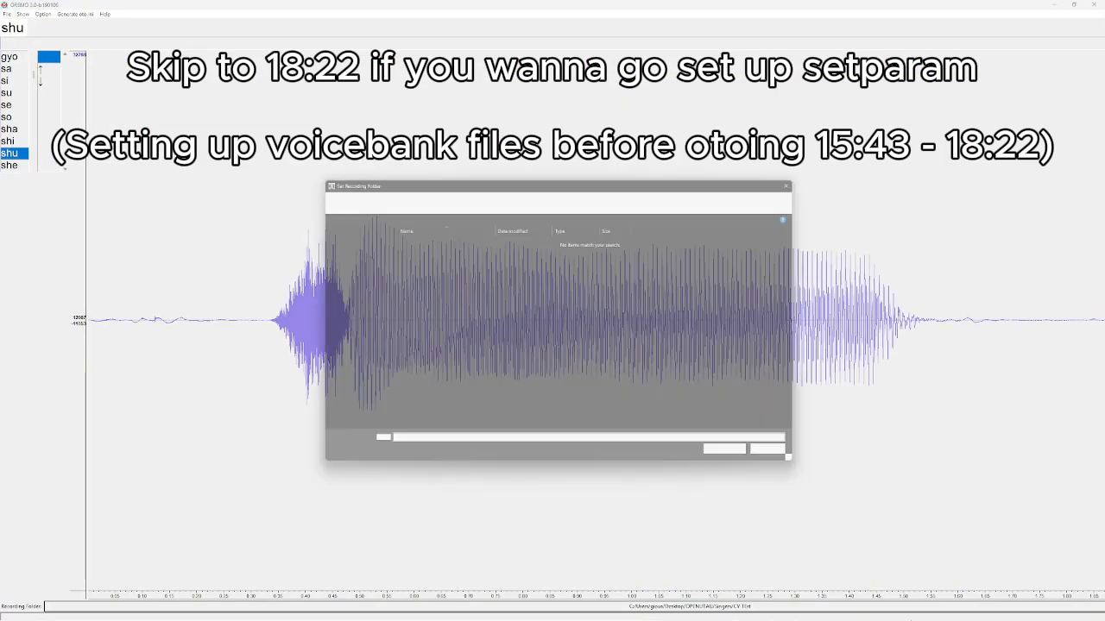
left_click(565, 196)
key("ctrl+c")
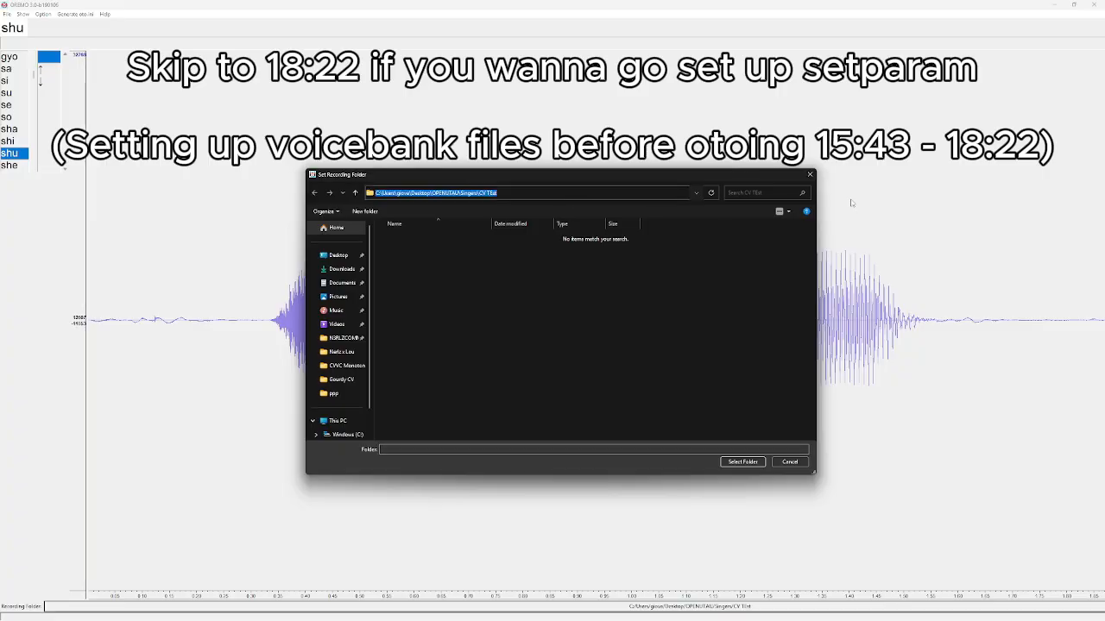
Step: Close the recording folder selection, minimize OREMO, and open the copied CV TEst path in File Explorer, going up to the Singers folder
left_click(811, 175)
left_click(1053, 5)
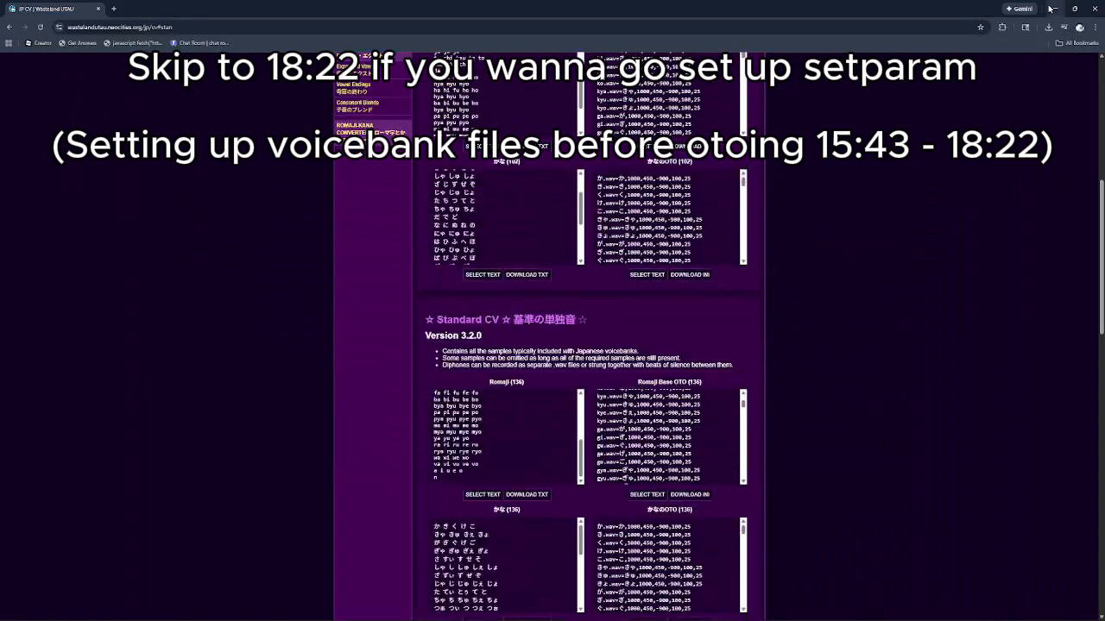
key("super")
key("ctrl+v")
key("Return")
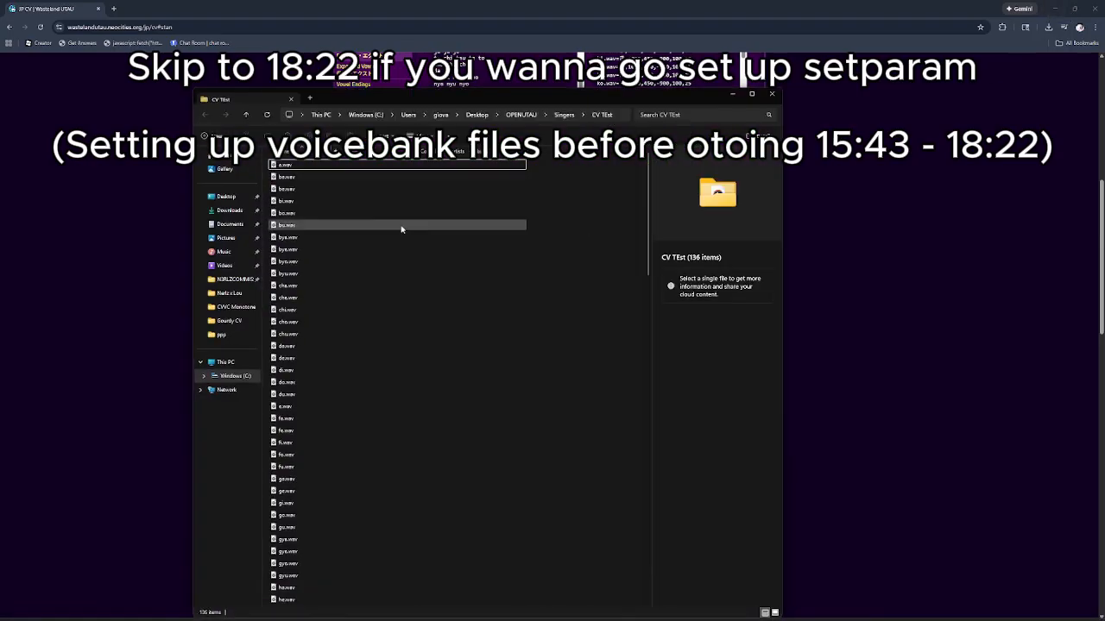
key("alt+Up")
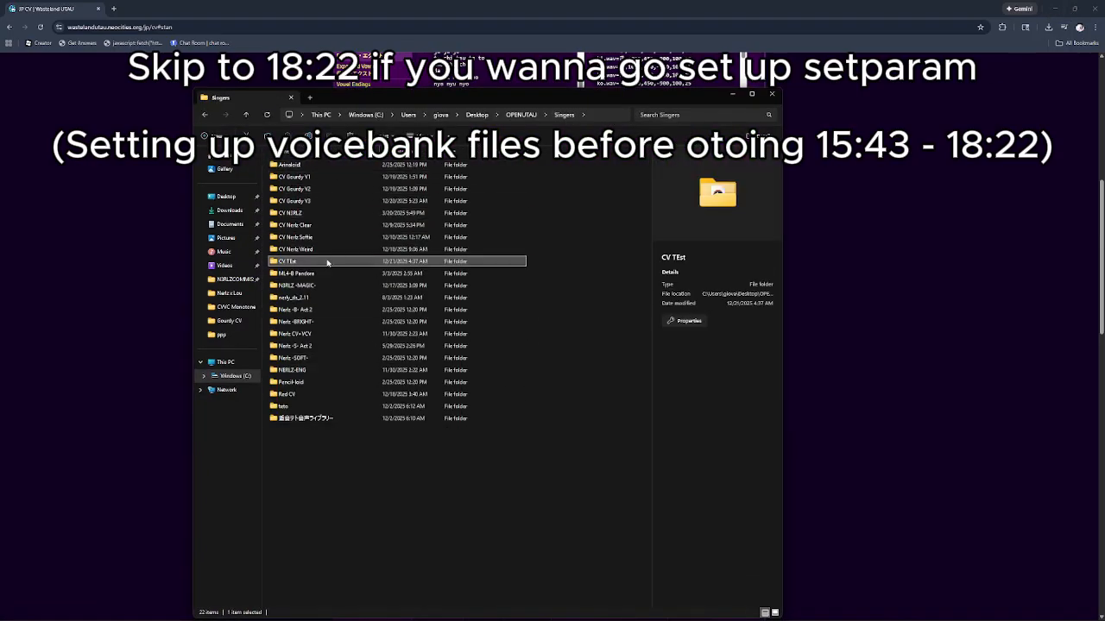
Step: Open the CV Gourdy V3 voicebank folder and read its character.txt as a reference
double_click(312, 203)
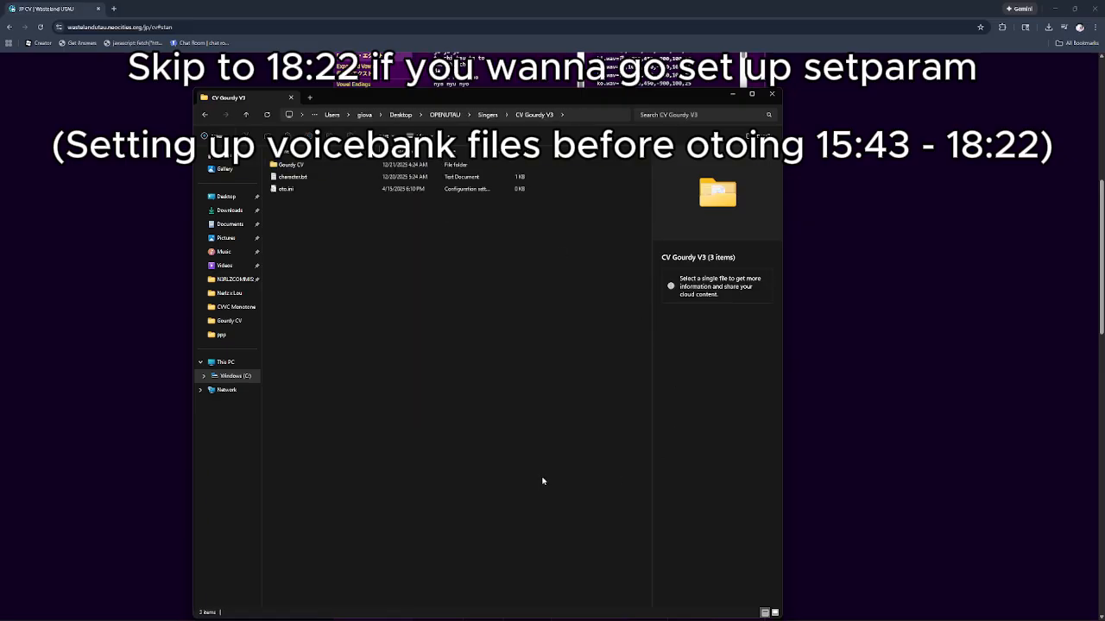
left_click(301, 179)
double_click(301, 177)
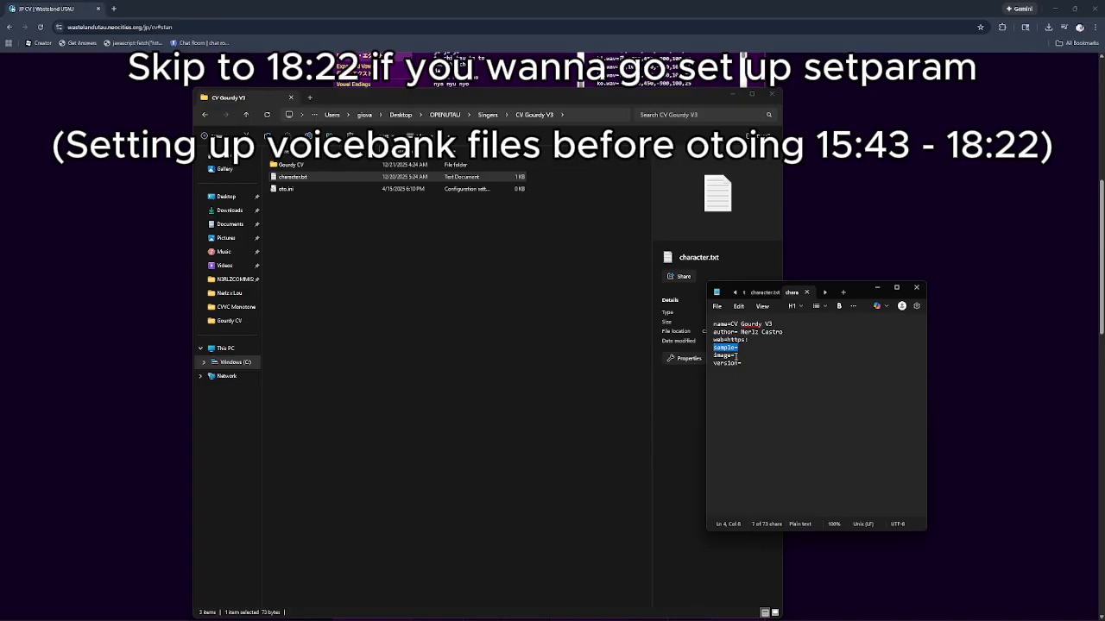
left_click(917, 288)
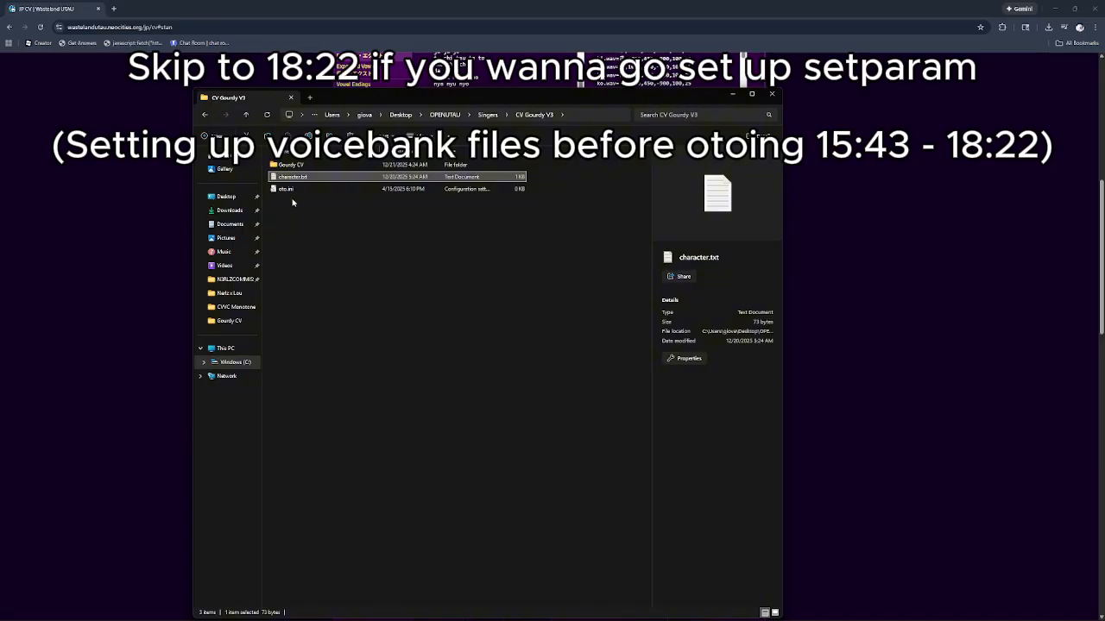
Step: Copy character.txt and oto.ini from the CV Gourdy V3 folder and return to the Singers folder
left_click_drag(291, 200, 293, 177)
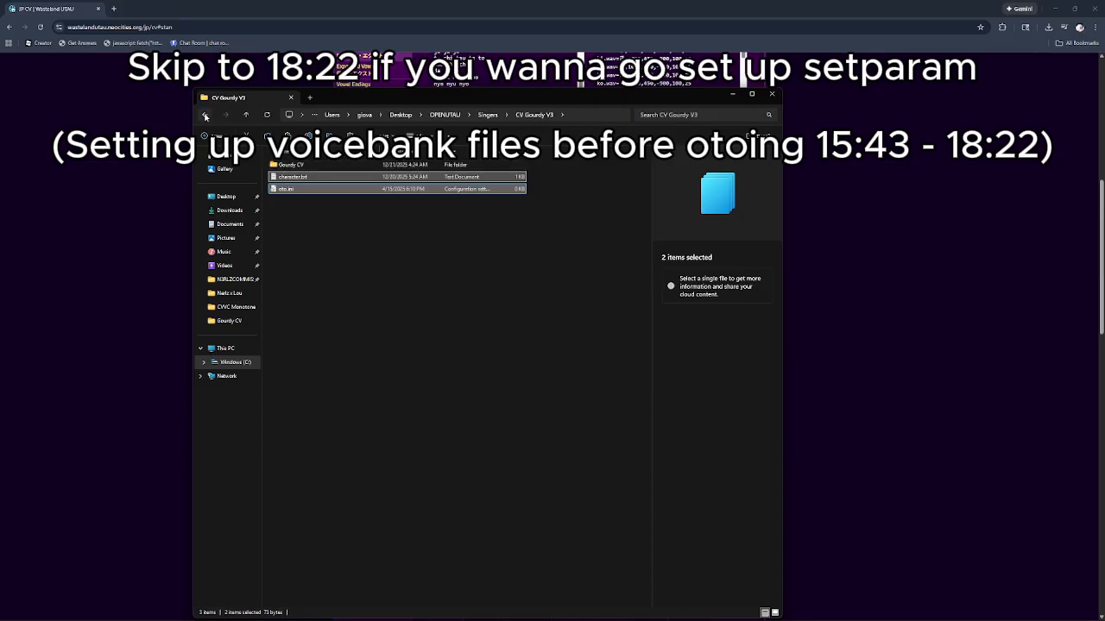
left_click(205, 116)
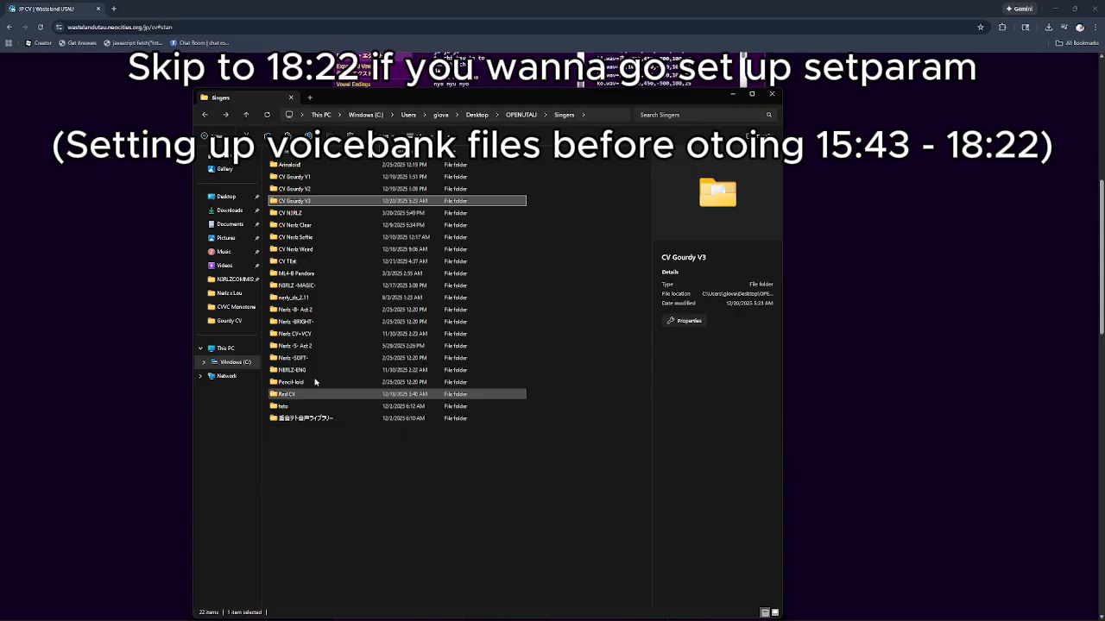
double_click(290, 261)
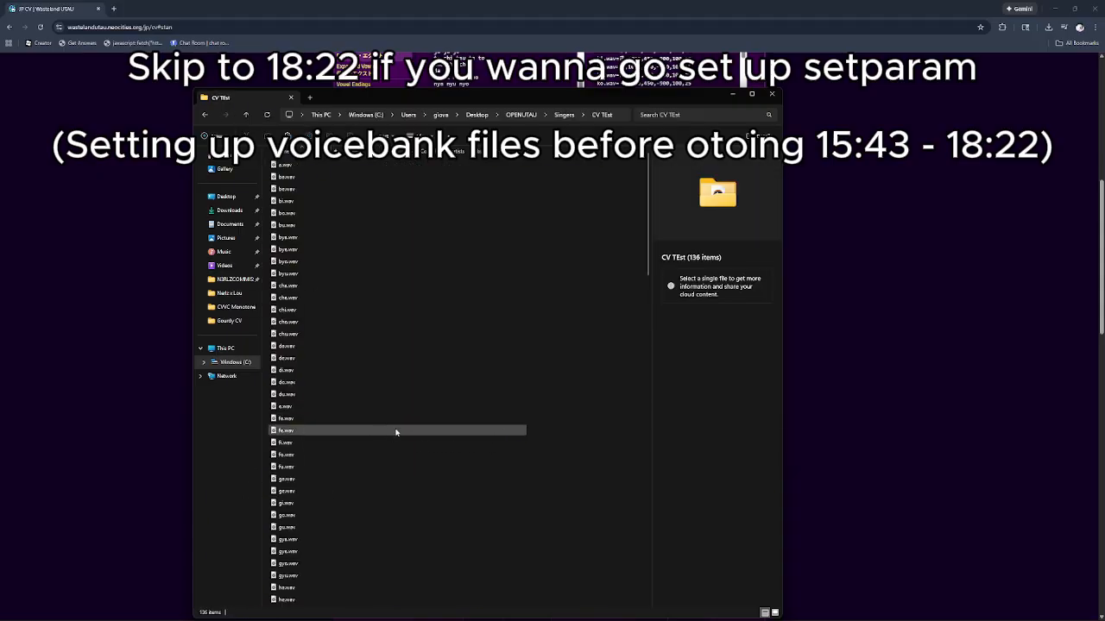
left_click(206, 115)
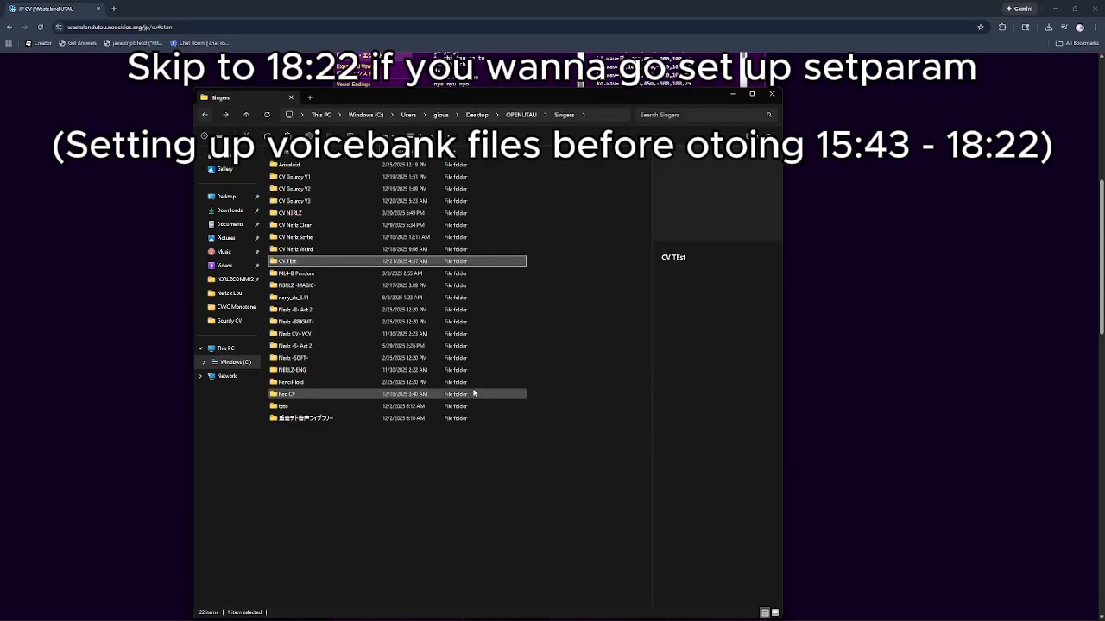
Step: Create a new folder in Singers and try to name it "CV Test", declining the merge with the existing folder
right_click(355, 461)
mouse_move(432, 553)
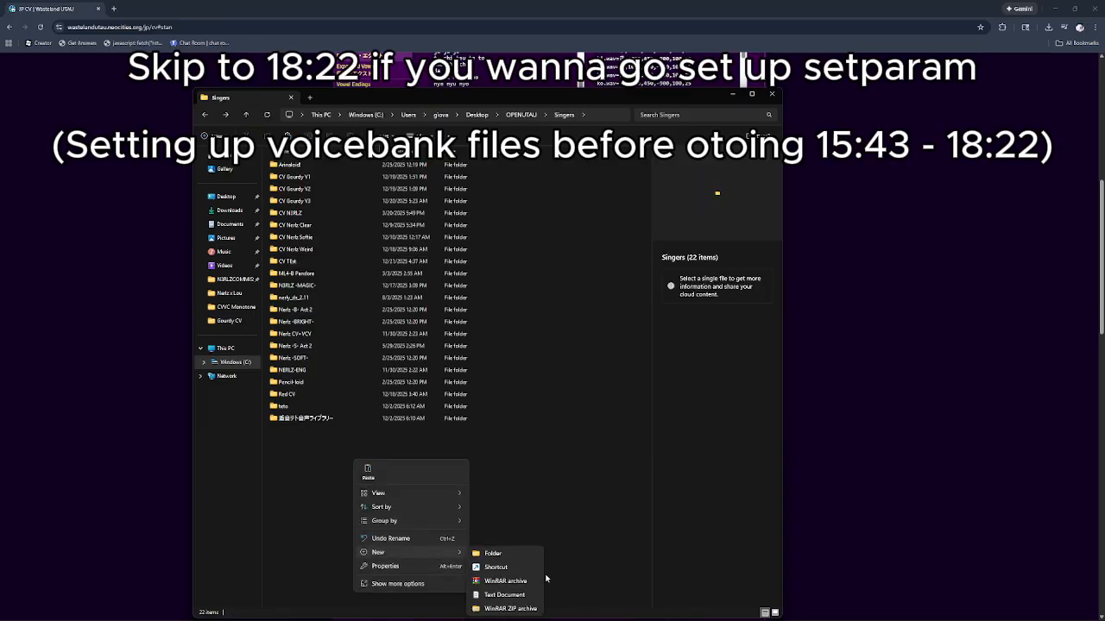
left_click(502, 556)
type("CV")
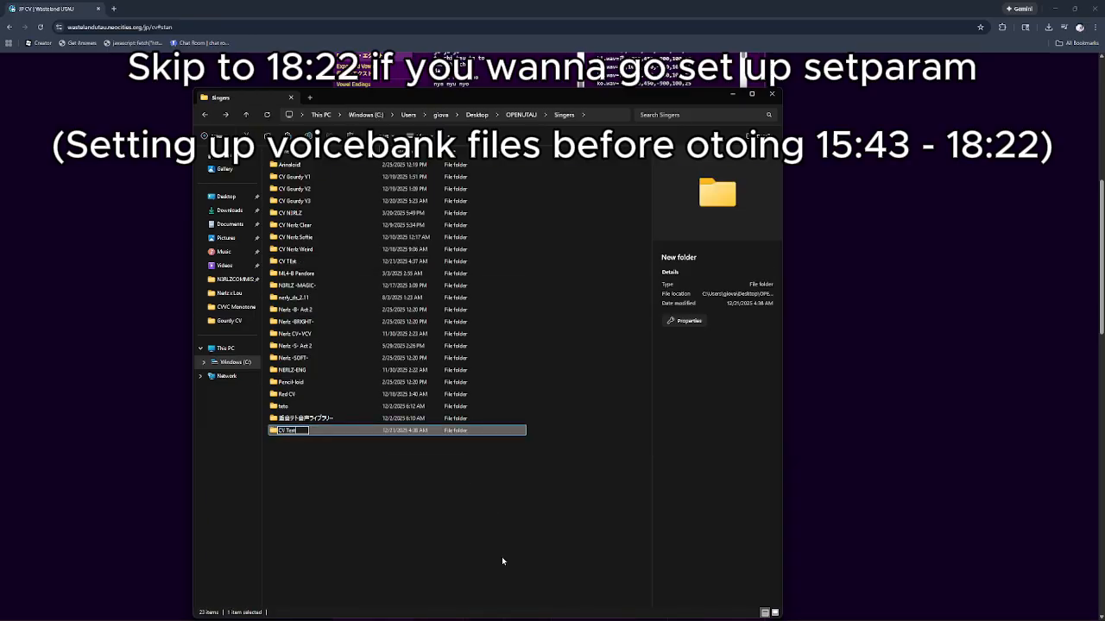
type(" Test")
key("Return")
left_click(629, 377)
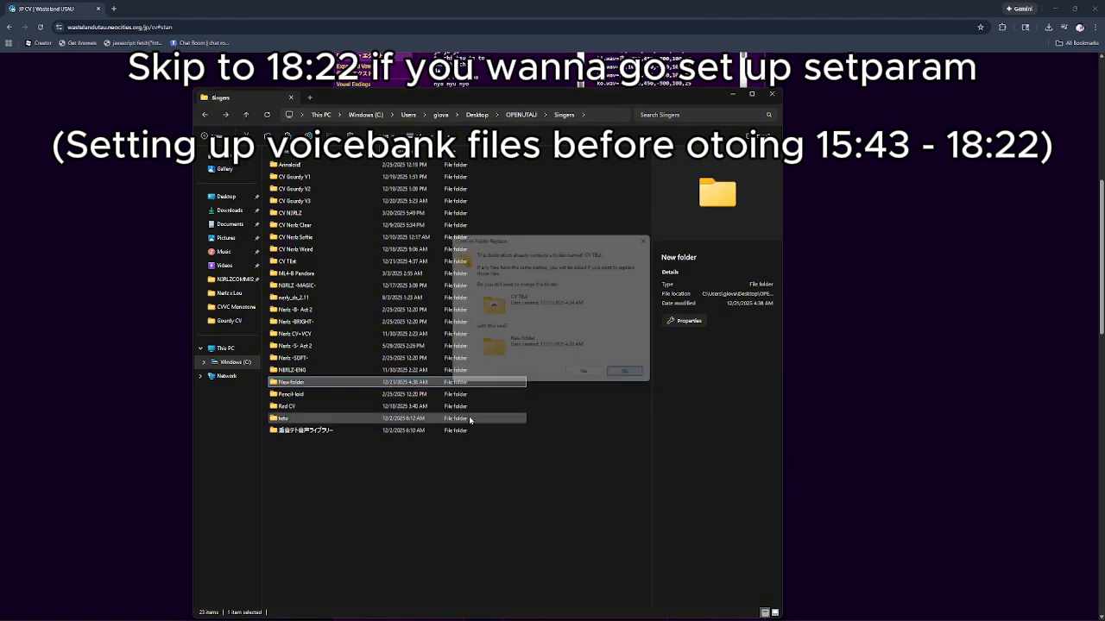
Step: Rename the new folder in Singers to "CVTEST"
right_click(294, 382)
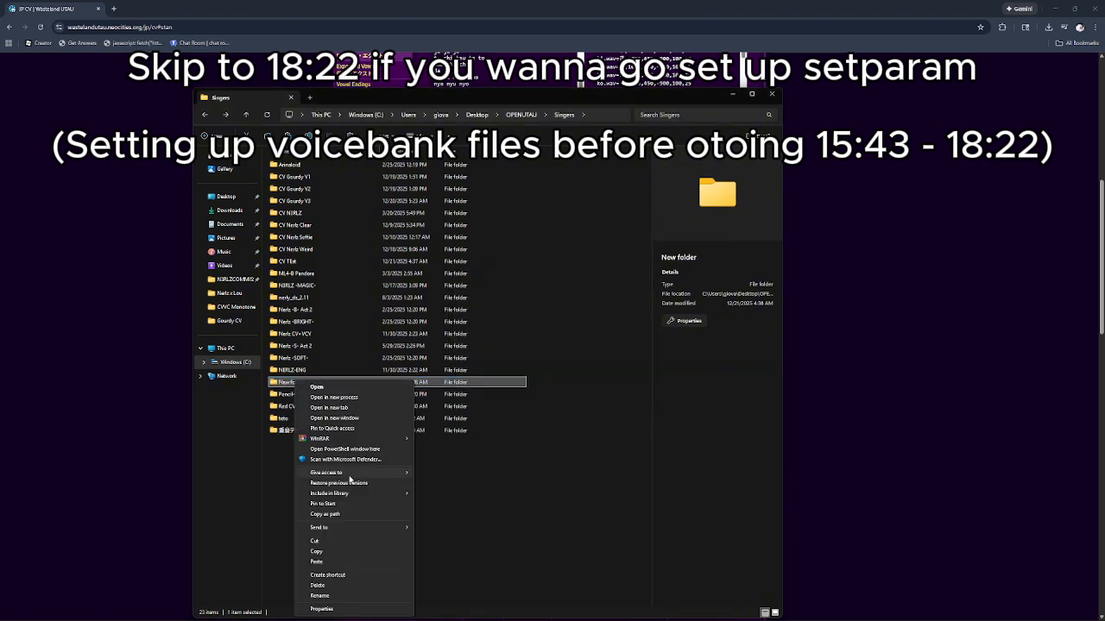
left_click(334, 596)
type("CVTEST")
key("Return")
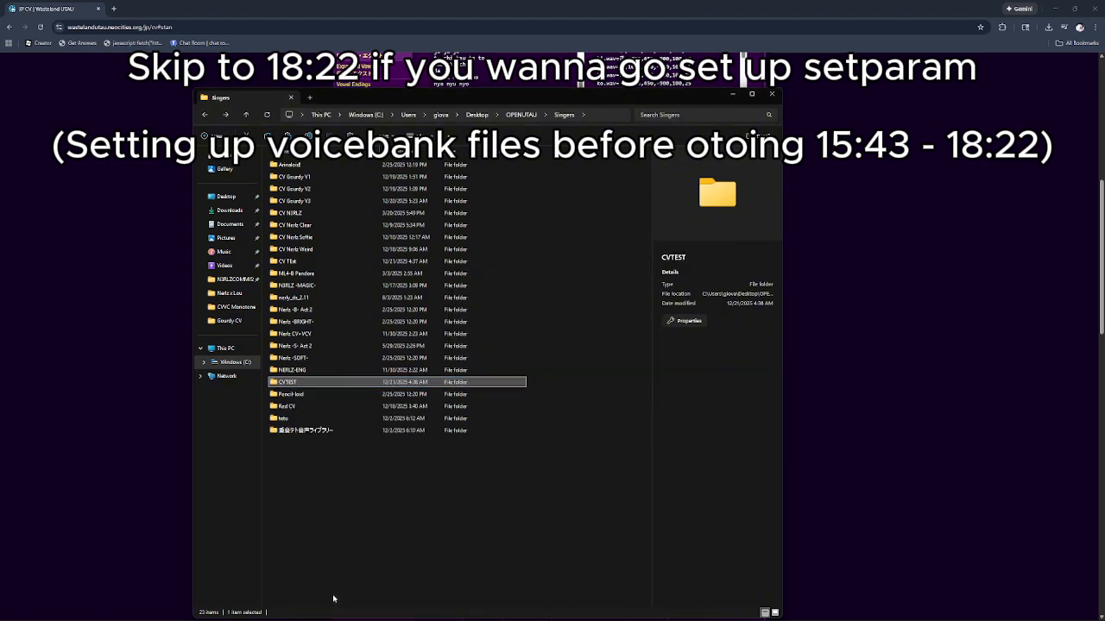
Step: Move the CV TEst folder into CVTEST and paste the copied character.txt and oto.ini beside it
left_click(287, 262)
mouse_move(287, 262)
left_mouse_down()
mouse_move(360, 291)
mouse_move(368, 352)
mouse_move(302, 273)
left_mouse_up()
double_click(298, 263)
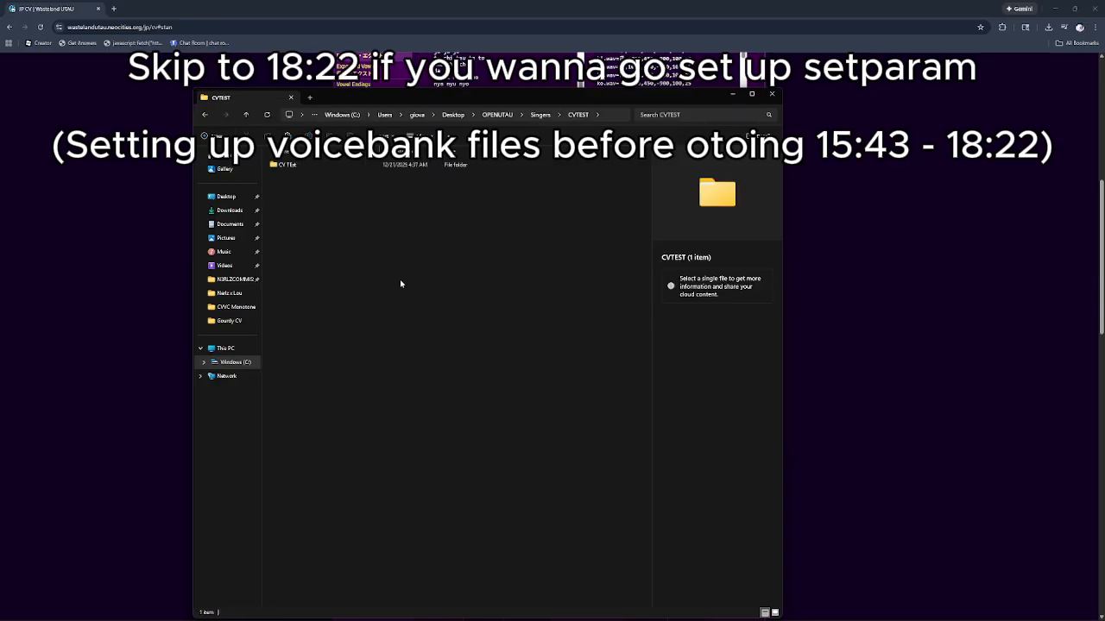
key("ctrl+v")
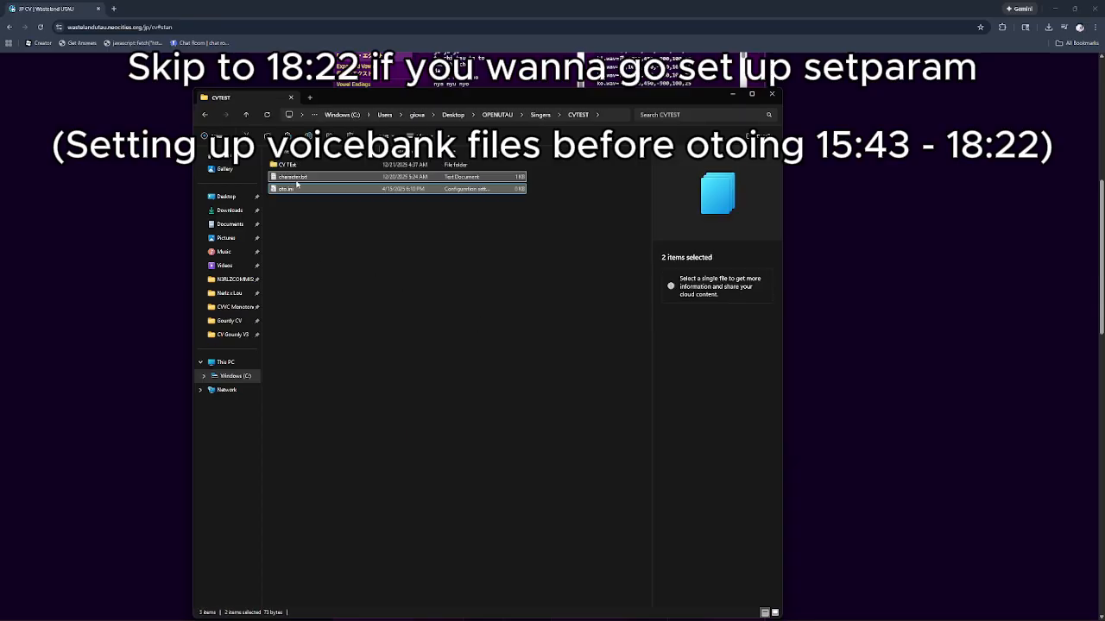
Step: Set the name entry in CVTEST's character.txt to "CV TESTING OTO", save the file and close it
left_click(342, 279)
left_click(298, 176)
key("Return")
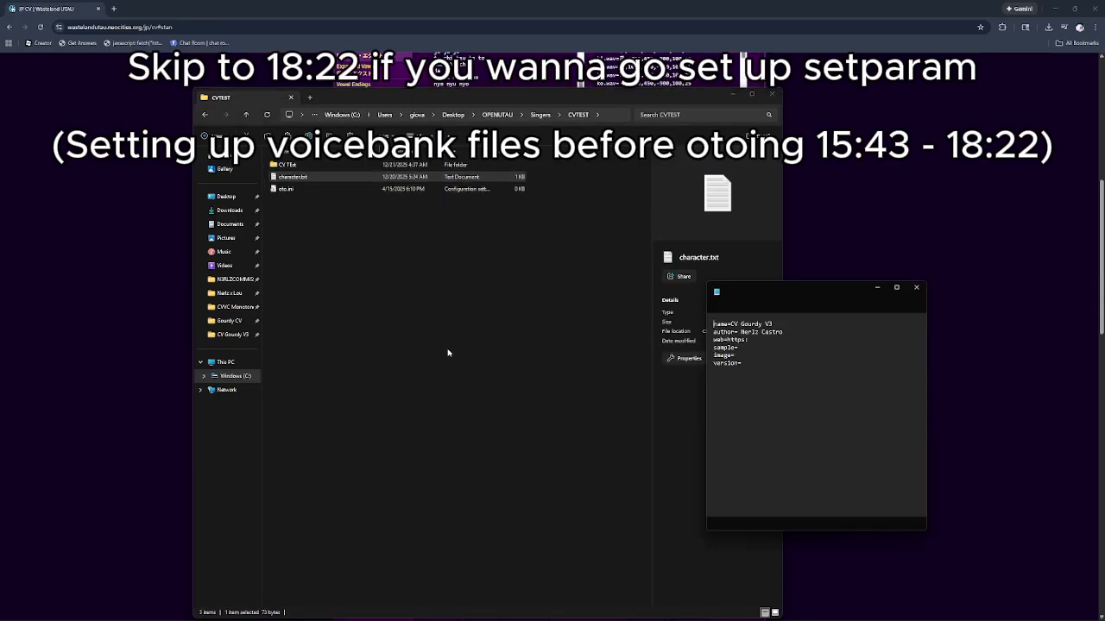
left_click_drag(857, 289, 713, 307)
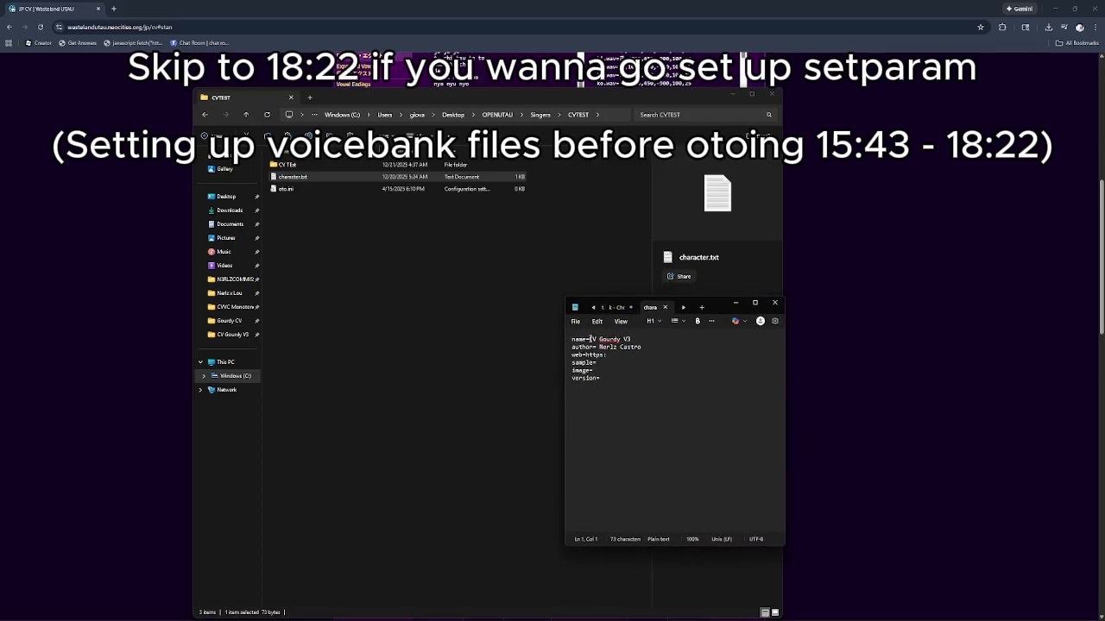
left_click_drag(590, 339, 633, 340)
type("CV TESTING OTO")
left_click_drag(590, 339, 644, 343)
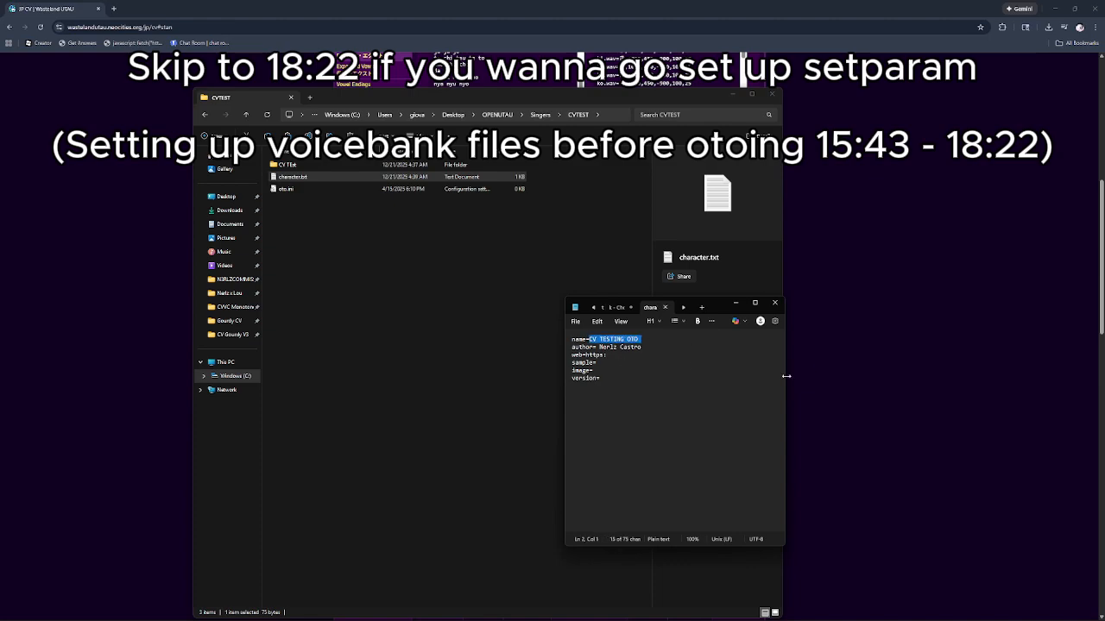
left_click(774, 302)
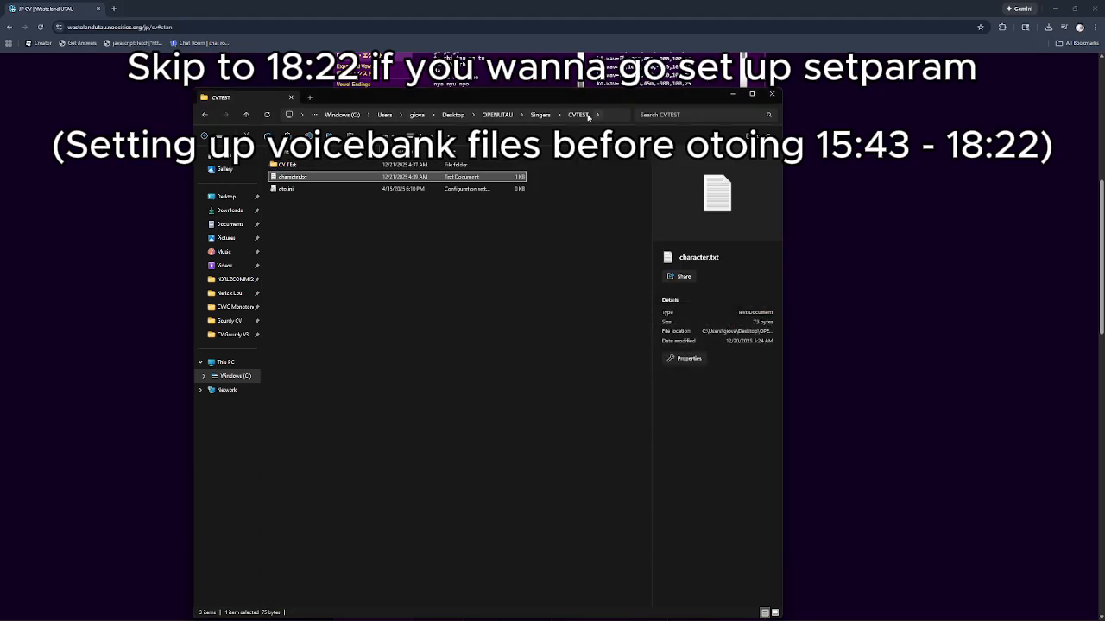
Step: Search for "oto" in the Gourdy CV folder of CV Gourdy V3 and copy its oto.ini
left_click(541, 114)
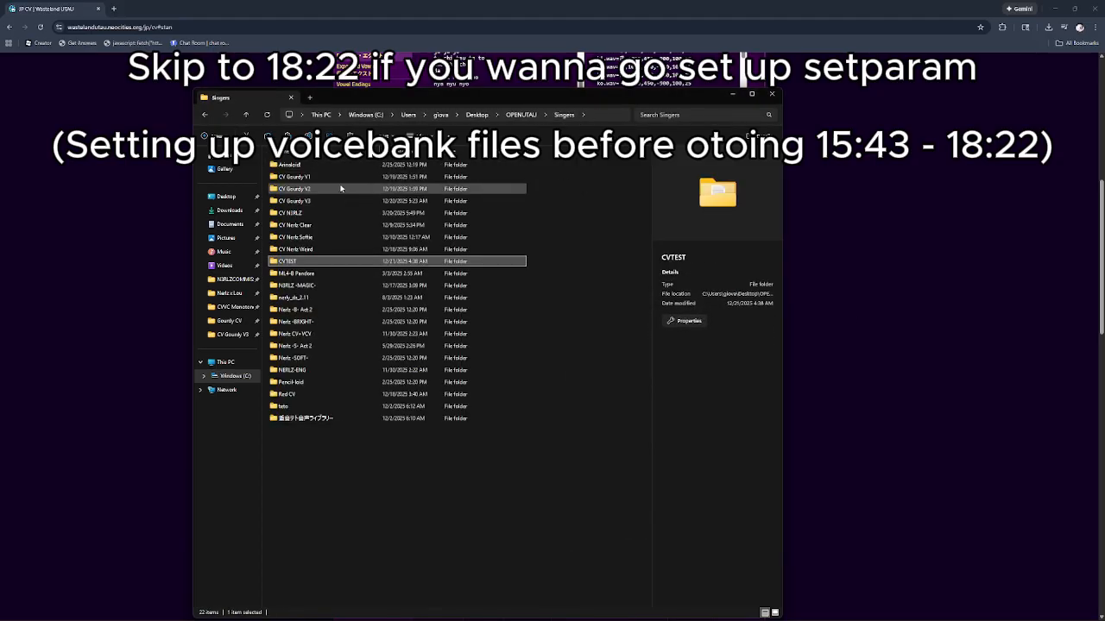
double_click(332, 200)
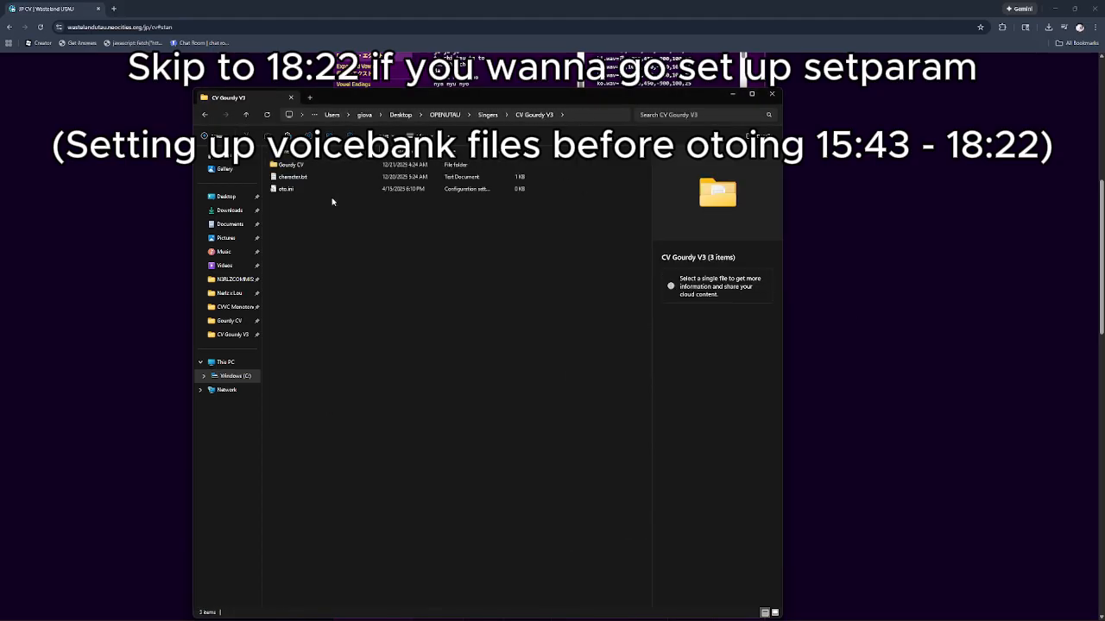
left_click(666, 114)
type("oto")
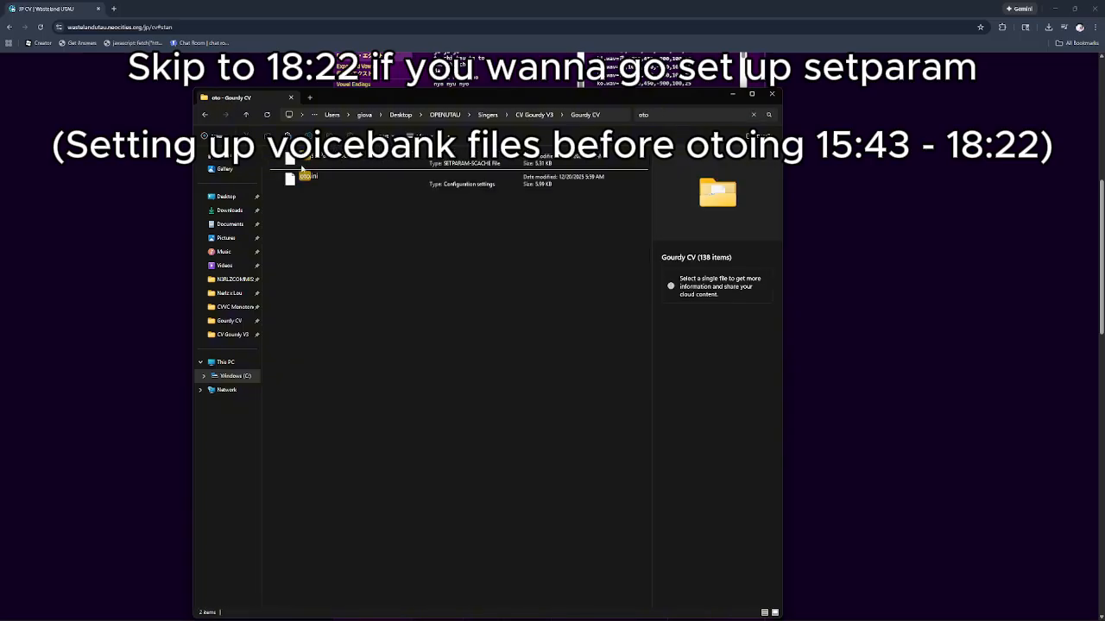
left_click(363, 183)
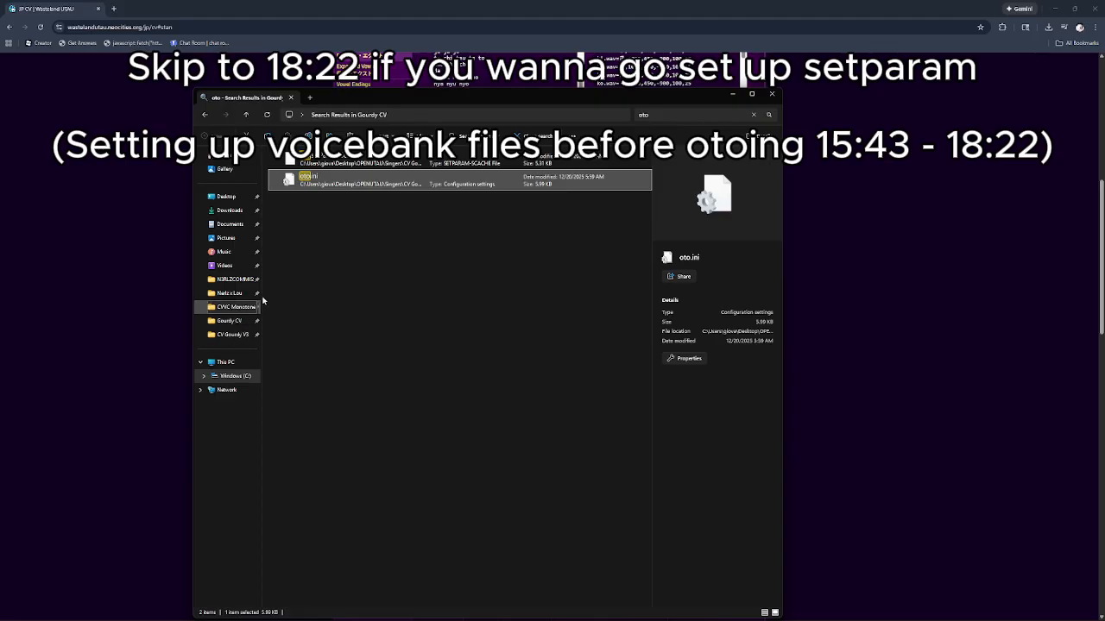
Step: Return to Singers and paste the copied oto.ini into the CV TEst folder inside CVTEST
left_click(206, 115)
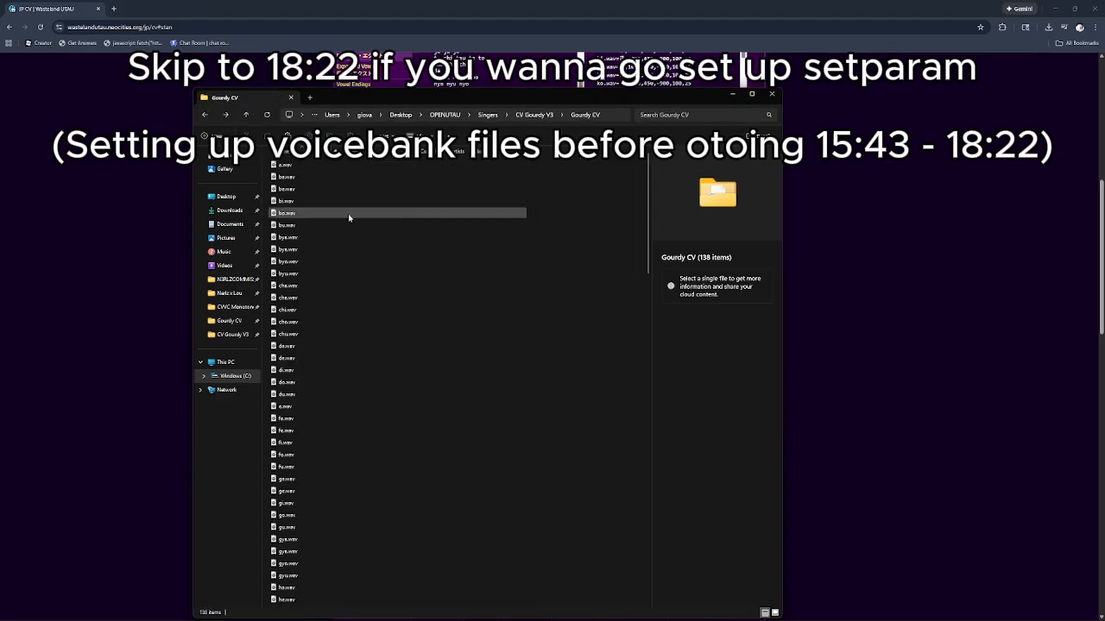
scroll(373, 299, "down", 8)
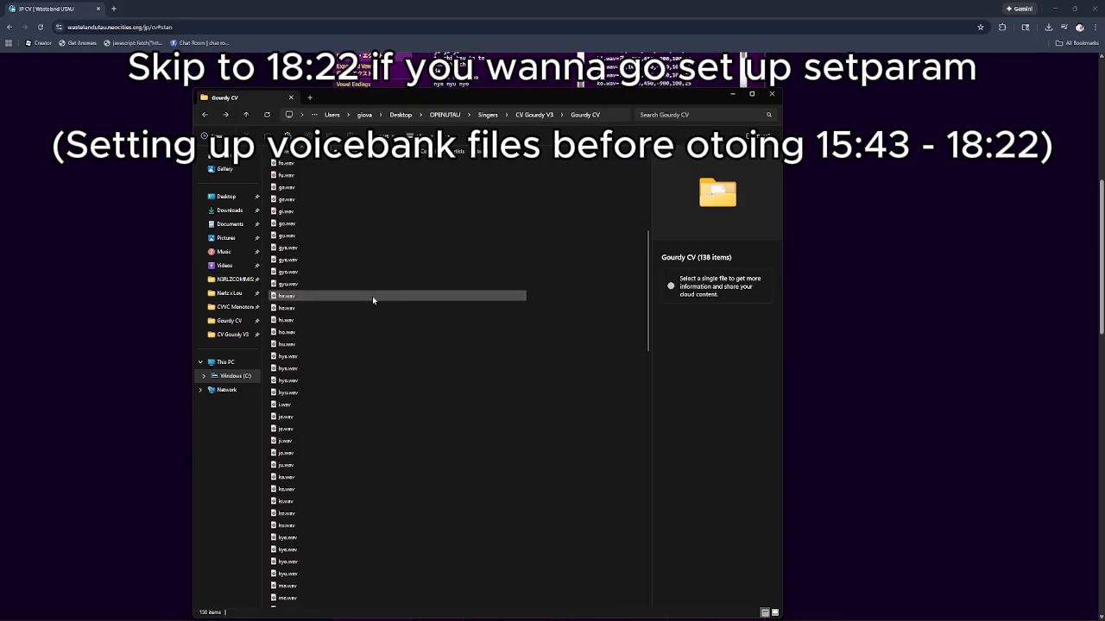
left_click(522, 115)
left_click(489, 115)
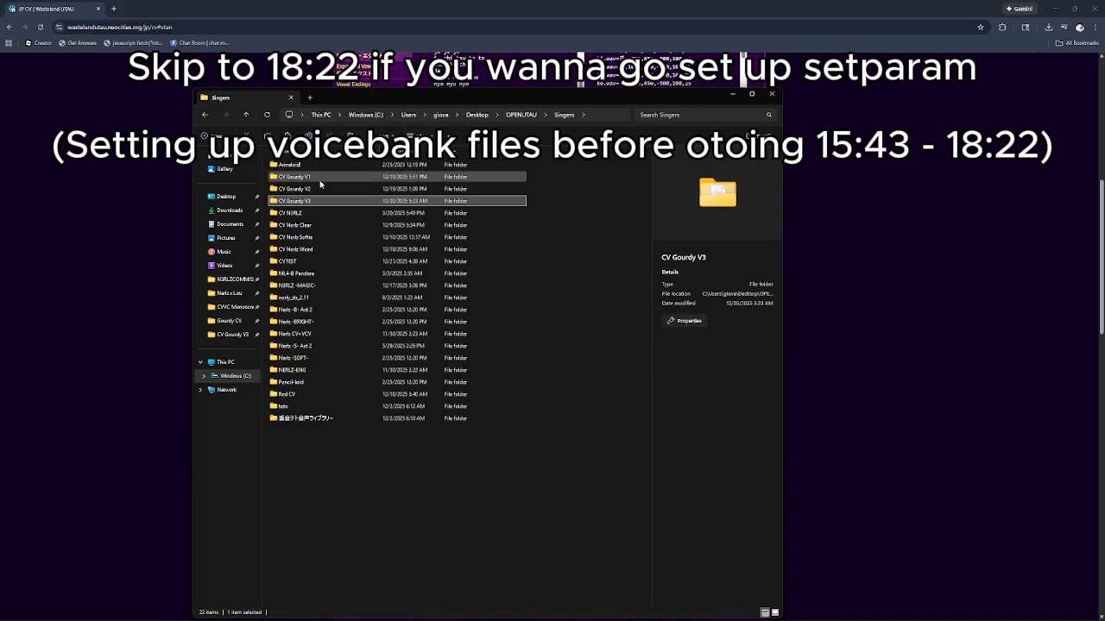
left_click(289, 261)
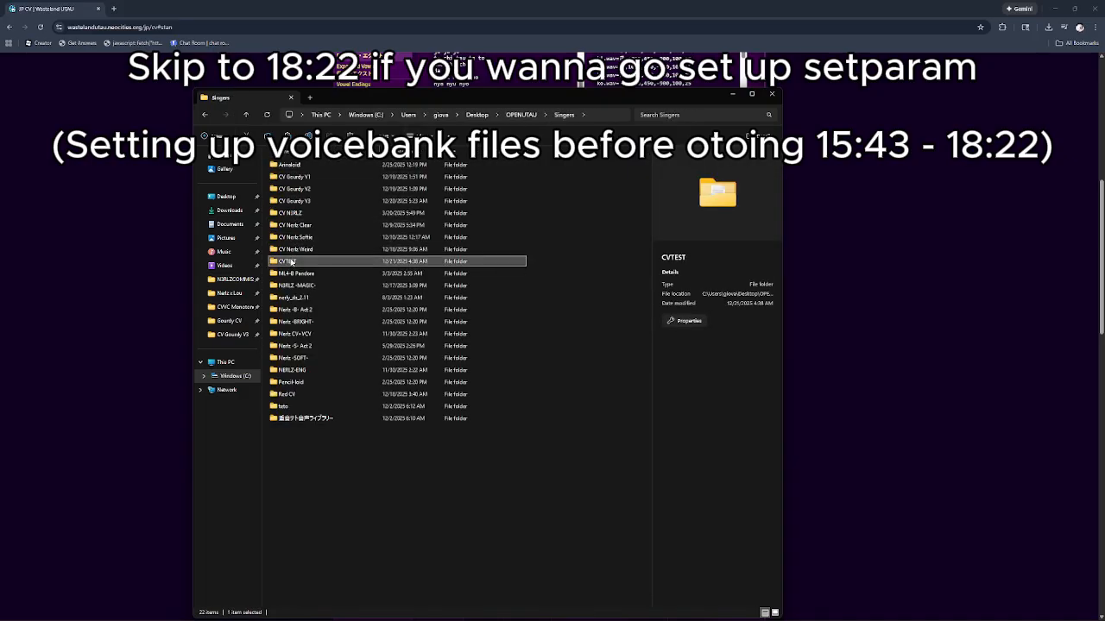
double_click(291, 261)
double_click(293, 177)
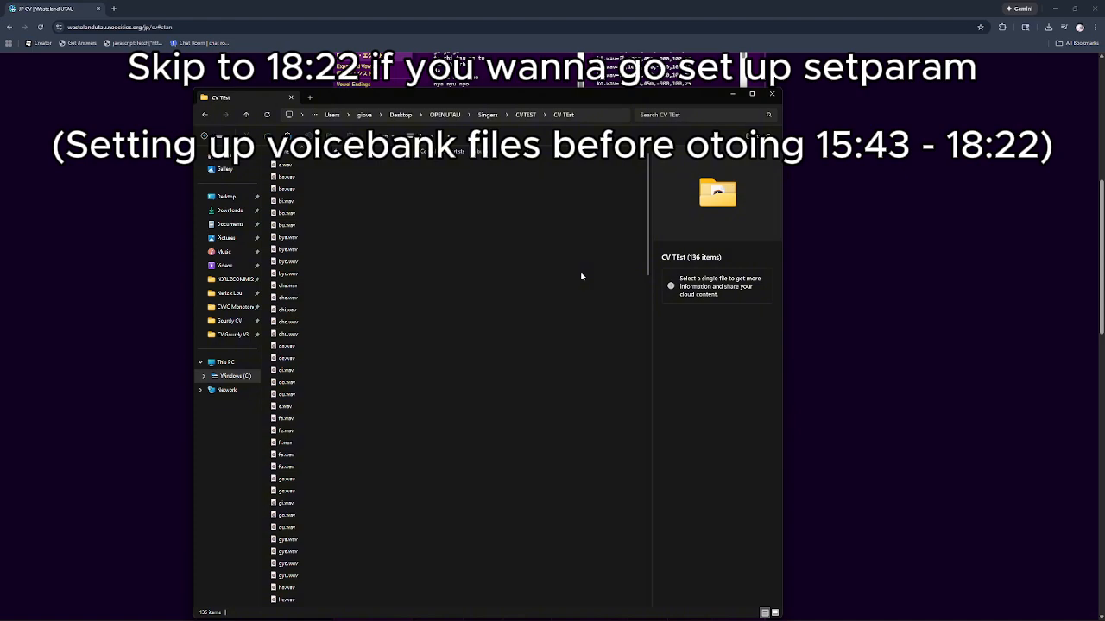
key("ctrl+v")
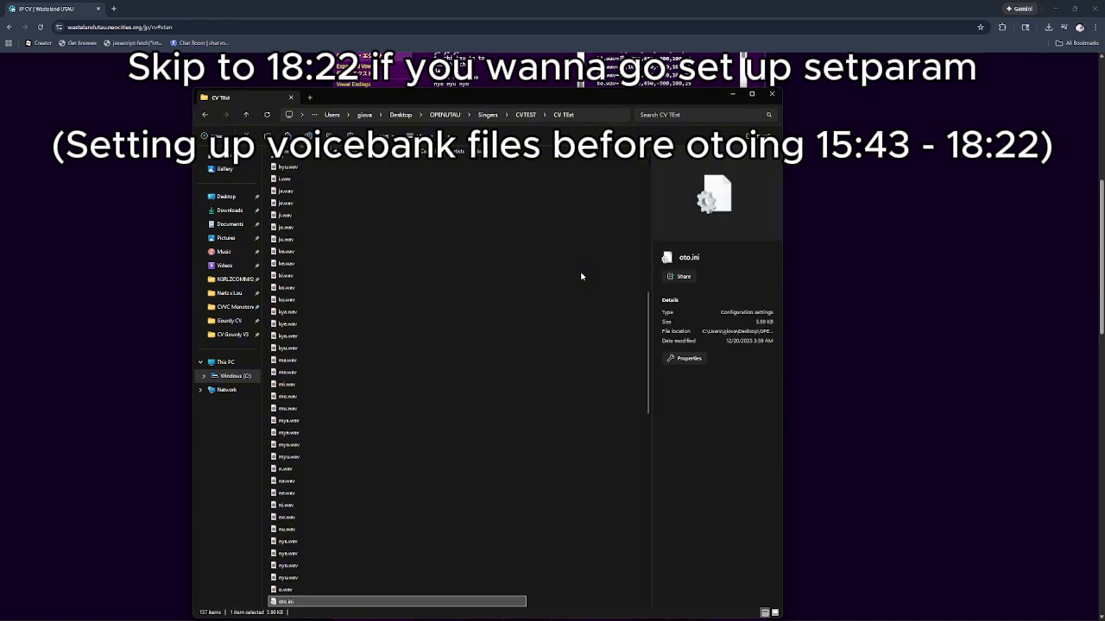
Step: Launch setParam and set its recording folder to the CV TEst folder inside CVTEST
key("super")
type("setparam")
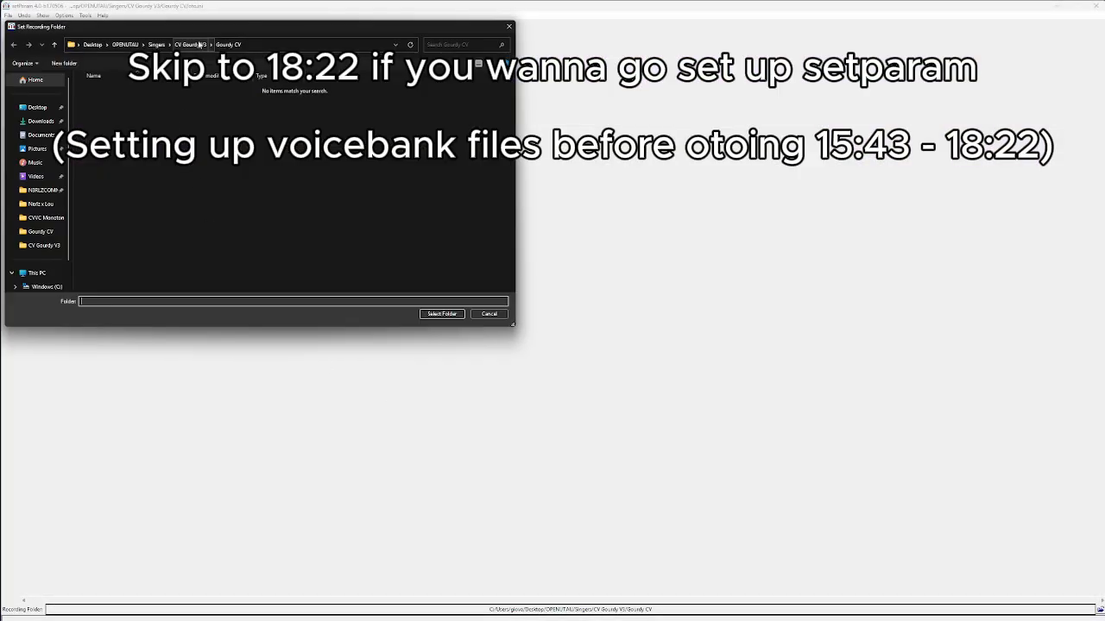
left_click(156, 44)
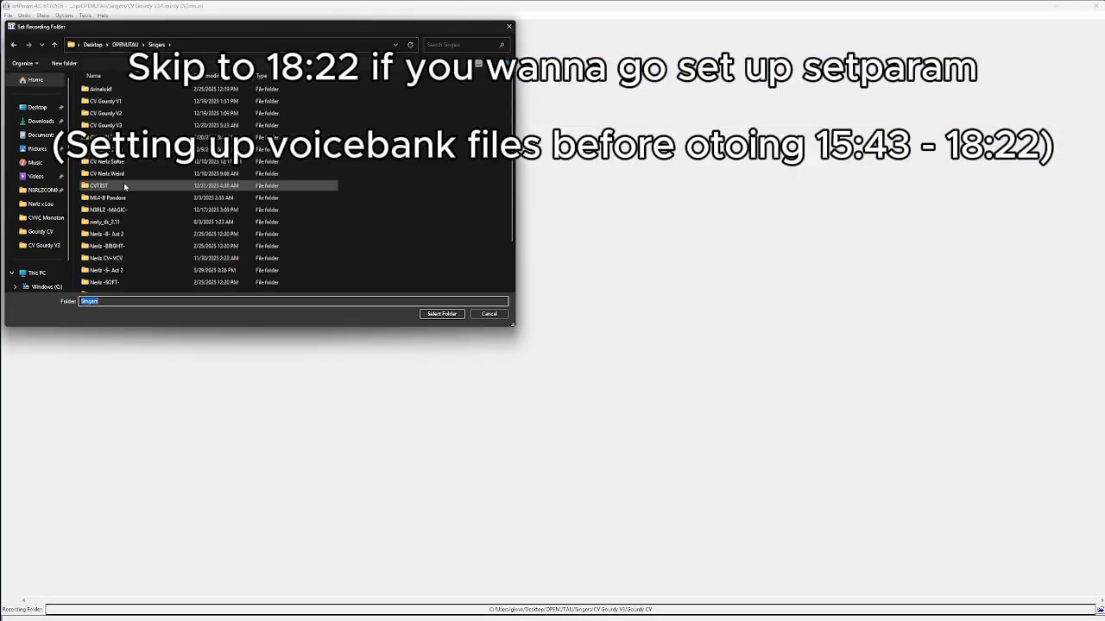
double_click(124, 186)
double_click(155, 89)
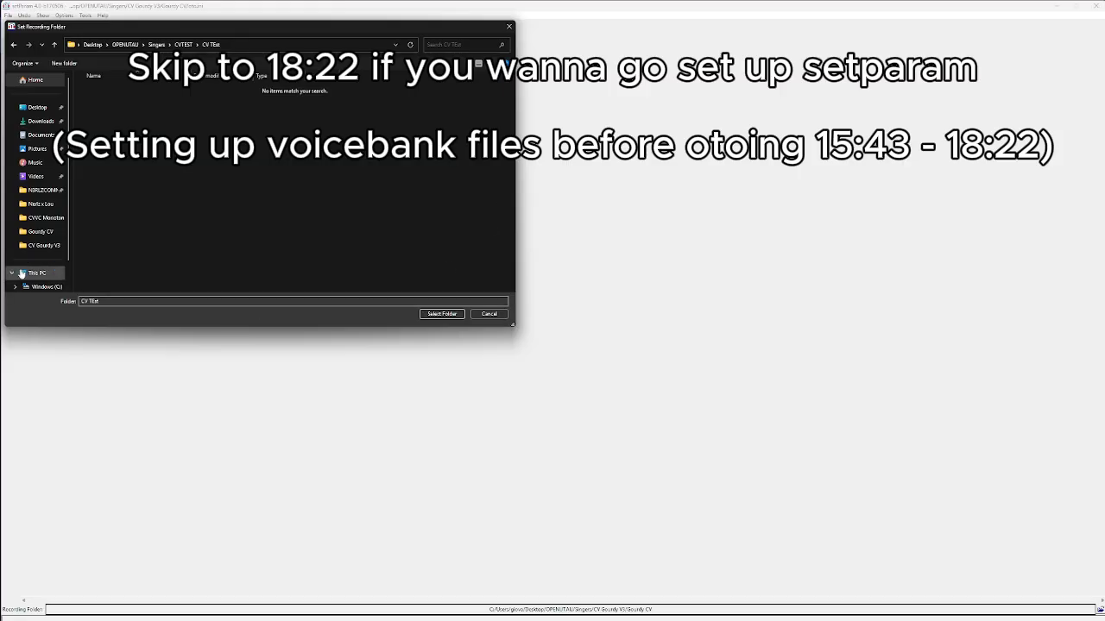
left_click(441, 314)
left_click(466, 337)
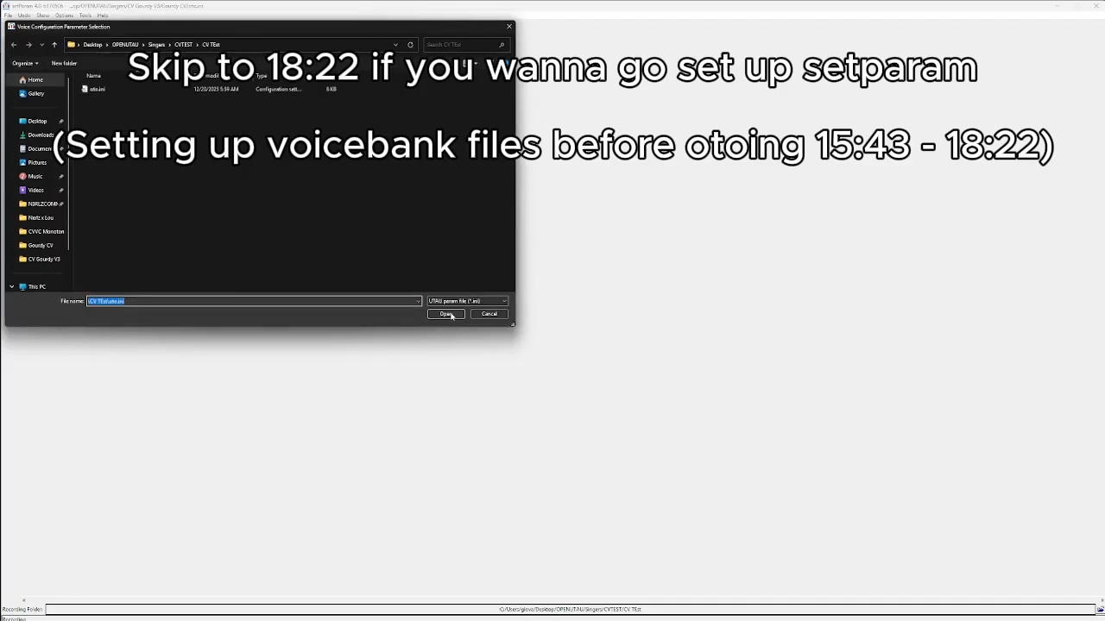
Step: Load the oto.ini from the CV TEst folder and move the left blank boundary of ka to about 1.02 s
left_click(449, 315)
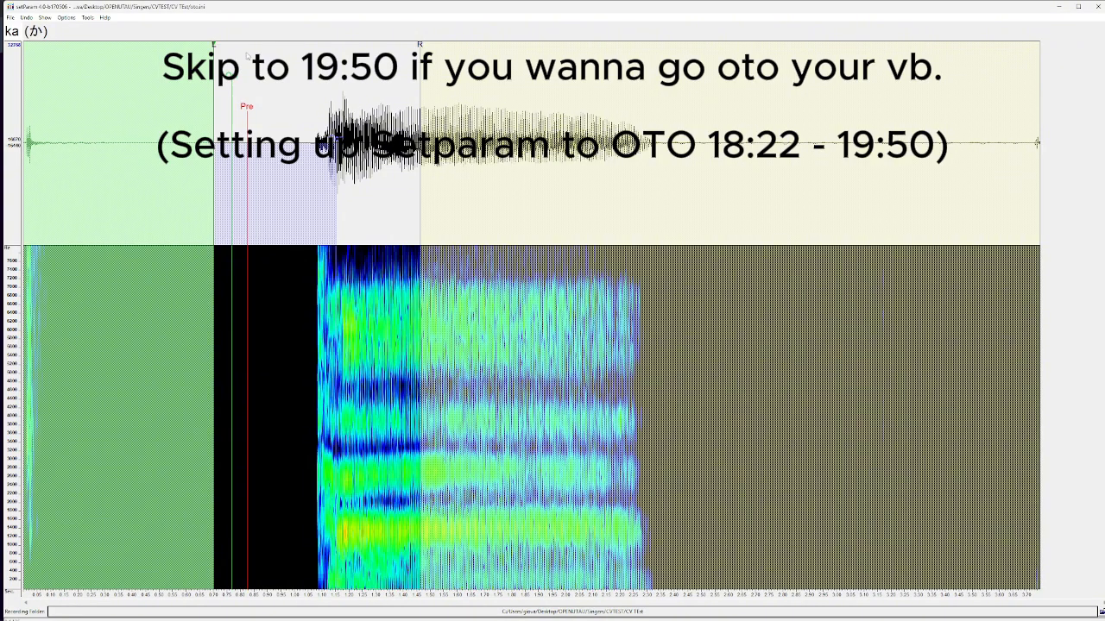
left_click_drag(214, 178, 303, 180)
scroll(298, 231, "up", 5)
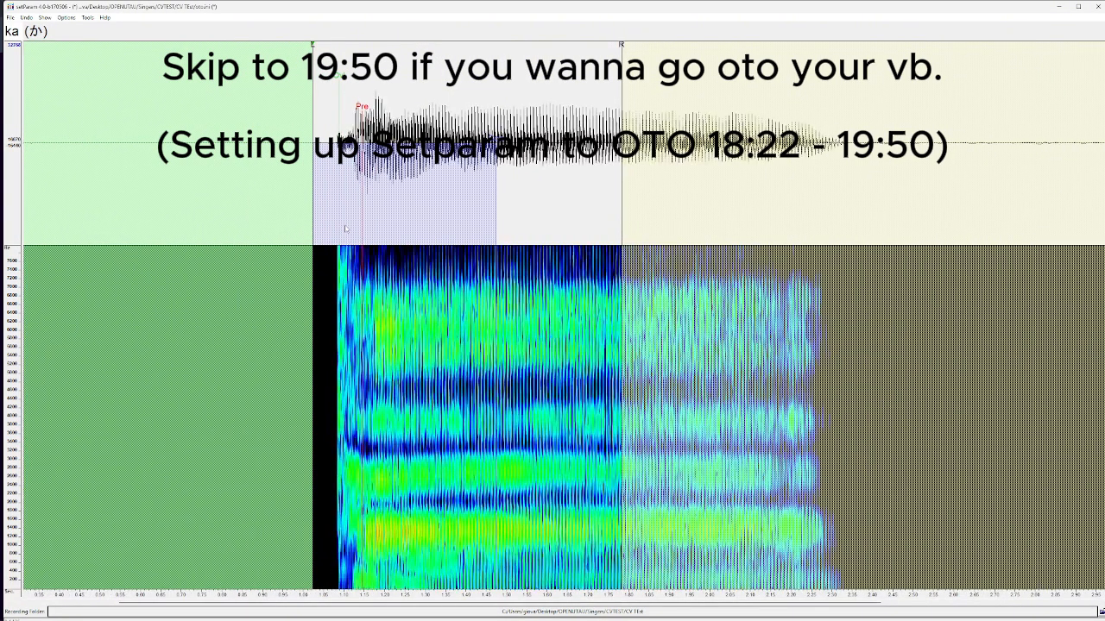
scroll(341, 226, "down", 4)
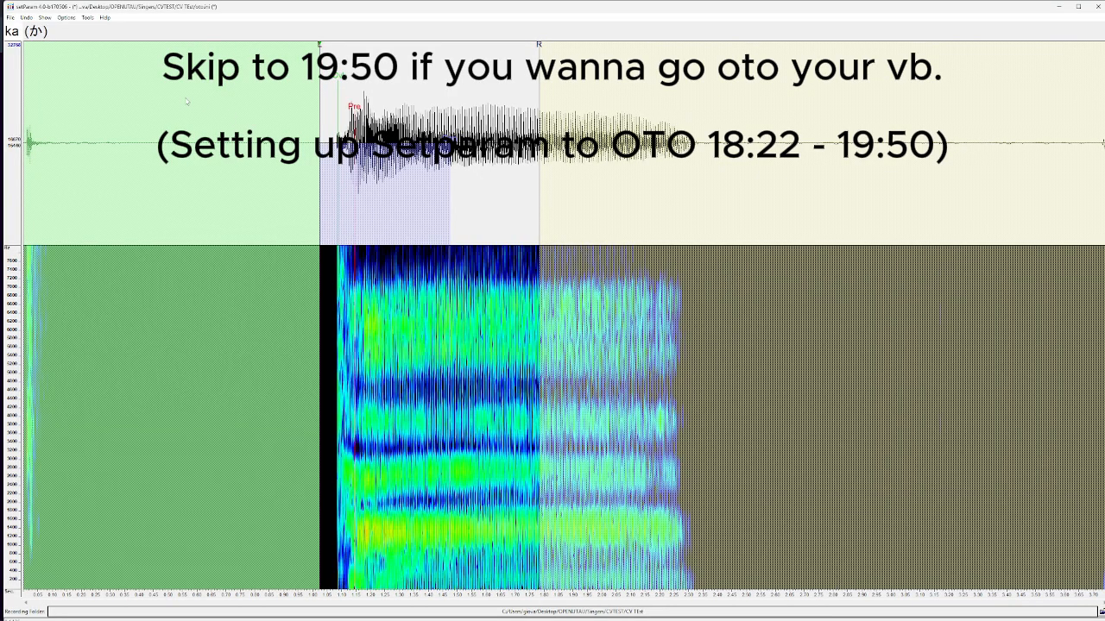
Step: Hide both the waveform and the spectrum displays
left_click(87, 17)
mouse_move(67, 18)
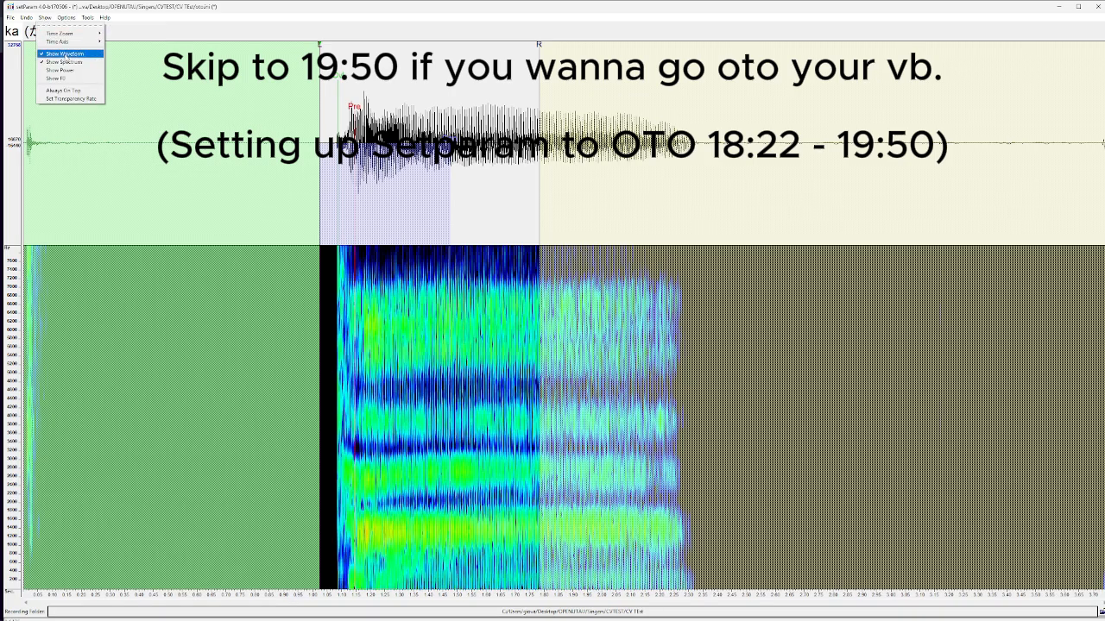
left_click(66, 56)
left_click(45, 19)
left_click(46, 21)
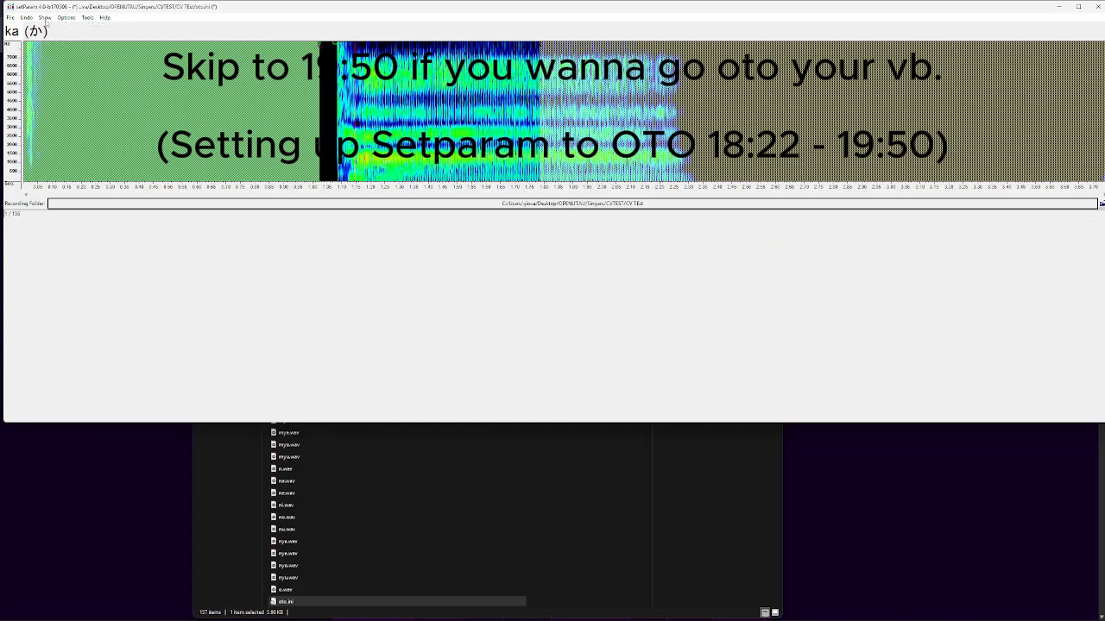
left_click(45, 19)
left_click(57, 62)
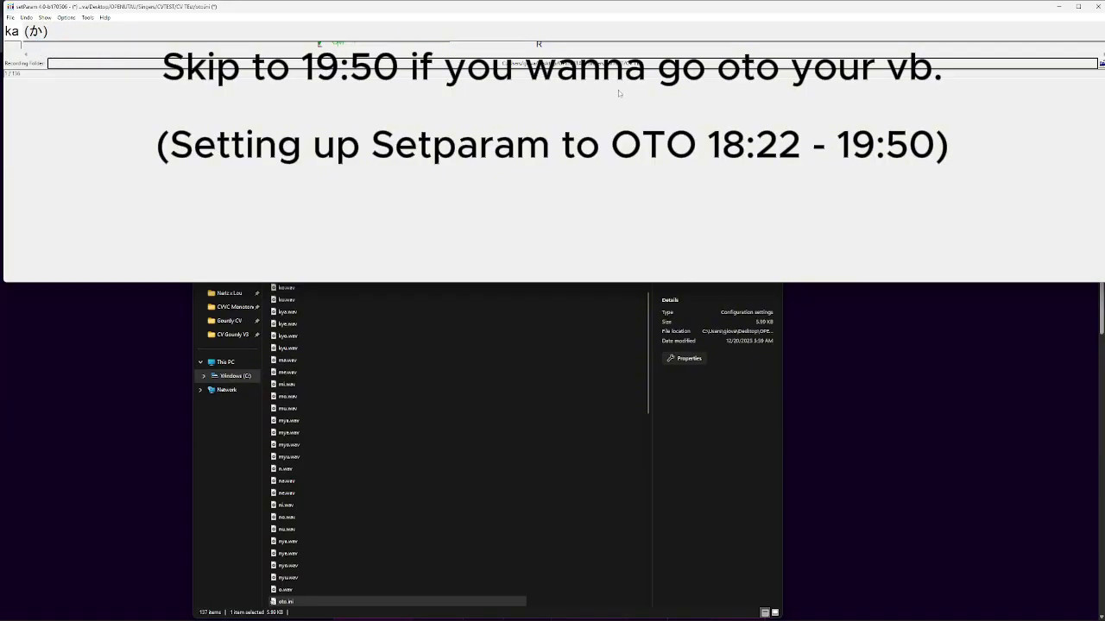
Step: Maximize the setParam window and show the waveform and spectrum displays again
left_click(1078, 6)
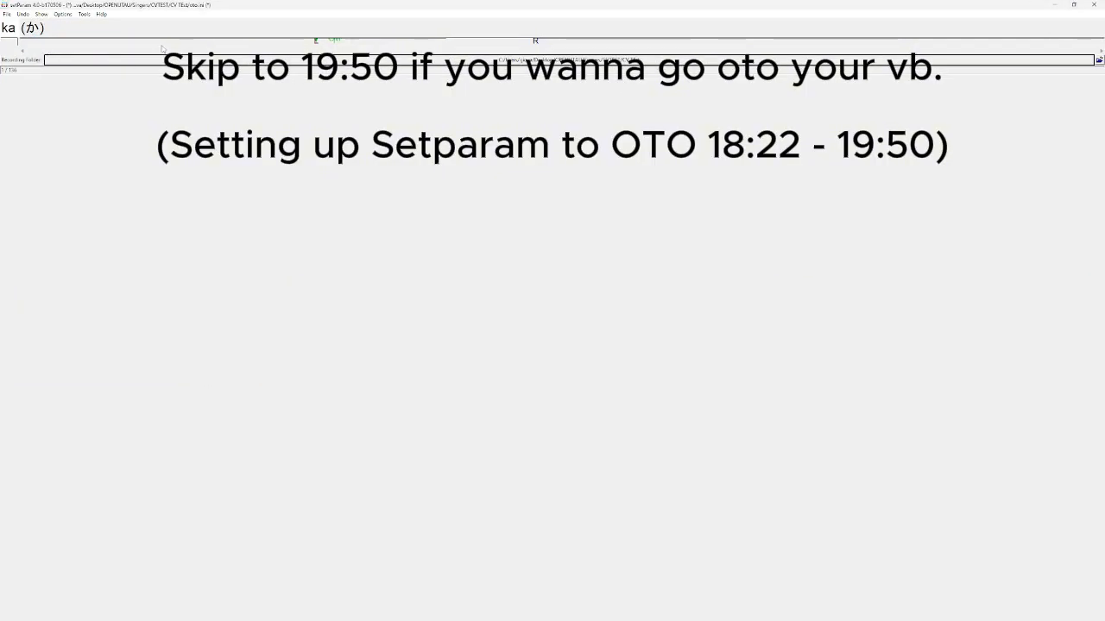
left_click(45, 14)
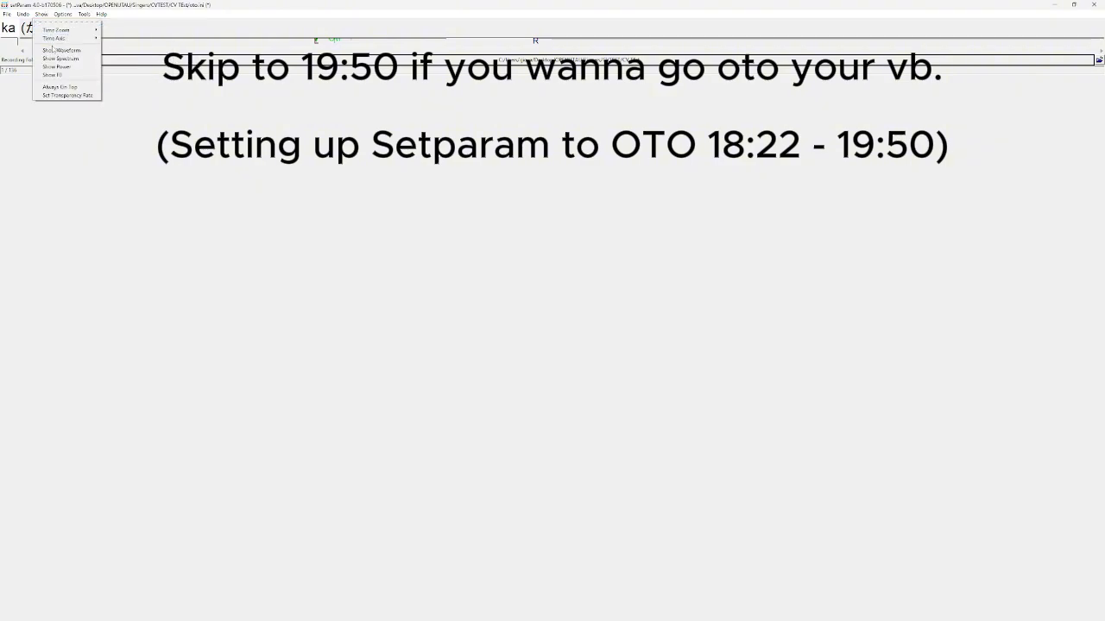
left_click(54, 50)
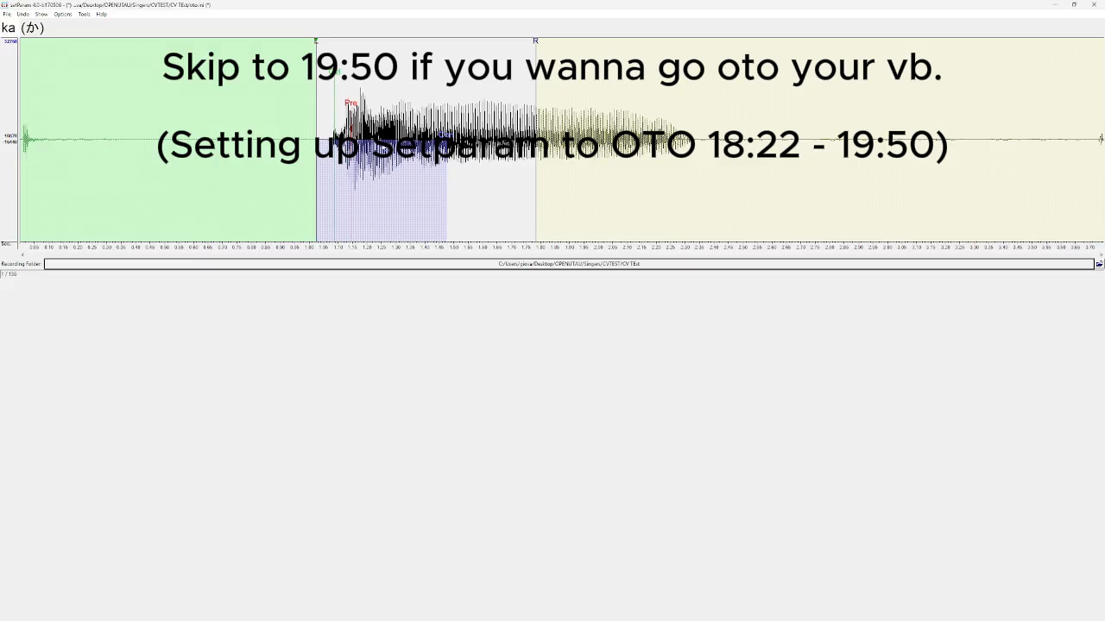
left_click(42, 15)
mouse_move(60, 14)
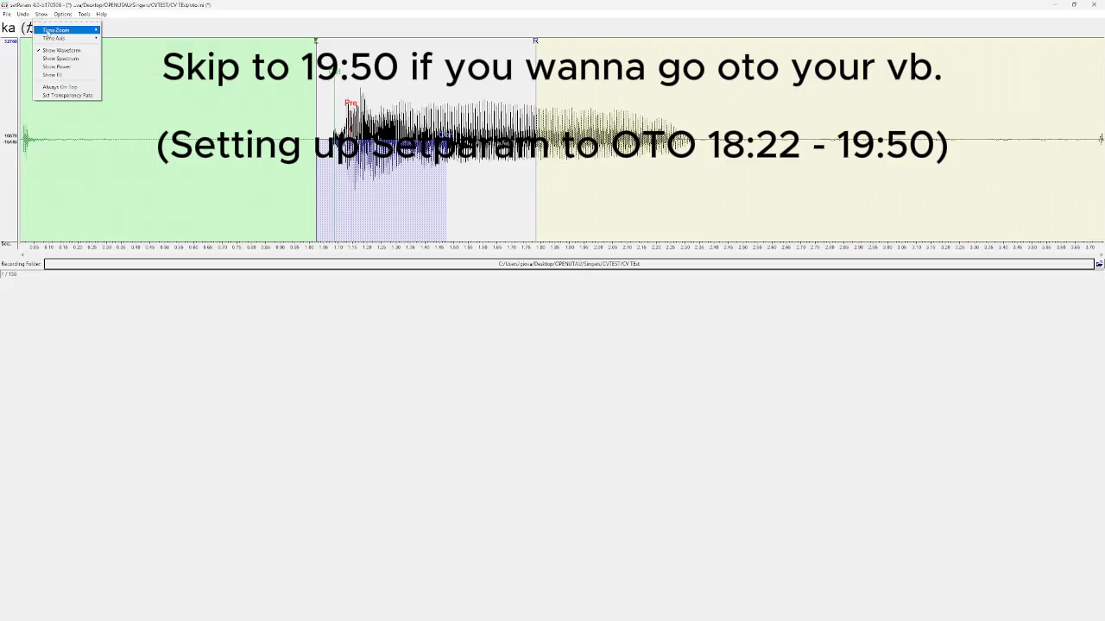
left_click(57, 59)
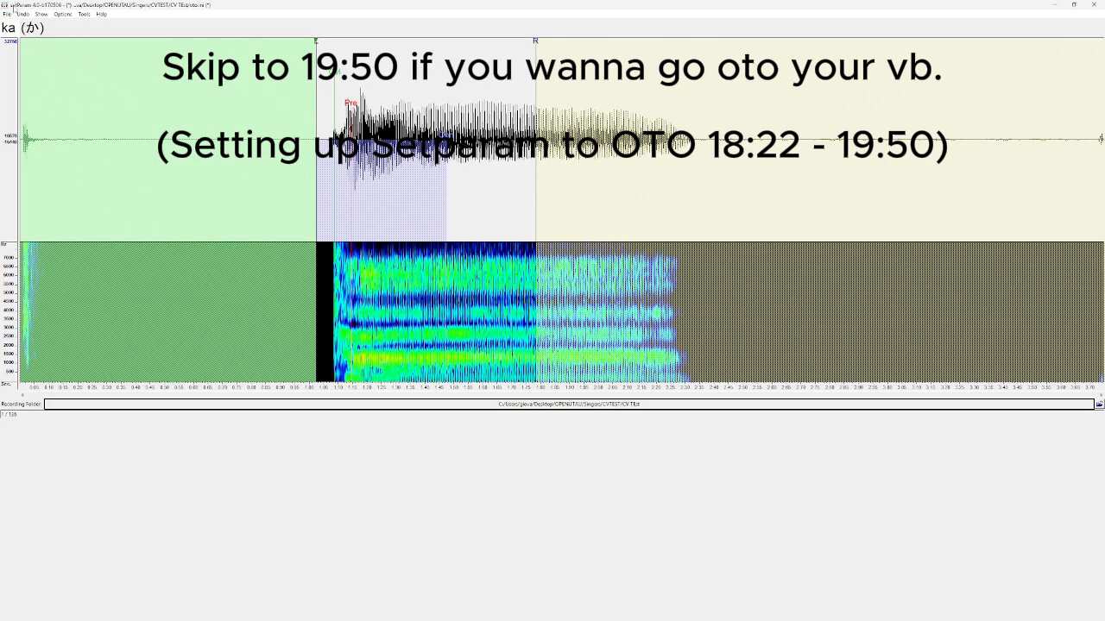
Step: Set the spectrum colour to grey in the Advanced Settings and apply it
left_click(41, 14)
mouse_move(71, 21)
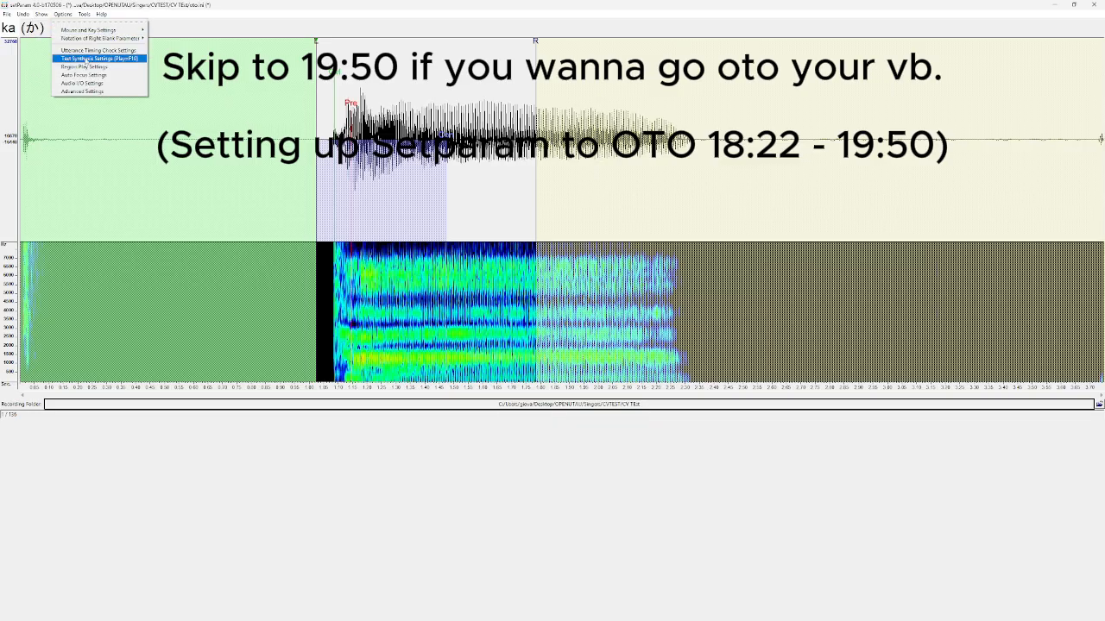
left_click(95, 91)
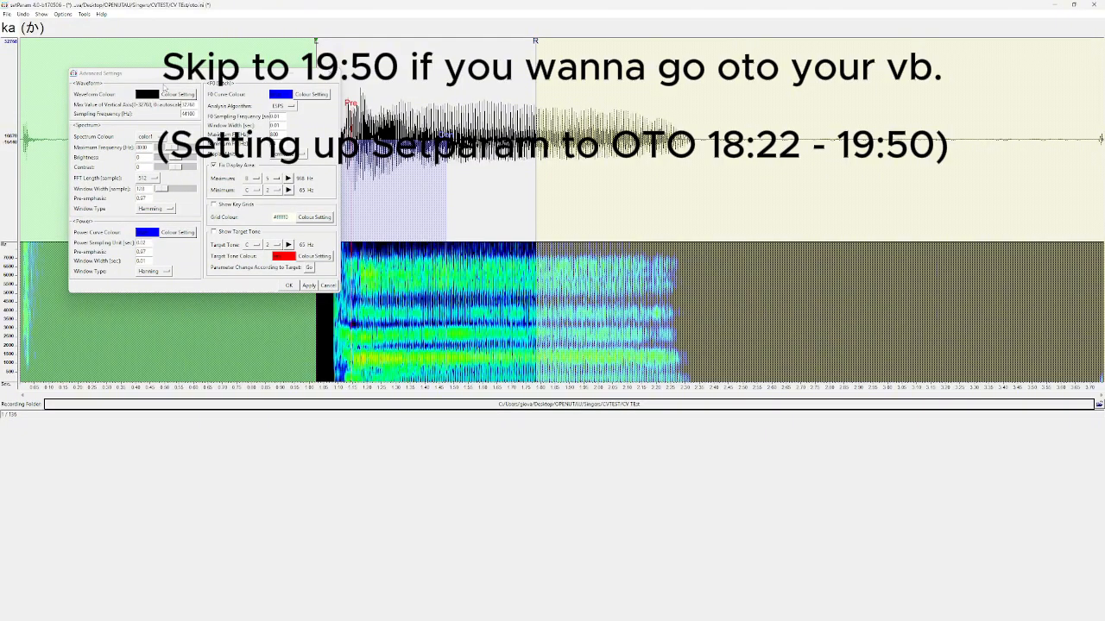
left_click_drag(172, 78, 559, 346)
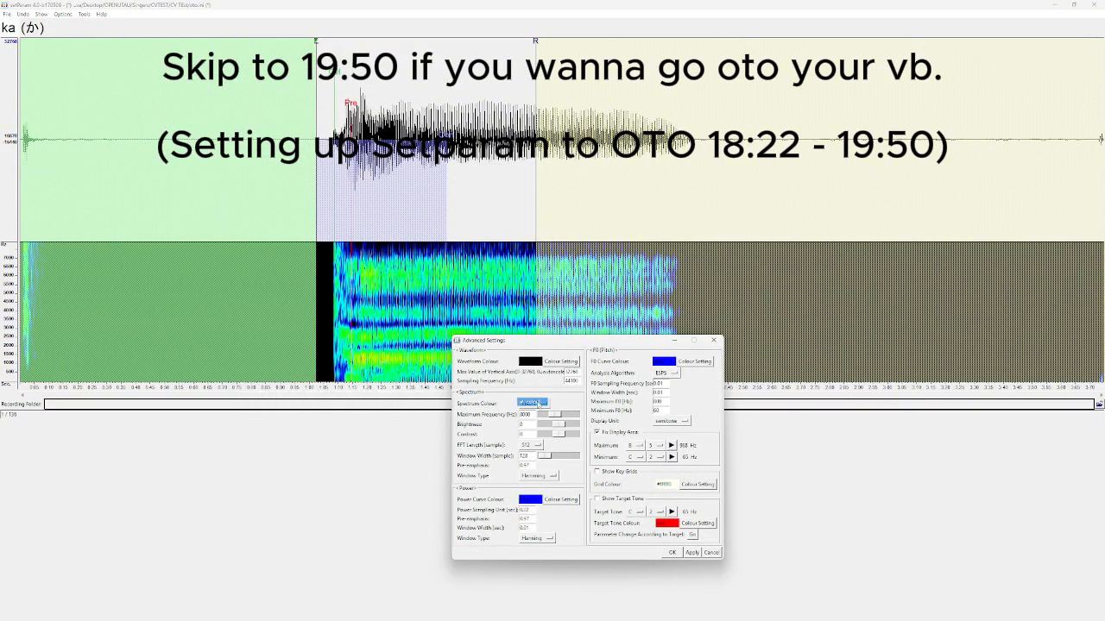
left_click(537, 406)
left_click(537, 414)
left_click(538, 404)
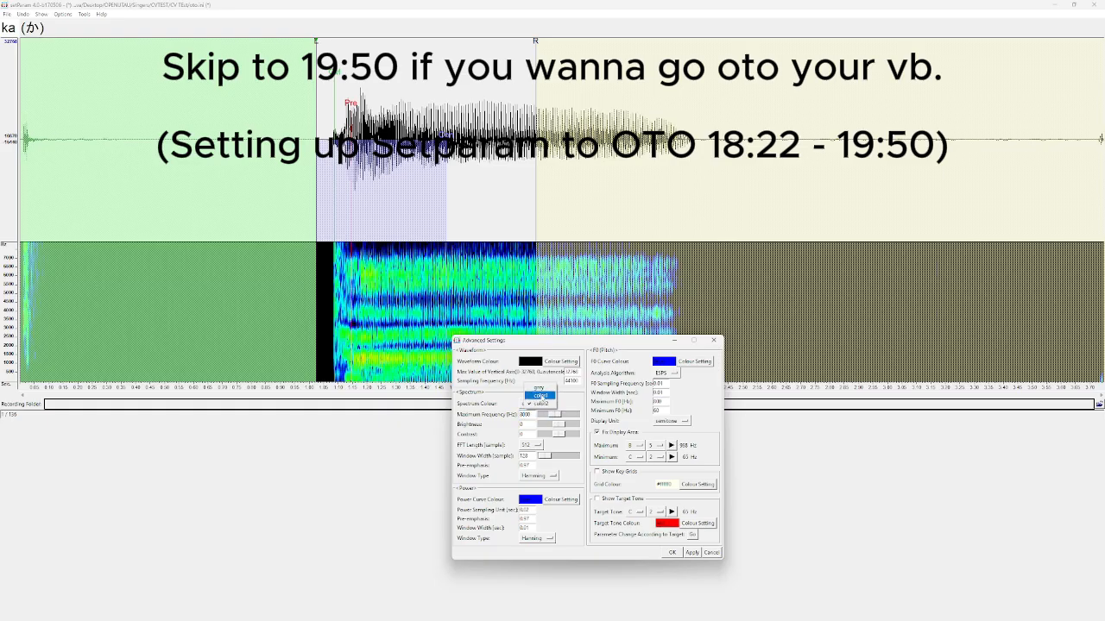
left_click(538, 387)
left_click(691, 553)
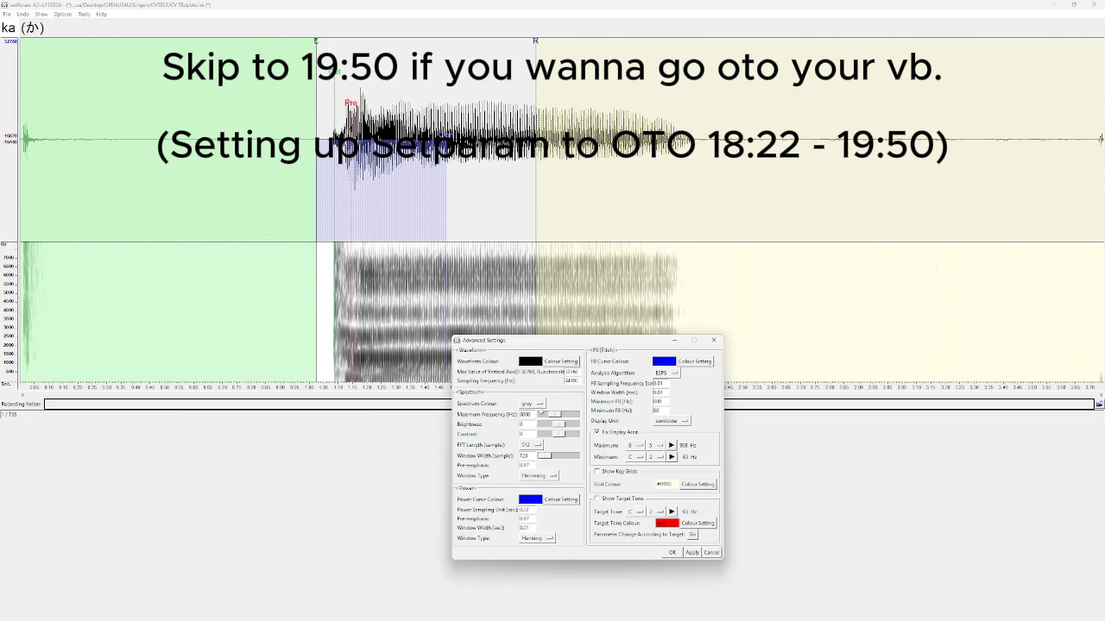
Step: Try the spectrum colours color1 and color2, applying each one
left_click(538, 404)
left_click(546, 418)
left_click(692, 553)
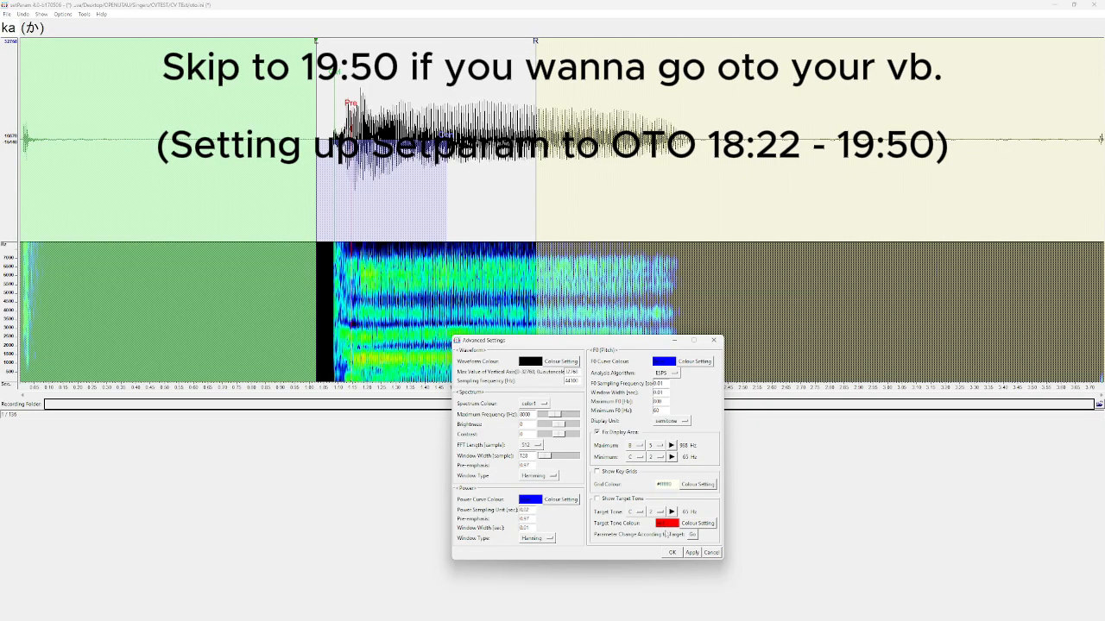
left_click(535, 404)
left_click(532, 415)
left_click(692, 553)
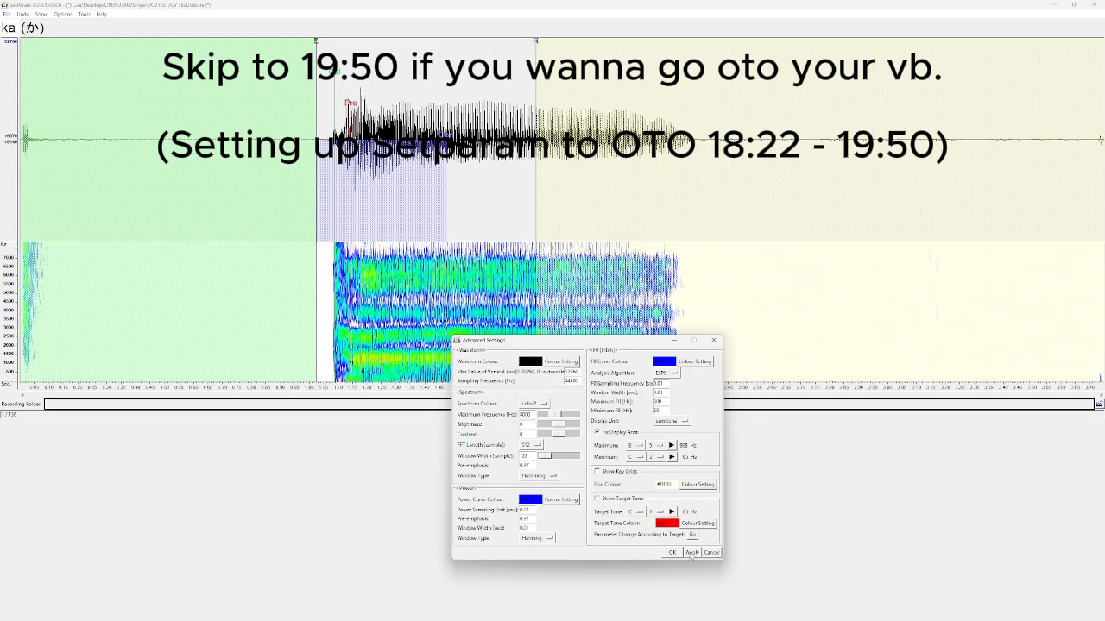
Step: Set the spectrum colour to color1, apply it and close the Advanced Settings
left_click(535, 403)
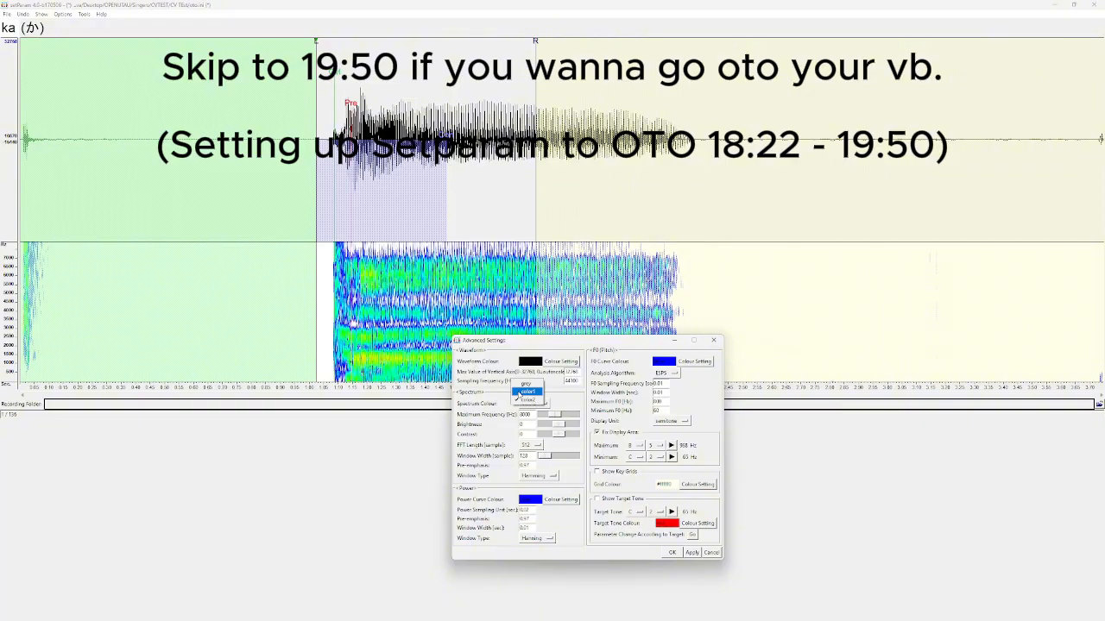
left_click(522, 392)
left_click(692, 553)
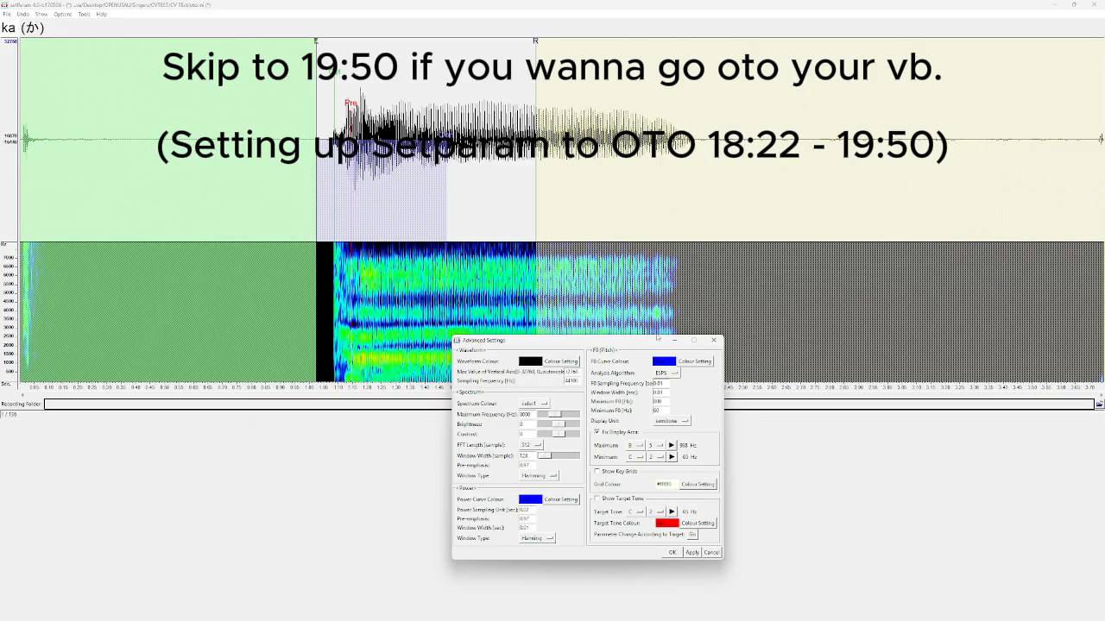
left_click(712, 340)
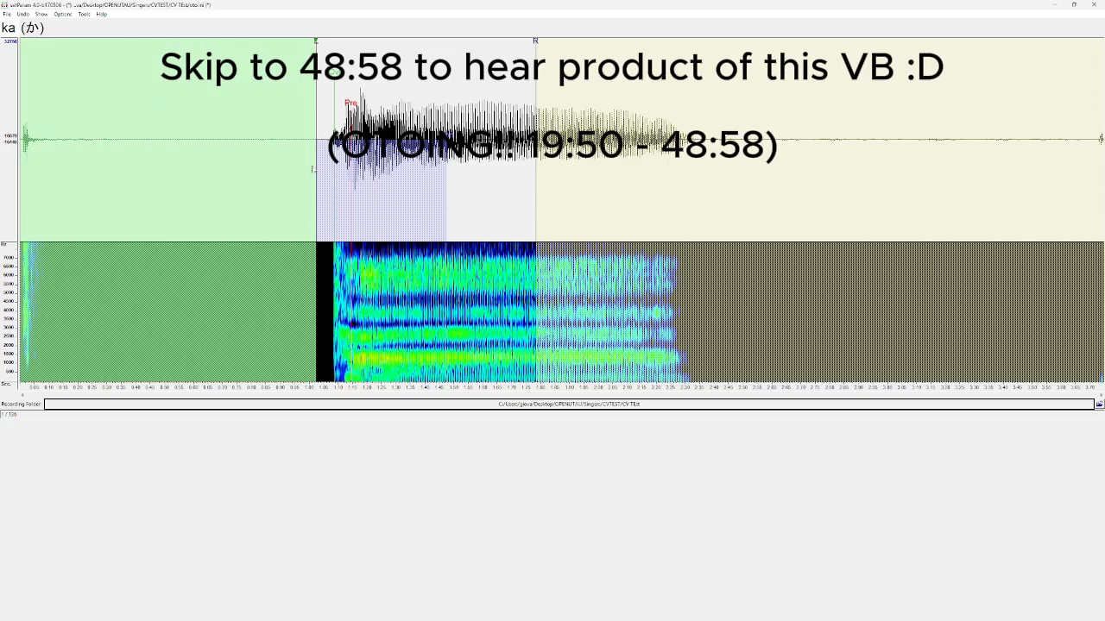
Step: Move the left blank boundary of ka to about 1.00 s, ahead of the consonant onset
scroll(312, 169, "up", 1)
scroll(316, 159, "up", 2)
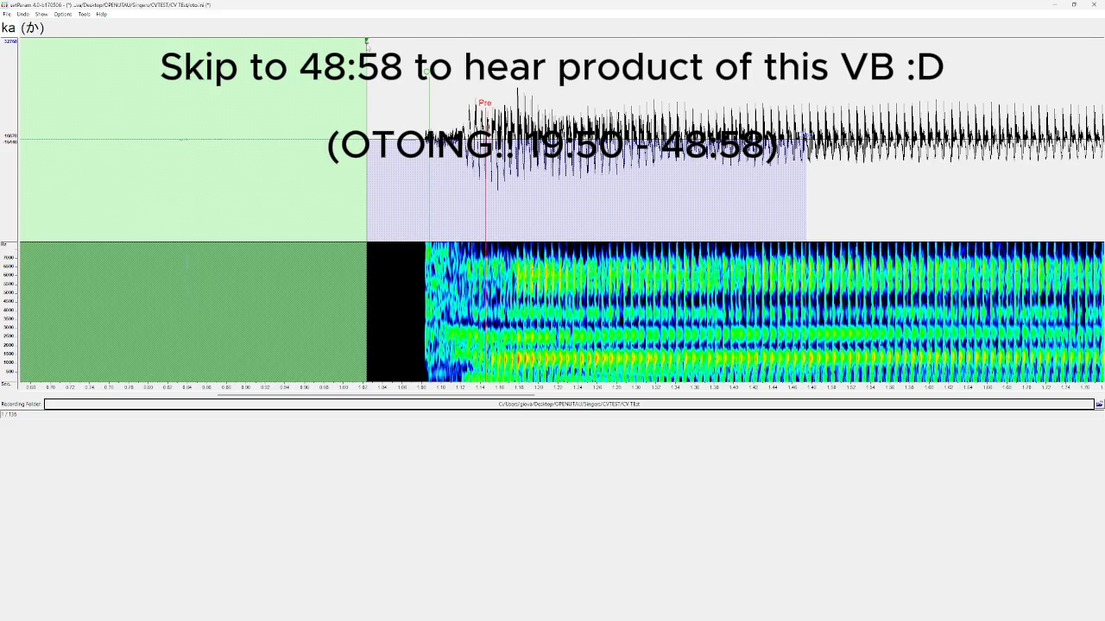
left_click_drag(367, 48, 343, 45)
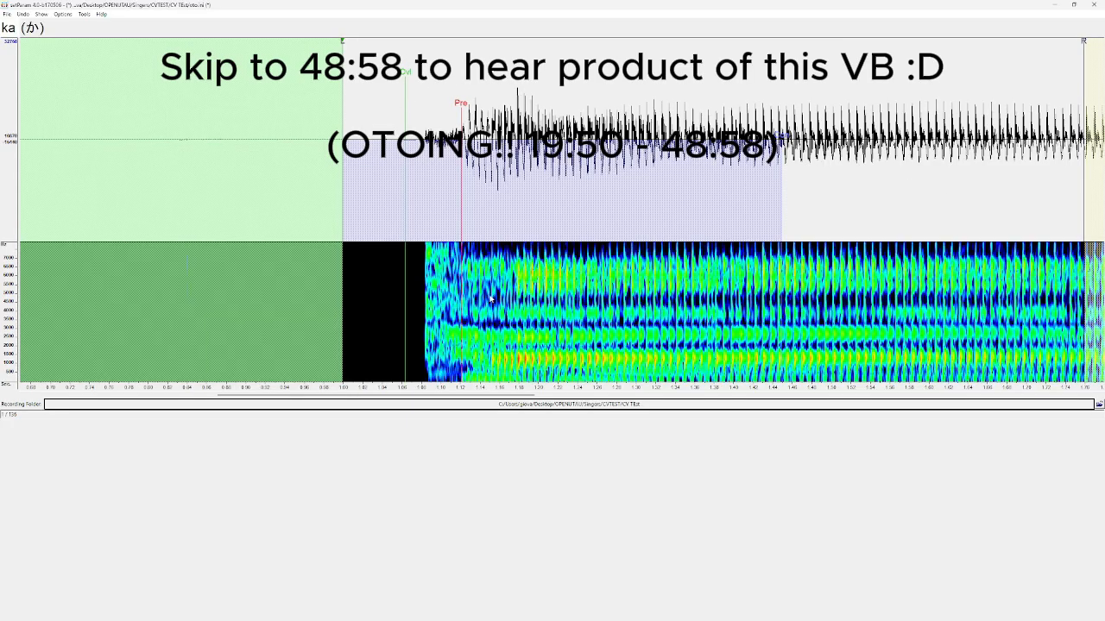
scroll(452, 337, "up", 1)
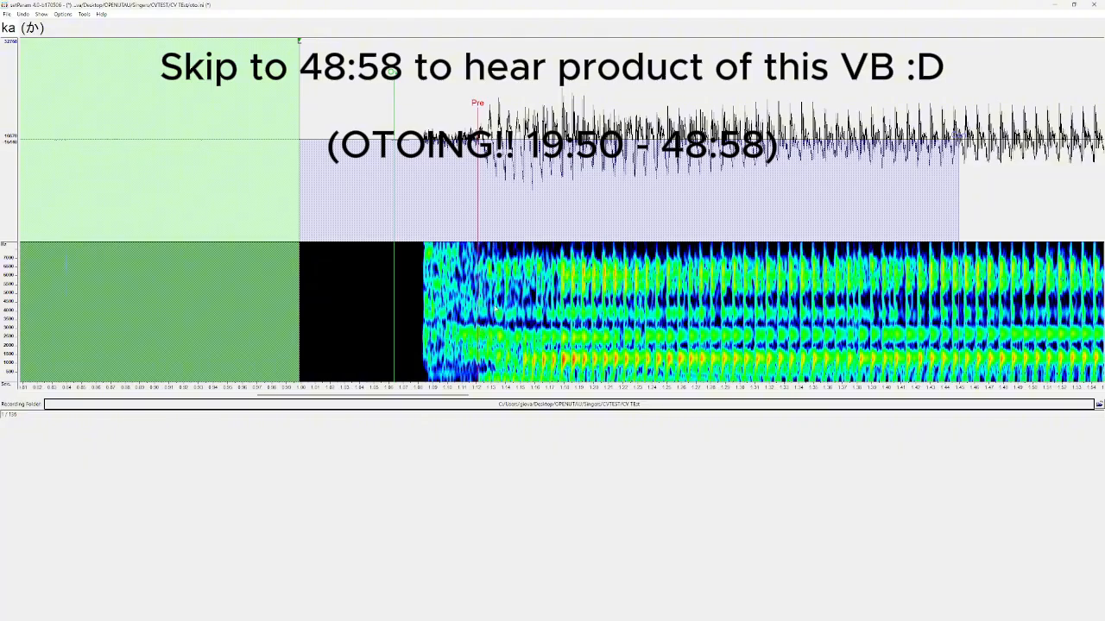
scroll(504, 265, "up", 1)
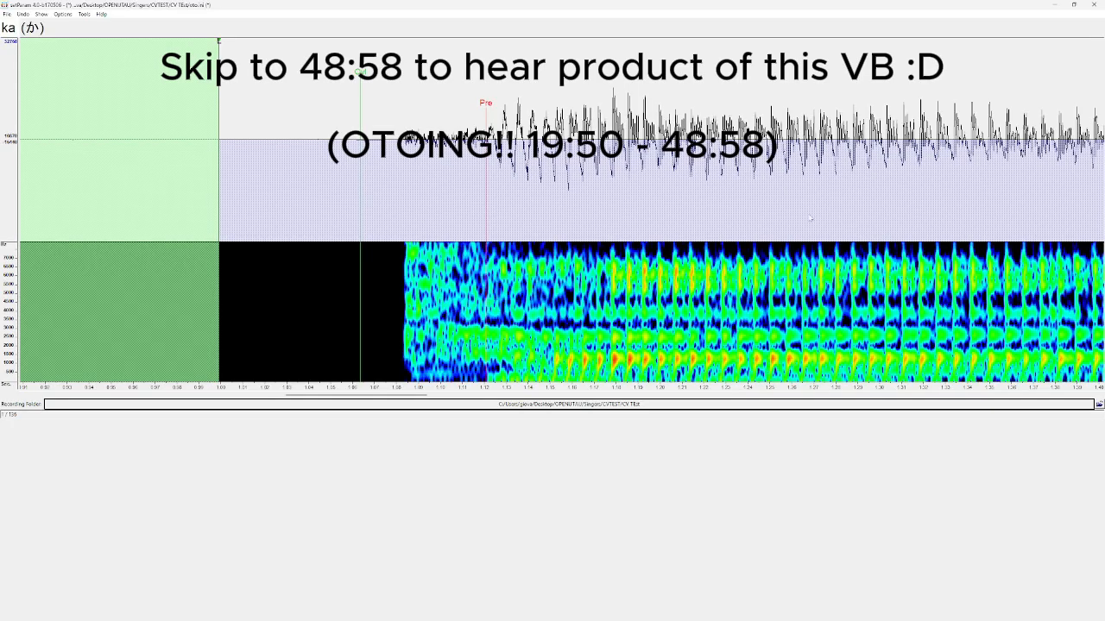
Step: Switch to the browser window with the Wasteland UTAU JP CV page and move it off this screen
key("super")
mouse_move(576, 605)
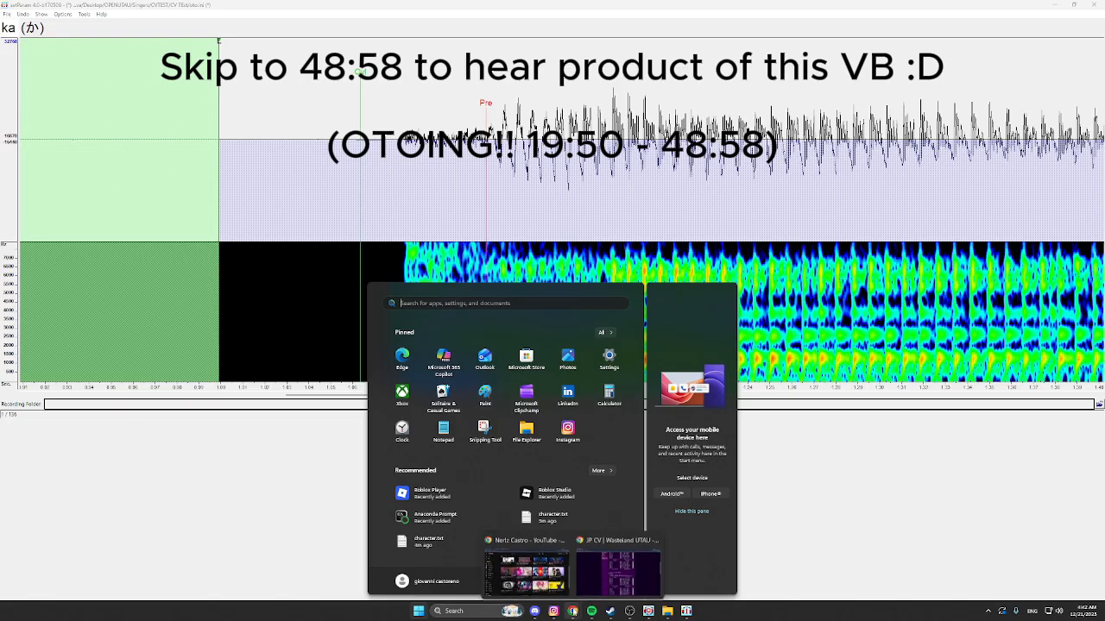
left_click(612, 576)
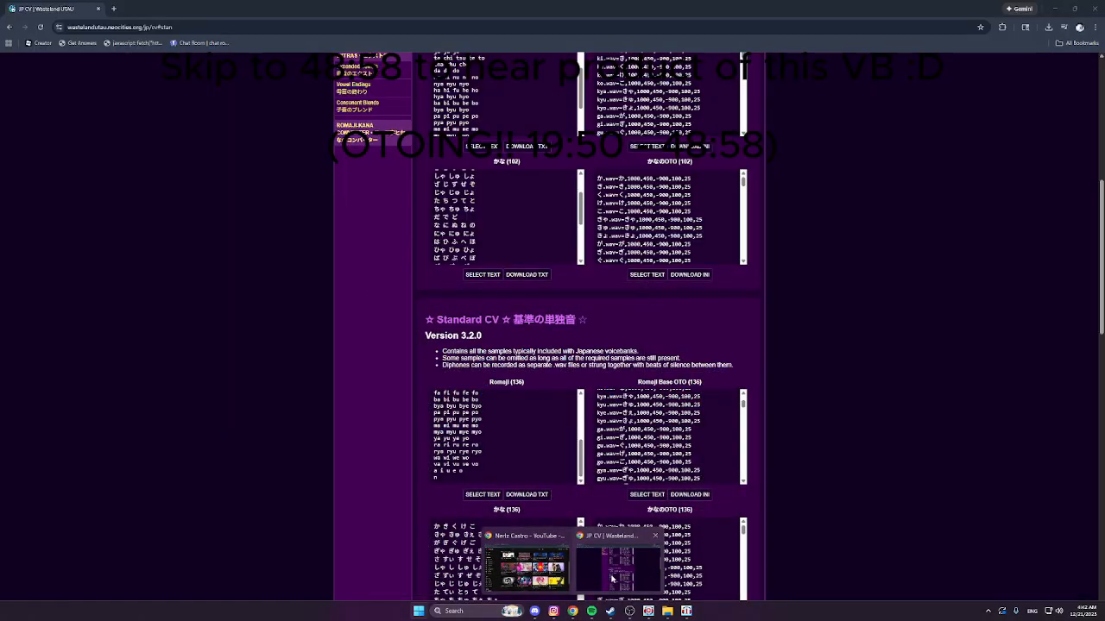
left_click_drag(230, 4, 1104, 194)
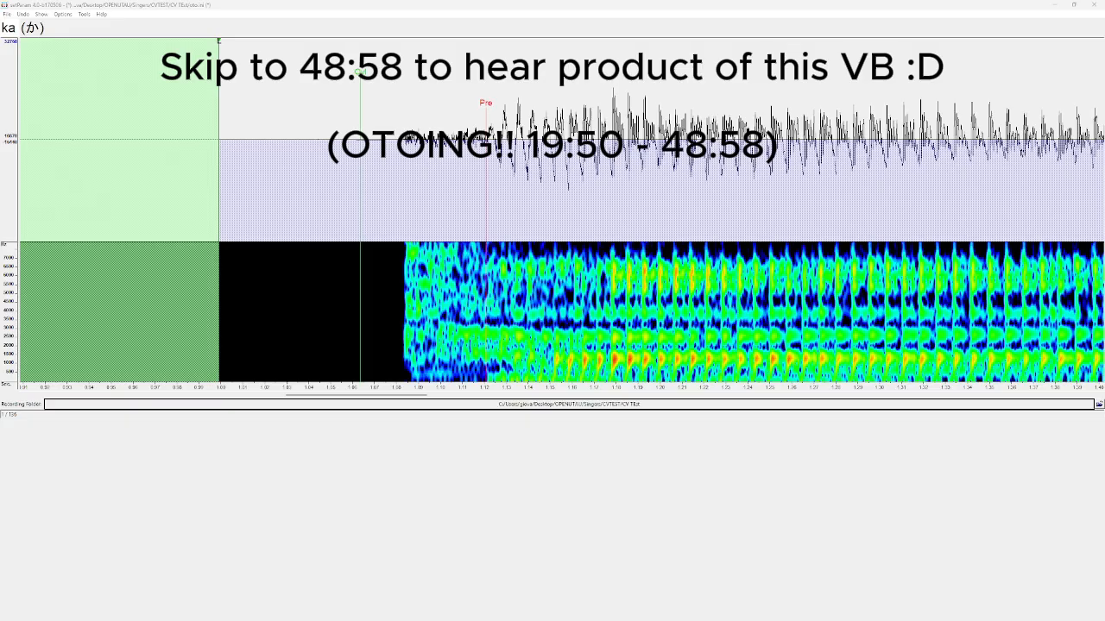
Step: Open the Windows sound options and return to setParam
key("super")
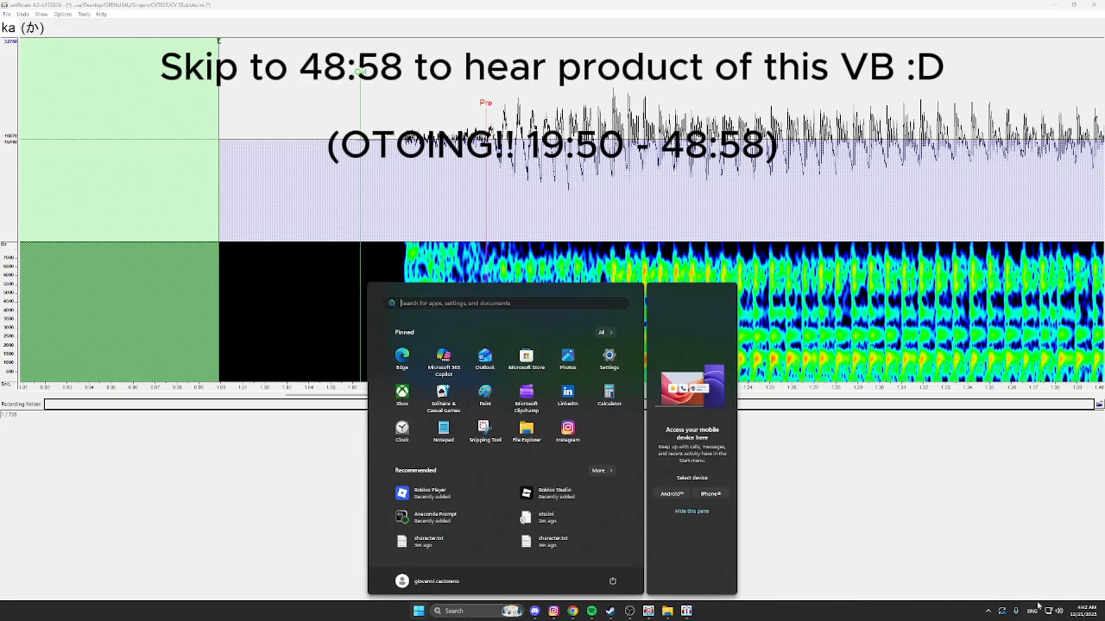
right_click(1058, 611)
left_click(1044, 574)
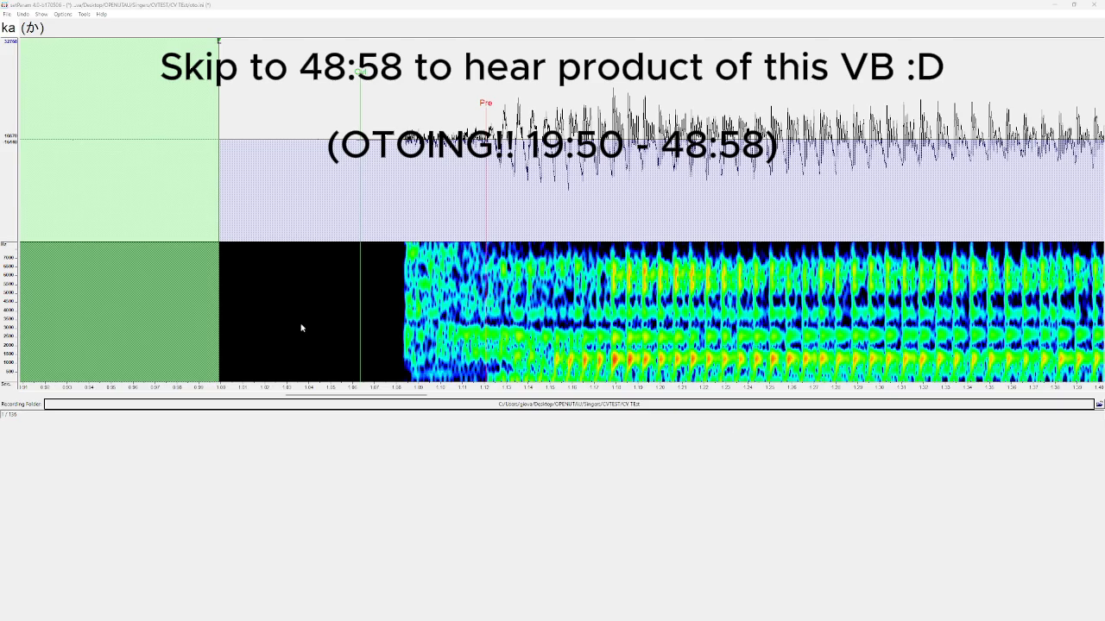
key("super")
key("super")
Step: Play back the ka sample, examine its markers against the waveform and go to the ki sample
left_click(411, 166)
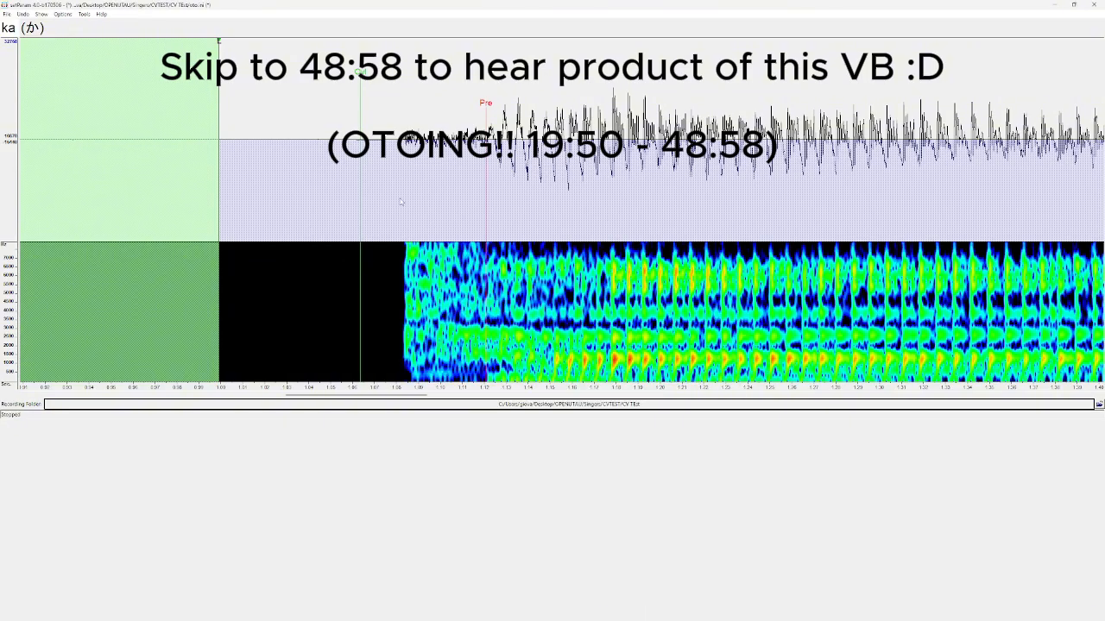
left_click(393, 202)
scroll(469, 251, "down", 4)
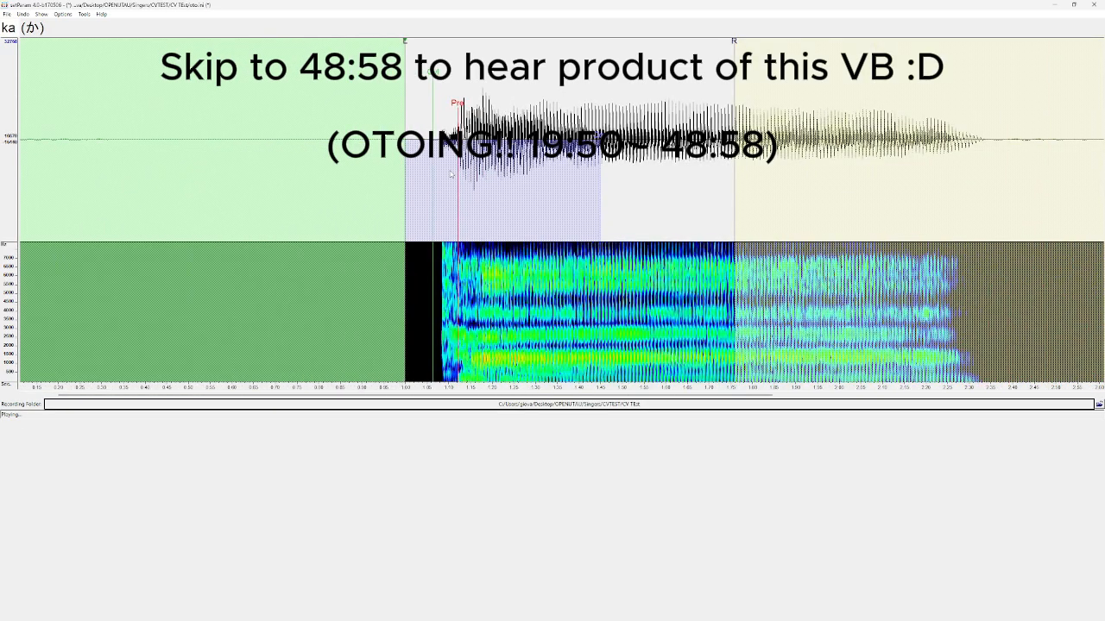
scroll(455, 175, "up", 1)
scroll(457, 174, "up", 1)
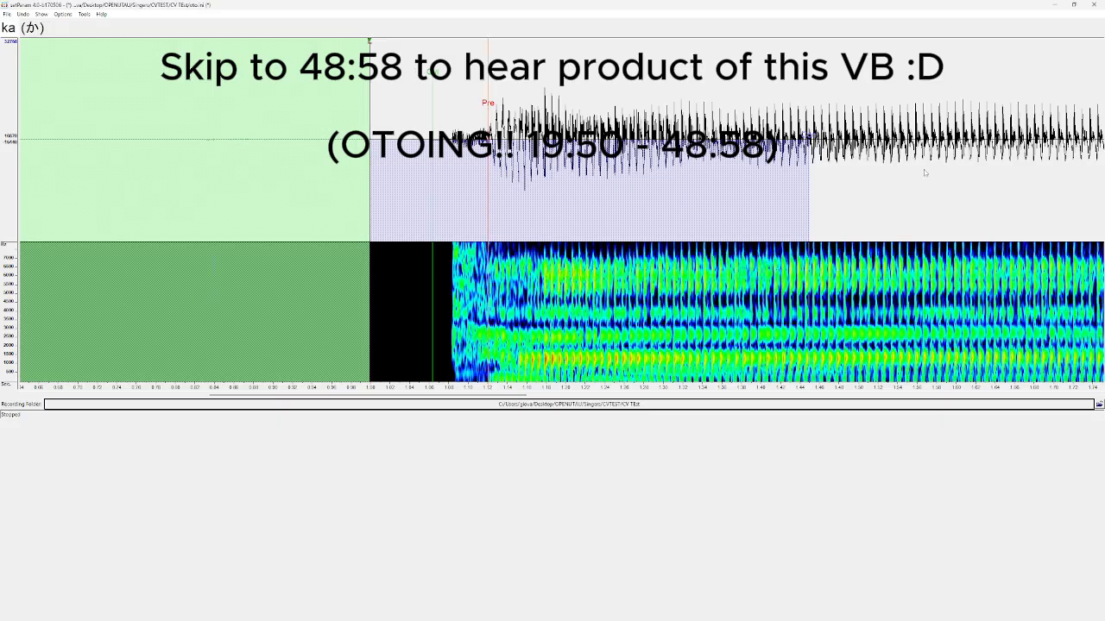
scroll(903, 186, "down", 1)
scroll(903, 185, "down", 1)
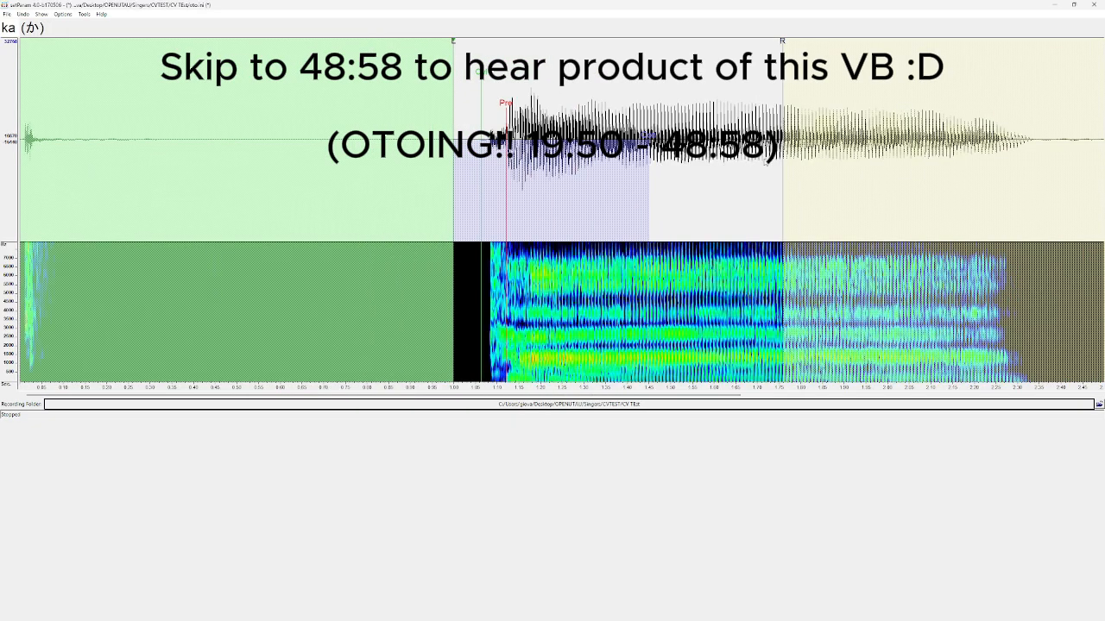
key("Down")
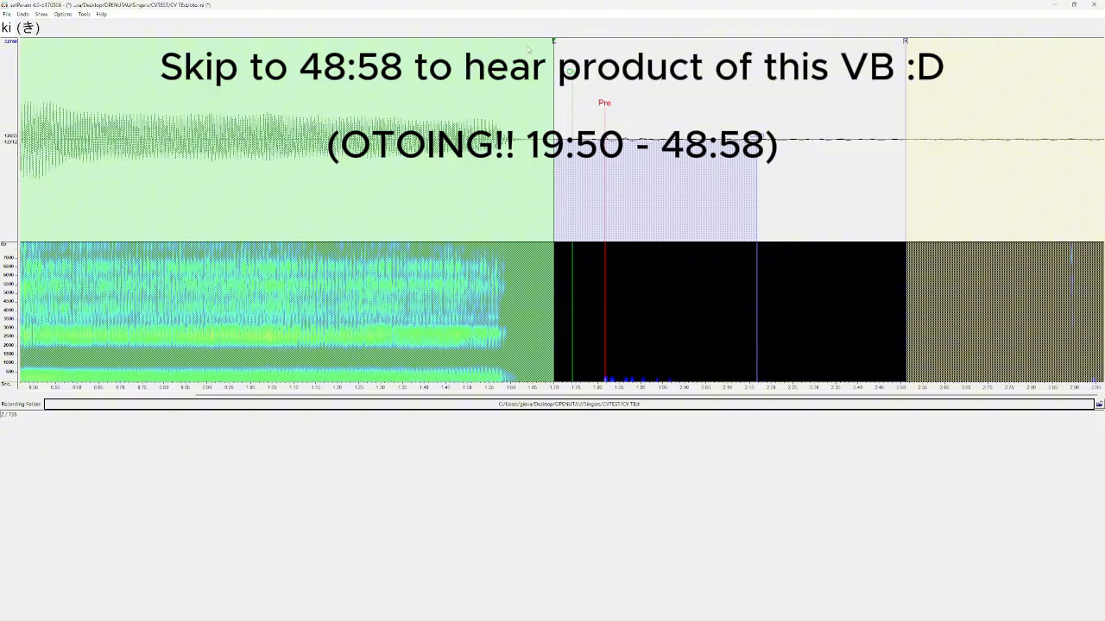
Step: Move the left blank boundary of ki to about 0.34 s, ahead of the consonant onset, and play the sample back
left_click_drag(555, 121, 49, 119)
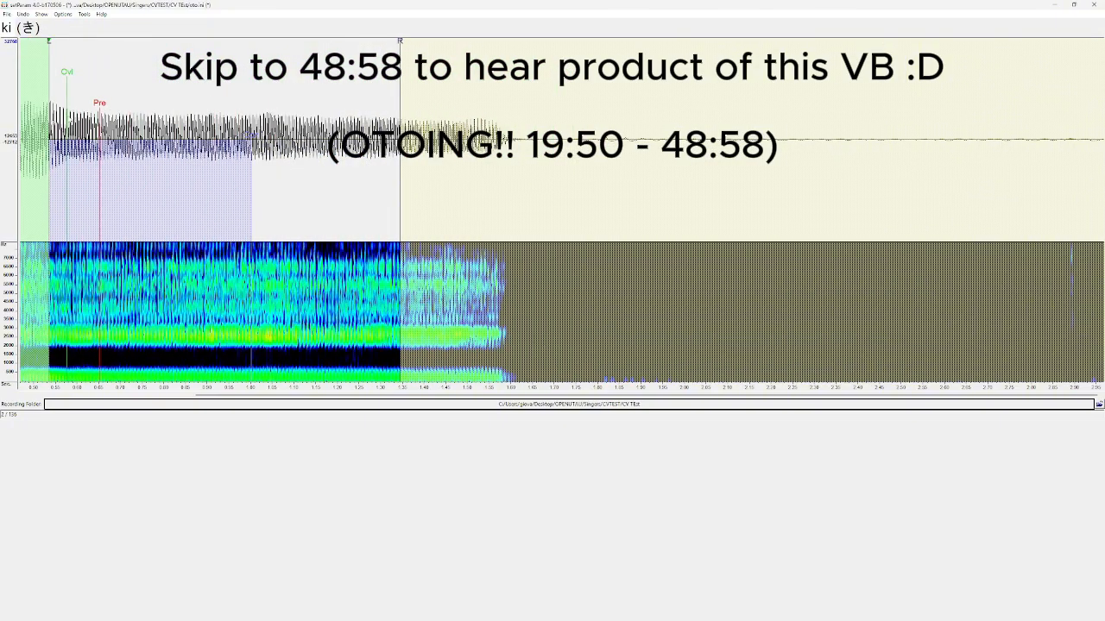
scroll(70, 120, "down", 1)
scroll(73, 122, "up", 2)
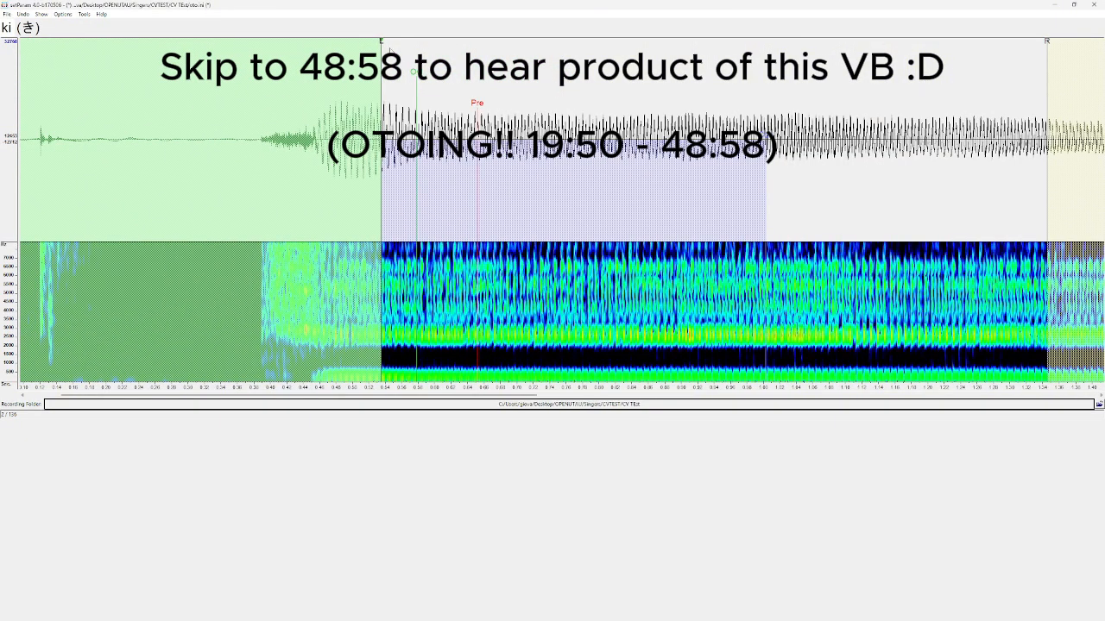
left_click_drag(381, 104, 213, 104)
scroll(233, 243, "up", 1)
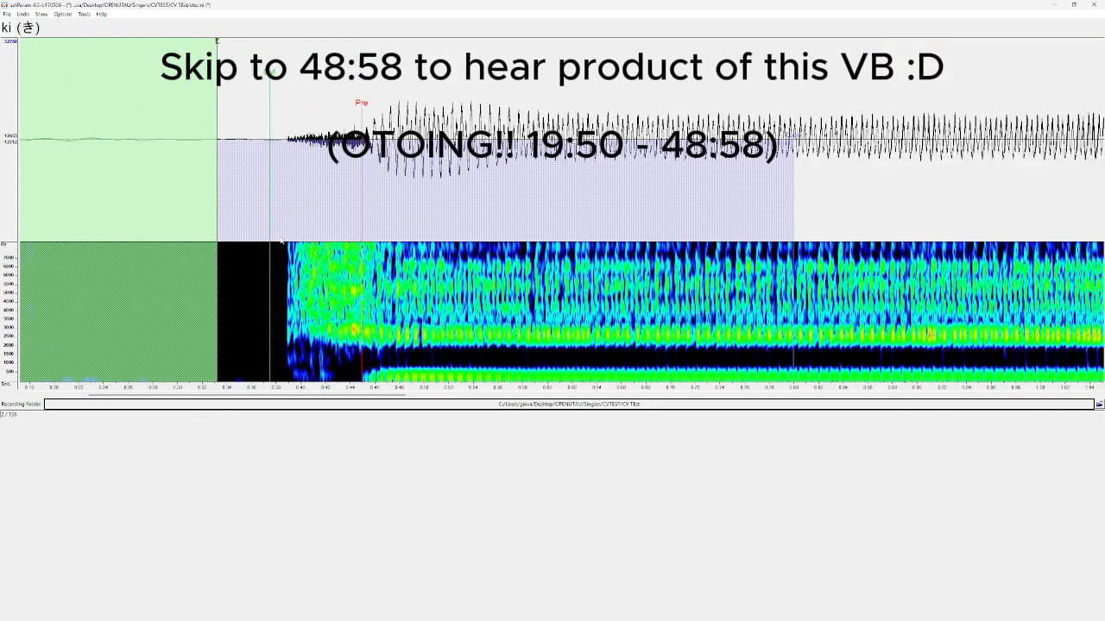
scroll(413, 231, "up", 1)
scroll(413, 345, "up", 1)
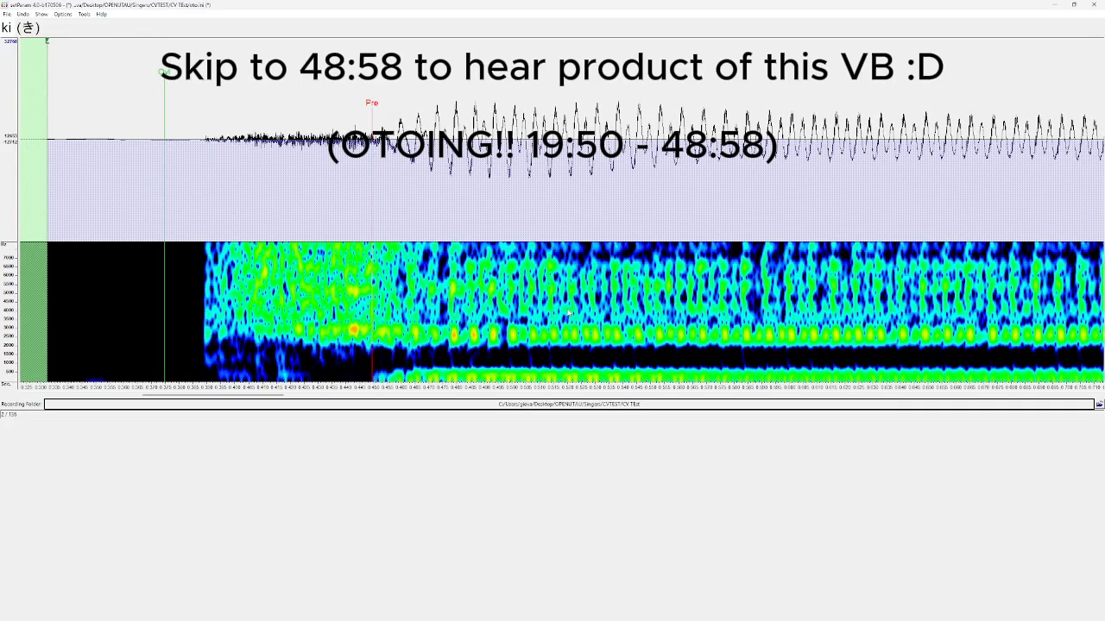
key("space")
left_click_drag(47, 40, 72, 49)
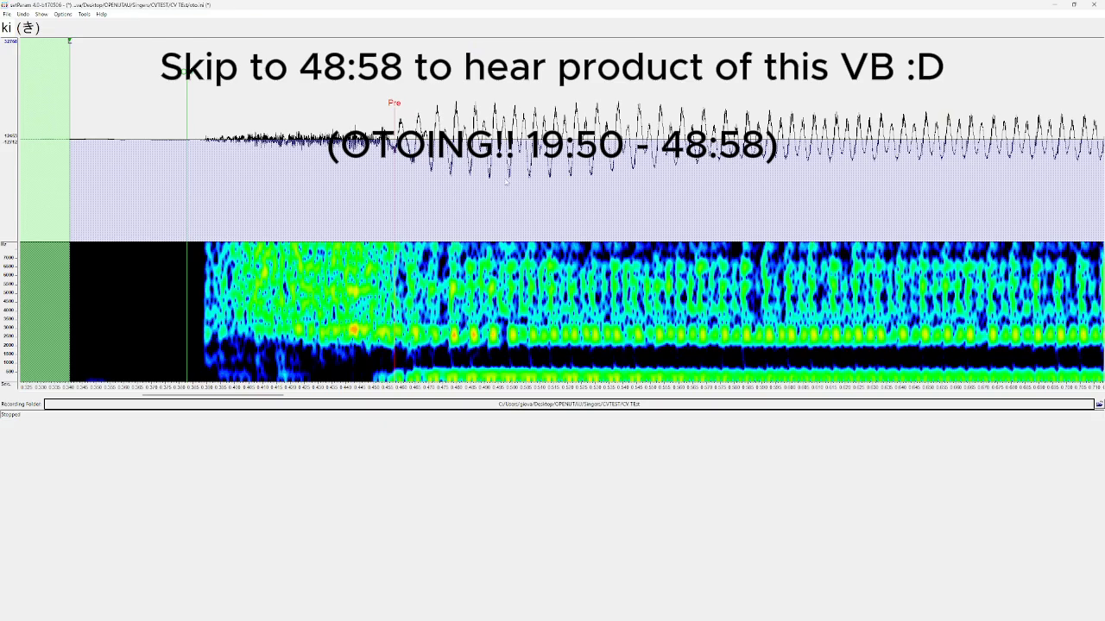
Step: Go to the ku sample and move its left blank boundary to about 0.62 s, just ahead of the consonant
key("Down")
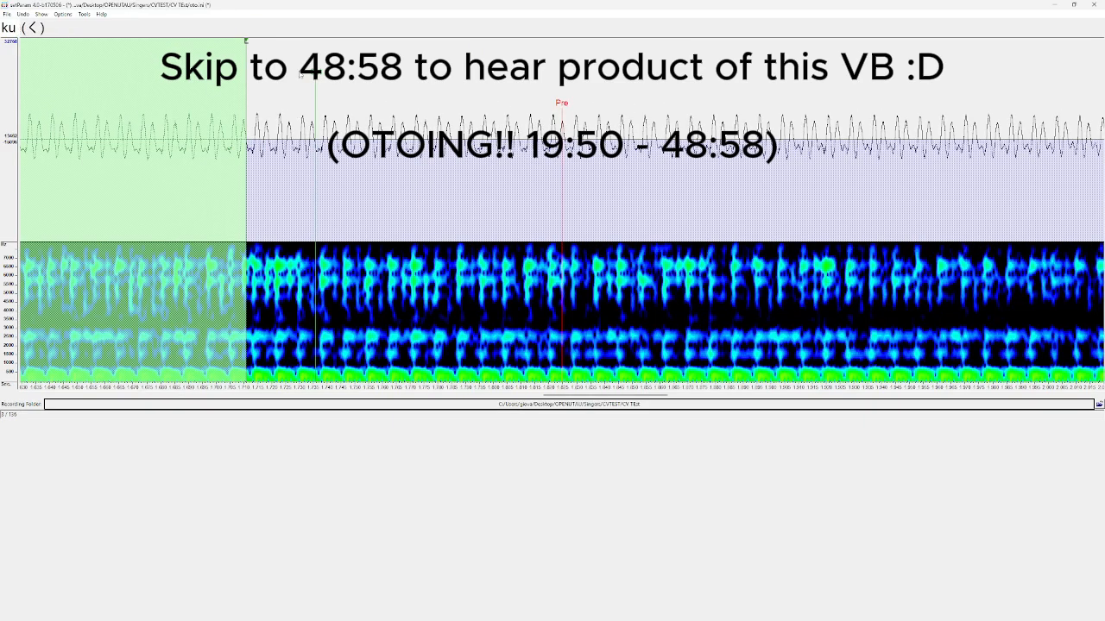
scroll(280, 79, "down", 2)
scroll(104, 128, "down", 3)
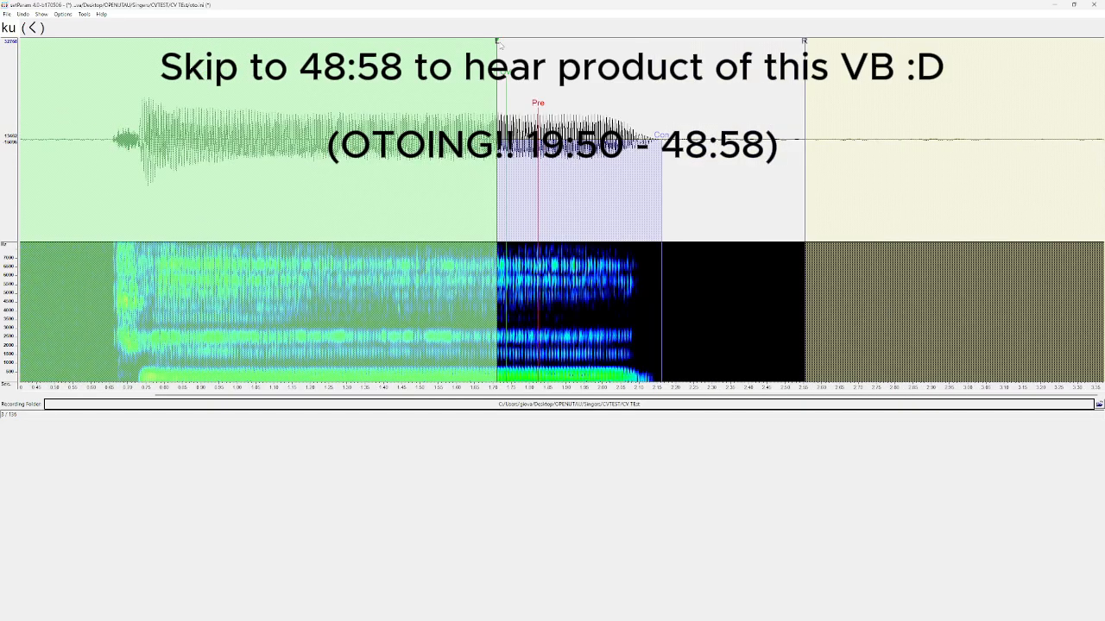
mouse_move(489, 49)
left_mouse_down()
mouse_move(98, 113)
mouse_move(98, 130)
left_mouse_up()
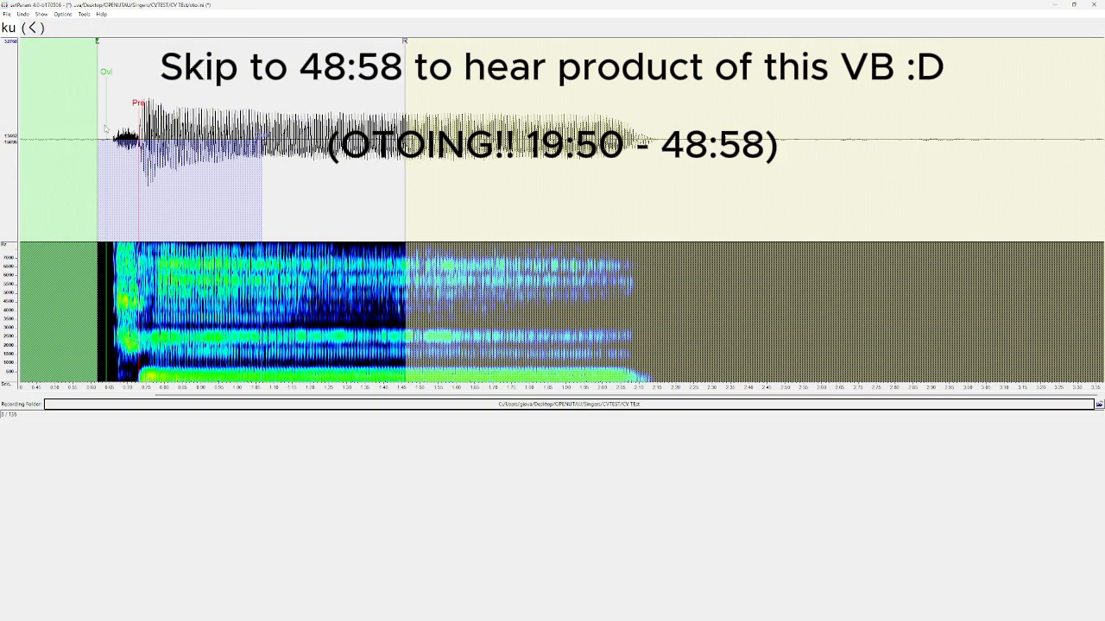
Step: Set the left blank boundary of ke to about 0.60 s with its overlap at about 0.66 s, and that of ko to about 0.32 s
key("Down")
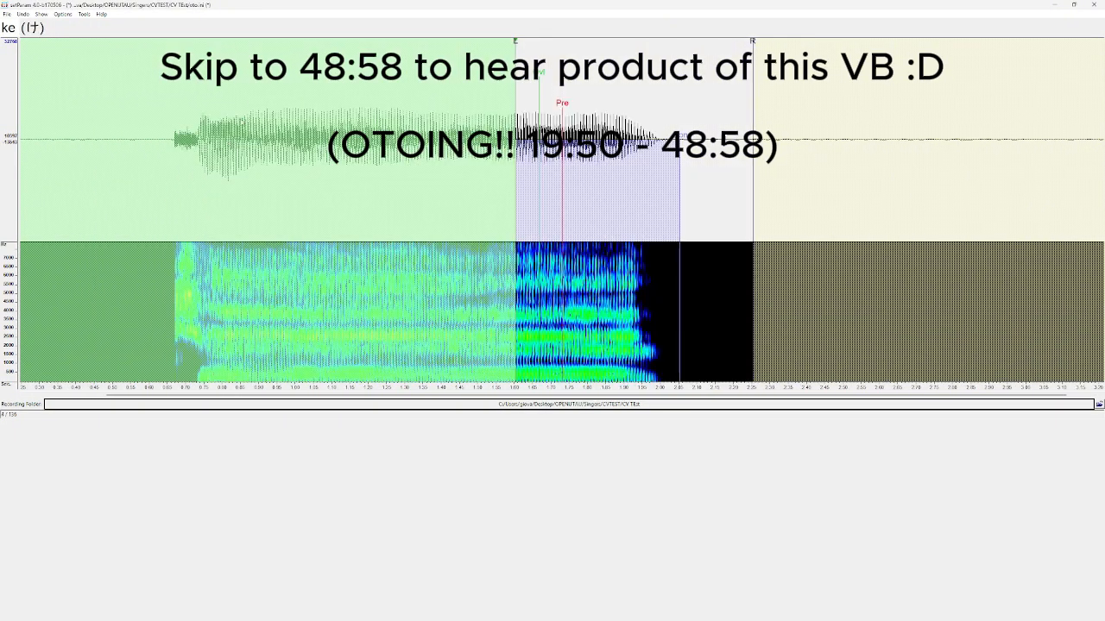
mouse_move(134, 158)
left_mouse_down()
mouse_move(115, 160)
mouse_move(153, 164)
left_mouse_up()
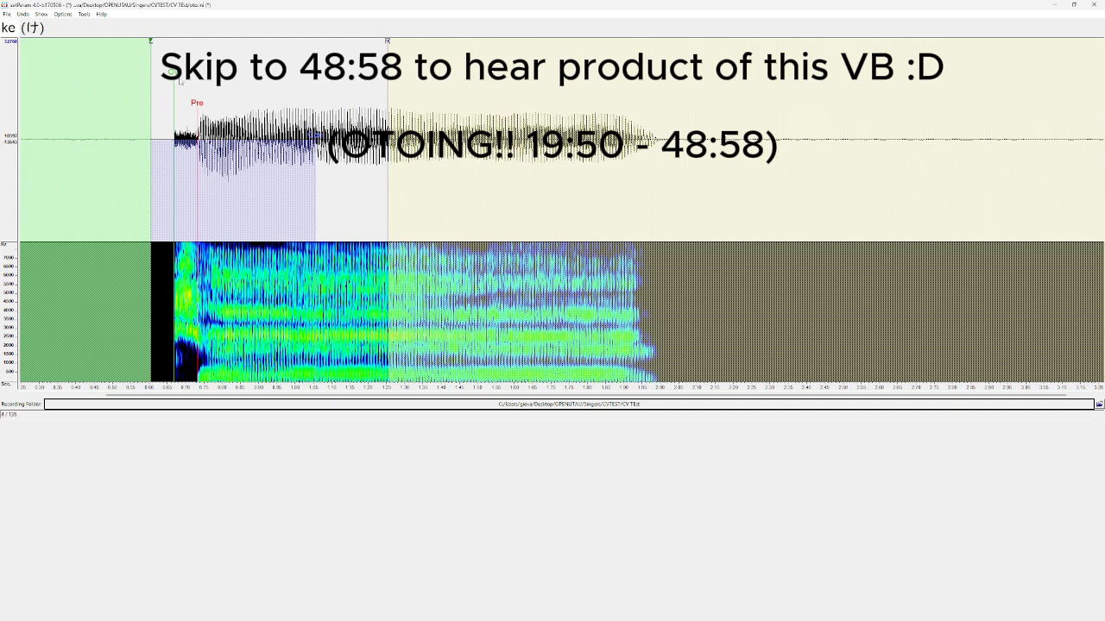
left_click_drag(174, 75, 172, 74)
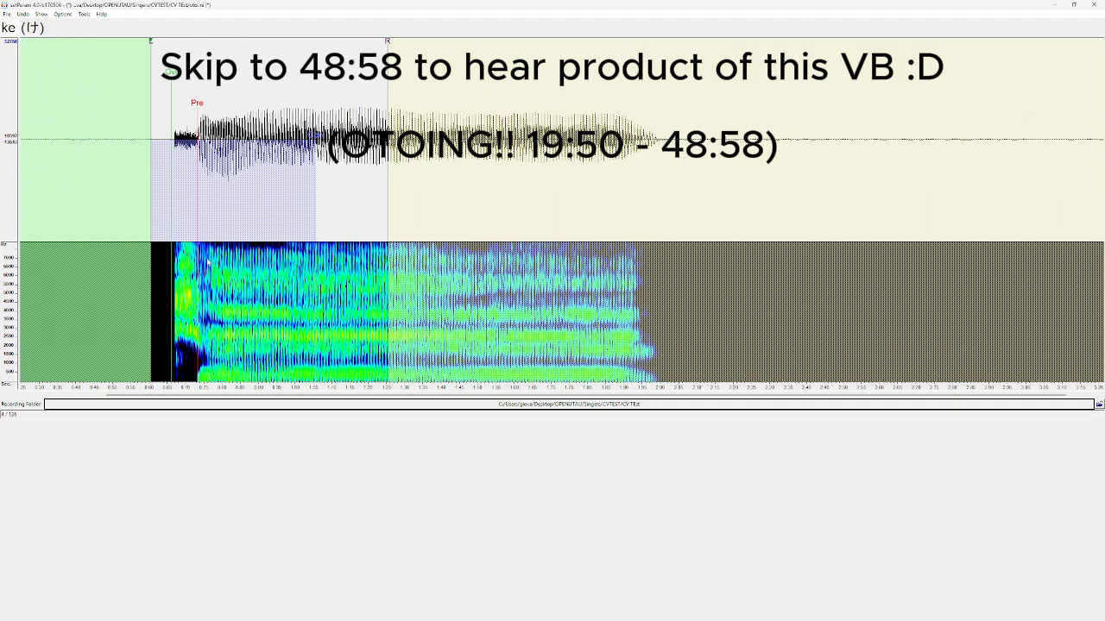
key("Down")
left_click_drag(661, 42, 138, 134)
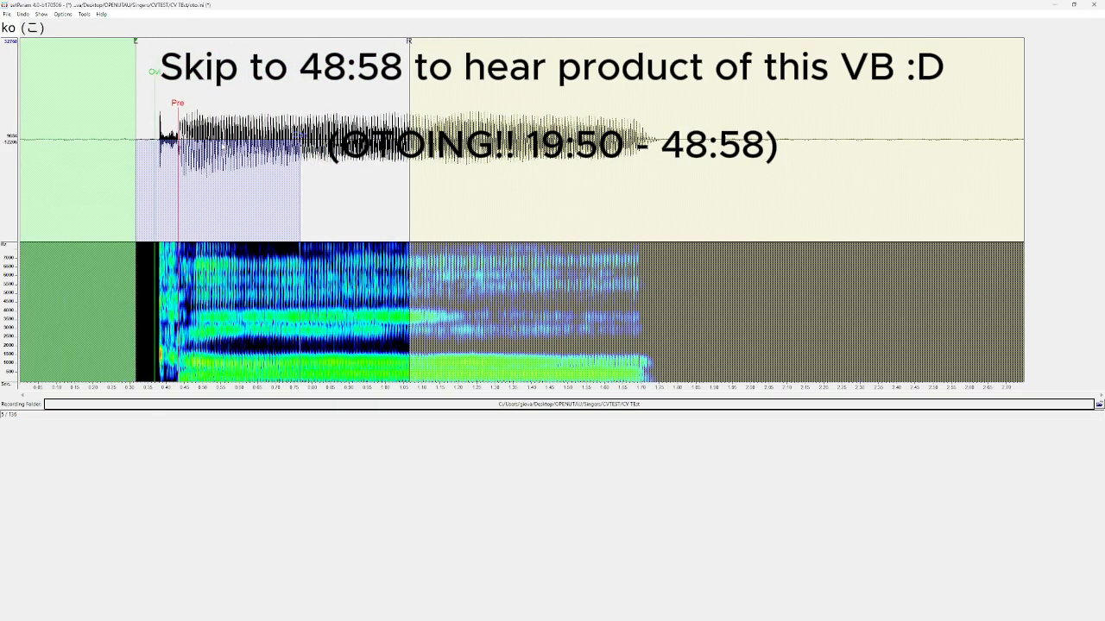
Step: Go to the kya sample and move its left blank boundary to about 0.63 s, at the consonant onset
key("Down")
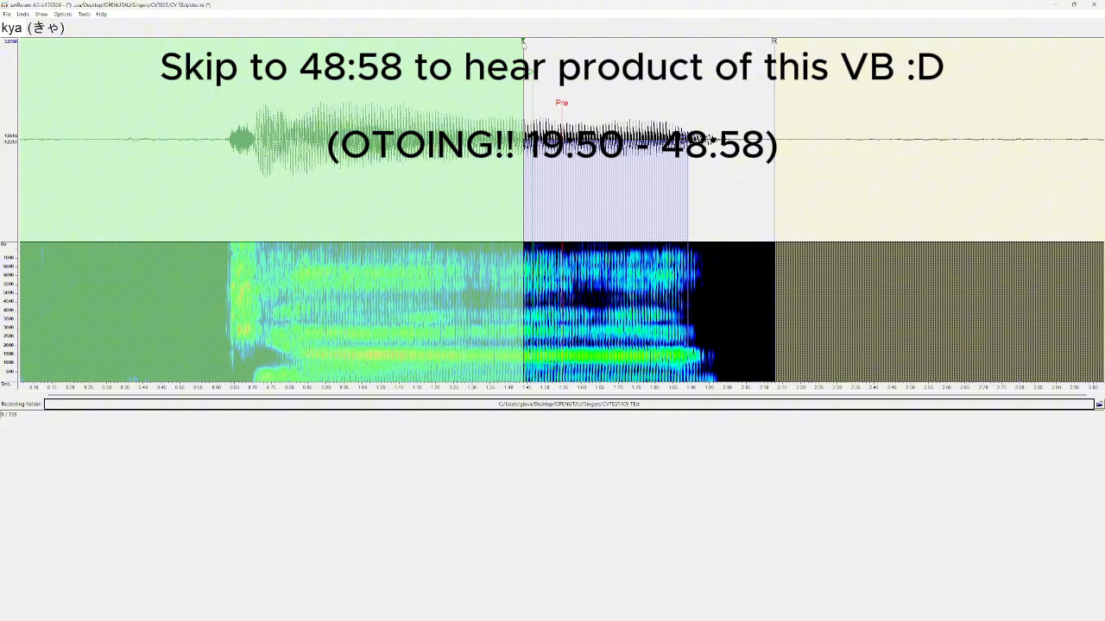
left_click_drag(522, 41, 377, 75)
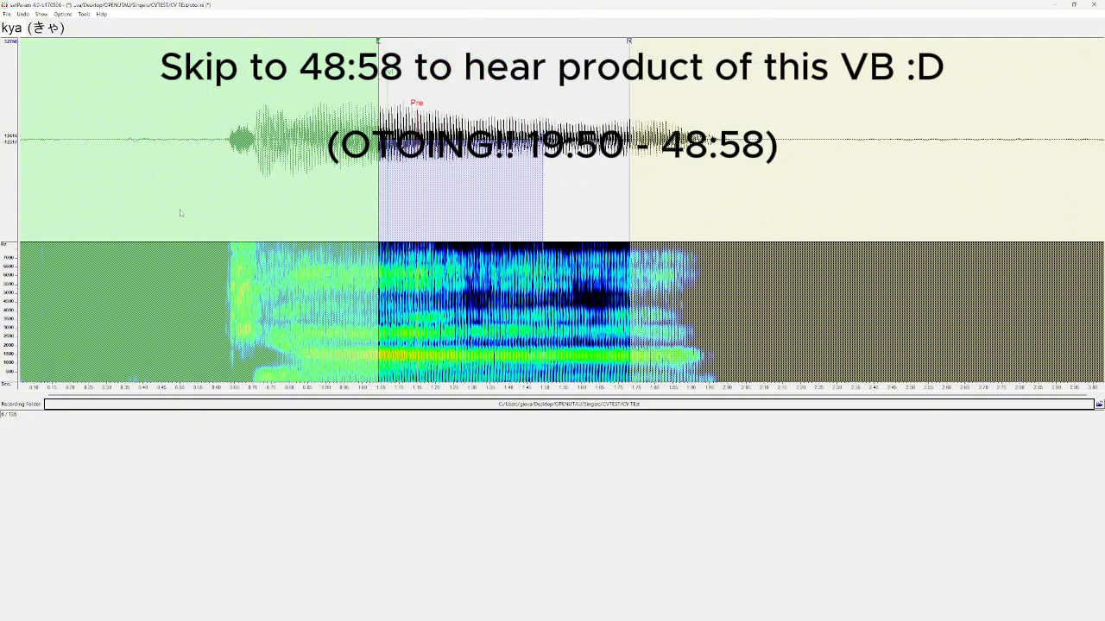
scroll(178, 213, "up", 1)
mouse_move(488, 40)
left_mouse_down()
mouse_move(481, 52)
mouse_move(263, 95)
left_mouse_up()
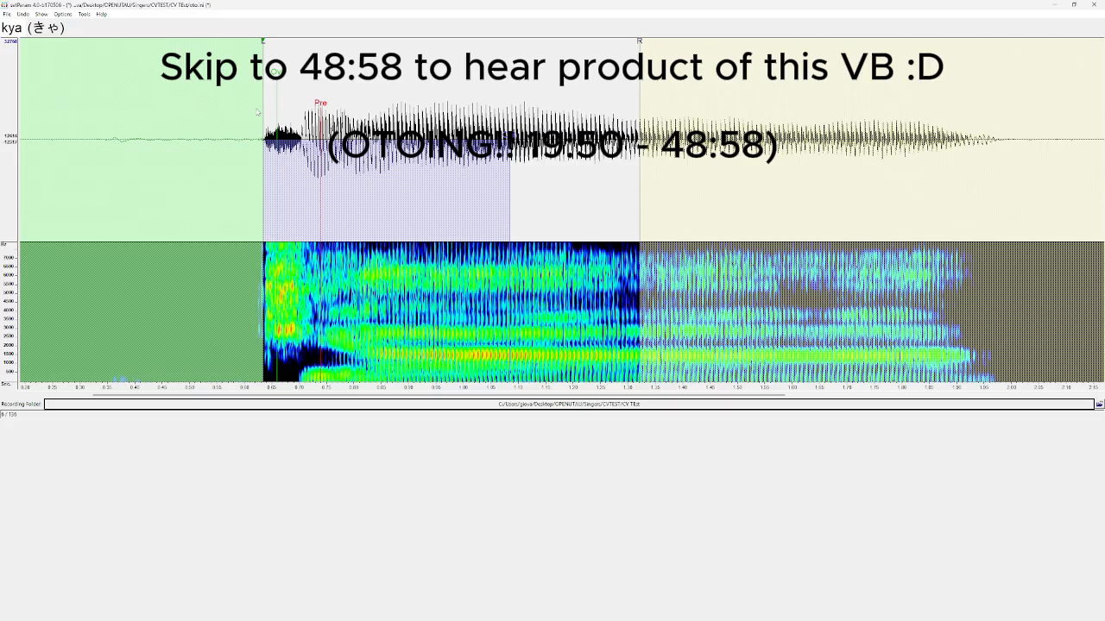
scroll(241, 136, "up", 2)
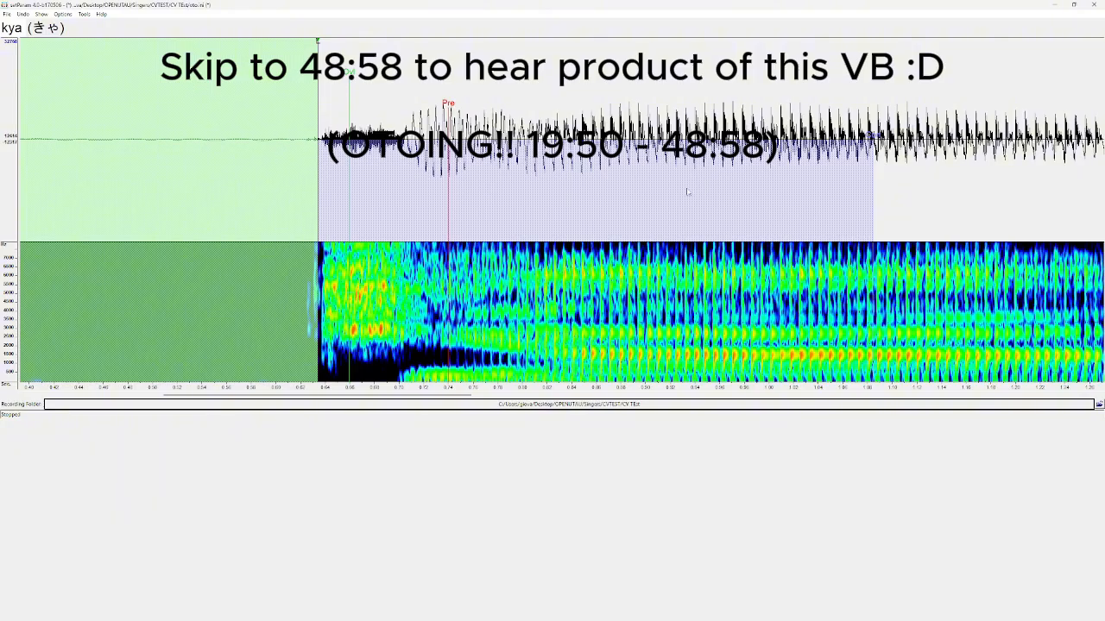
scroll(602, 193, "down", 1)
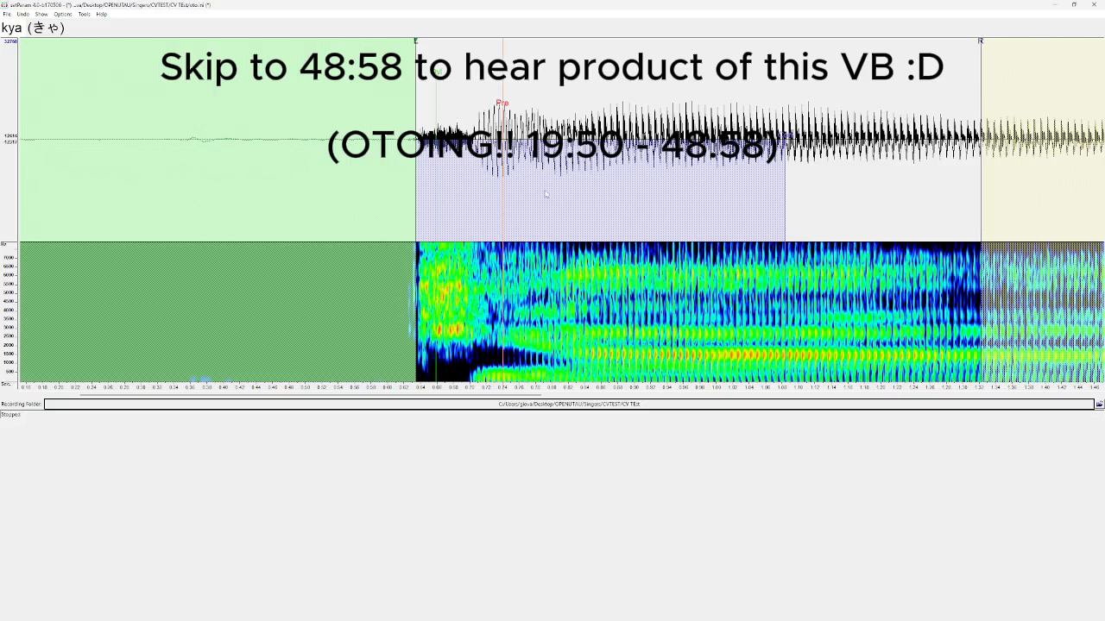
Step: Go to the kyu sample and move its left blank boundary to about 0.48 s, at the start of the consonant
key("Down")
scroll(336, 104, "down", 2)
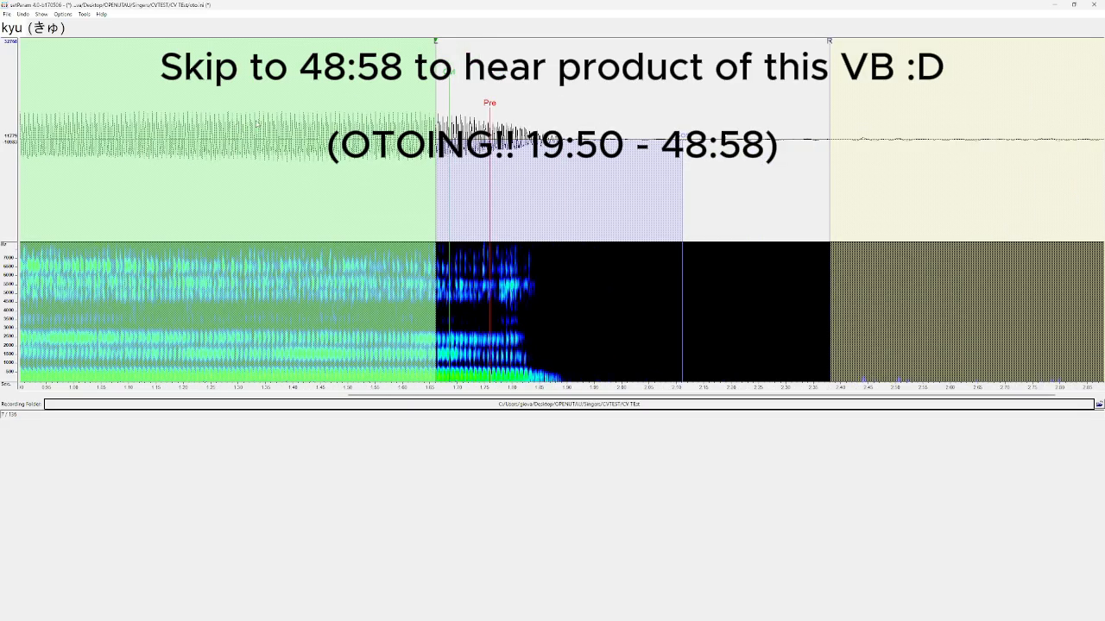
mouse_move(614, 43)
left_mouse_down()
mouse_move(512, 78)
mouse_move(234, 121)
mouse_move(183, 154)
left_mouse_up()
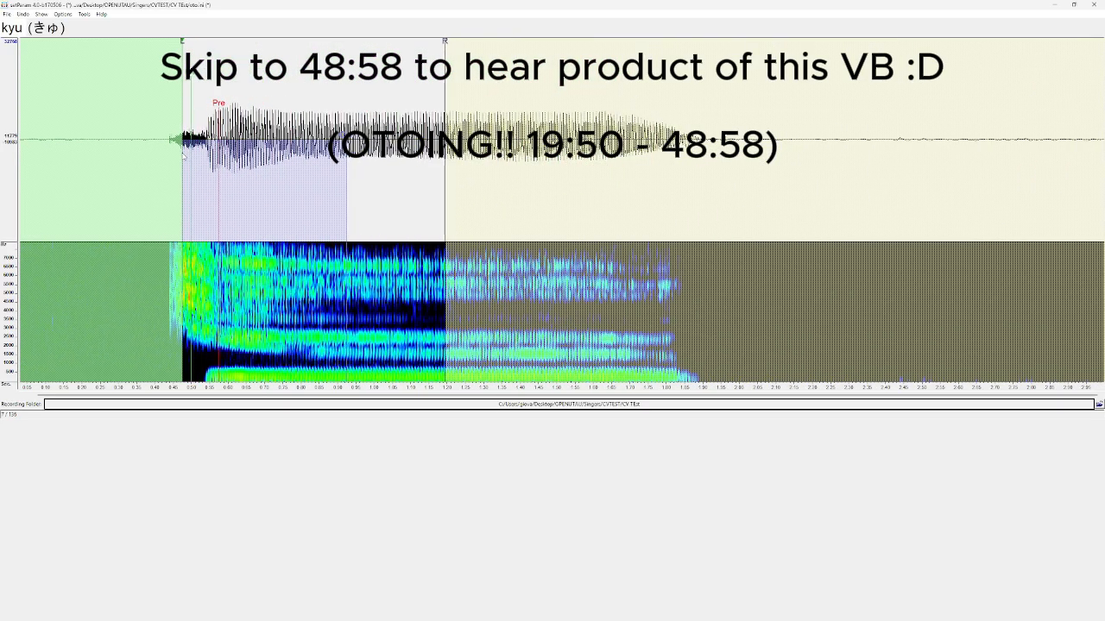
Step: Move the left blank boundary of kye to about 0.38 s and that of kyo to about 0.36 s
key("Down")
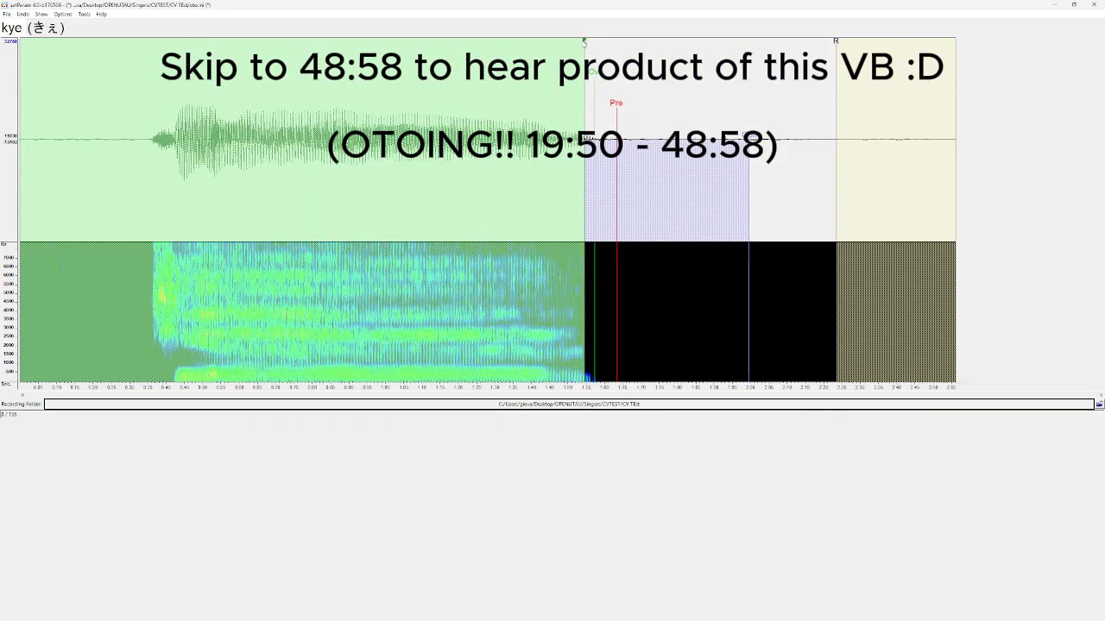
left_click_drag(584, 42, 158, 42)
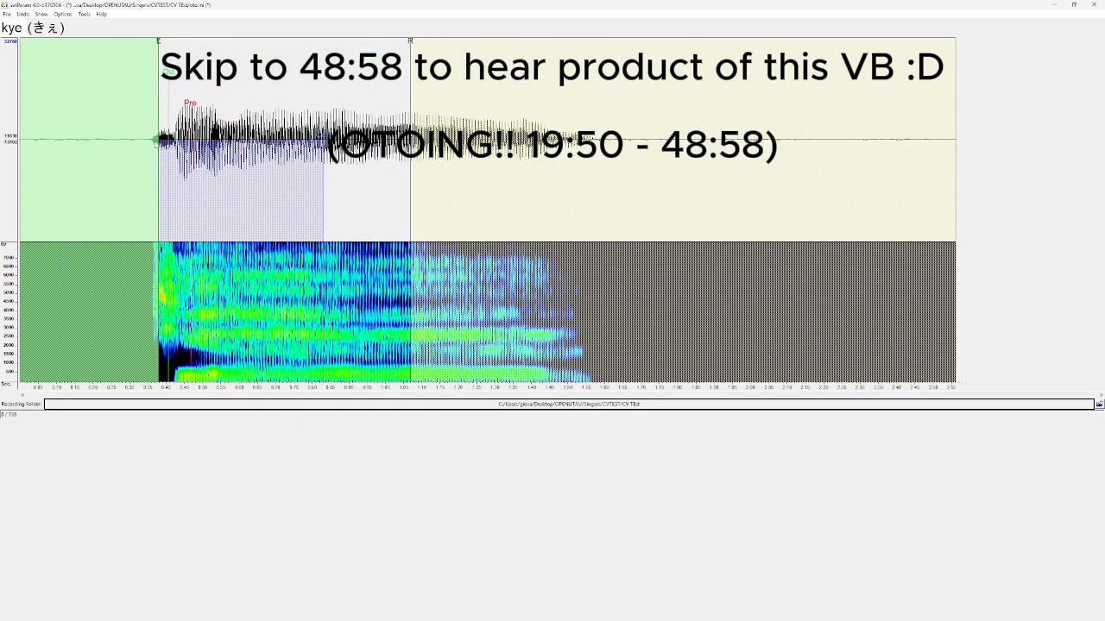
key("Down")
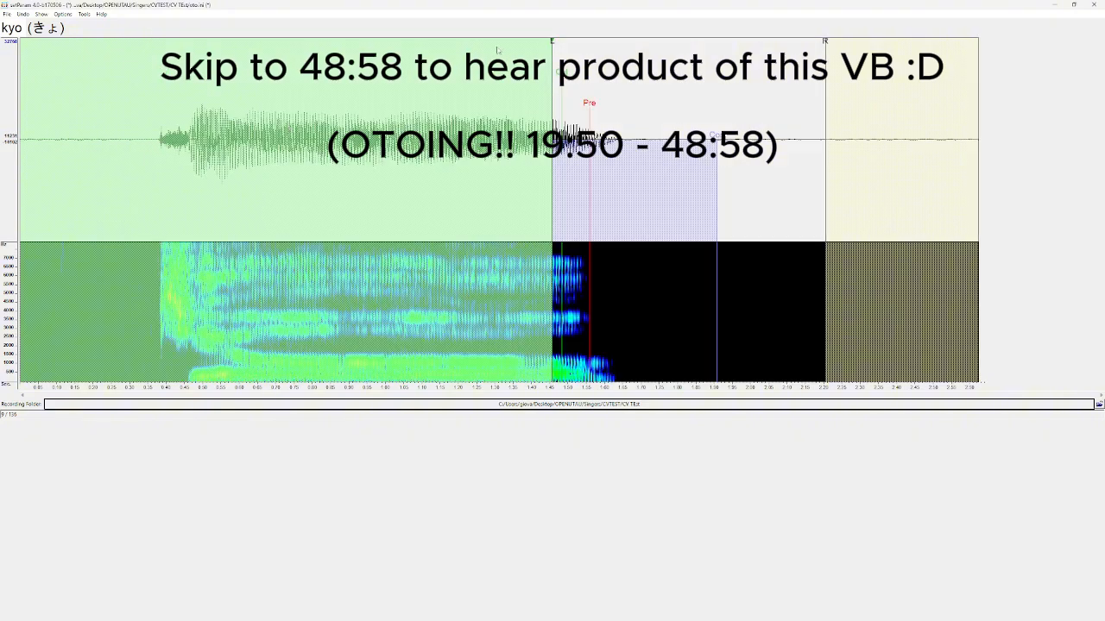
mouse_move(556, 43)
left_mouse_down()
mouse_move(521, 69)
mouse_move(164, 113)
mouse_move(174, 128)
mouse_move(151, 128)
left_mouse_up()
Step: Go to the ga sample and move its left blank boundary to about 0.42 s, ahead of the consonant onset
key("Down")
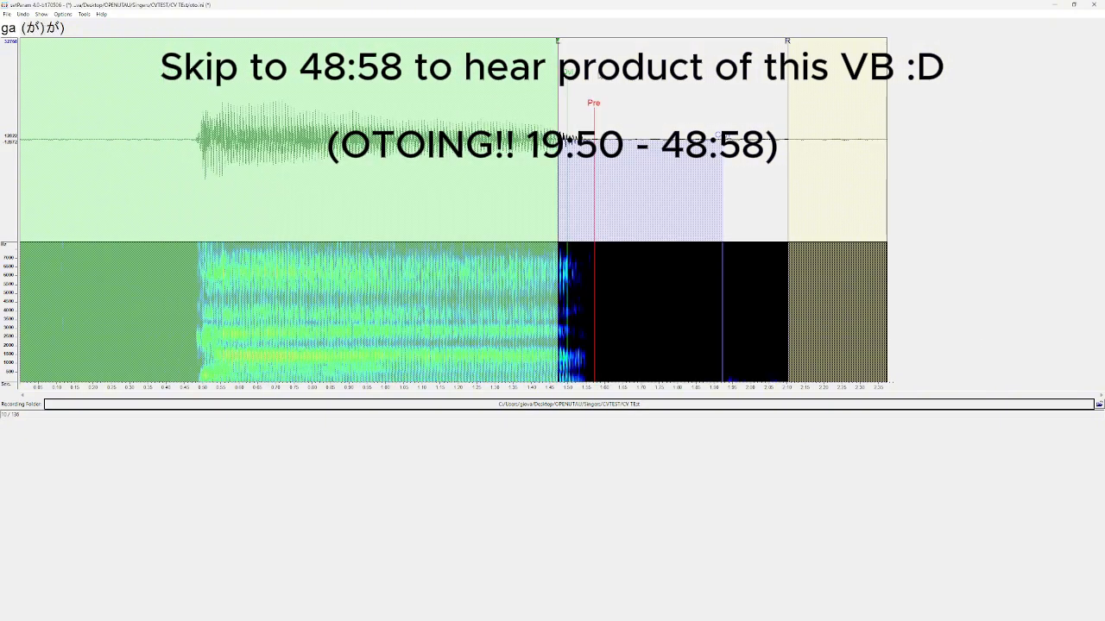
left_click_drag(559, 69, 178, 74)
scroll(167, 170, "up", 1)
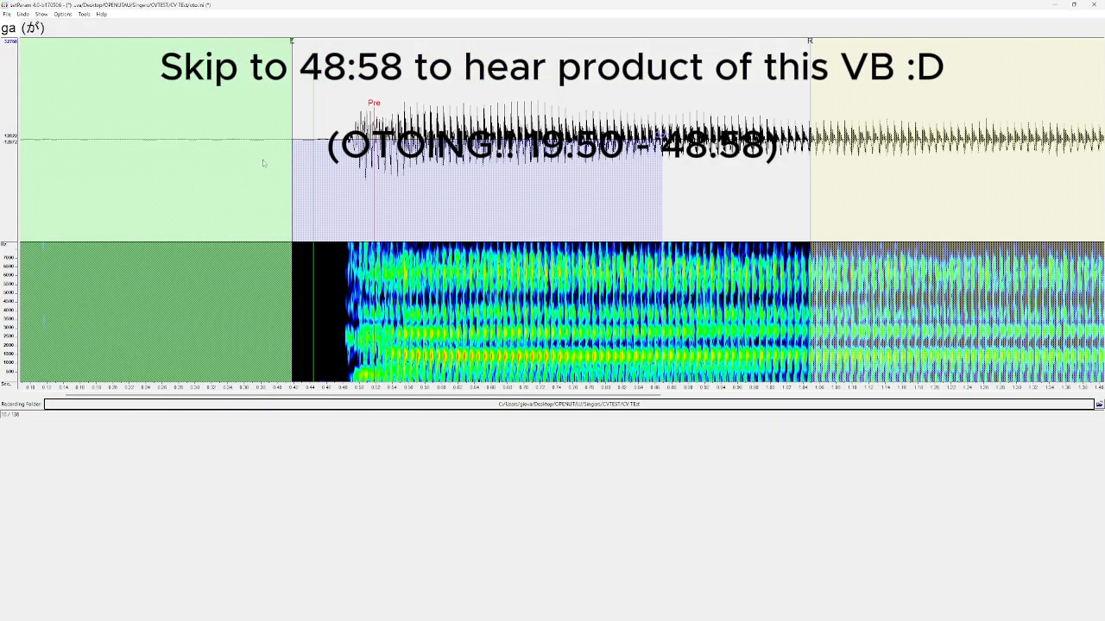
scroll(262, 159, "up", 1)
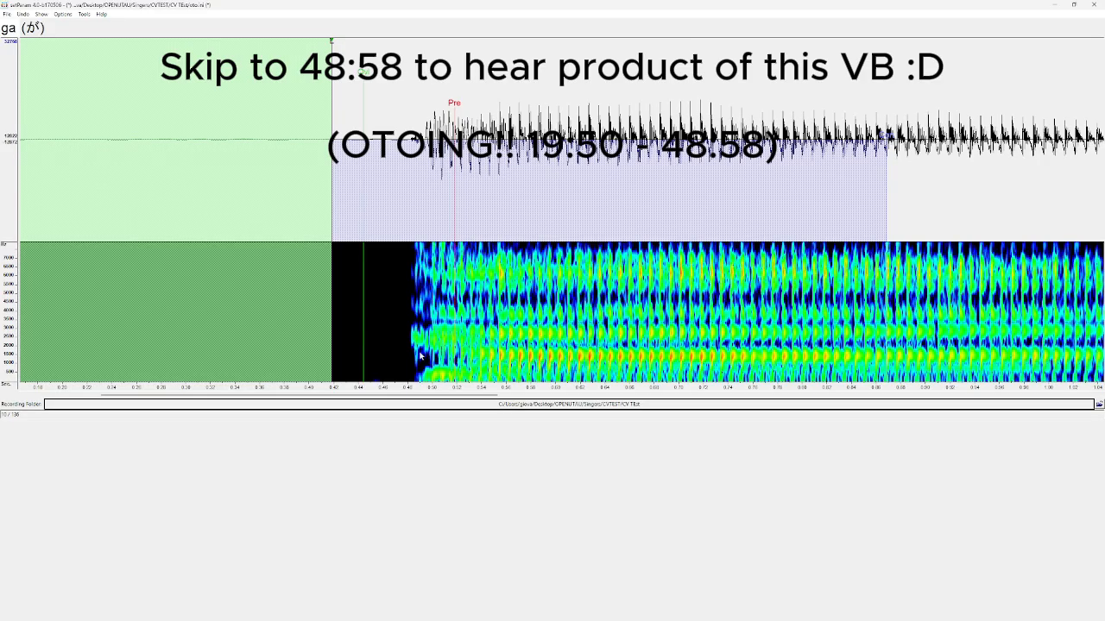
scroll(458, 341, "up", 1)
scroll(461, 336, "up", 1)
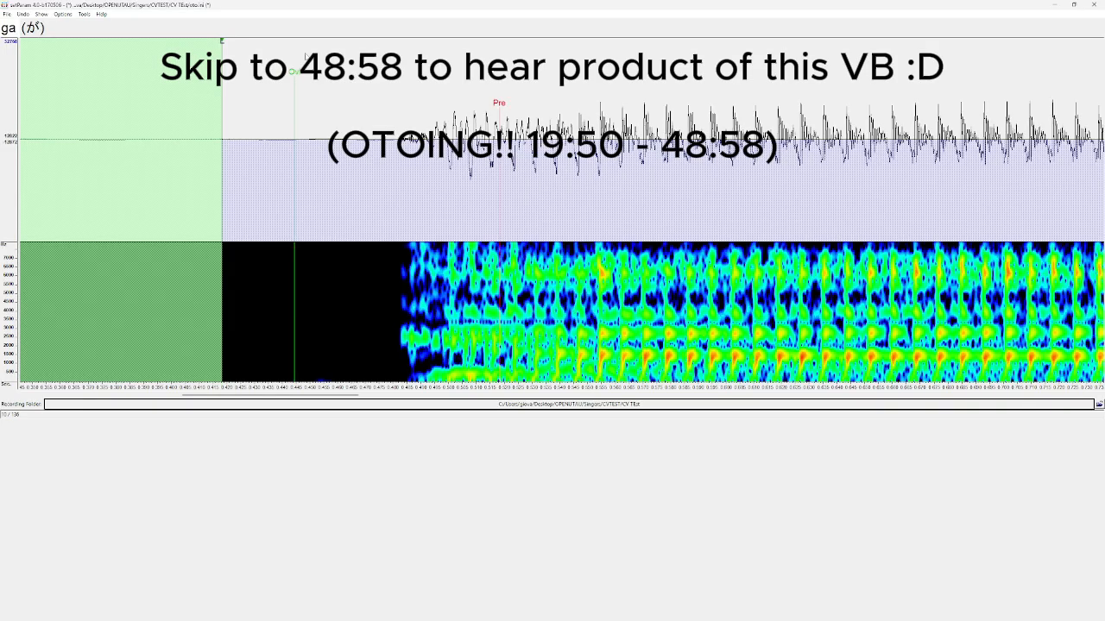
Step: Fine-tune the left blank boundary of ga to about 0.405 s, playing the sample to check it
left_click_drag(222, 41, 168, 42)
key("space")
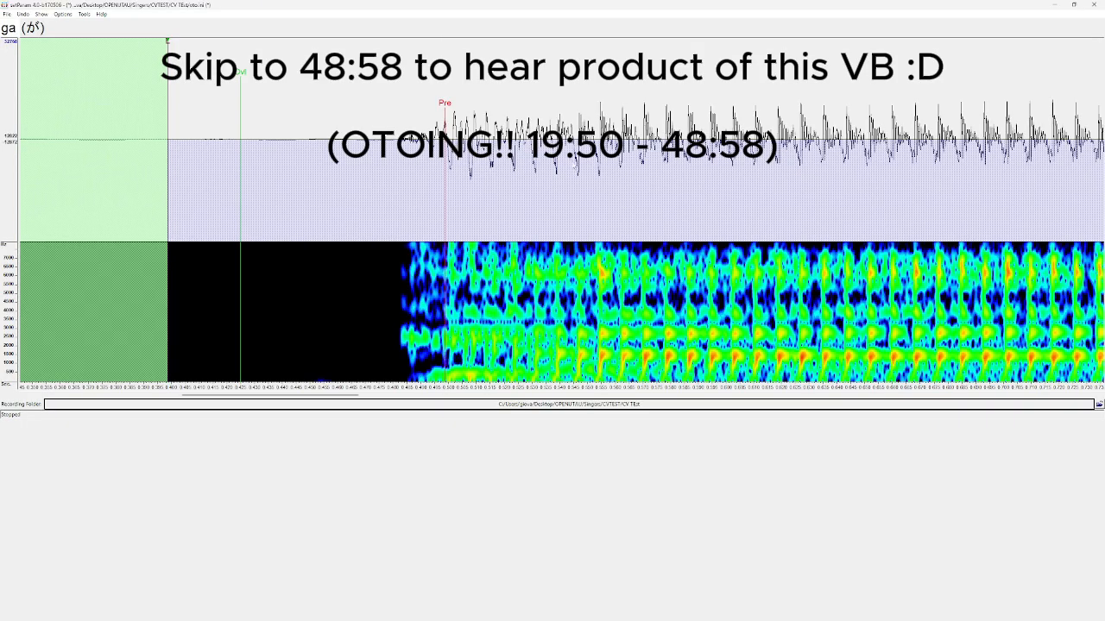
scroll(805, 159, "down", 2)
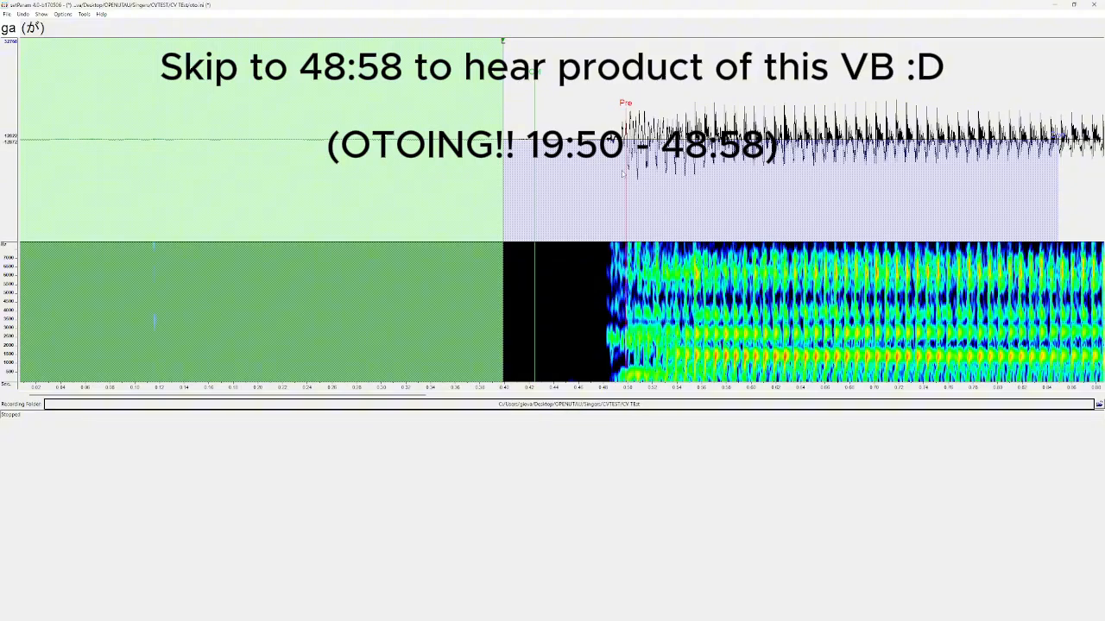
scroll(610, 138, "up", 1)
scroll(680, 183, "up", 1)
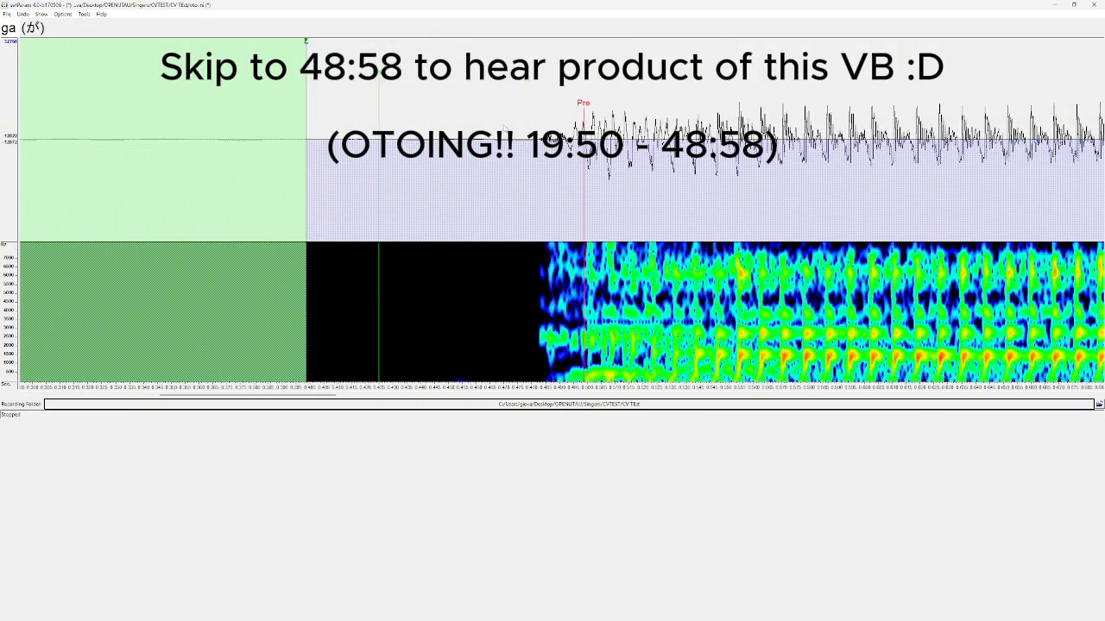
left_click_drag(306, 43, 326, 45)
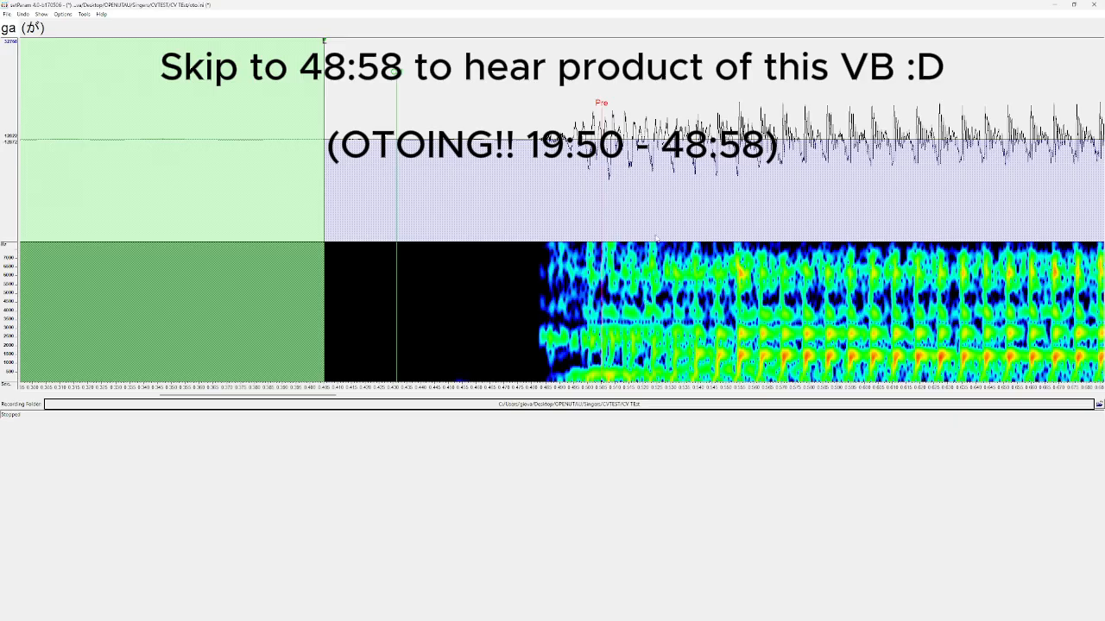
scroll(656, 238, "down", 3)
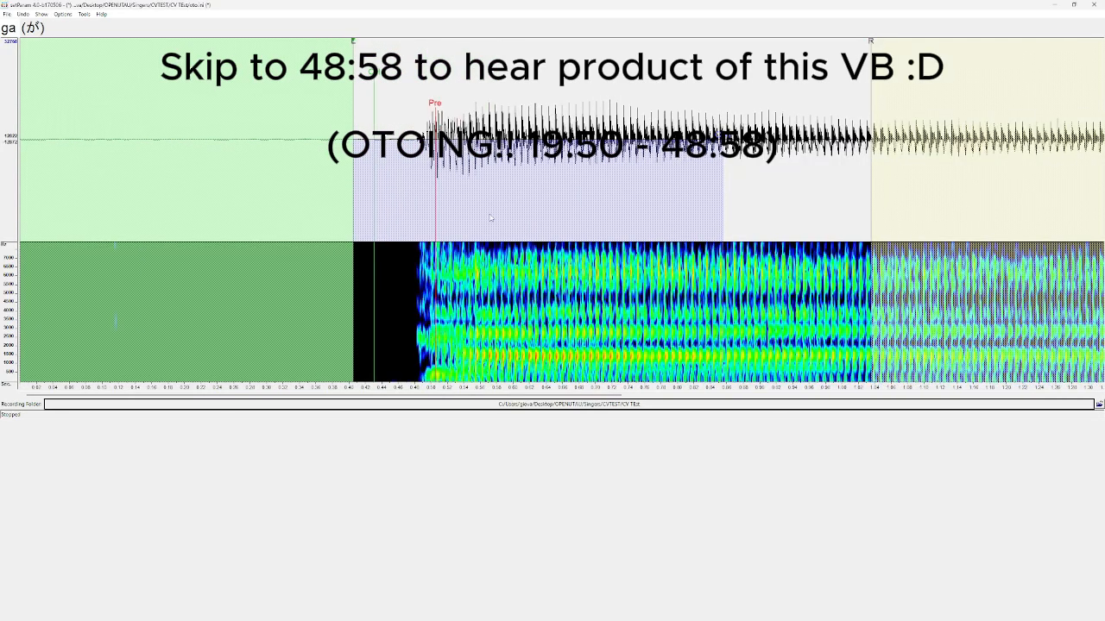
Step: Go to the gi sample and move its left blank boundary to about 0.40 s, placing the preutterance at about 0.50 s
key("Down")
left_click_drag(479, 41, 52, 40)
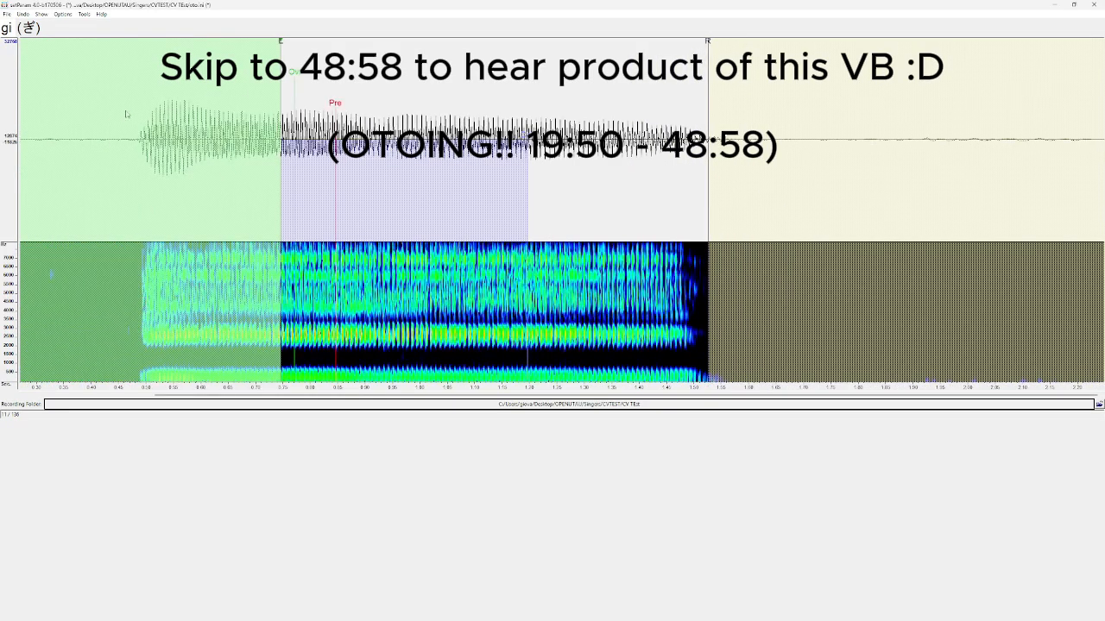
left_click_drag(281, 45, 97, 181)
scroll(156, 215, "up", 2)
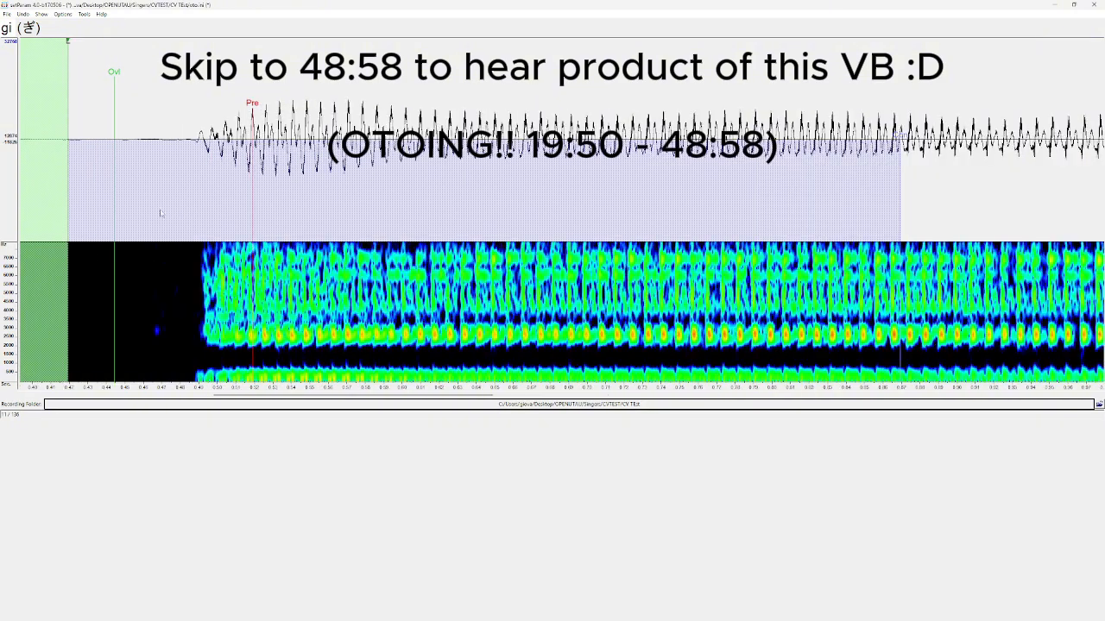
left_click(29, 45)
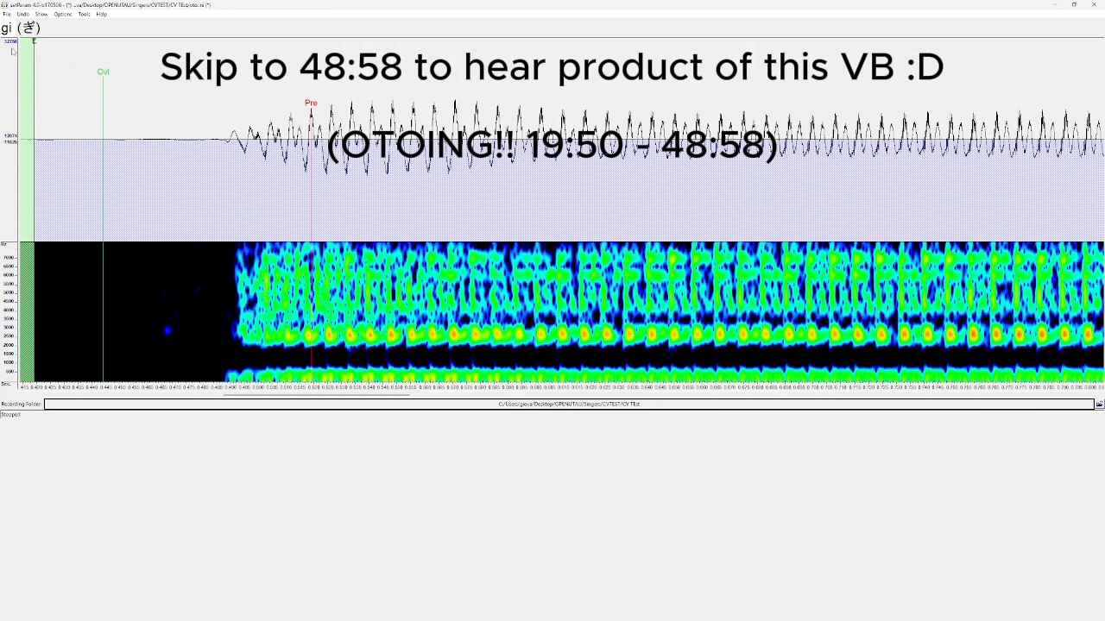
left_click_drag(35, 45, 2, 45)
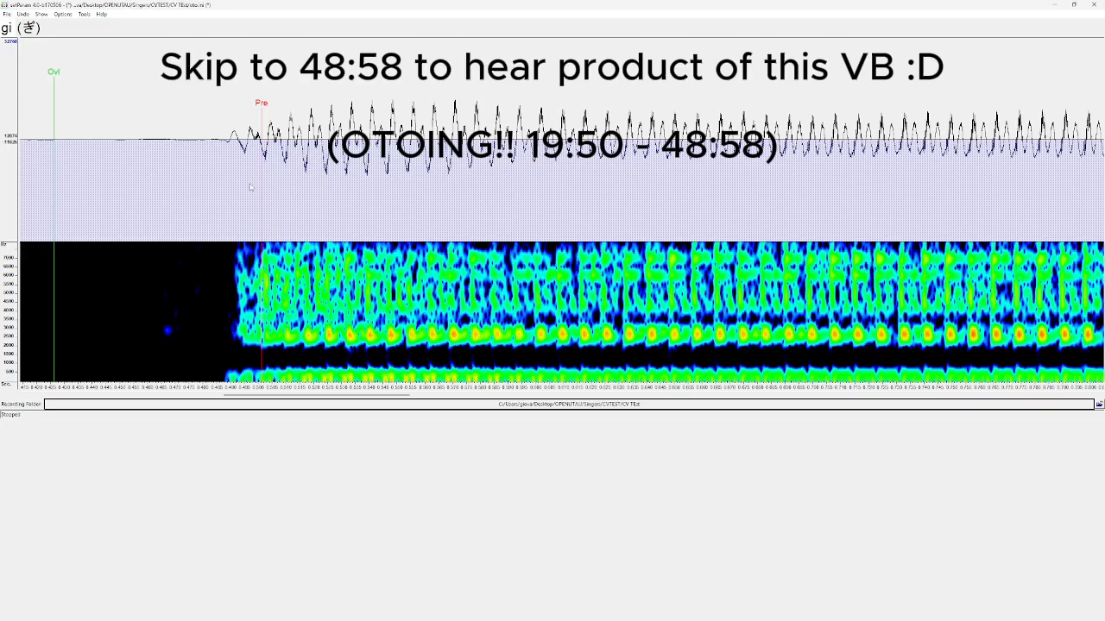
Step: Move the left blank boundary of the gi sample to about 0.44 s and its preutterance to about 0.505 s
scroll(248, 187, "down", 1)
scroll(173, 186, "down", 1)
scroll(121, 181, "down", 1)
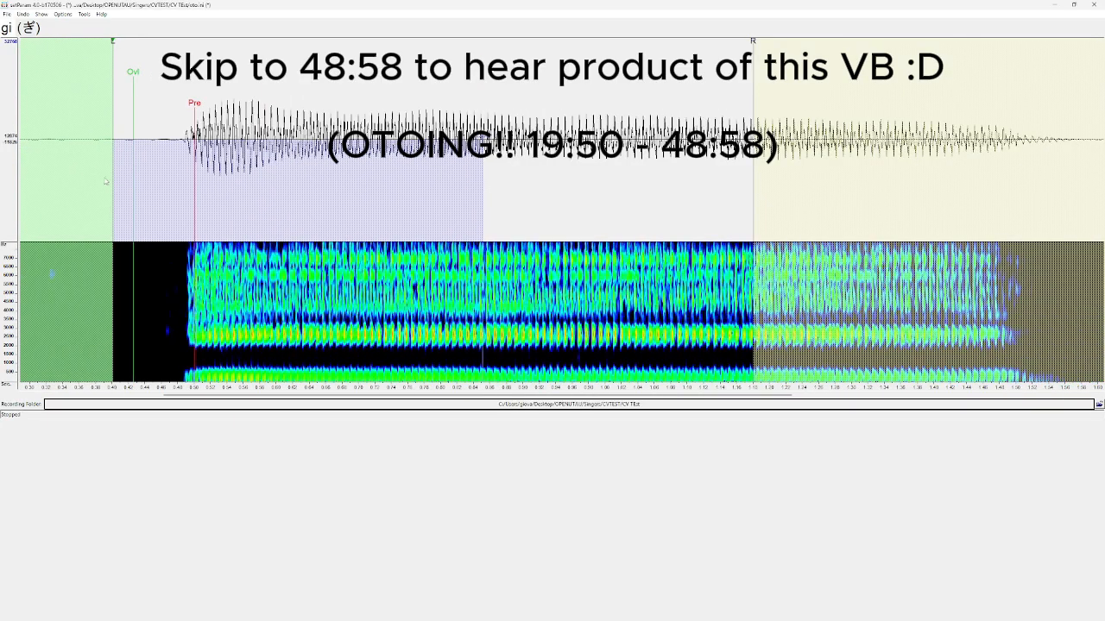
scroll(129, 180, "up", 1)
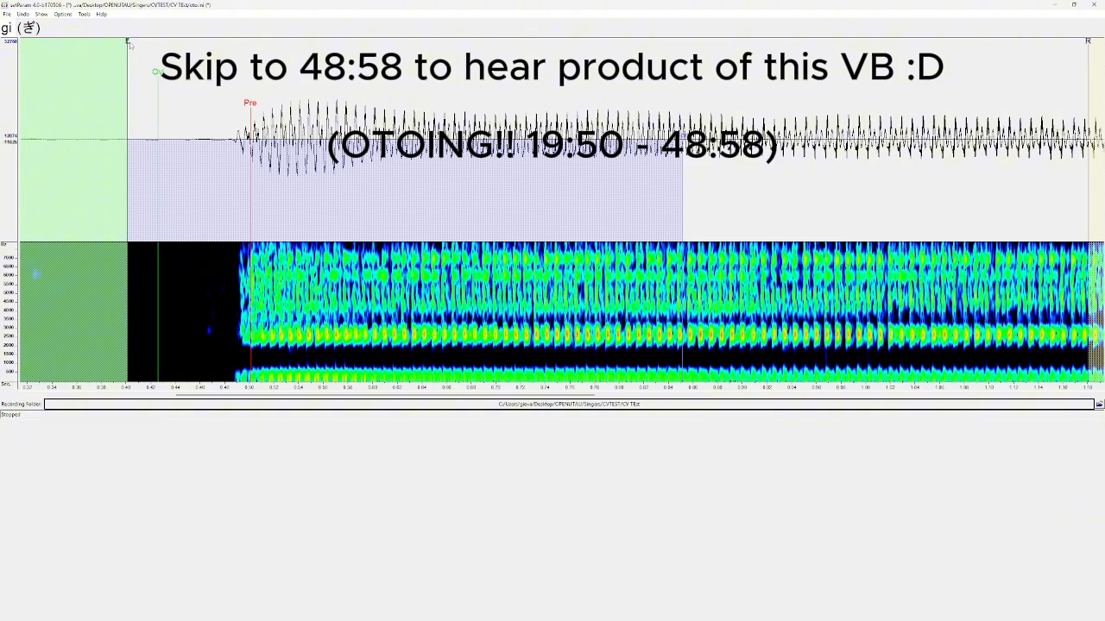
left_click_drag(129, 43, 178, 41)
left_click_drag(300, 106, 254, 105)
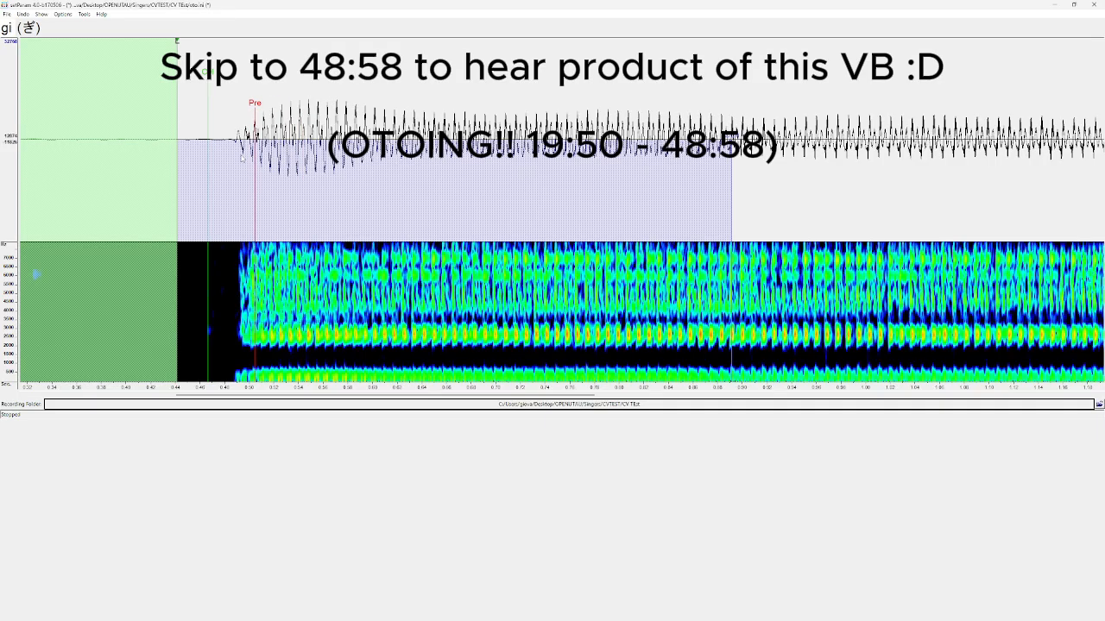
Step: Return to the ga sample, move its left blank boundary to about 0.44 s and its preutterance to about 0.505 s, and play it
key("Up")
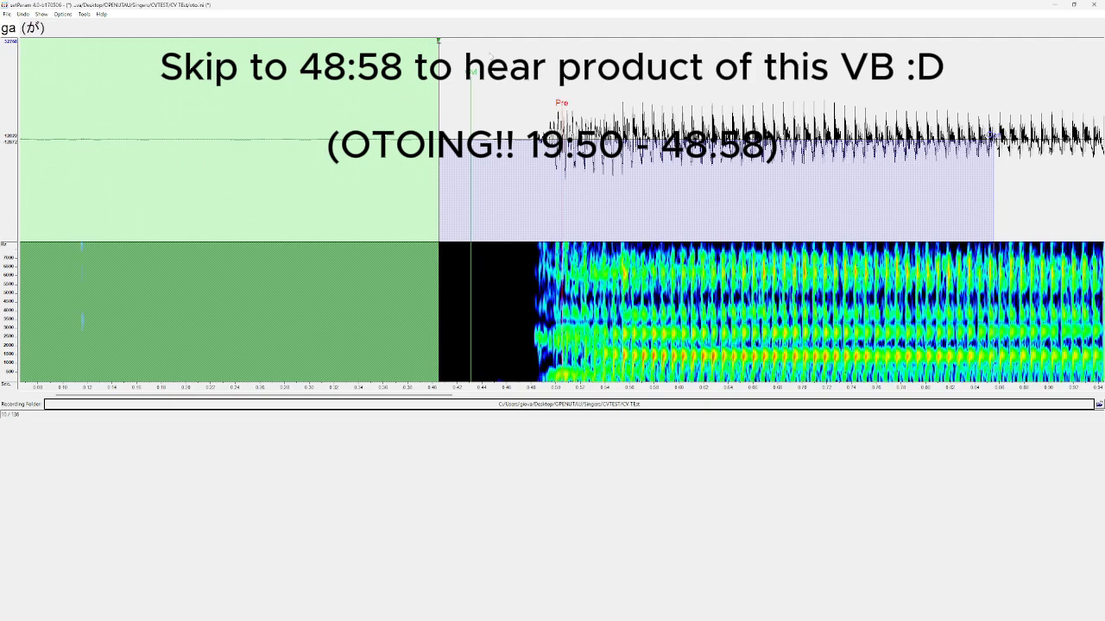
left_click_drag(437, 43, 440, 43)
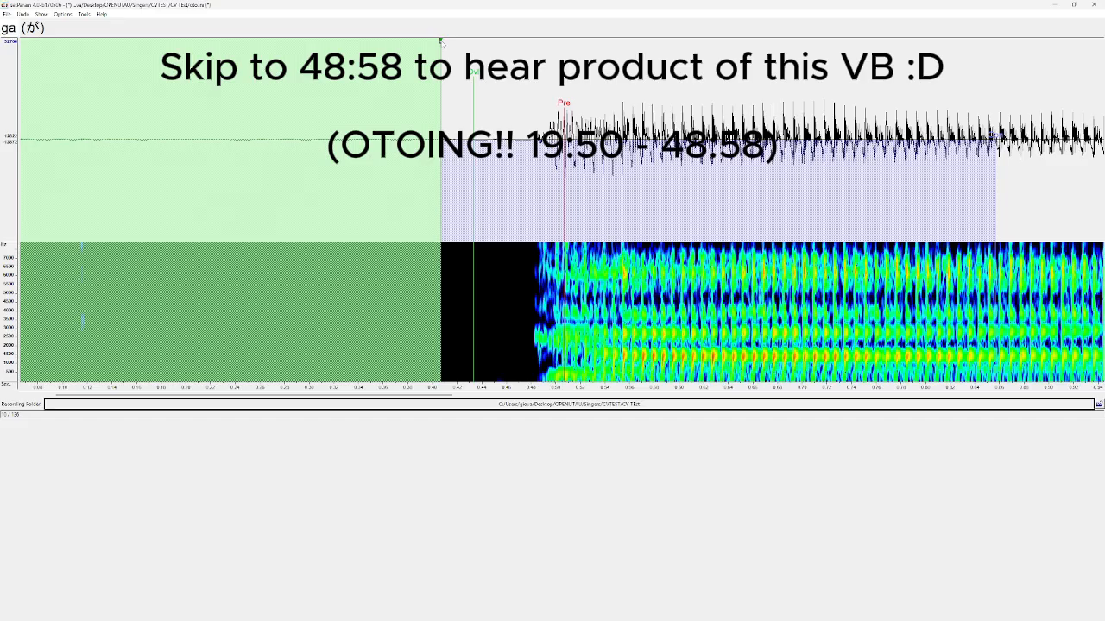
left_click_drag(441, 42, 485, 41)
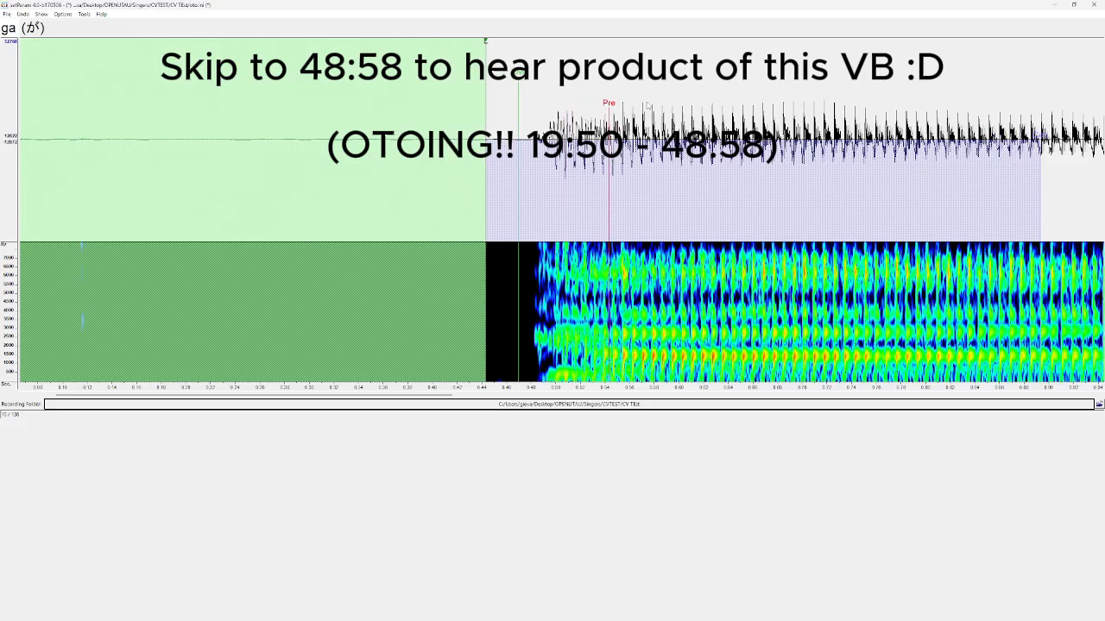
left_click_drag(609, 105, 562, 105)
key("space")
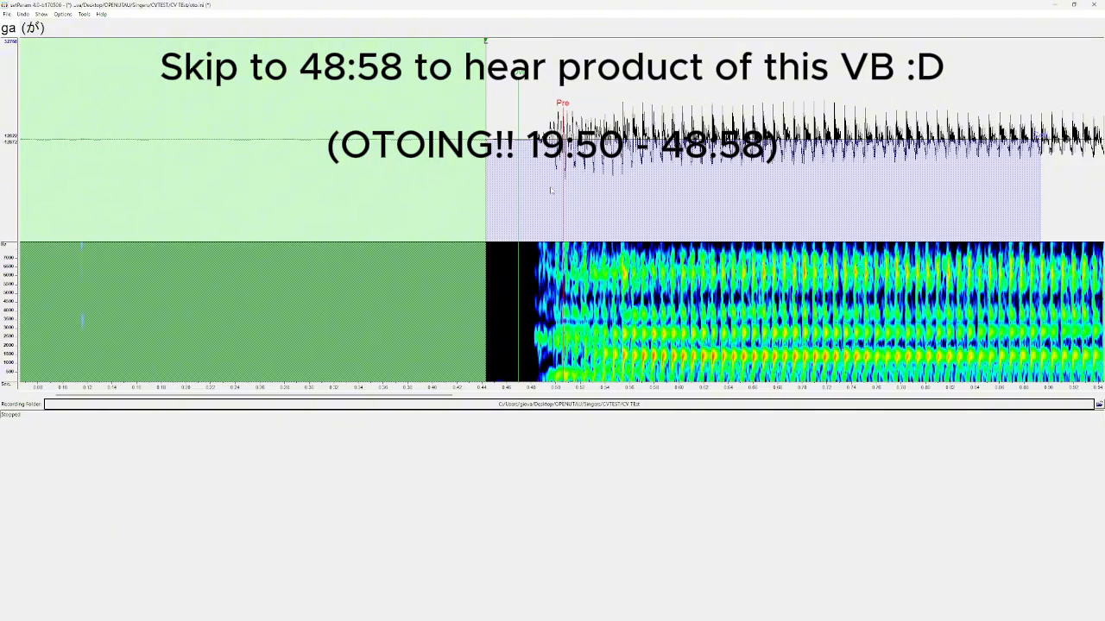
Step: Go to the gu sample and move its left blank boundary to about 0.69 s, ahead of the consonant onset
key("Down")
key("Down")
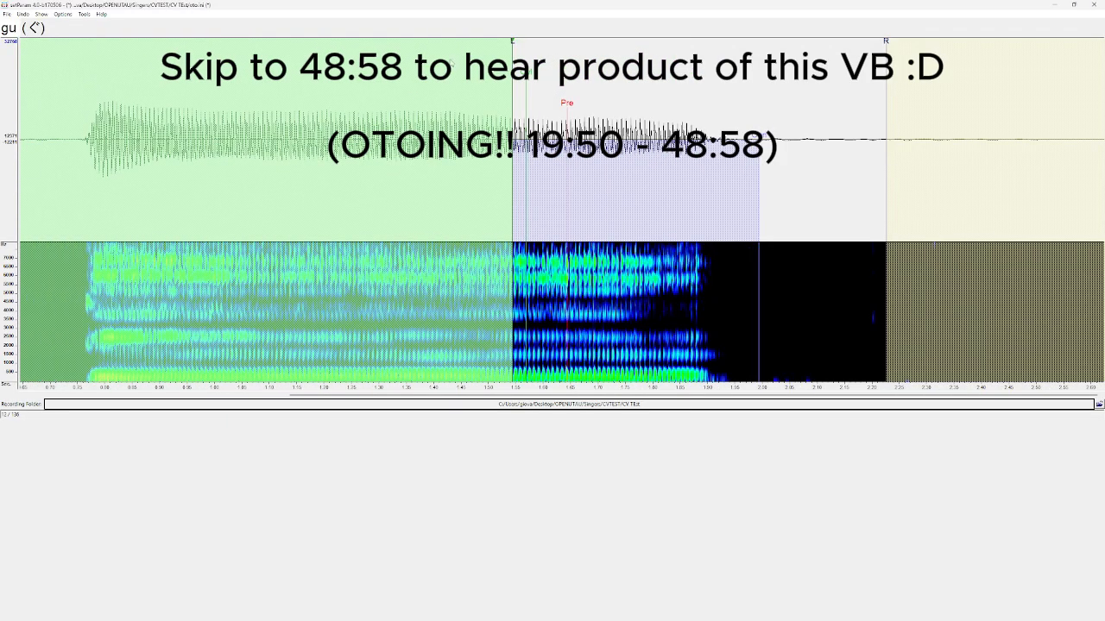
mouse_move(512, 45)
left_mouse_down()
mouse_move(7, 112)
mouse_move(2, 143)
mouse_move(45, 169)
left_mouse_up()
scroll(46, 169, "up", 2)
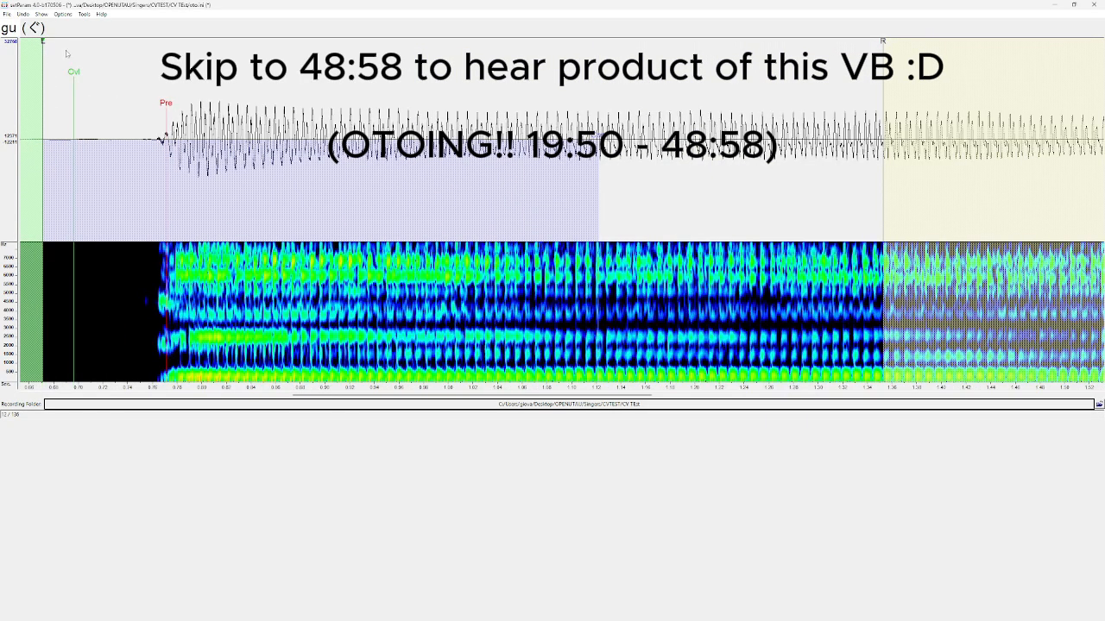
left_click_drag(45, 43, 64, 43)
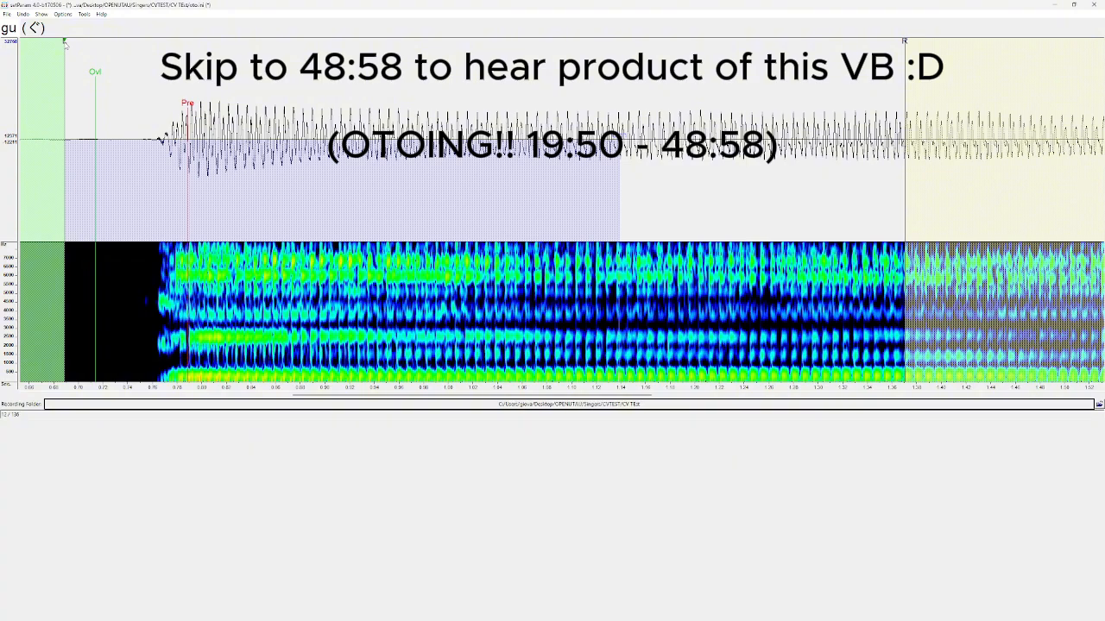
Step: Fine-tune gu with the left blank boundary at about 0.72 s and the preutterance at about 0.785 s, playing it to check
scroll(128, 181, "up", 1)
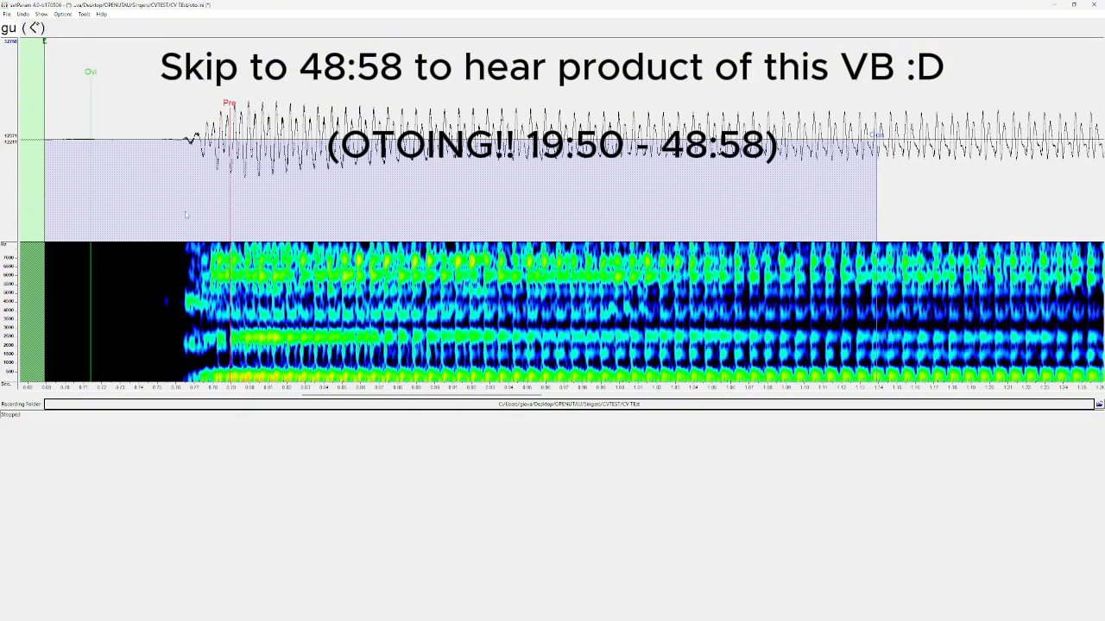
left_click_drag(46, 44, 102, 41)
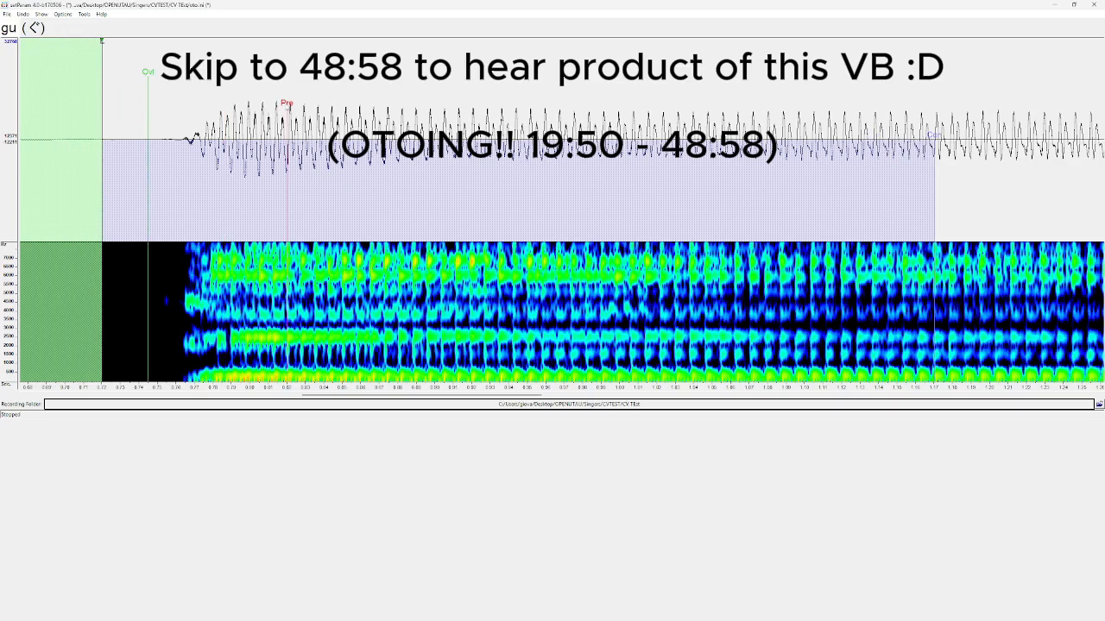
left_click_drag(287, 103, 223, 103)
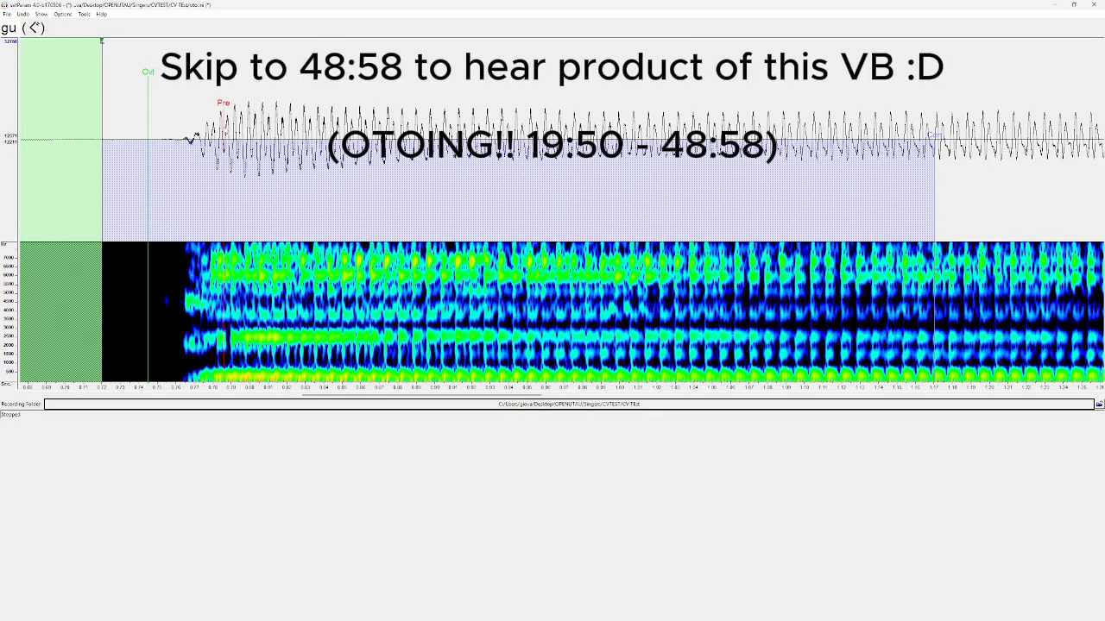
key("space")
Step: Go to the ge sample and move its left blank boundary to about 0.285 s, near the start of the consonant
scroll(749, 223, "down", 1)
key("Down")
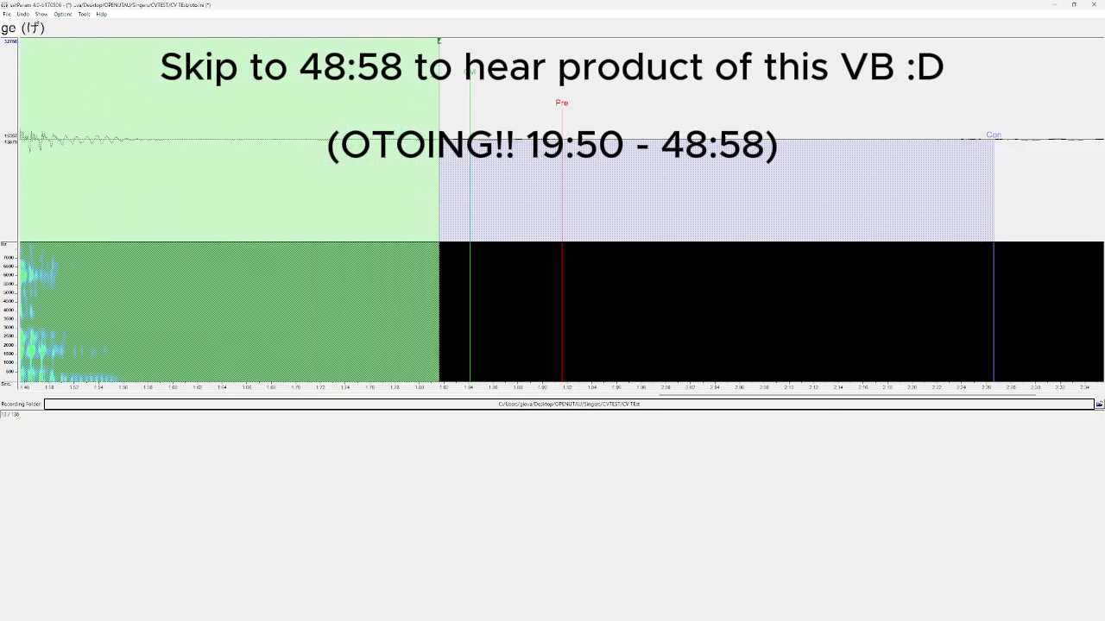
scroll(235, 131, "down", 3)
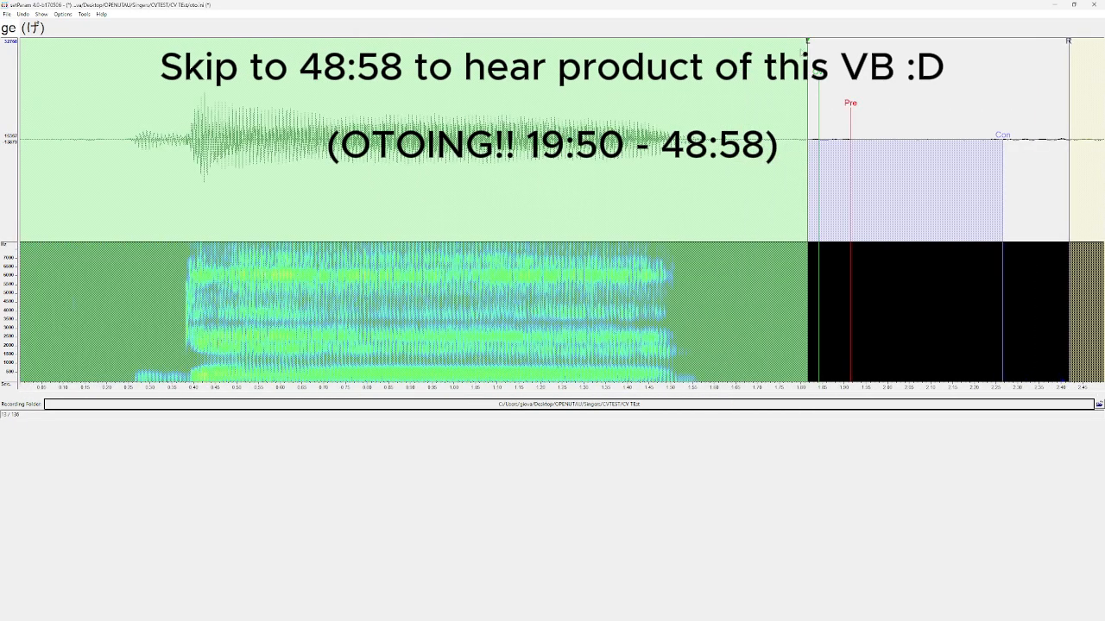
left_click_drag(808, 45, 137, 190)
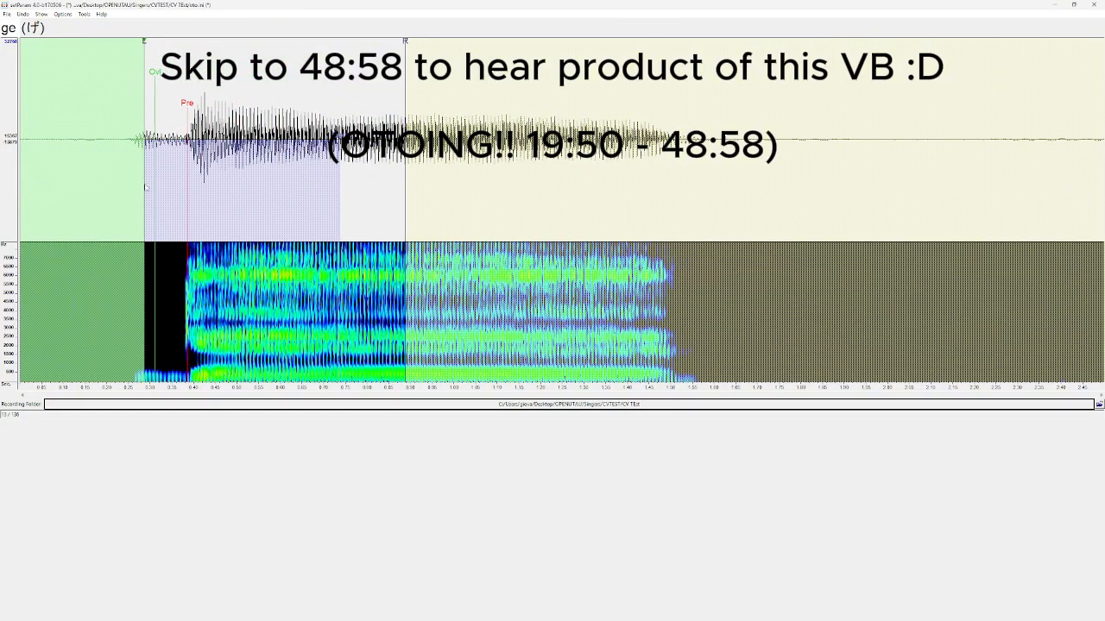
scroll(120, 181, "up", 2)
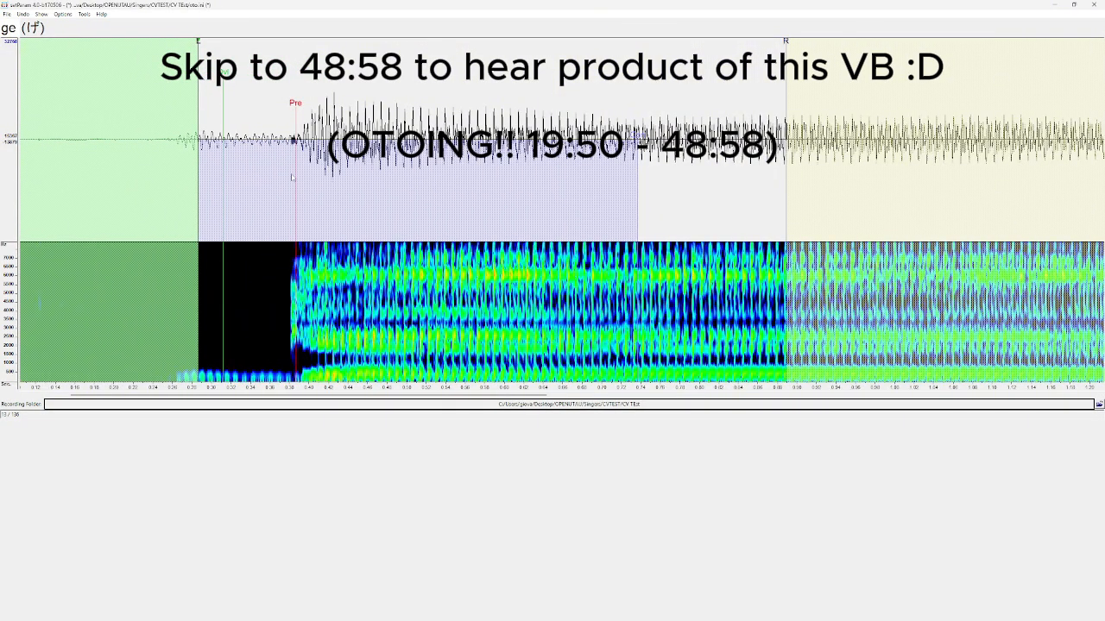
scroll(325, 132, "up", 1)
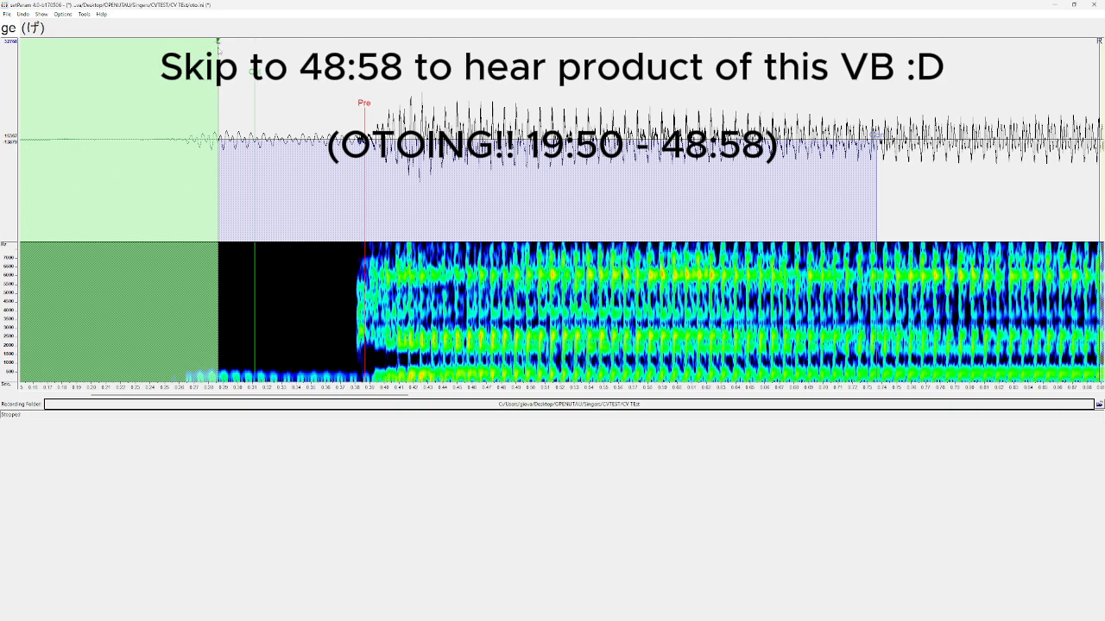
Step: Adjust the left blank boundary of ge to about 0.335 s and its preutterance to about 0.41 s, playing it to check
key("space")
left_click_drag(218, 44, 240, 43)
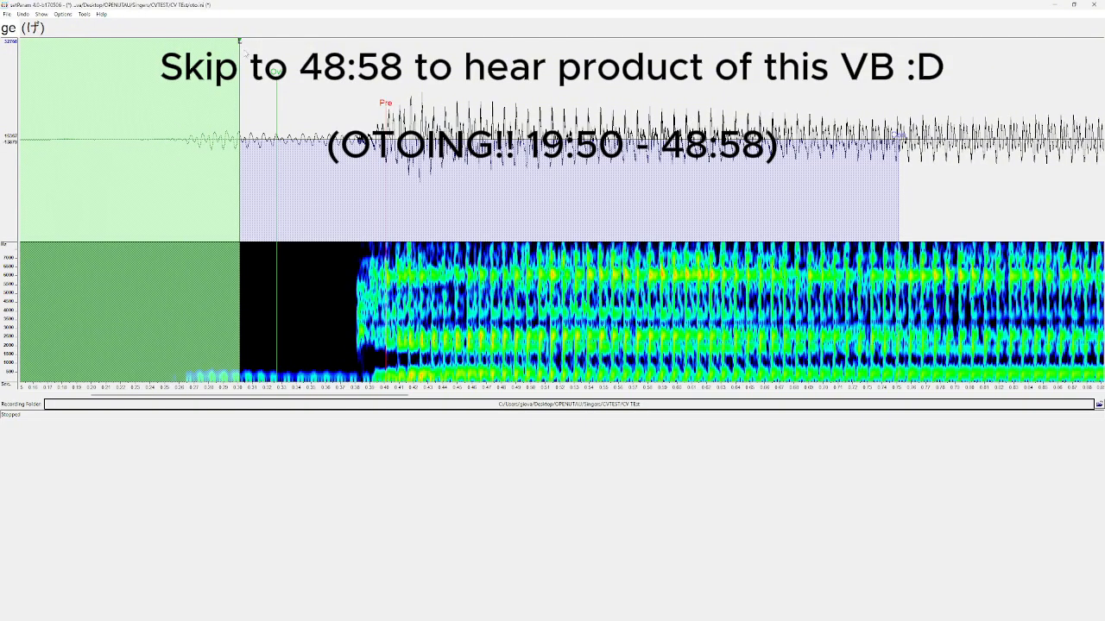
left_click_drag(241, 45, 291, 53)
mouse_move(434, 104)
left_mouse_down()
mouse_move(373, 105)
mouse_move(384, 105)
left_mouse_up()
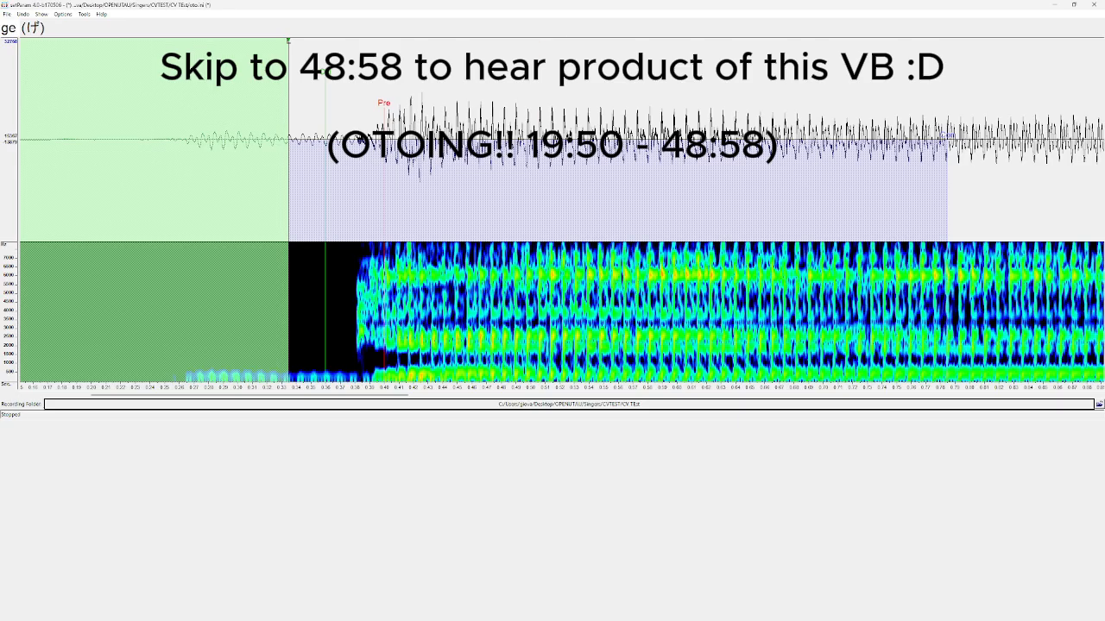
left_click_drag(384, 105, 396, 106)
key("space")
key("space")
key("space")
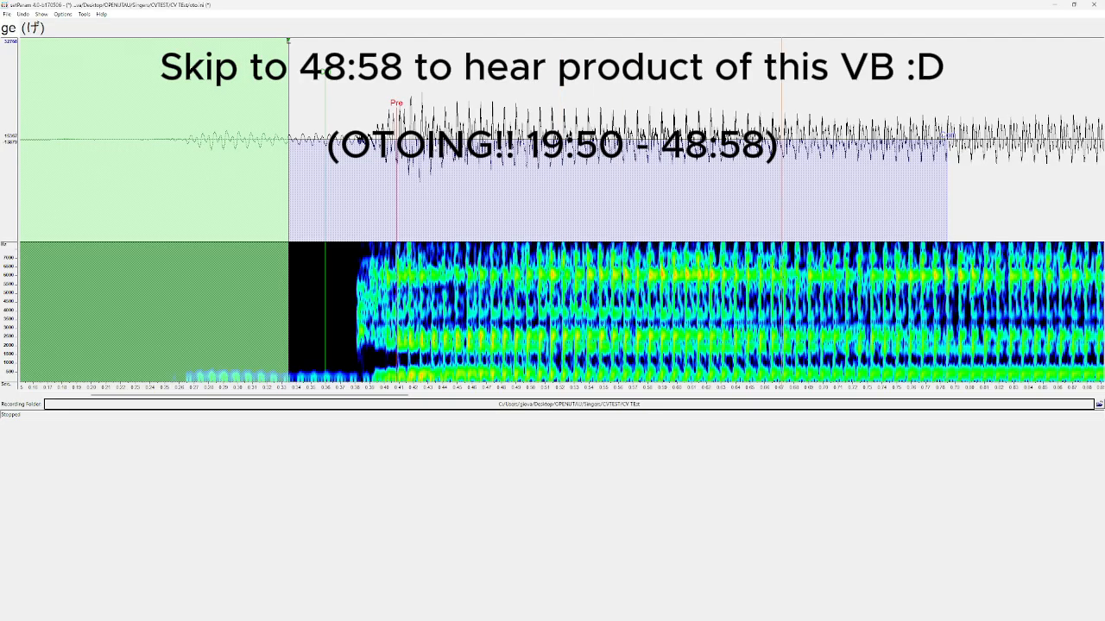
Step: Go to the go sample and move its left blank boundary to about 0.33 s, ahead of the consonant onset
key("Down")
scroll(371, 67, "down", 2)
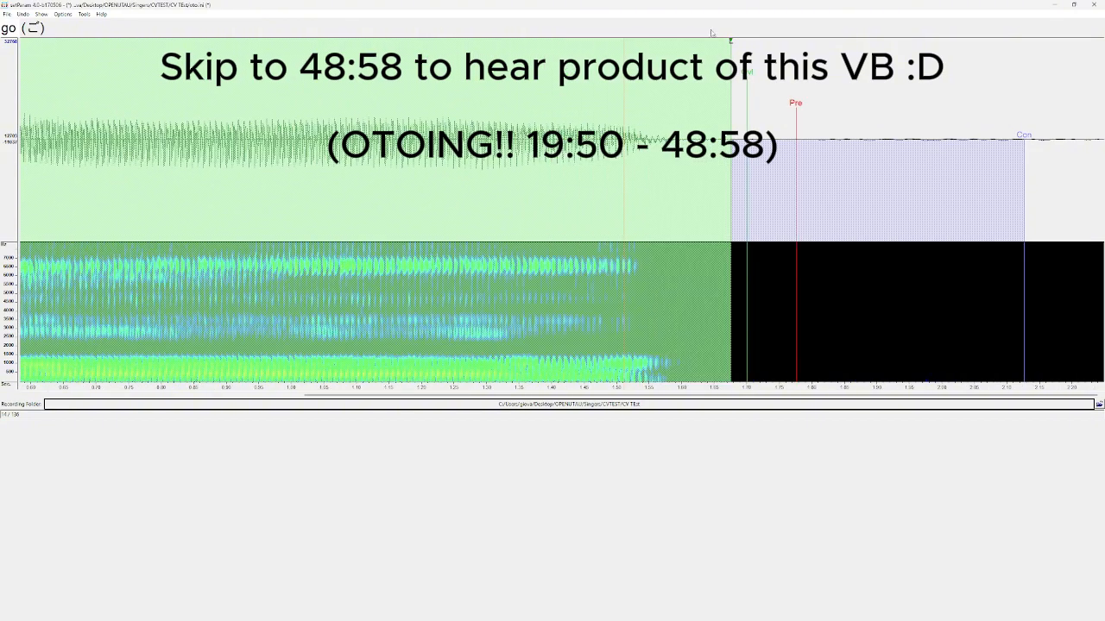
left_click_drag(731, 41, 274, 41)
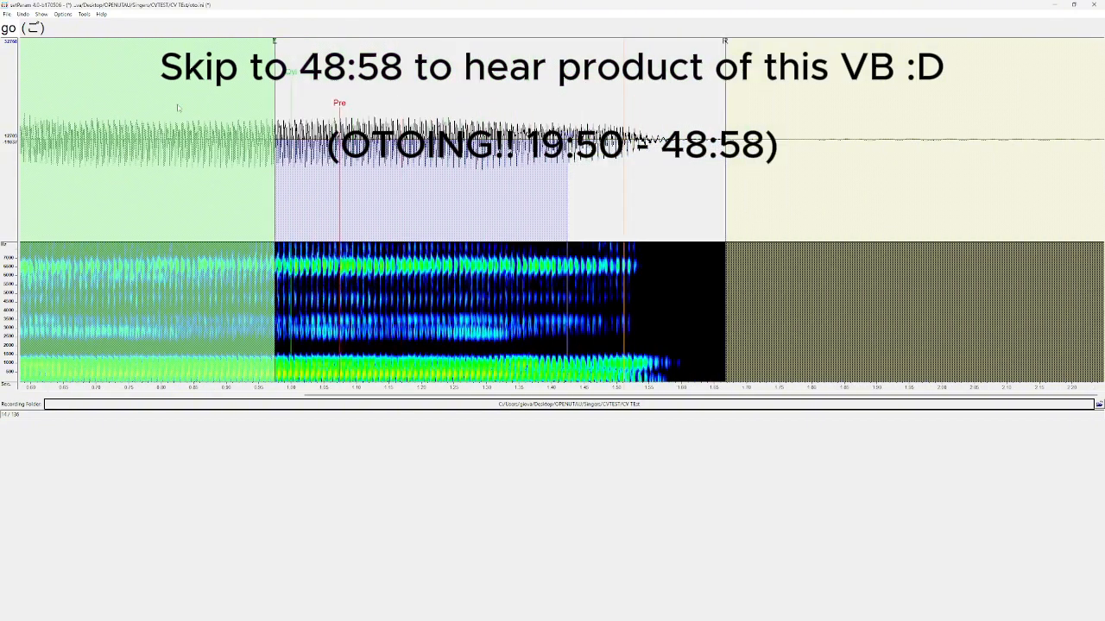
left_click_drag(177, 107, 57, 107)
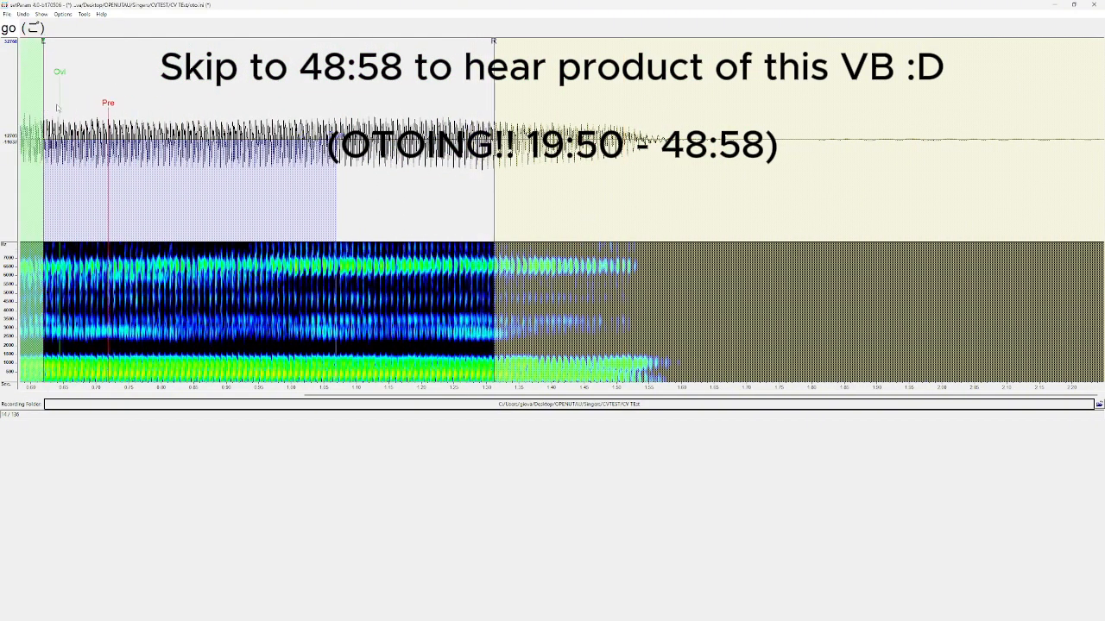
scroll(57, 107, "down", 1)
left_click_drag(319, 47, 176, 95)
scroll(173, 97, "up", 1)
scroll(173, 97, "up", 1)
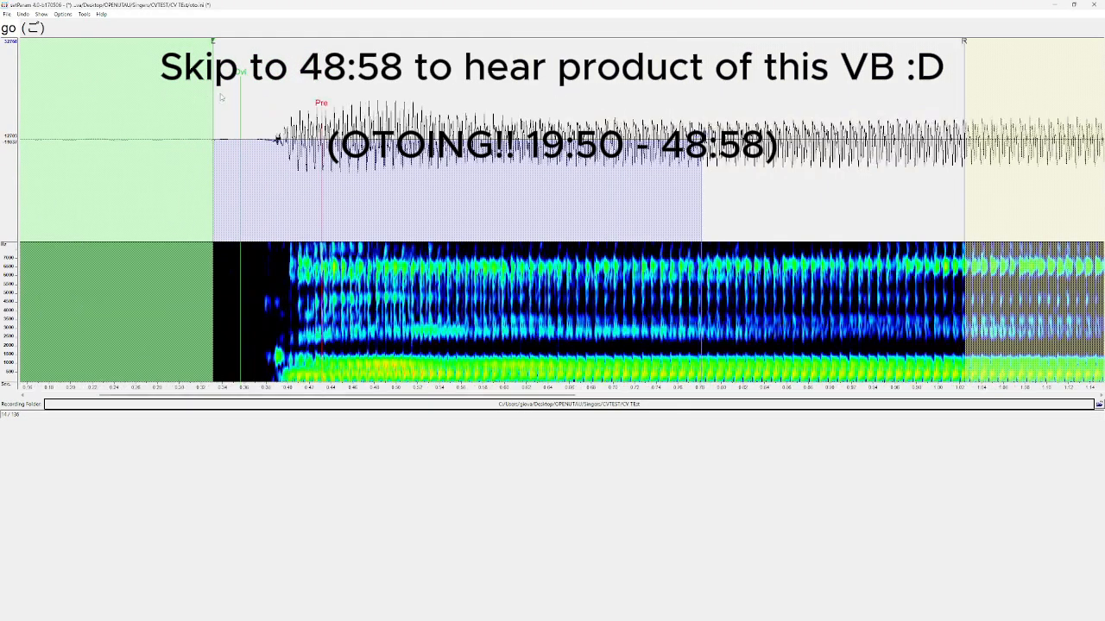
scroll(239, 92, "up", 1)
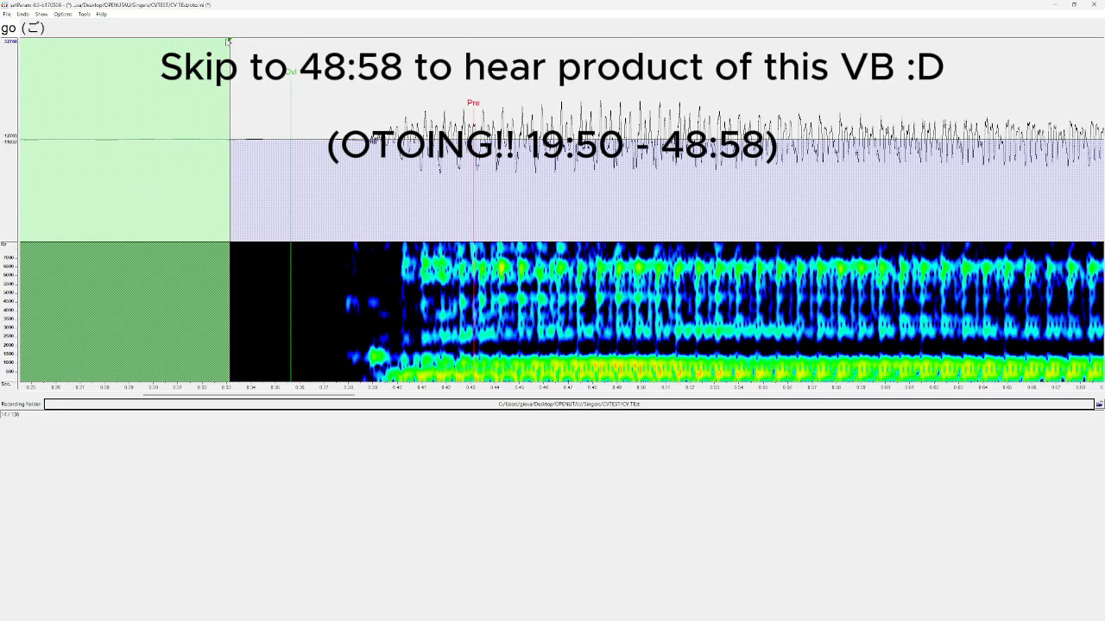
Step: Fine-tune the go sample by placing its left blank boundary at about 0.34 s and its preutterance at about 0.41 s
mouse_move(229, 40)
left_mouse_down()
mouse_move(187, 41)
mouse_move(216, 42)
left_mouse_up()
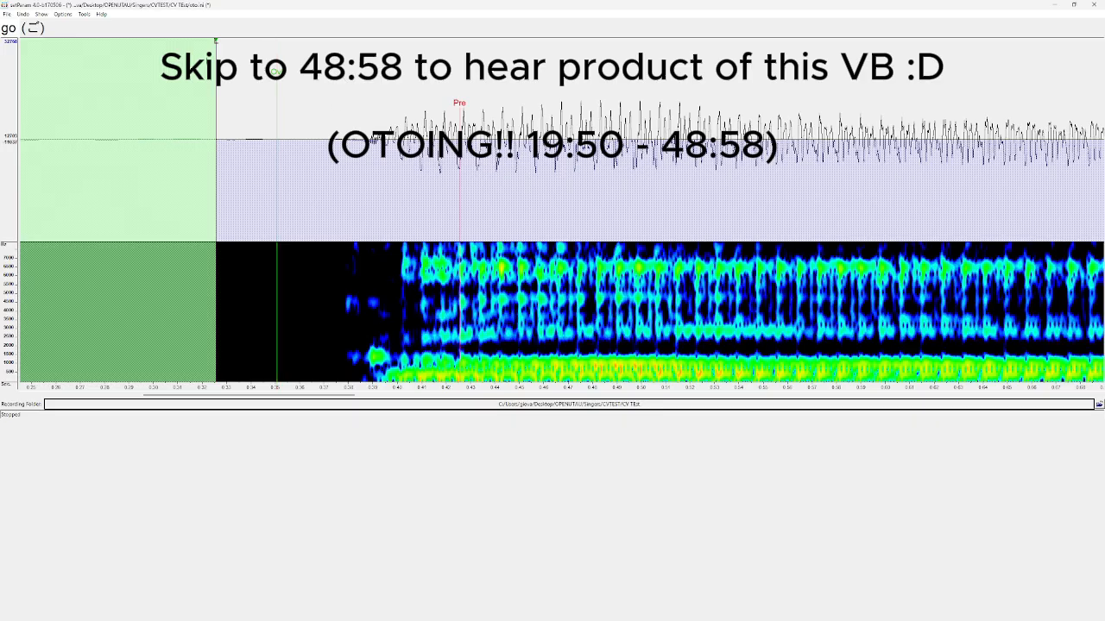
left_click_drag(215, 40, 204, 41)
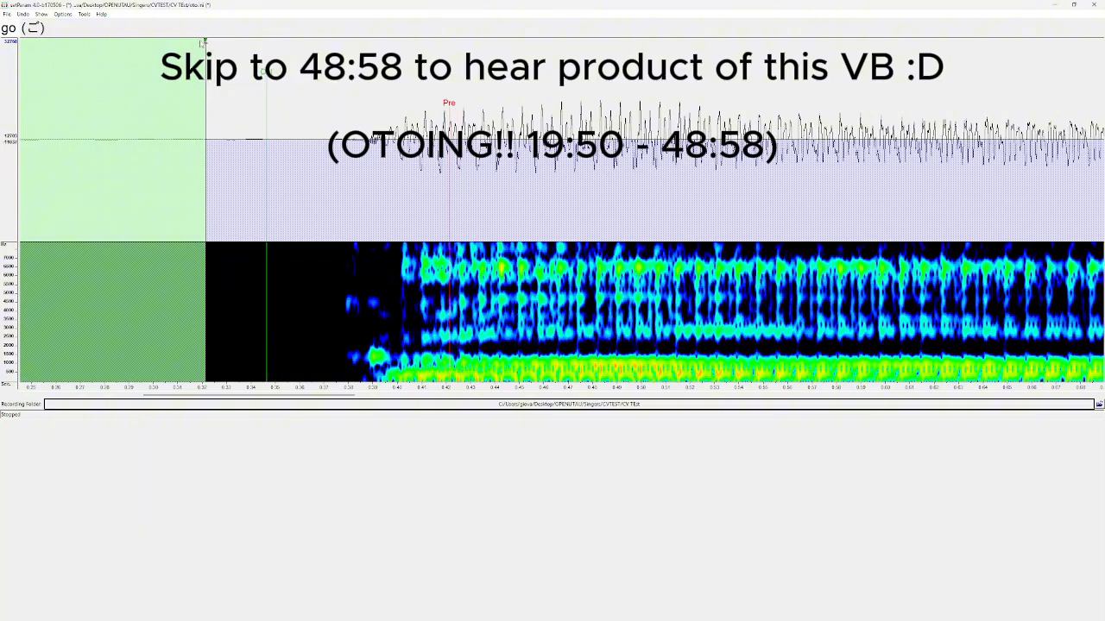
left_click_drag(204, 40, 172, 40)
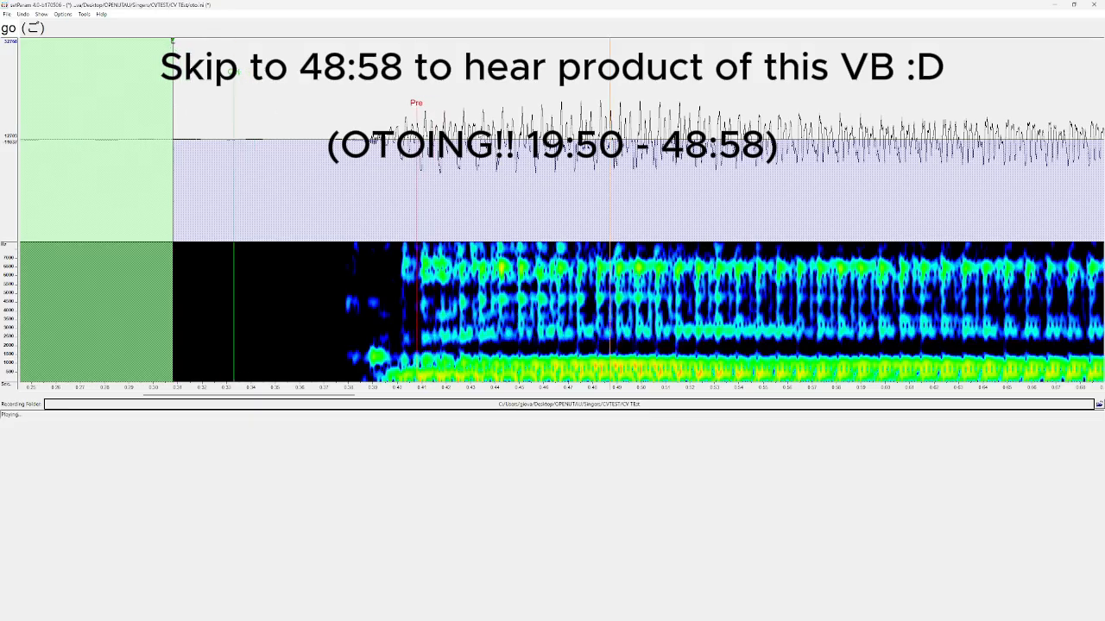
left_click_drag(173, 42, 251, 41)
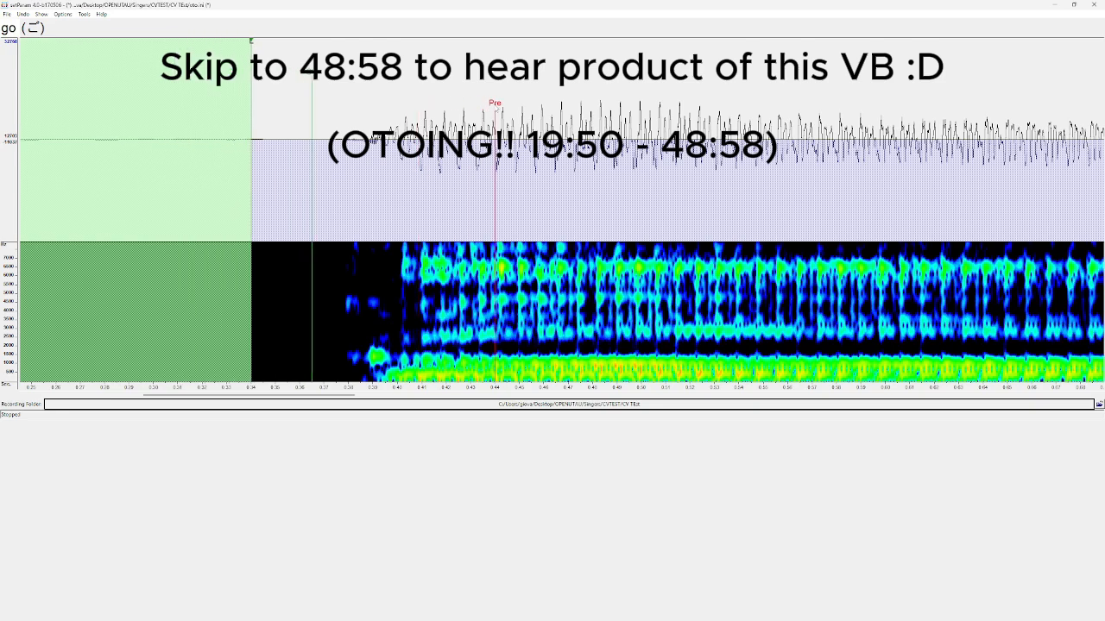
left_click_drag(496, 107, 420, 107)
Step: Return to the ge sample, move its left blank boundary to about 0.345 s and place its preutterance at about 0.405 s
key("Up")
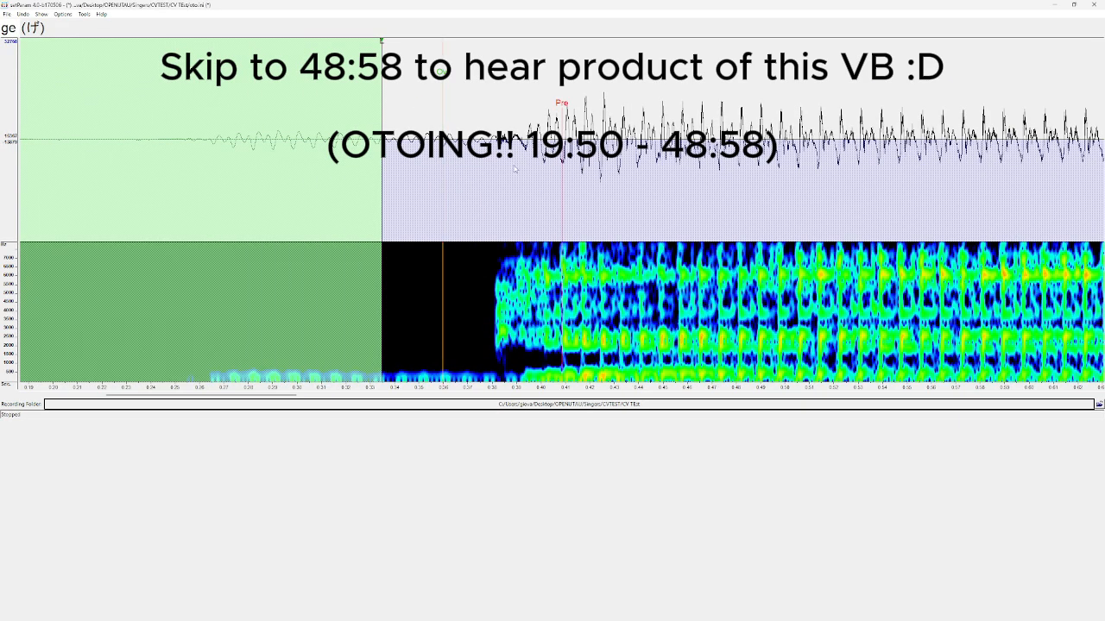
double_click(598, 131)
left_click_drag(383, 42, 411, 41)
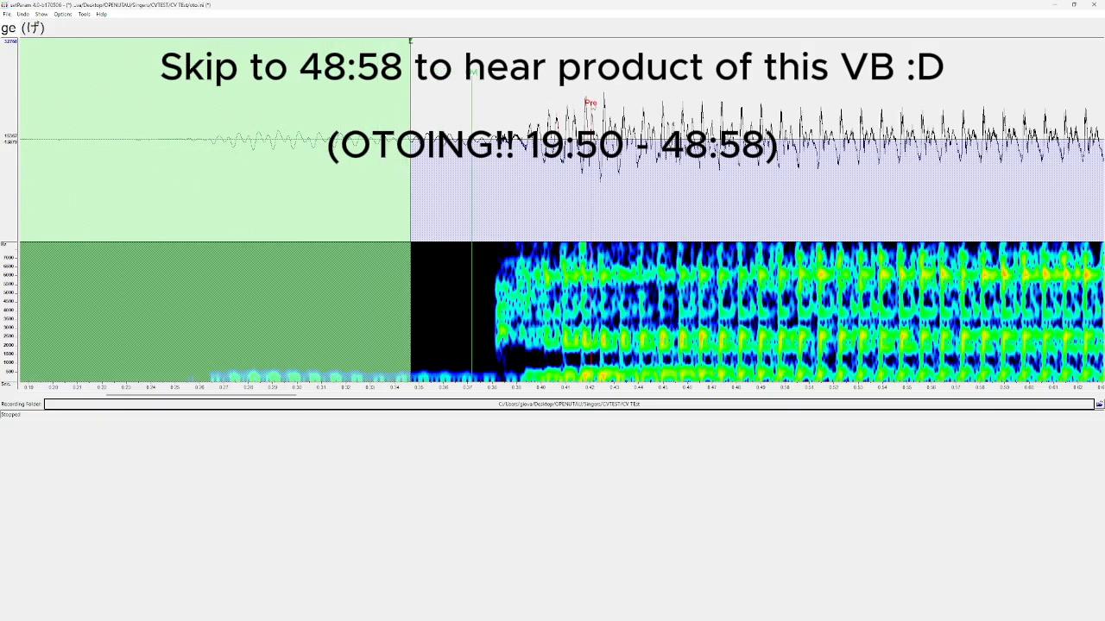
left_click_drag(592, 108, 558, 112)
Step: Play back the go sample, then go to gya and move its left blank boundary to about 0.375 s
key("Down")
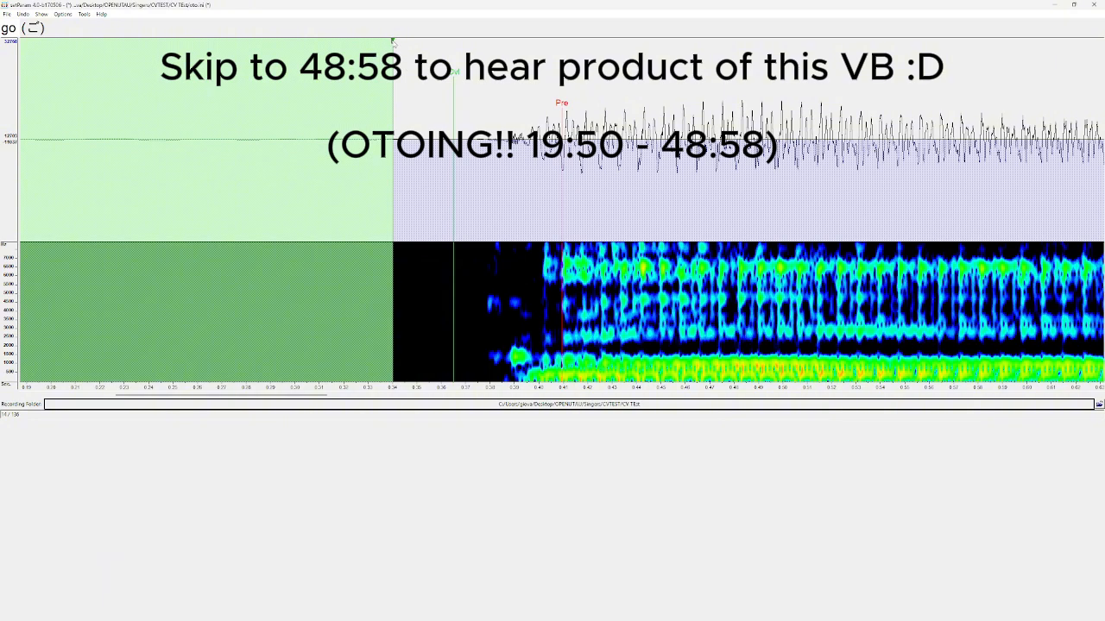
key("space")
key("Down")
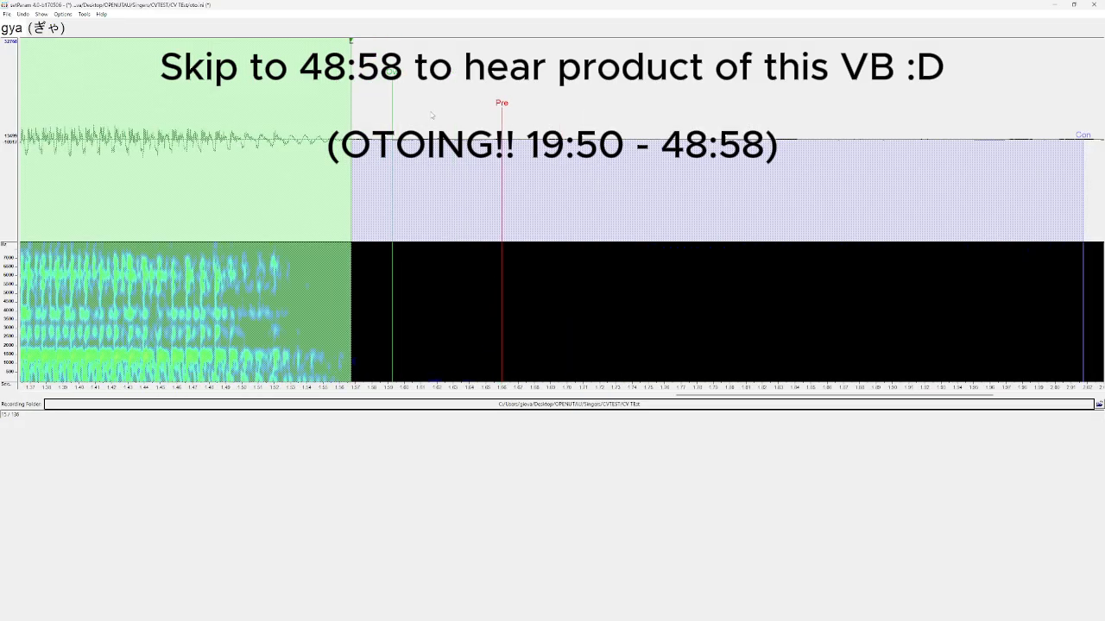
scroll(404, 100, "down", 2)
scroll(404, 100, "down", 2)
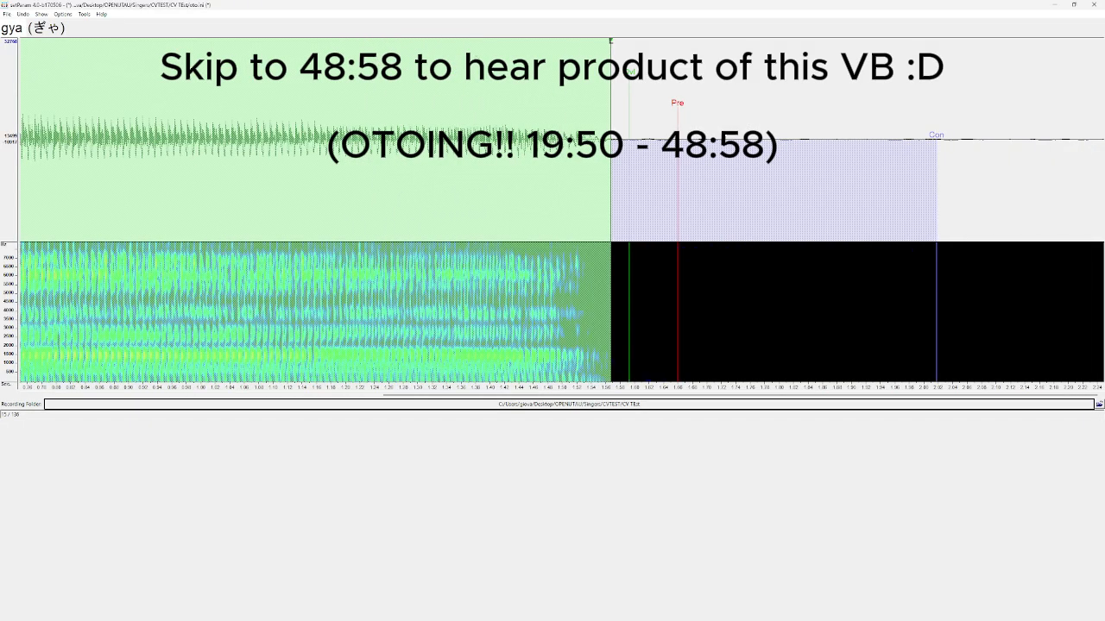
left_click_drag(610, 41, 7, 103)
scroll(131, 112, "down", 2)
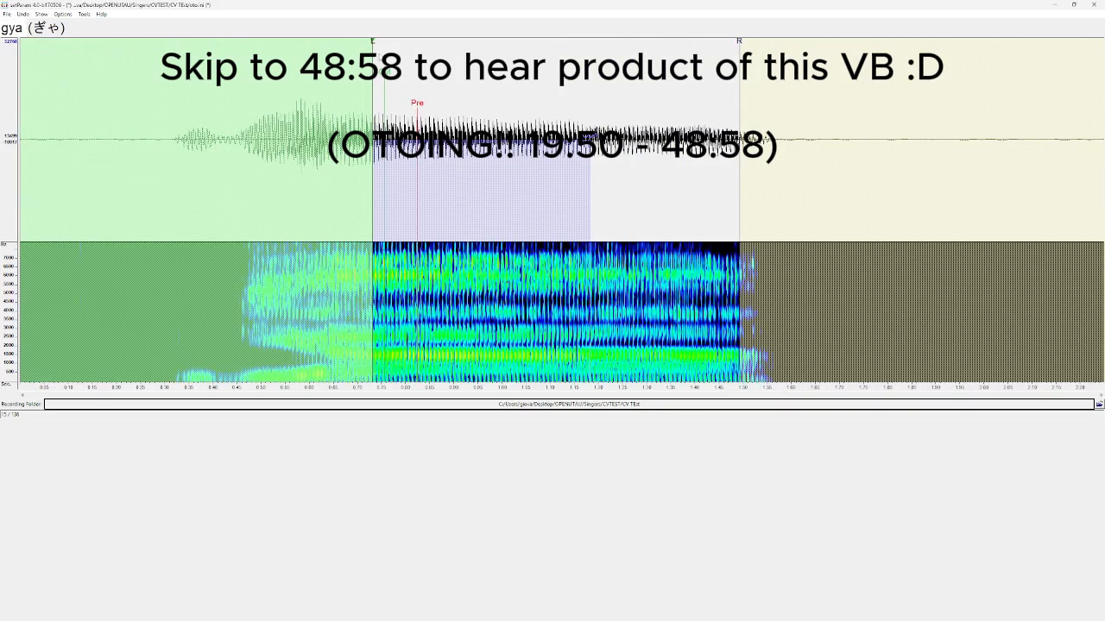
left_click_drag(354, 51, 200, 97)
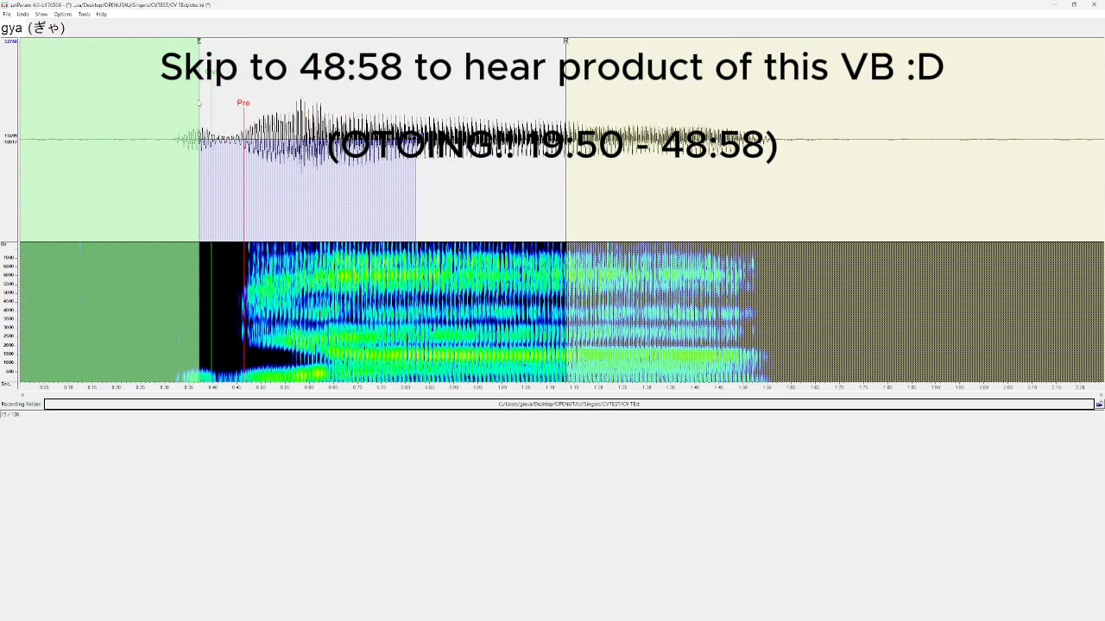
Step: Try shifting gya's left blank boundary to about 0.42 s and then about 0.435 s, playing it to check
scroll(207, 102, "up", 2)
scroll(246, 69, "up", 2)
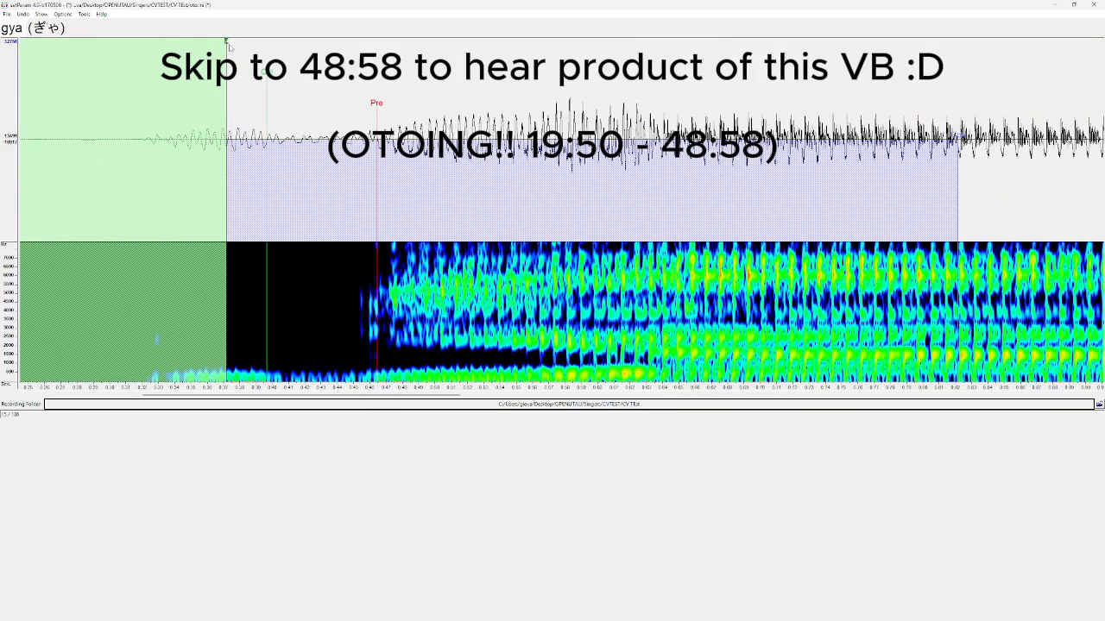
left_click_drag(230, 48, 309, 43)
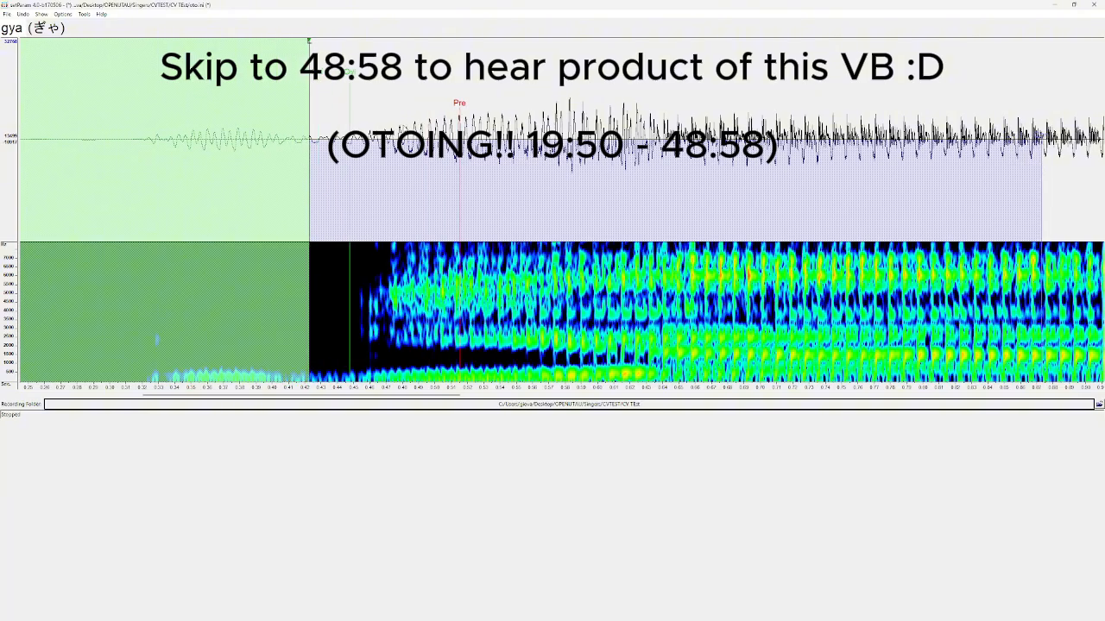
scroll(384, 129, "down", 1)
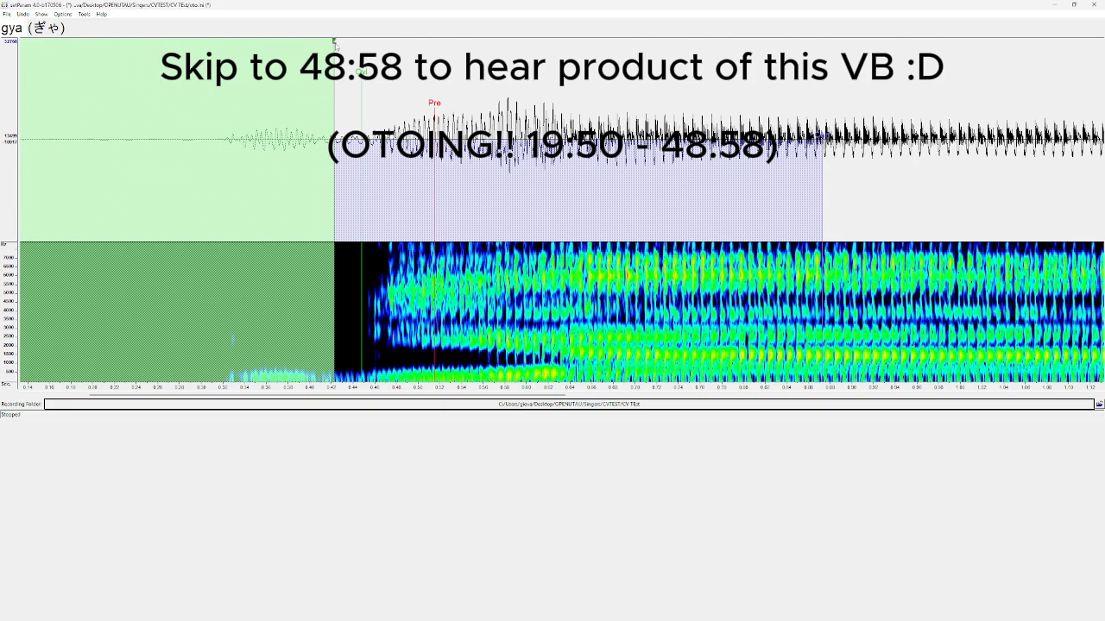
left_click_drag(335, 43, 347, 48)
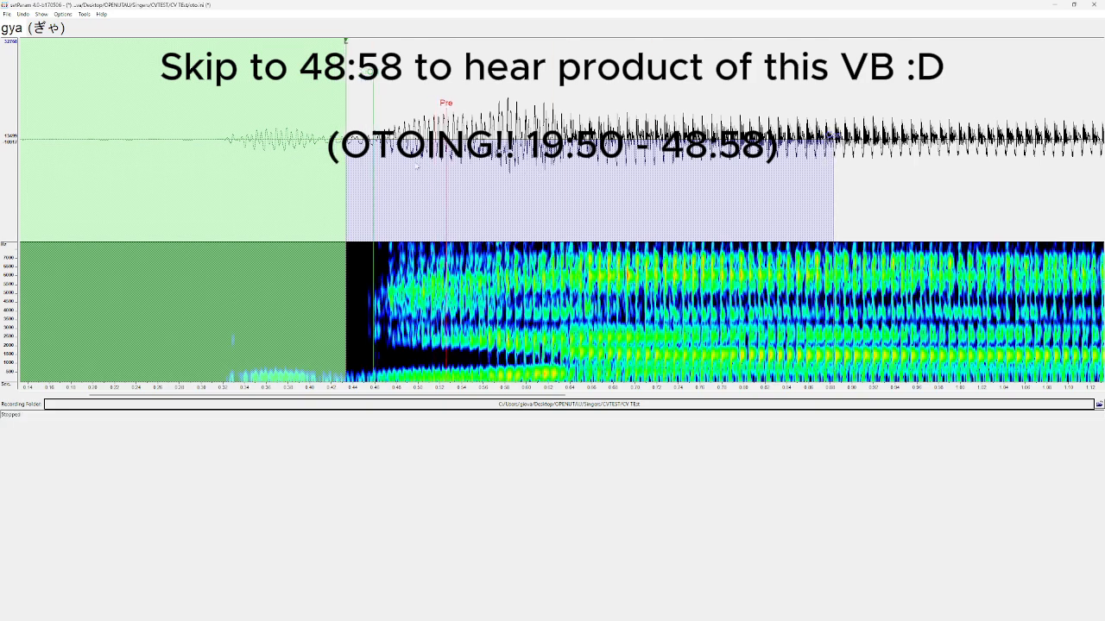
scroll(569, 181, "down", 2)
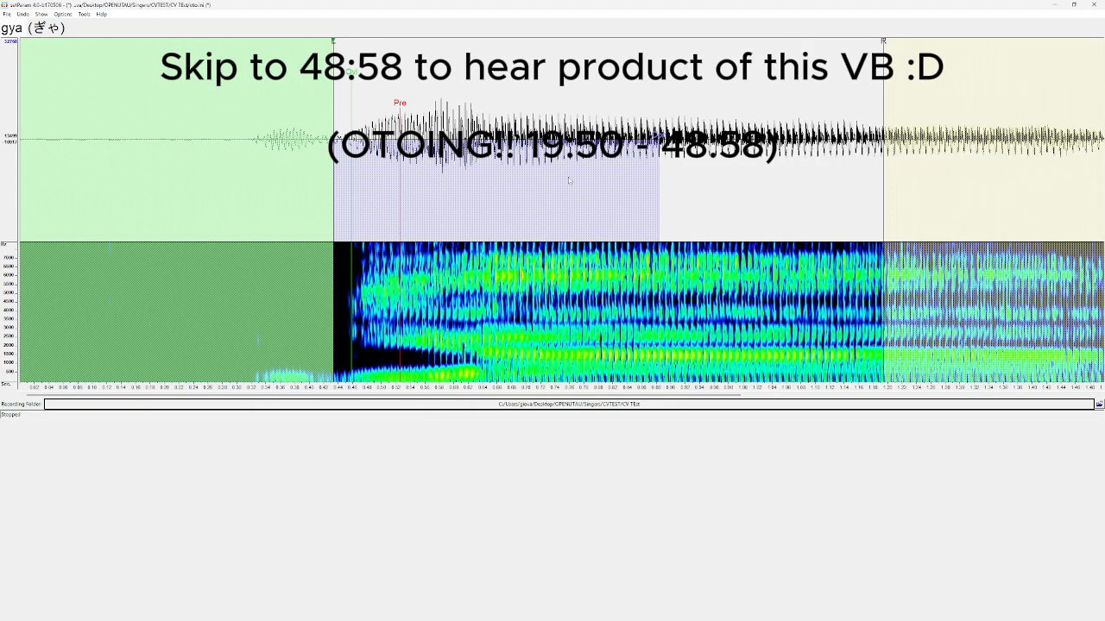
Step: Move gyu's left blank boundary to about 0.375 s, then return to gya and move its left blank boundary to about 0.40 s
key("Down")
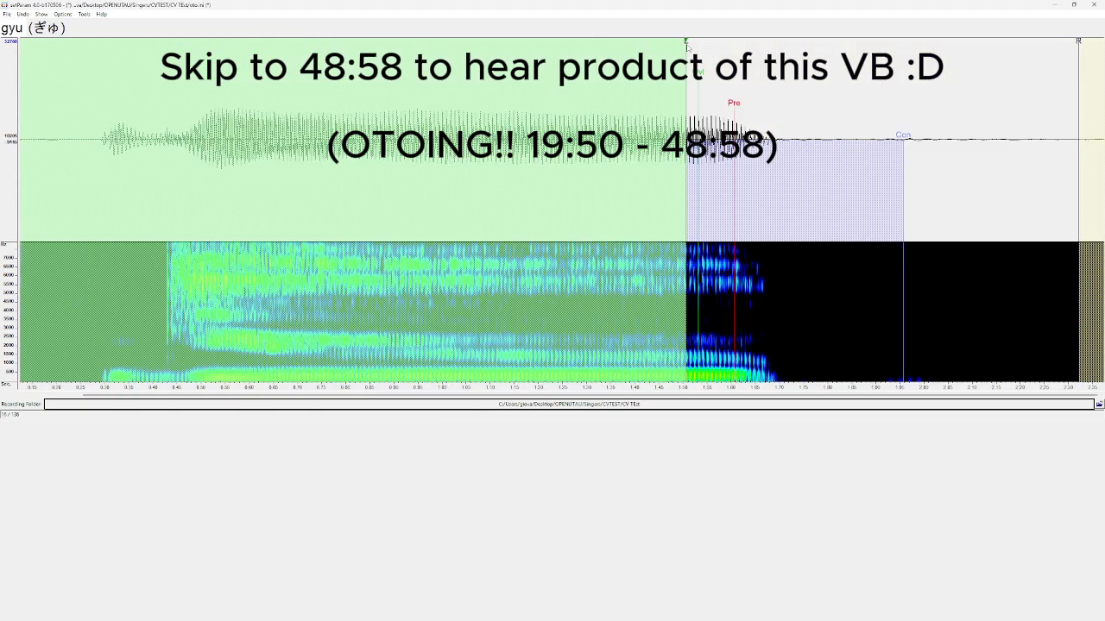
left_click_drag(686, 42, 142, 118)
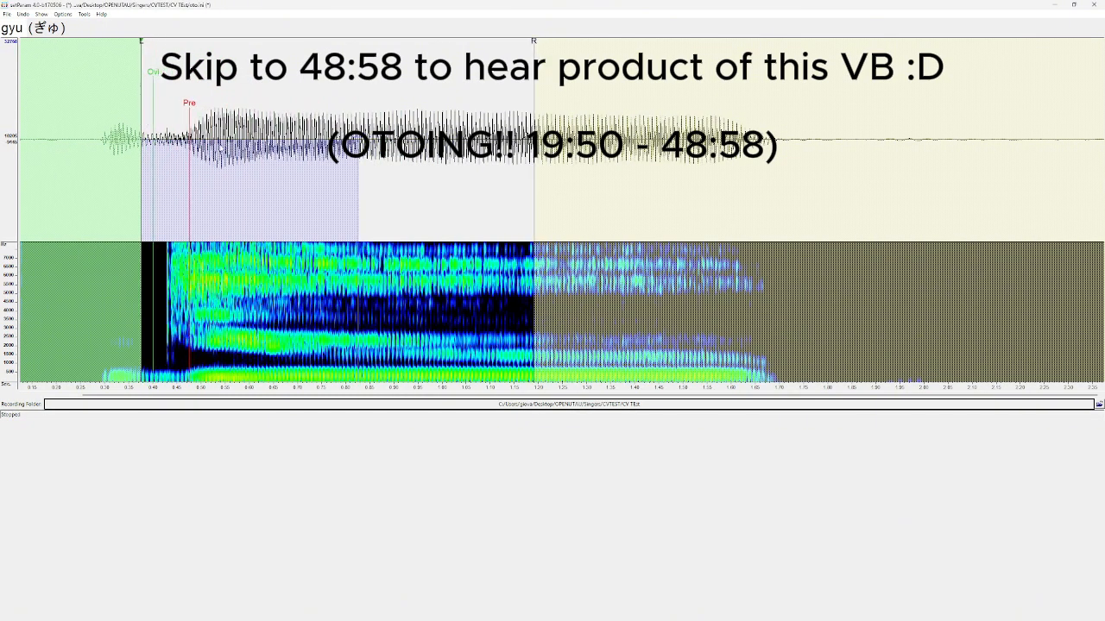
key("Up")
left_click_drag(230, 44, 213, 49)
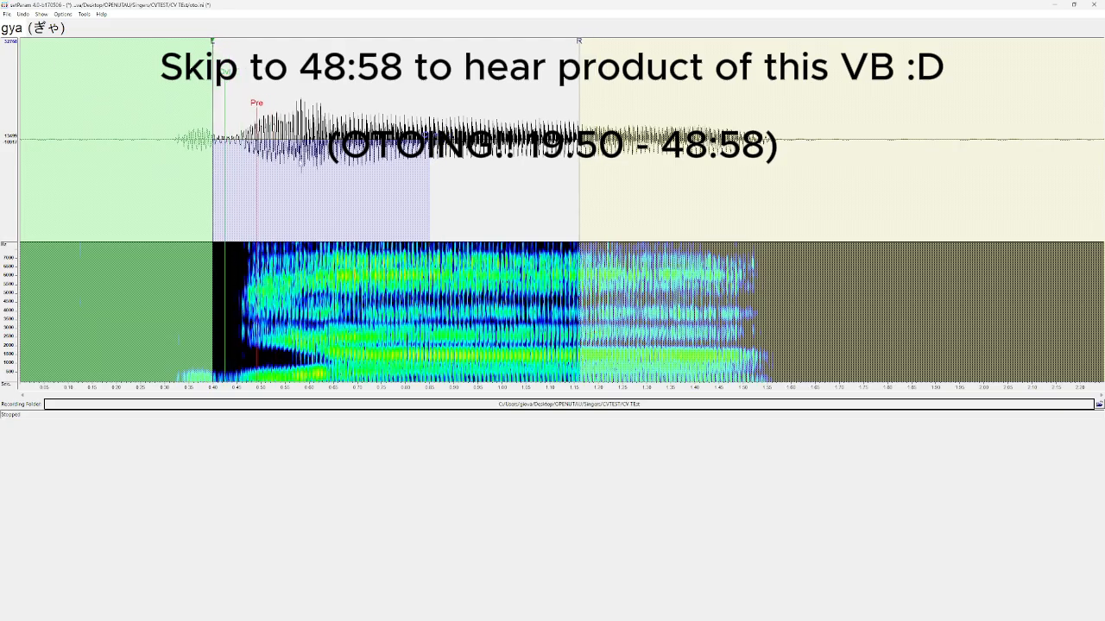
Step: Move the left blank boundary of gye to about 0.385 s and that of gyo to about 0.285 s
key("Down")
key("Down")
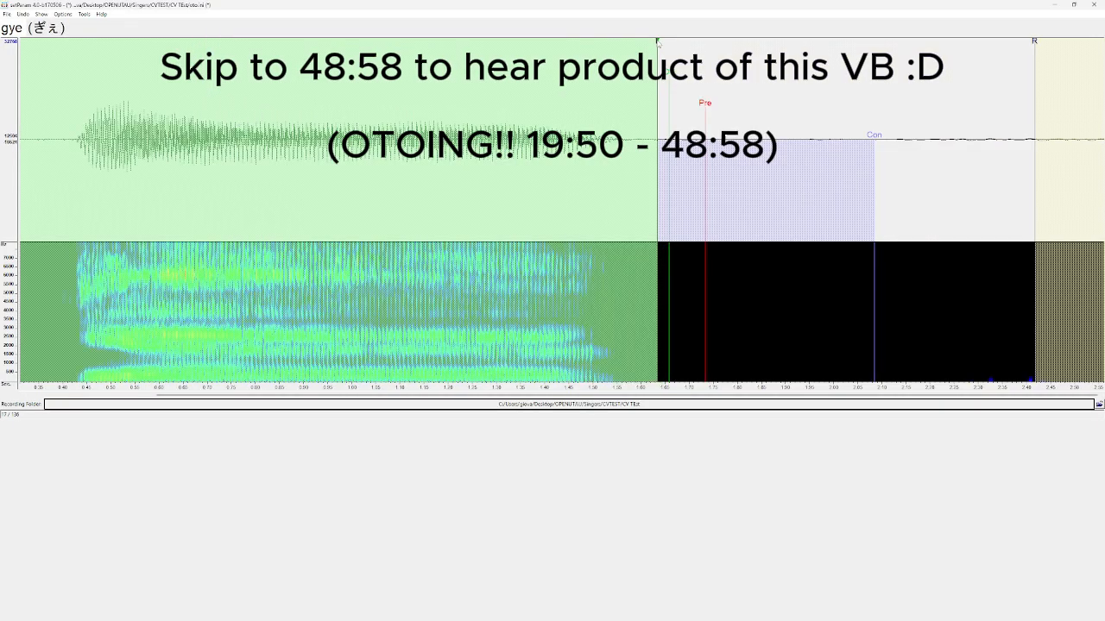
mouse_move(657, 43)
left_mouse_down()
mouse_move(602, 69)
mouse_move(103, 129)
mouse_move(56, 156)
left_mouse_up()
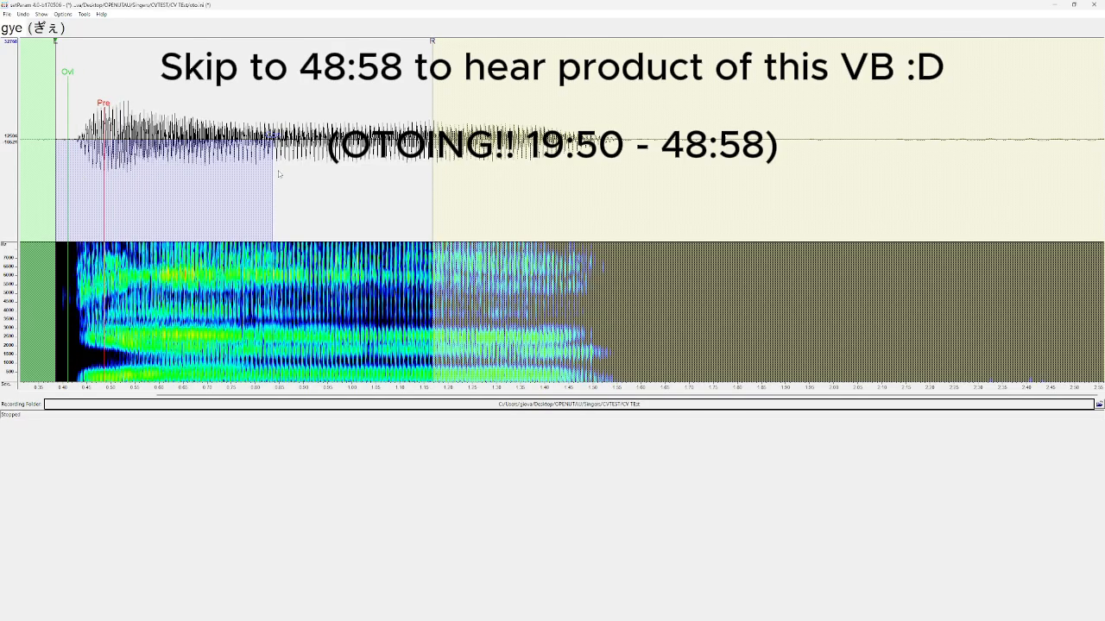
key("Down")
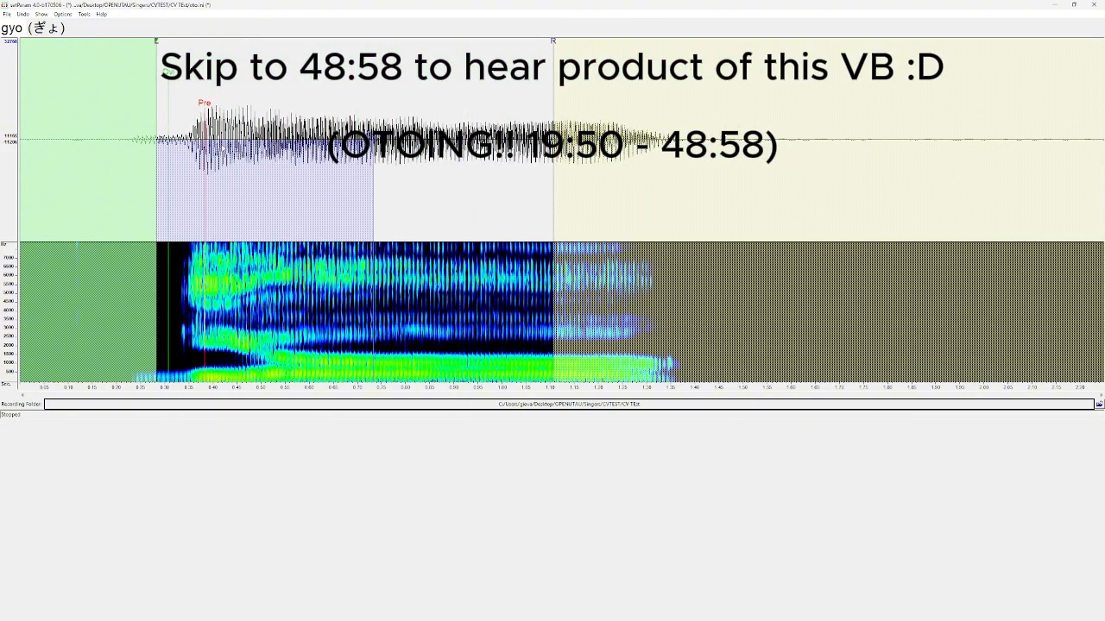
Step: Go to the sa sample, move its left blank boundary to about 0.19 s and place its preutterance at about 0.375 s
key("Down")
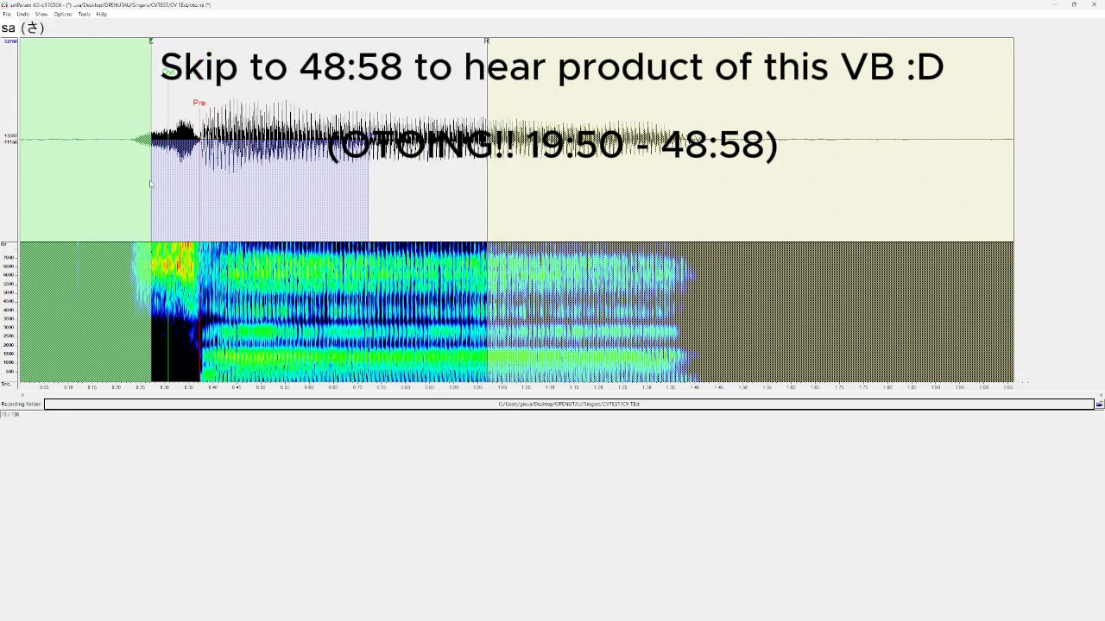
scroll(143, 180, "up", 2)
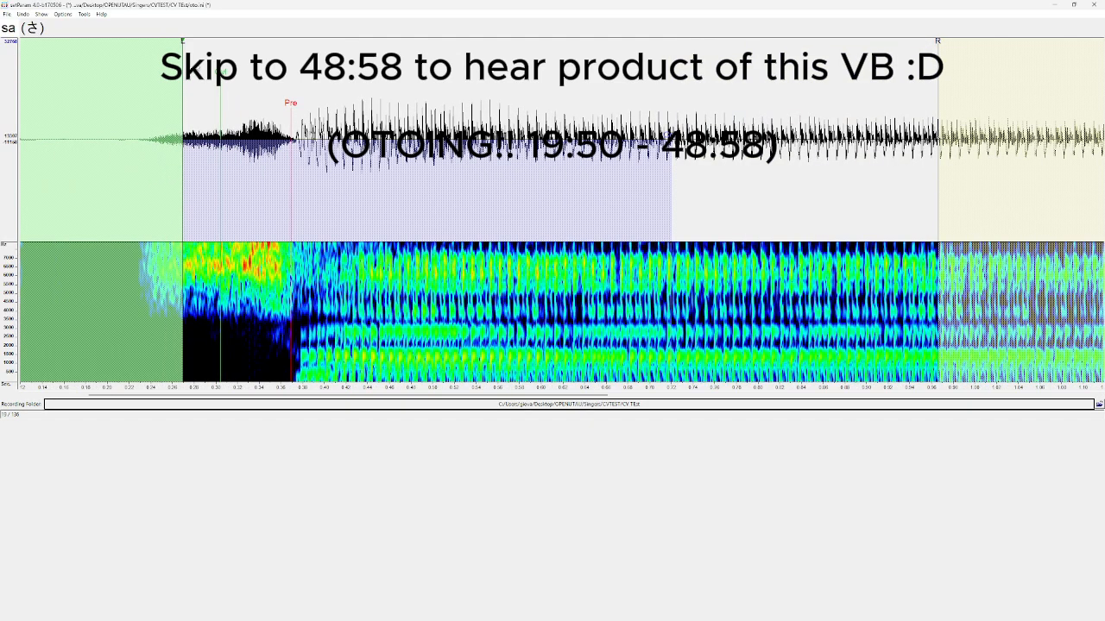
left_click_drag(183, 43, 100, 69)
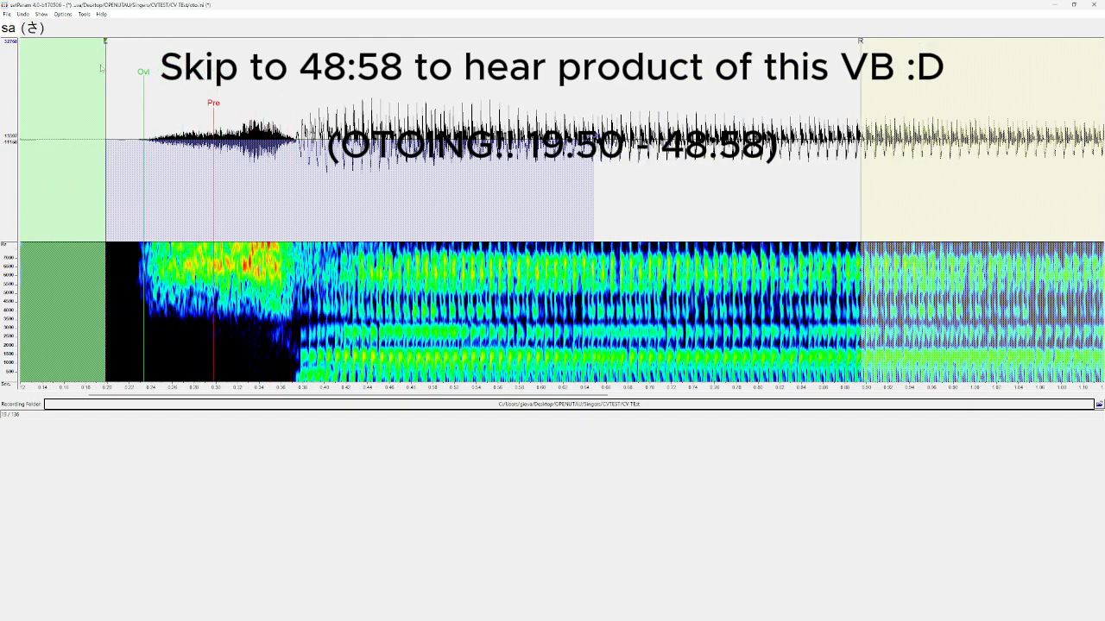
left_click_drag(207, 104, 298, 119)
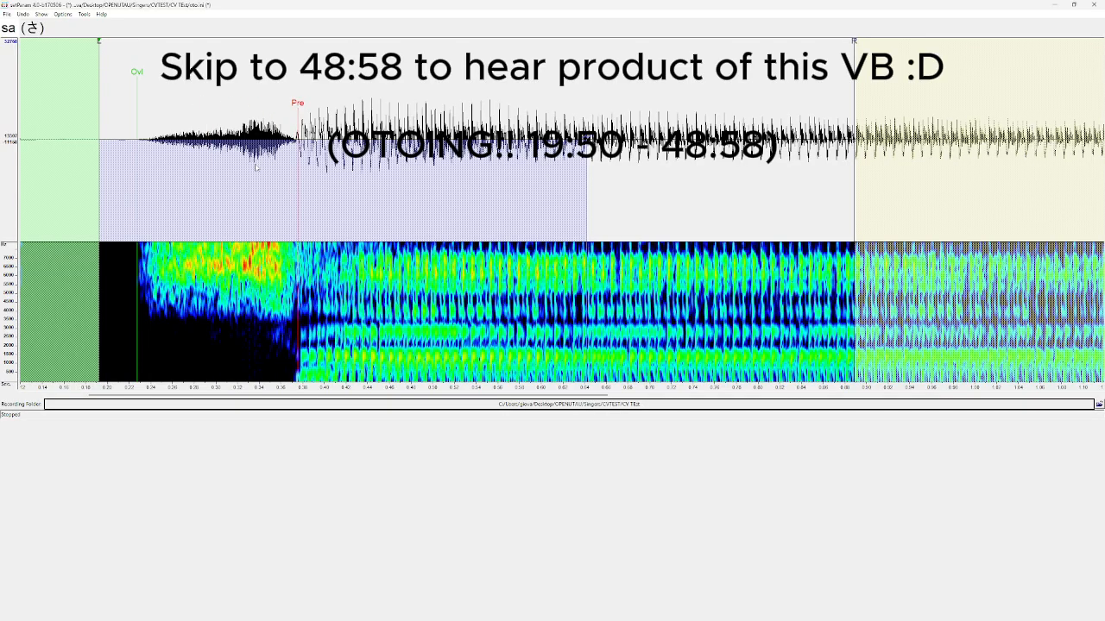
Step: Undo the last preutterance change on sa and move its left blank boundary to about 0.26 s
key("ctrl+z")
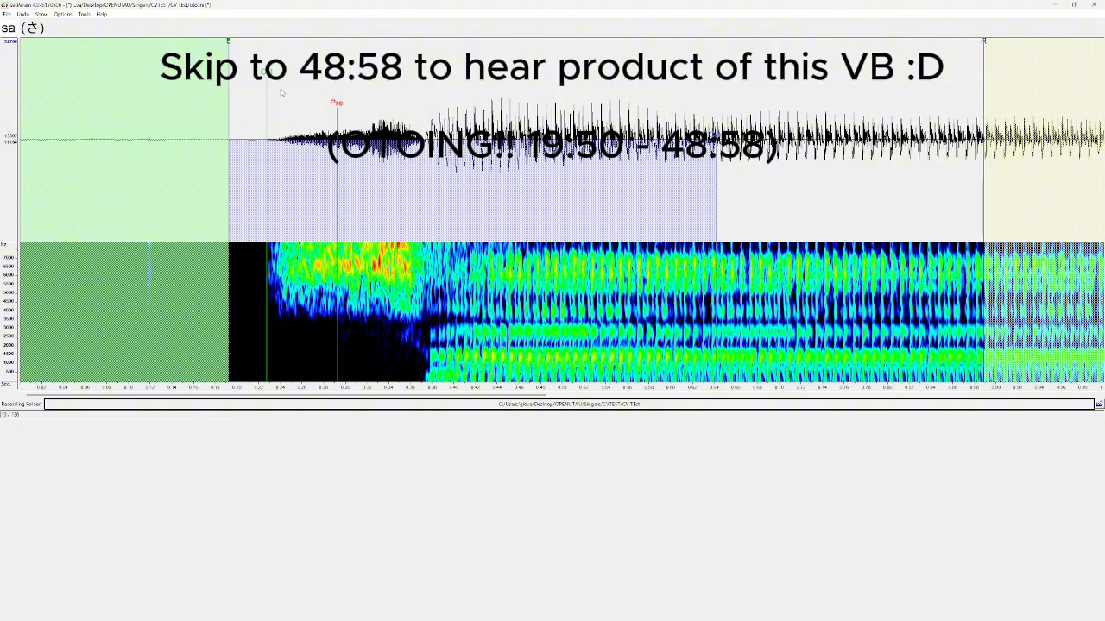
left_click_drag(230, 42, 301, 43)
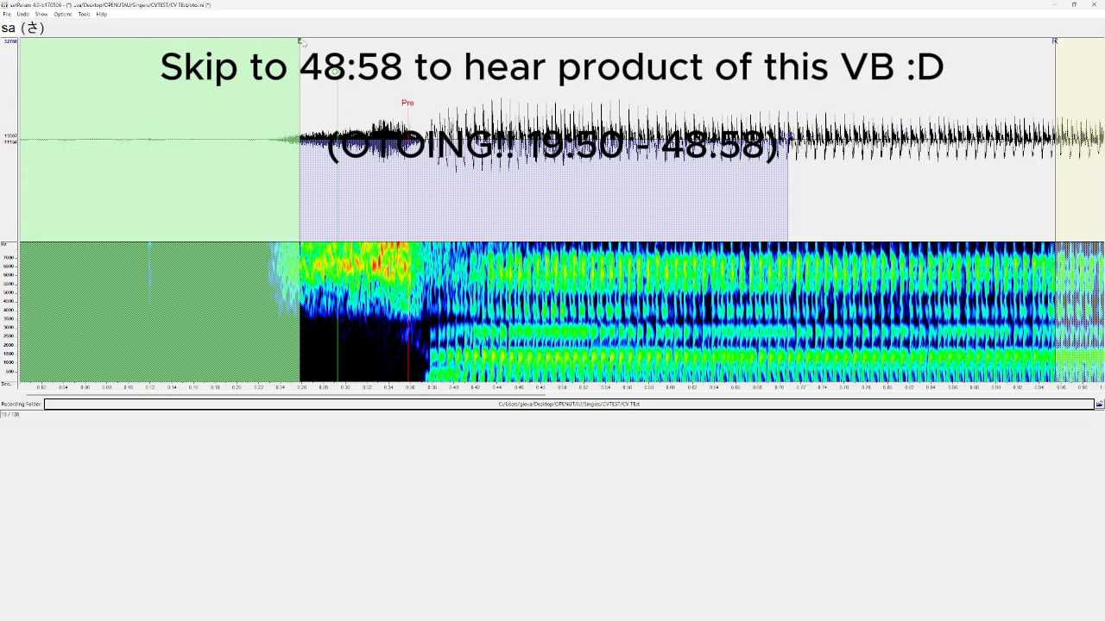
Step: Shift the sa sample's markers so the left boundary sits at about 0.28 s, and si's so it sits at about 0.45 s
left_click_drag(302, 43, 322, 43)
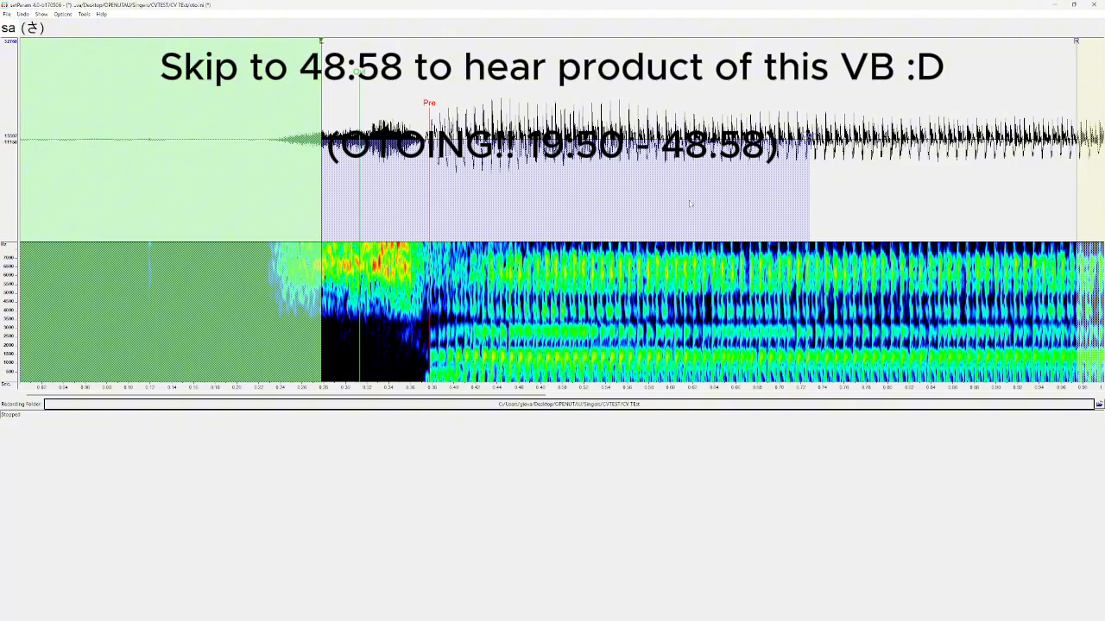
key("Down")
scroll(388, 103, "down", 2)
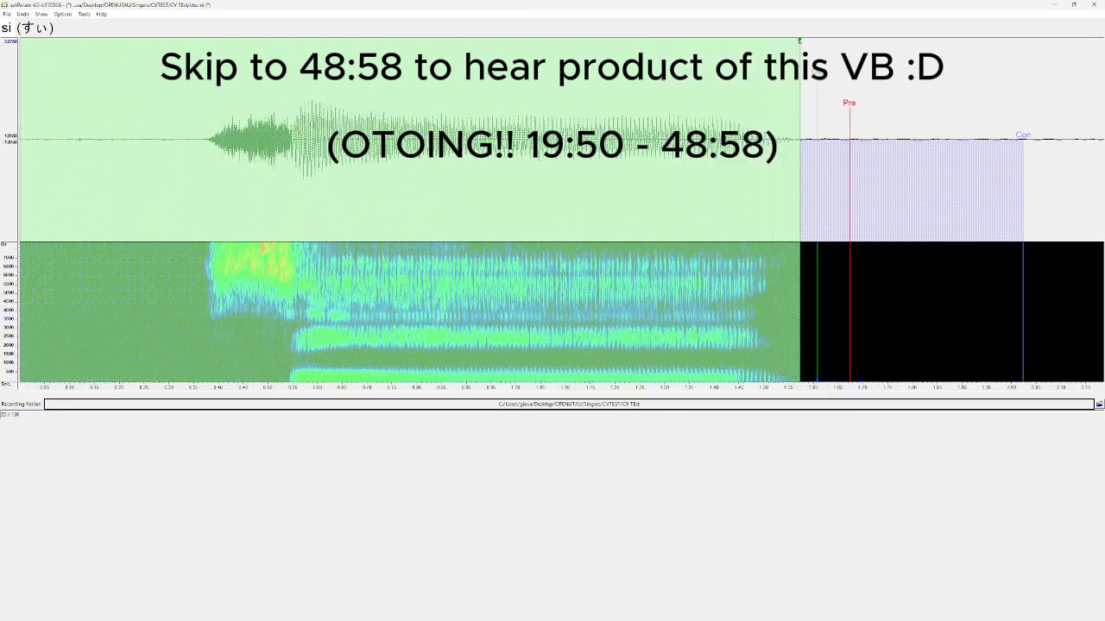
mouse_move(800, 41)
left_mouse_down()
mouse_move(247, 40)
mouse_move(266, 48)
left_mouse_up()
key("space")
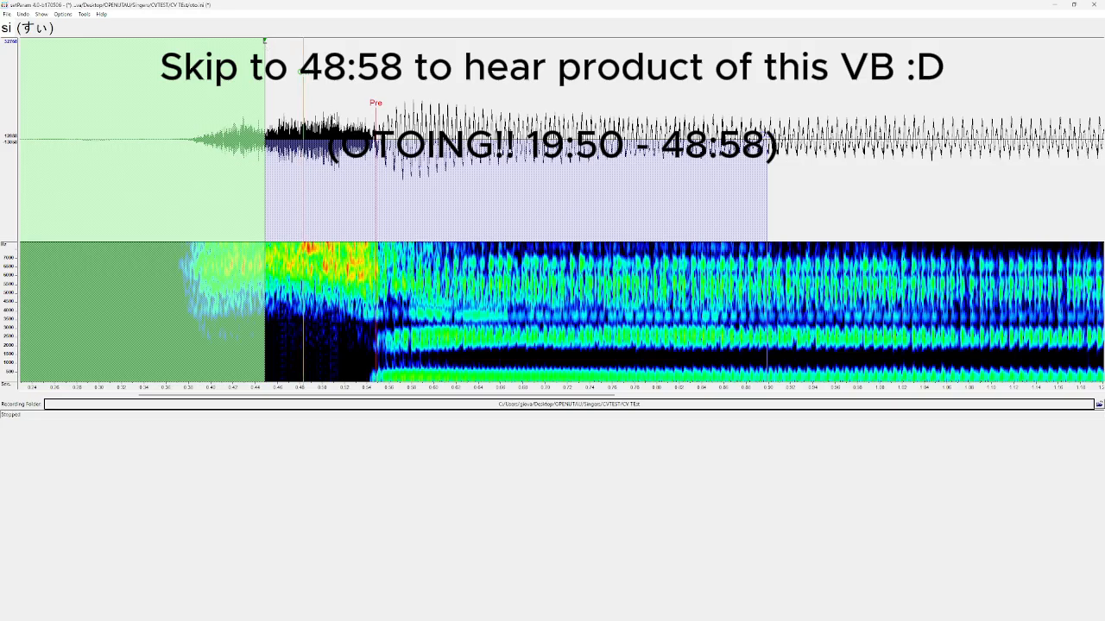
Step: Move the su sample's left boundary back to the consonant at about 0.34 s and the se sample's to about 0.29 s
key("Down")
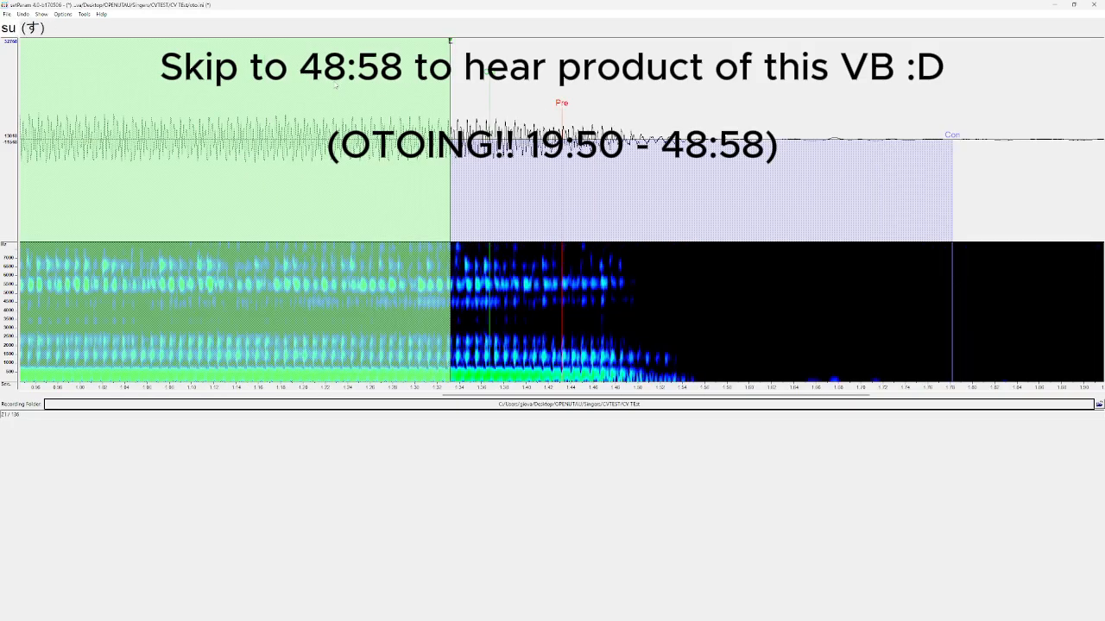
scroll(484, 87, "down", 1)
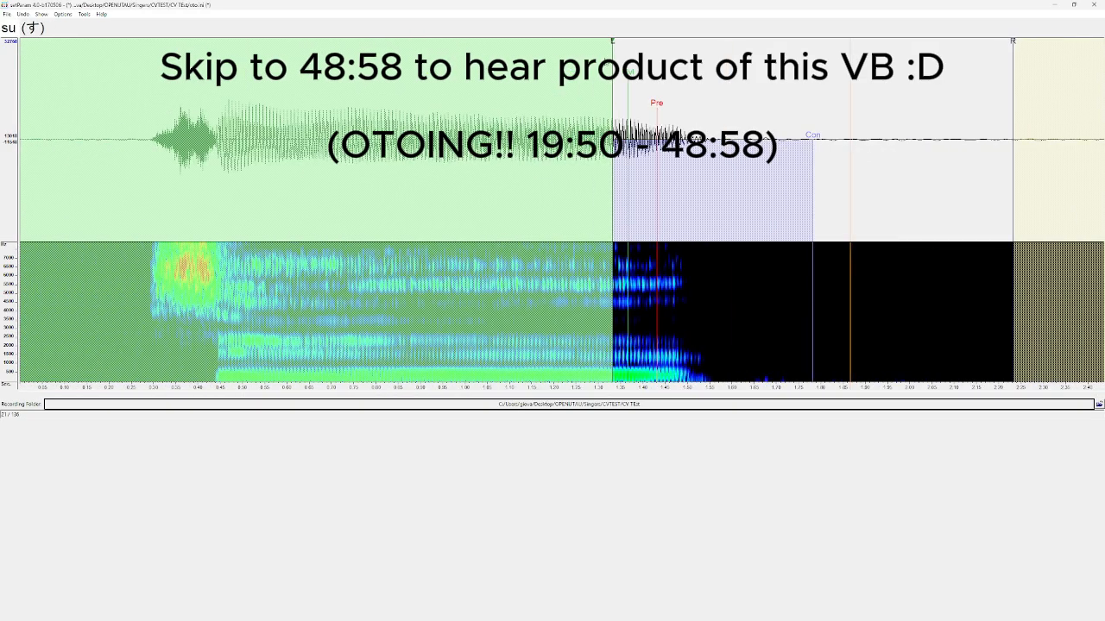
left_click_drag(611, 45, 173, 43)
key("Down")
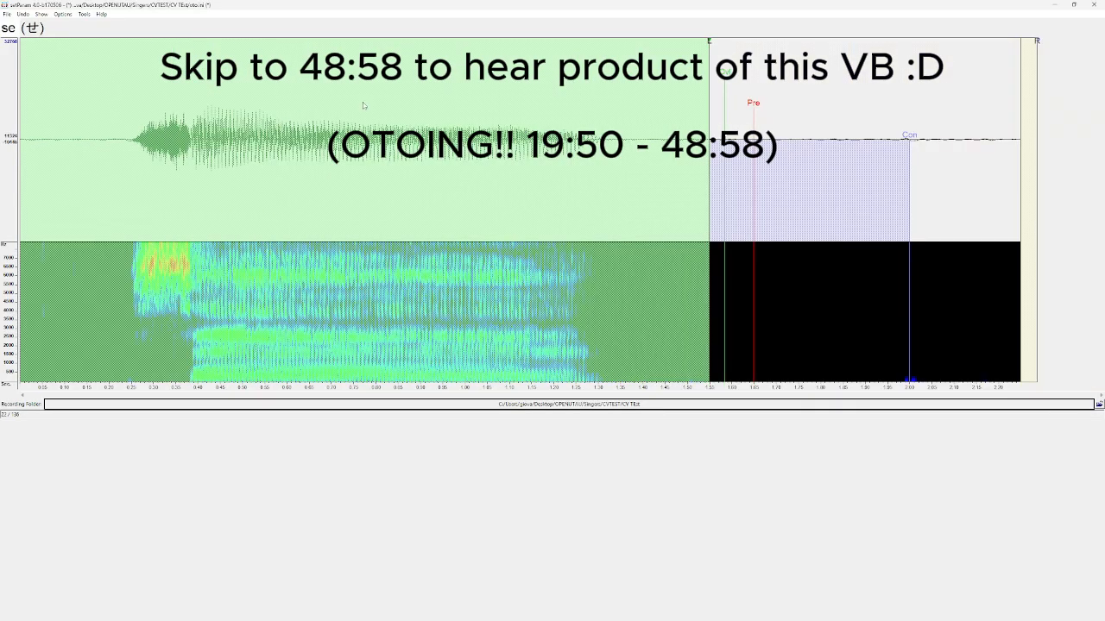
left_click_drag(712, 47, 148, 101)
Step: Move the so sample's left boundary and its markers to about 0.32 s, and the sha sample's to about 0.34 s
key("Down")
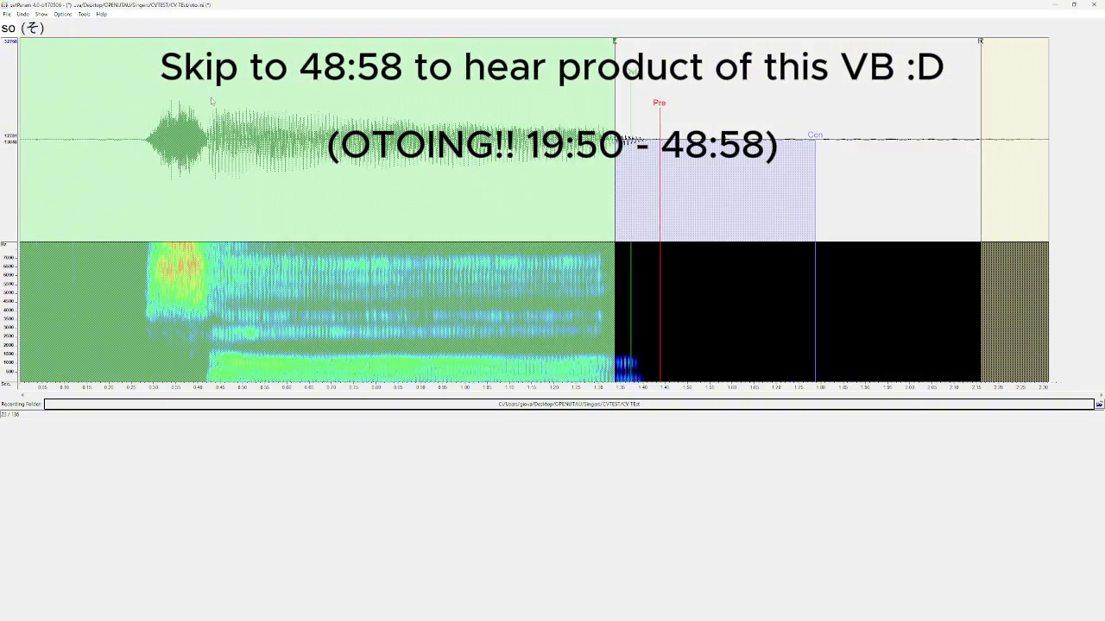
mouse_move(626, 43)
left_mouse_down()
mouse_move(284, 82)
mouse_move(161, 110)
left_mouse_up()
key("Down")
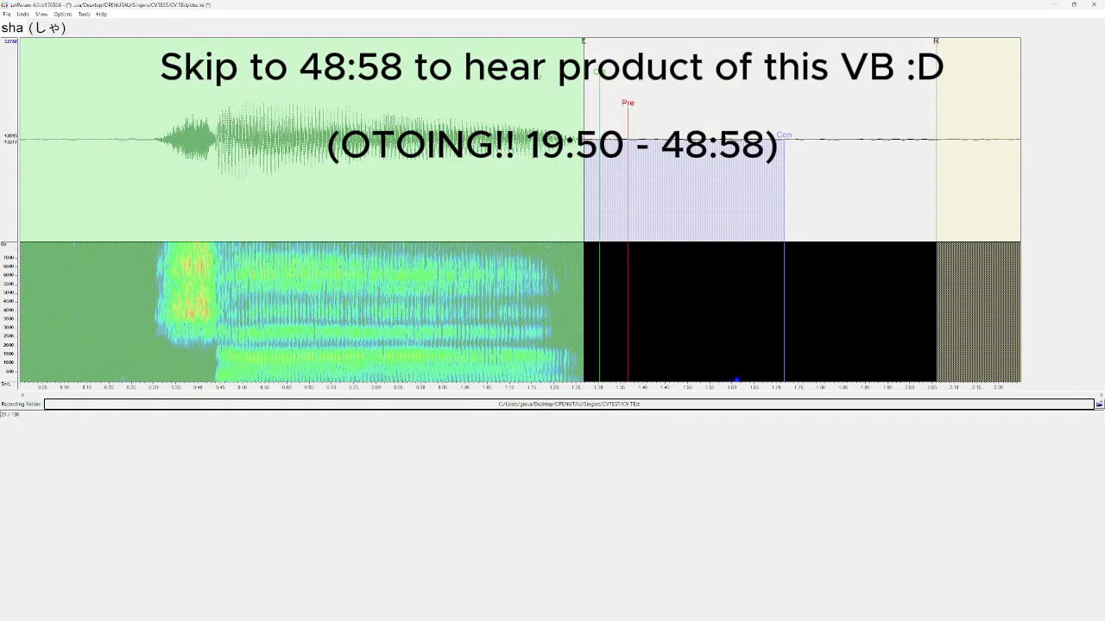
left_click_drag(585, 43, 166, 42)
left_click_drag(167, 136, 171, 136)
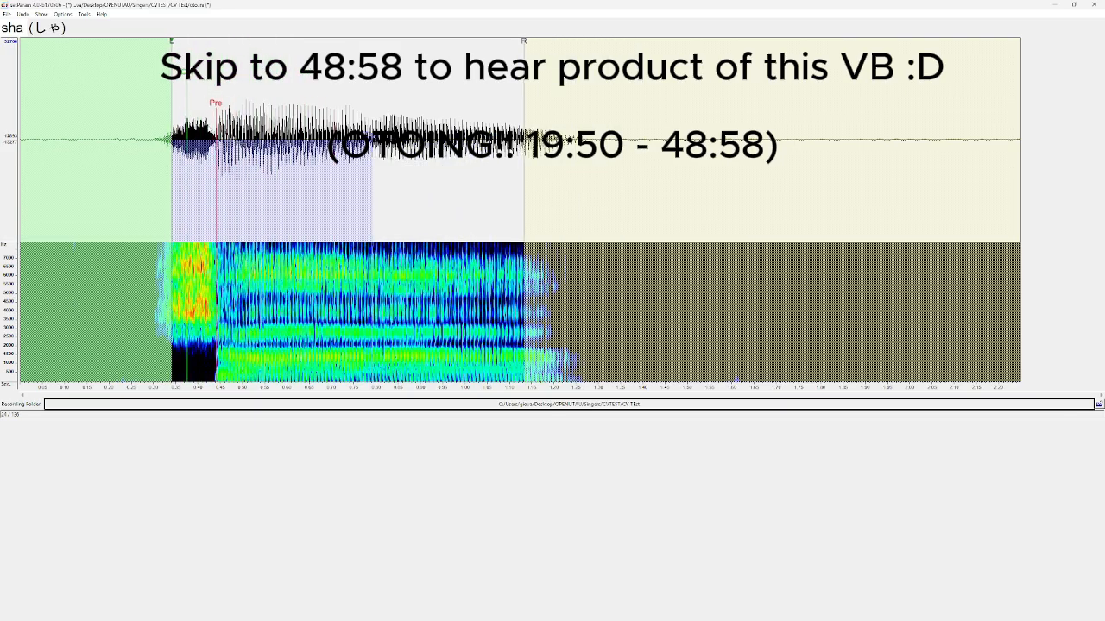
Step: Place the left boundary of the shi sample at about 0.30 s and that of the shu sample at about 0.38 s
key("Down")
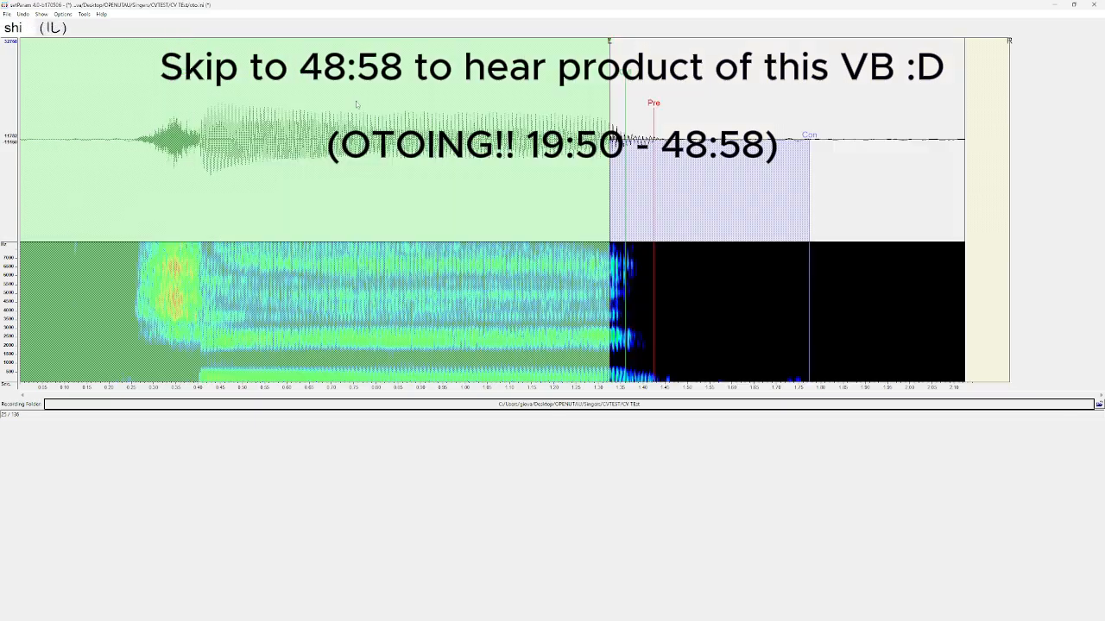
mouse_move(608, 41)
left_mouse_down()
mouse_move(325, 60)
mouse_move(173, 95)
mouse_move(153, 126)
left_mouse_up()
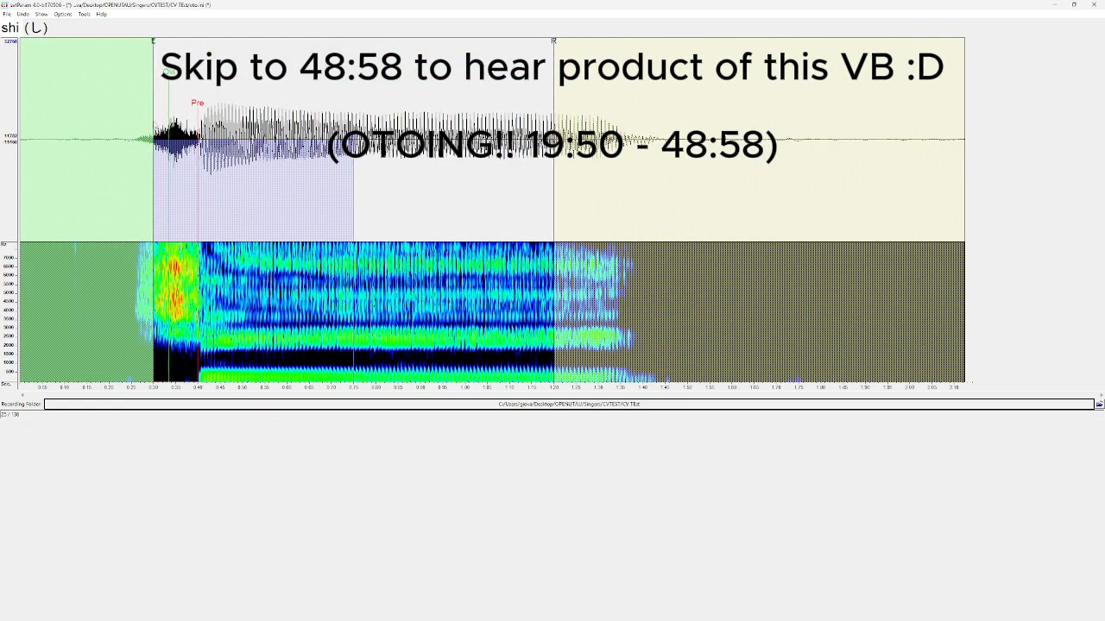
key("Down")
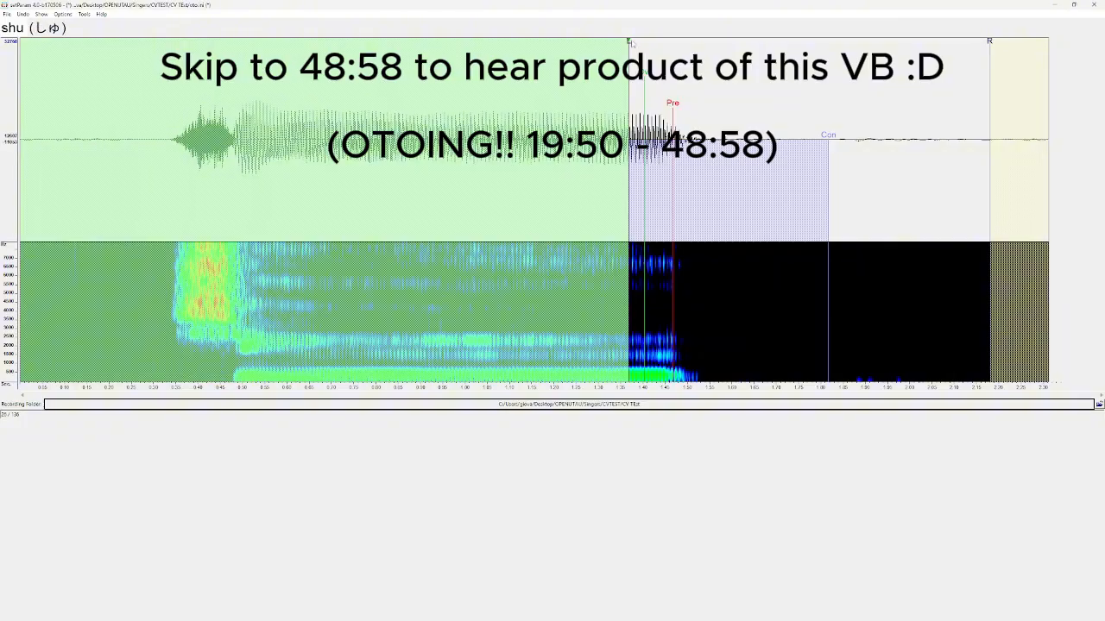
mouse_move(629, 41)
left_mouse_down()
mouse_move(201, 95)
mouse_move(185, 115)
left_mouse_up()
Step: Place the left boundary of the she sample at about 0.26 s and that of the sho sample at about 0.35 s
key("Down")
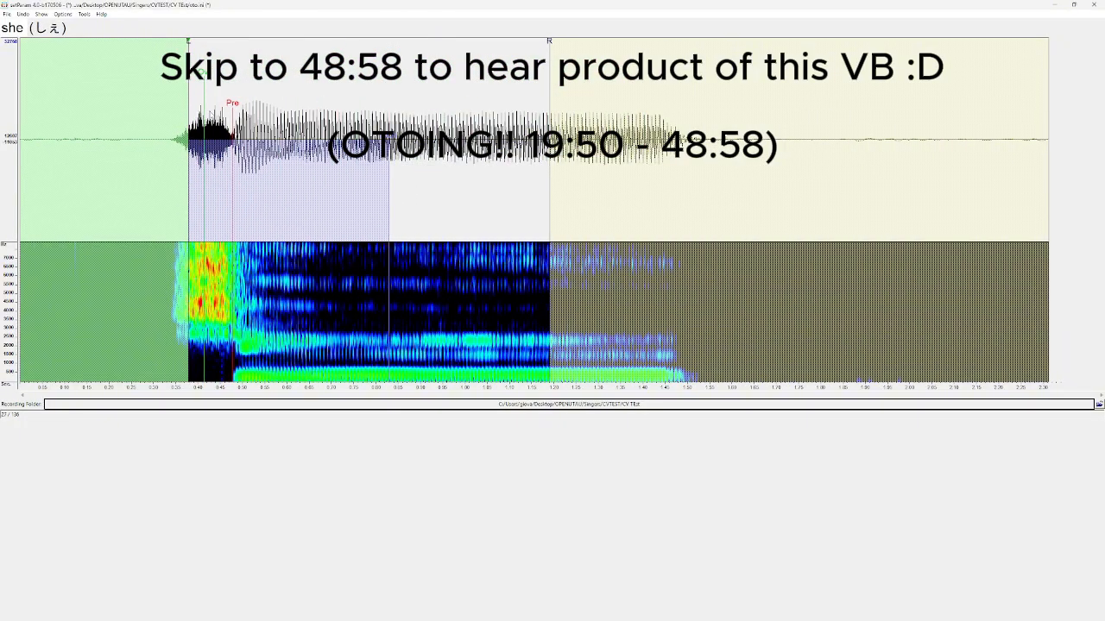
left_click_drag(572, 43, 136, 43)
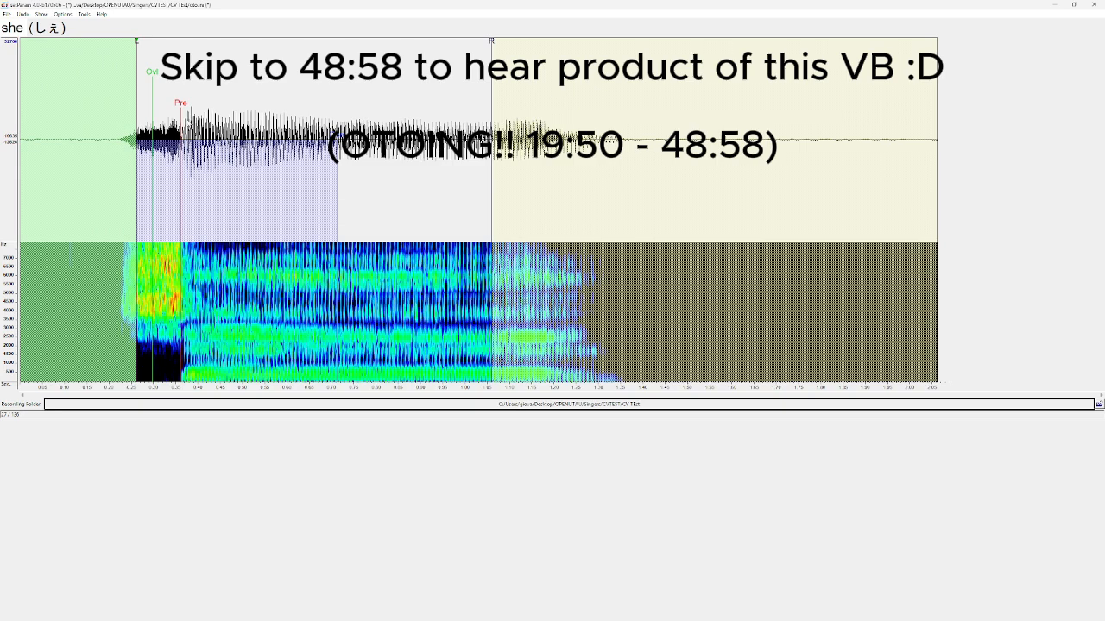
key("Down")
mouse_move(547, 41)
left_mouse_down()
mouse_move(264, 79)
mouse_move(176, 112)
left_mouse_up()
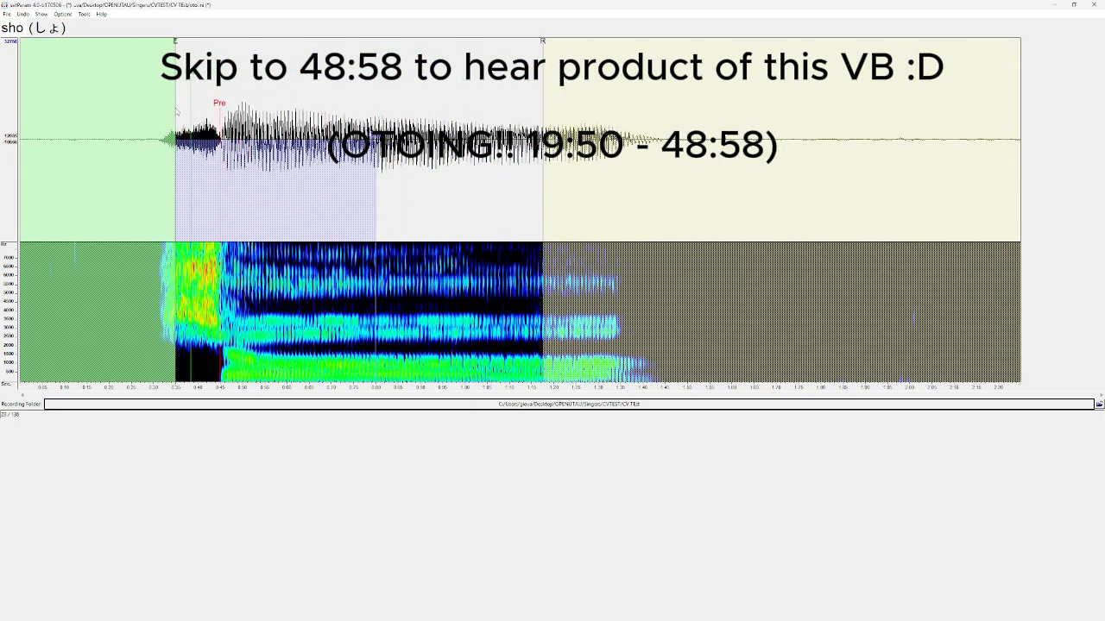
Step: Align the za sample's markers with its left boundary at about 0.36 s, and the zi sample's at about 0.35 s
key("Down")
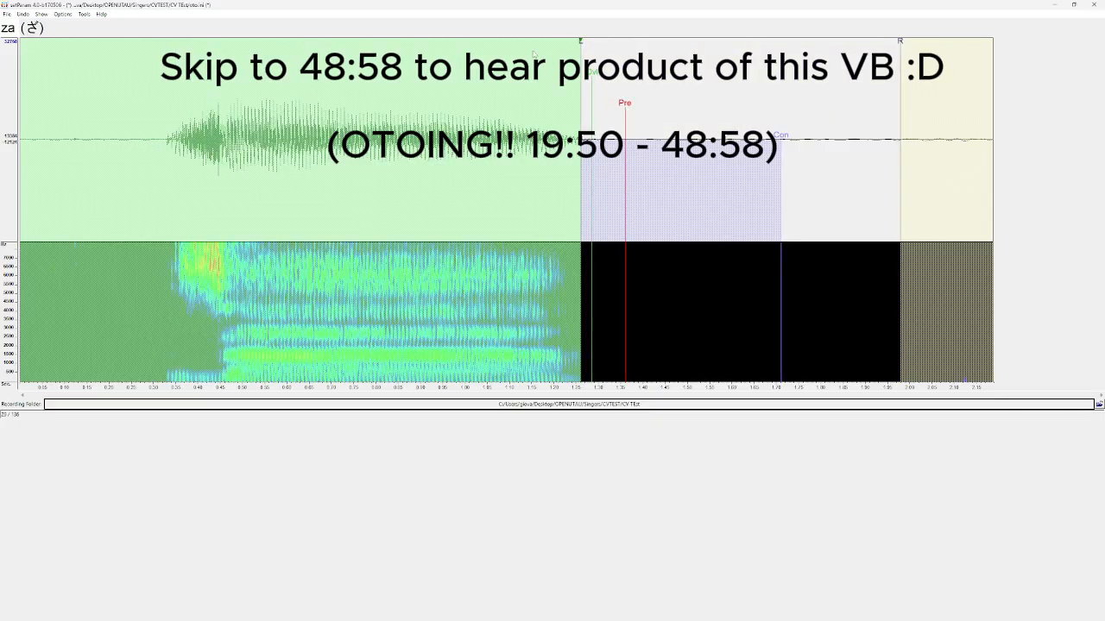
left_click_drag(534, 54, 178, 111)
scroll(179, 112, "up", 2)
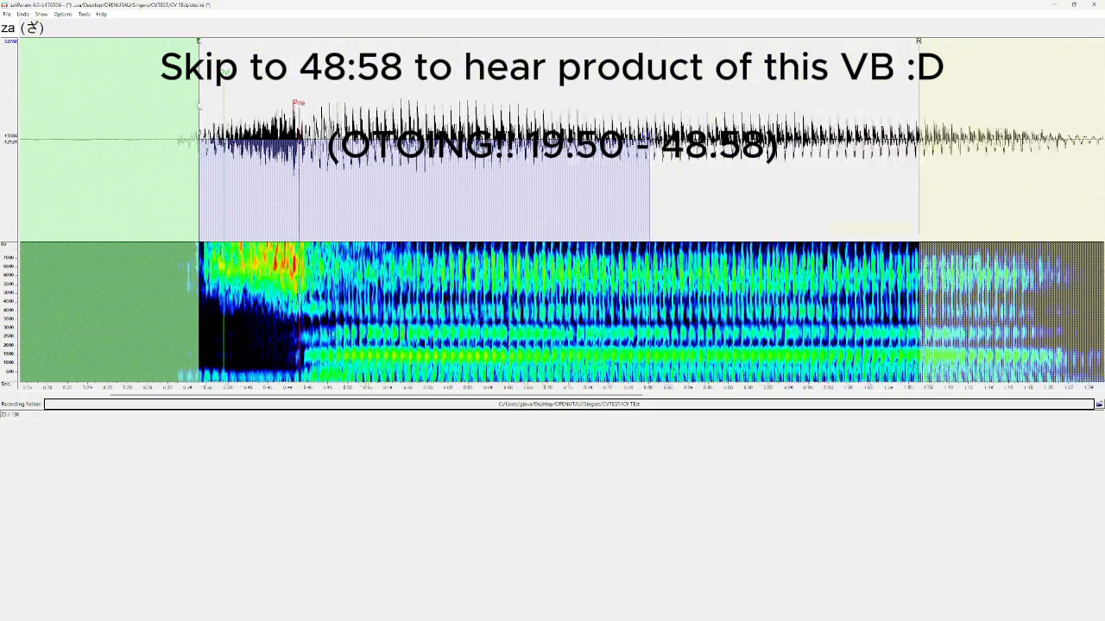
left_click_drag(199, 45, 205, 42)
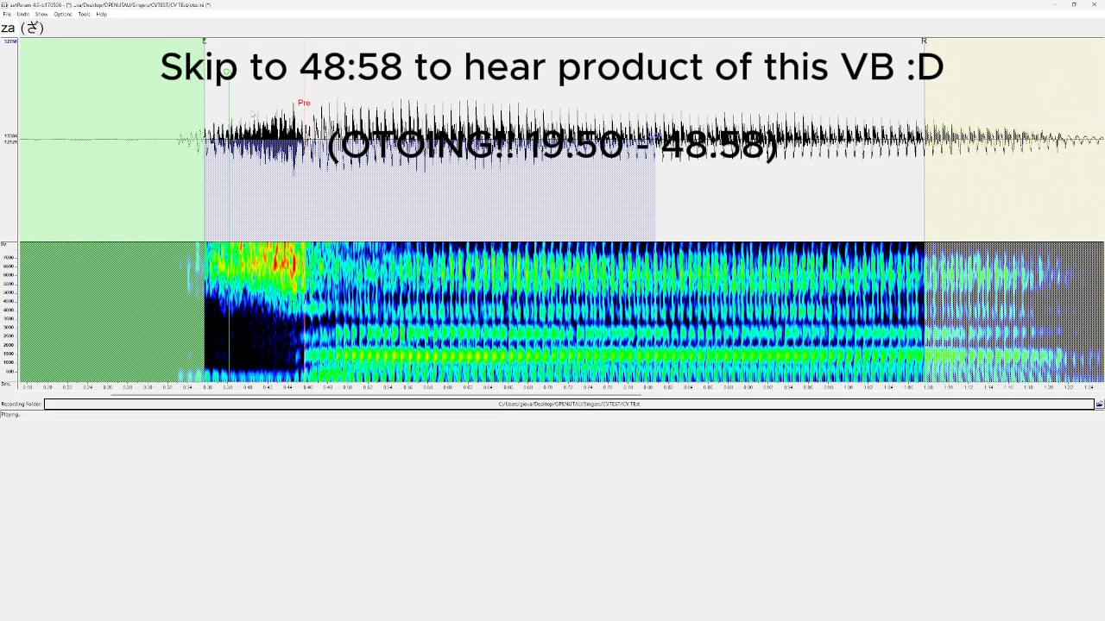
key("Down")
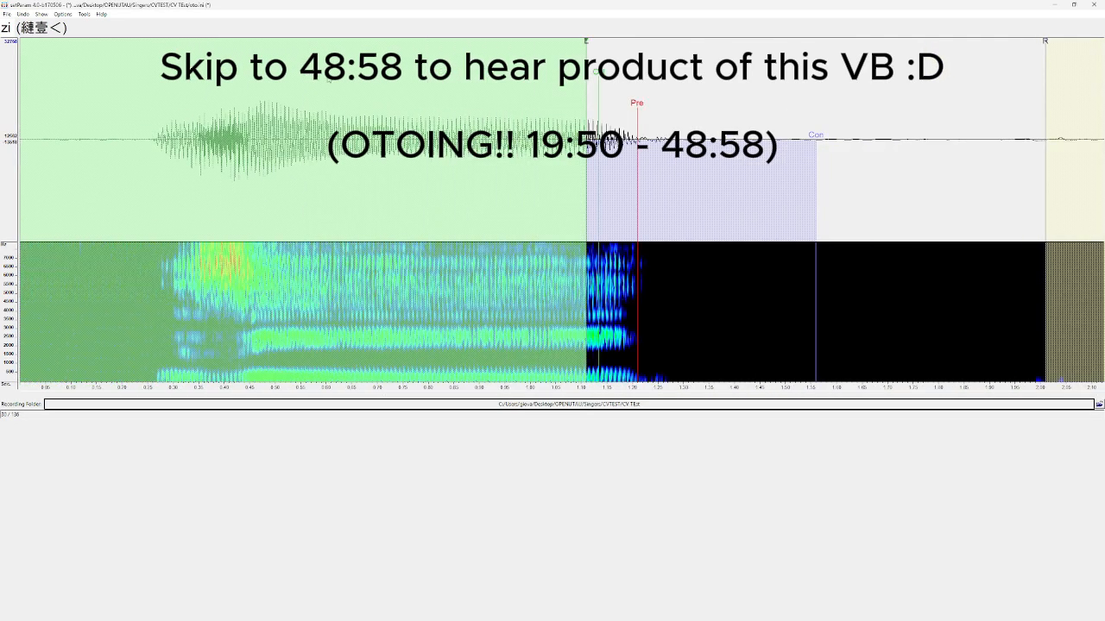
mouse_move(586, 41)
left_mouse_down()
mouse_move(150, 42)
mouse_move(199, 41)
left_mouse_up()
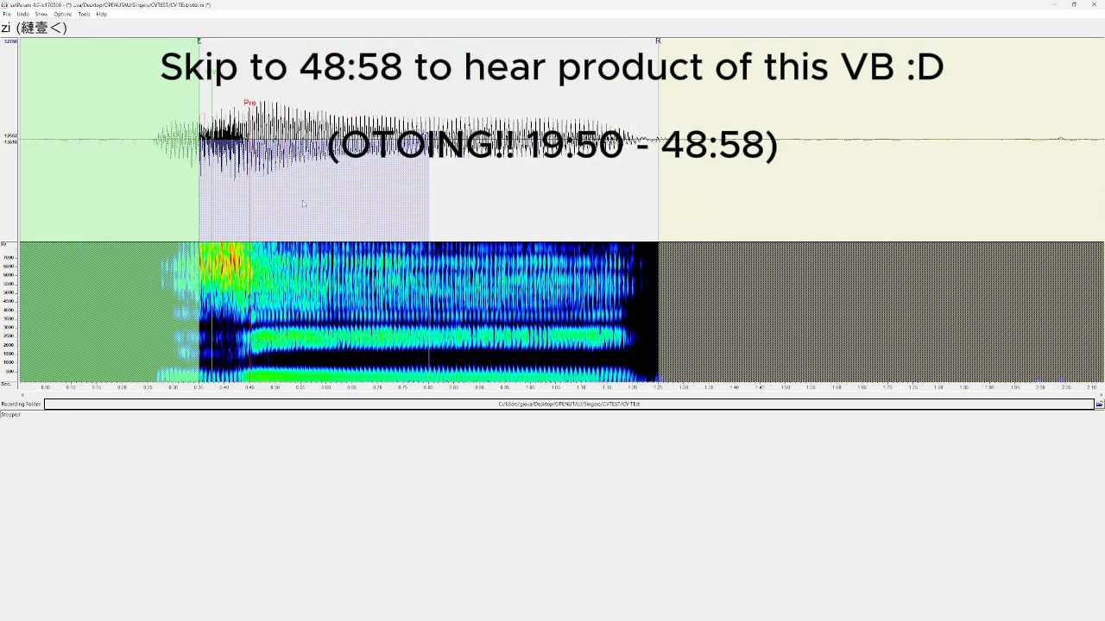
Step: Align the zu sample's markers with its consonant, with the left boundary at about 0.36 s, and play it back
key("Down")
mouse_move(505, 43)
left_mouse_down()
mouse_move(144, 41)
mouse_move(163, 41)
left_mouse_up()
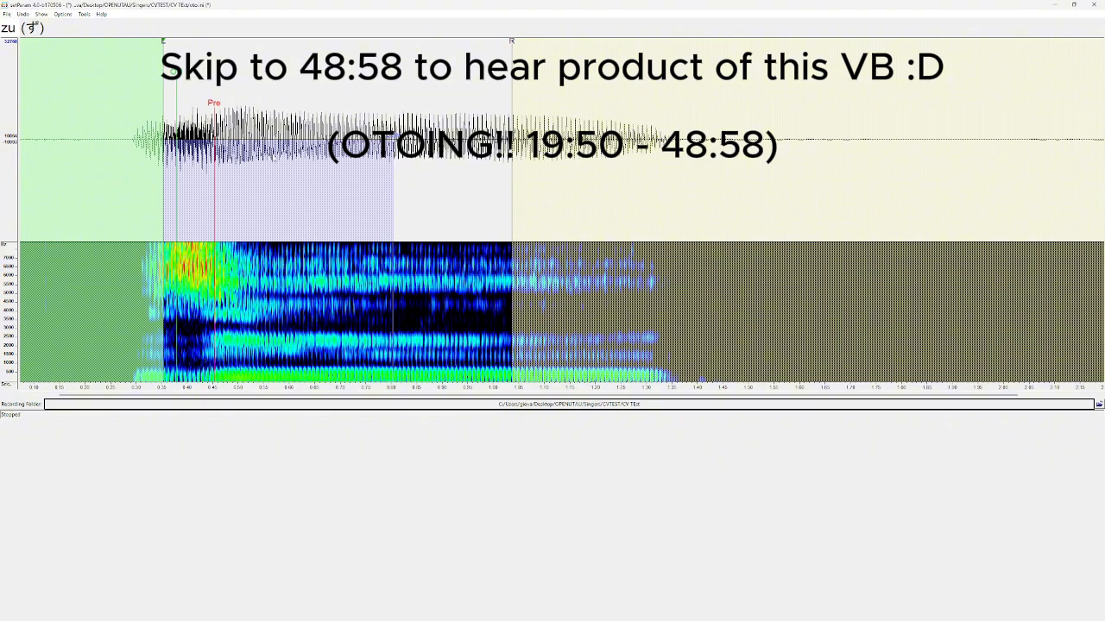
key("Down")
key("Up")
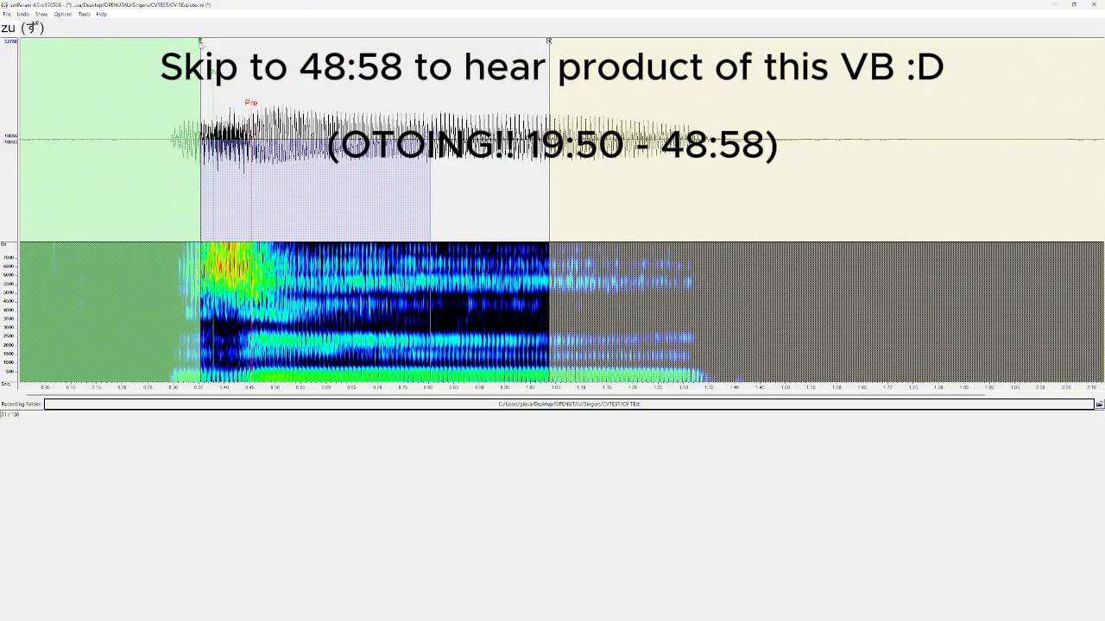
left_click_drag(200, 41, 205, 41)
key("space")
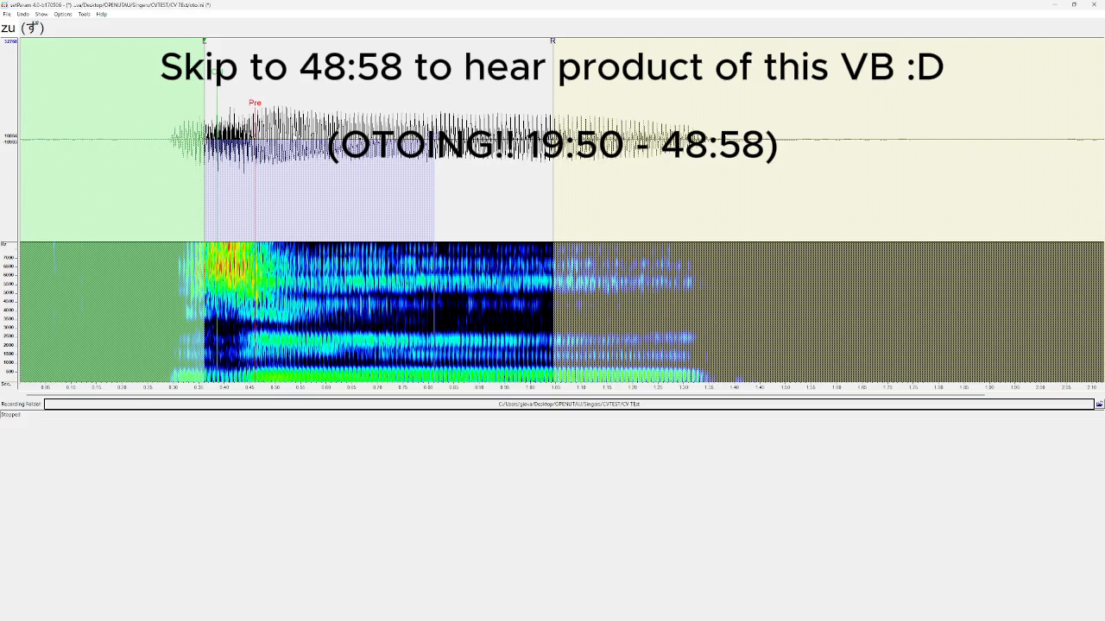
Step: Move the ze sample's left boundary and markers to about 0.29 s, and the zo sample's to about 0.44 s
key("Down")
left_click_drag(656, 42, 169, 42)
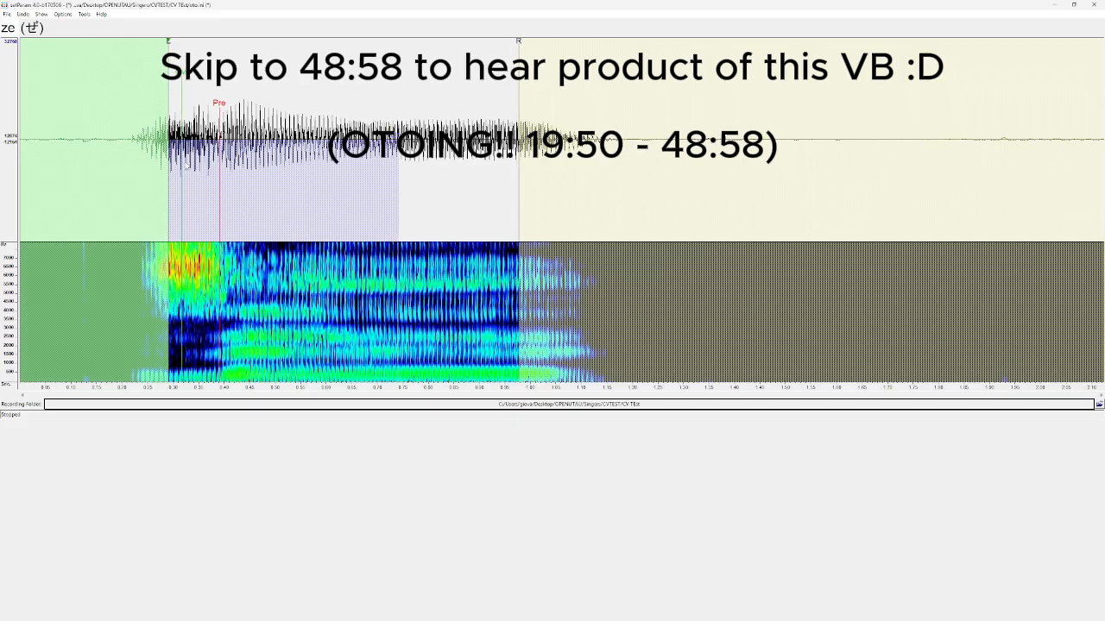
key("Down")
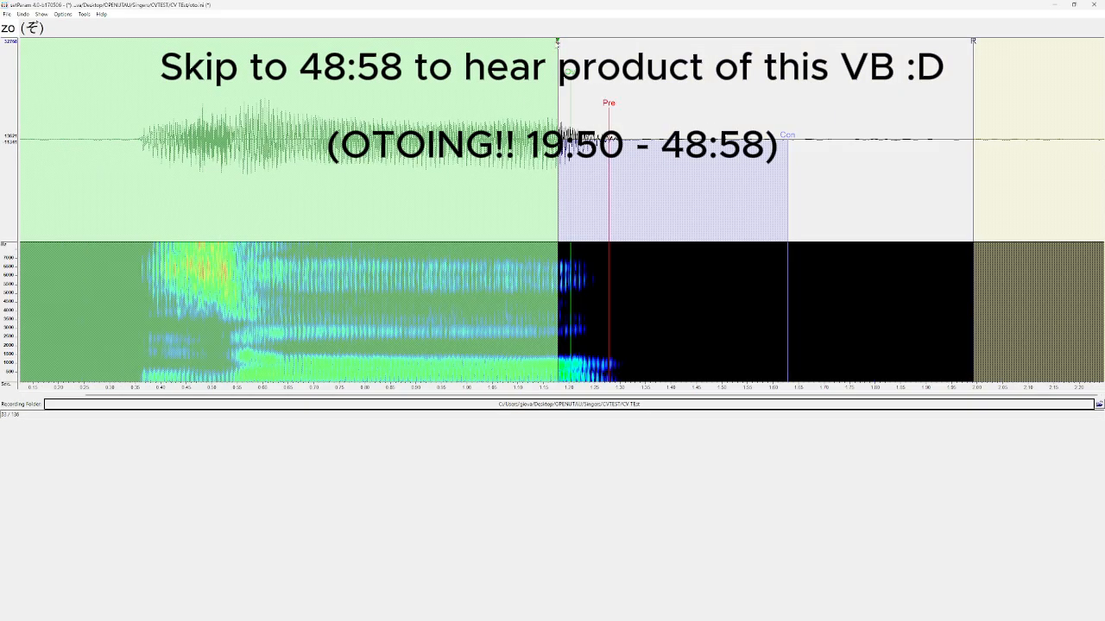
mouse_move(452, 64)
left_mouse_down()
mouse_move(153, 109)
mouse_move(182, 108)
left_mouse_up()
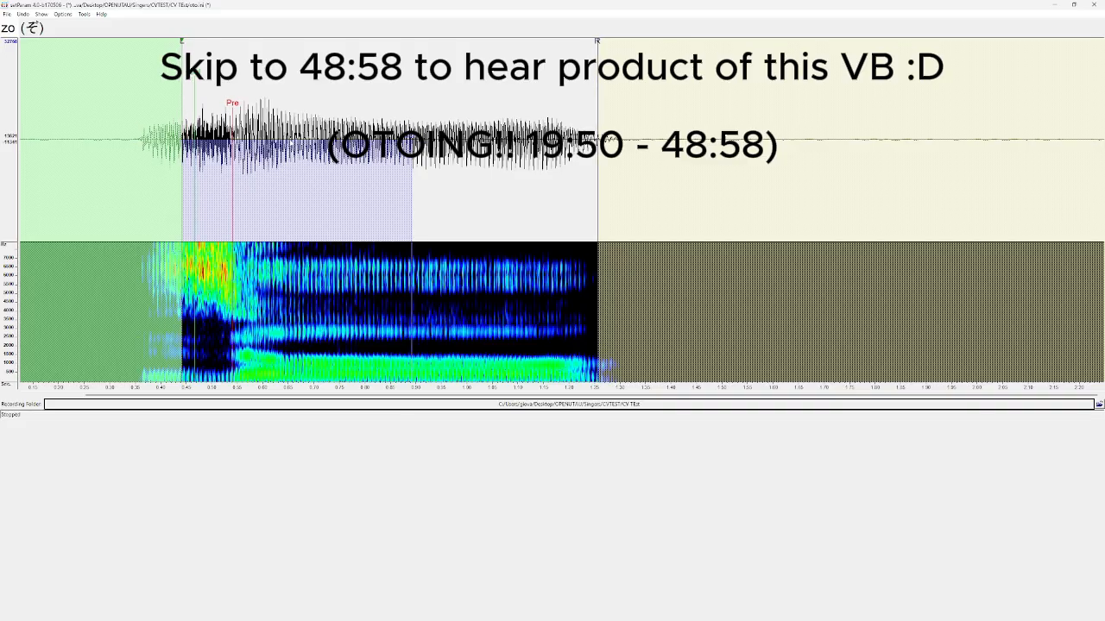
Step: Set the ja sample's left boundary just before the consonant at about 0.28 s, and the ji sample's at about 0.30 s
key("Down")
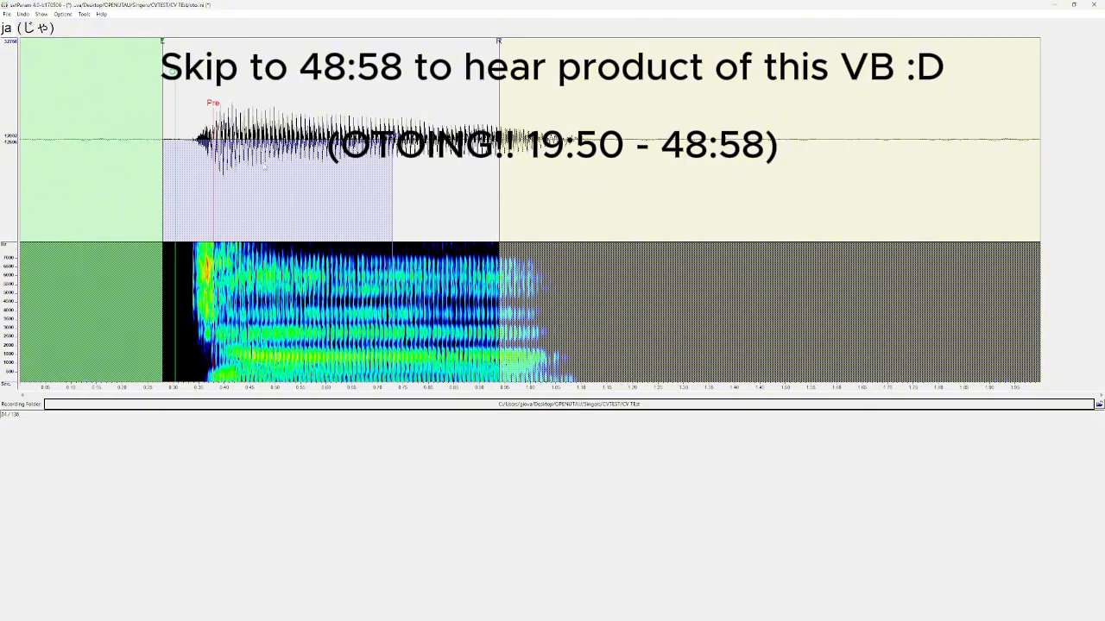
key("space")
key("Down")
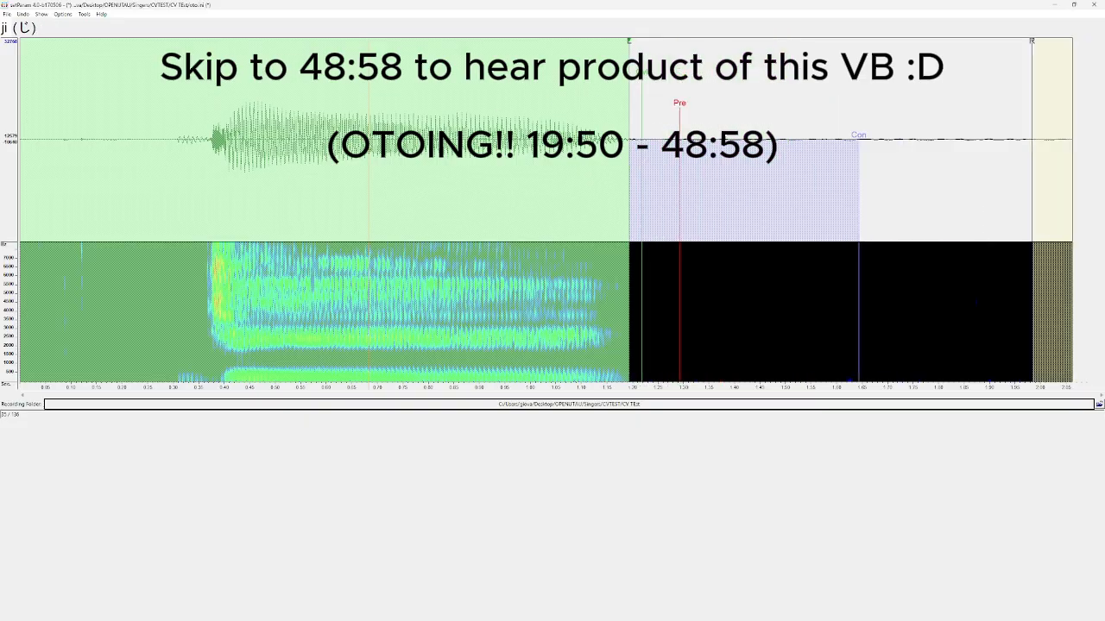
left_click_drag(166, 170, 175, 170)
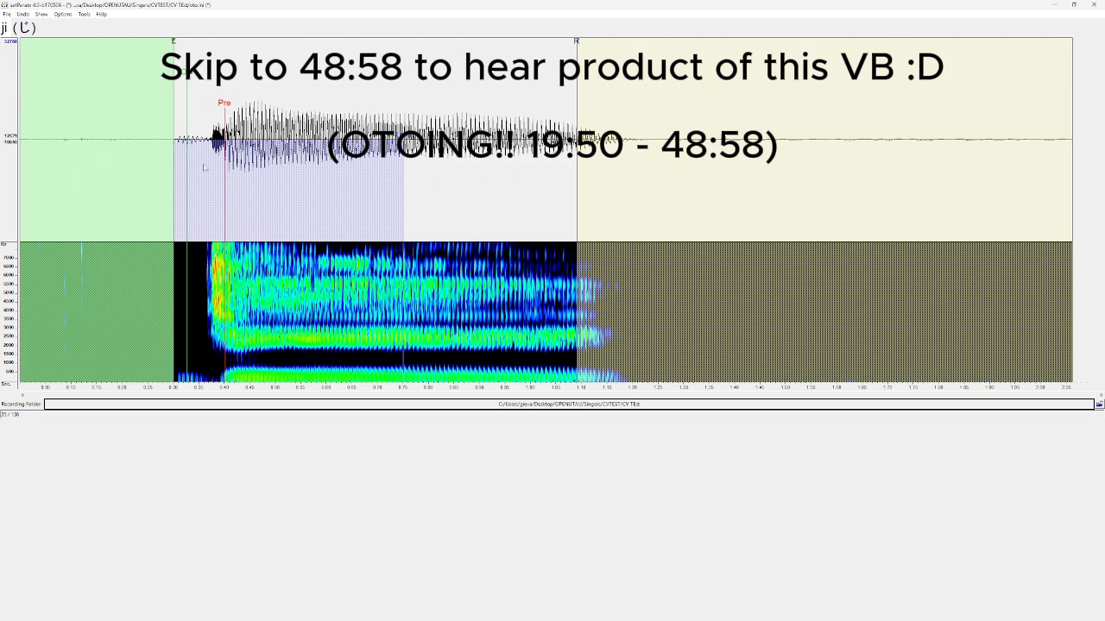
double_click(213, 167)
Step: Move the ju sample's left boundary and markers to about 0.39 s, and the je sample's to about 0.44 s
key("Down")
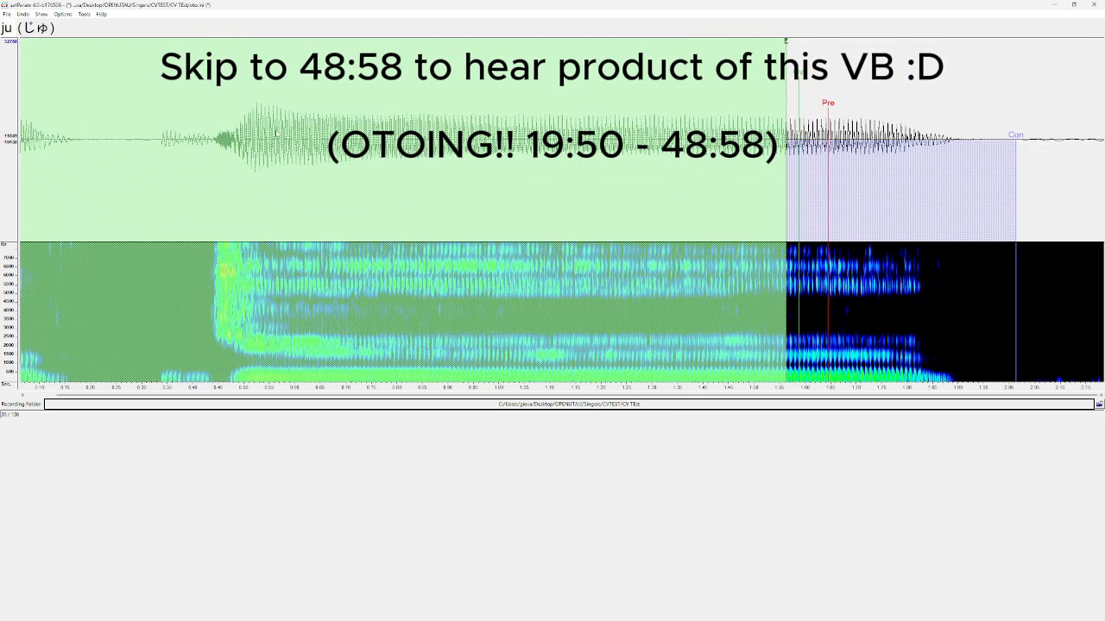
left_click_drag(785, 40, 188, 41)
key("Down")
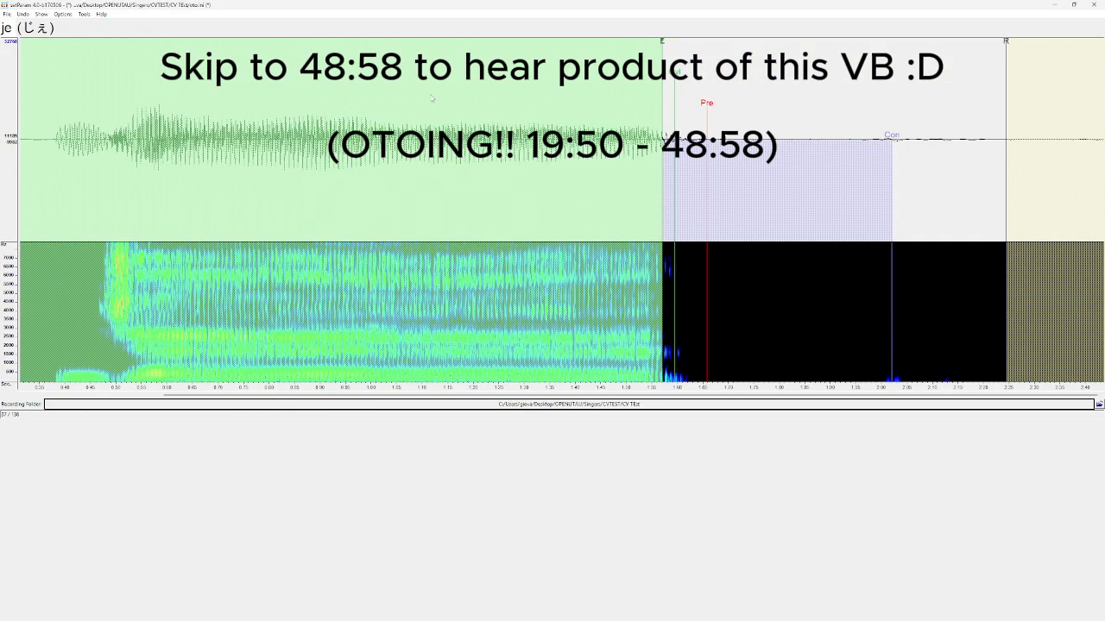
left_click_drag(659, 40, 85, 41)
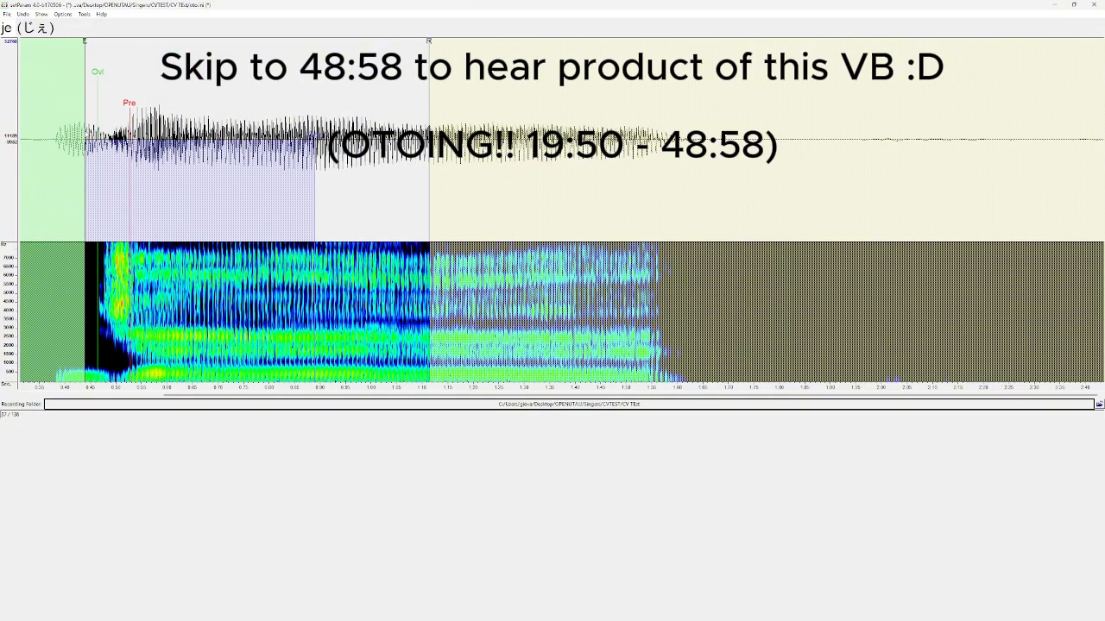
key("space")
key("space")
key("space")
Step: Move the jo sample's left boundary and its markers back to about 0.29 s, ahead of the consonant
key("Down")
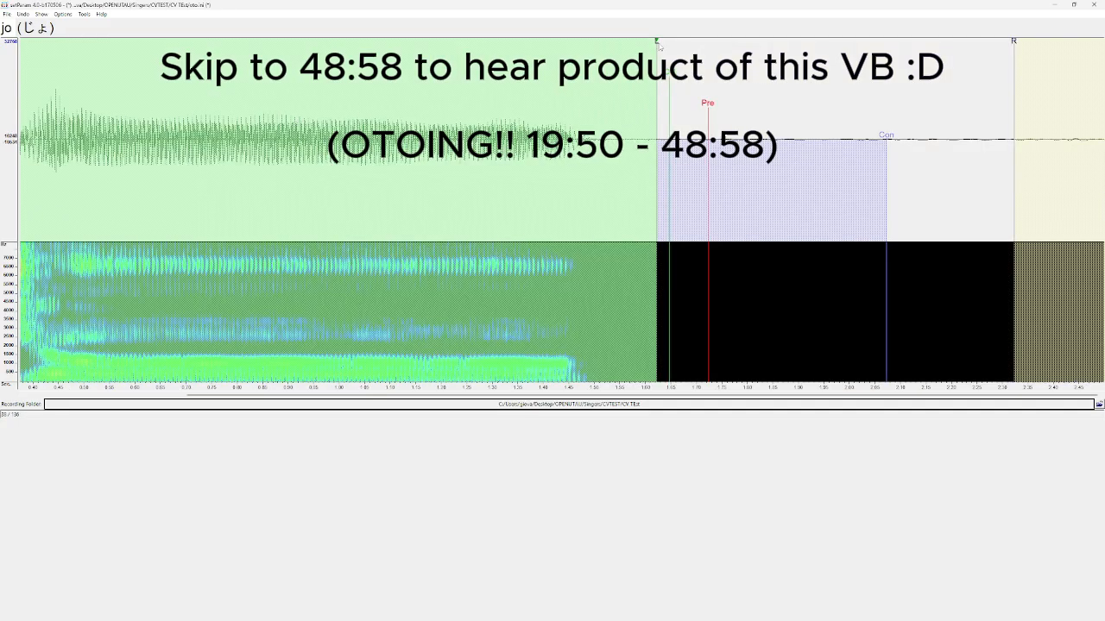
left_click_drag(658, 42, 0, 42)
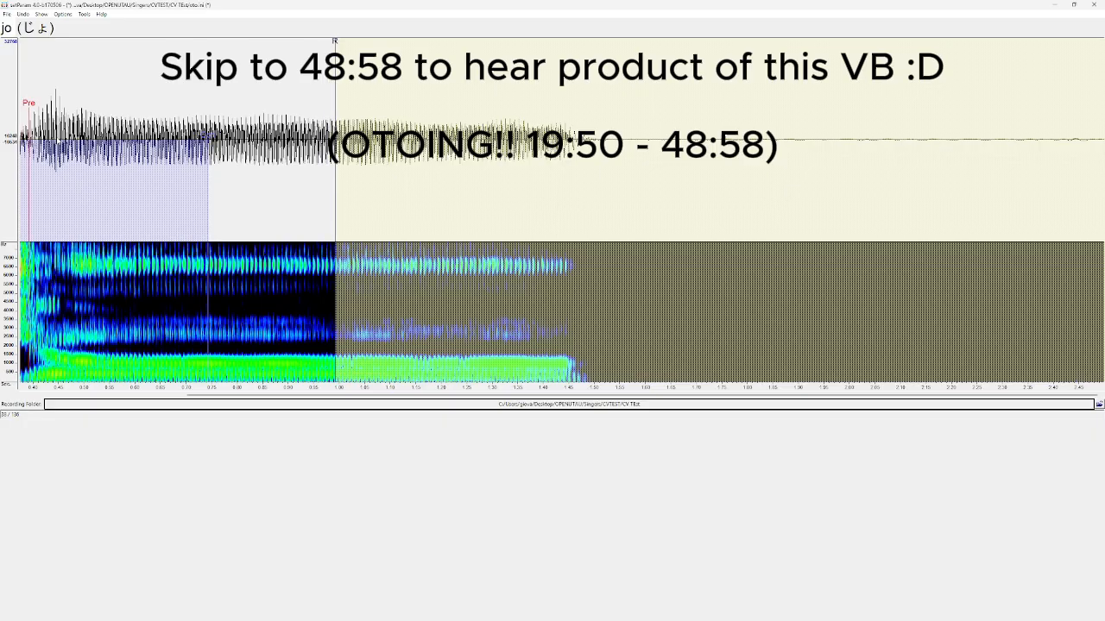
scroll(111, 135, "down", 2)
scroll(110, 136, "up", 2)
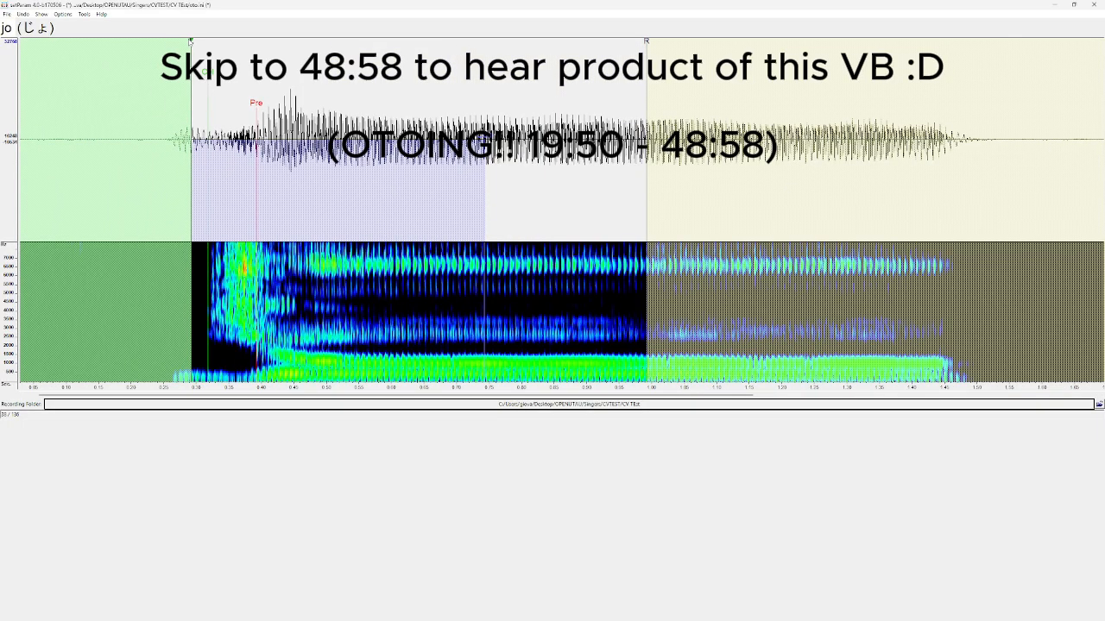
Step: Nudge the jo sample's left boundary slightly right, and set the ta sample's to about 0.28 s with its preutterance at about 0.40 s
mouse_move(191, 42)
left_mouse_down()
mouse_move(180, 42)
mouse_move(192, 42)
left_mouse_up()
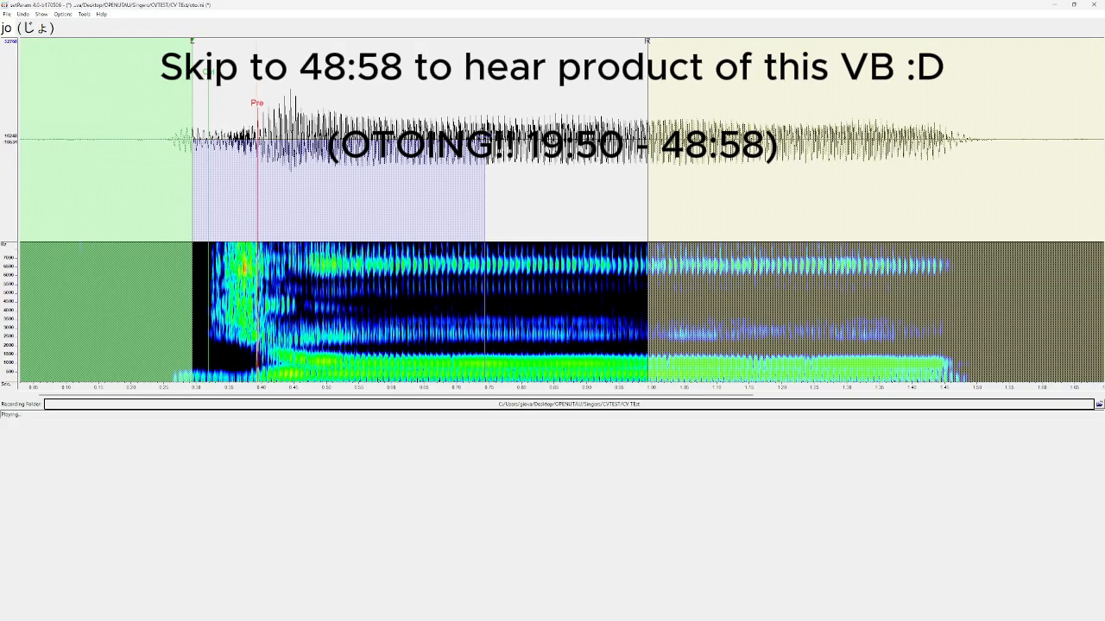
key("Down")
scroll(386, 99, "down", 2)
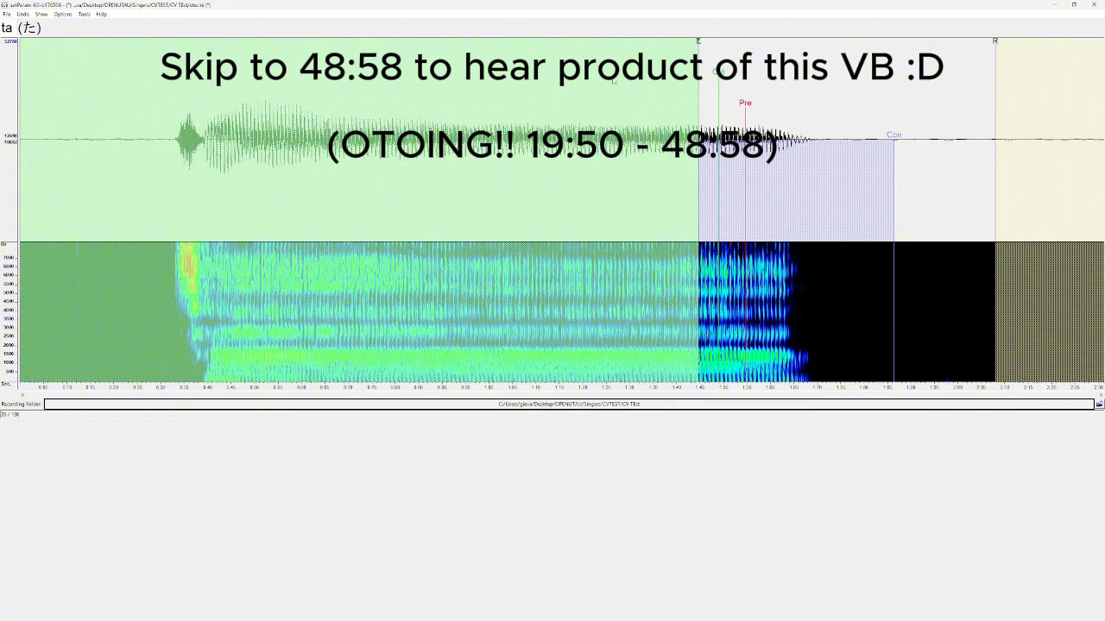
left_click_drag(699, 45, 153, 42)
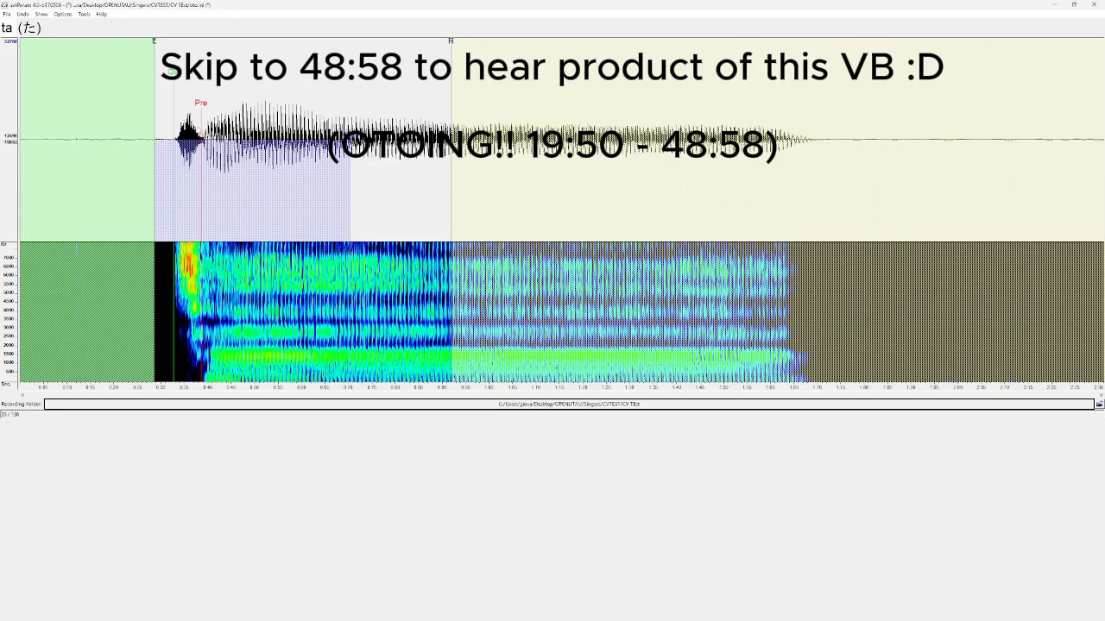
left_click_drag(203, 109, 211, 109)
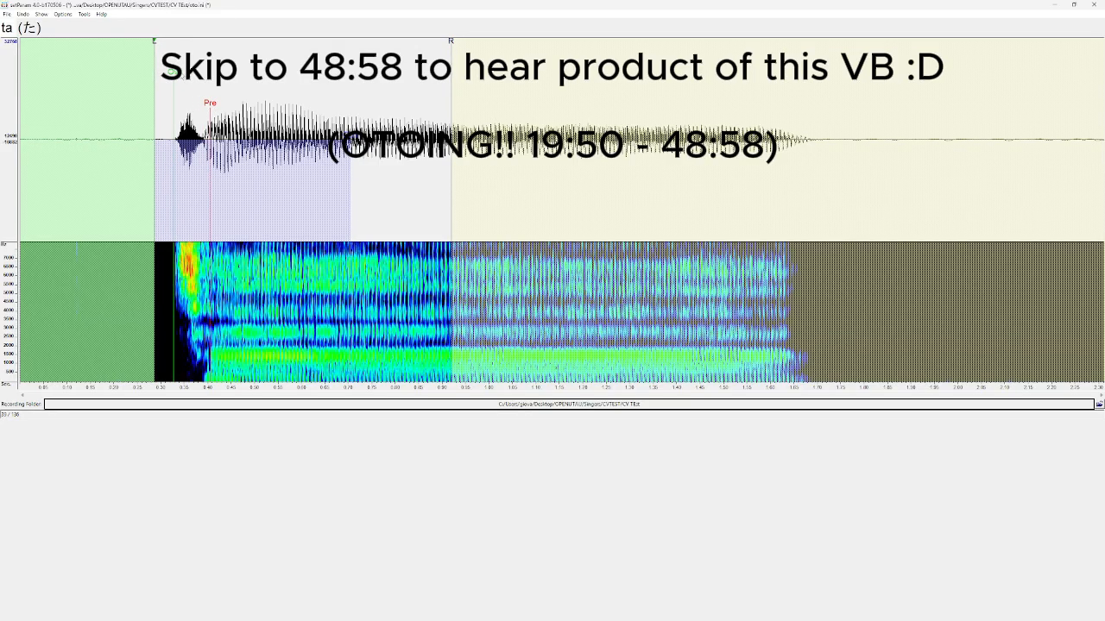
left_click_drag(156, 42, 149, 42)
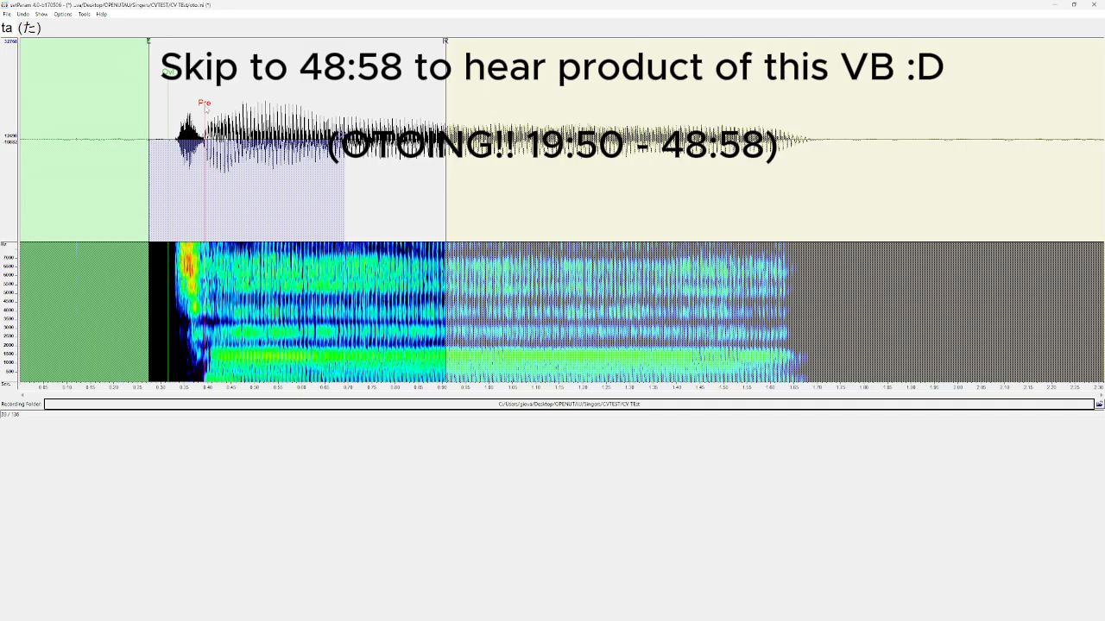
left_click_drag(206, 109, 210, 110)
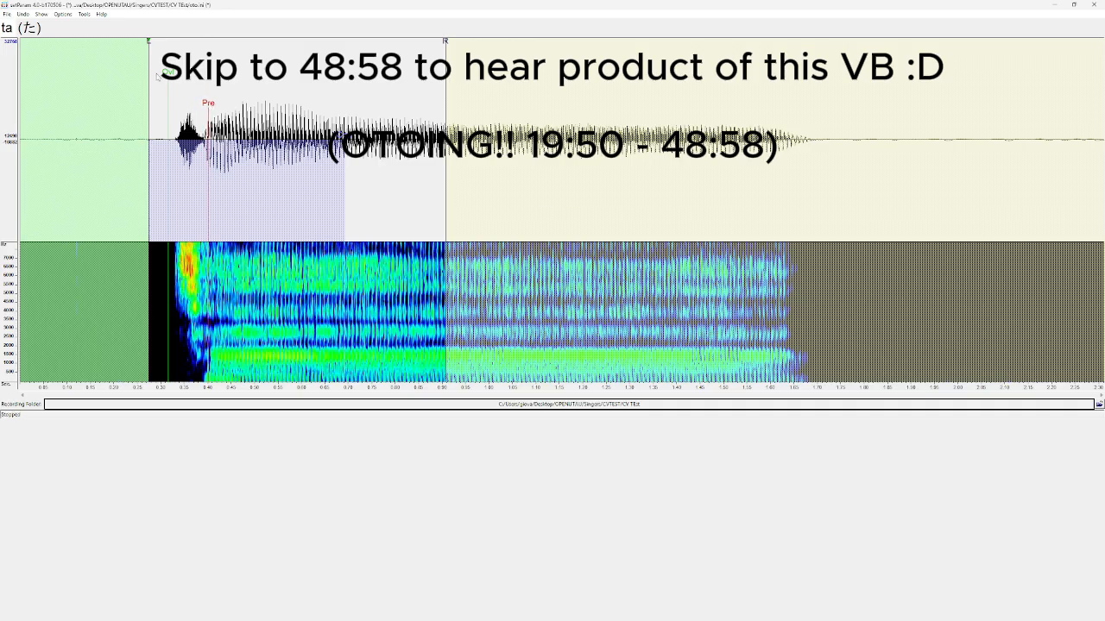
Step: Move the ti sample's left boundary and markers to about 0.34 s, and the tu sample's to about 0.29 s
key("Down")
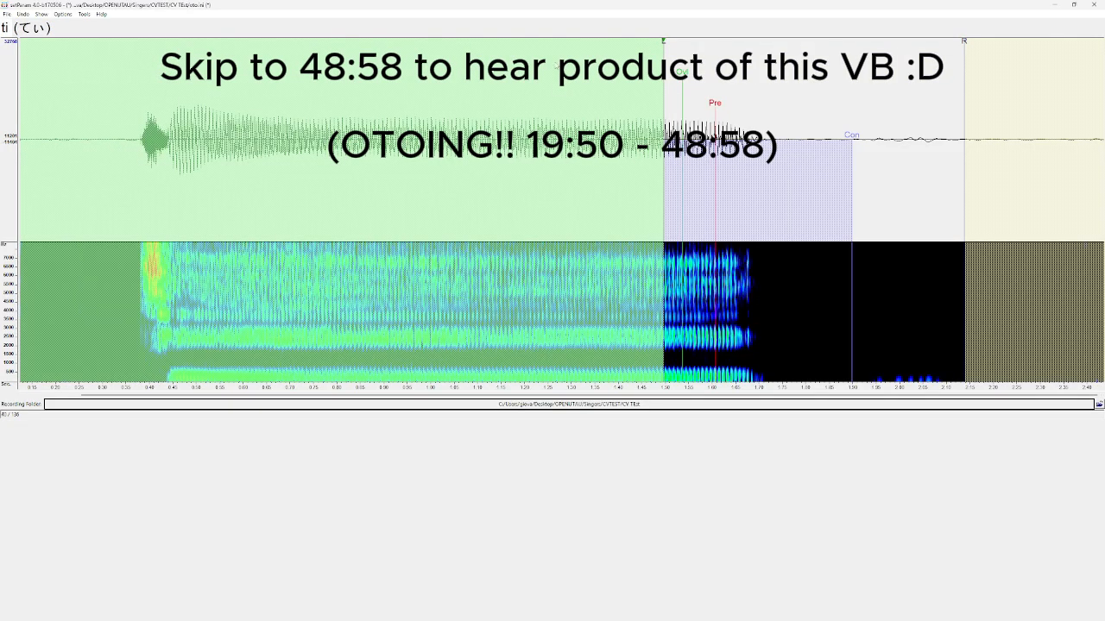
mouse_move(663, 45)
left_mouse_down()
mouse_move(631, 60)
mouse_move(91, 103)
mouse_move(121, 128)
left_mouse_up()
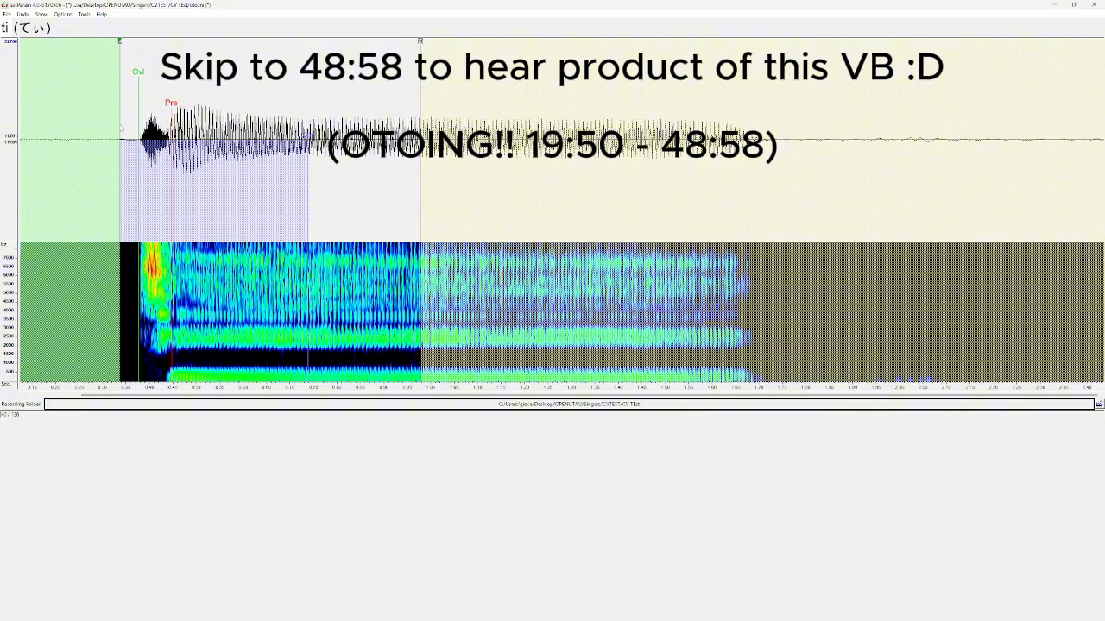
key("Down")
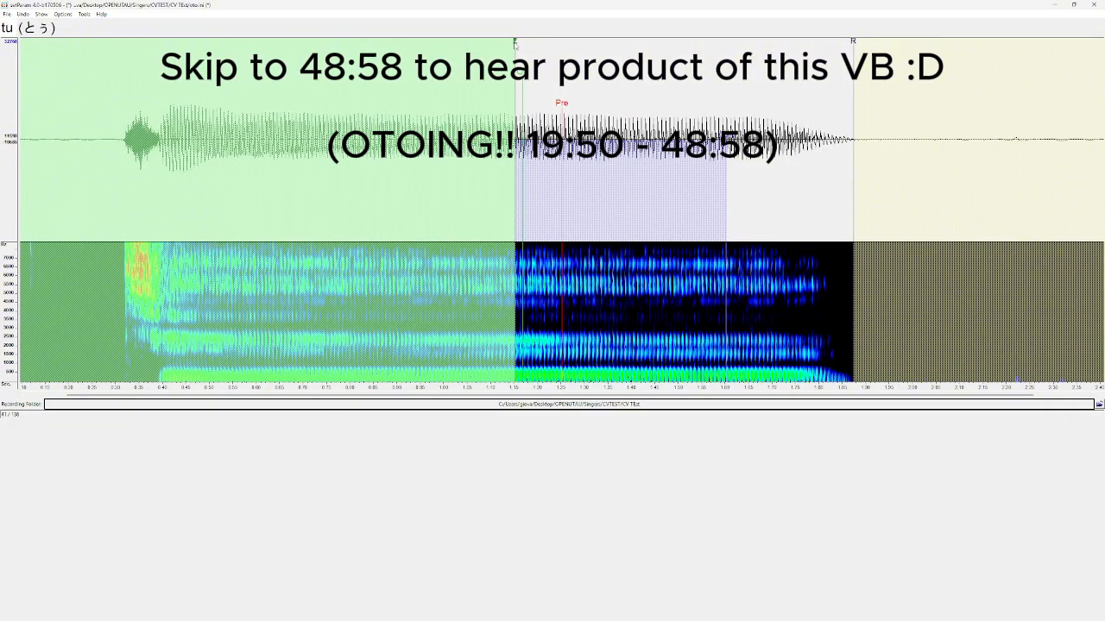
mouse_move(515, 45)
left_mouse_down()
mouse_move(155, 95)
mouse_move(107, 113)
mouse_move(113, 119)
left_mouse_up()
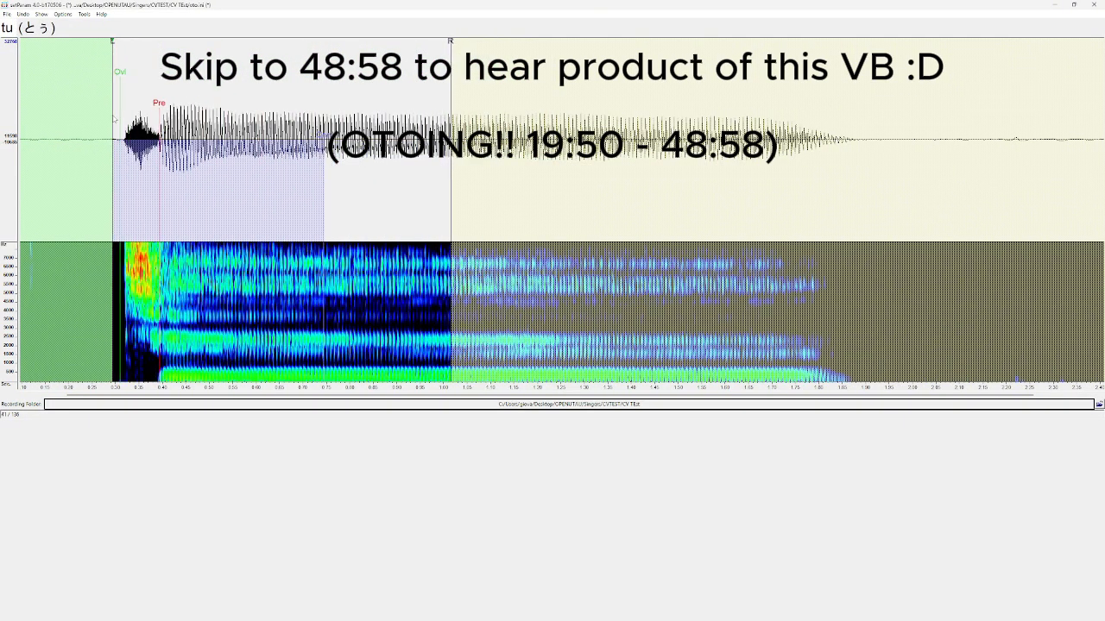
Step: Move the te sample's left boundary and markers to about 0.32 s, and the to sample's to about 0.37 s
key("Down")
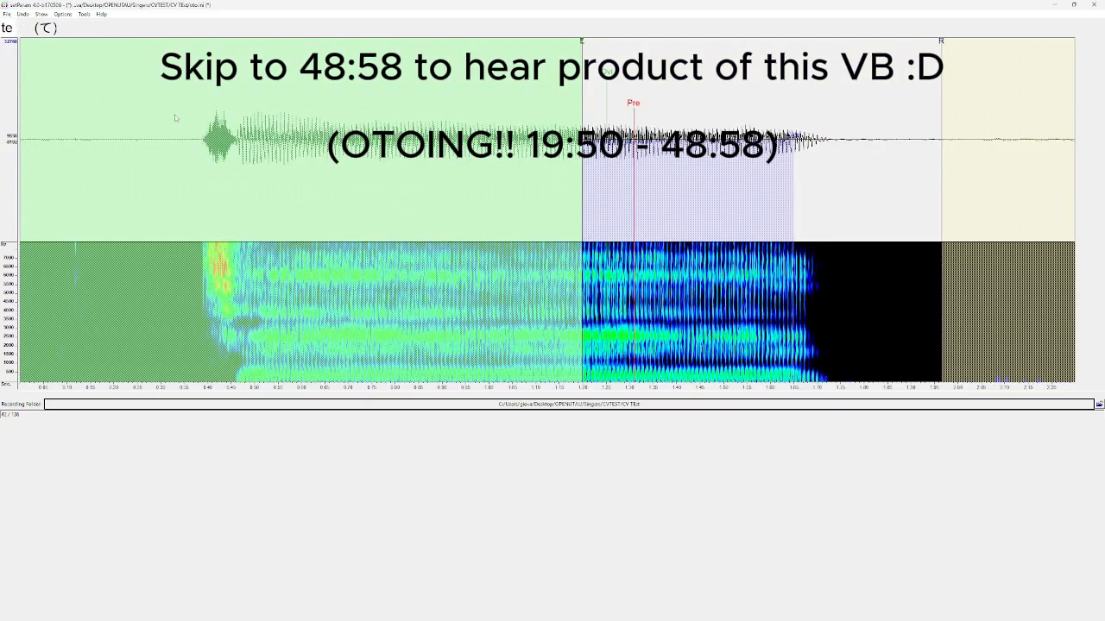
mouse_move(585, 45)
left_mouse_down()
mouse_move(179, 107)
mouse_move(236, 109)
left_mouse_up()
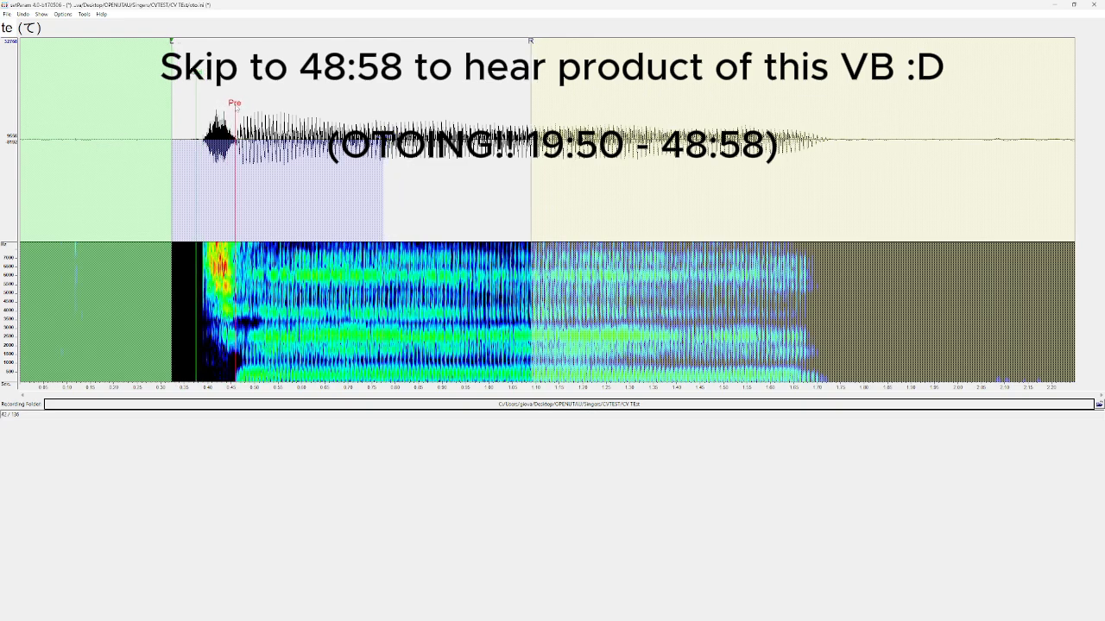
key("Down")
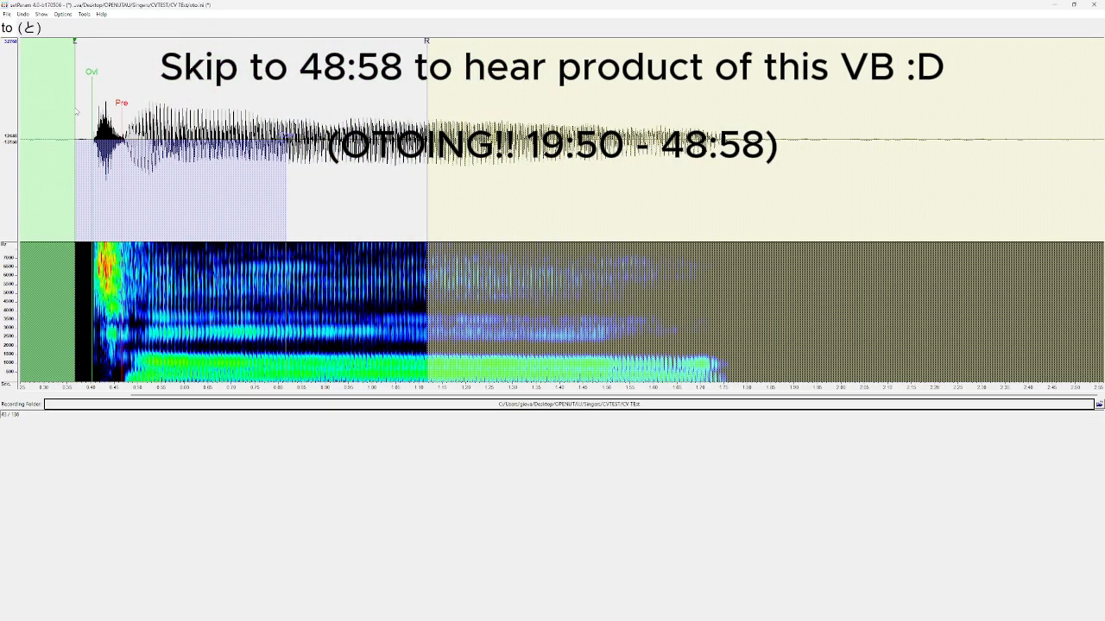
left_click_drag(123, 108, 121, 121)
Step: Set the cha sample's left boundary just before the consonant at about 0.57 s, and the chi sample's at about 0.33 s
key("Down")
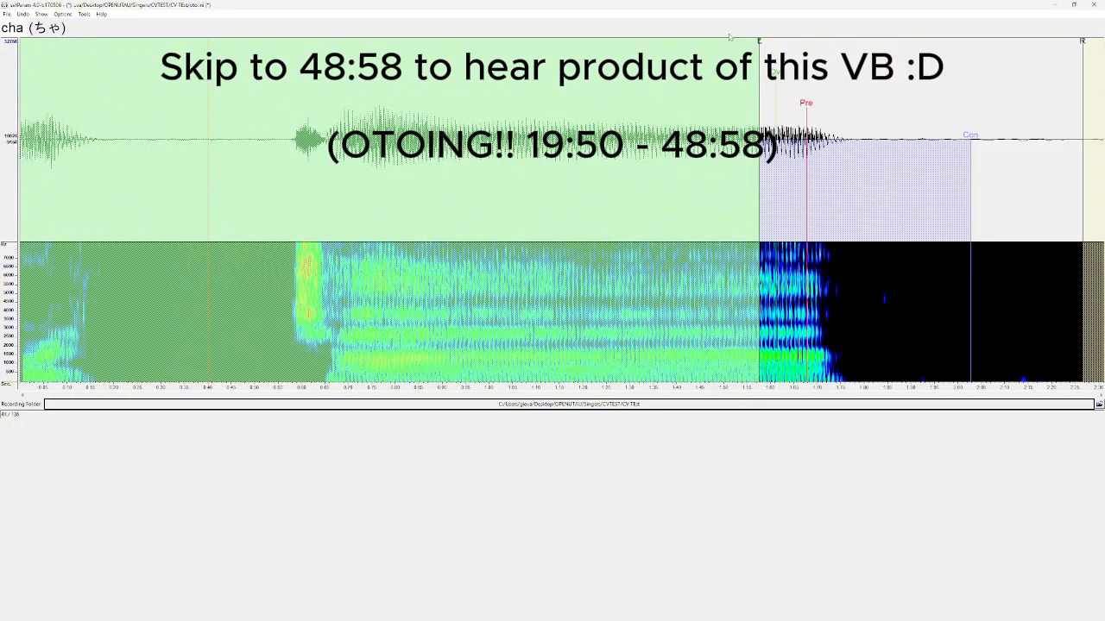
mouse_move(760, 42)
left_mouse_down()
mouse_move(324, 127)
mouse_move(315, 113)
mouse_move(333, 107)
left_mouse_up()
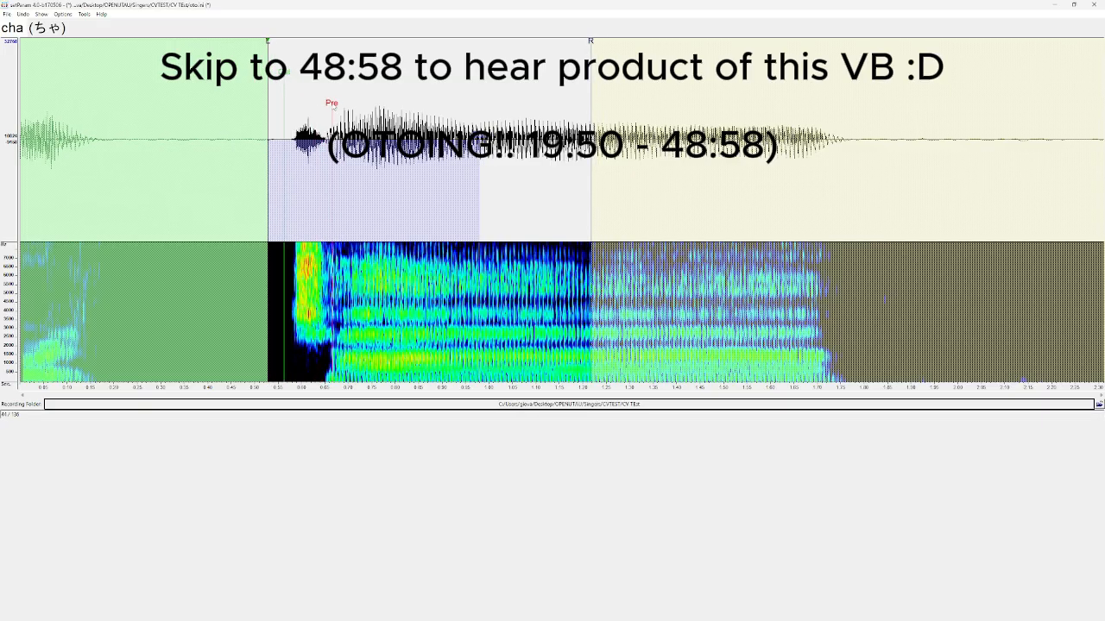
key("ctrl+z")
left_click_drag(269, 42, 285, 43)
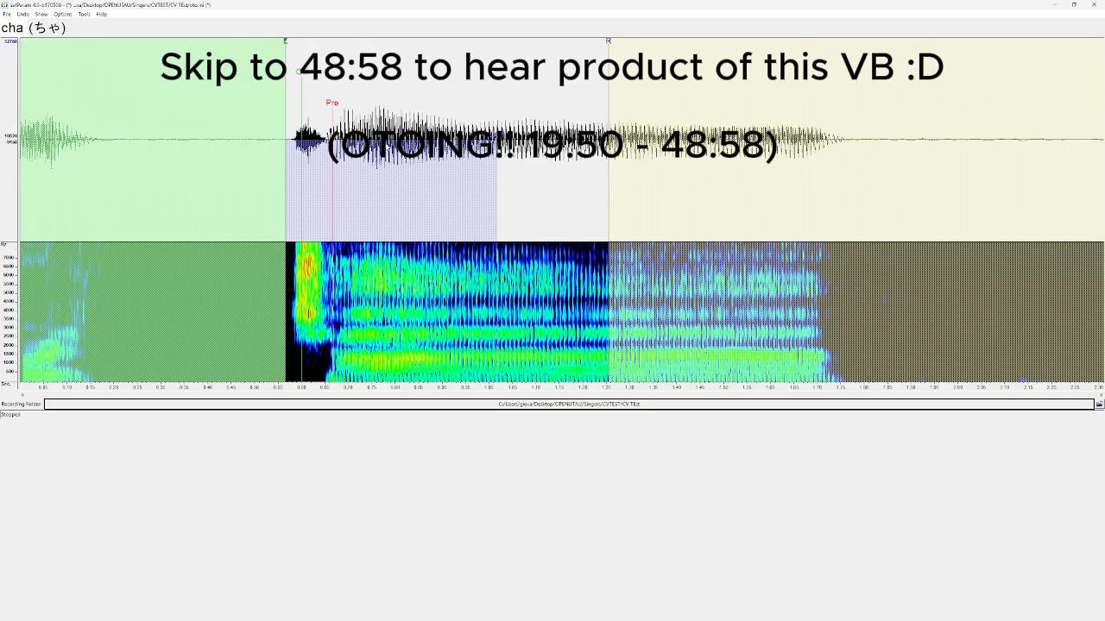
key("Down")
left_click_drag(636, 43, 176, 105)
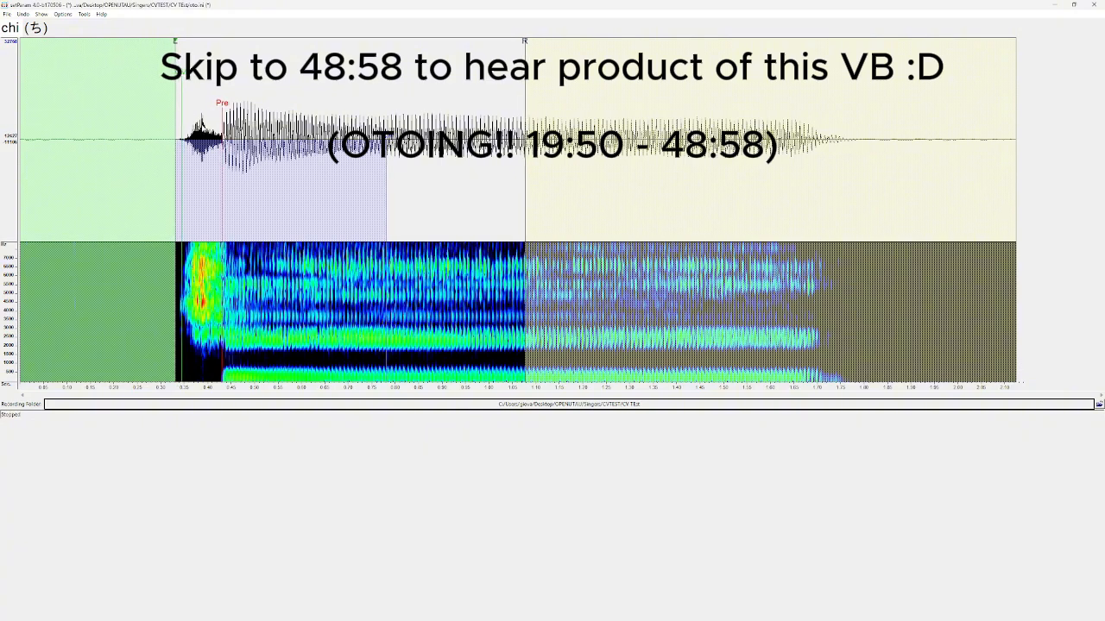
Step: Move the chu sample's left boundary and markers to about 0.43 s, and the che sample's to about 0.29 s
key("Down")
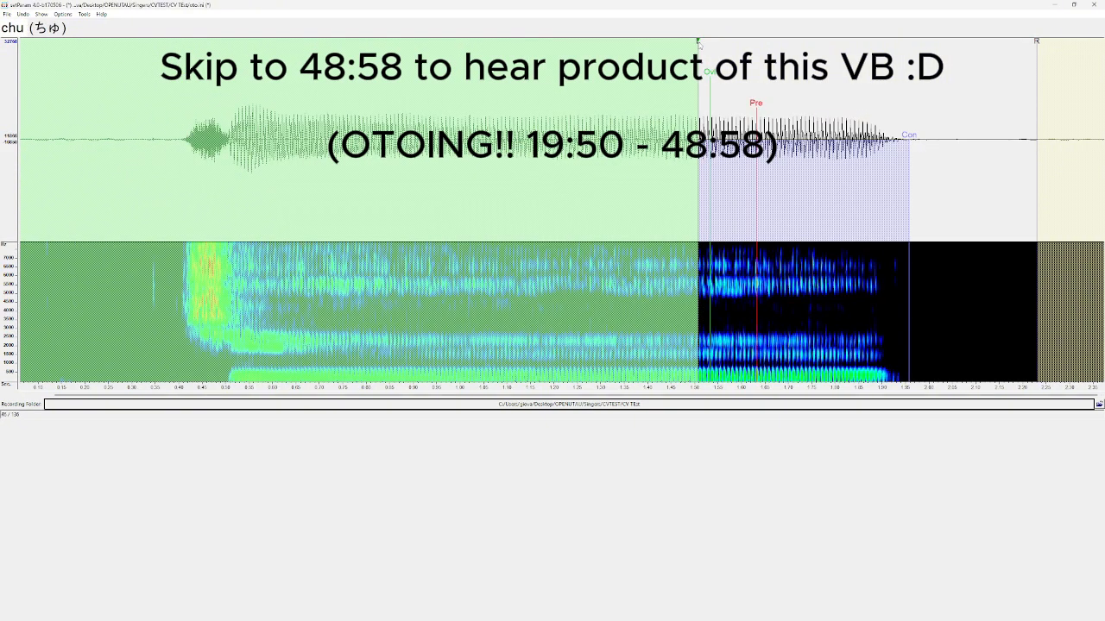
left_click_drag(699, 45, 171, 88)
key("Down")
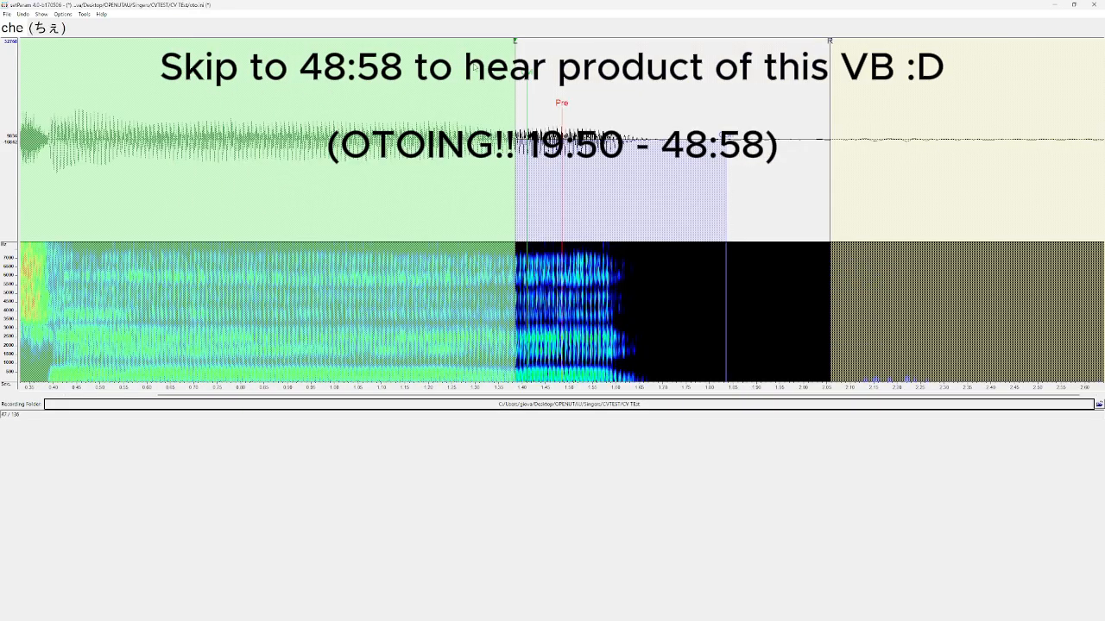
left_click_drag(515, 40, 23, 43)
scroll(87, 107, "down", 2)
scroll(238, 55, "up", 2)
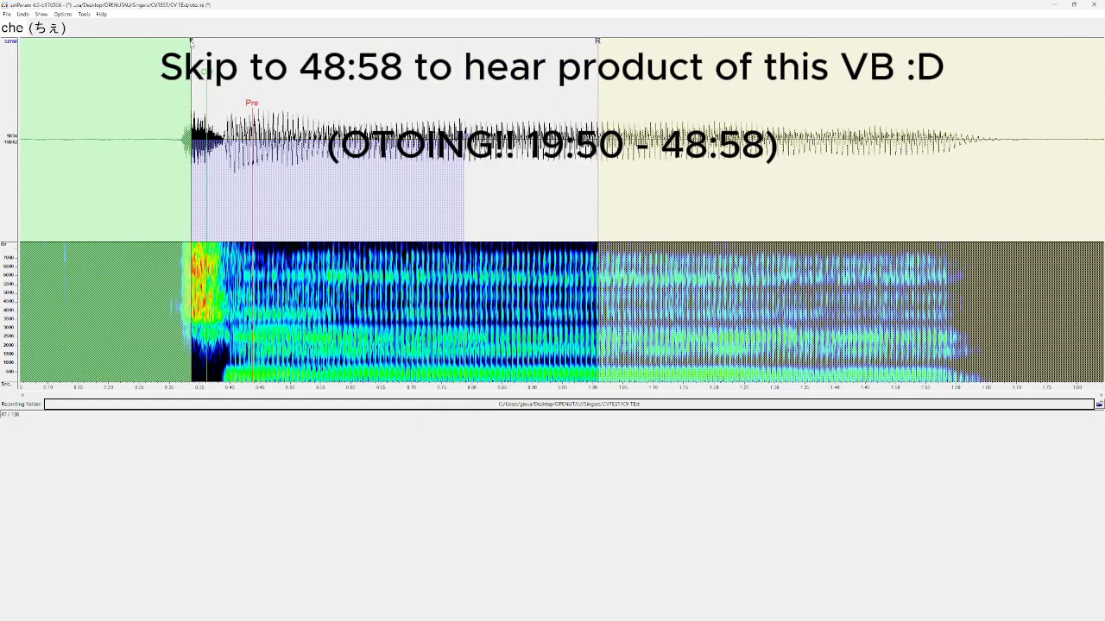
left_click_drag(192, 41, 162, 42)
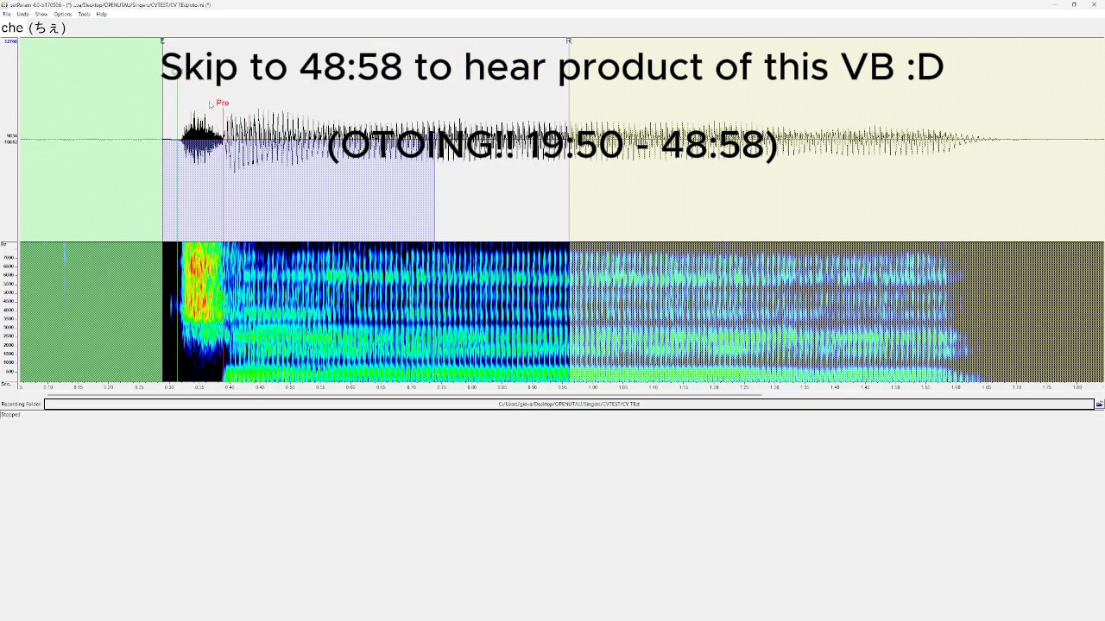
Step: Set the cho sample's left boundary at about 0.41 s and the tsa sample's at about 0.30 s, checking tsa by playback
key("Down")
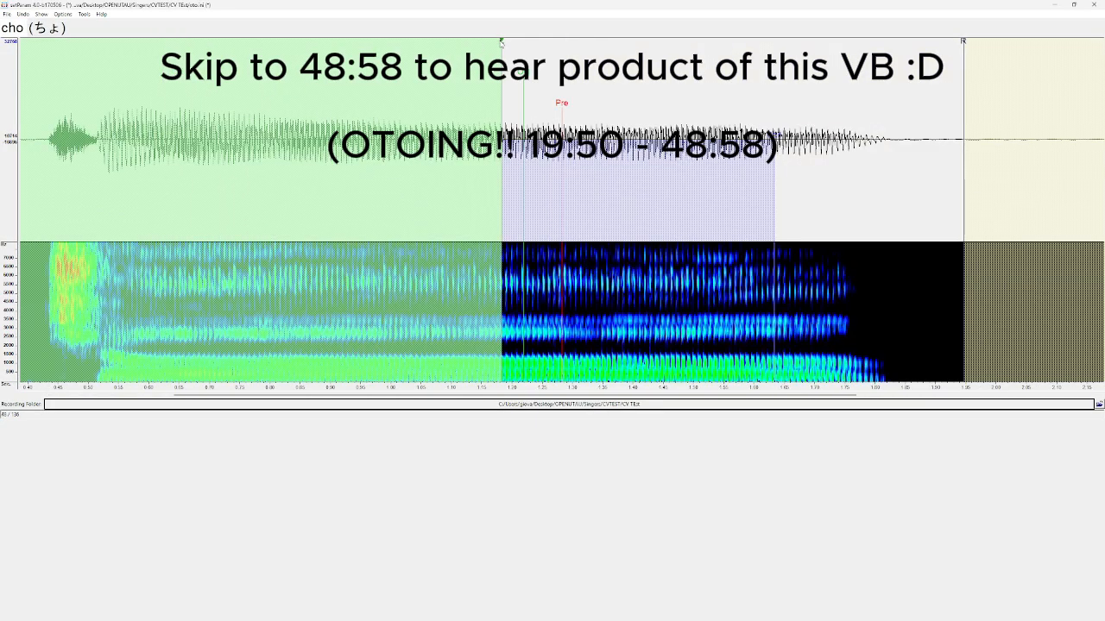
mouse_move(501, 41)
left_mouse_down()
mouse_move(91, 78)
mouse_move(37, 103)
mouse_move(36, 126)
left_mouse_up()
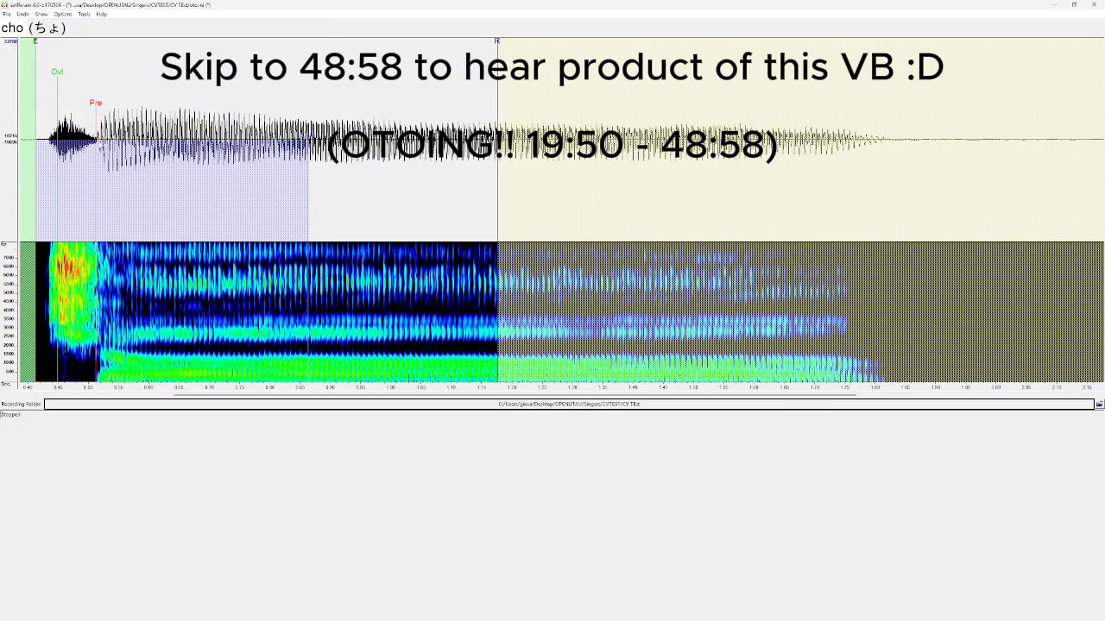
key("Down")
scroll(289, 120, "down", 2)
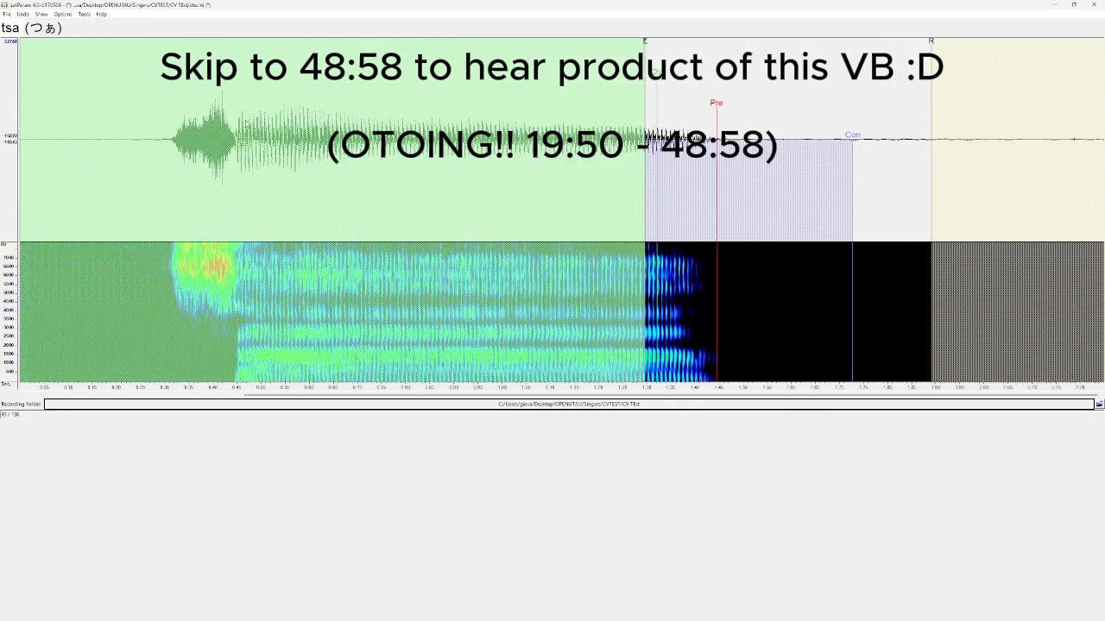
mouse_move(646, 45)
left_mouse_down()
mouse_move(255, 129)
mouse_move(166, 165)
left_mouse_up()
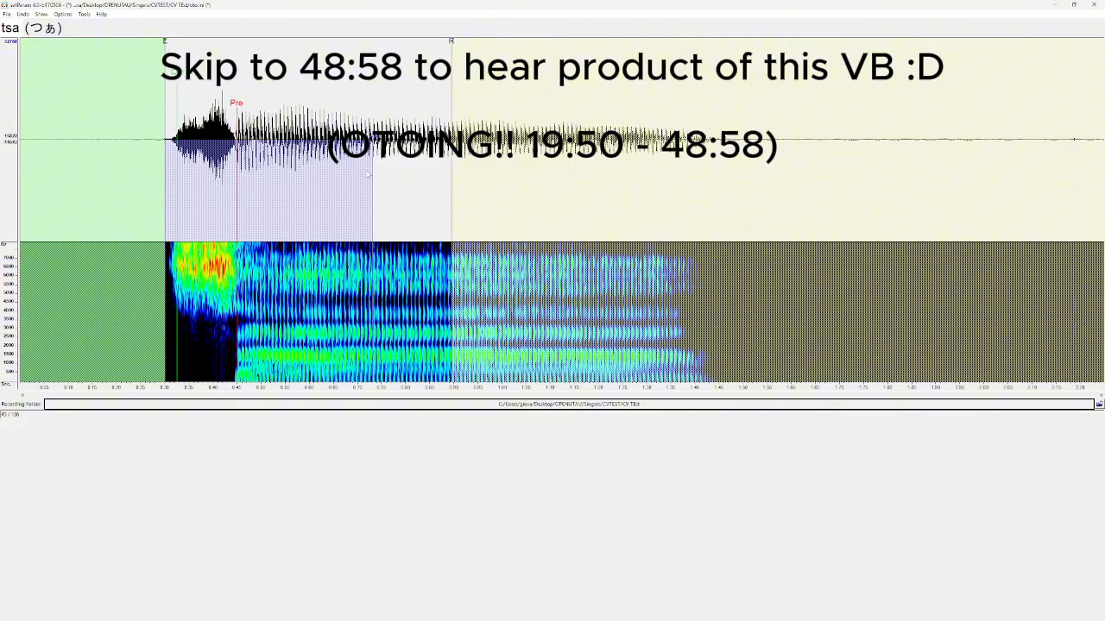
key("space")
key("space")
key("space")
key("space")
key("space")
Step: Set the tsi sample's left boundary at the consonant onset at about 0.33 s, and the tsu sample's at about 0.42 s
key("Down")
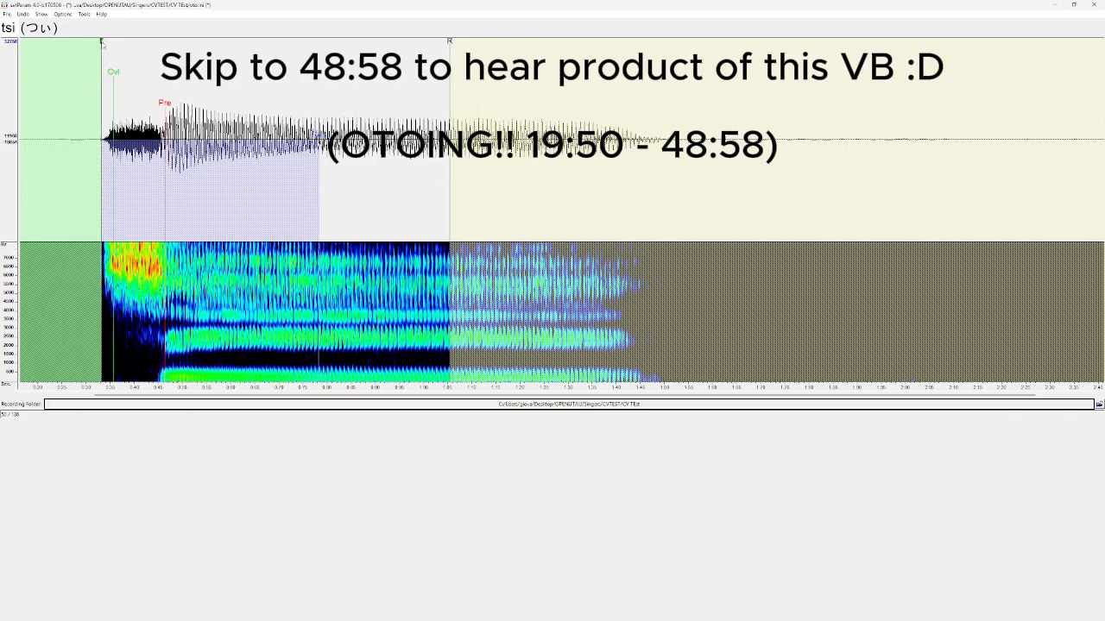
key("space")
key("Down")
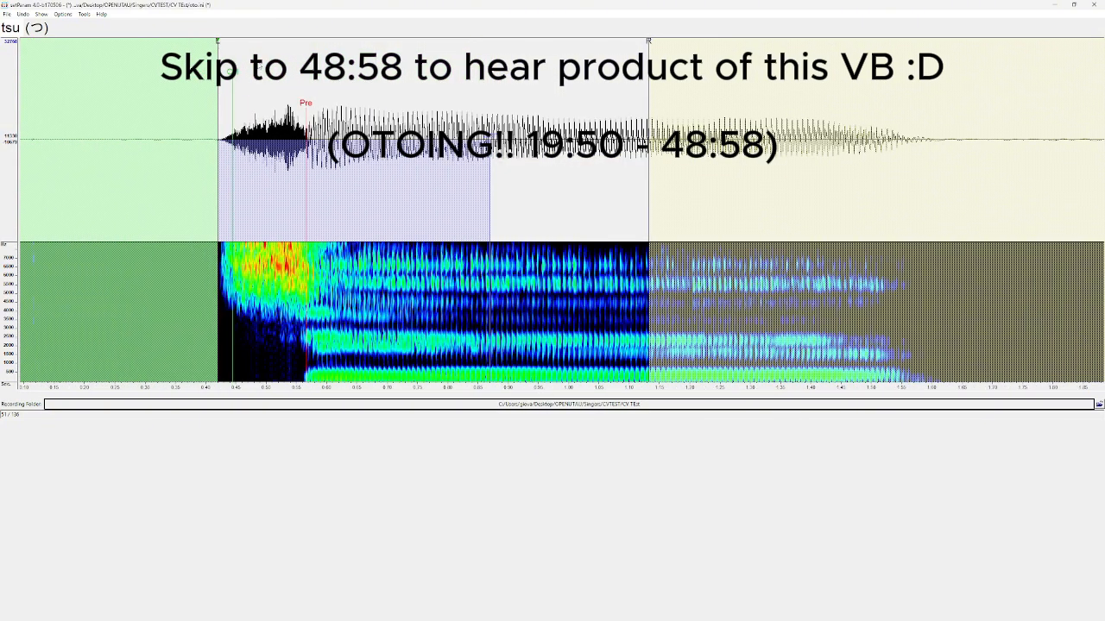
Step: Move the tse sample's left boundary and markers to about 0.28 s, and the tso sample's to about 0.36 s
key("Down")
scroll(259, 79, "down", 2)
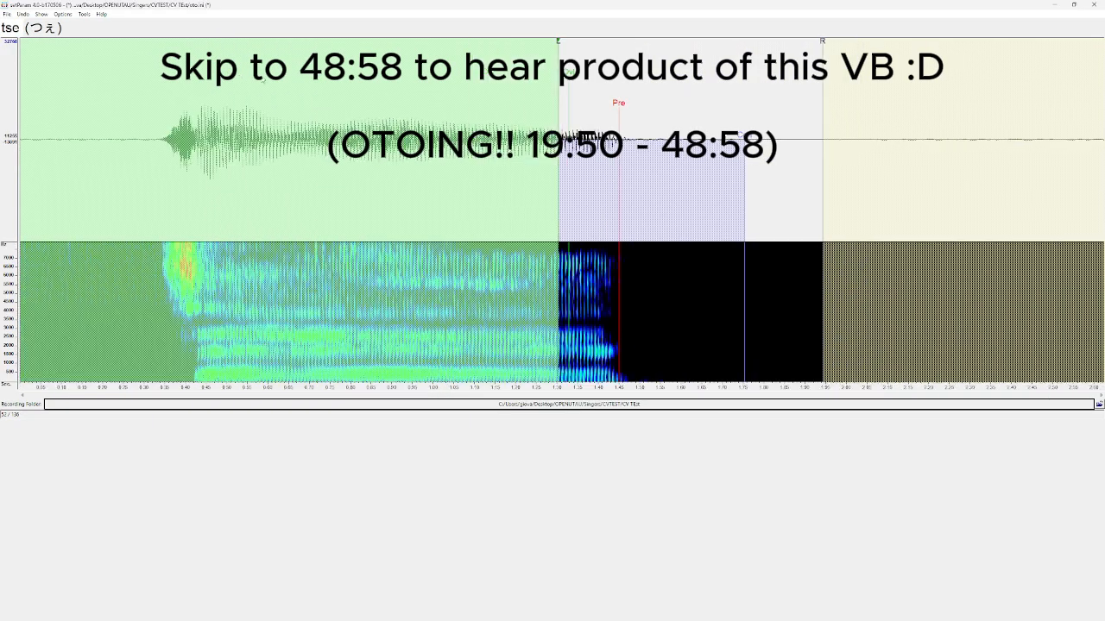
mouse_move(559, 41)
left_mouse_down()
mouse_move(537, 61)
mouse_move(141, 95)
mouse_move(135, 112)
left_mouse_up()
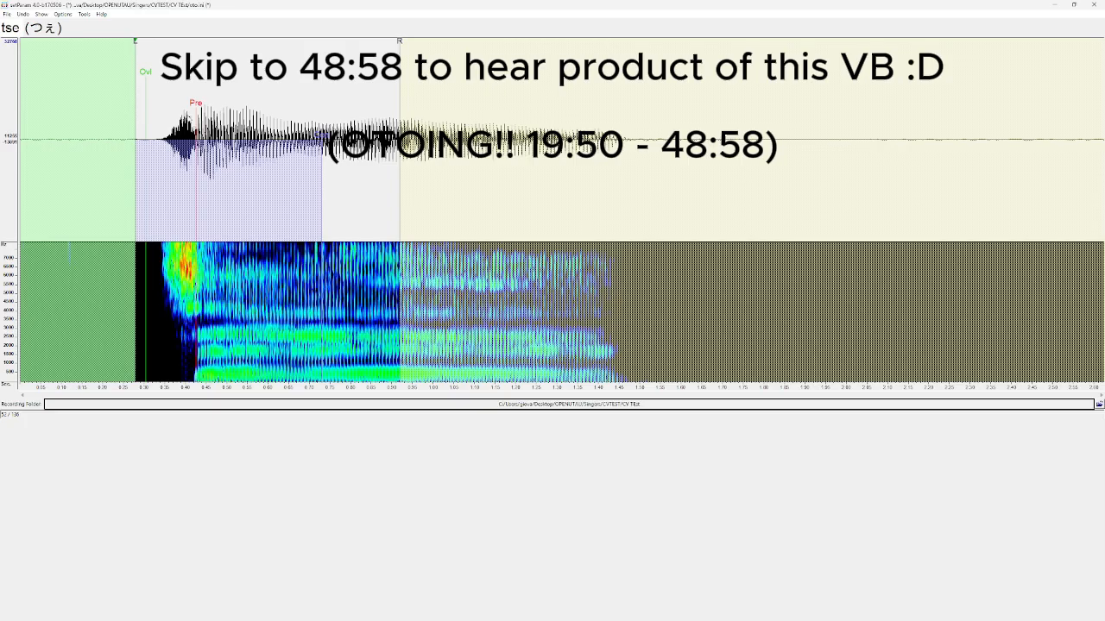
key("Down")
left_click_drag(540, 43, 145, 91)
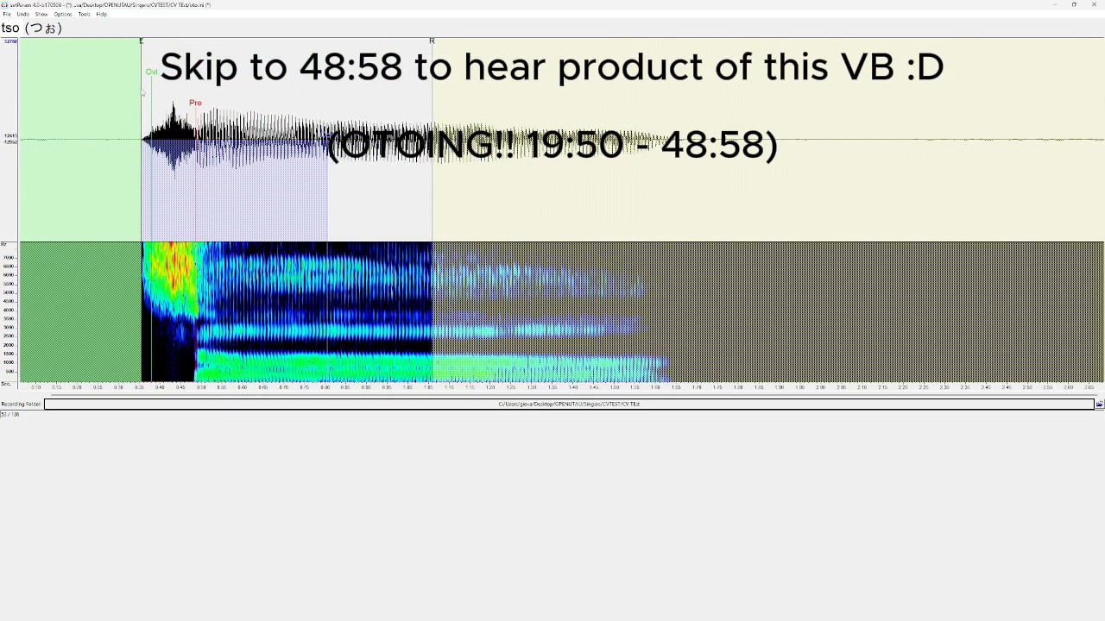
Step: Set the da sample's left boundary at about 0.47 s, aligning its preutterance with the start of the vowel
key("Down")
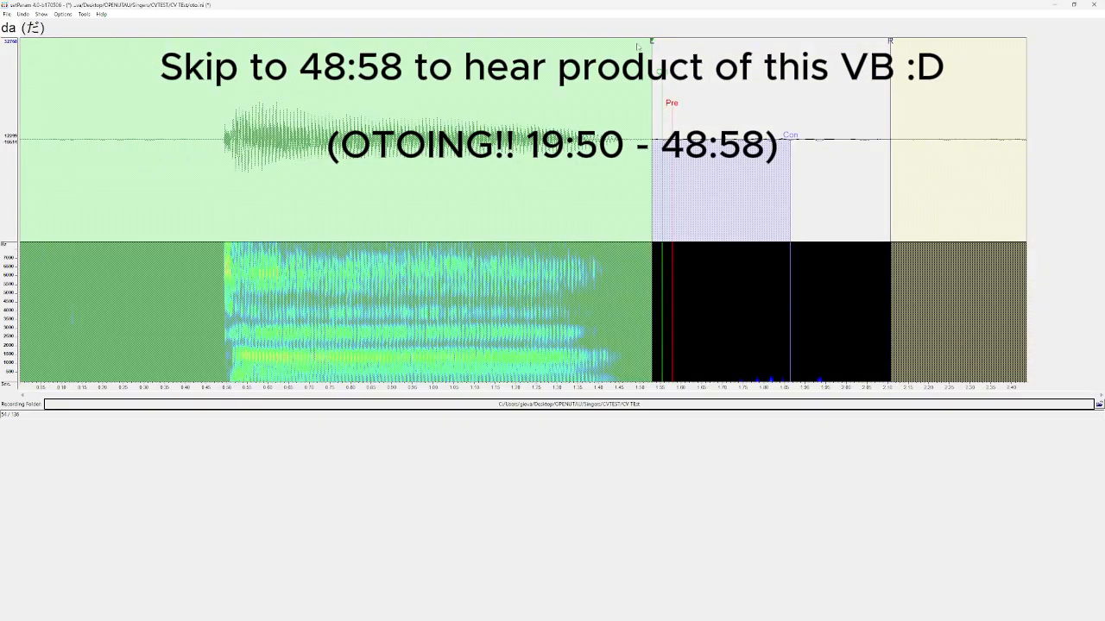
mouse_move(654, 45)
left_mouse_down()
mouse_move(143, 102)
mouse_move(207, 103)
left_mouse_up()
scroll(207, 104, "up", 2)
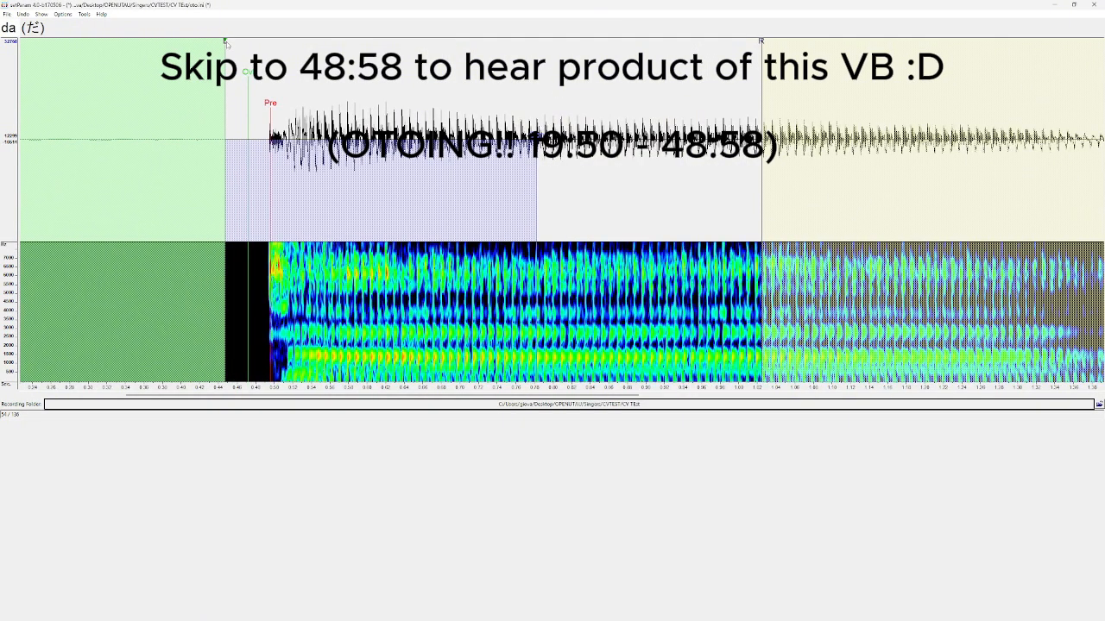
left_click_drag(225, 41, 242, 42)
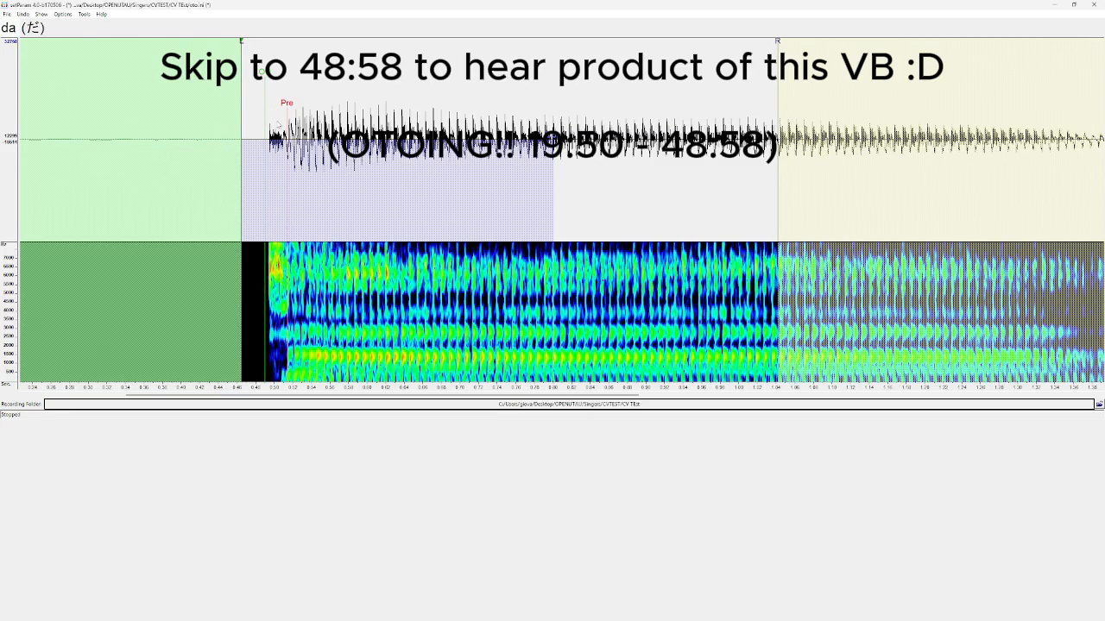
Step: Move the di sample's left boundary and its markers to about 0.30 s, just before the consonant onset
key("Down")
scroll(353, 69, "down", 1)
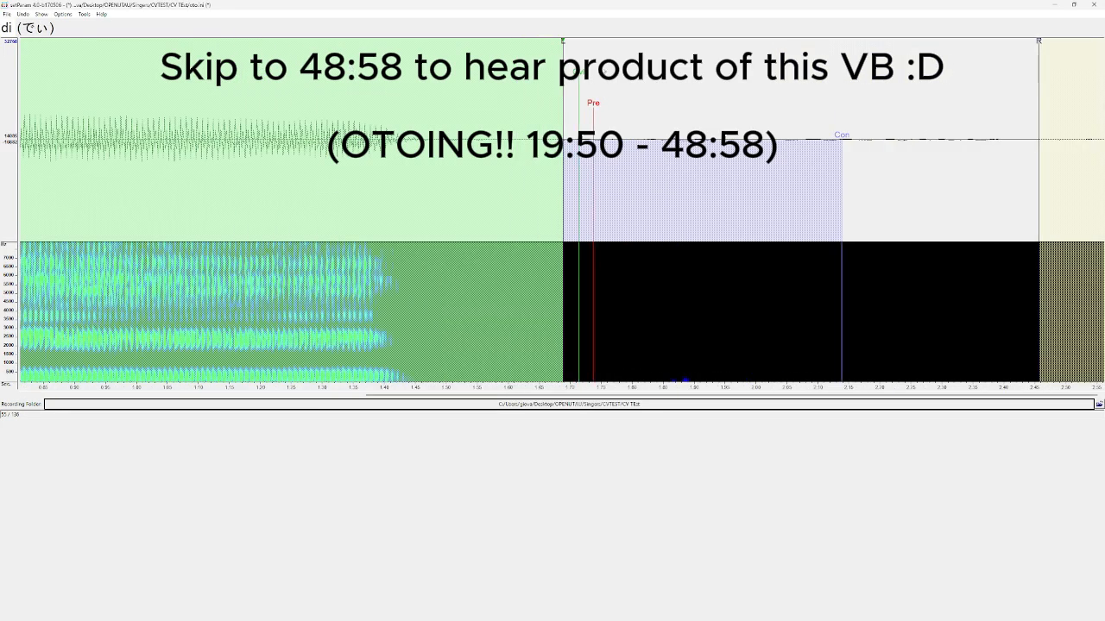
left_click_drag(562, 43, 25, 43)
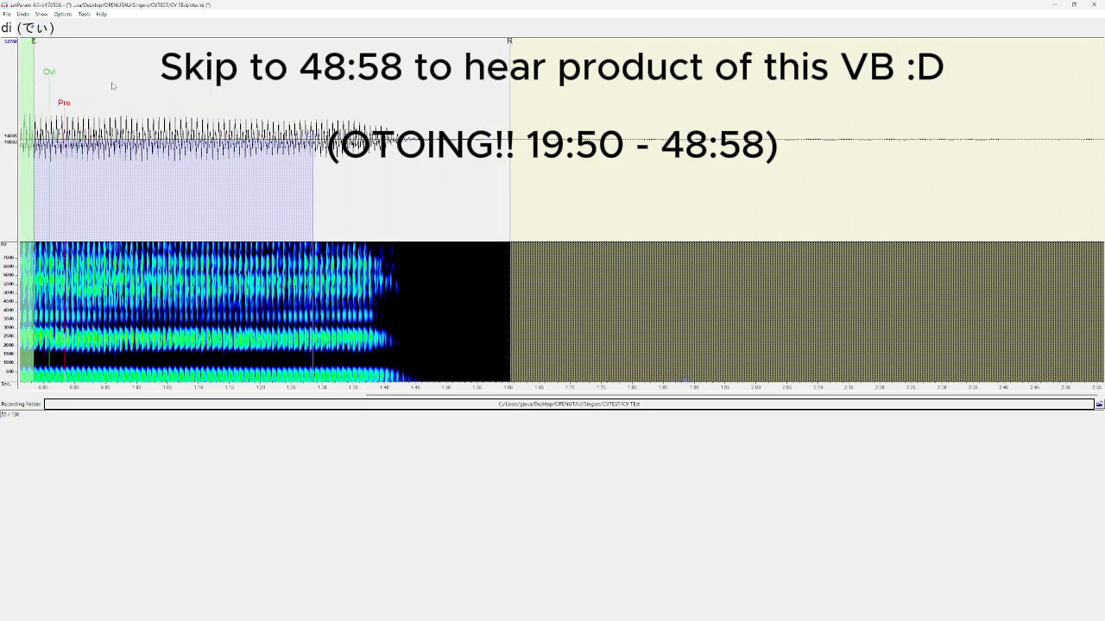
scroll(158, 86, "down", 1)
left_click_drag(373, 43, 129, 43)
scroll(140, 90, "up", 1)
scroll(140, 91, "up", 1)
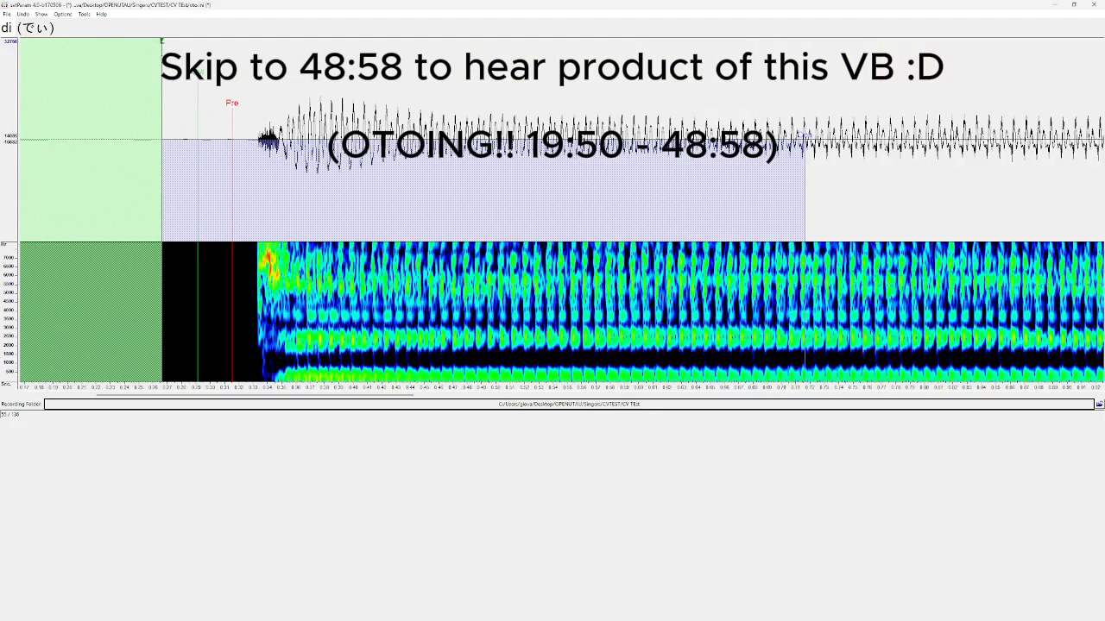
left_click_drag(162, 41, 214, 40)
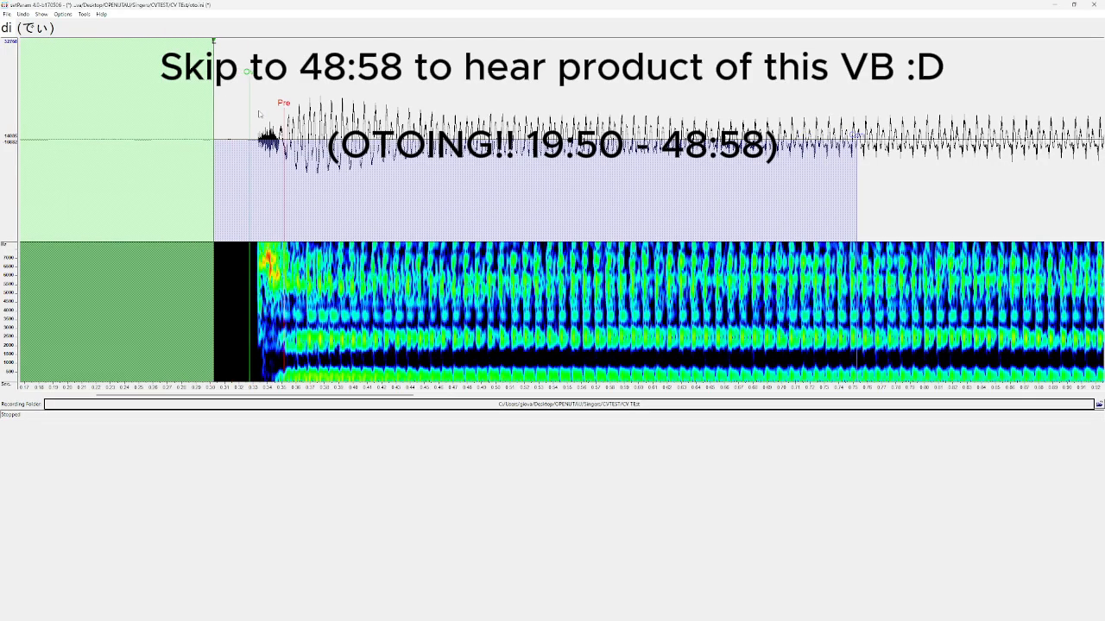
Step: Set the du sample's left boundary at about 0.34 s, aligning its preutterance with the start of the vowel
key("Down")
key("Down")
key("Down")
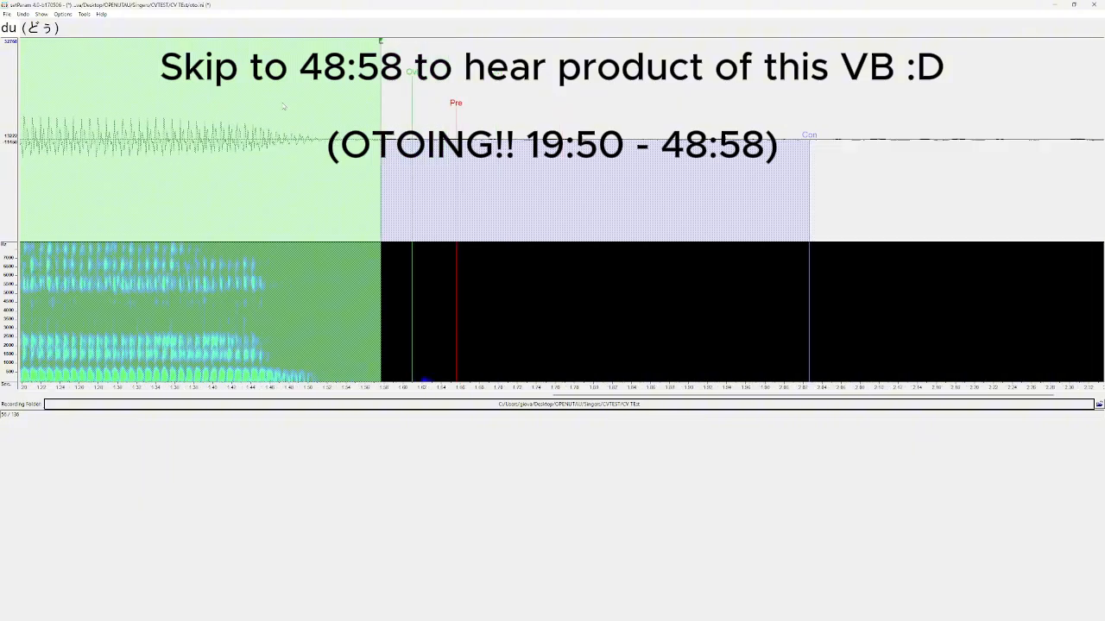
key("F1")
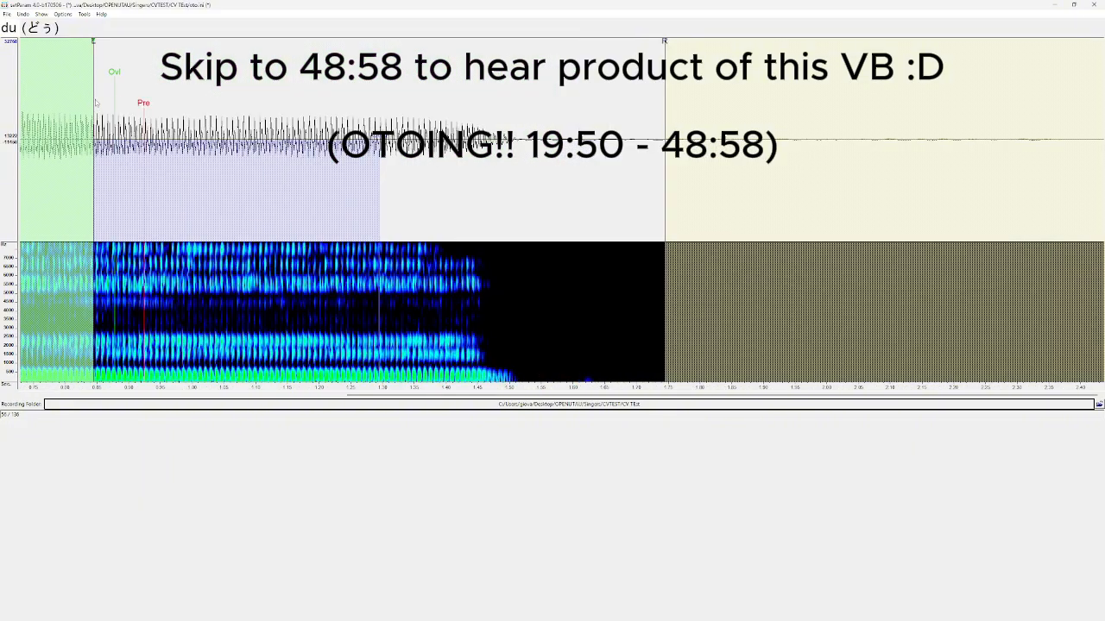
scroll(143, 95, "down", 1)
mouse_move(390, 43)
left_mouse_down()
mouse_move(210, 52)
mouse_move(171, 91)
left_mouse_up()
scroll(197, 104, "up", 1)
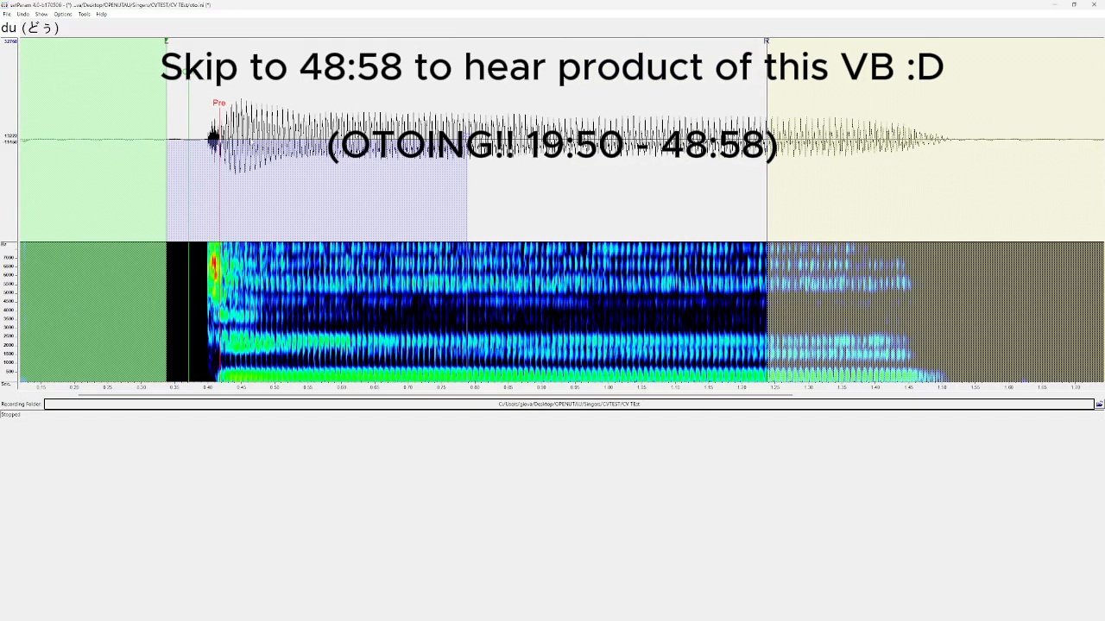
Step: Set the de sample's left boundary at about 0.25 s and the do sample's at about 0.30 s
key("Down")
left_click_drag(815, 45, 145, 165)
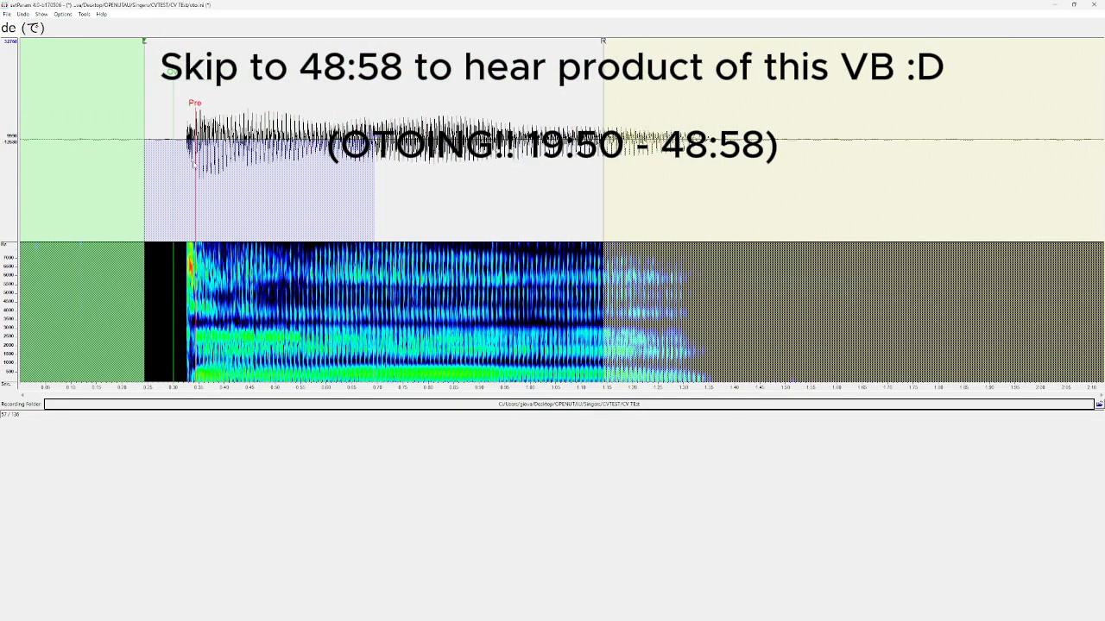
key("Down")
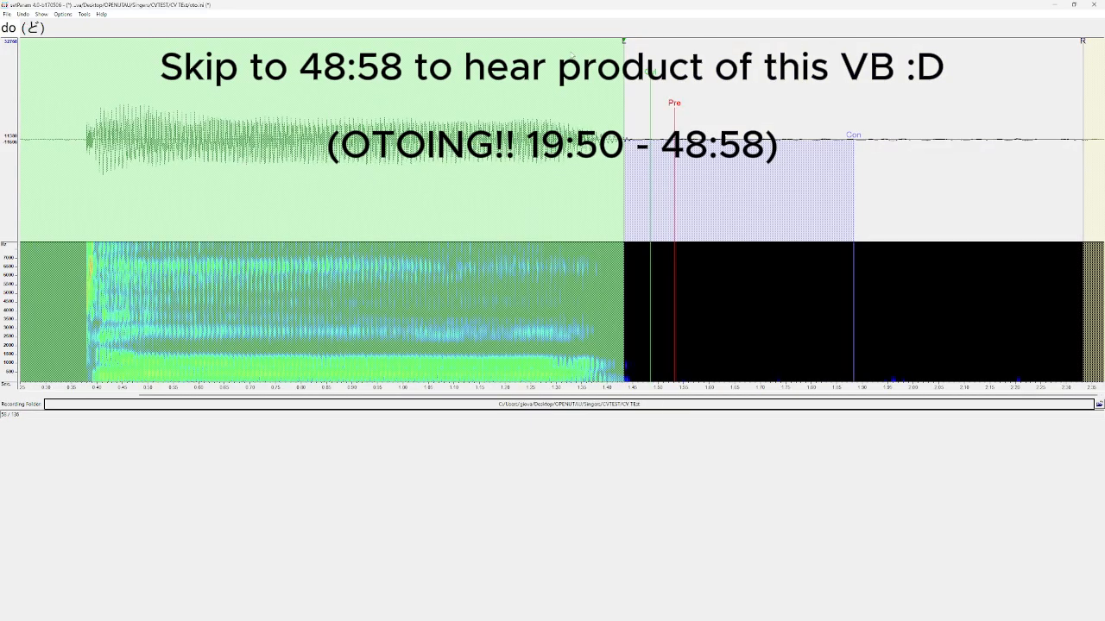
mouse_move(624, 41)
left_mouse_down()
mouse_move(580, 61)
mouse_move(106, 103)
mouse_move(47, 128)
left_mouse_up()
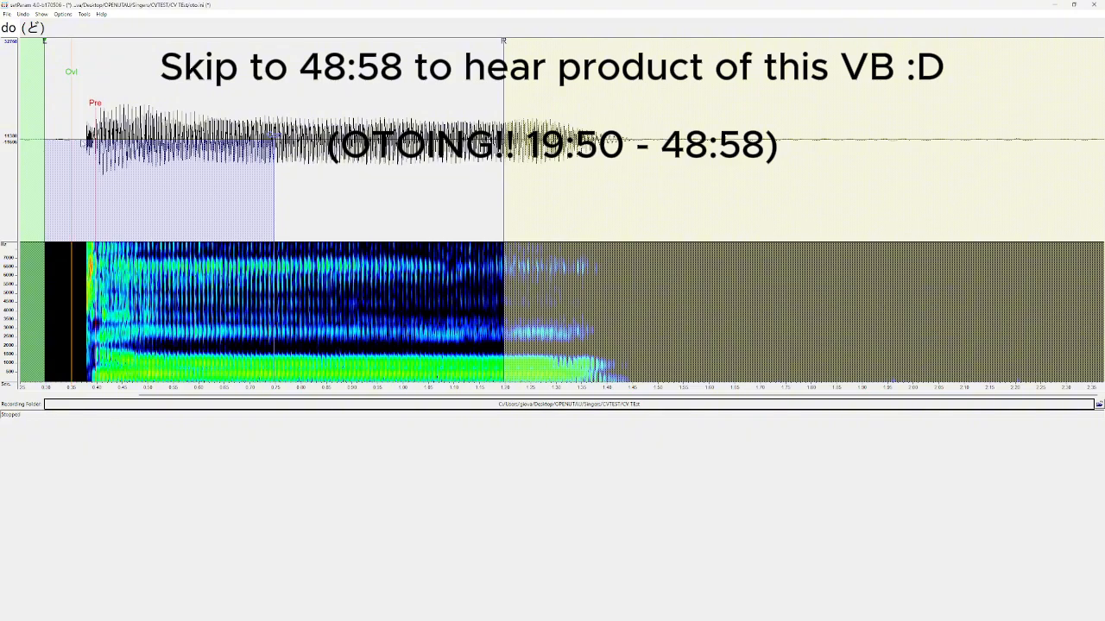
Step: Set the left boundary of the na sample at about 0.28 s and of the ni sample at about 0.33 s
key("Down")
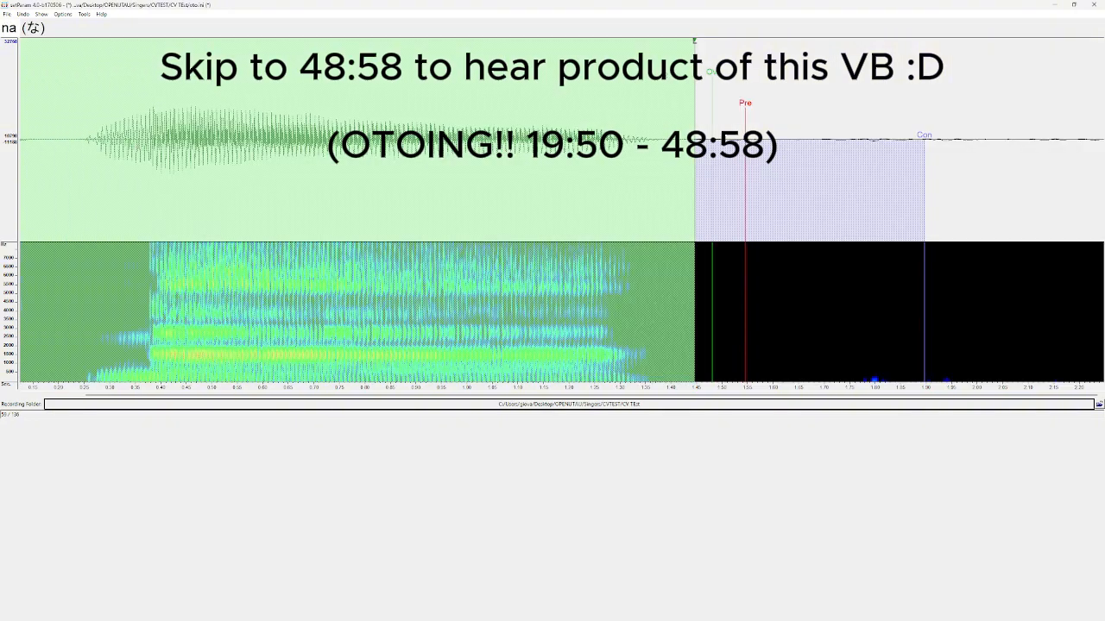
left_click_drag(695, 42, 99, 41)
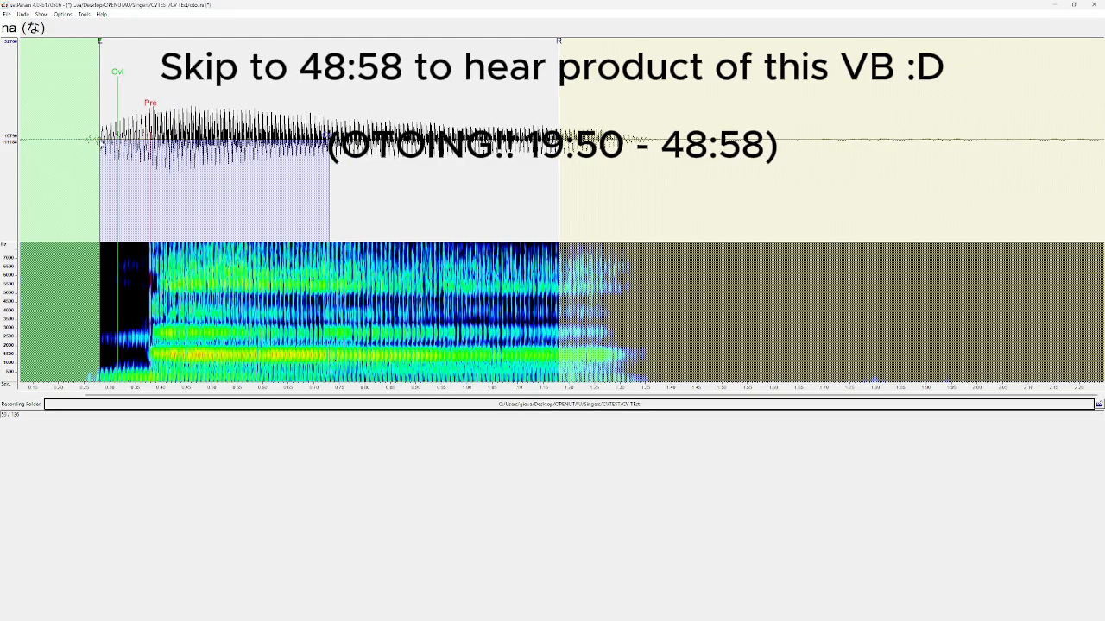
left_click_drag(99, 145, 98, 145)
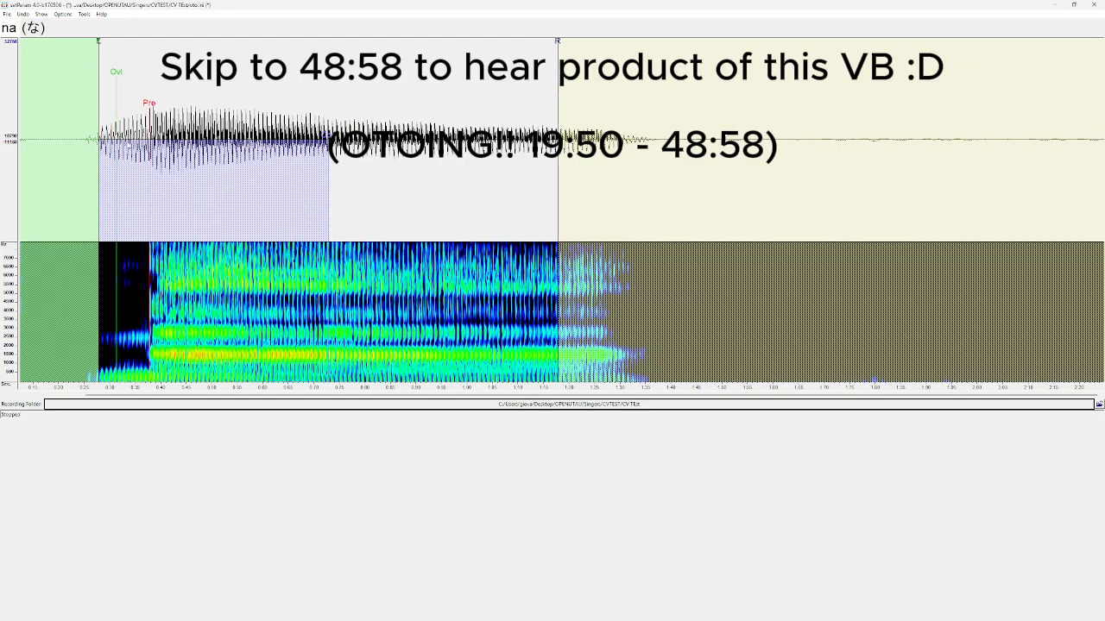
key("Down")
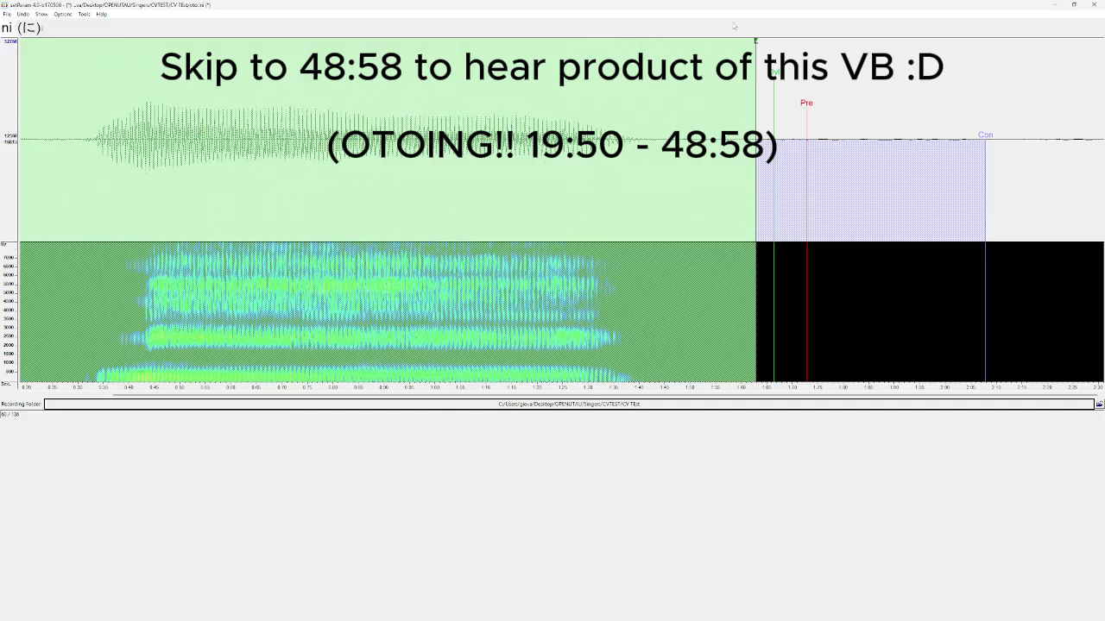
left_click_drag(754, 41, 93, 41)
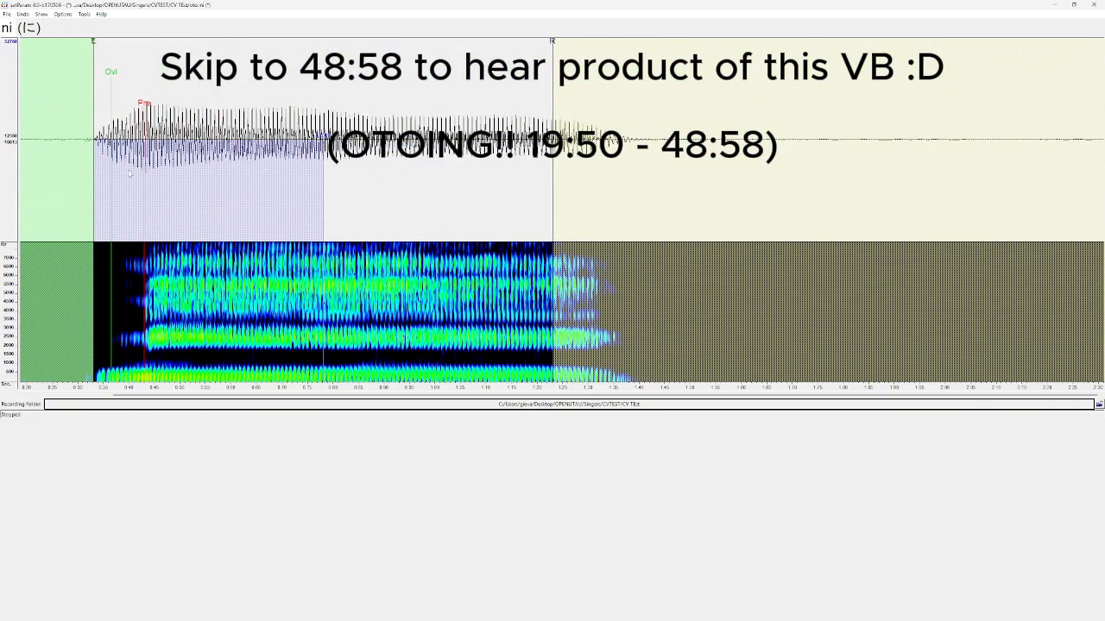
Step: Set the nu sample's left boundary at about 0.32 s and pull its right boundary back to about 1.06 s
key("Down")
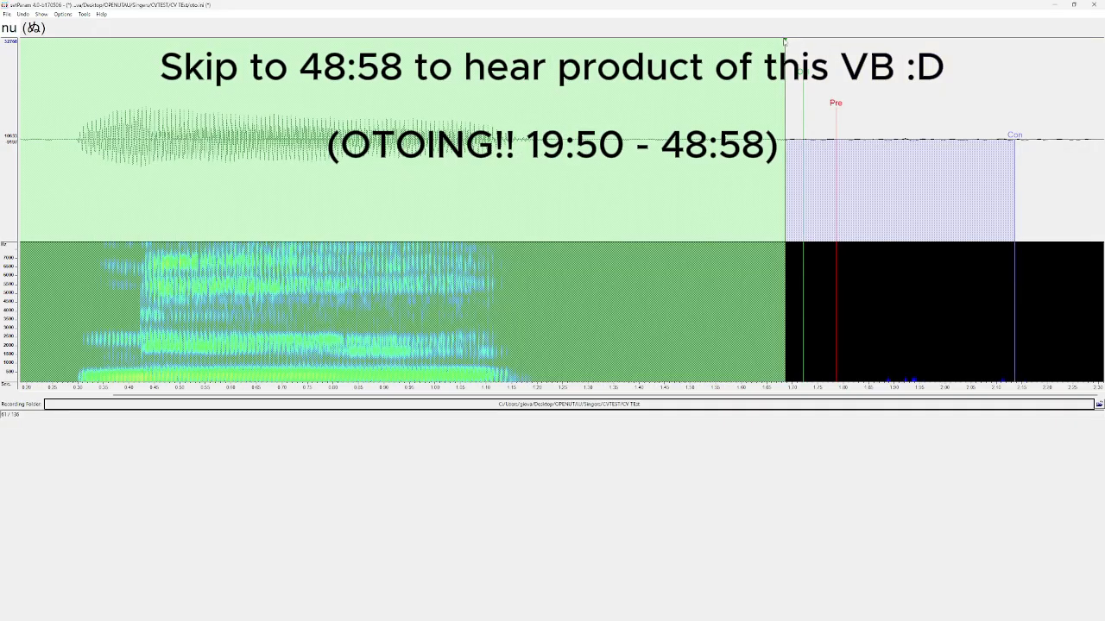
left_click_drag(784, 40, 87, 40)
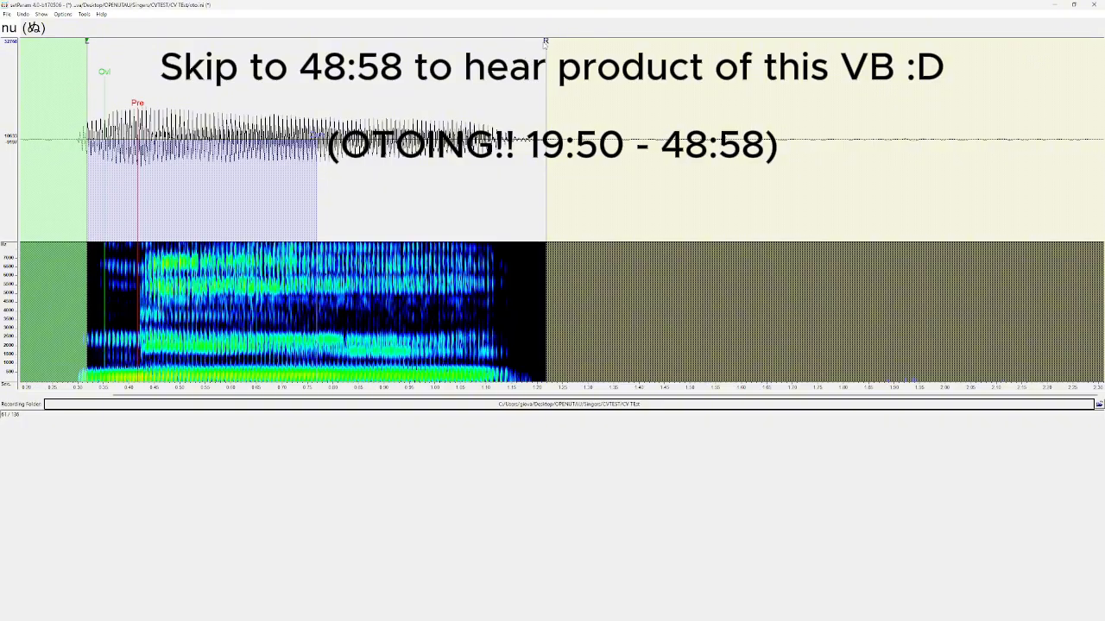
left_click_drag(545, 41, 466, 41)
Step: Recheck the preceding n-row samples, and set the ne sample's left boundary at about 0.23 s with preutterance at the vowel start
key("Up")
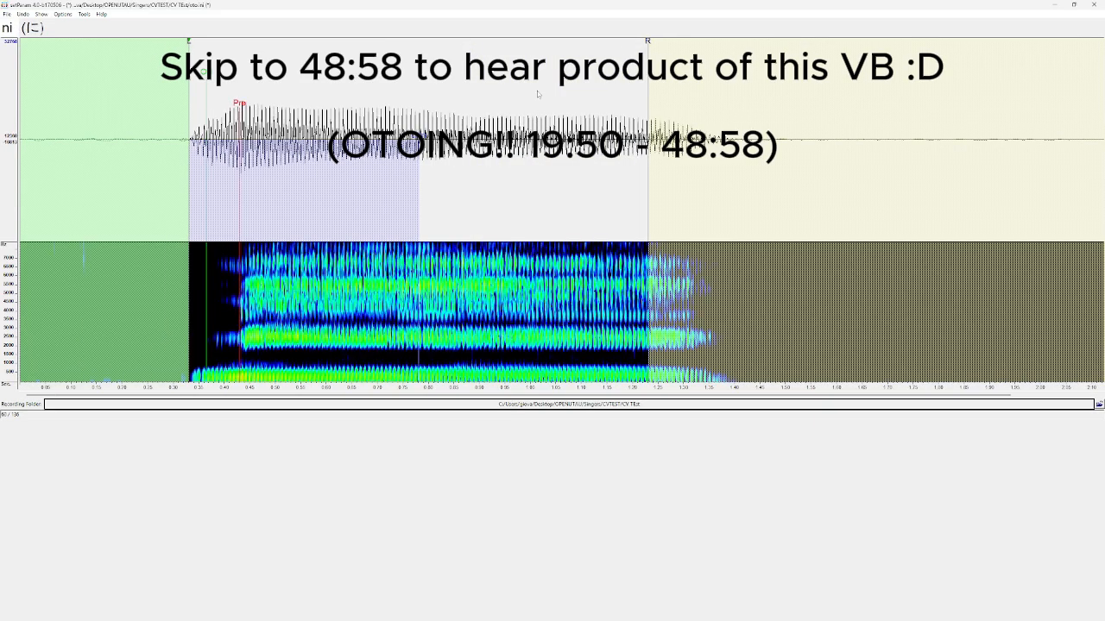
key("Up")
key("Down")
key("Down")
key("Down")
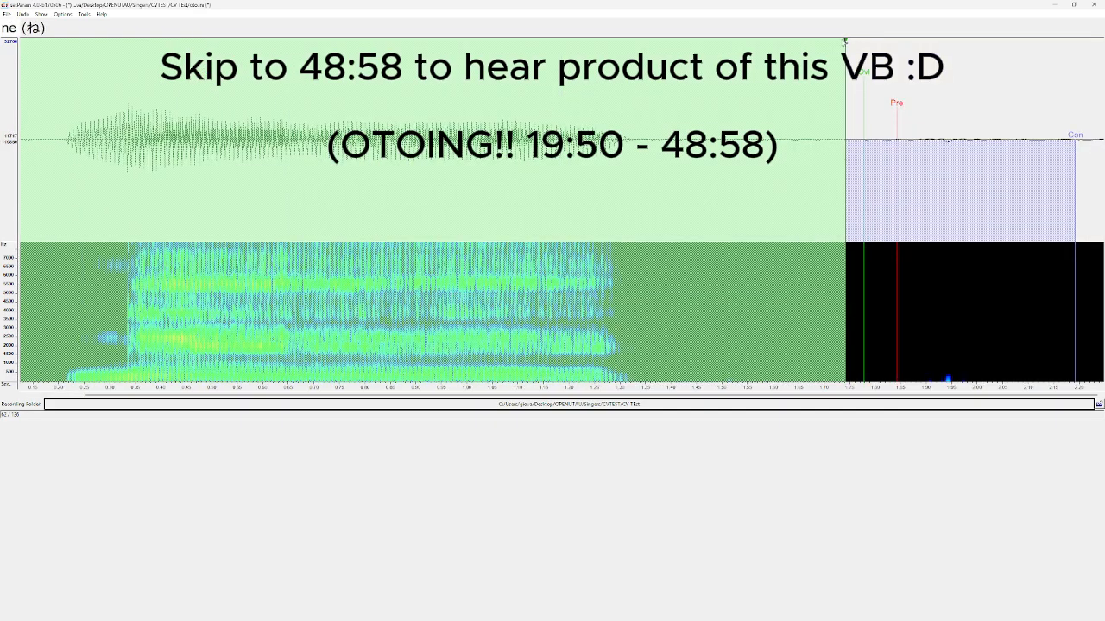
left_click_drag(845, 41, 81, 41)
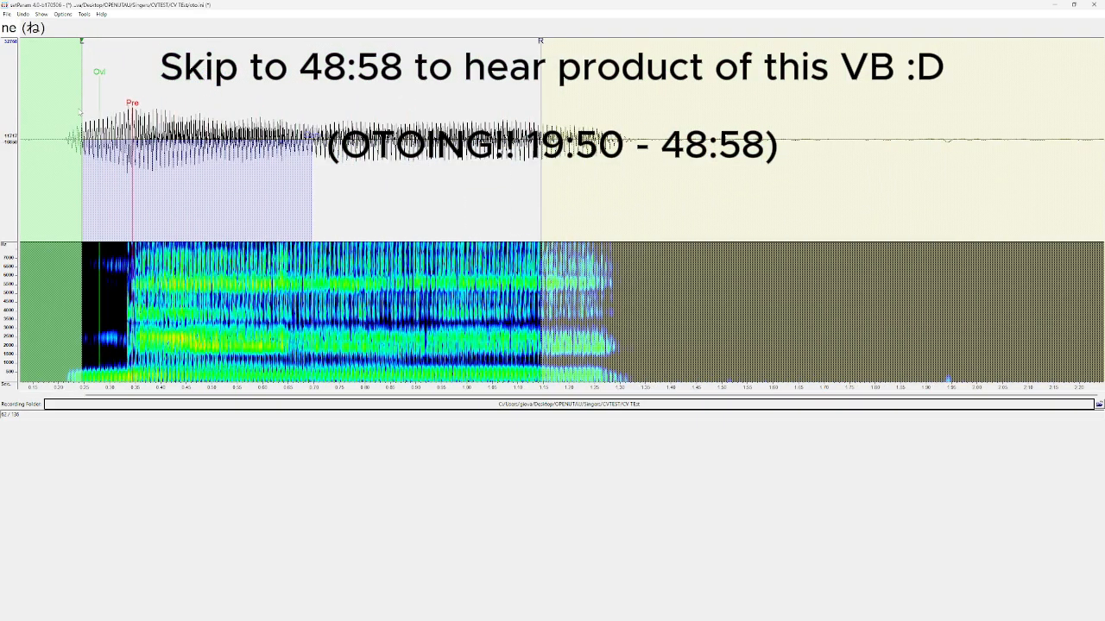
left_click_drag(79, 112, 73, 112)
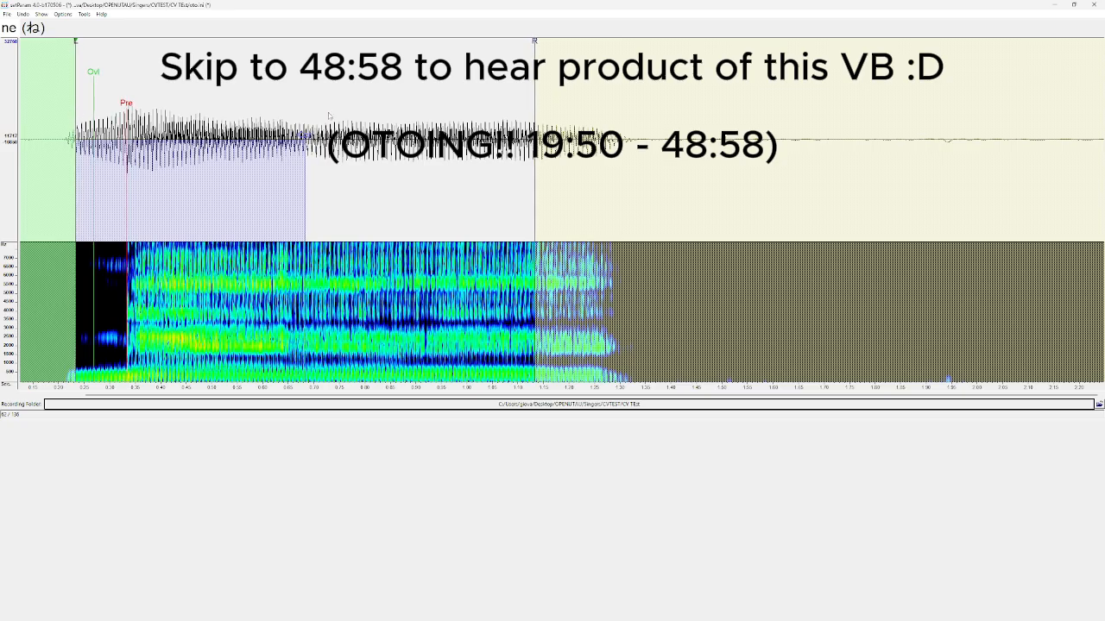
Step: Set the no sample's left boundary at about 0.33 s and the nya sample's at about 0.27 s
key("Down")
scroll(472, 103, "down", 1)
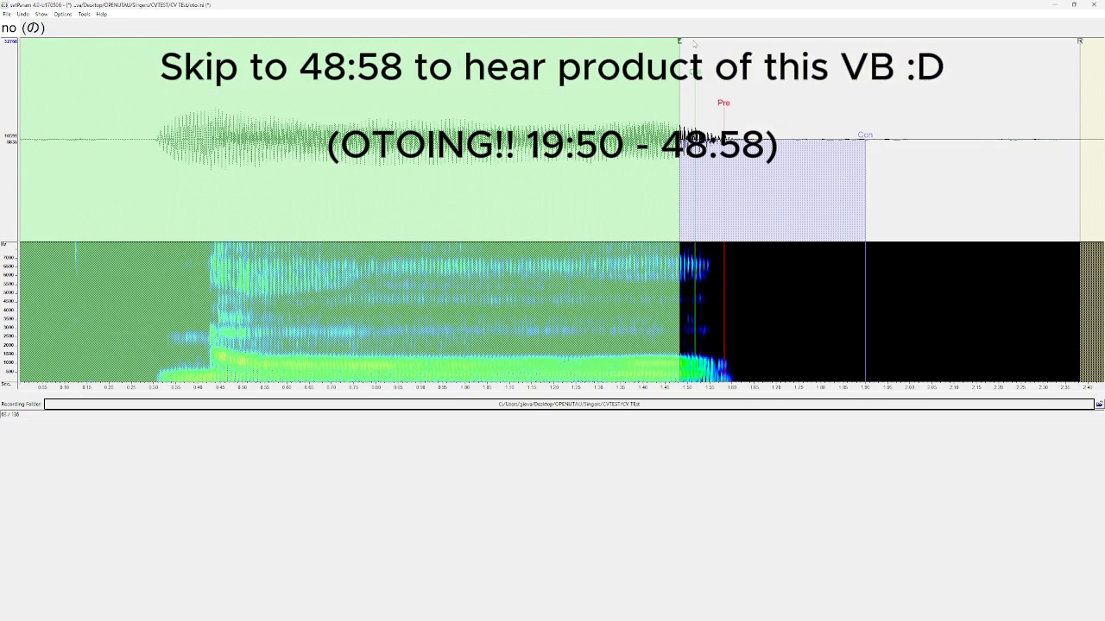
left_click_drag(682, 45, 166, 111)
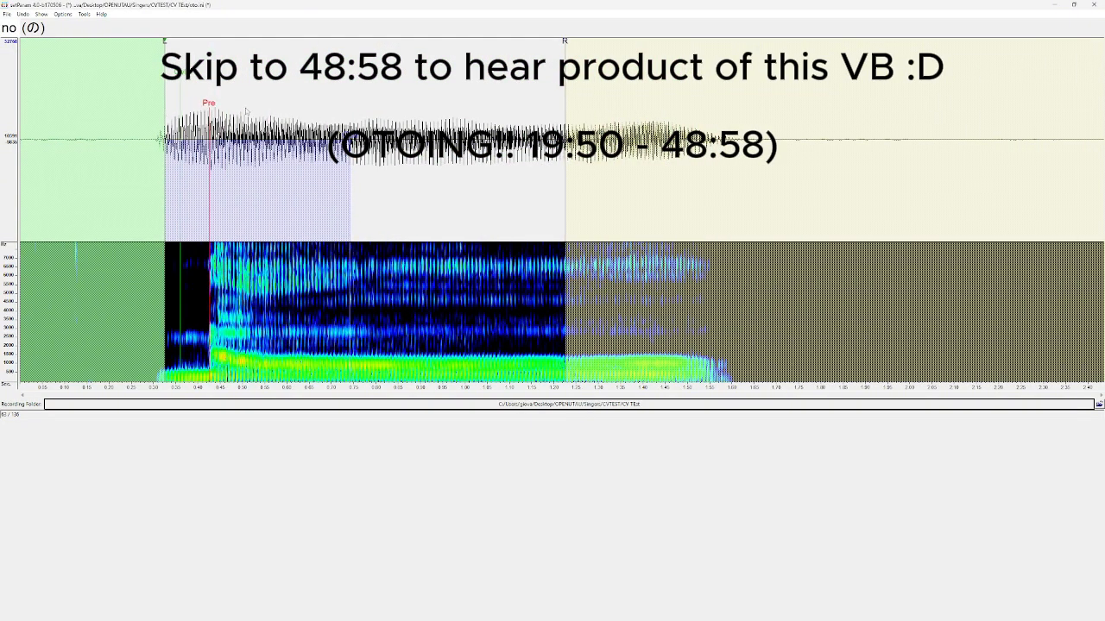
key("Down")
mouse_move(567, 43)
left_mouse_down()
mouse_move(420, 73)
mouse_move(84, 103)
left_mouse_up()
scroll(135, 114, "up", 3)
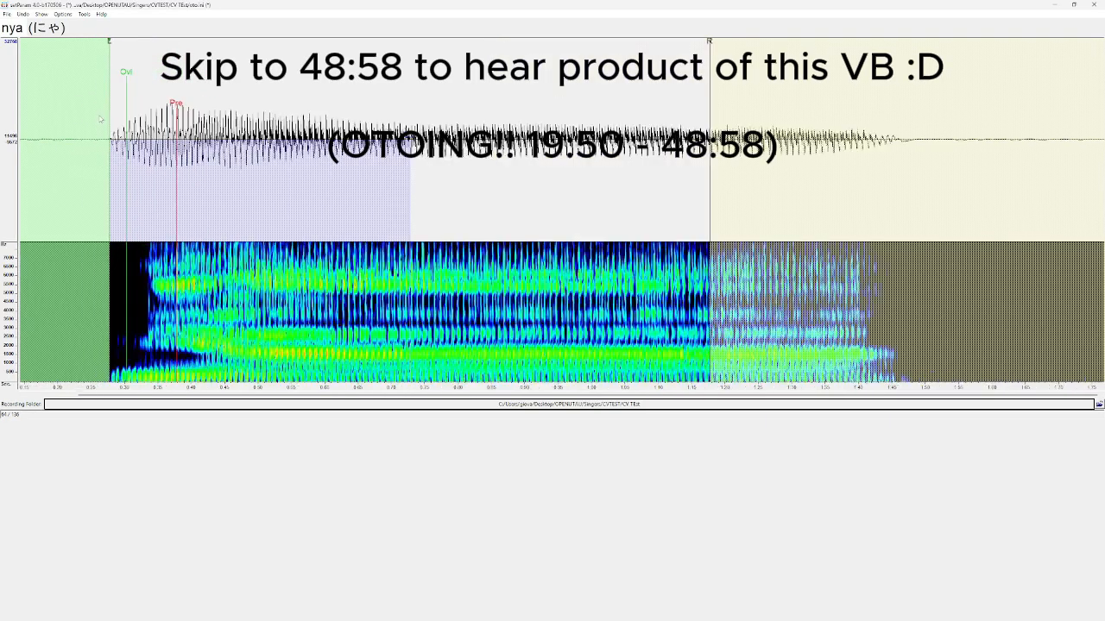
left_click_drag(113, 45, 100, 49)
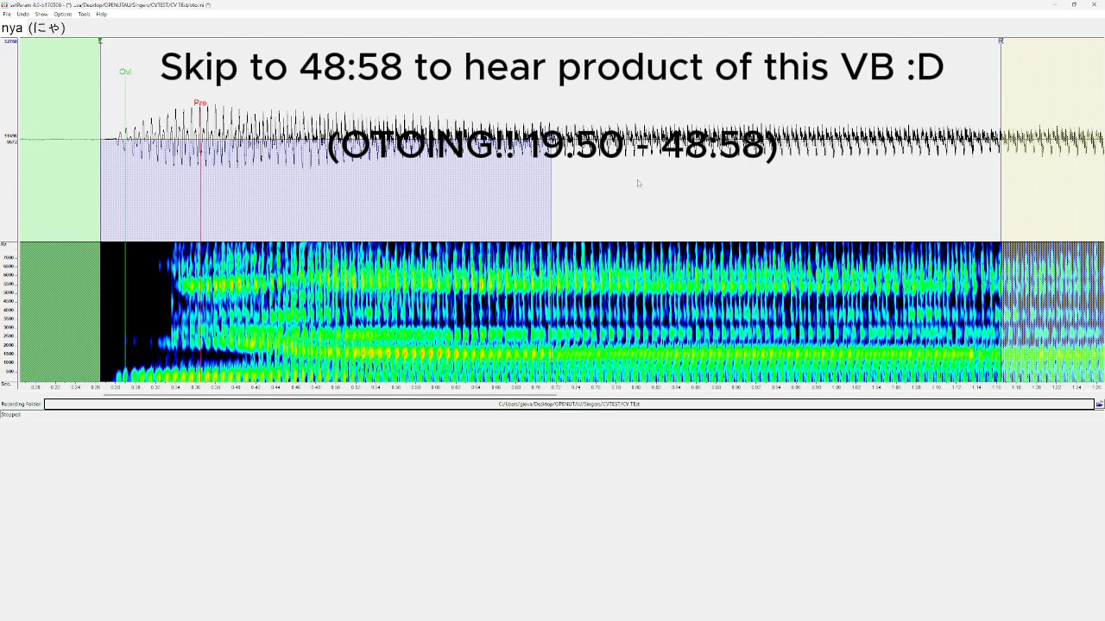
Step: Move the nyu sample's left boundary and markers to about 0.28 s, and inspect the alignment up close
key("Down")
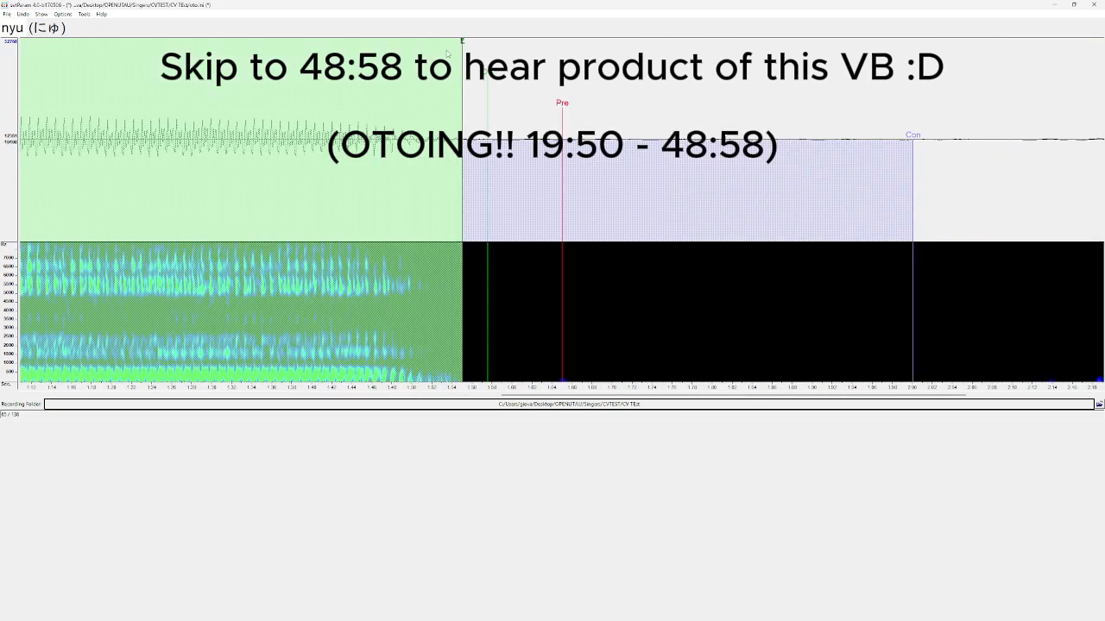
scroll(445, 71, "down", 2)
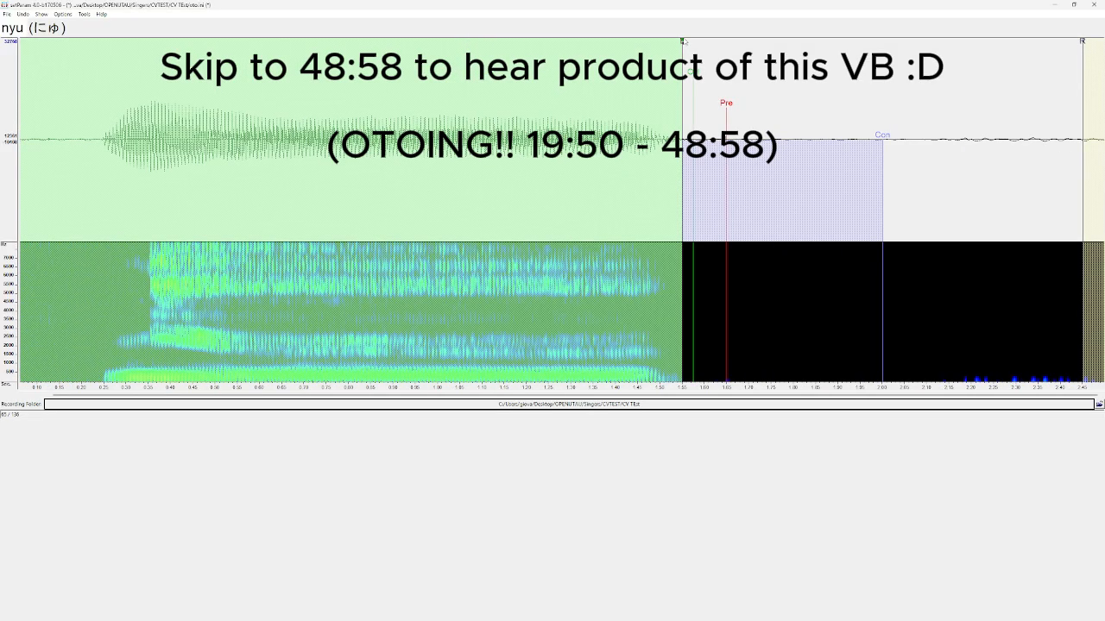
left_click_drag(682, 43, 120, 41)
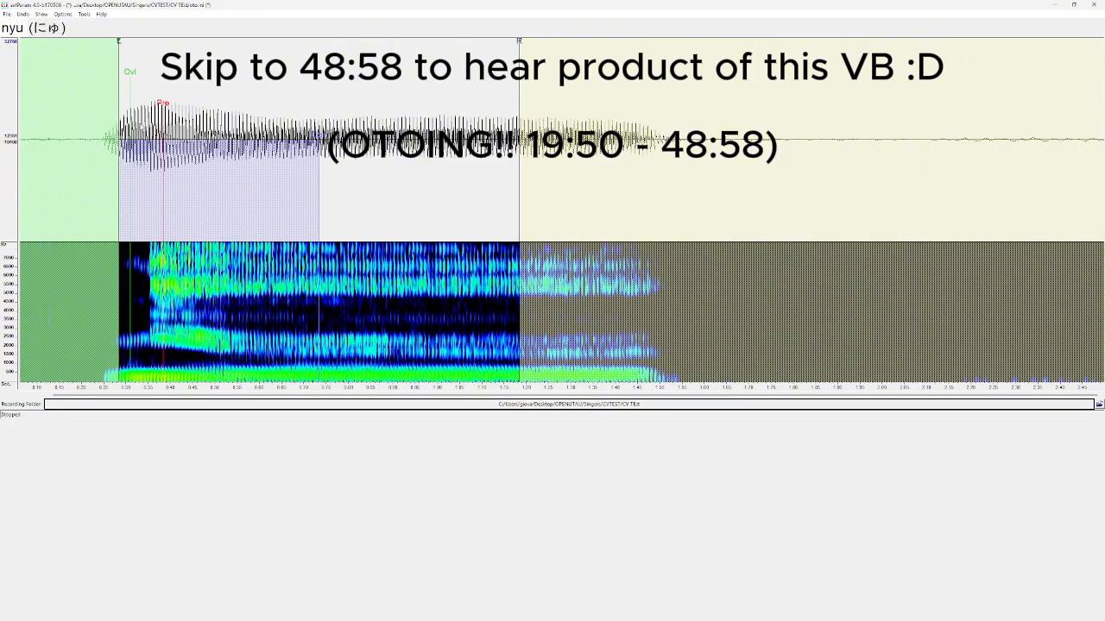
scroll(119, 41, "up", 1)
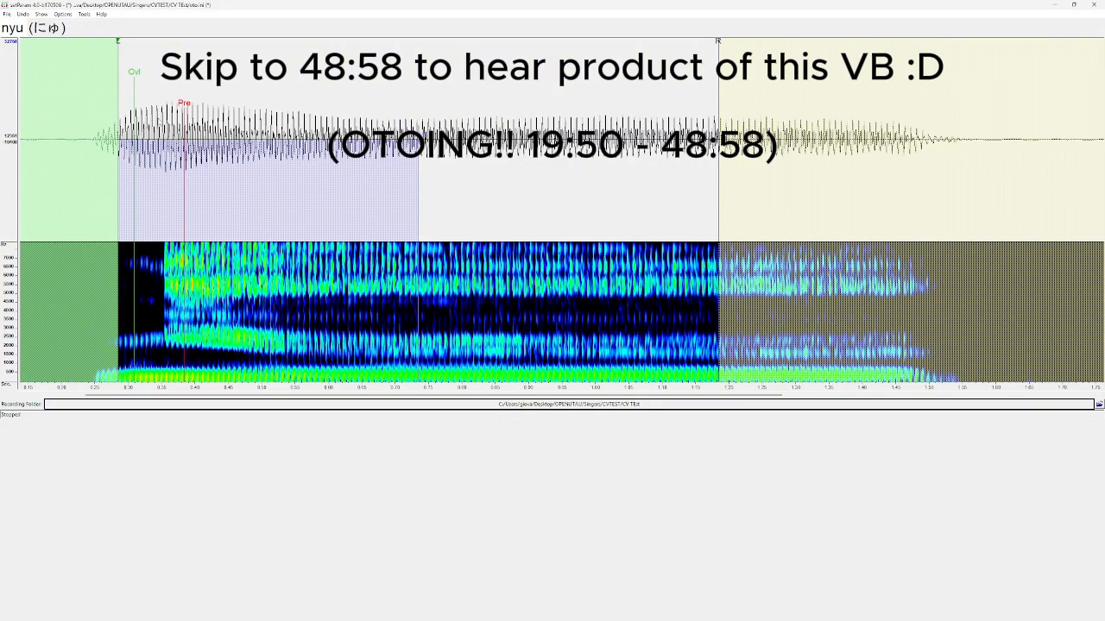
scroll(141, 138, "up", 1)
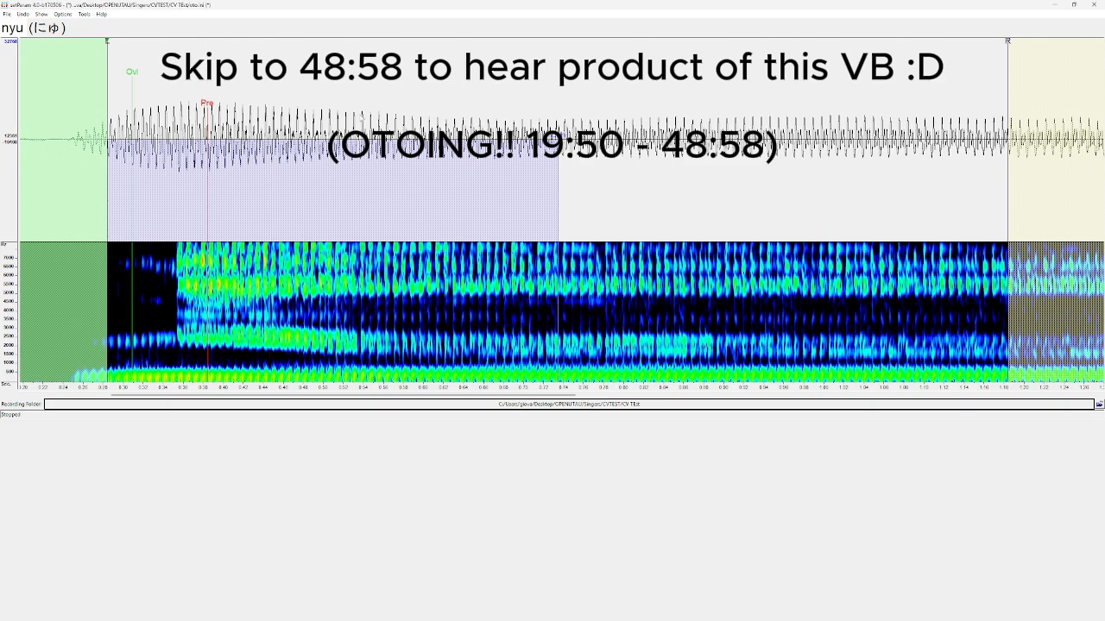
Step: Set the nye sample's left boundary at about 0.30 s and the nyo sample's at about 0.33 s, and advance to ha
scroll(362, 118, "down", 1)
key("Down")
scroll(462, 105, "down", 1)
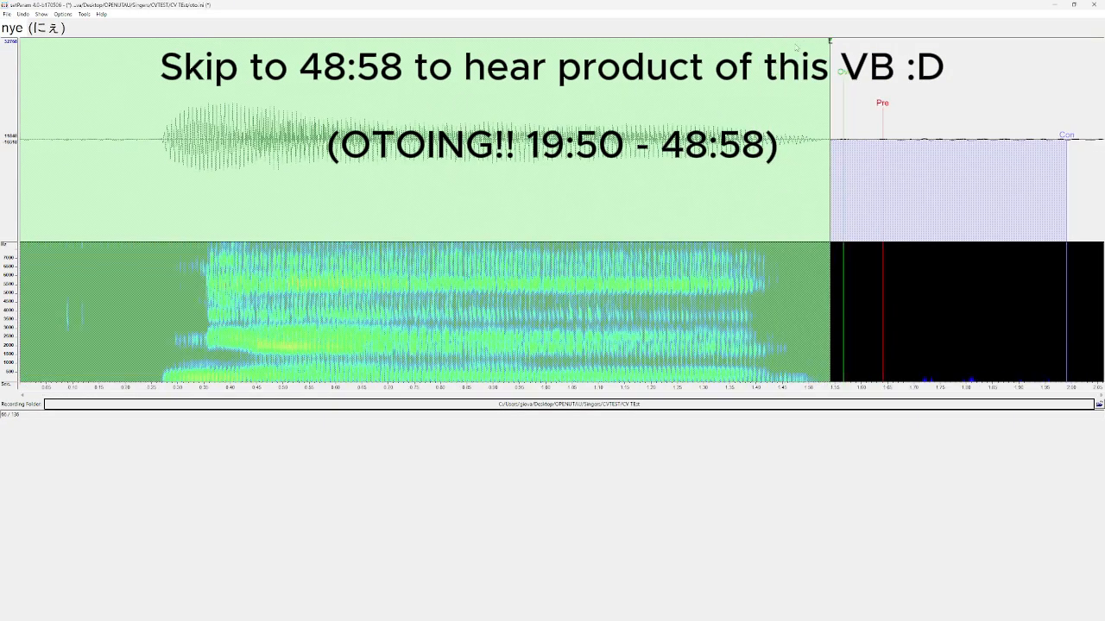
left_click_drag(830, 41, 176, 42)
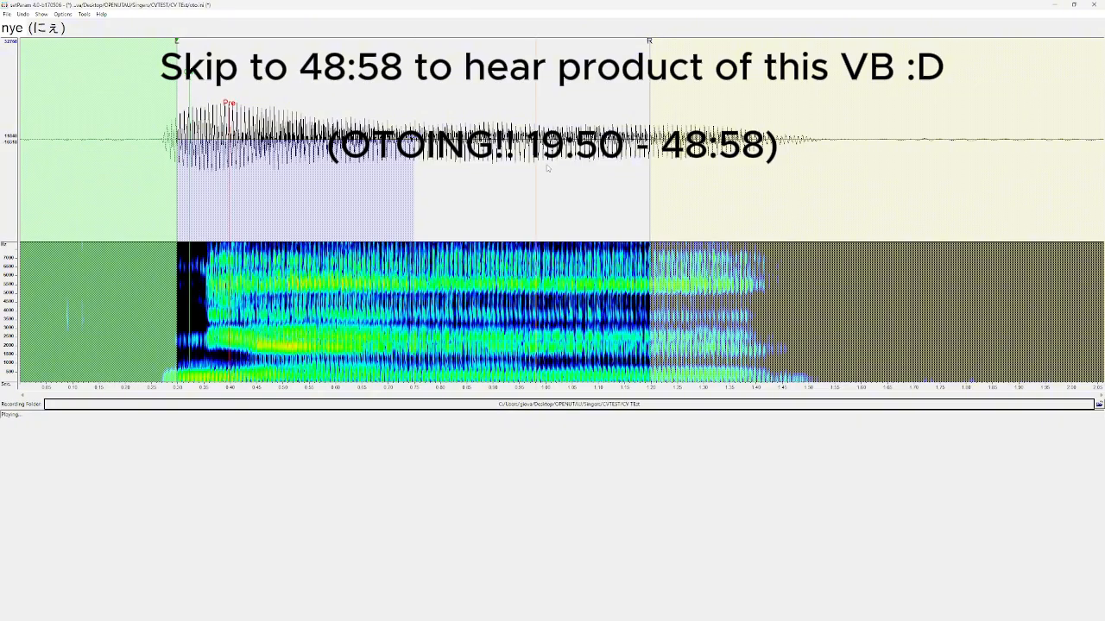
key("Down")
scroll(778, 69, "down", 1)
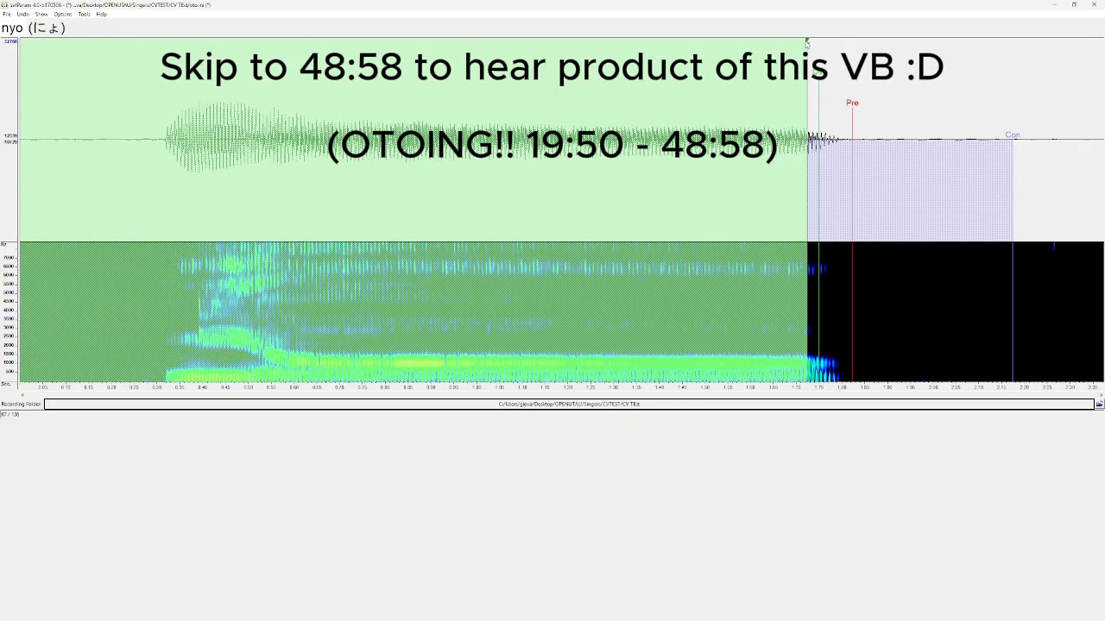
left_click_drag(806, 42, 171, 42)
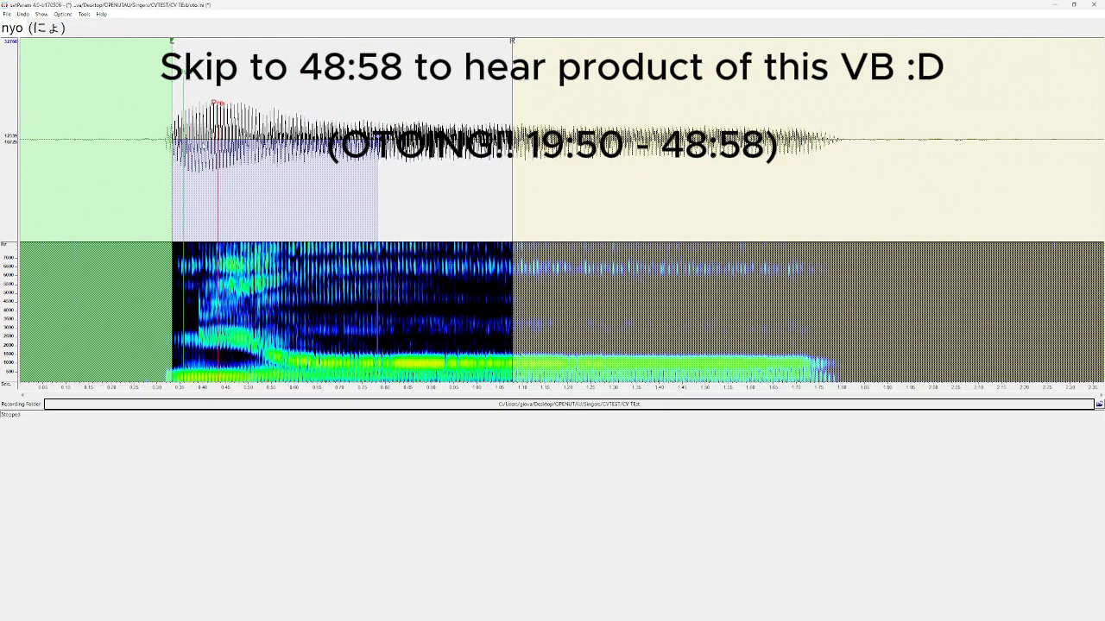
key("Down")
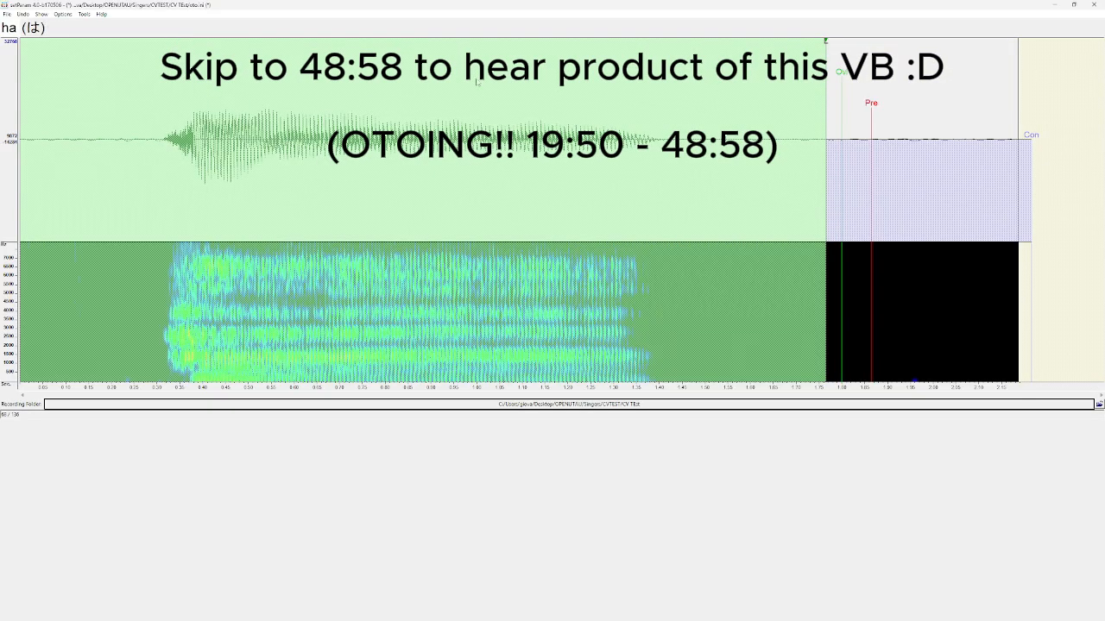
Step: Set the ha sample's left boundary at about 0.29 s, moving its markers along, and play the sample
left_click_drag(824, 42, 141, 41)
left_click_drag(144, 145, 149, 145)
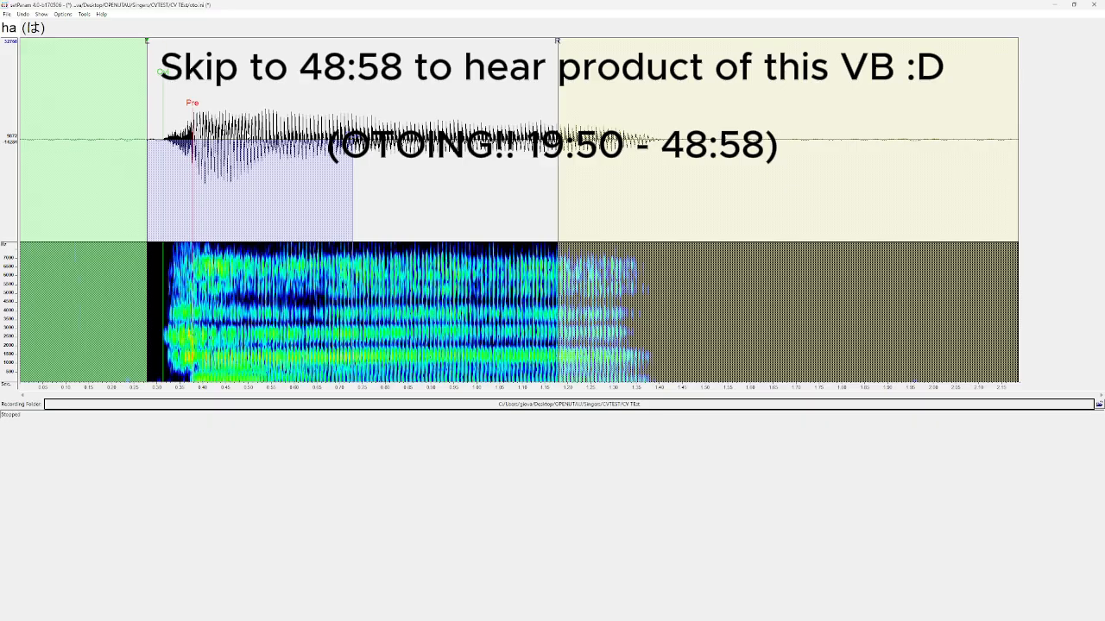
left_click_drag(148, 46, 153, 46)
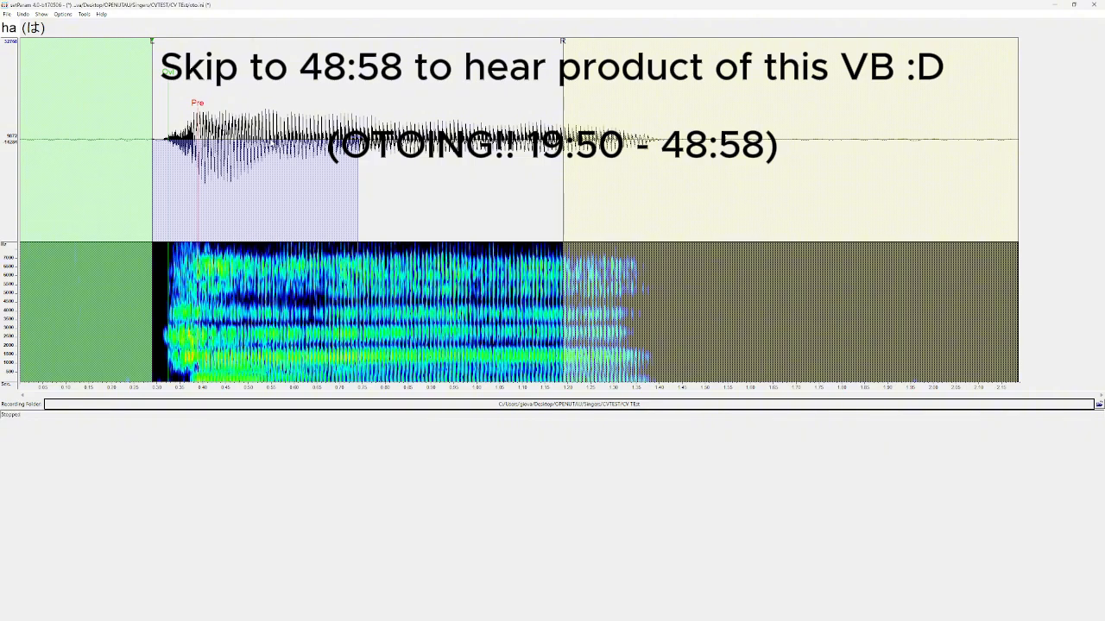
key("space")
Step: Move the hi sample's left boundary to about 0.22 s, aligning preutterance with the vowel start
key("Down")
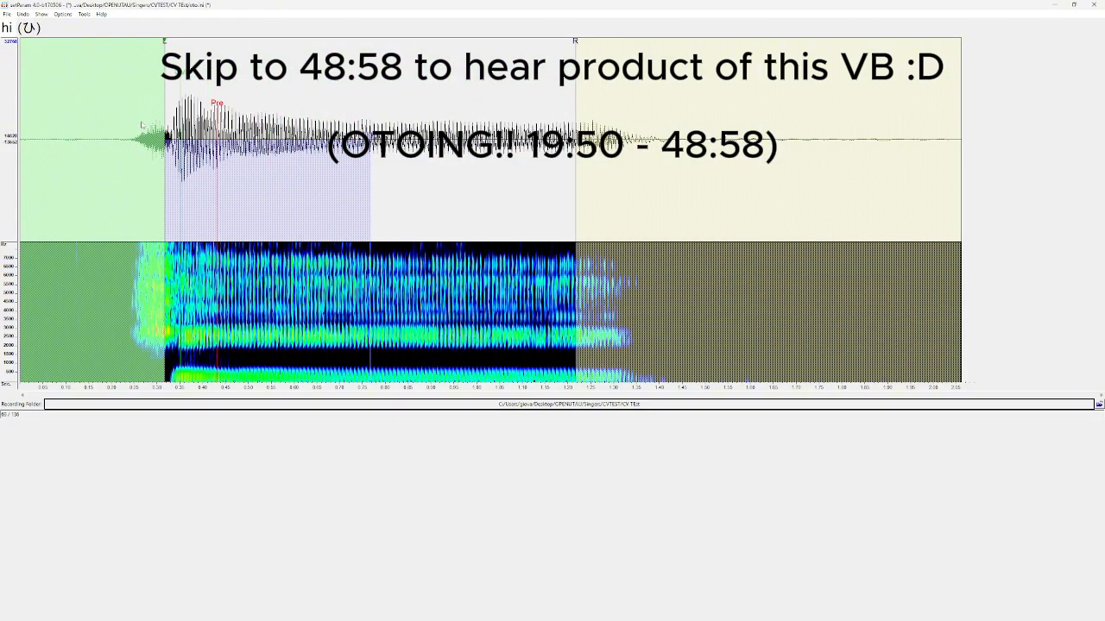
key("space")
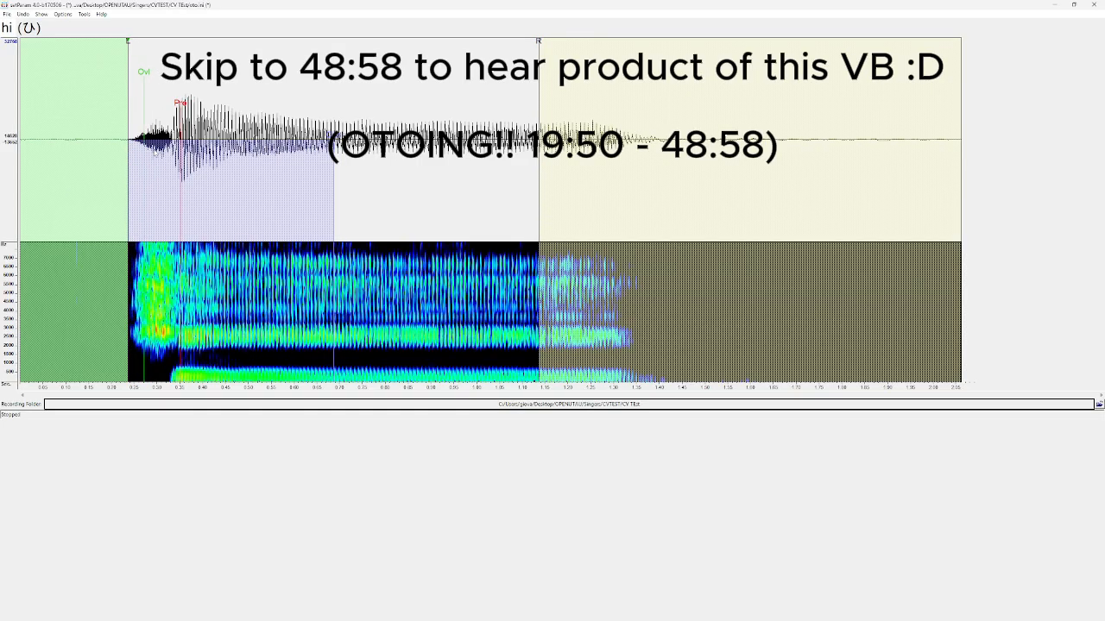
left_click_drag(128, 41, 120, 43)
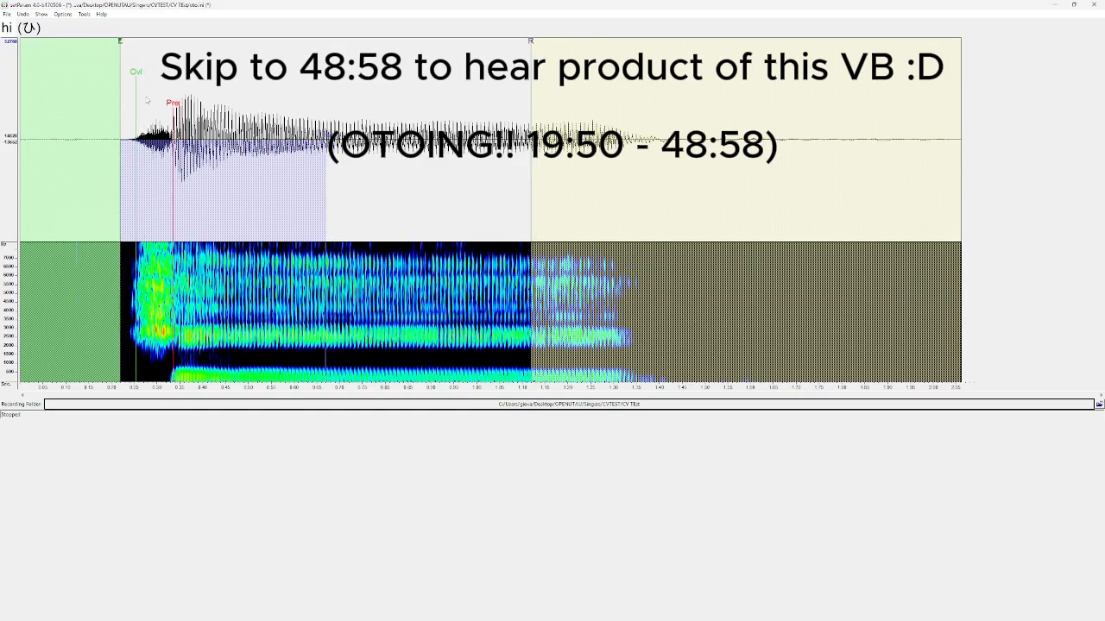
Step: Set the hu sample's left boundary at about 0.24 s and its preutterance at about 0.34 s
key("Down")
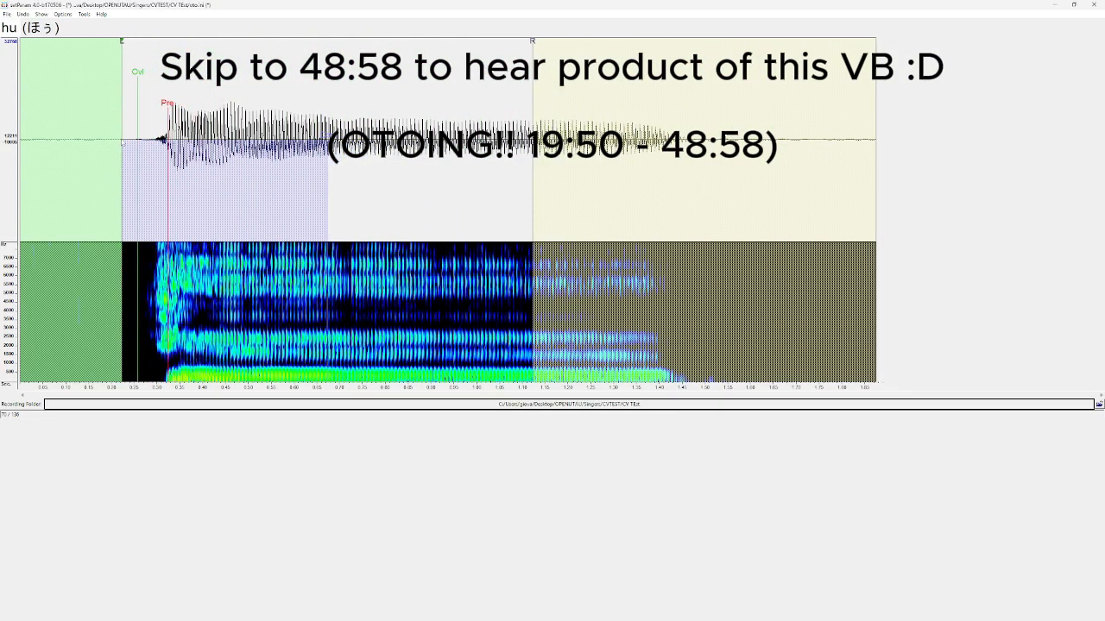
left_click(154, 139)
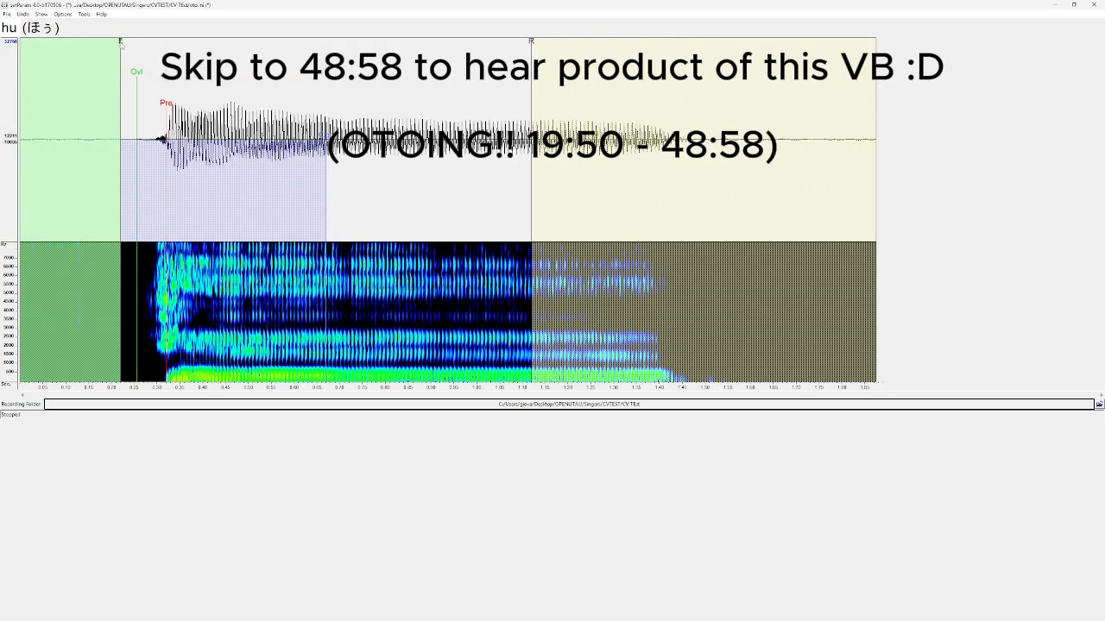
left_click_drag(121, 44, 131, 44)
left_click_drag(177, 107, 166, 107)
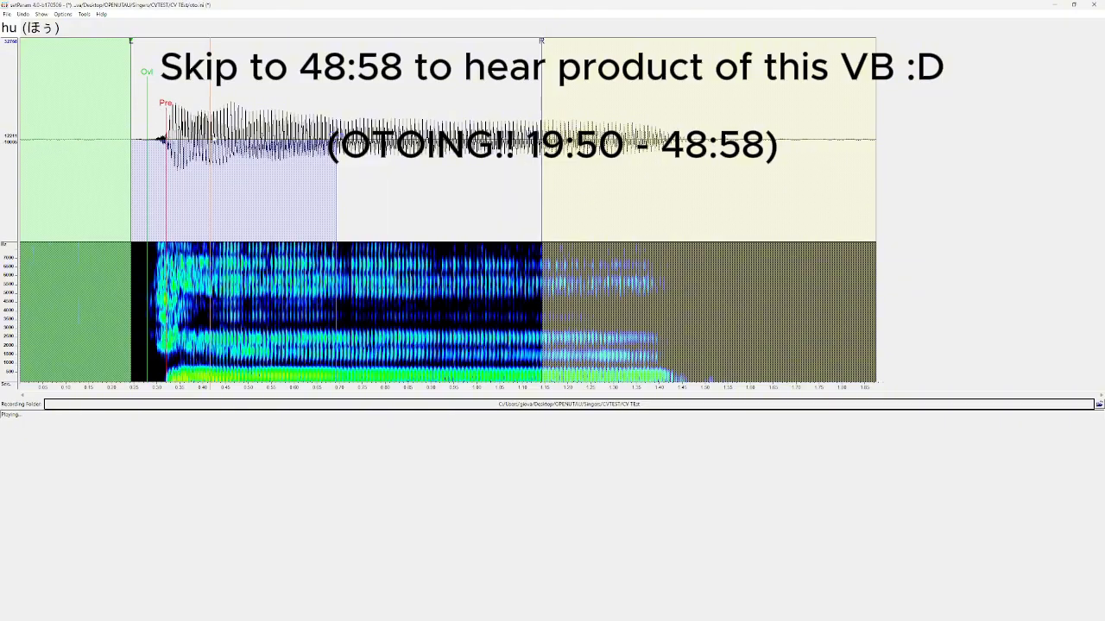
left_click_drag(167, 108, 176, 107)
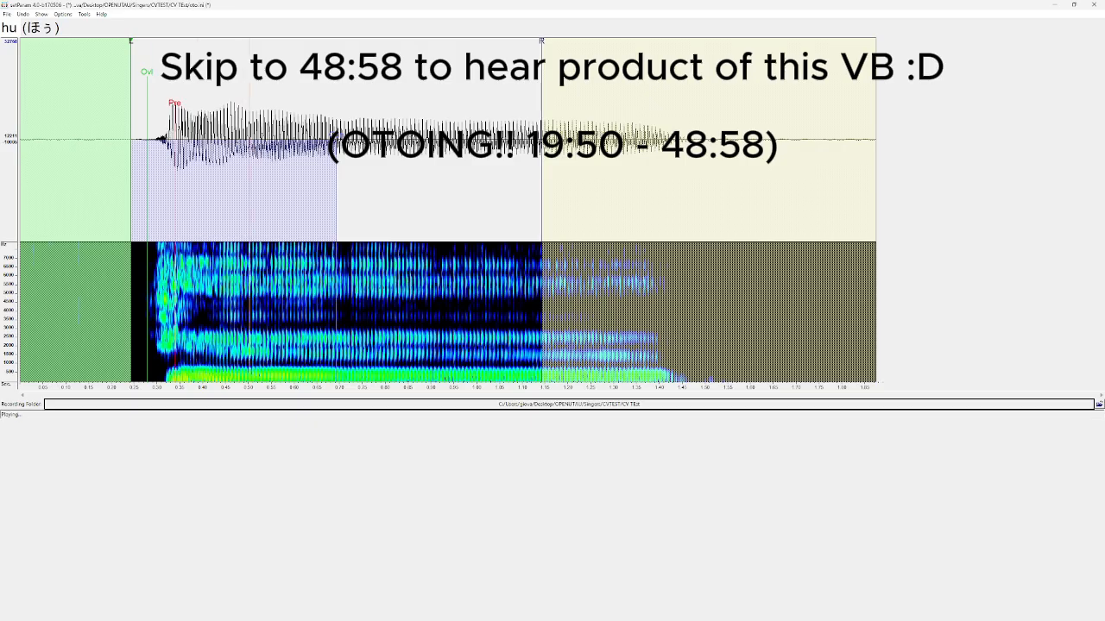
Step: Set the left boundaries of the he sample at about 0.21 s, ho at about 0.32 s and hya at about 0.34 s
key("Down")
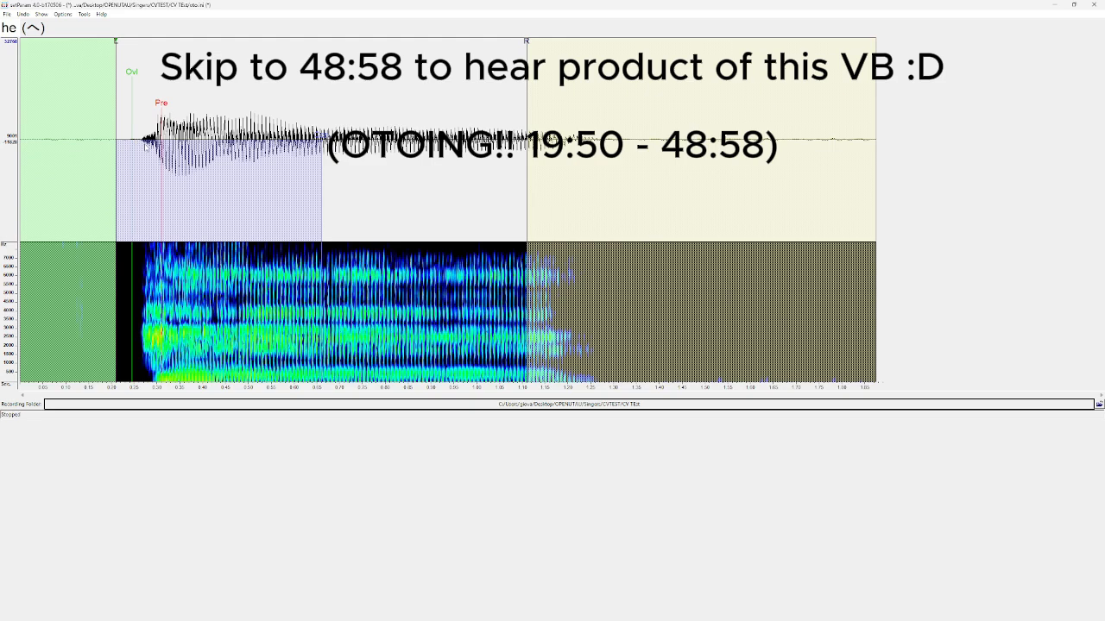
key("Down")
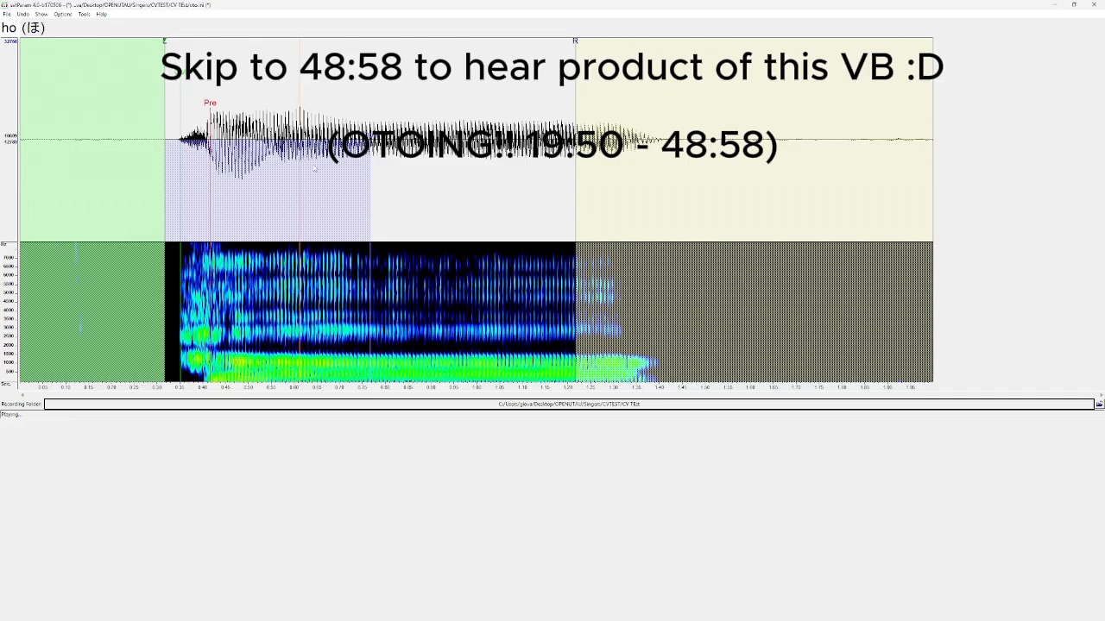
key("Down")
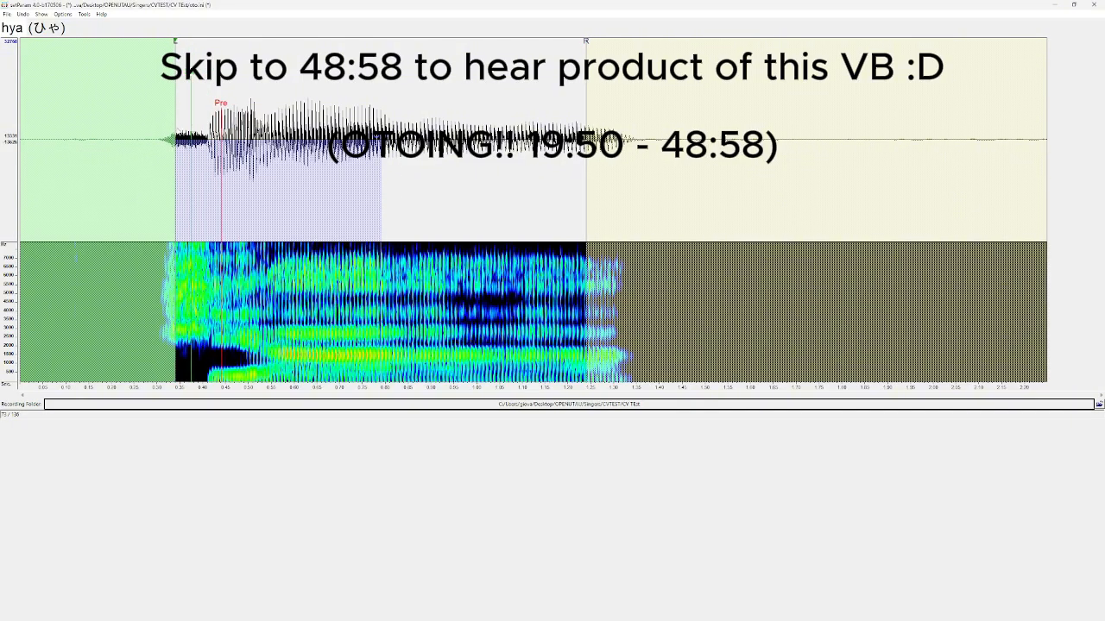
Step: Set the left boundaries of the hyu sample at about 0.36 s, hye at about 0.62 s and hyo at about 0.58 s
key("Down")
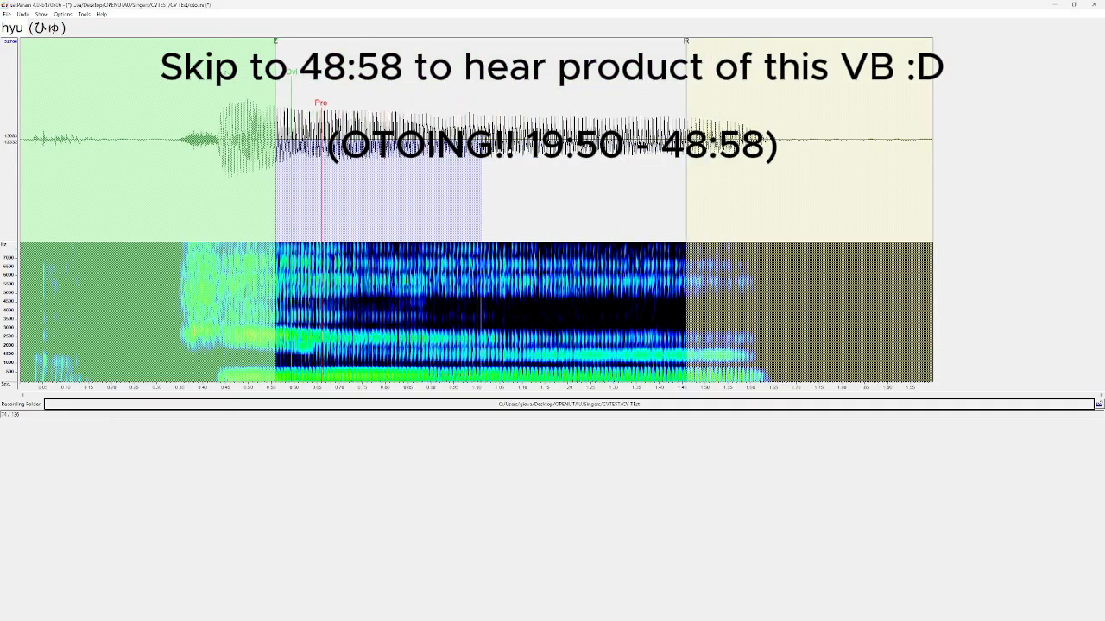
left_click_drag(198, 81, 187, 82)
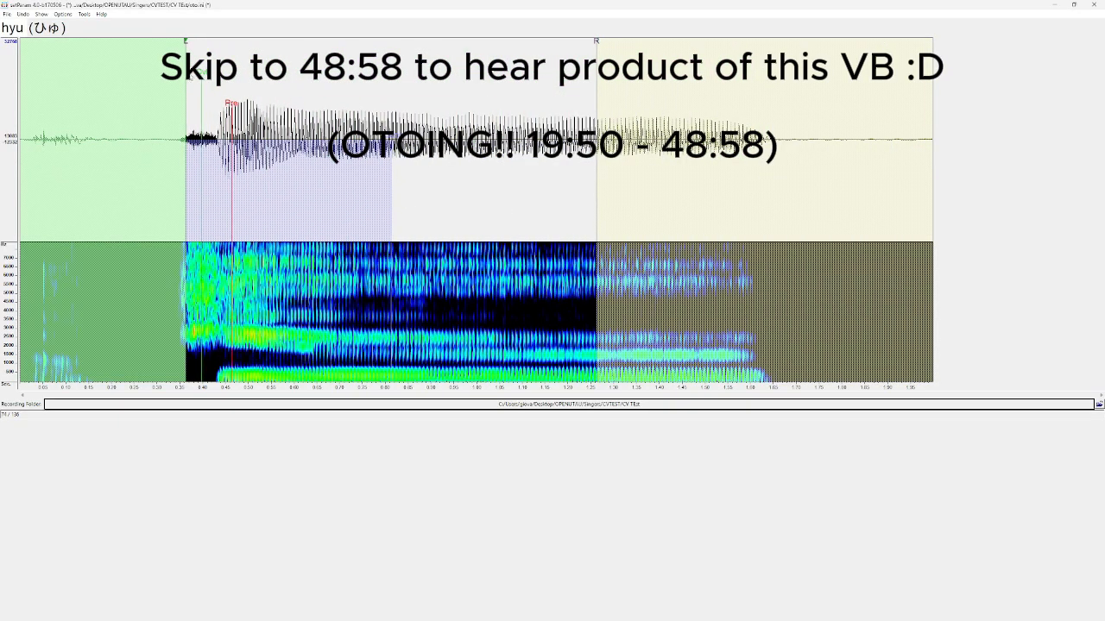
key("Down")
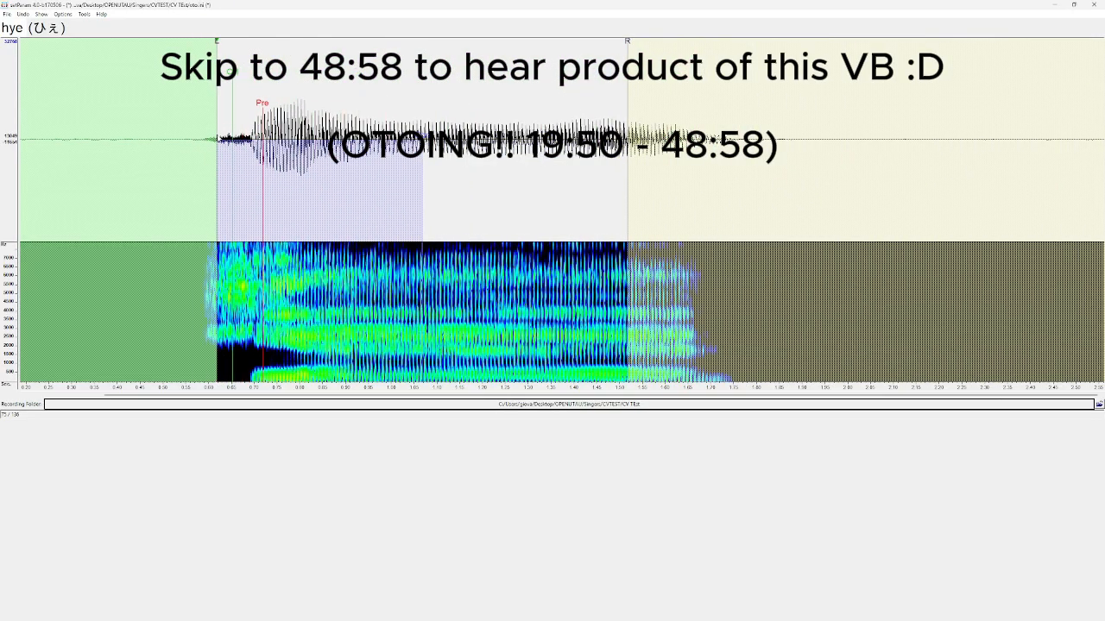
key("Down")
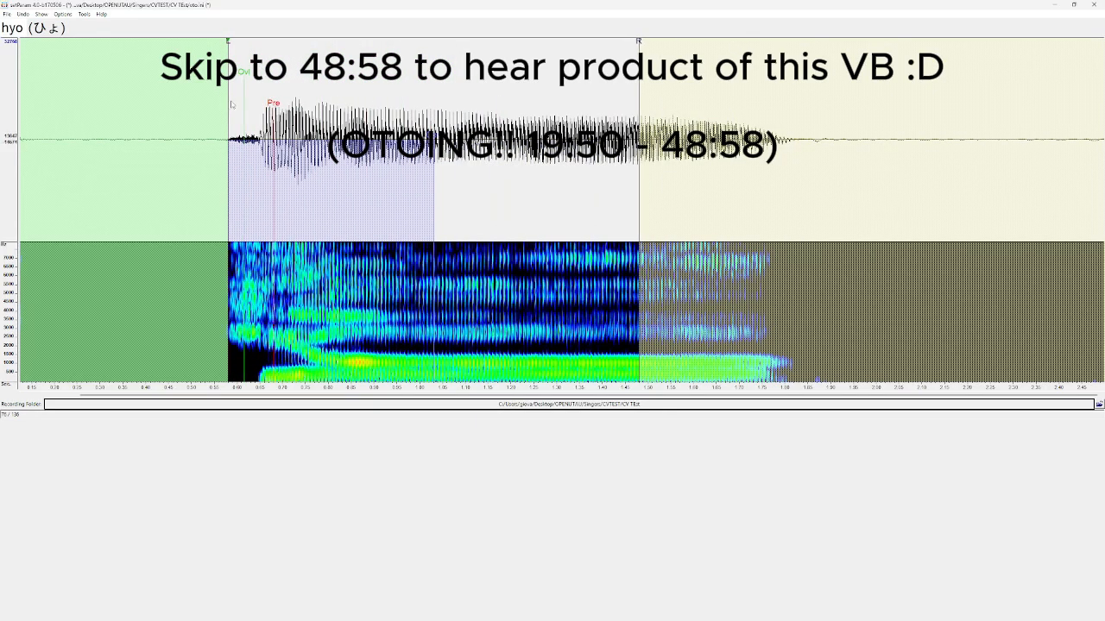
Step: Set the fa sample's left boundary at about 0.33 s and the fi sample's at about 0.41 s
key("Down")
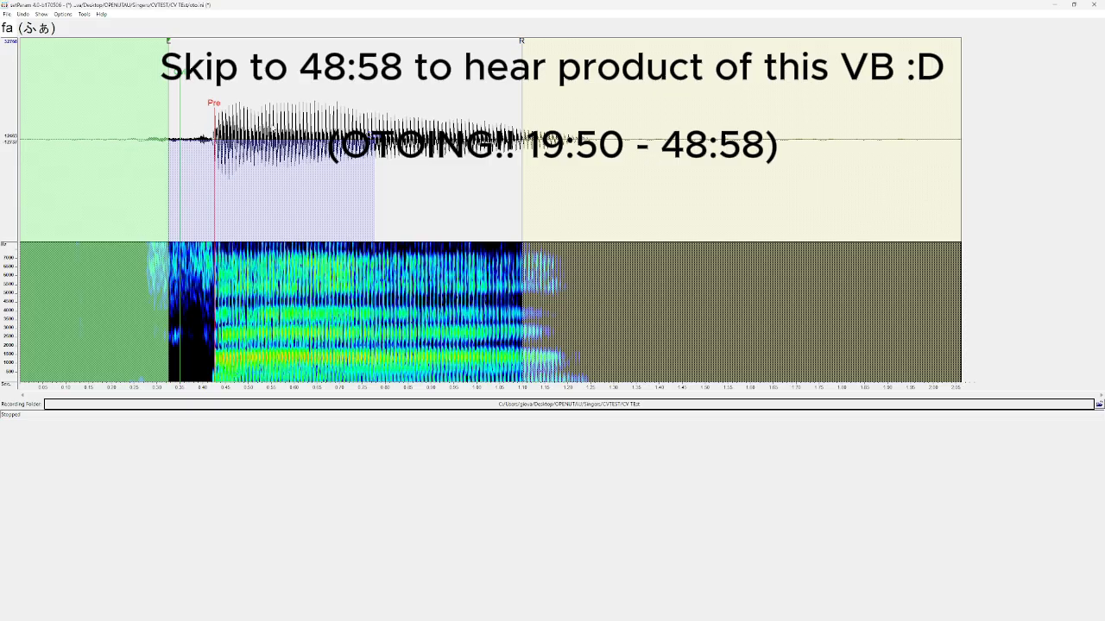
key("Down")
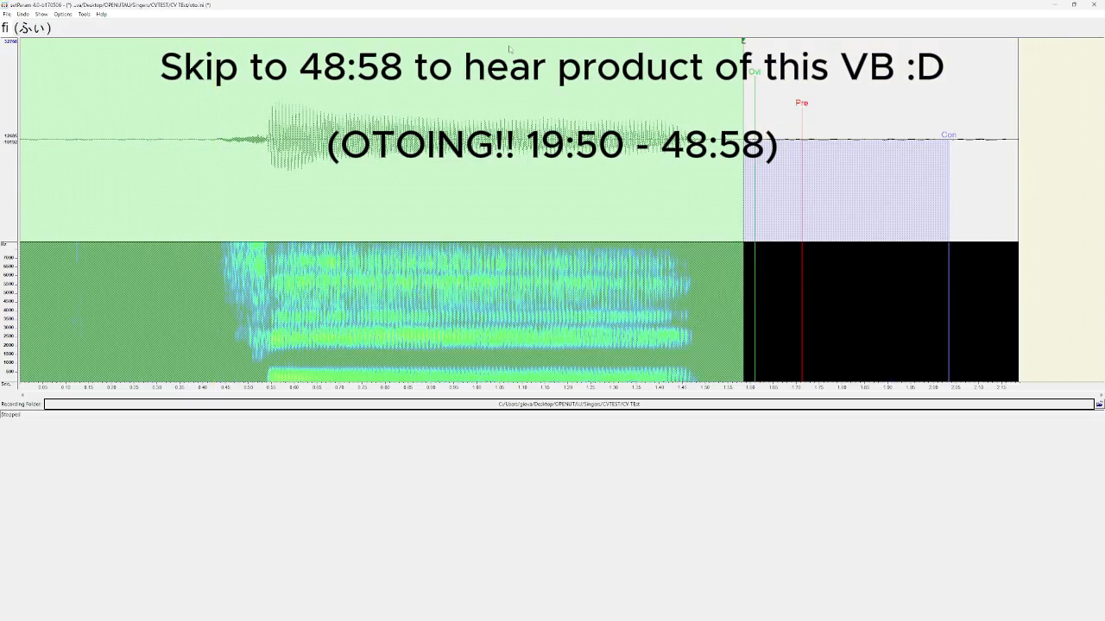
left_click_drag(743, 45, 210, 86)
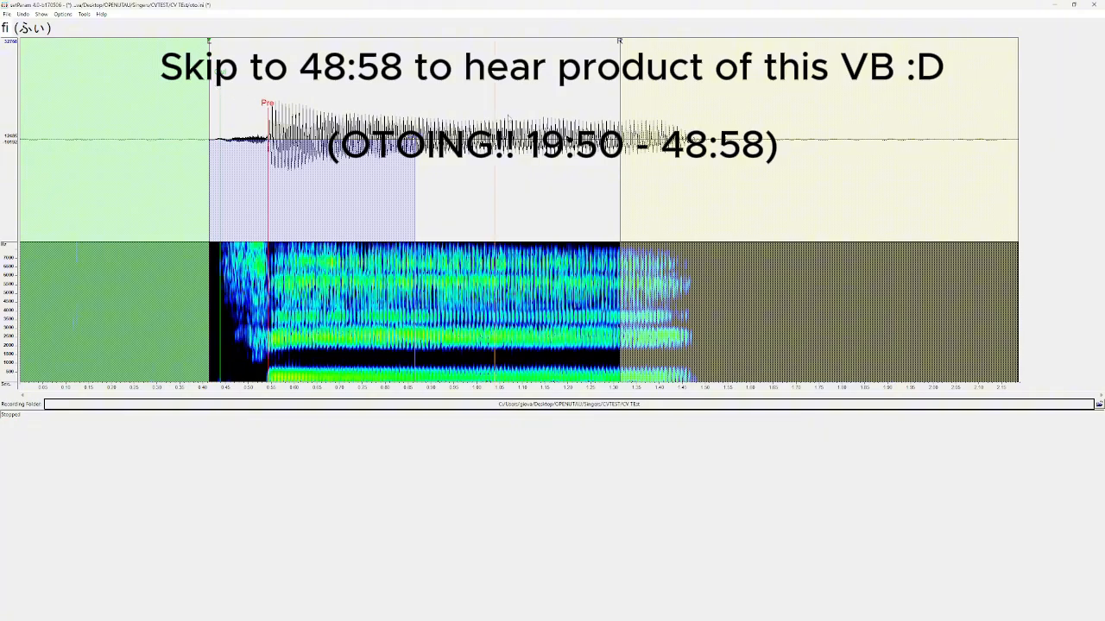
Step: Set the left boundaries of the fu sample at about 0.76 s, fe near its consonant start and fo at about 0.37 s
key("Down")
left_click_drag(517, 43, 277, 72)
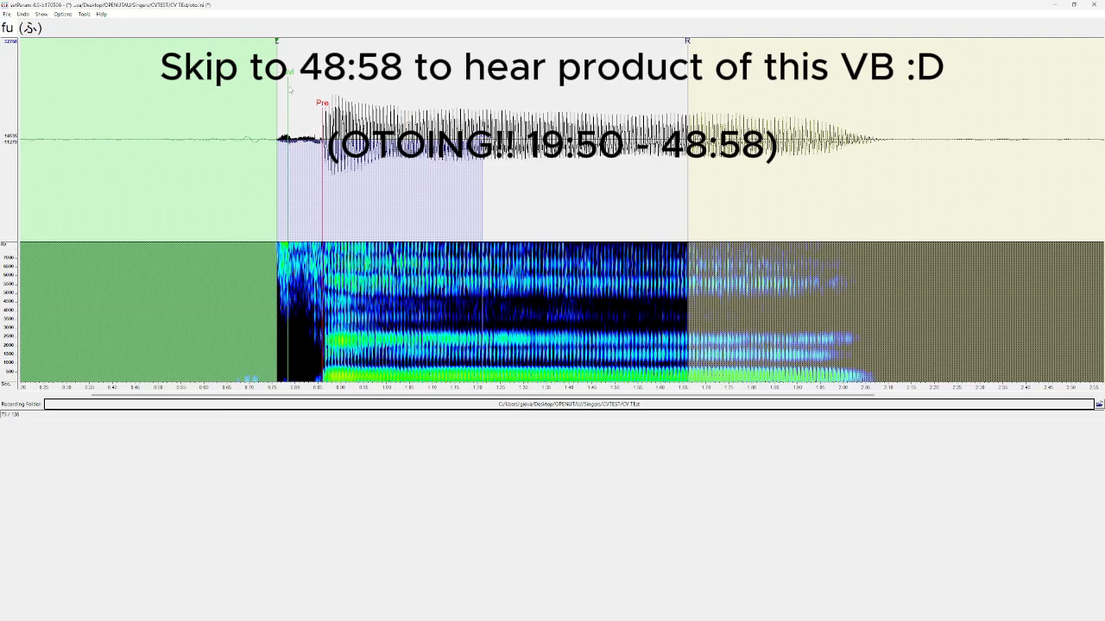
key("Down")
left_click_drag(768, 44, 151, 109)
key("Down")
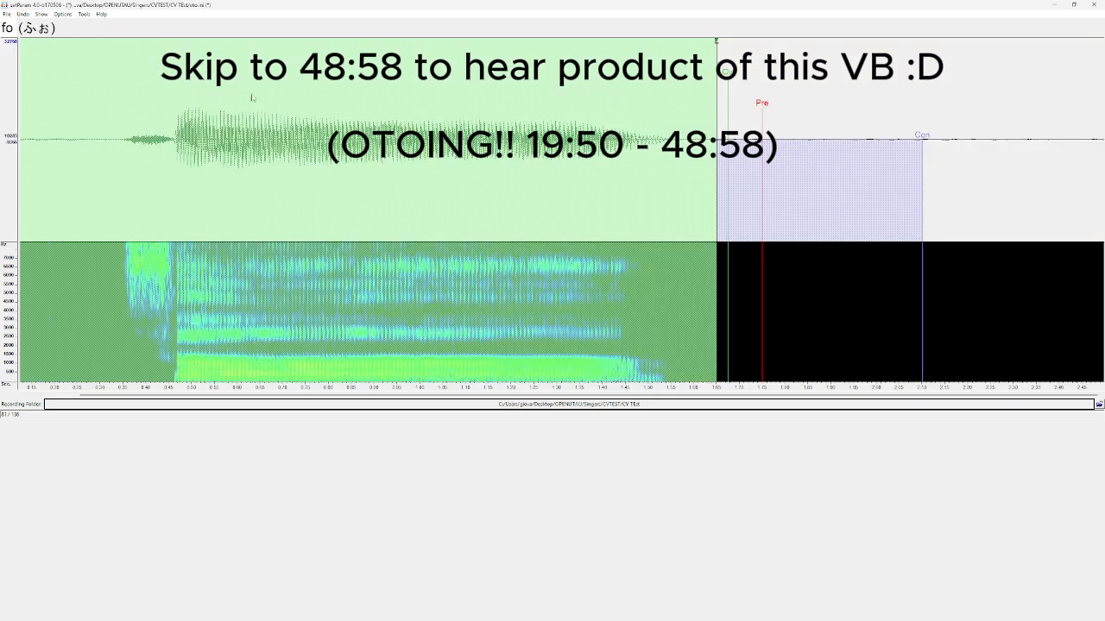
left_click_drag(715, 40, 131, 83)
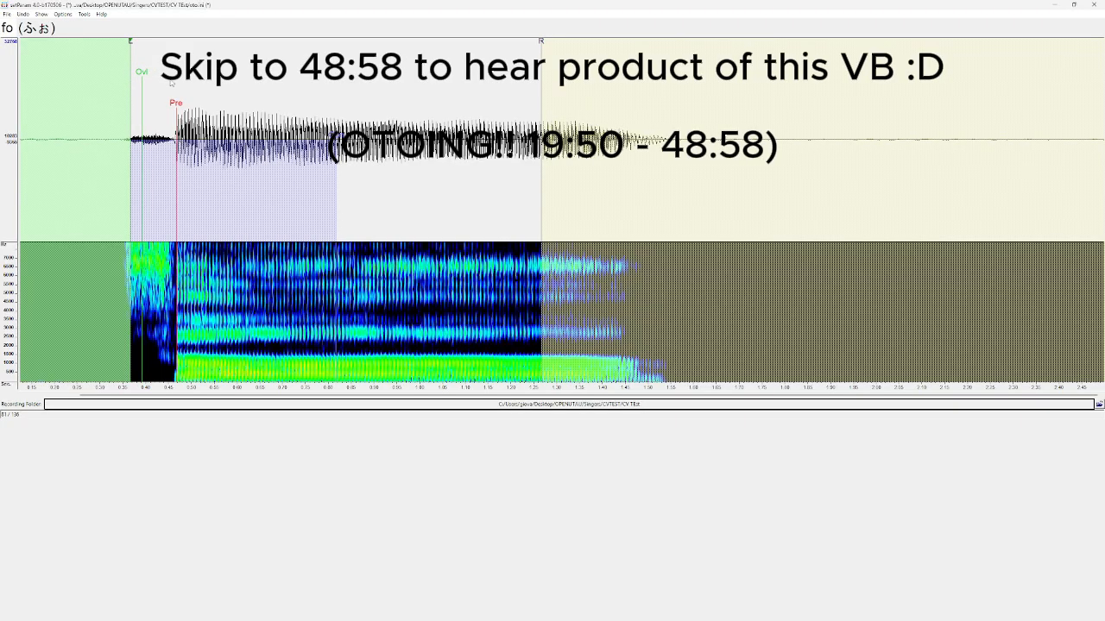
Step: Set the ba sample's left boundary at about 0.33 s, playing it and checking the alignment up close
key("Down")
left_click_drag(744, 43, 148, 103)
scroll(150, 103, "up", 2)
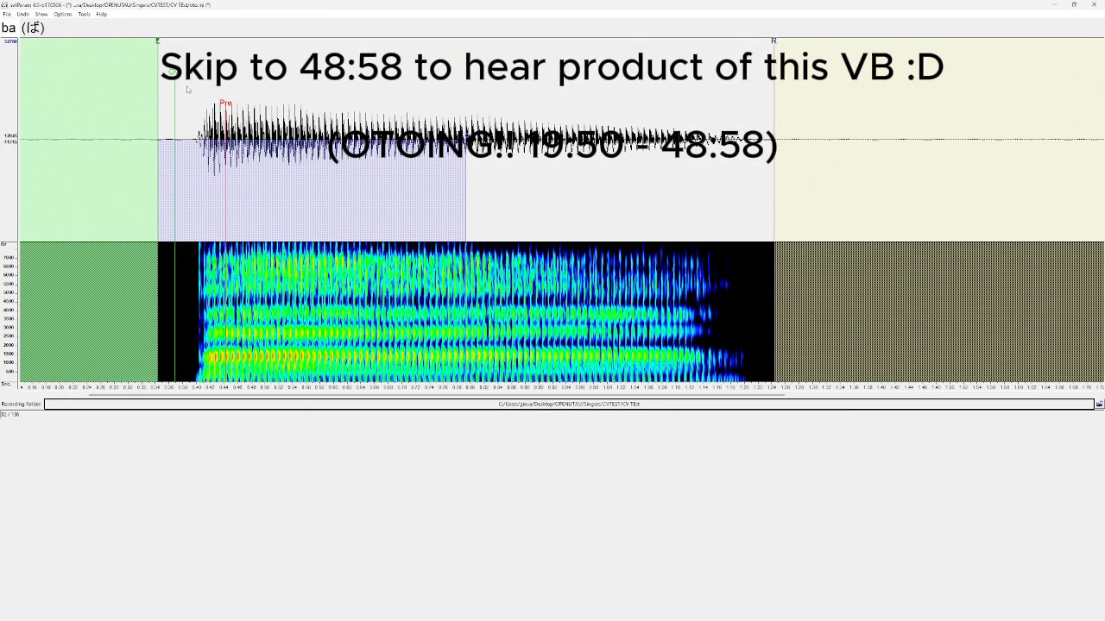
key("space")
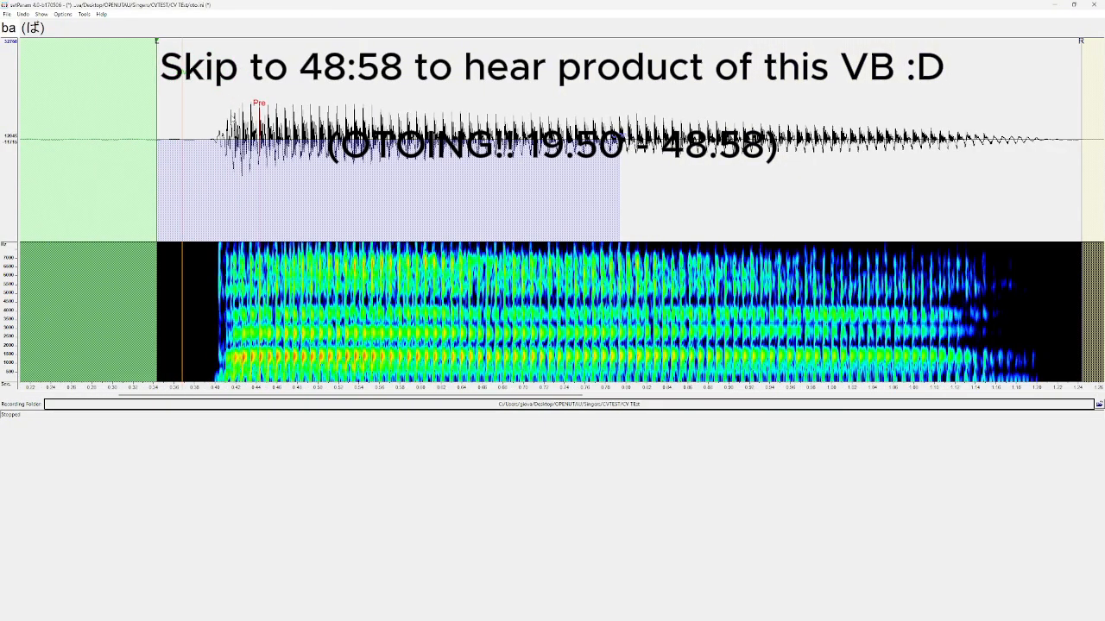
left_click_drag(157, 47, 145, 47)
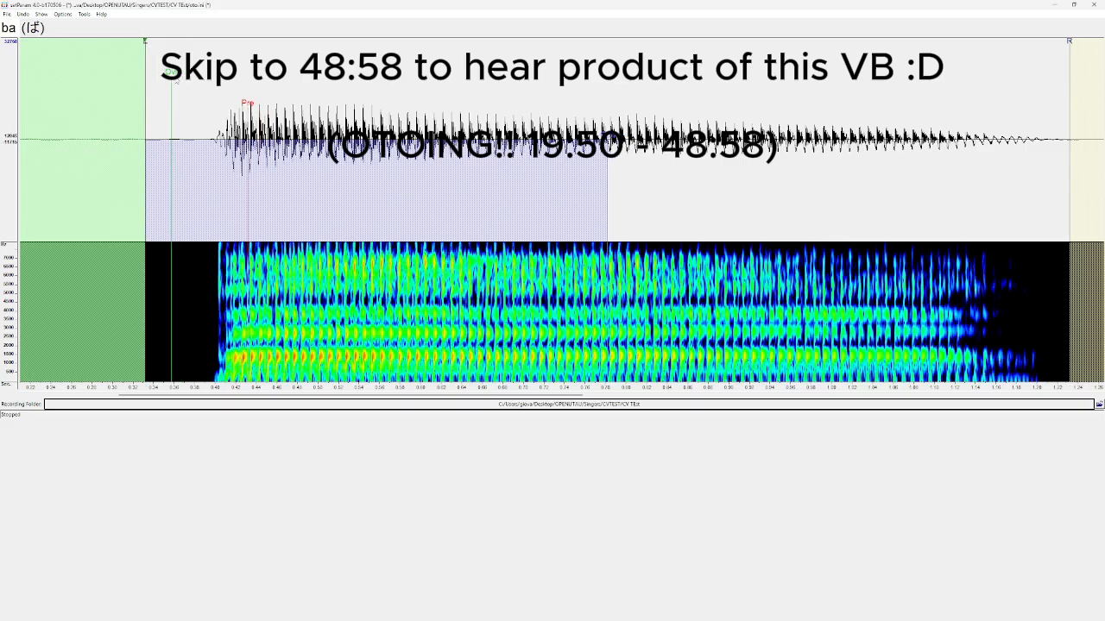
Step: Set the bi sample's left boundary at about 0.70 s, with preutterance at the vowel start
key("Down")
scroll(306, 92, "down", 2)
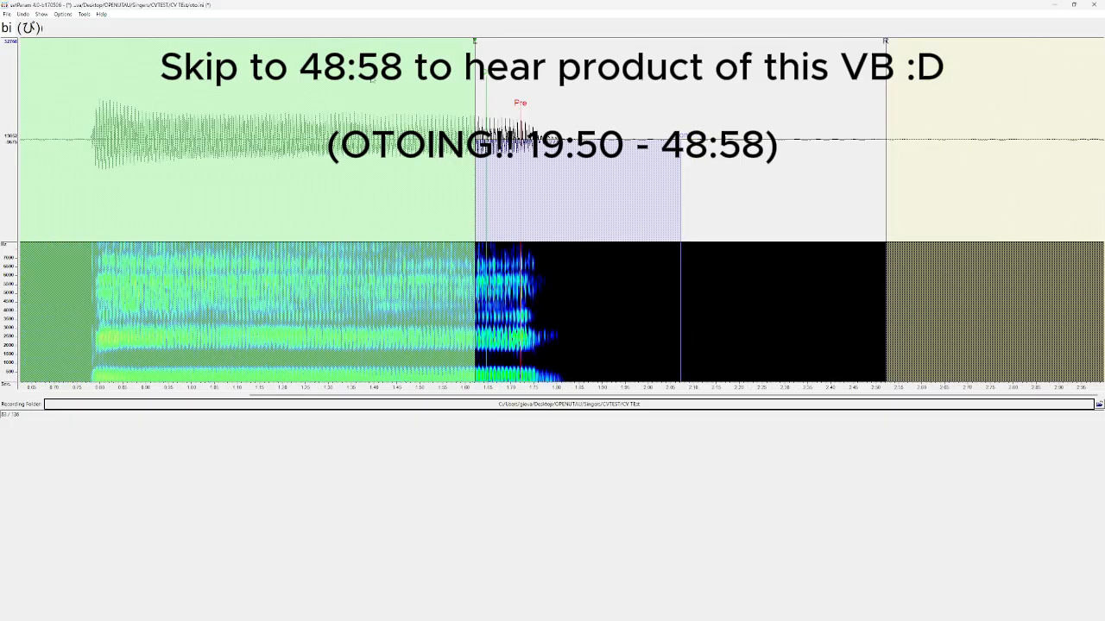
left_click_drag(476, 42, 57, 42)
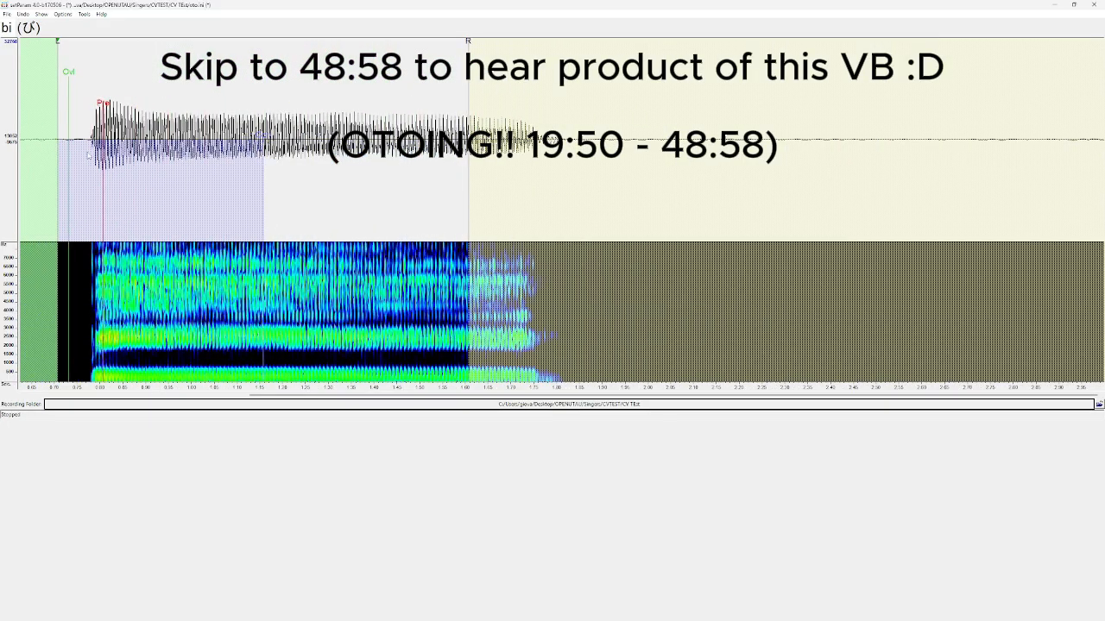
left_click_drag(57, 41, 54, 41)
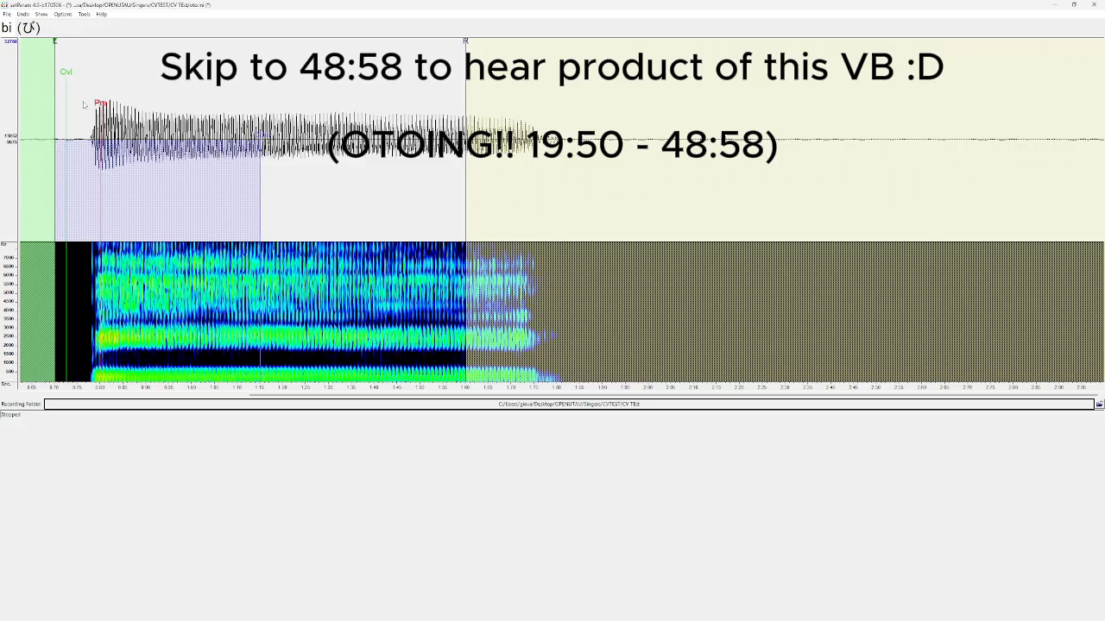
Step: Set the bu sample's left boundary at about 0.40 s and the be sample's at about 0.39 s
key("Down")
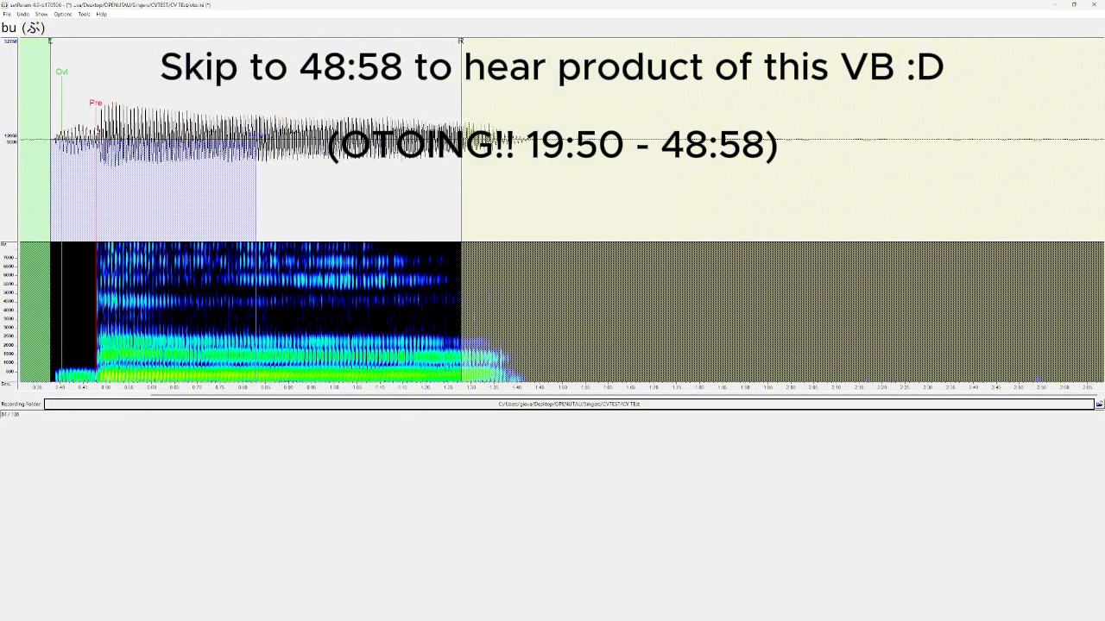
mouse_move(50, 44)
left_mouse_down()
mouse_move(73, 55)
mouse_move(61, 45)
left_mouse_up()
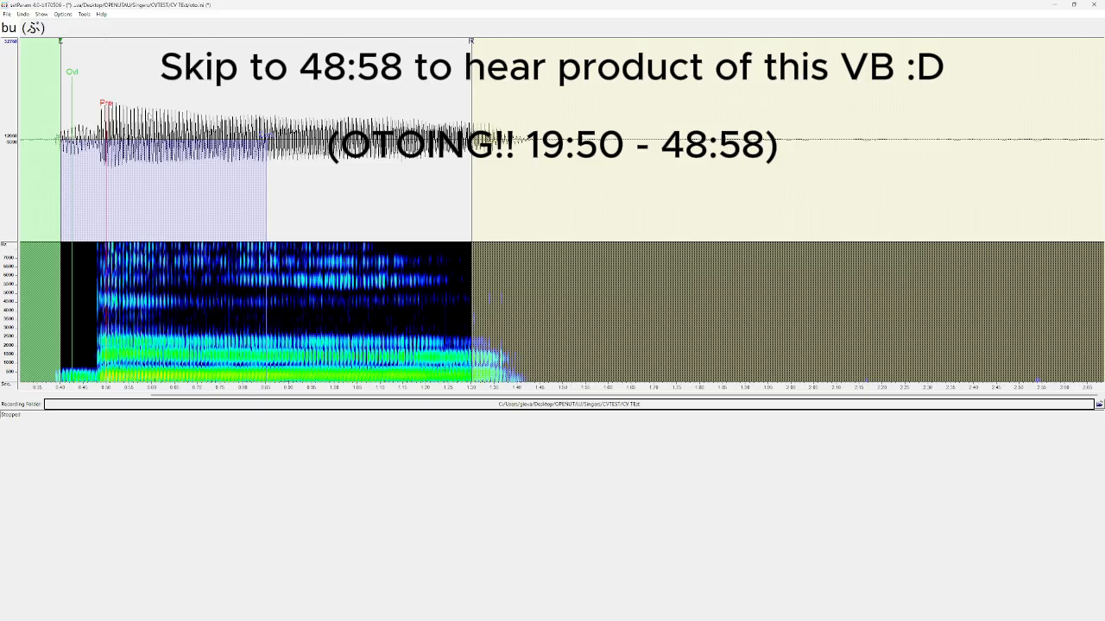
key("Down")
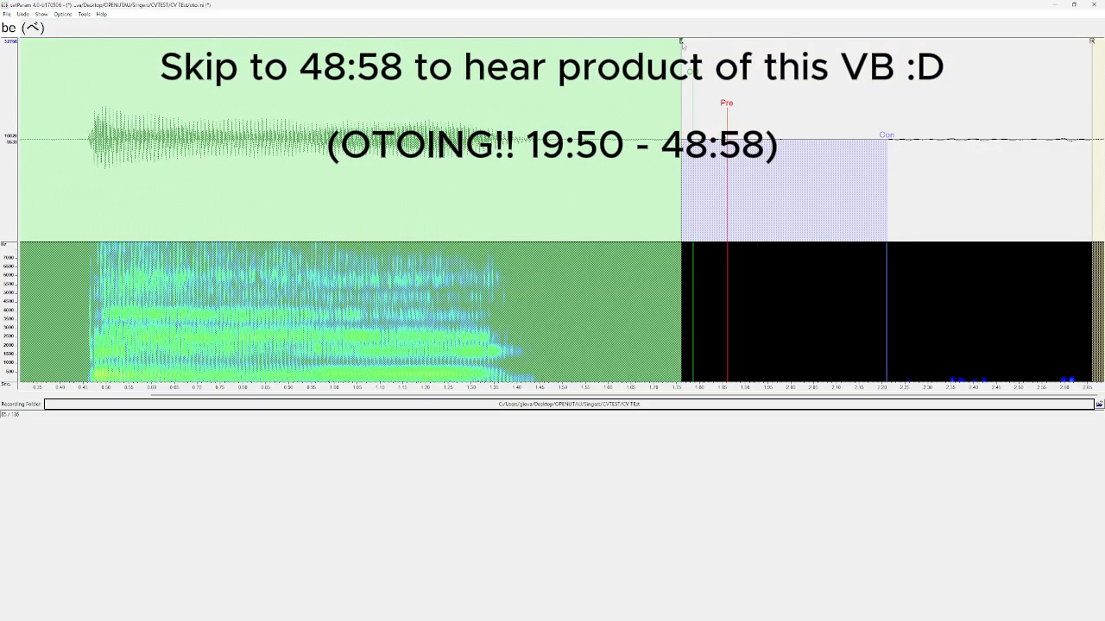
left_click_drag(681, 45, 57, 96)
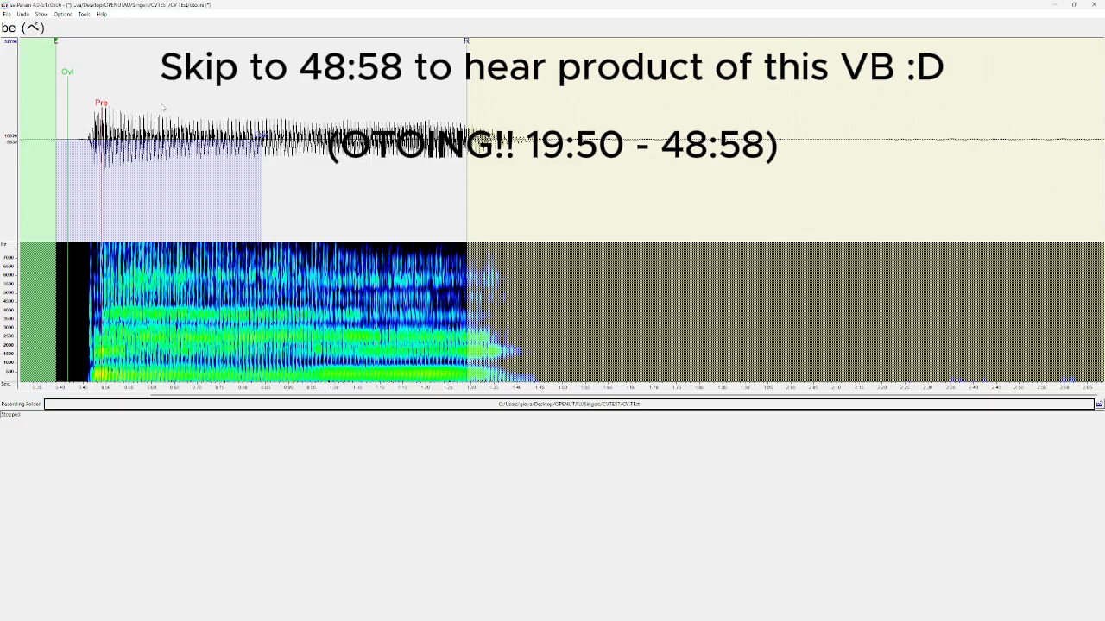
Step: Set the bo sample's left boundary at about 0.35 s, just before the consonant, with preutterance near the vowel start
key("Down")
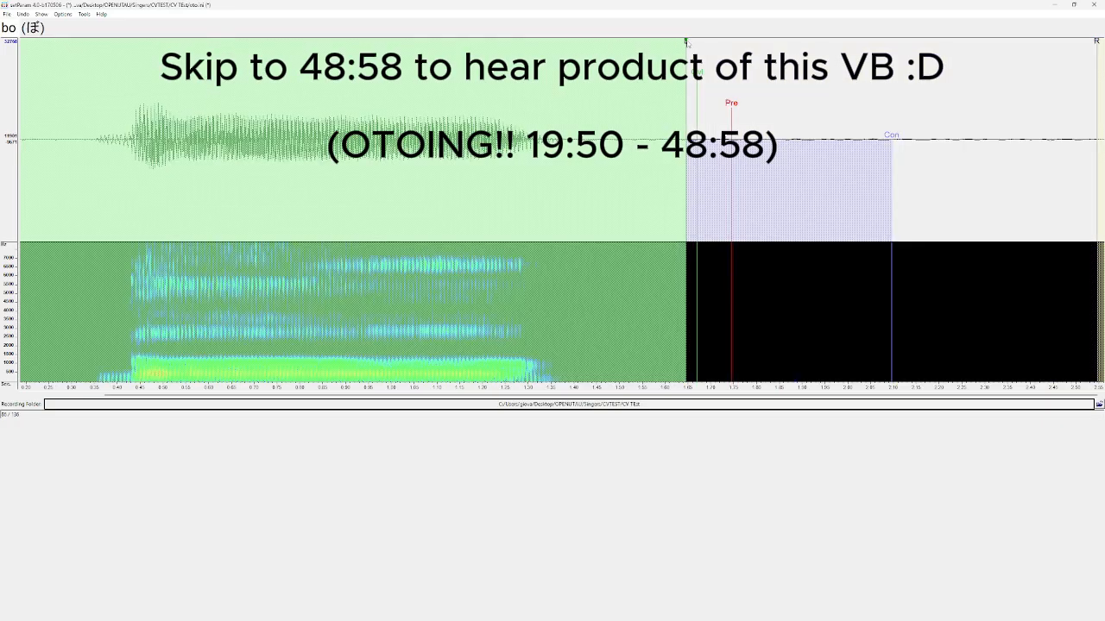
left_click_drag(686, 43, 93, 110)
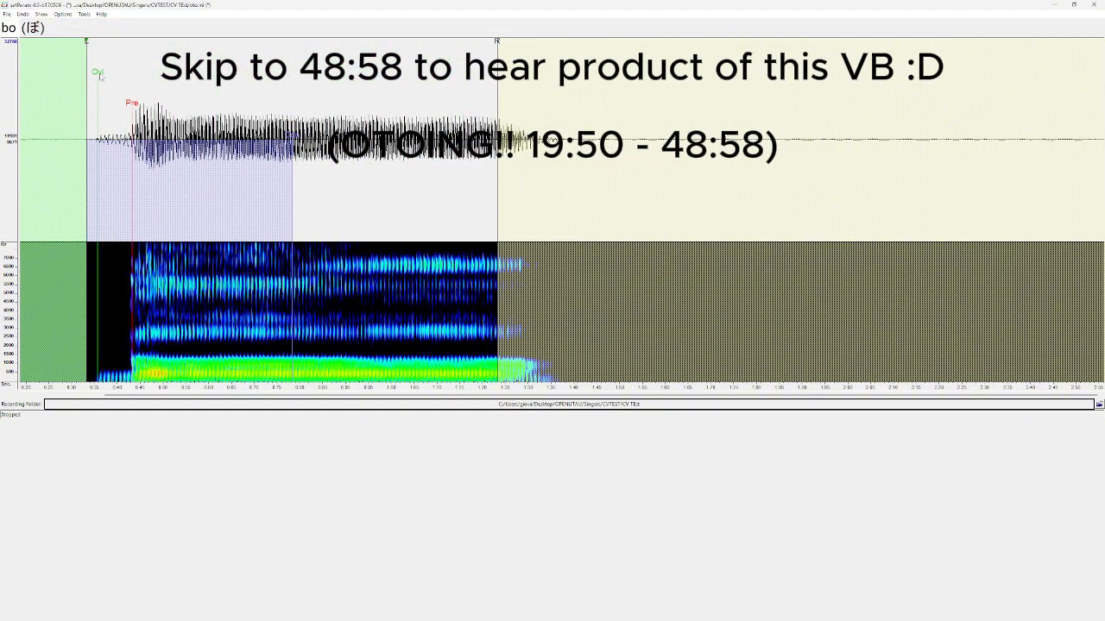
left_click_drag(86, 42, 94, 45)
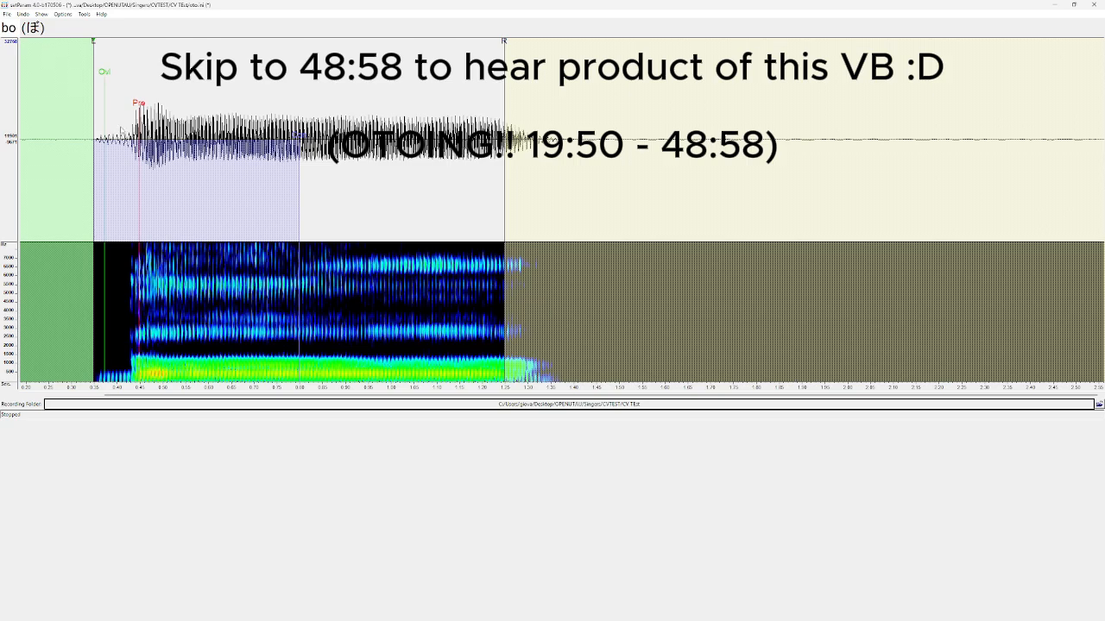
Step: Set the bya sample's left boundary at about 0.31 s, just before the consonant, refining its position up close
key("Down")
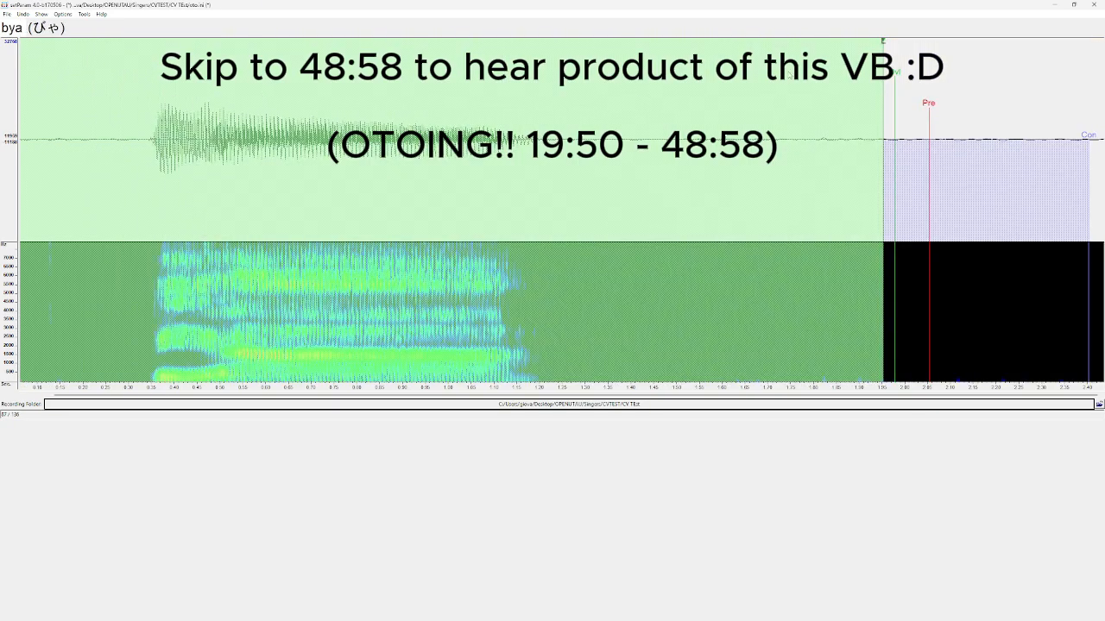
left_click_drag(884, 43, 152, 42)
left_click_drag(170, 188, 134, 187)
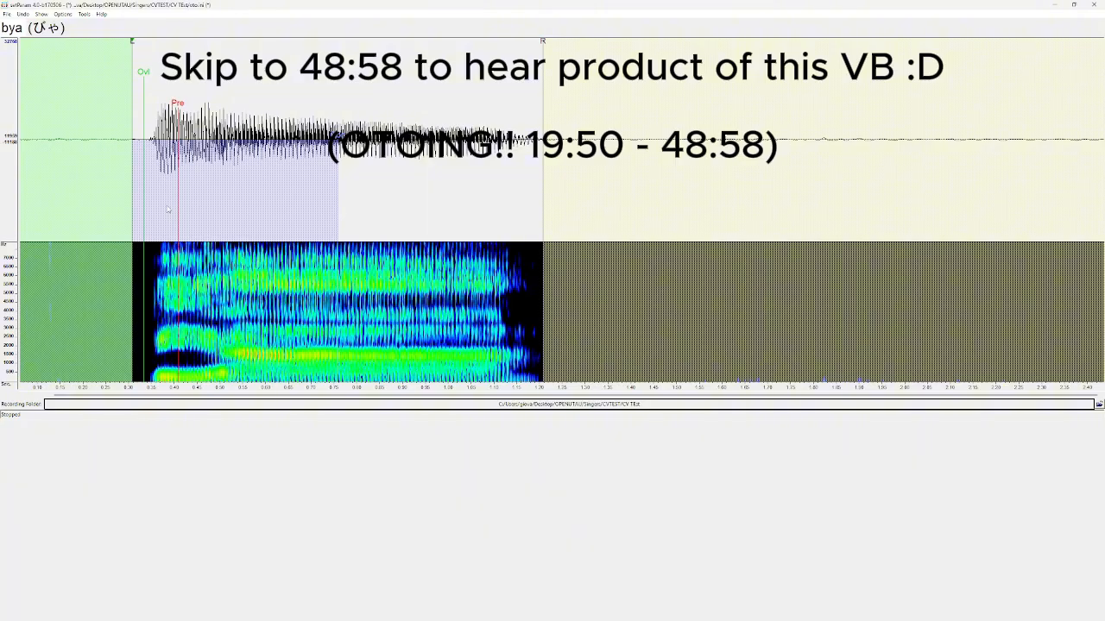
scroll(169, 210, "up", 2)
left_click_drag(113, 41, 104, 41)
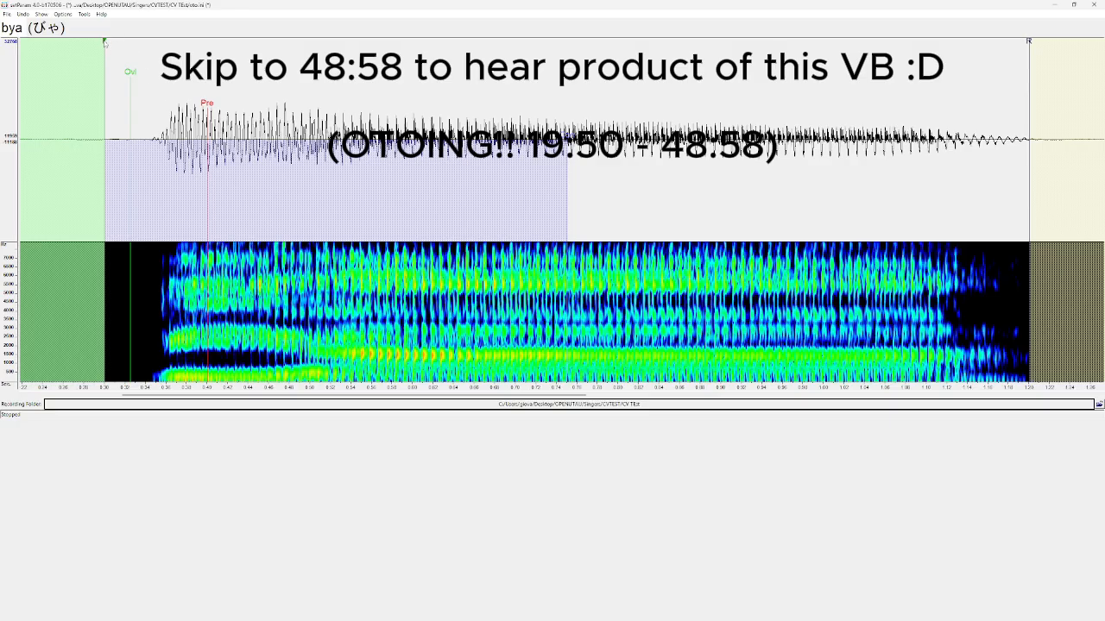
mouse_move(104, 41)
left_mouse_down()
mouse_move(124, 40)
mouse_move(110, 48)
left_mouse_up()
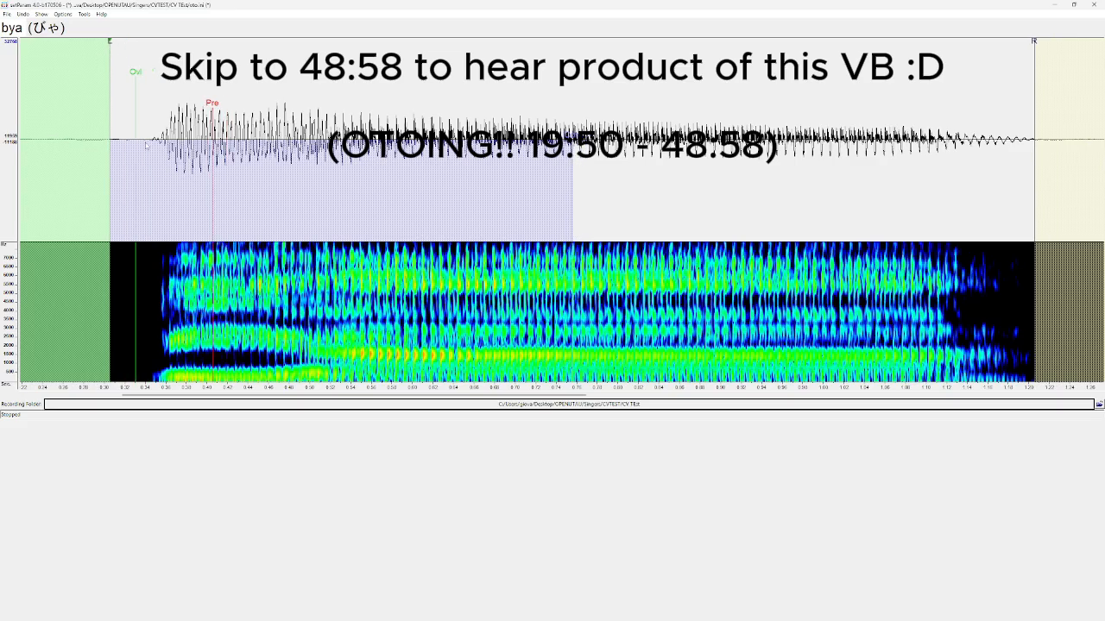
Step: Set the byu sample's left boundary at about 0.37 s and place the bye sample's just before its consonant
key("Down")
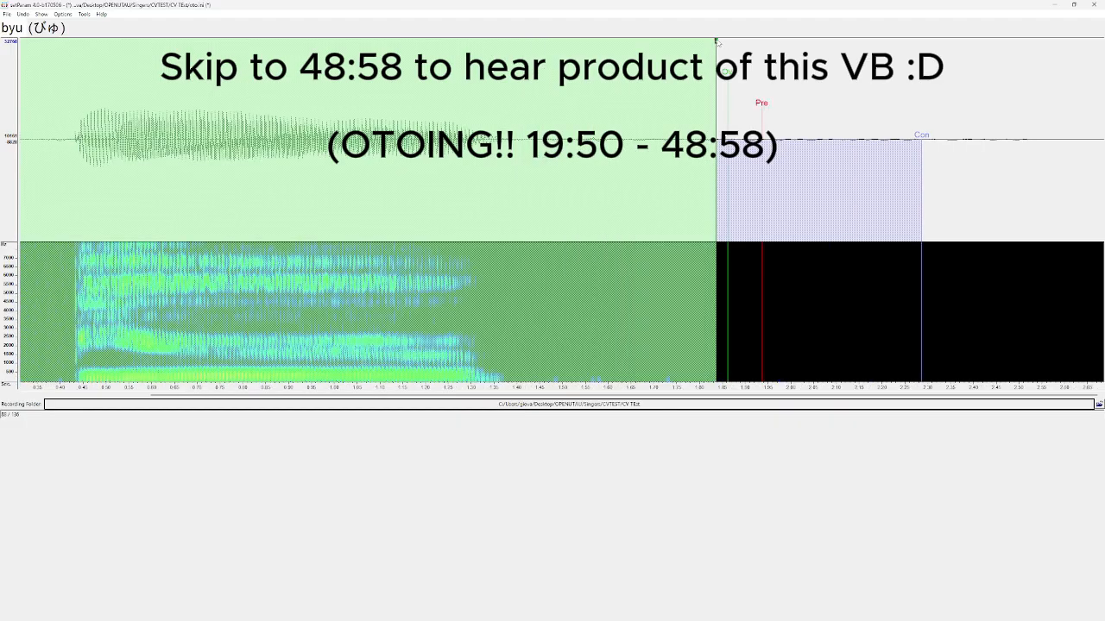
left_click_drag(716, 40, 47, 40)
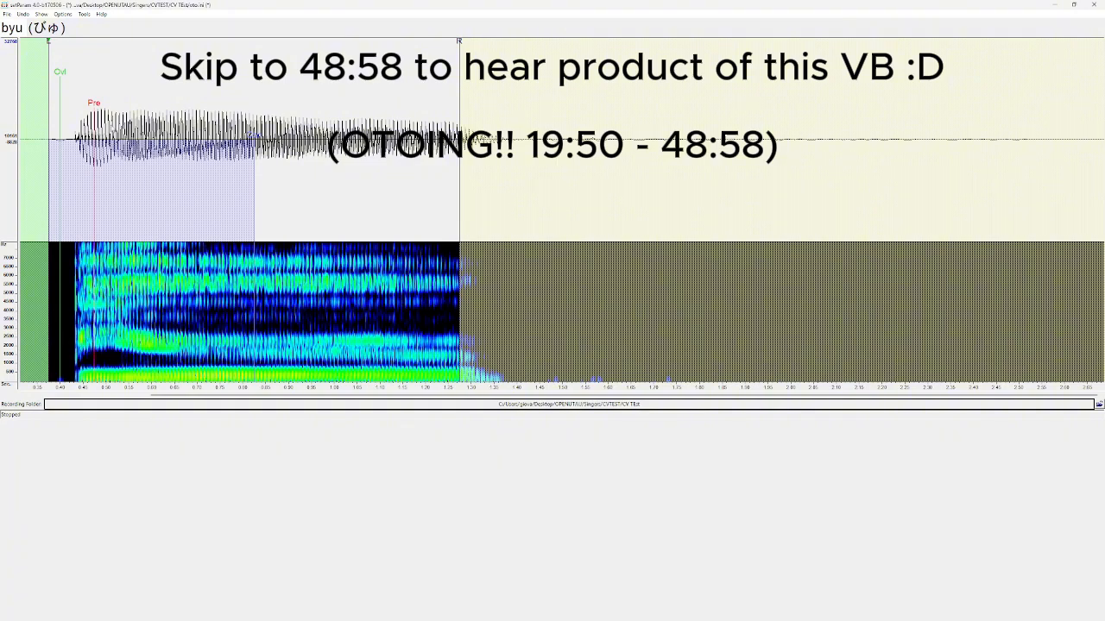
key("Down")
left_click_drag(671, 41, 162, 41)
Step: Set the byo sample's left boundary at about 0.38 s and the pa sample's at about 0.40 s, just before each consonant
key("Down")
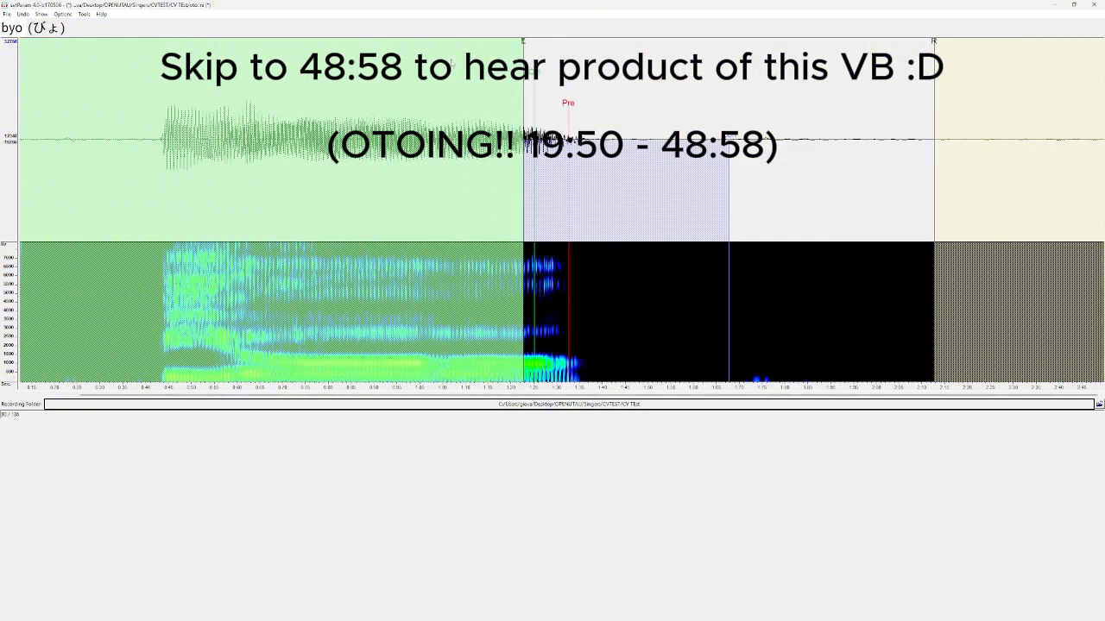
left_click_drag(522, 40, 137, 114)
key("Down")
key("Down")
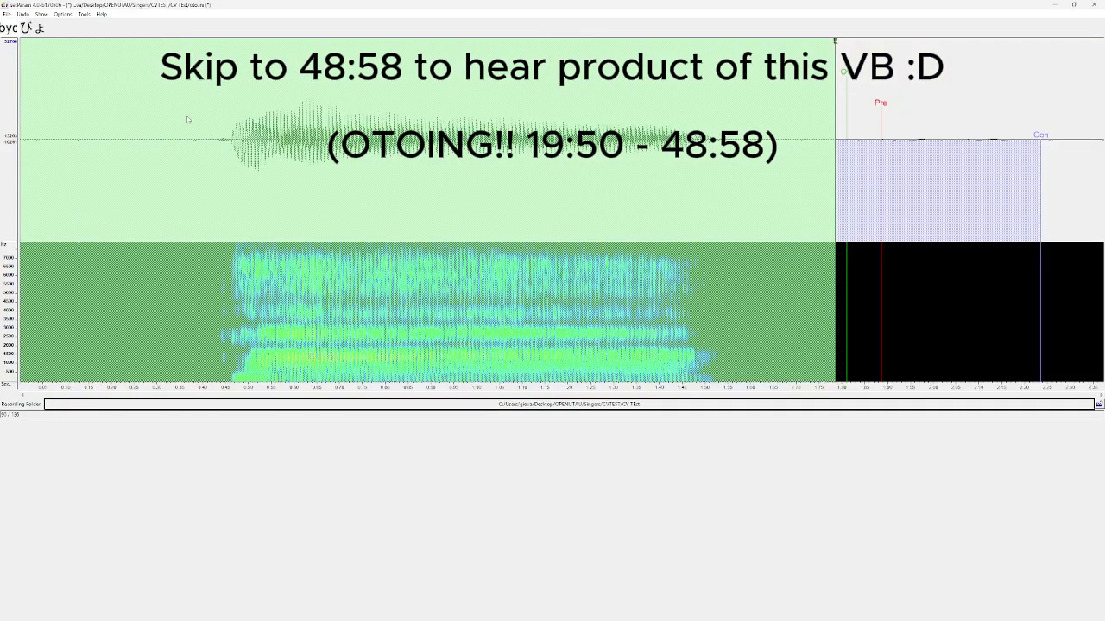
key("Up")
left_click_drag(833, 42, 207, 135)
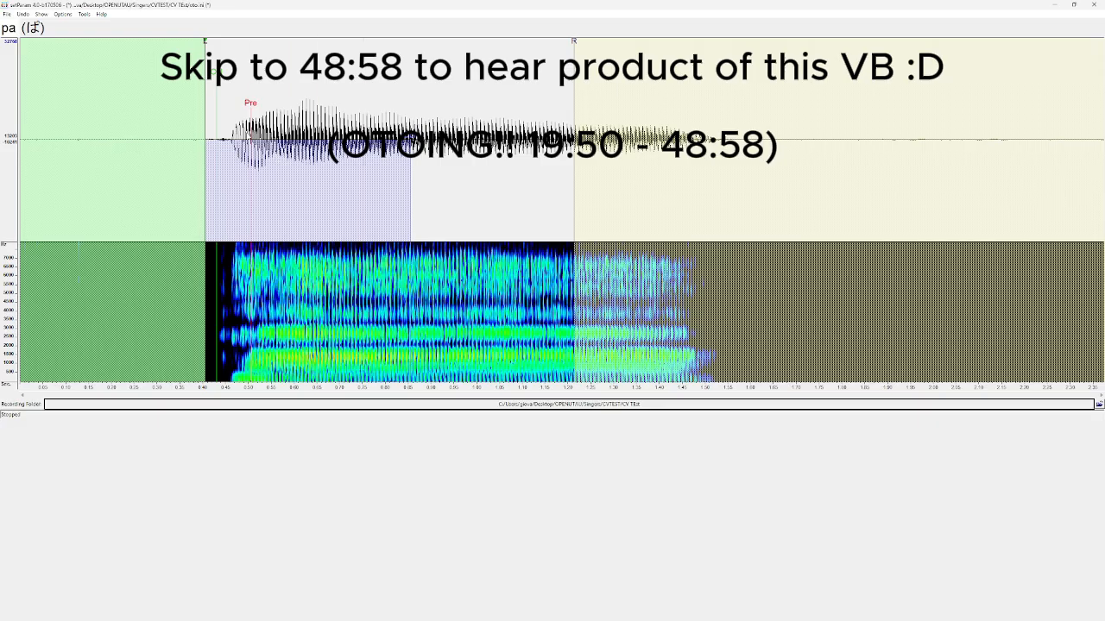
scroll(227, 66, "up", 1)
left_click_drag(194, 41, 189, 41)
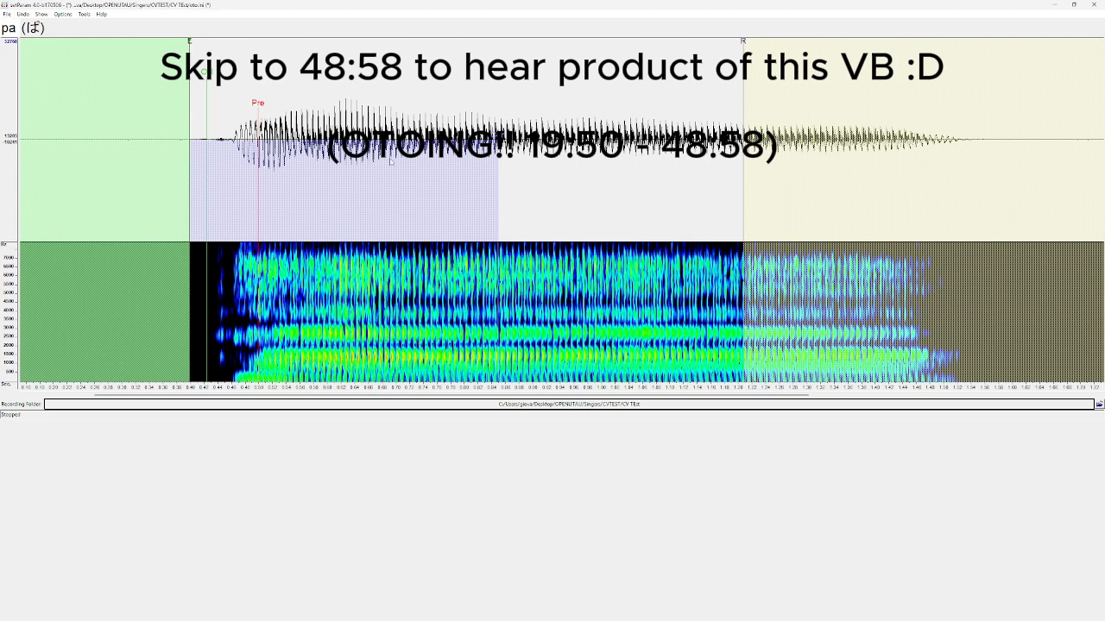
Step: Set the pi sample's left boundary at about 0.28 s, just before the consonant burst
key("Down")
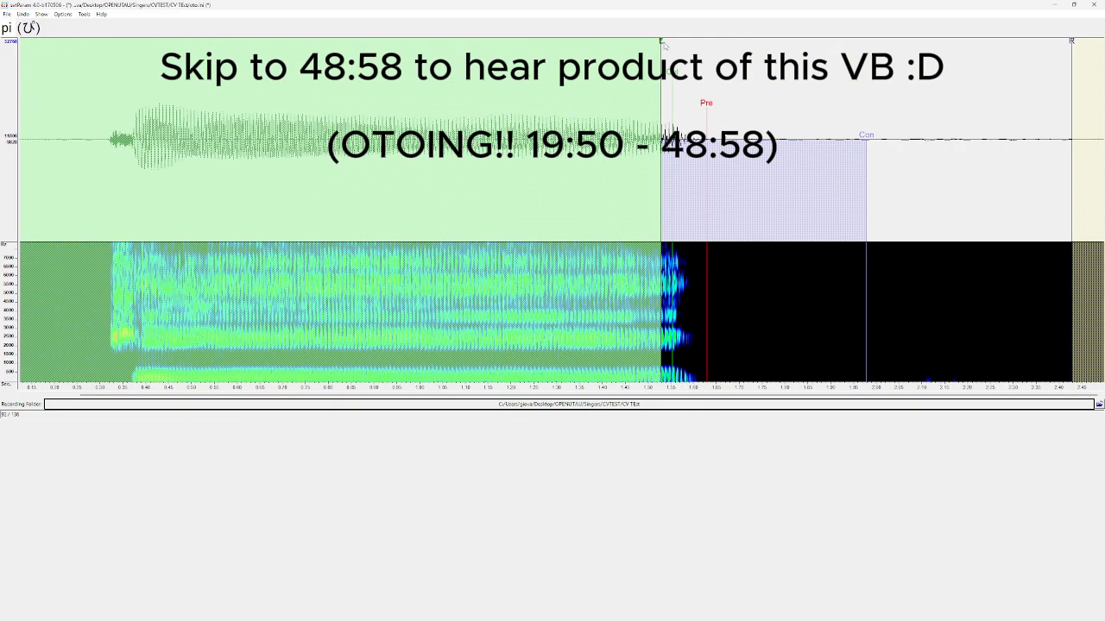
mouse_move(663, 43)
left_mouse_down()
mouse_move(81, 108)
mouse_move(95, 118)
left_mouse_up()
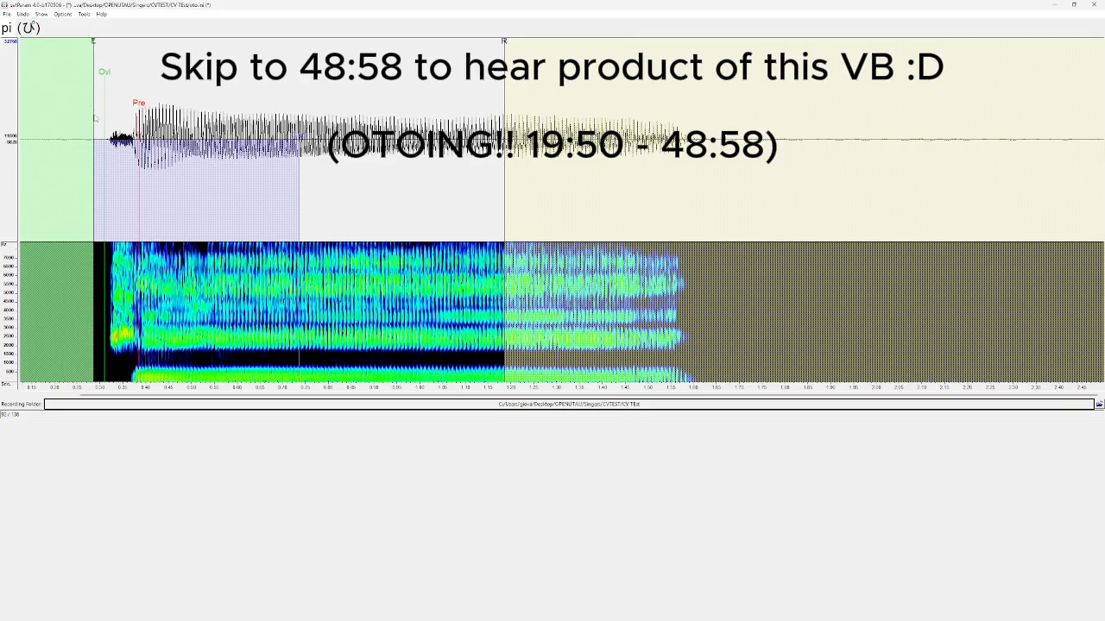
left_click_drag(93, 43, 90, 41)
Step: Set the pu sample's left boundary at about 0.36 s and the pe sample's at about 0.33 s
key("Down")
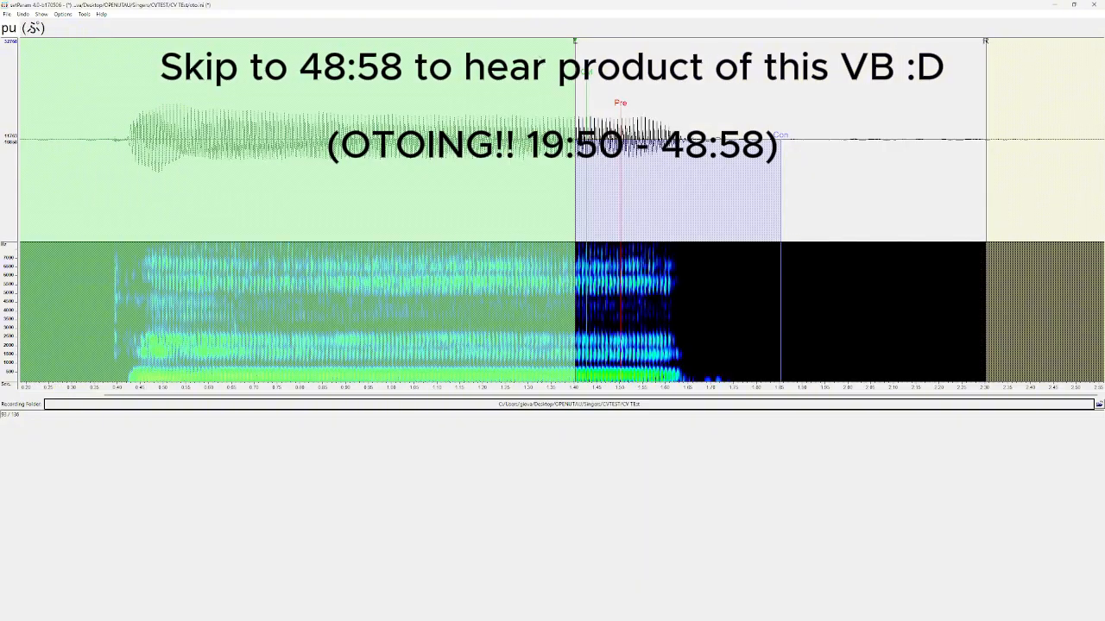
left_click_drag(574, 127, 99, 127)
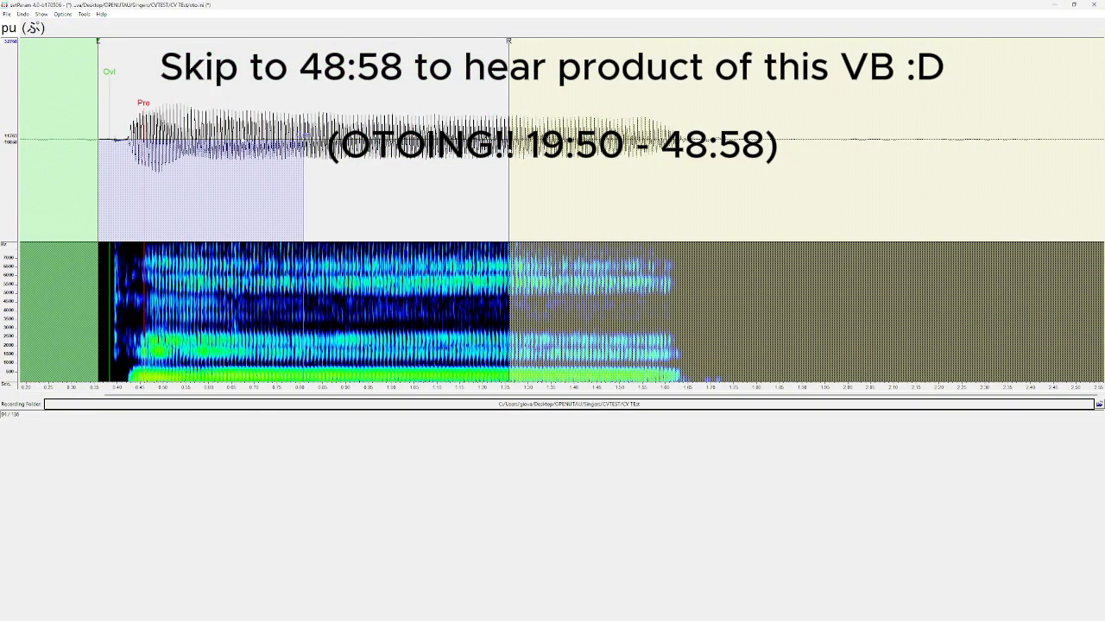
key("Down")
mouse_move(703, 44)
left_mouse_down()
mouse_move(683, 86)
mouse_move(115, 151)
left_mouse_up()
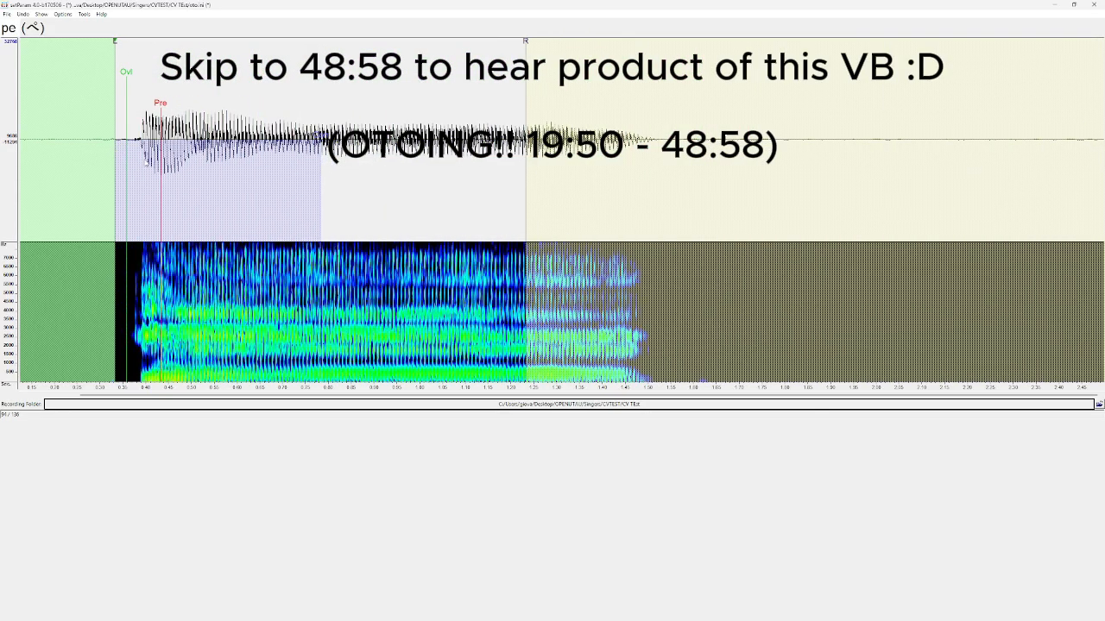
Step: Set the po sample's left boundary at about 0.84 s and its preutterance at about 0.91 s, near the vowel start
key("Down")
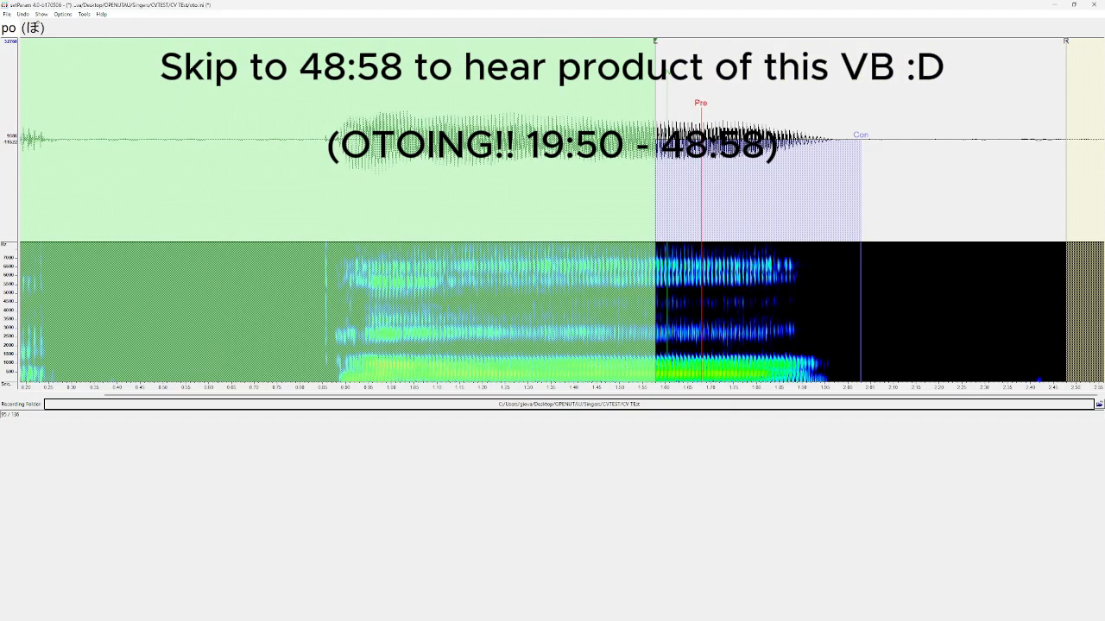
mouse_move(659, 46)
left_mouse_down()
mouse_move(328, 86)
mouse_move(291, 112)
mouse_move(304, 117)
left_mouse_up()
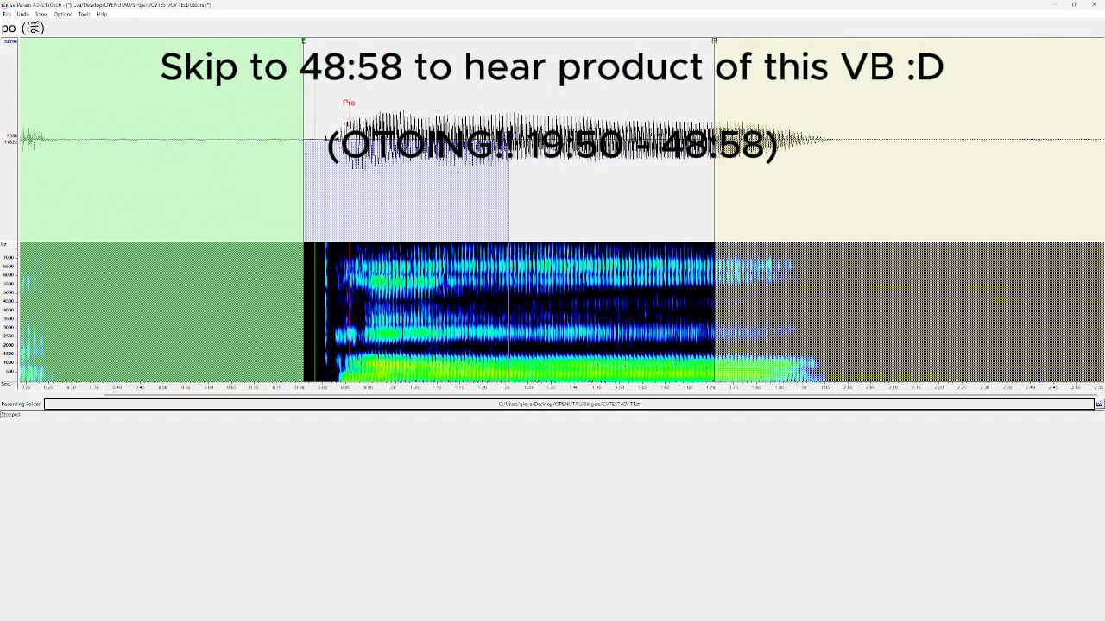
left_click_drag(304, 47, 309, 47)
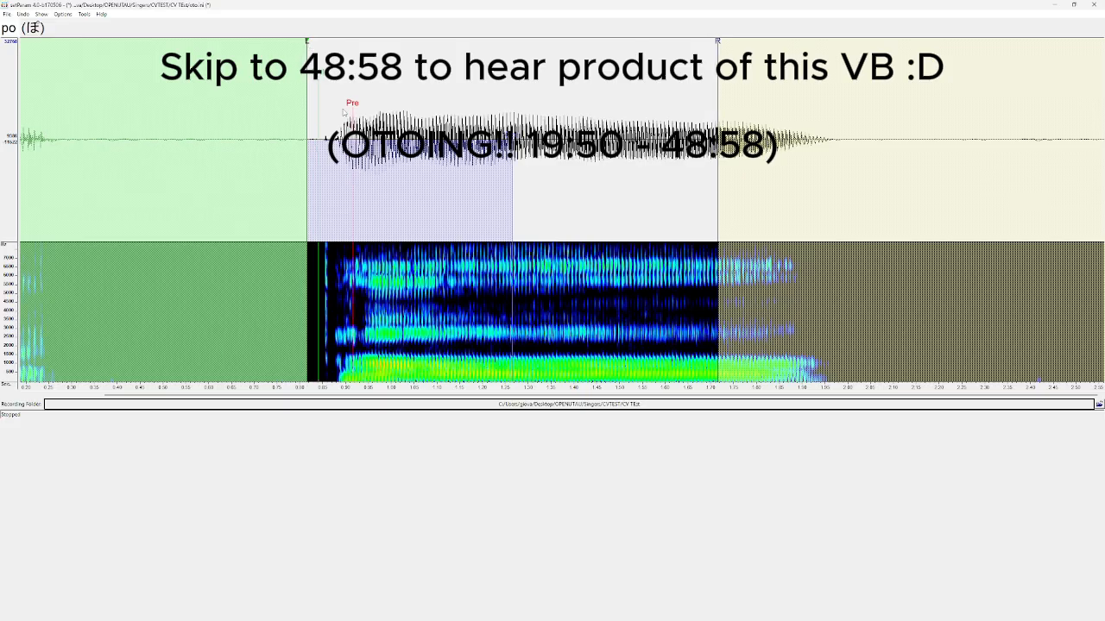
key("Down")
key("Up")
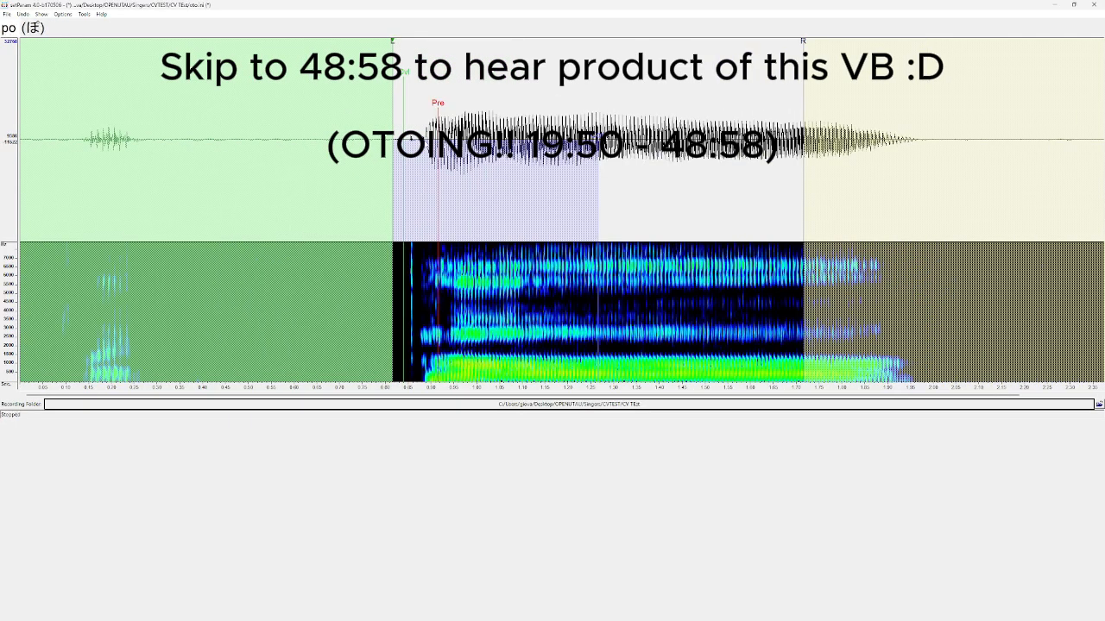
left_click_drag(394, 43, 404, 50)
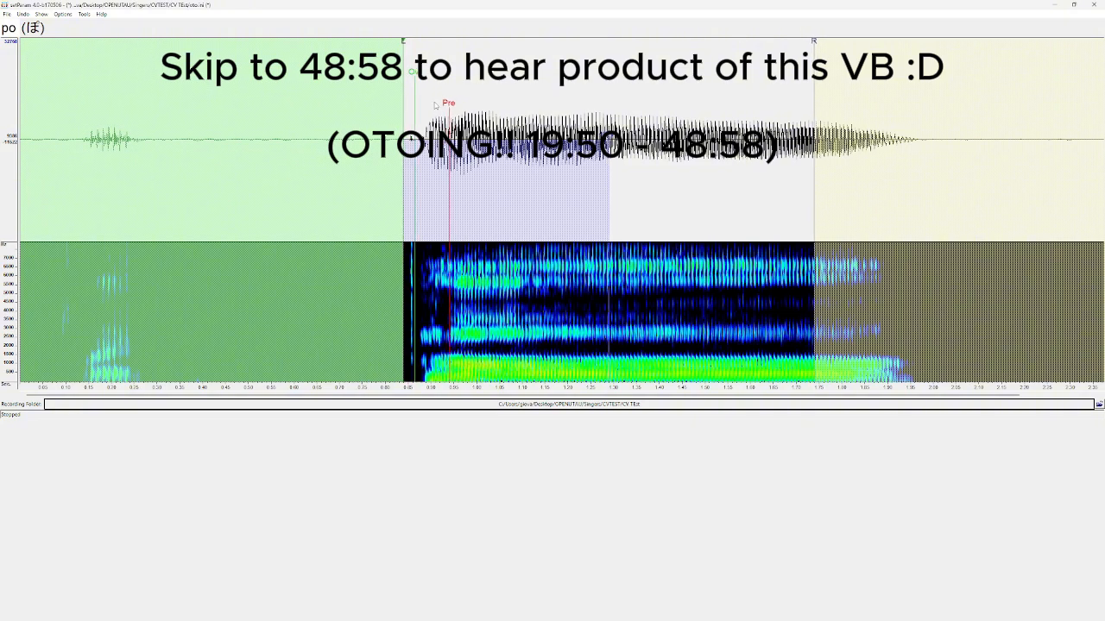
left_click_drag(451, 110, 436, 110)
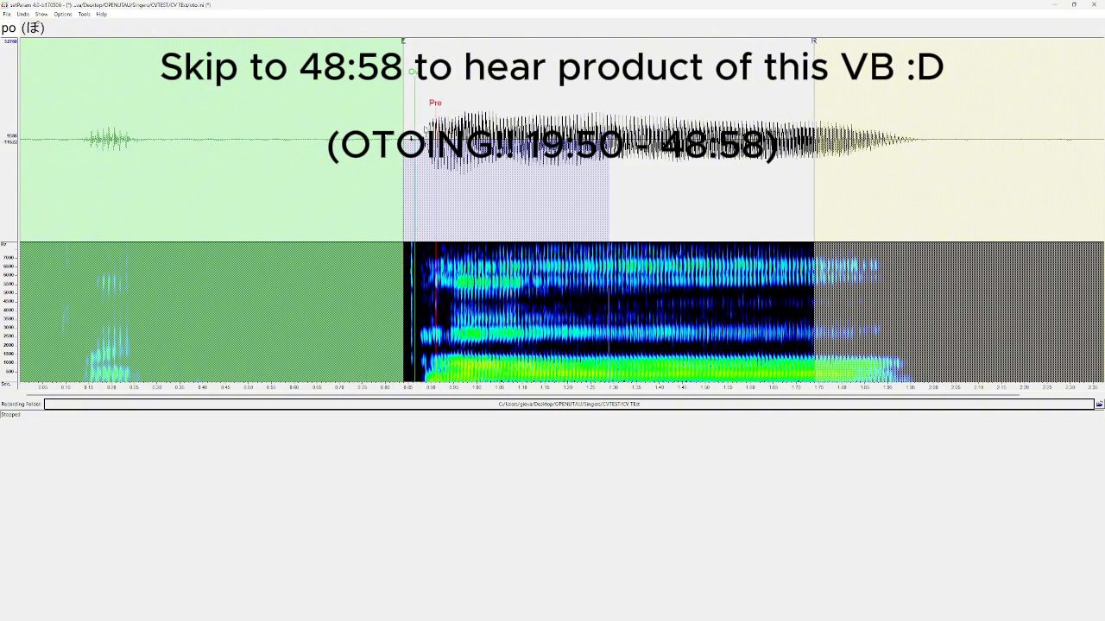
Step: Set the pya sample's left boundary at about 1.26 s and the pyu sample's at about 1.92 s, before the second utterance
key("Down")
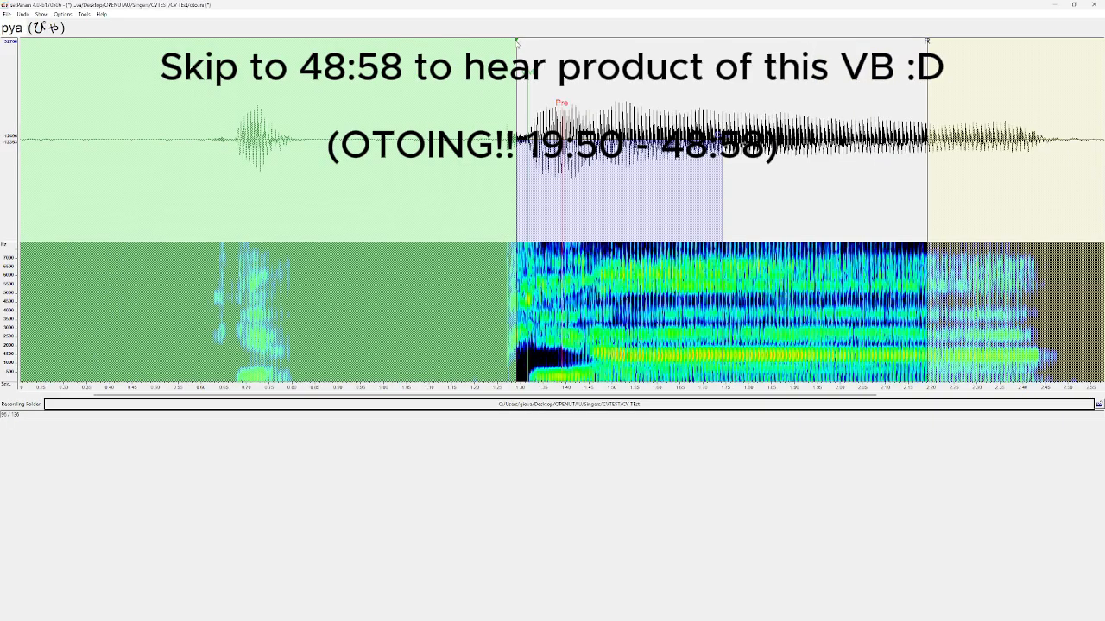
mouse_move(516, 43)
left_mouse_down()
mouse_move(484, 50)
mouse_move(502, 43)
left_mouse_up()
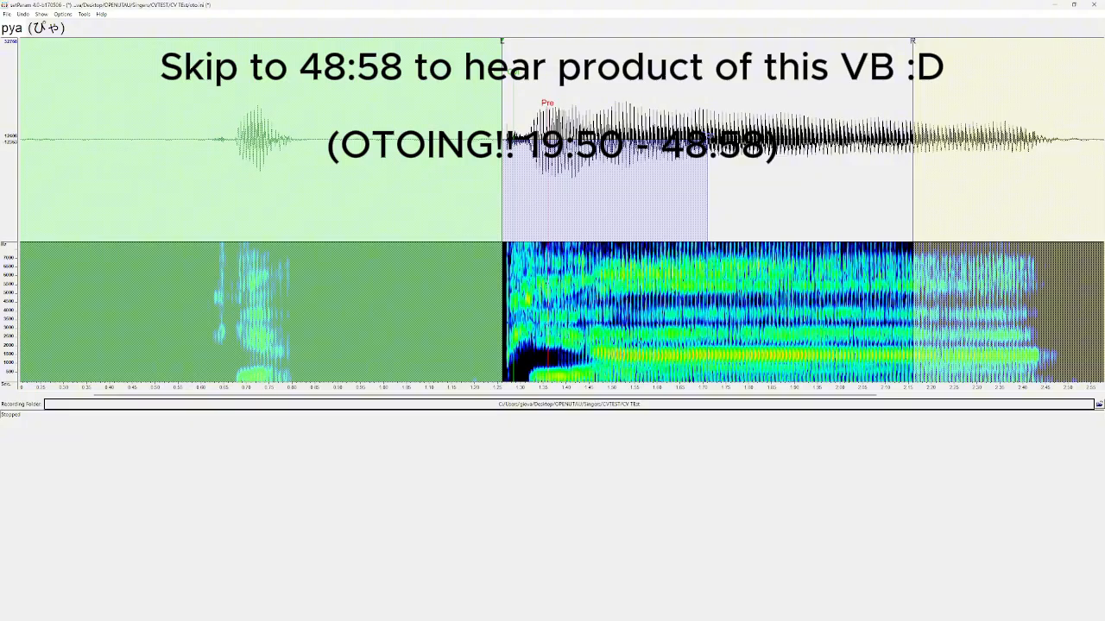
key("Down")
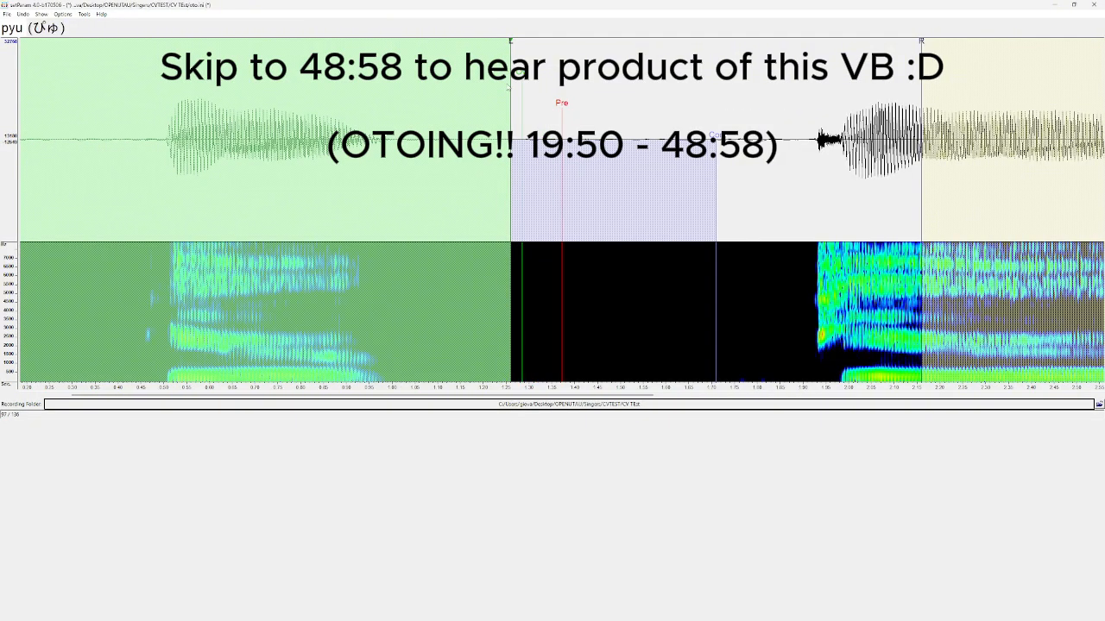
left_click_drag(511, 42, 777, 43)
mouse_move(815, 105)
left_mouse_down()
mouse_move(801, 108)
mouse_move(814, 113)
left_mouse_up()
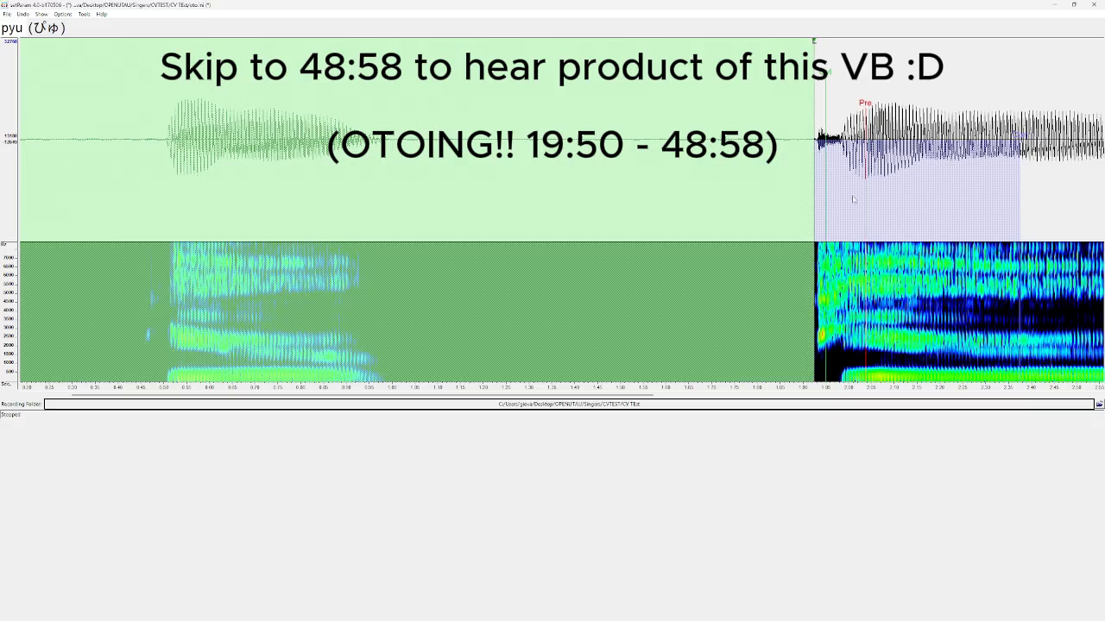
Step: Set the pye sample's left boundary at about 0.86 s and the pyo sample's at about 0.51 s, just before each consonant
key("Down")
mouse_move(516, 42)
left_mouse_down()
mouse_move(301, 86)
mouse_move(245, 124)
left_mouse_up()
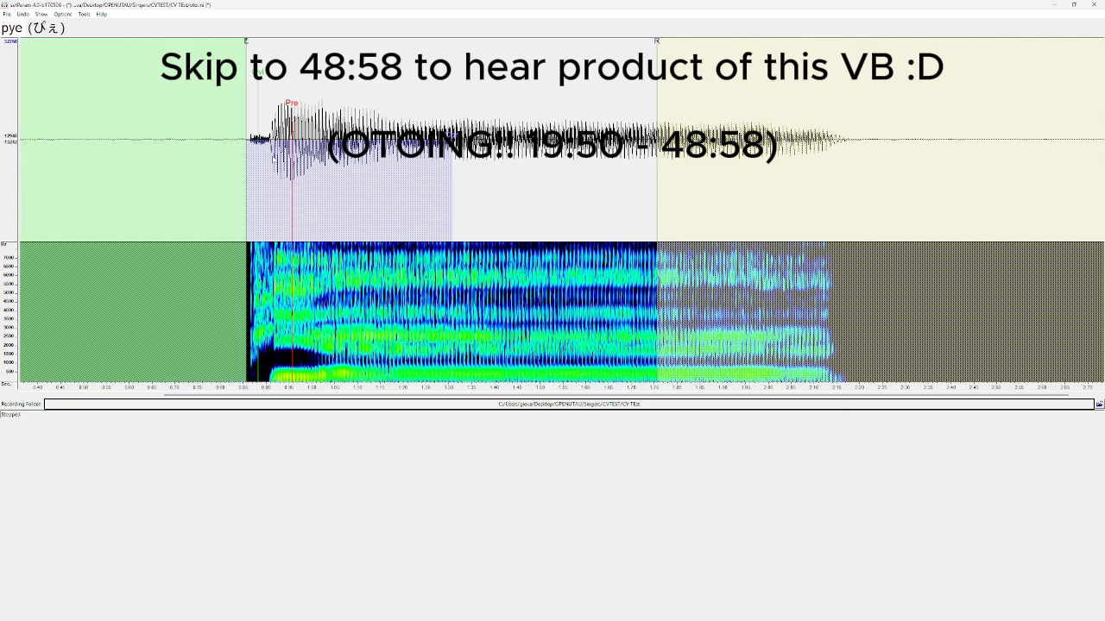
key("Down")
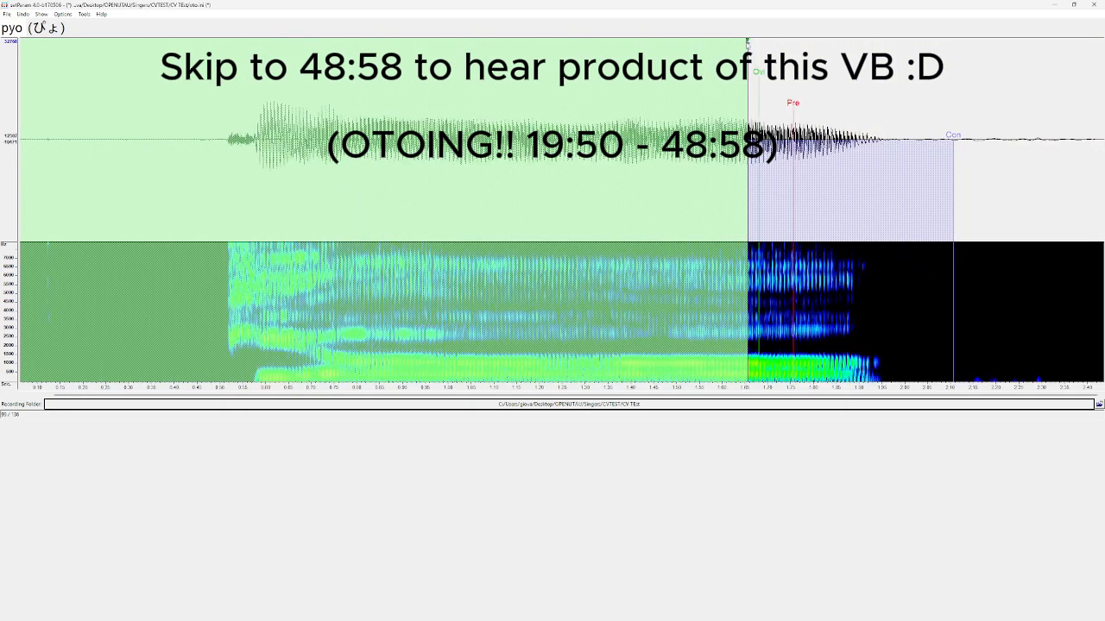
left_click_drag(748, 42, 226, 113)
Step: Set the ma sample's left boundary at about 0.44 s, with preutterance at the vowel start
key("Down")
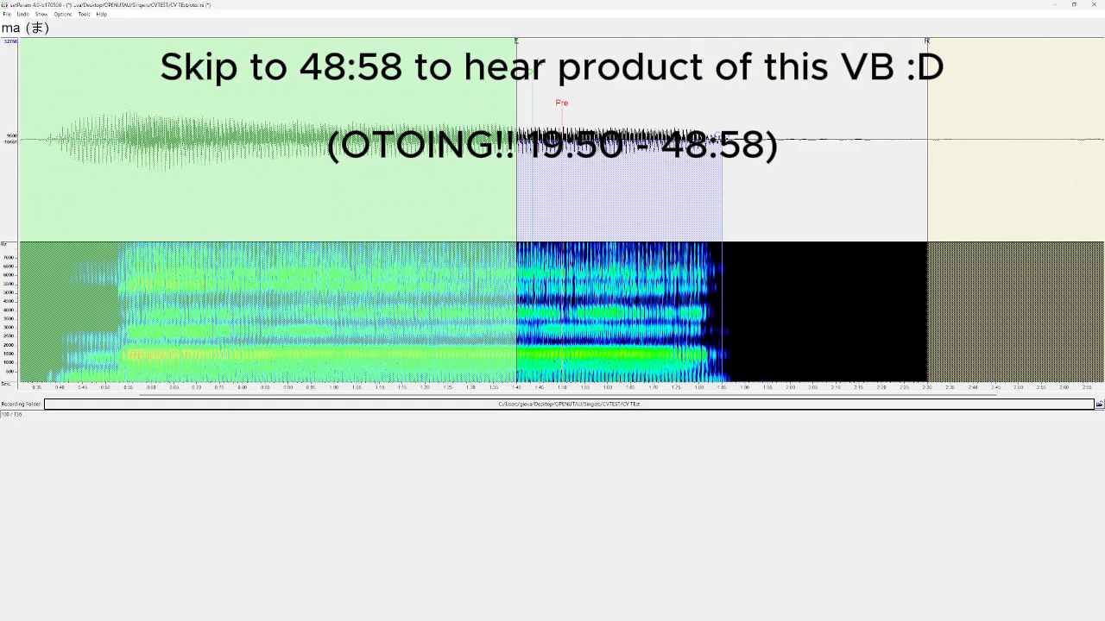
left_click_drag(517, 41, 72, 129)
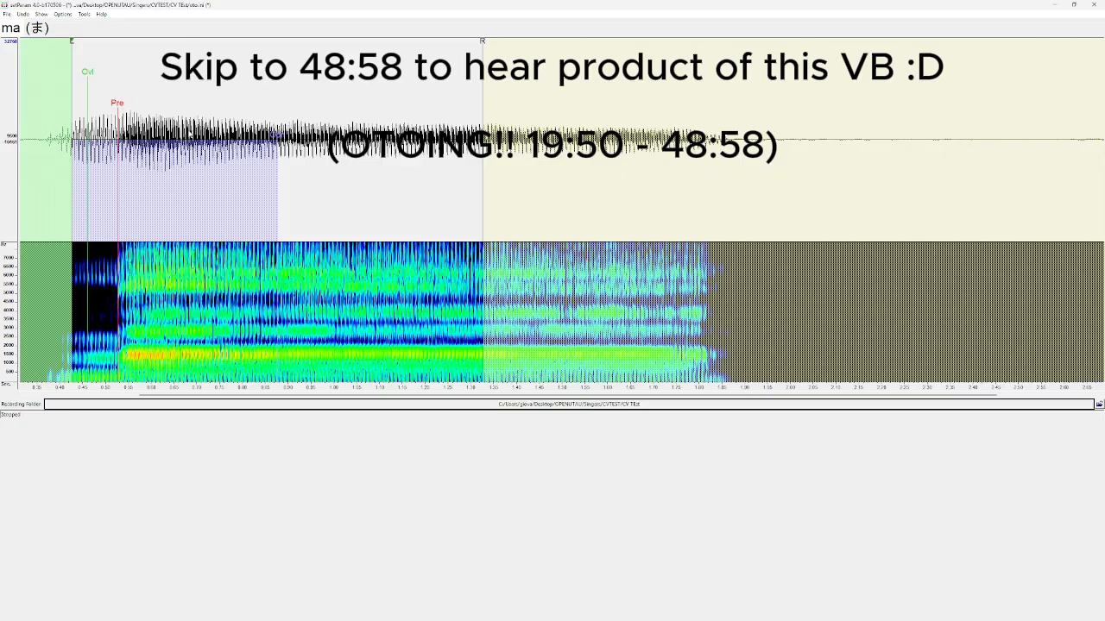
left_click_drag(74, 43, 79, 45)
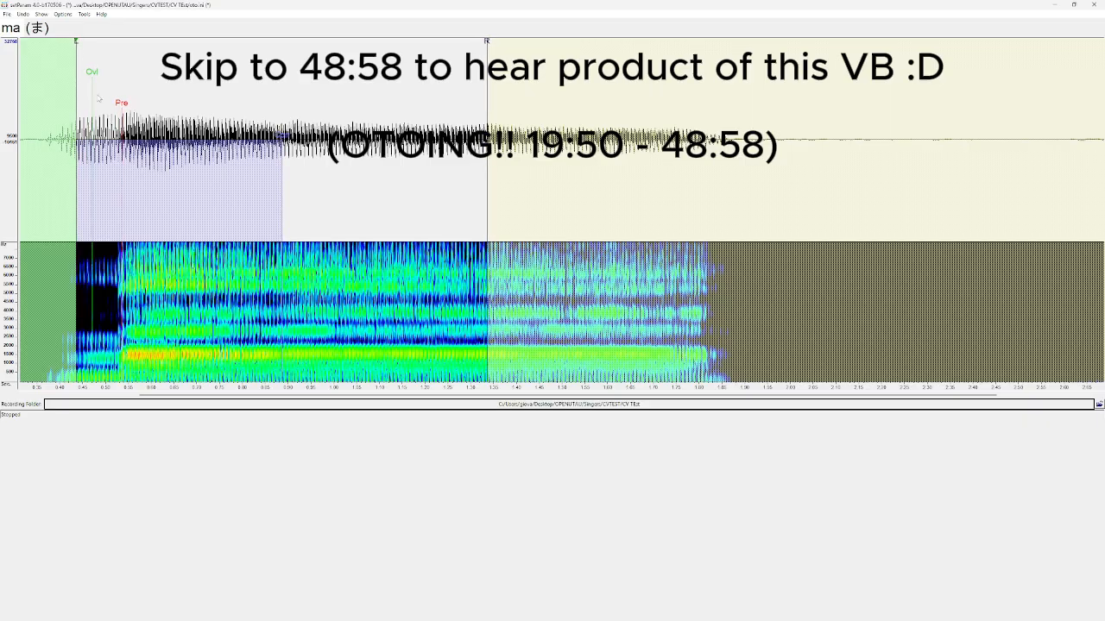
Step: Set the mi sample's left boundary at about 0.37 s and the mu sample's at about 0.81 s, playing each sample
key("Down")
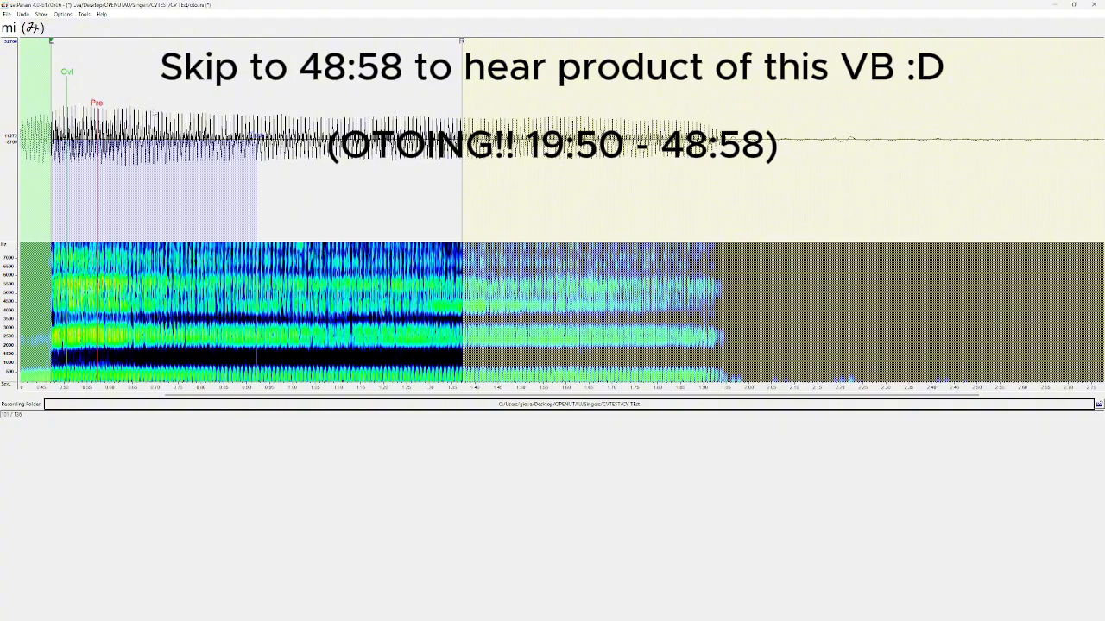
left_click_drag(184, 41, 148, 42)
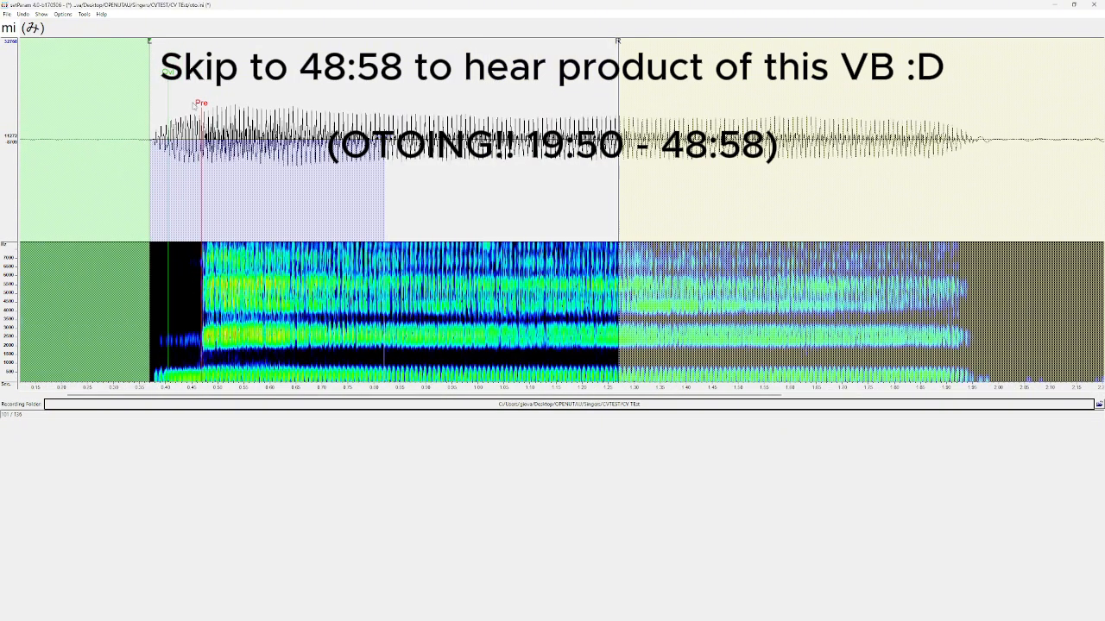
key("space")
key("Down")
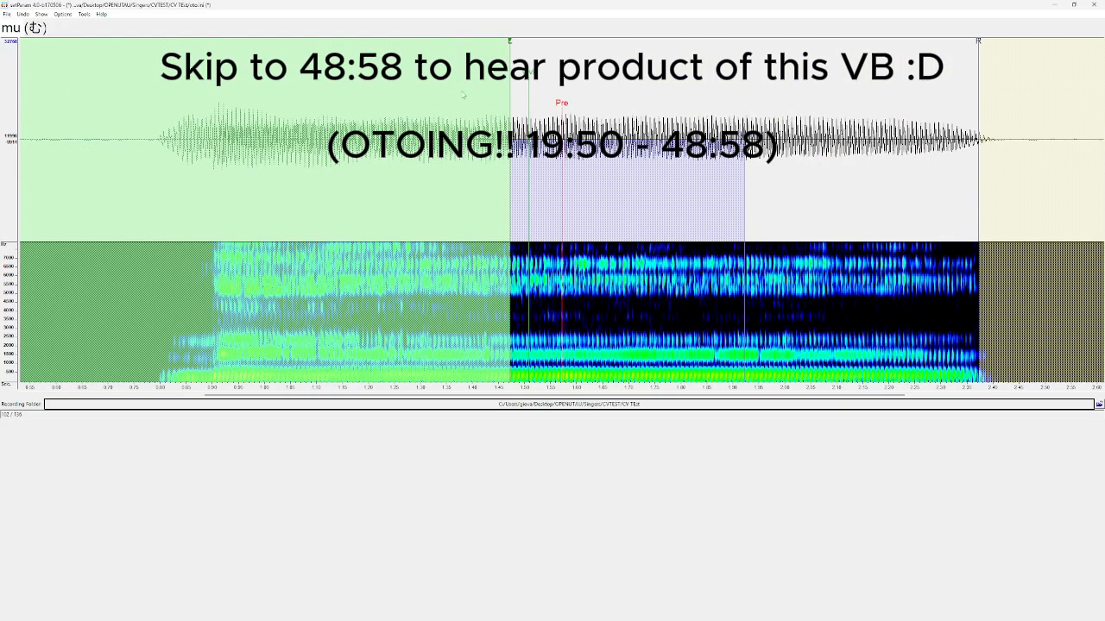
left_click_drag(183, 120, 165, 122)
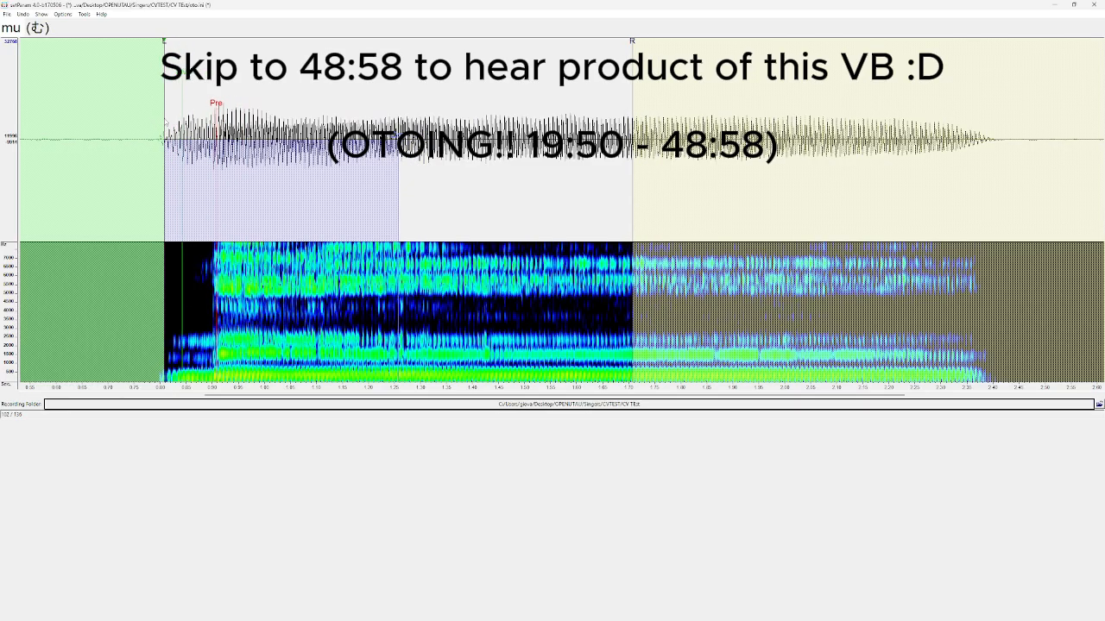
key("space")
Step: Set the me sample's left boundary at about 0.33 s and the mo sample's at about 0.30 s, at each consonant onset
key("Down")
scroll(591, 74, "down", 2)
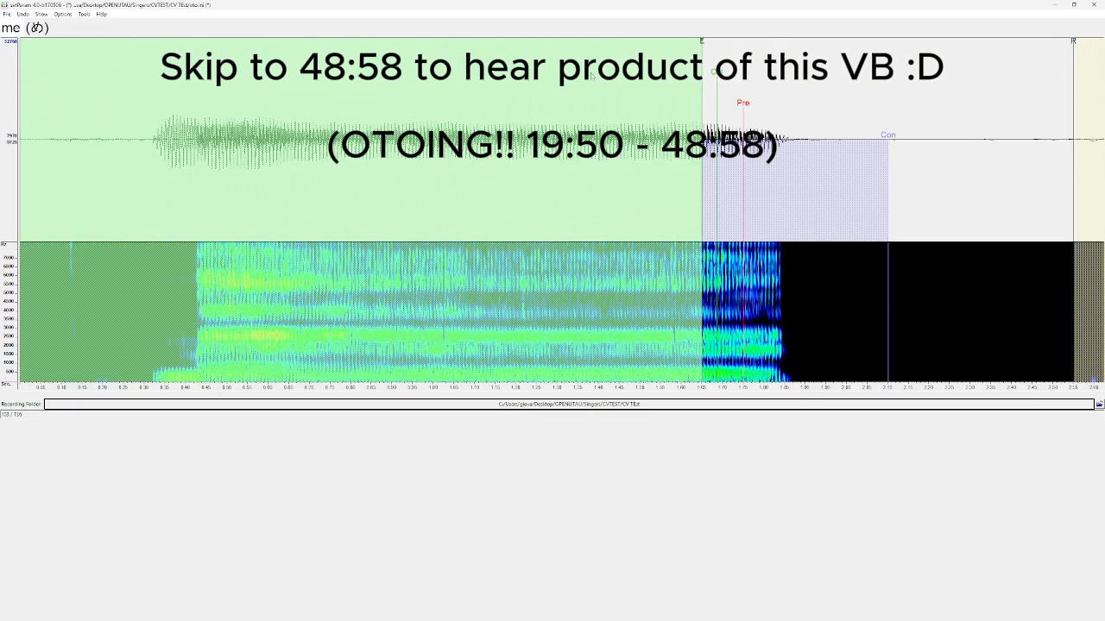
left_click_drag(701, 42, 158, 79)
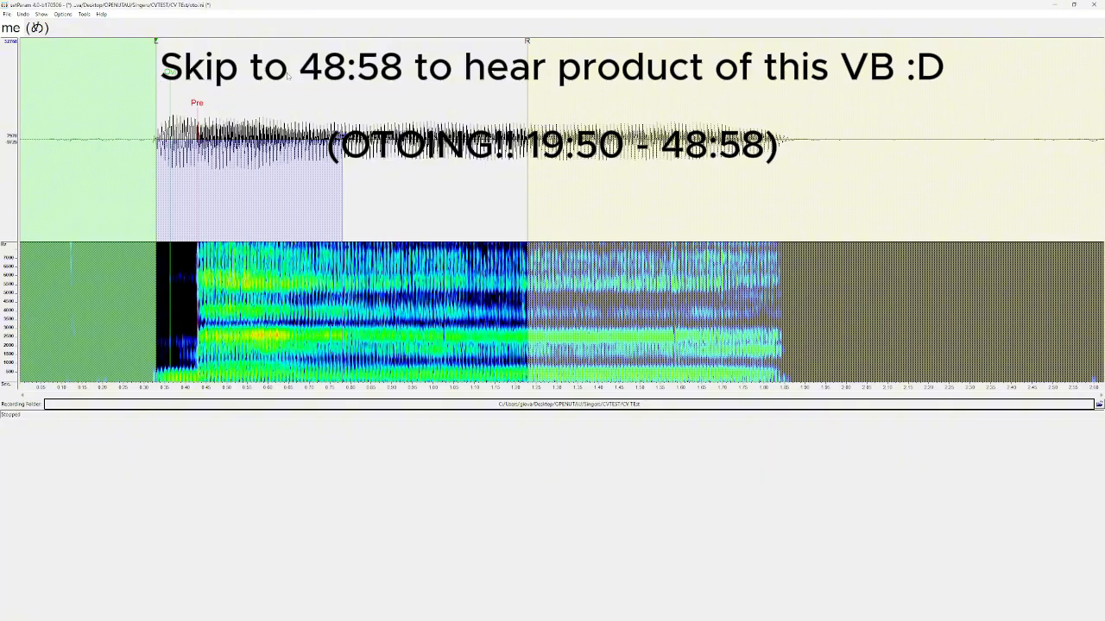
key("Down")
scroll(561, 57, "down", 1)
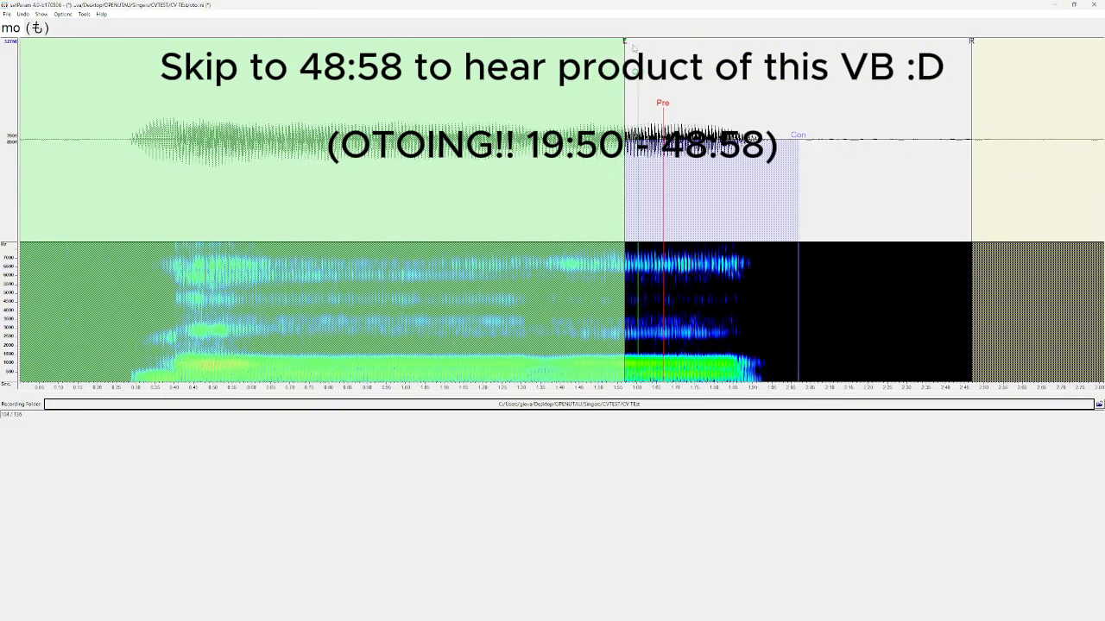
left_click_drag(627, 44, 141, 112)
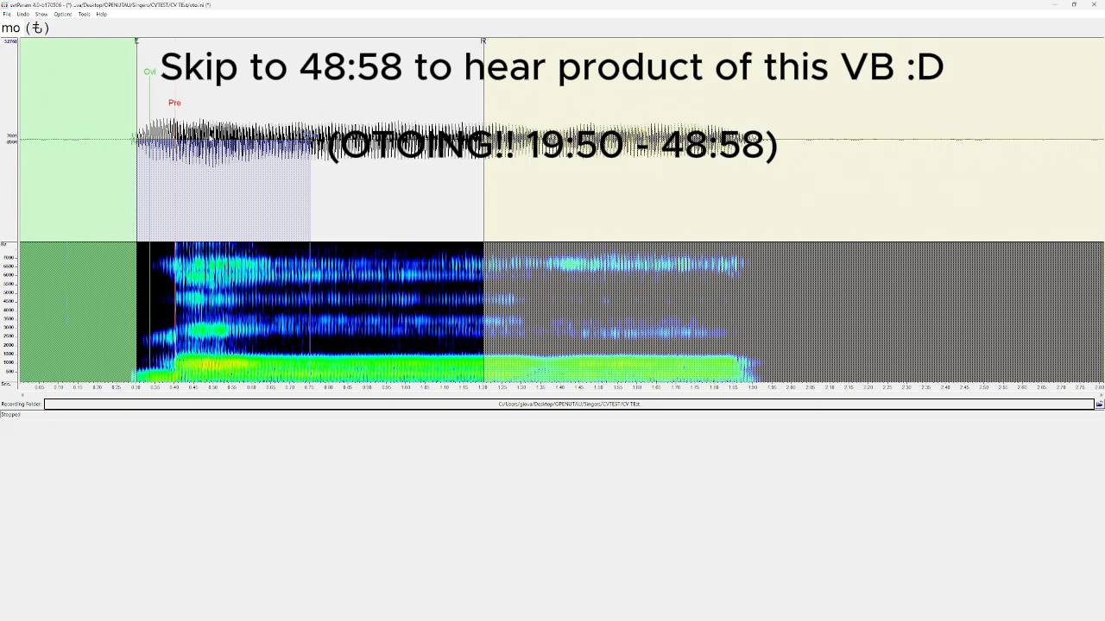
Step: Set the mya sample's left boundary at about 0.35 s and the myu sample's at about 0.50 s
key("Down")
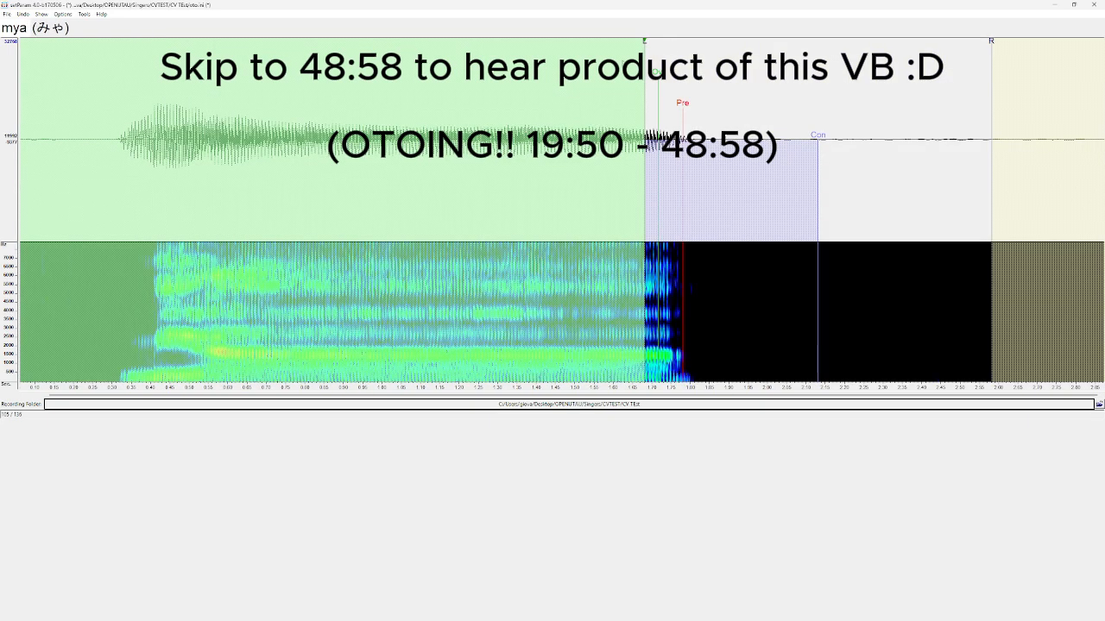
left_click_drag(646, 44, 132, 109)
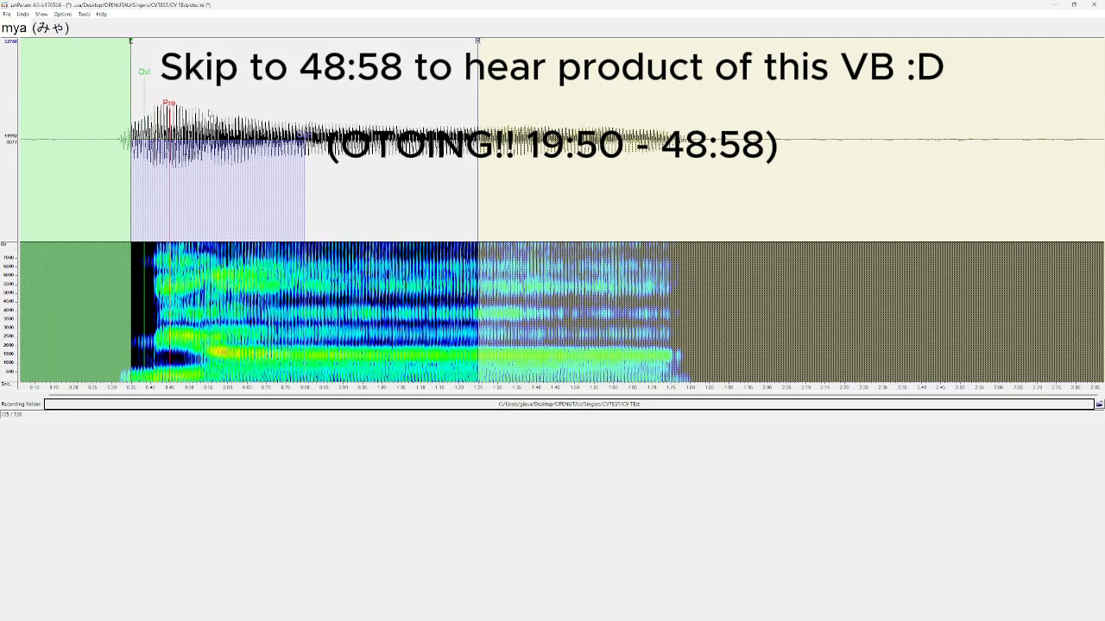
key("Down")
left_click_drag(528, 40, 69, 40)
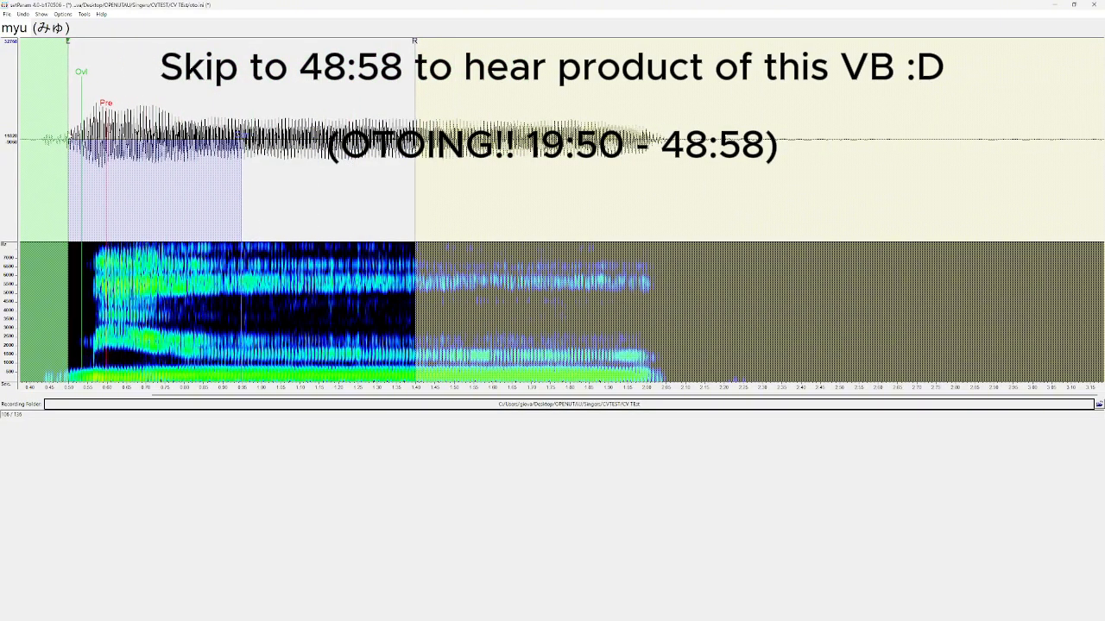
Step: Set the mye sample's left boundary at about 0.35 s and the myo sample's at about 0.33 s
key("Down")
left_click_drag(526, 41, 177, 41)
left_click_drag(157, 98, 155, 98)
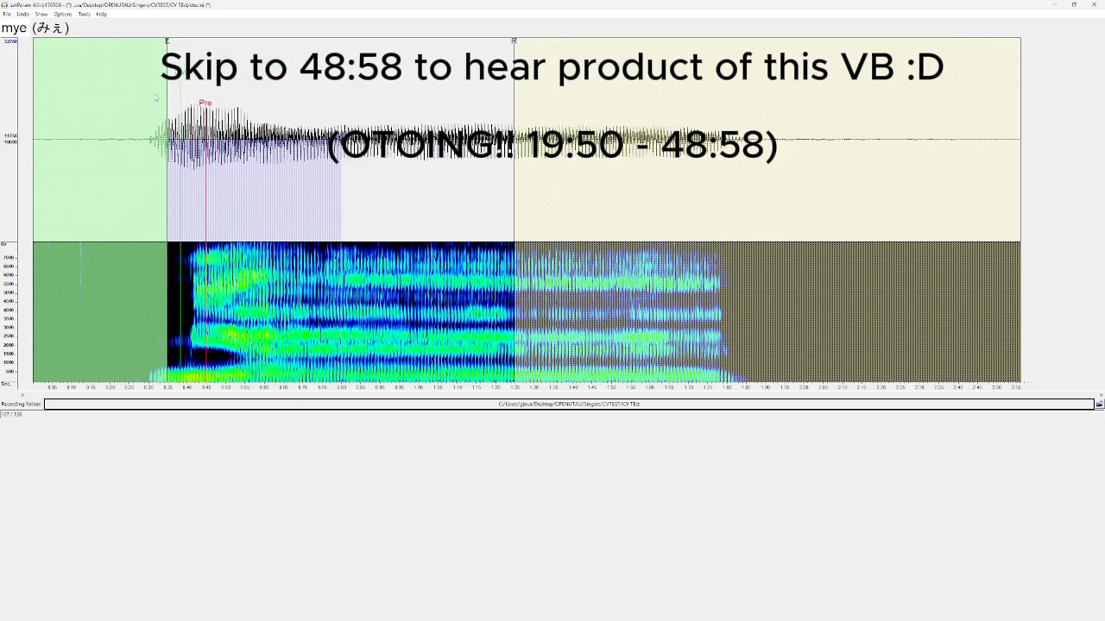
key("Down")
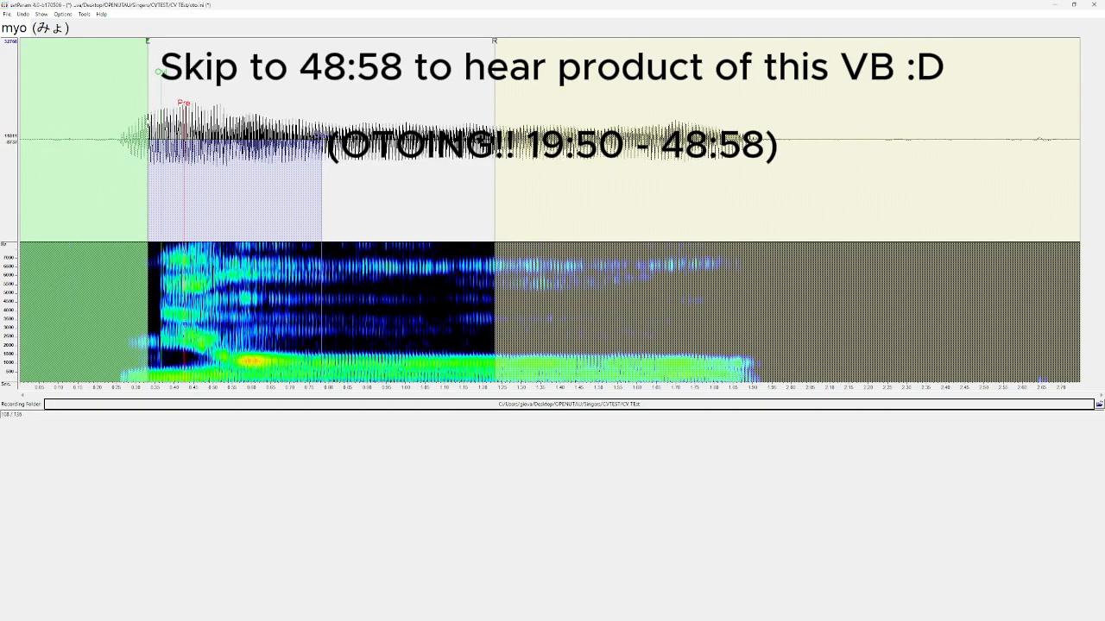
Step: Set the ya sample's left boundary at about 0.23 s, at the very start of the utterance
key("Down")
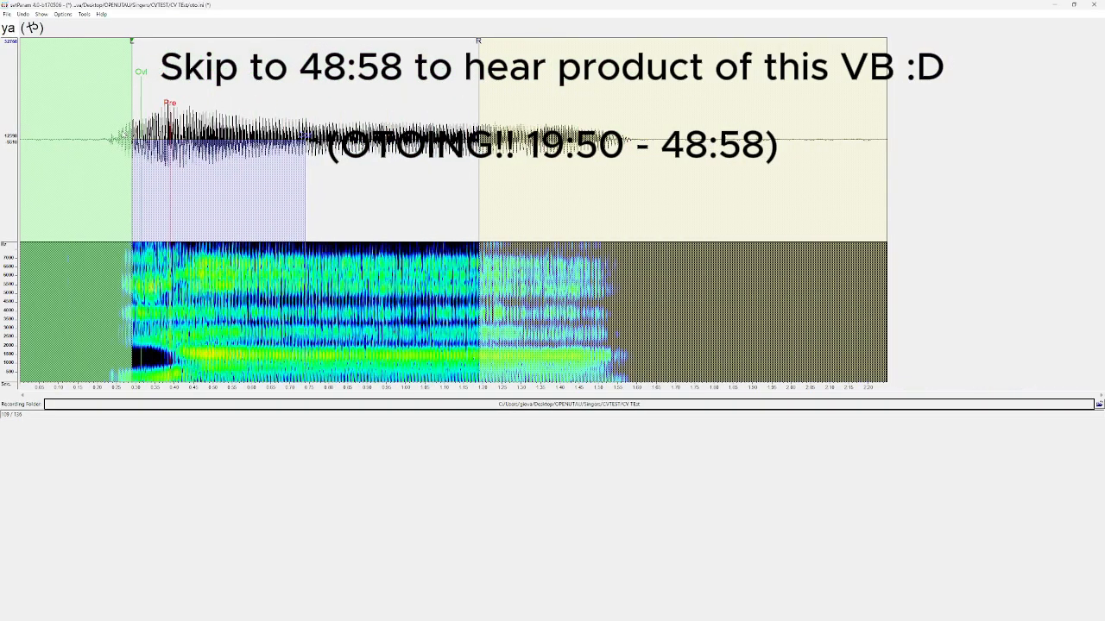
mouse_move(103, 134)
left_mouse_down()
mouse_move(93, 135)
mouse_move(121, 136)
left_mouse_up()
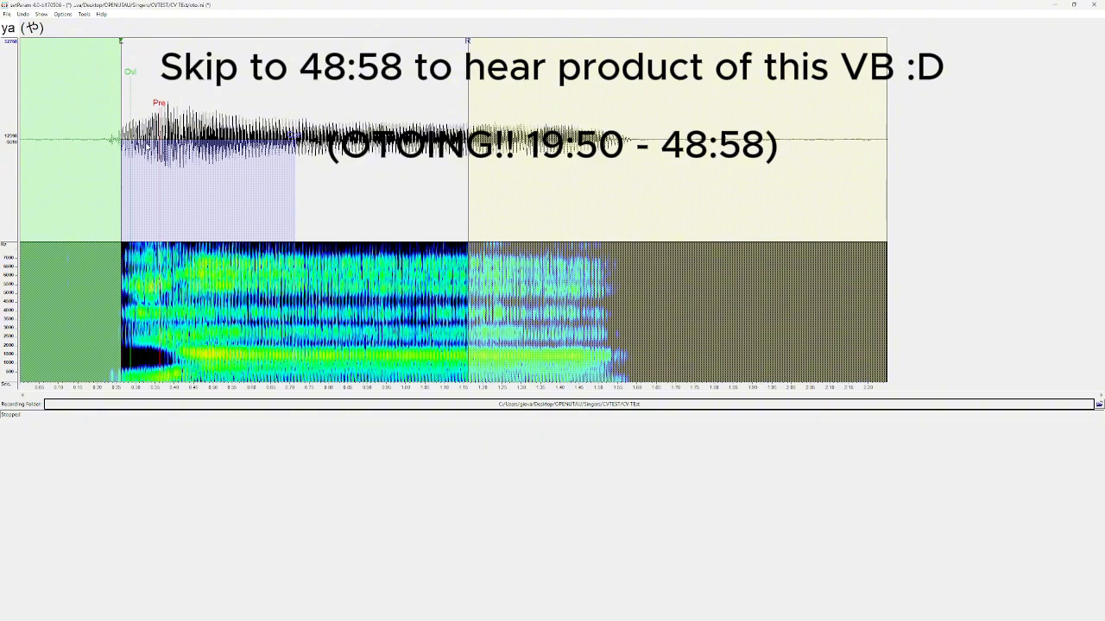
scroll(204, 148, "up", 4)
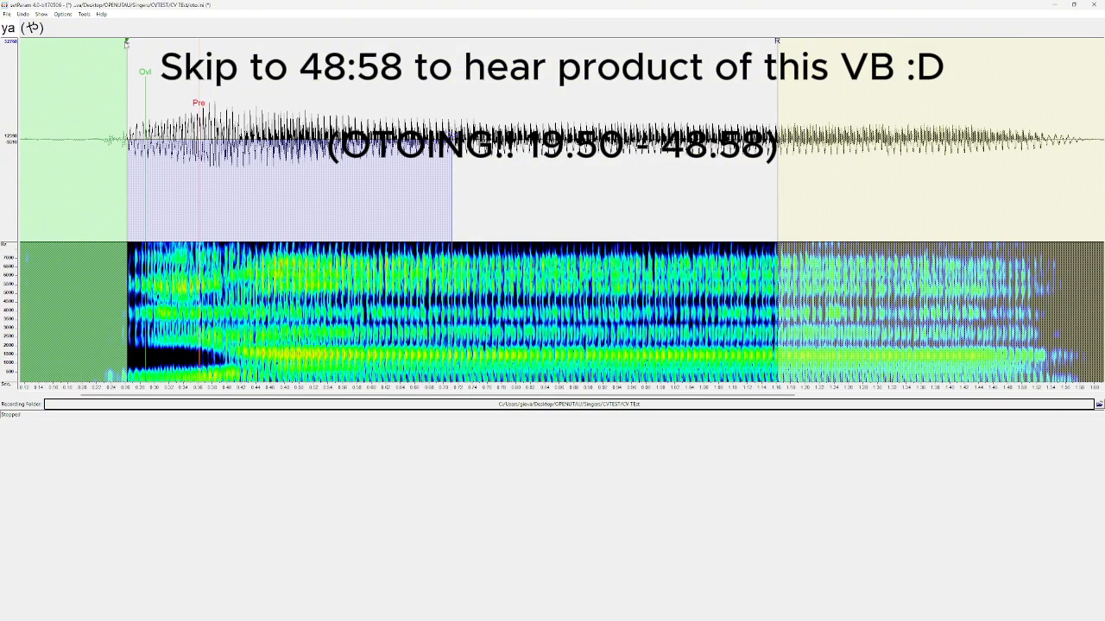
mouse_move(126, 43)
left_mouse_down()
mouse_move(81, 42)
mouse_move(105, 49)
left_mouse_up()
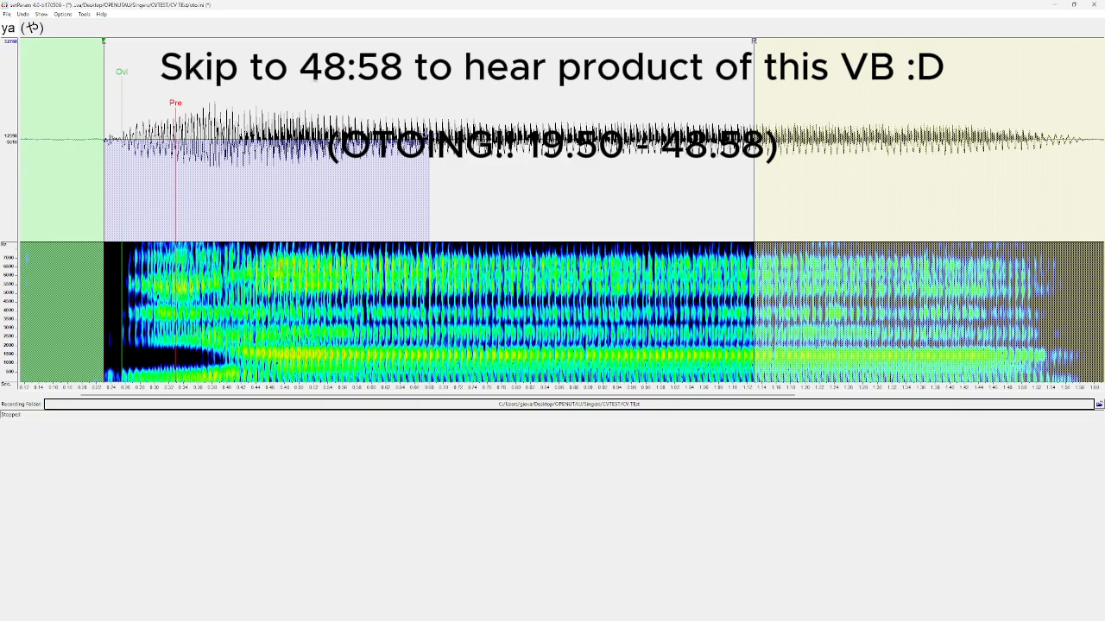
Step: Set the yu sample's left boundary at about 0.34 s, just before the onset, then play the sample and inspect its spectrogram
key("Down")
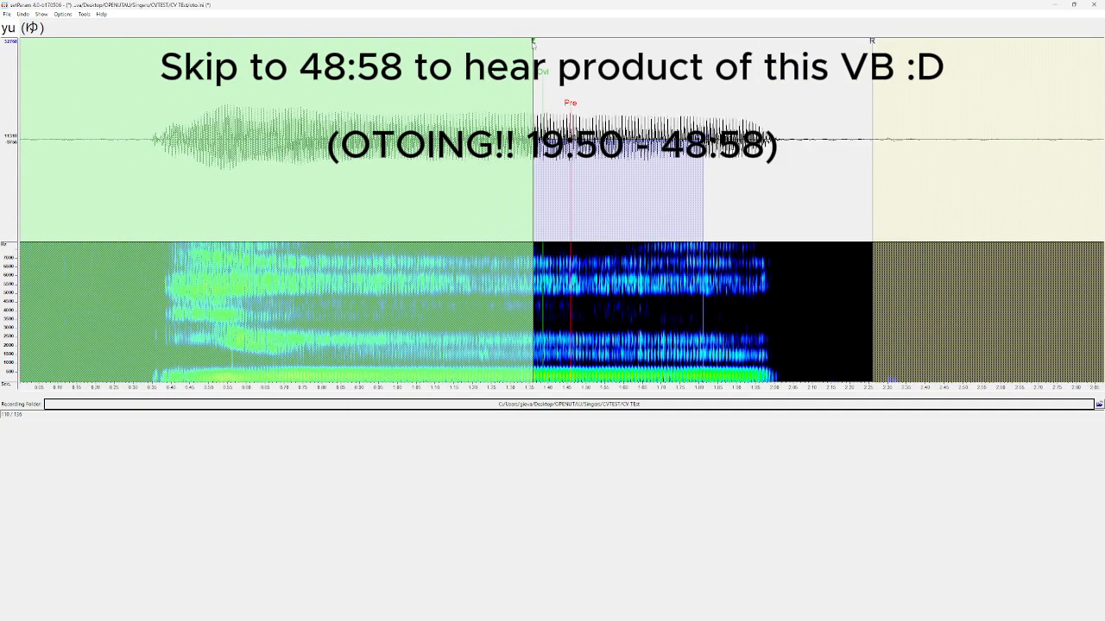
left_click_drag(532, 138, 152, 140)
key("space")
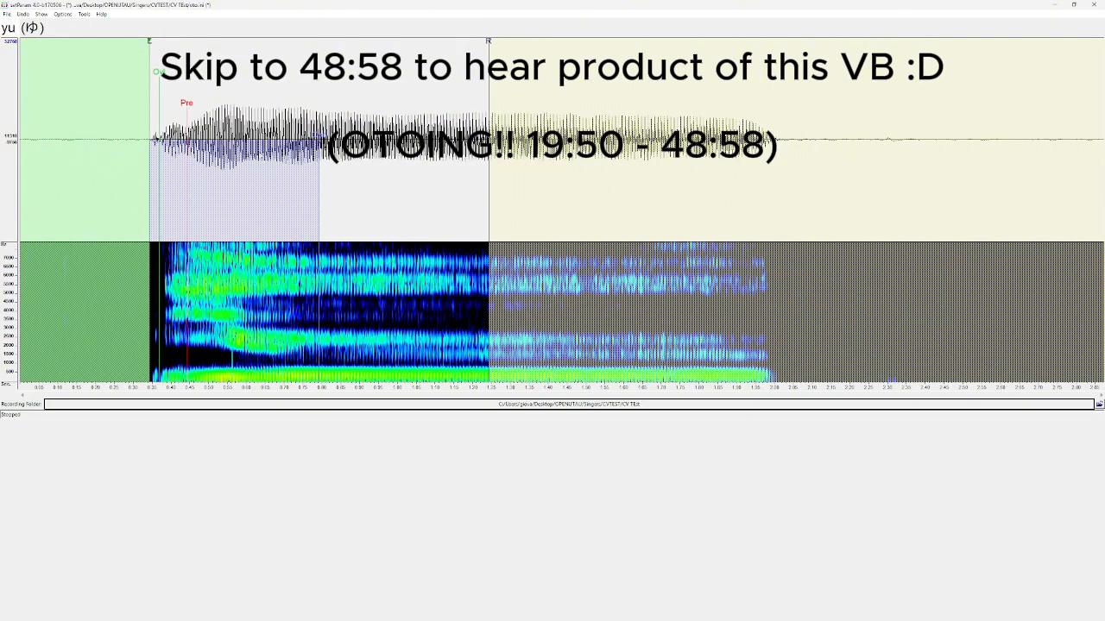
scroll(231, 346, "up", 2)
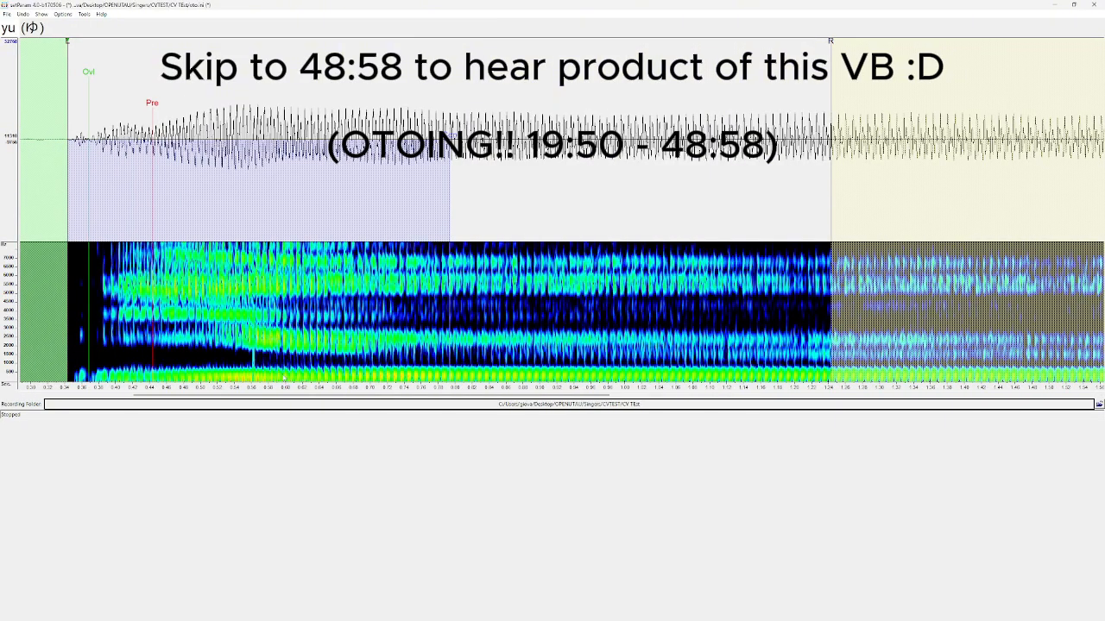
scroll(331, 367, "down", 1)
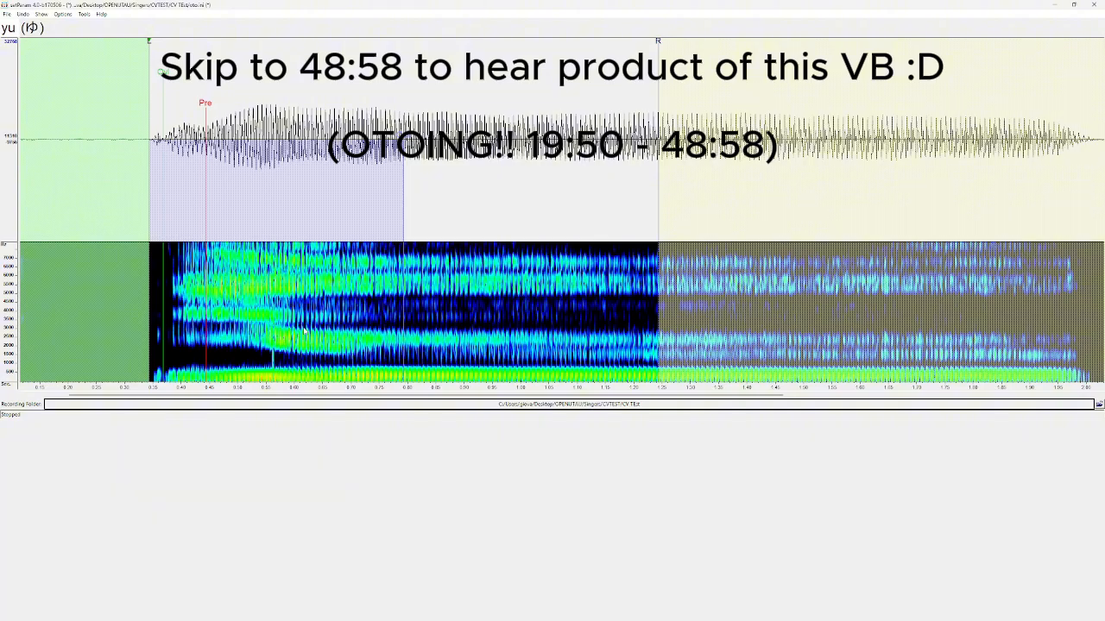
left_click(232, 310)
left_click(517, 266)
Step: Set the ye sample's left boundary at about 0.36 s and move the yo sample's left boundary back to its onset
key("Down")
scroll(485, 86, "down", 2)
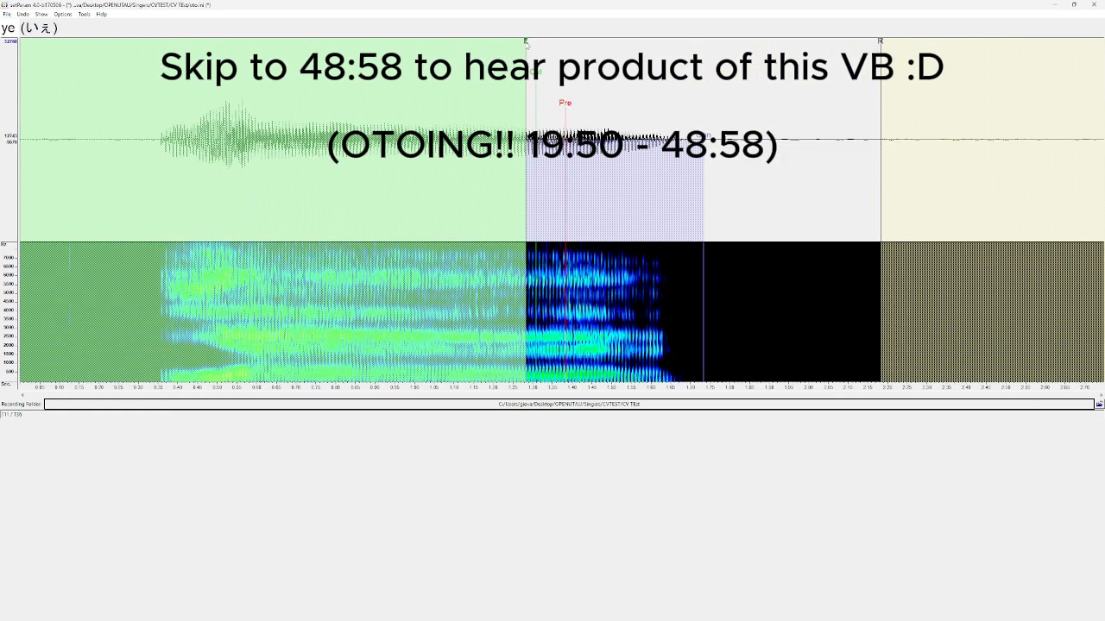
left_click_drag(525, 42, 164, 41)
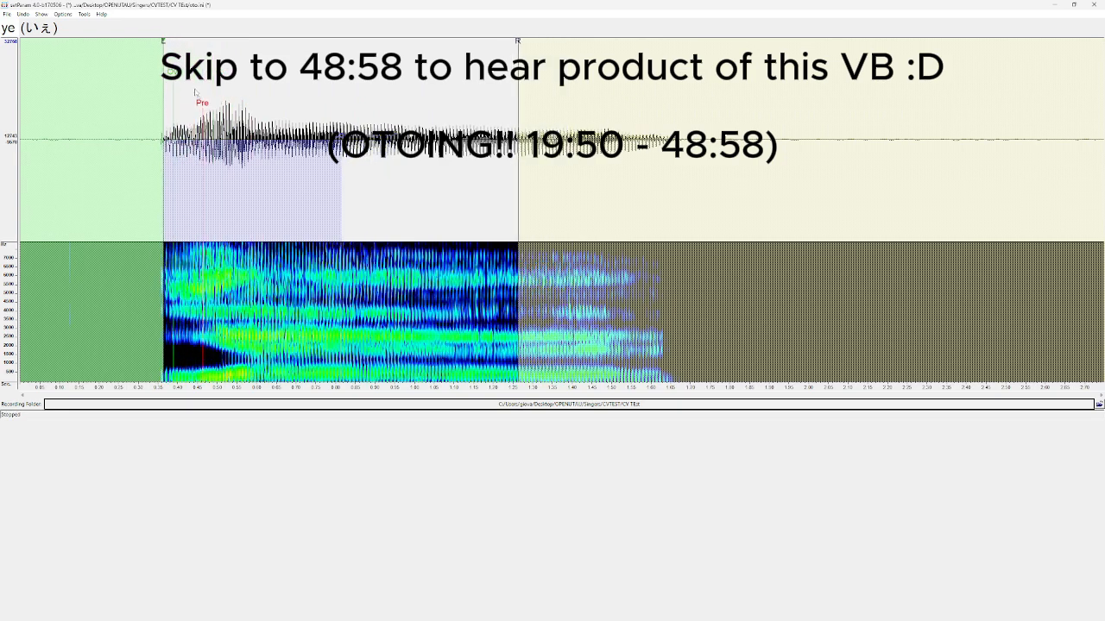
key("Down")
mouse_move(561, 48)
left_mouse_down()
mouse_move(132, 139)
mouse_move(148, 137)
left_mouse_up()
Step: Set the ra sample's left boundary at about 0.57 s, so the preutterance falls at the vowel start after the r tap
key("Down")
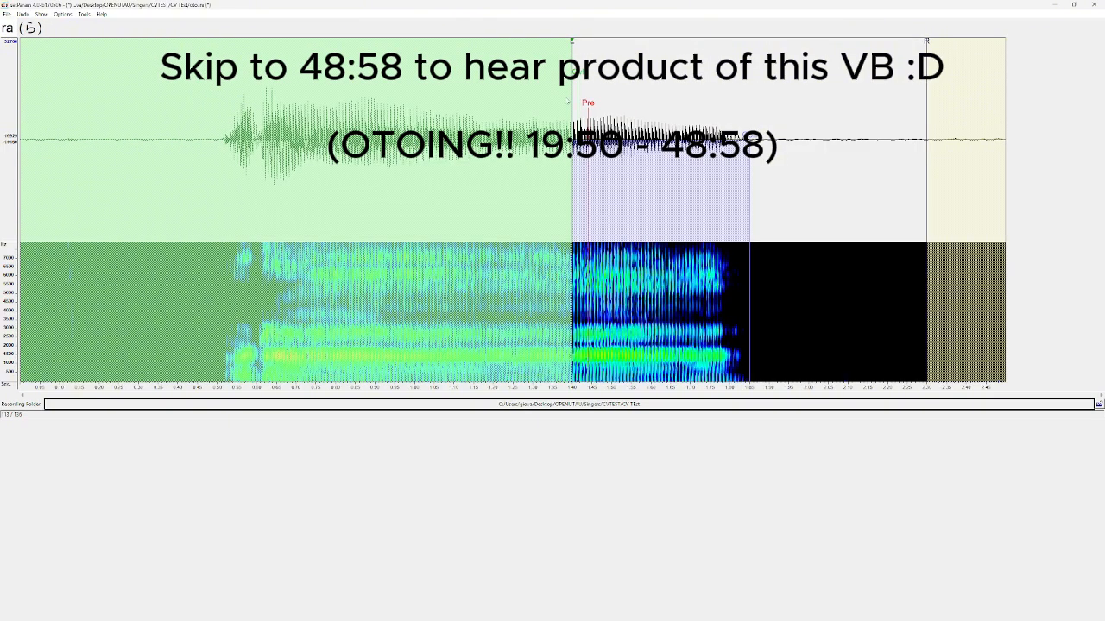
left_click_drag(574, 43, 225, 41)
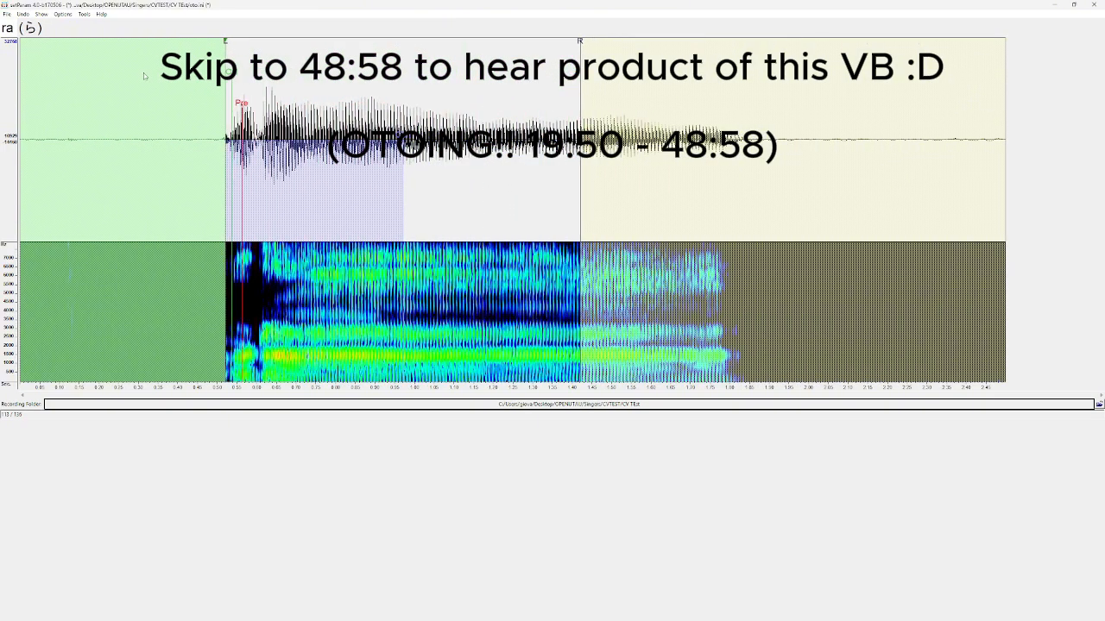
scroll(227, 145, "up", 3)
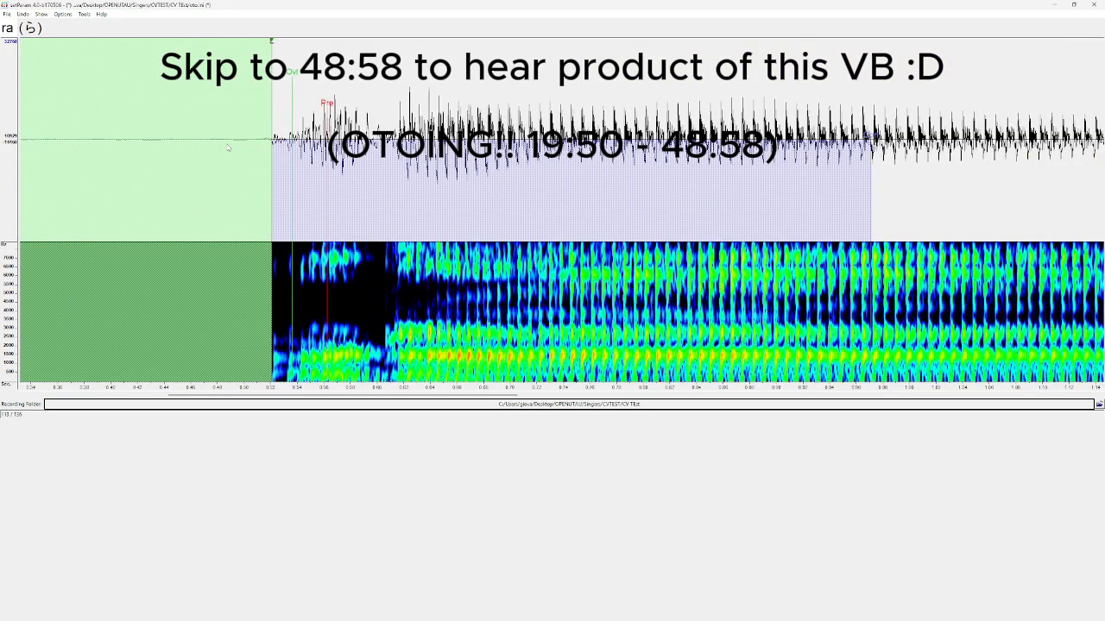
left_click_drag(273, 43, 277, 41)
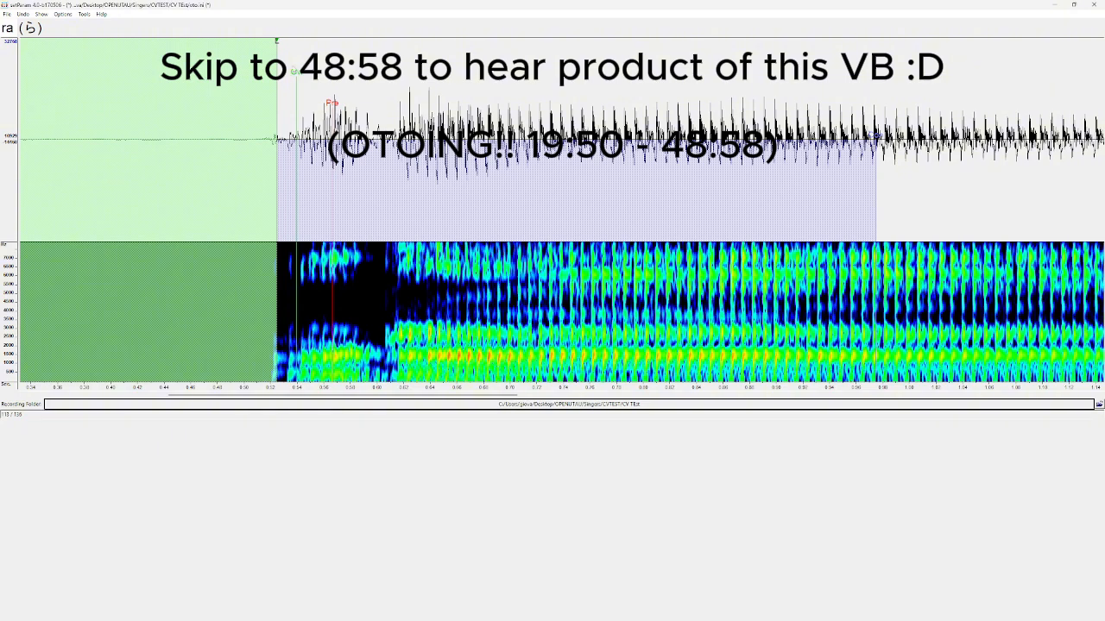
left_click_drag(282, 43, 343, 44)
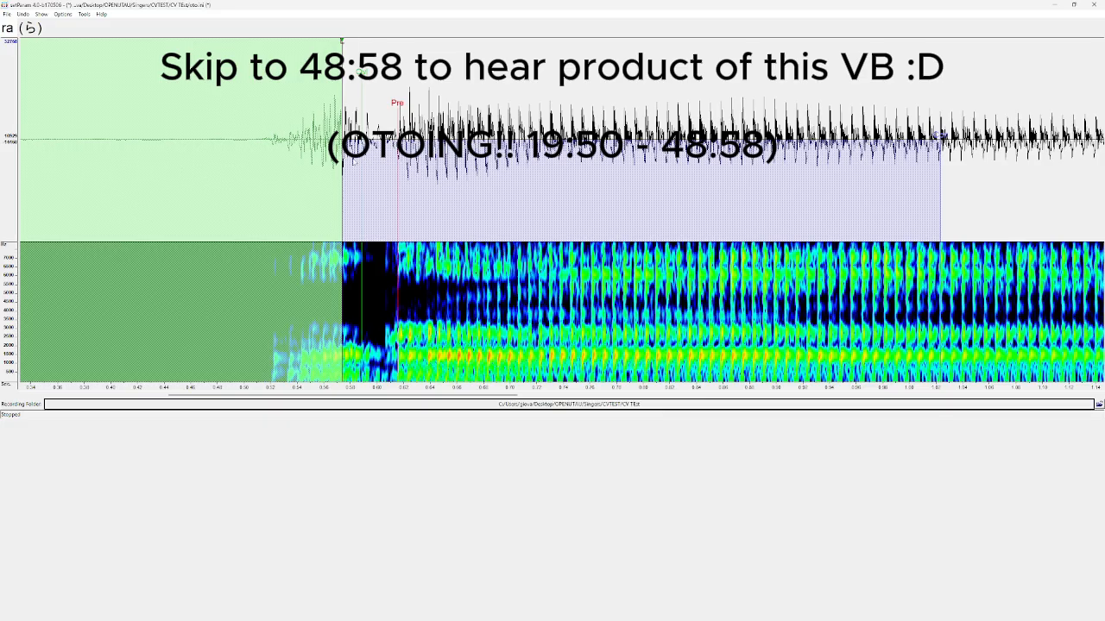
scroll(482, 164, "down", 1)
Step: Set the ri sample's left boundary at about 0.67 s, with the preutterance at the vowel start
key("Down")
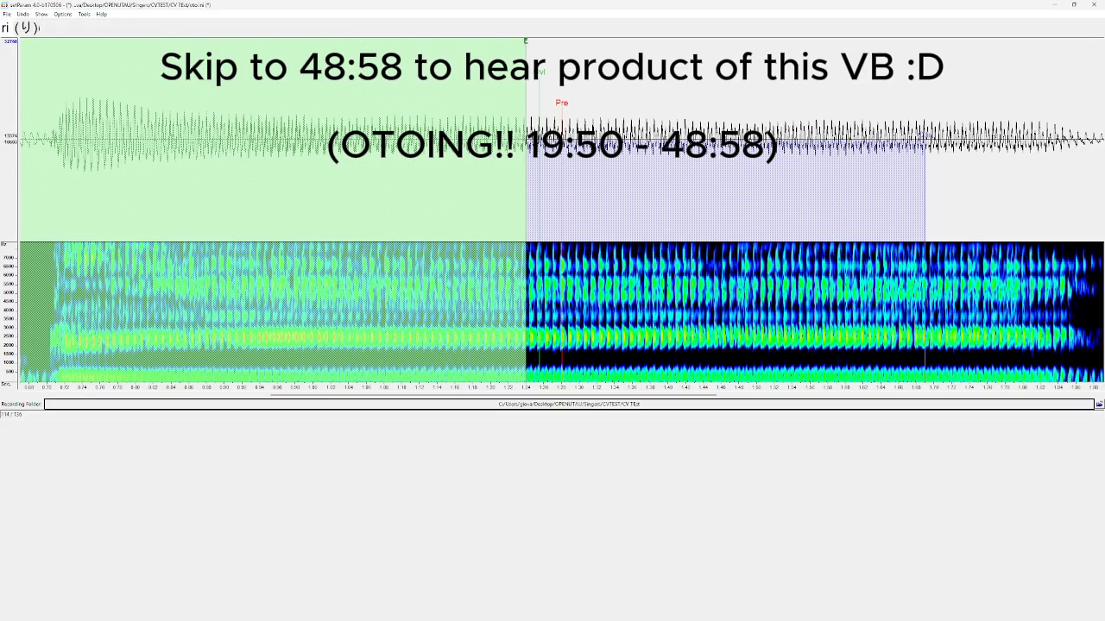
scroll(541, 108, "down", 1)
left_click_drag(501, 148, 160, 158)
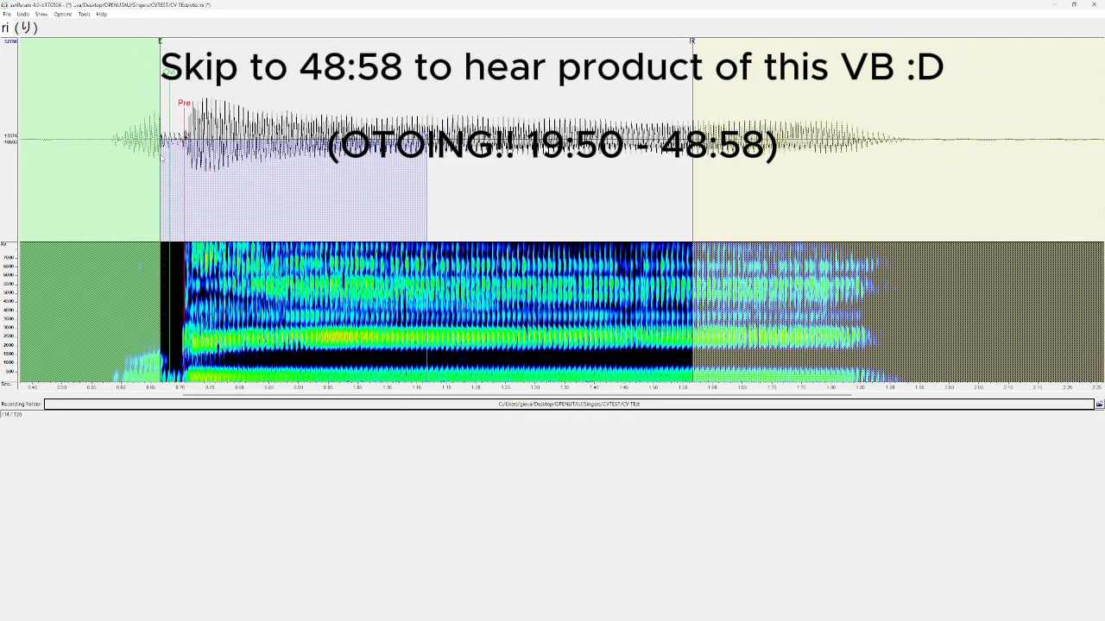
scroll(162, 158, "up", 2)
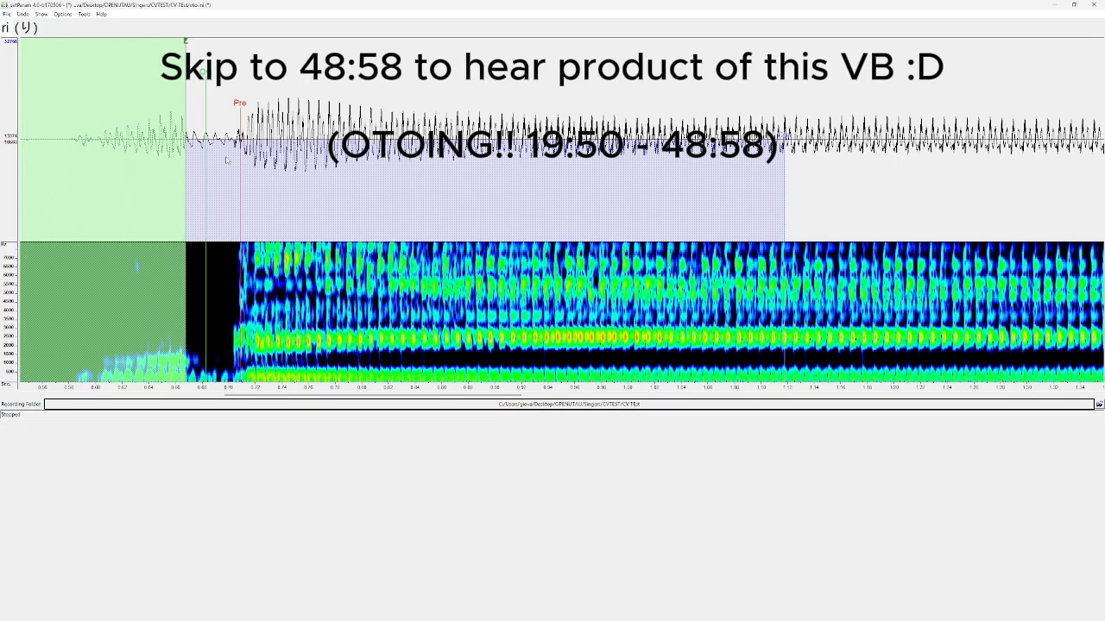
mouse_move(187, 41)
left_mouse_down()
mouse_move(153, 40)
mouse_move(178, 41)
left_mouse_up()
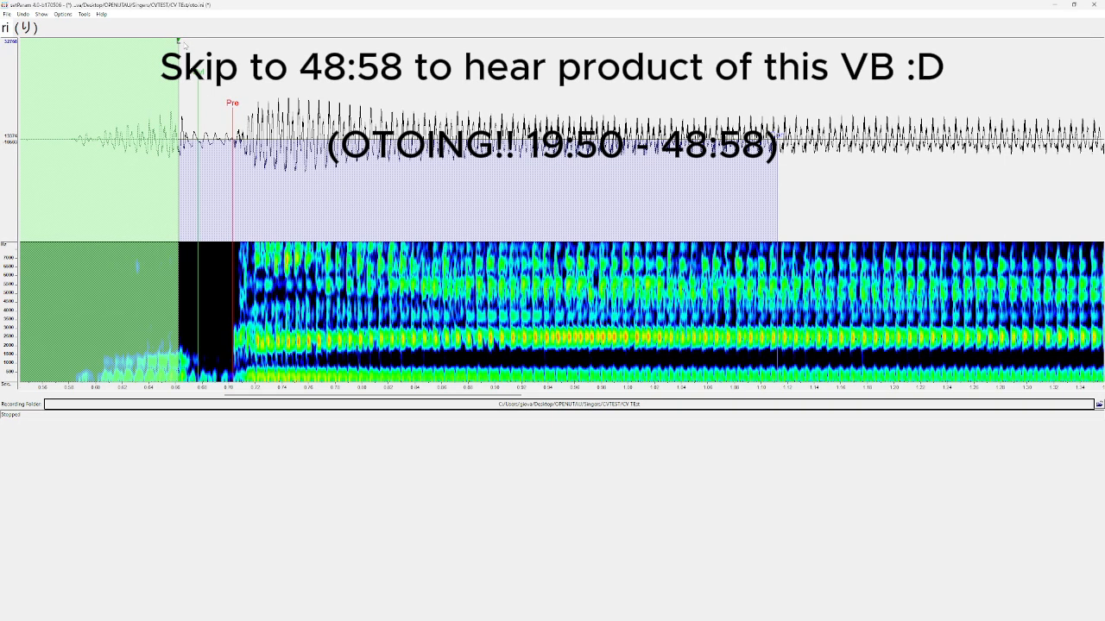
left_click_drag(179, 42, 190, 41)
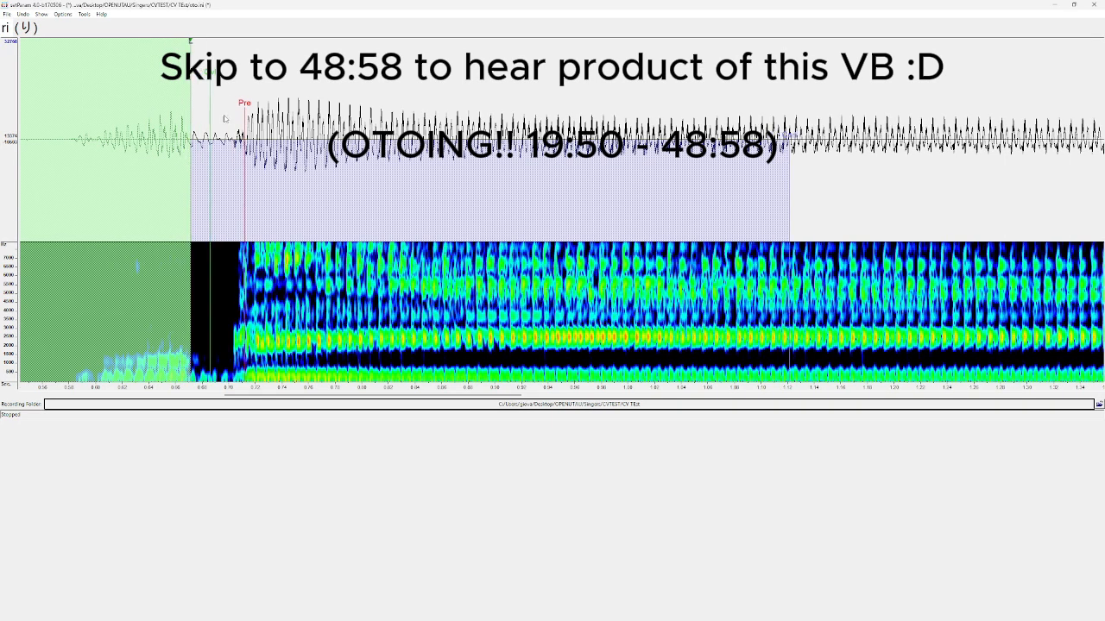
Step: Set the ru sample's left boundary at about 0.42 s, with the preutterance at the vowel start
key("Down")
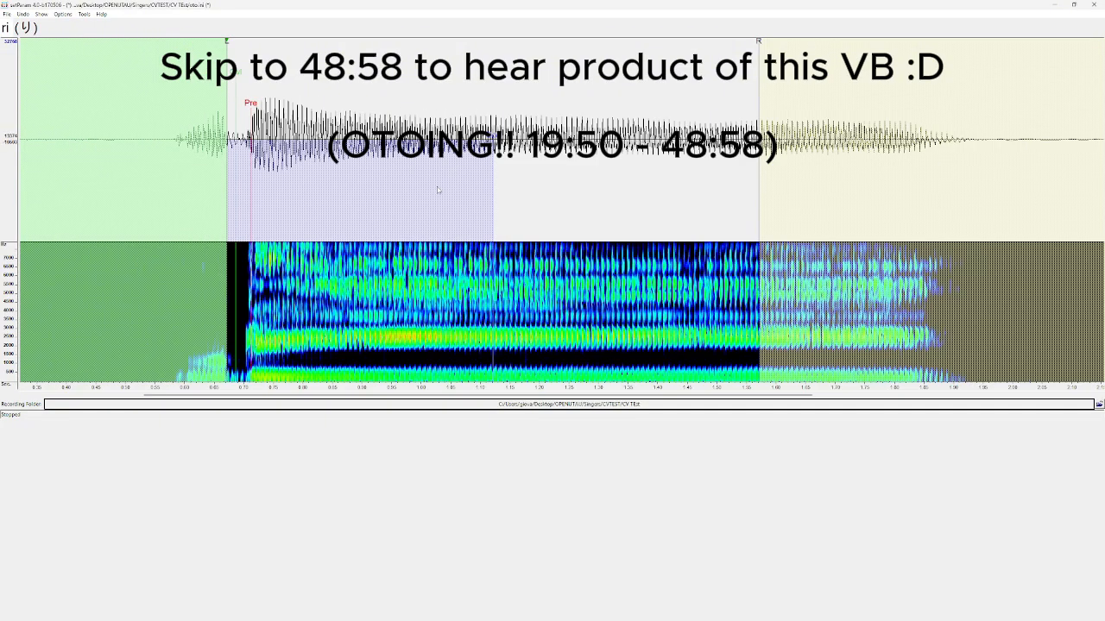
key("Down")
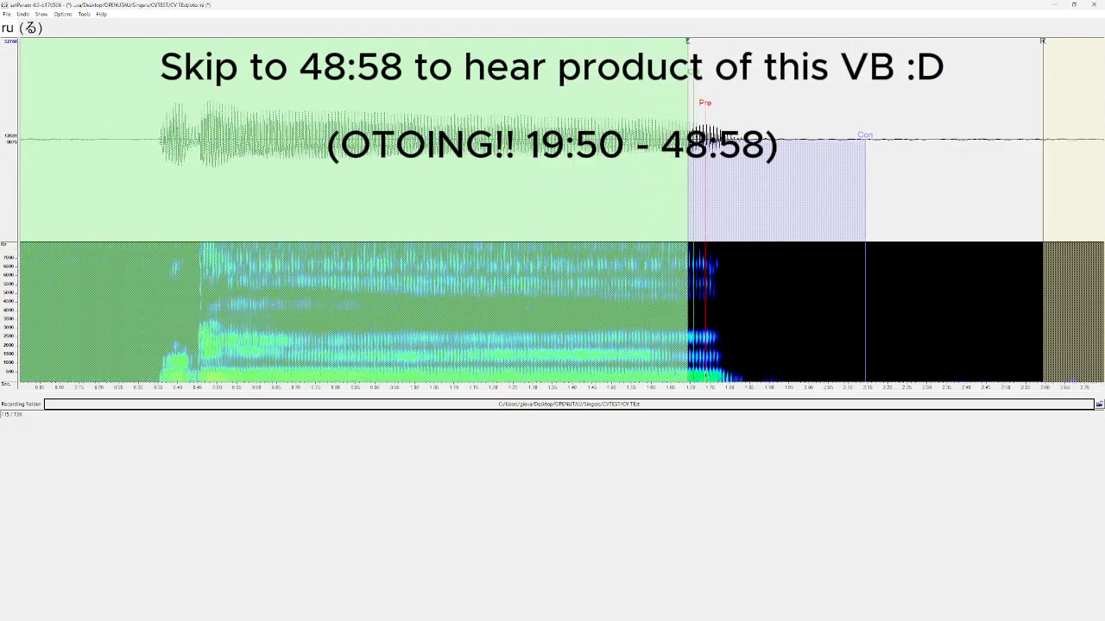
mouse_move(687, 41)
left_mouse_down()
mouse_move(627, 87)
mouse_move(178, 160)
left_mouse_up()
scroll(178, 159, "up", 4)
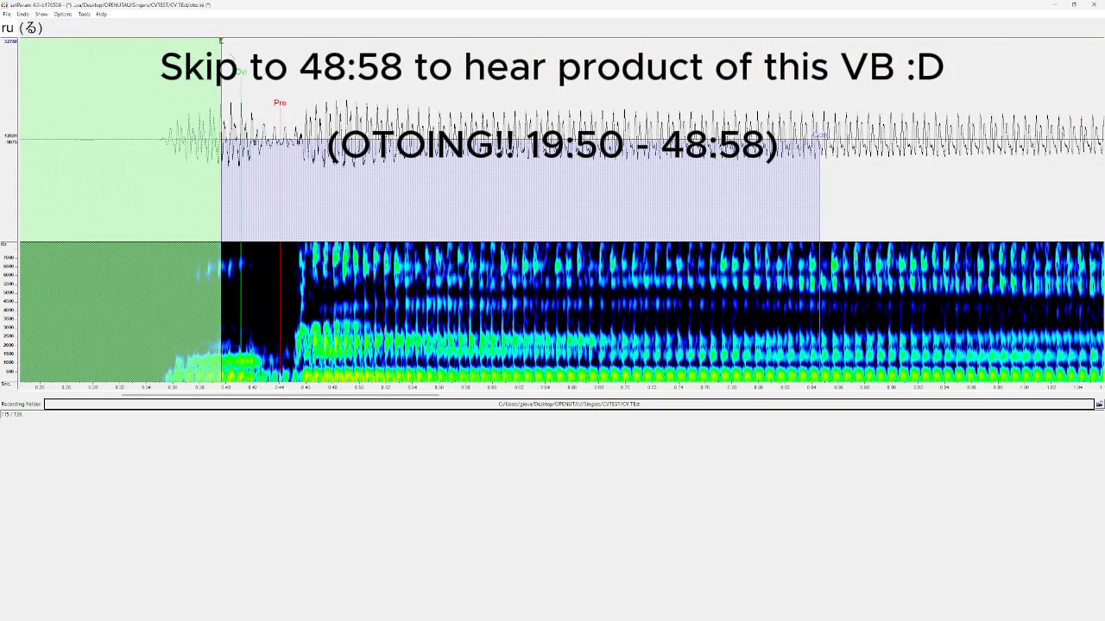
left_click_drag(222, 42, 249, 41)
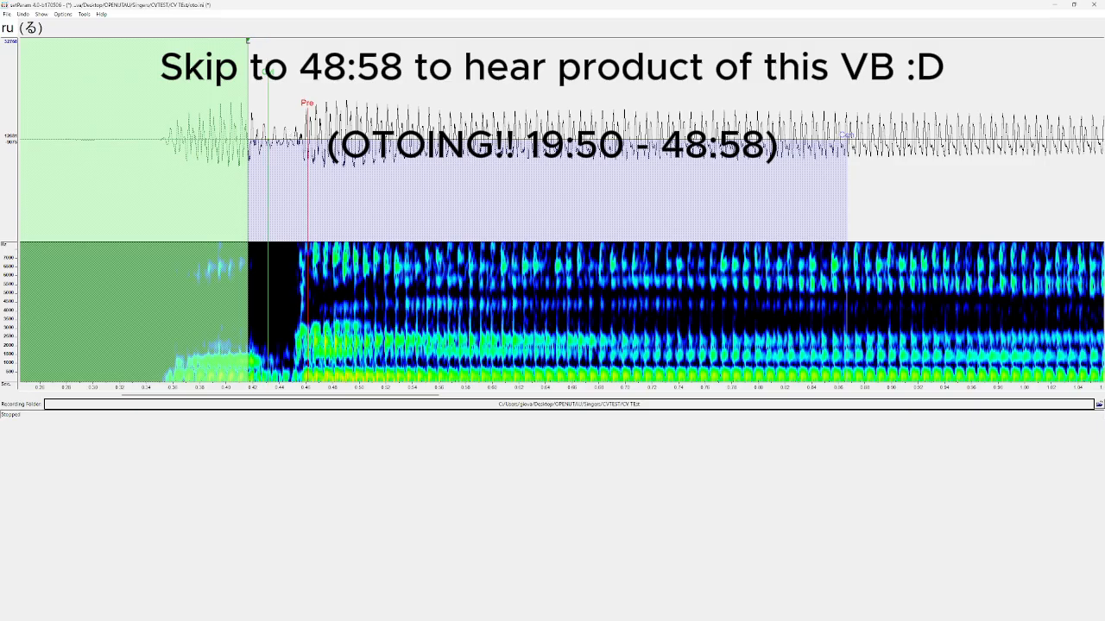
Step: Set the re sample's left boundary at about 0.51 s, with the preutterance at the vowel start
scroll(399, 172, "down", 1)
key("Down")
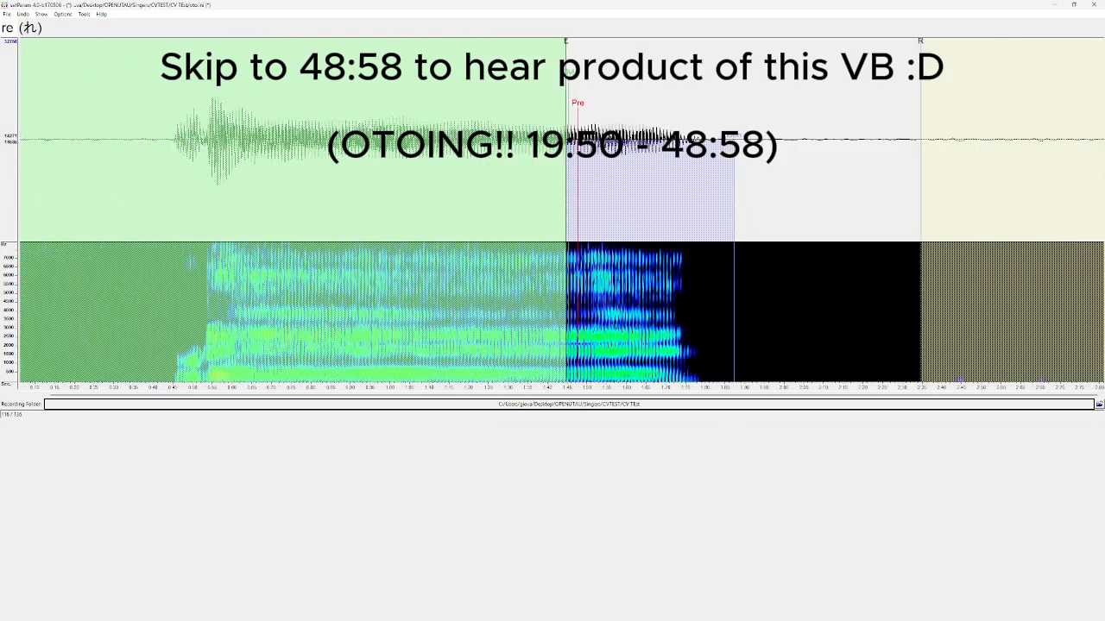
left_click_drag(566, 41, 191, 42)
scroll(196, 164, "up", 2)
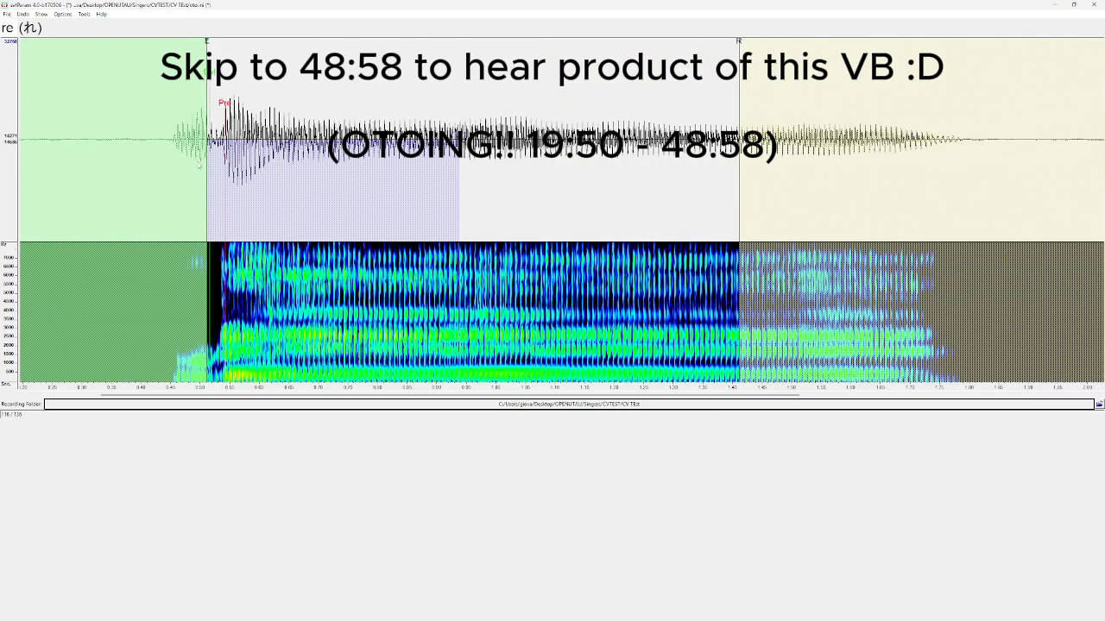
Step: Fine-tune the left boundaries of the re sample to about 0.51 s and the ru sample to about 0.42 s
left_click(240, 162)
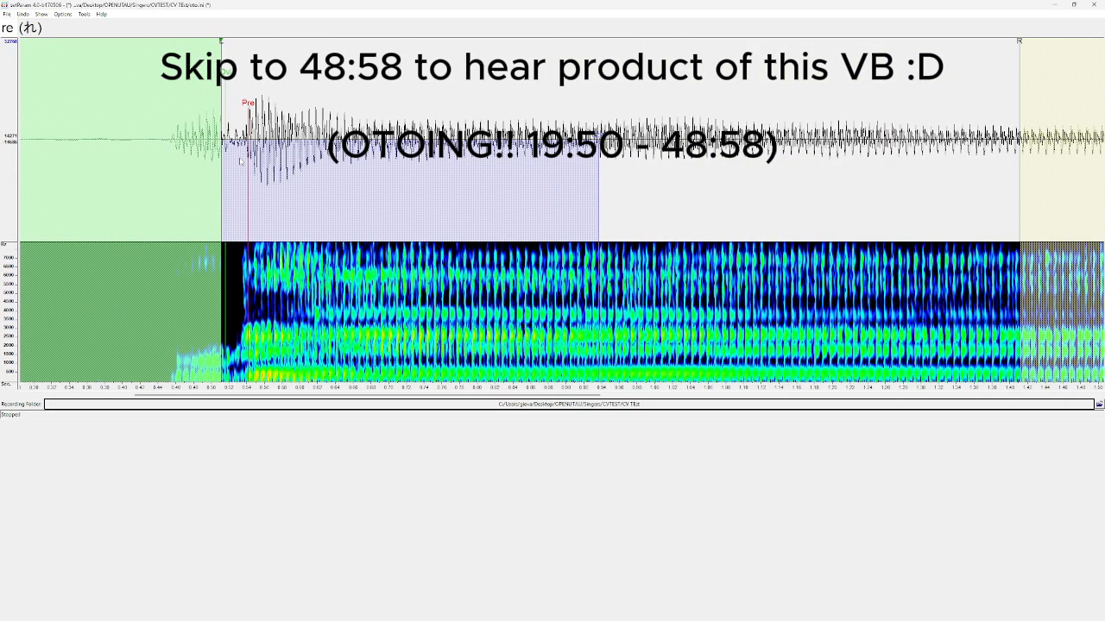
left_click_drag(221, 42, 216, 41)
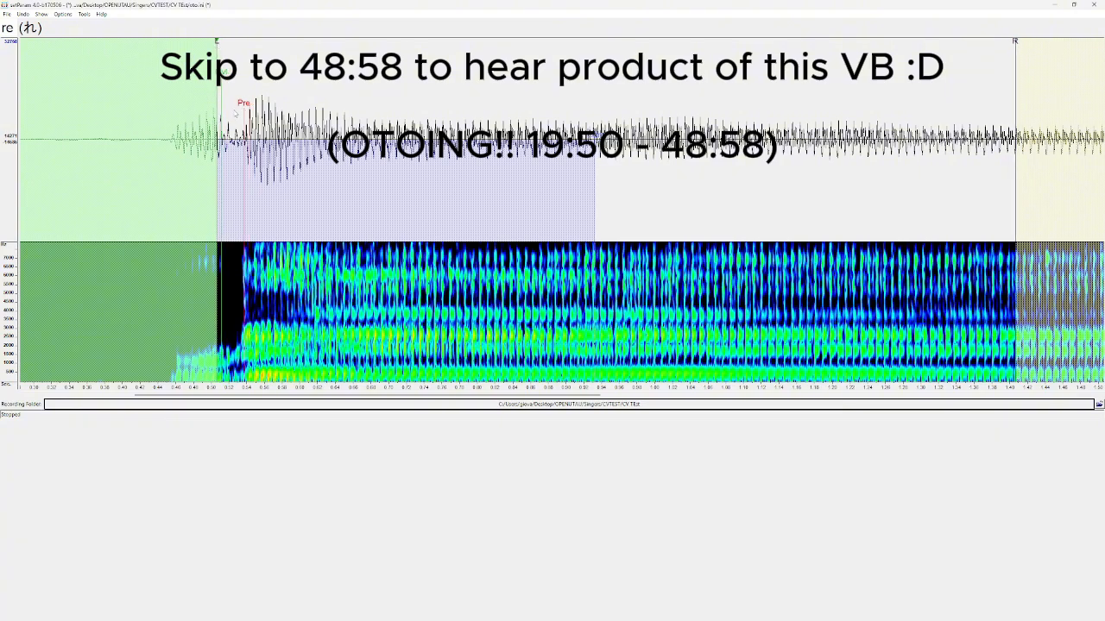
key("Down")
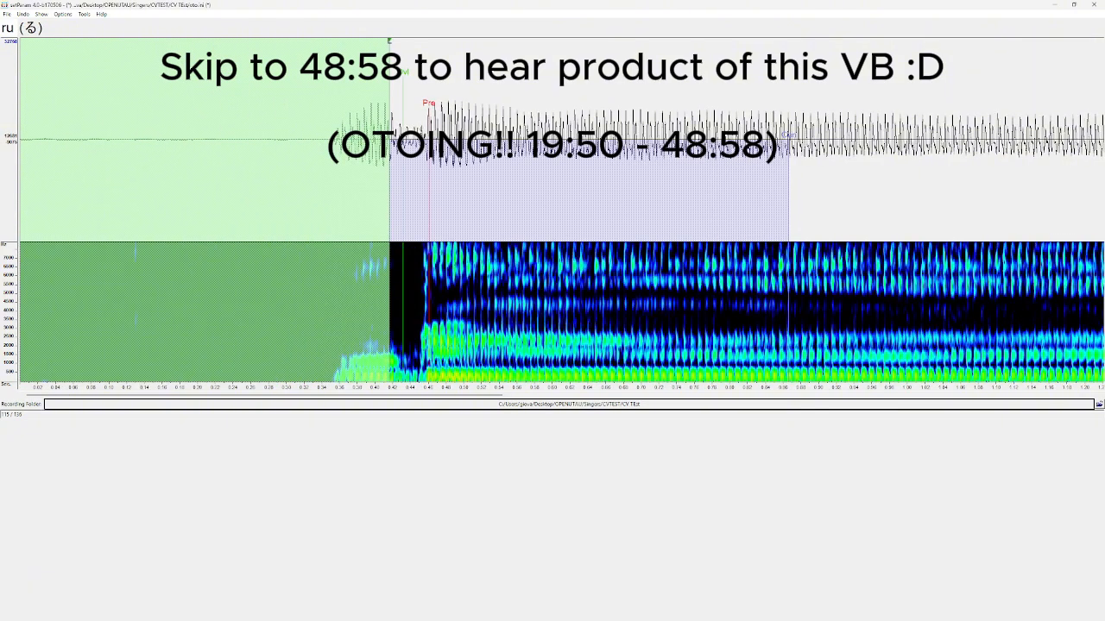
left_click_drag(389, 42, 388, 43)
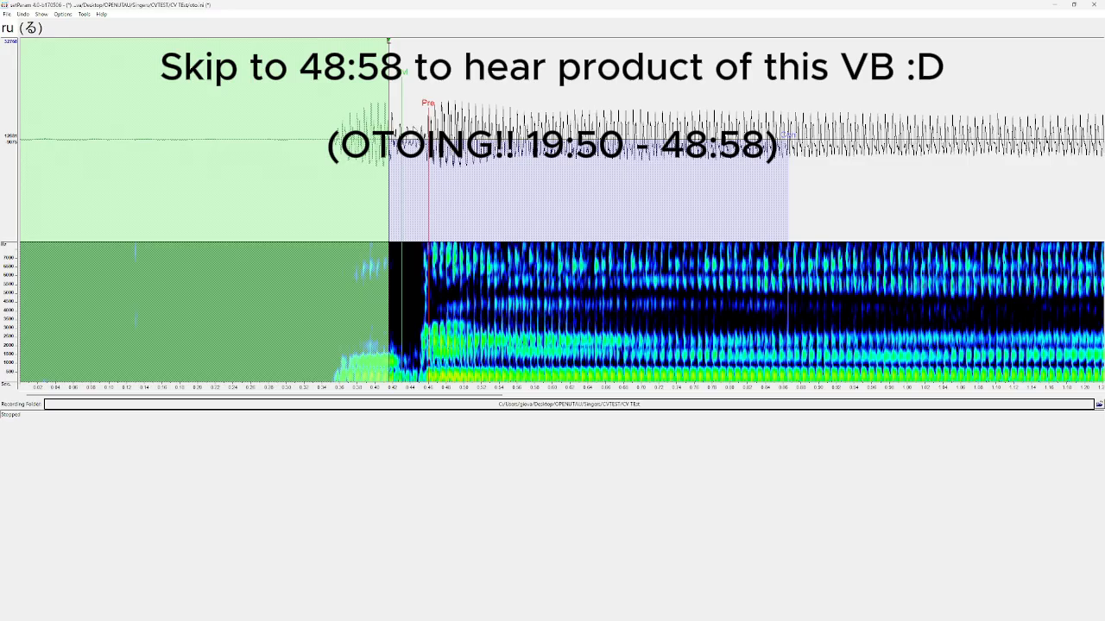
Step: Set the ro sample's left boundary at about 0.97 s, with the preutterance at the vowel start after the r tap
key("Down")
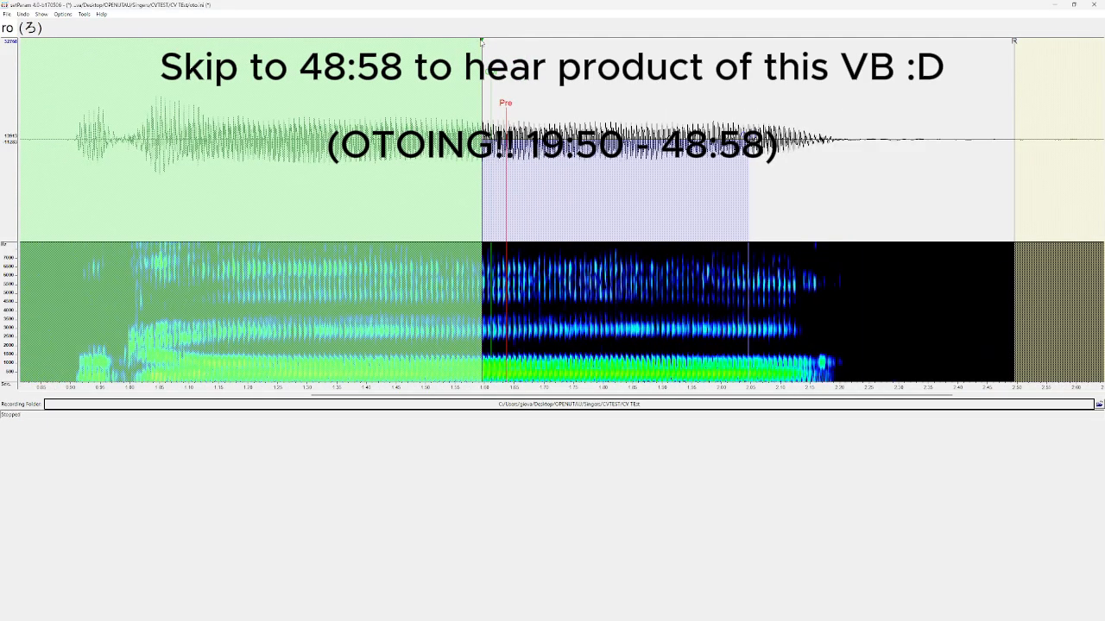
left_click_drag(481, 43, 111, 41)
left_click_drag(124, 145, 113, 145)
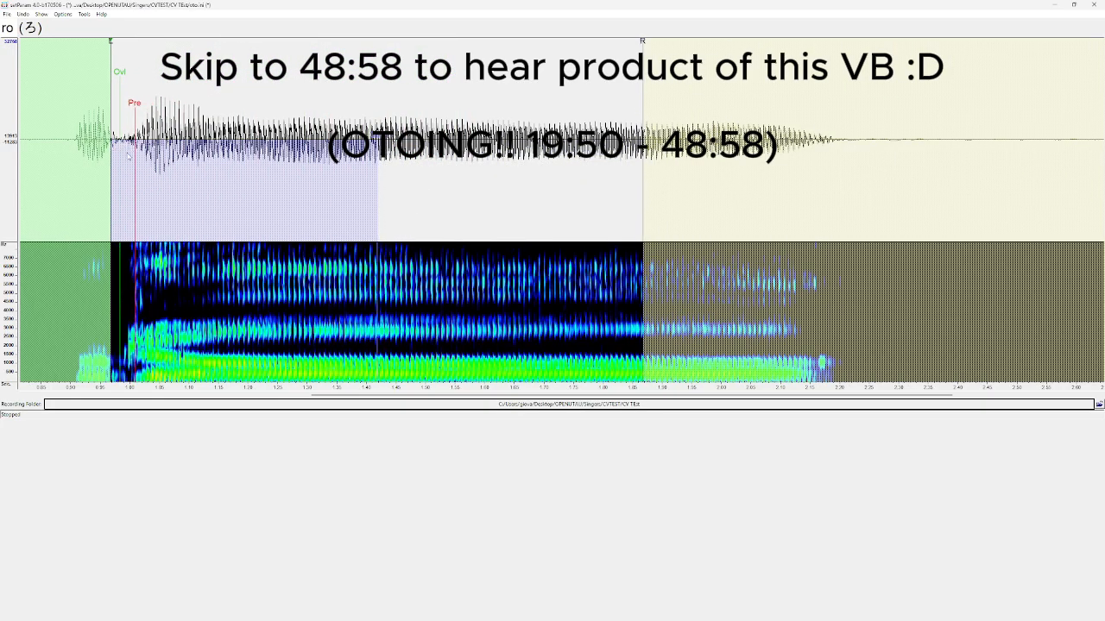
left_click_drag(111, 43, 105, 54)
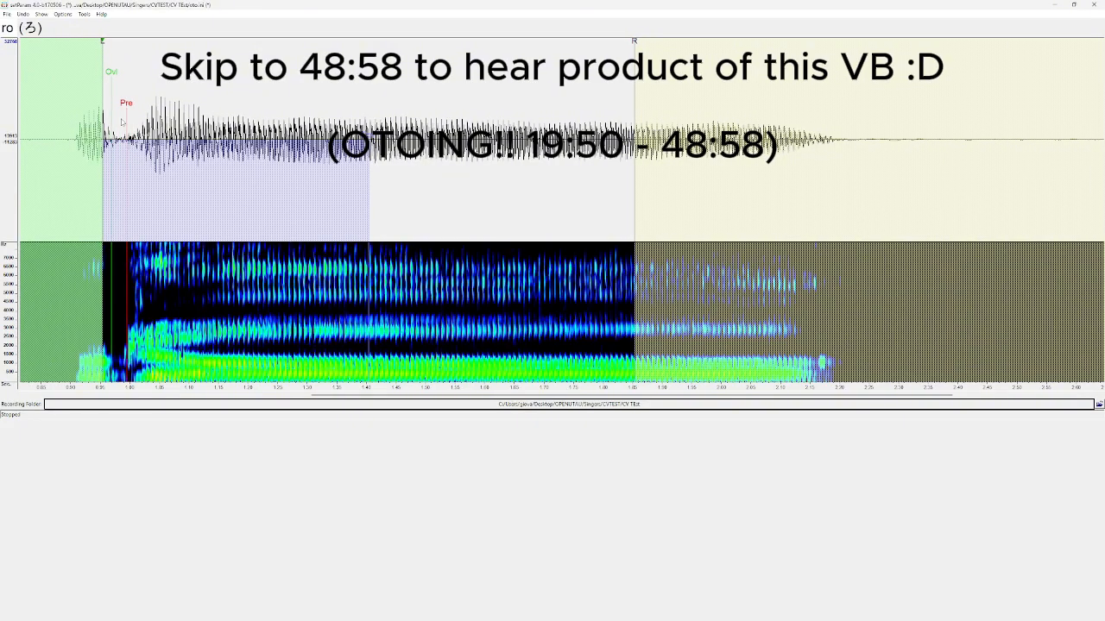
key("Down")
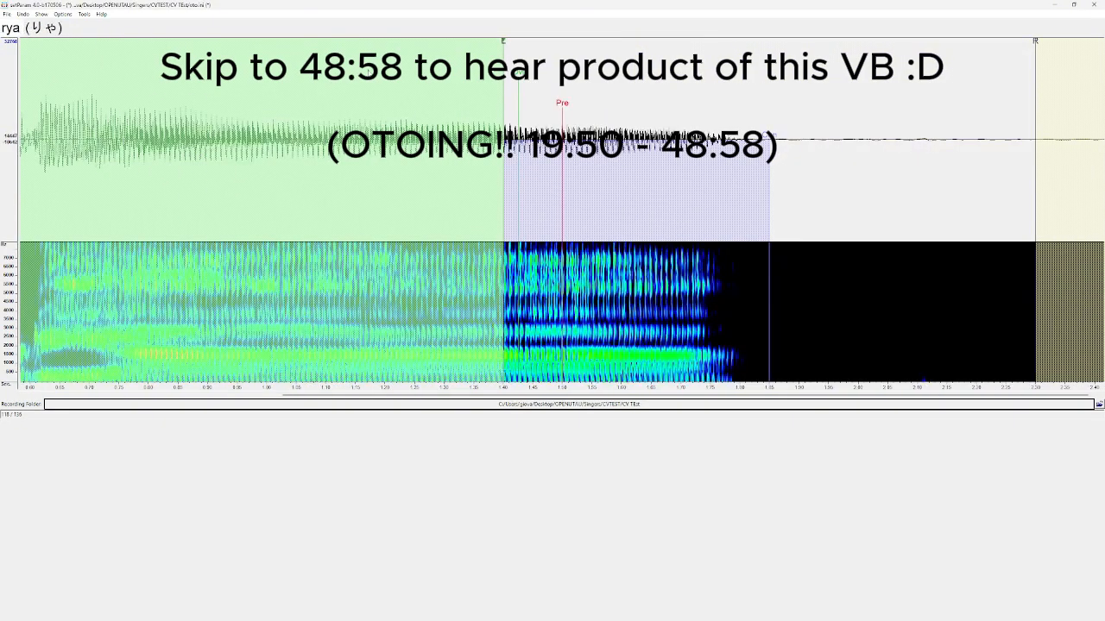
key("Up")
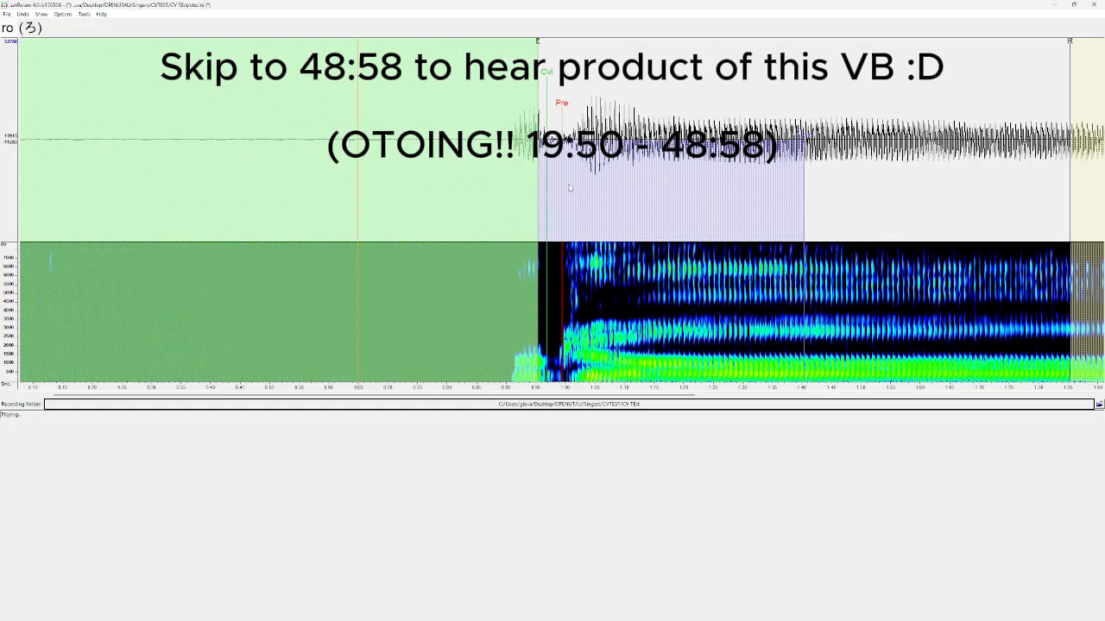
mouse_move(538, 43)
left_mouse_down()
mouse_move(550, 48)
mouse_move(552, 138)
left_mouse_up()
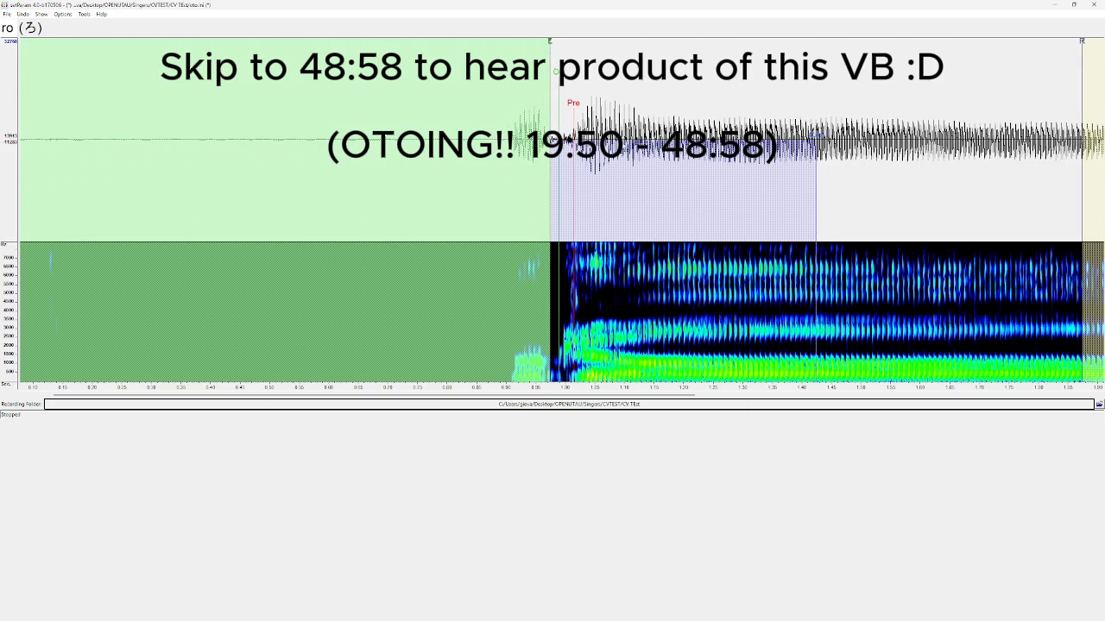
Step: Set the rya sample's left boundary at about 0.56 s, with the preutterance just after the r tap
key("Down")
scroll(604, 77, "down", 2)
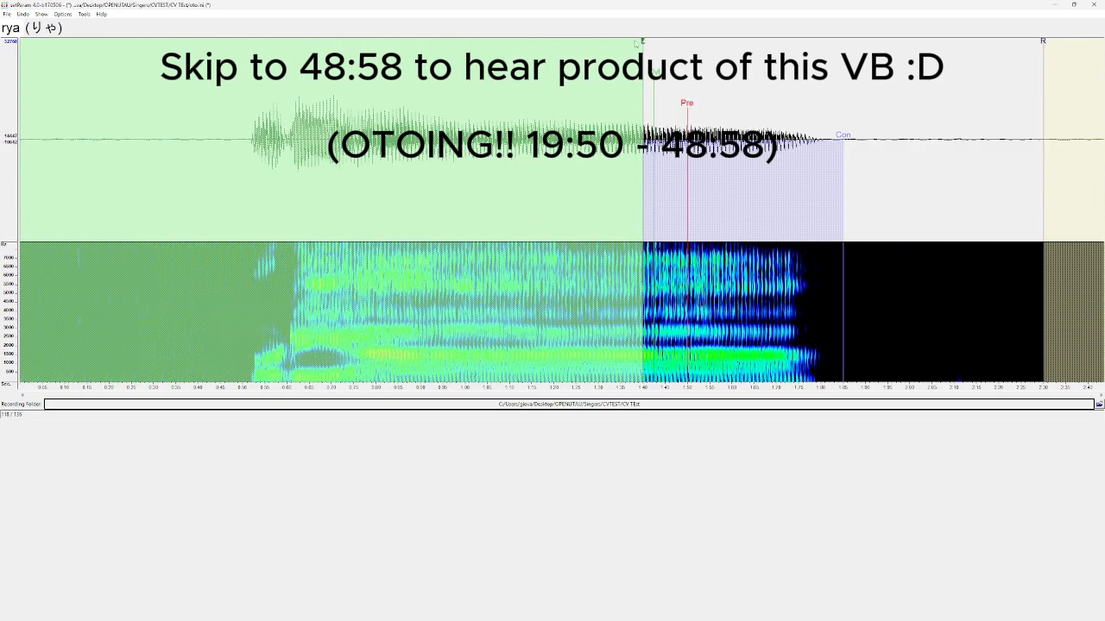
left_click_drag(621, 47, 240, 49)
left_click_drag(261, 163, 260, 164)
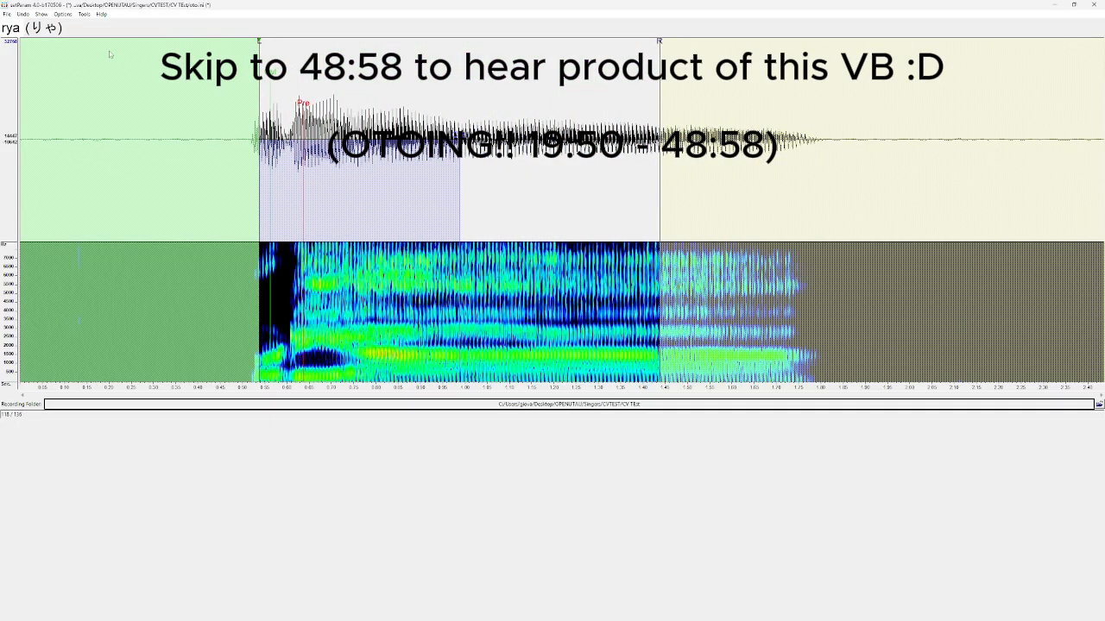
key("space")
left_click_drag(258, 44, 269, 45)
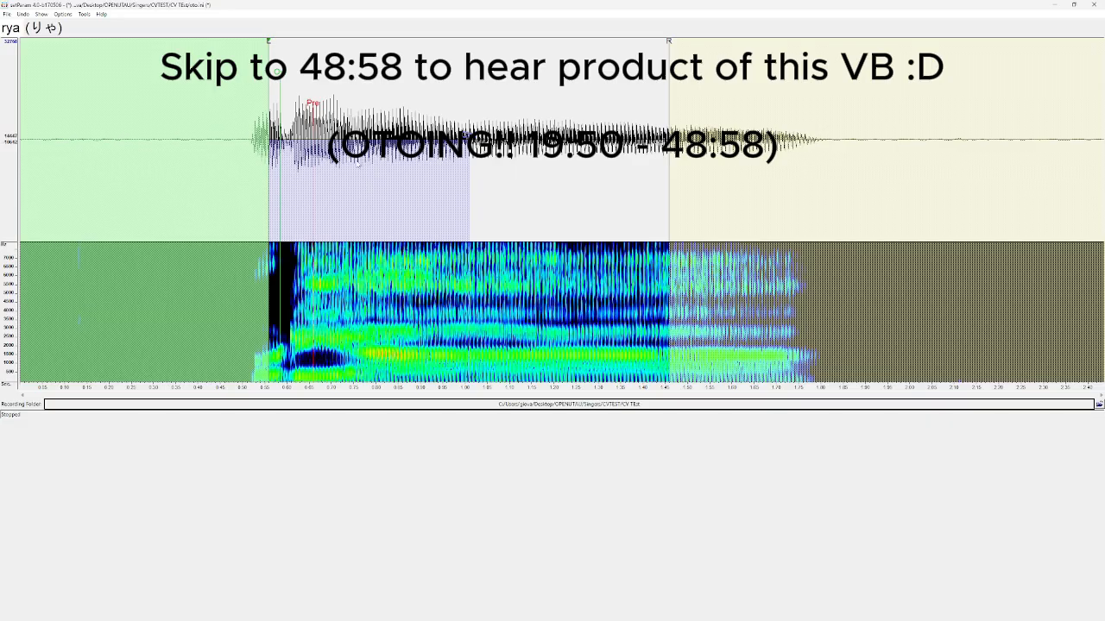
Step: Set the left boundaries of both the ryu and rye samples at about 0.42 s, near the start of their r sound
key("Down")
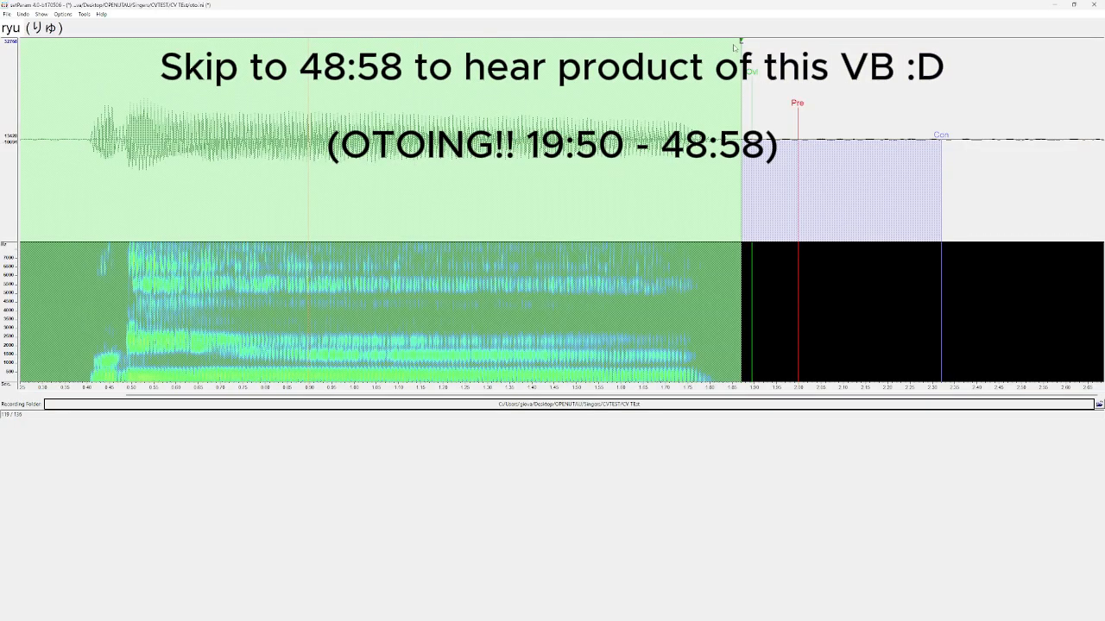
mouse_move(734, 44)
left_mouse_down()
mouse_move(702, 69)
mouse_move(303, 130)
mouse_move(104, 199)
mouse_move(99, 222)
left_mouse_up()
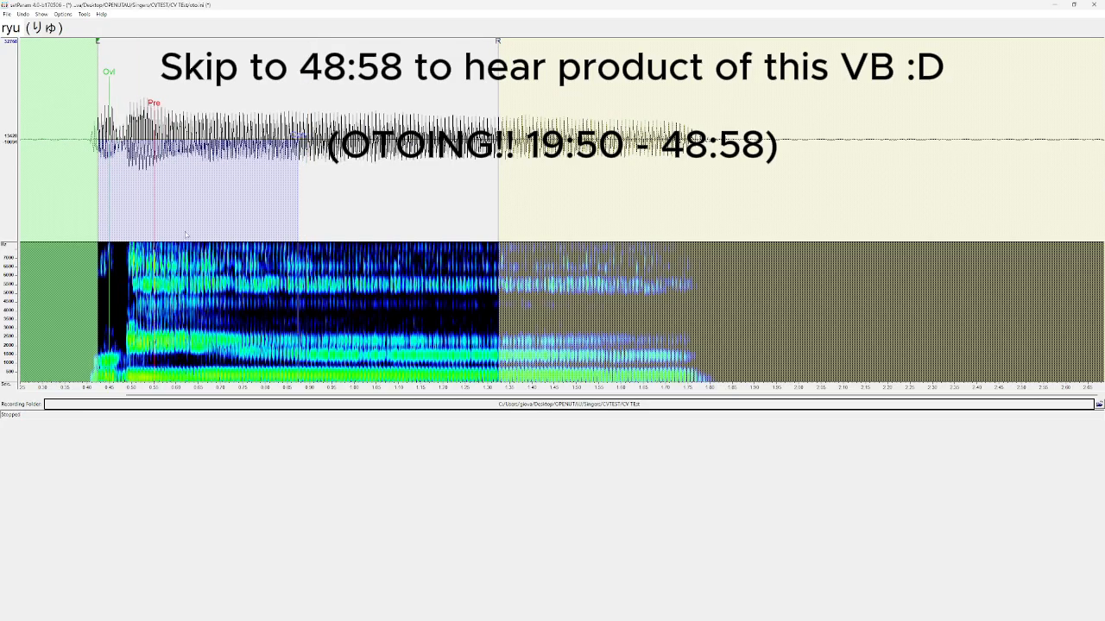
key("Down")
mouse_move(555, 43)
left_mouse_down()
mouse_move(83, 171)
mouse_move(96, 177)
left_mouse_up()
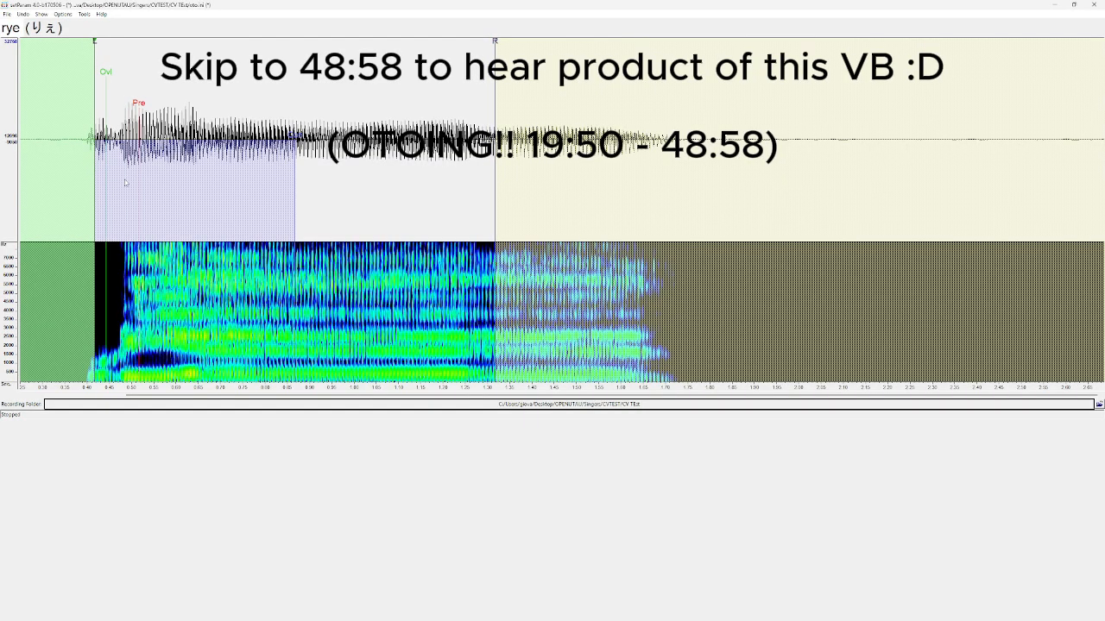
Step: Set the ryo sample's left boundary at about 0.35 s and the wa sample's at about 0.36 s
key("Down")
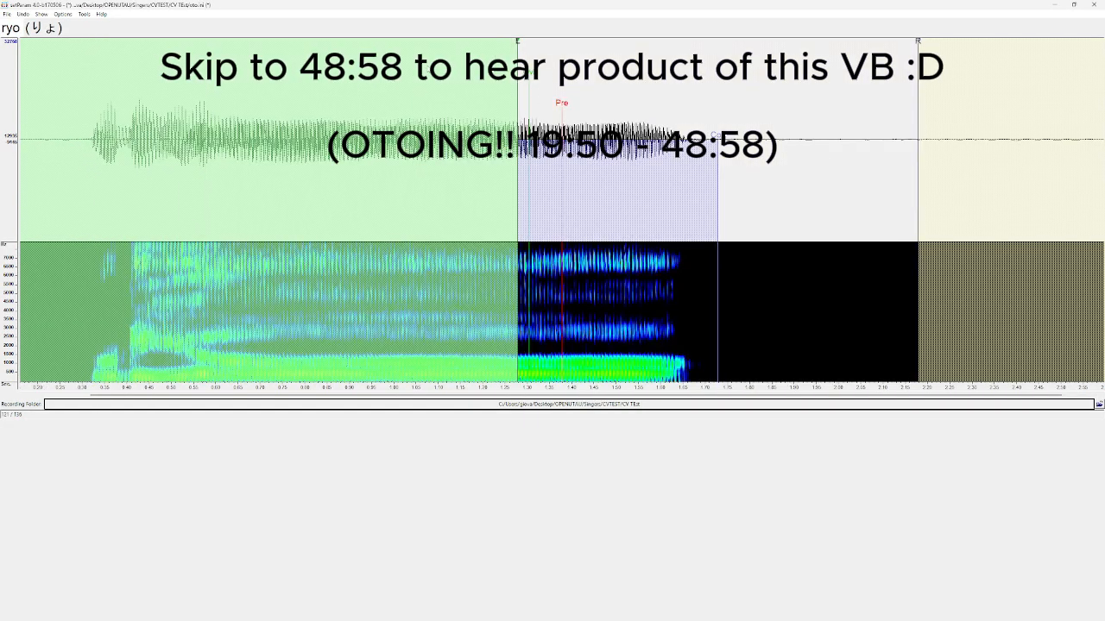
mouse_move(518, 42)
left_mouse_down()
mouse_move(215, 104)
mouse_move(106, 168)
left_mouse_up()
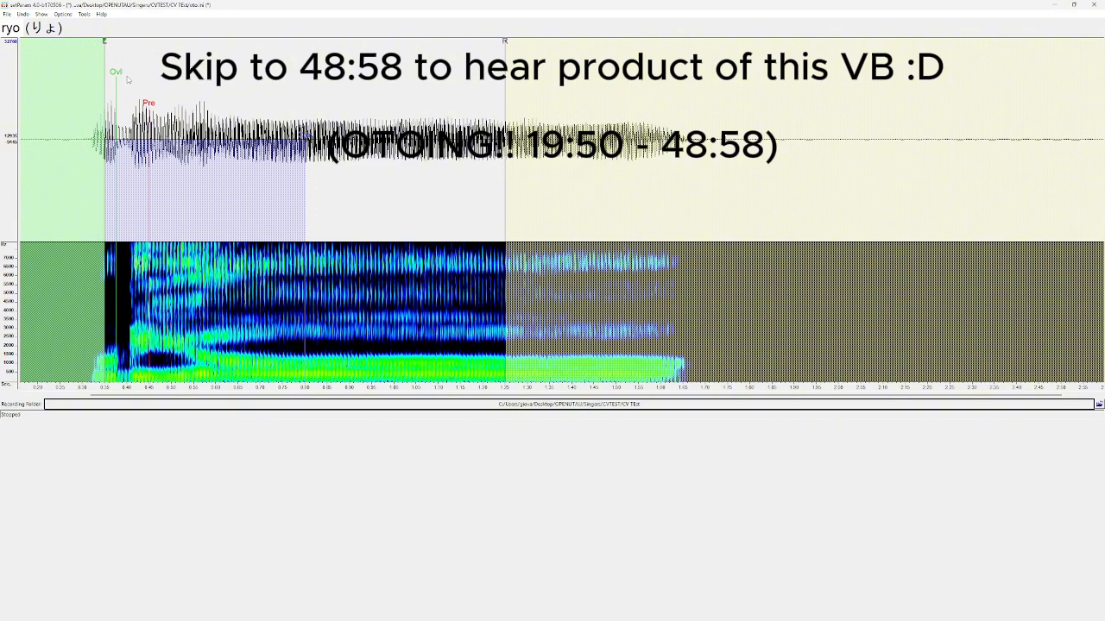
key("Down")
mouse_move(729, 40)
left_mouse_down()
mouse_move(702, 70)
mouse_move(167, 173)
mouse_move(118, 209)
mouse_move(126, 213)
left_mouse_up()
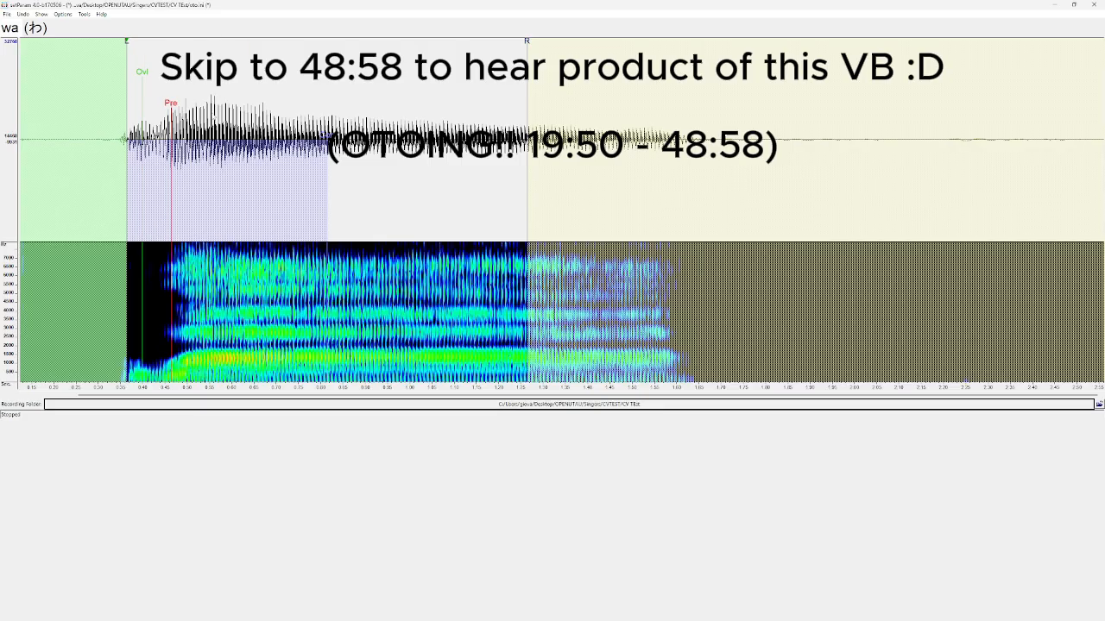
Step: Refine the left boundaries of the wa sample to about 0.39 s and the wi sample to about 0.41 s, with preutterances near the vowel start
key("Down")
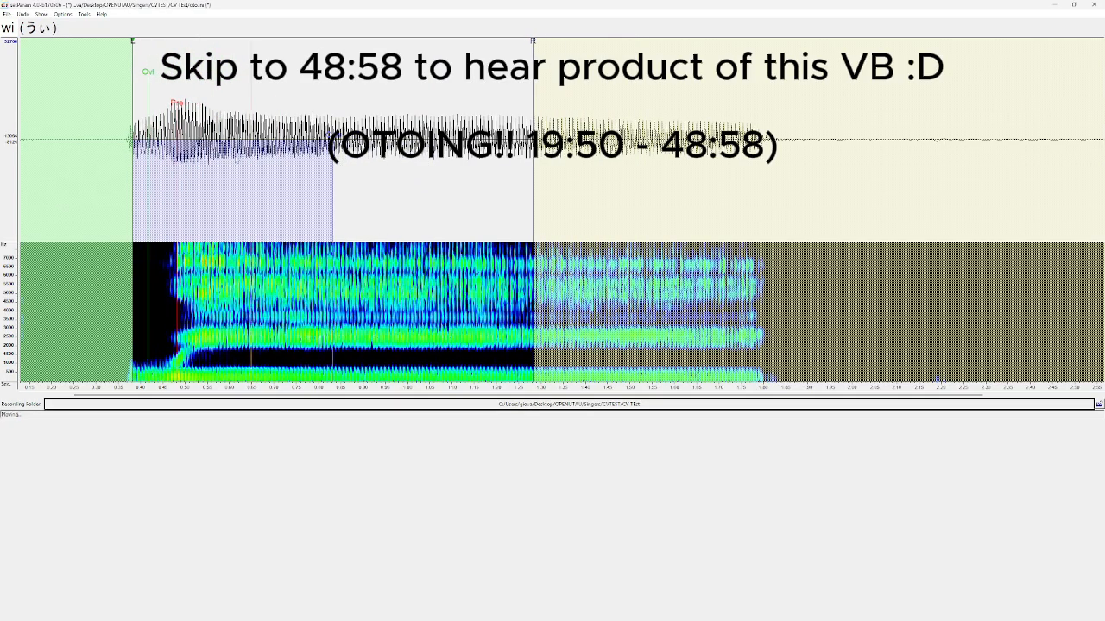
key("Up")
key("Down")
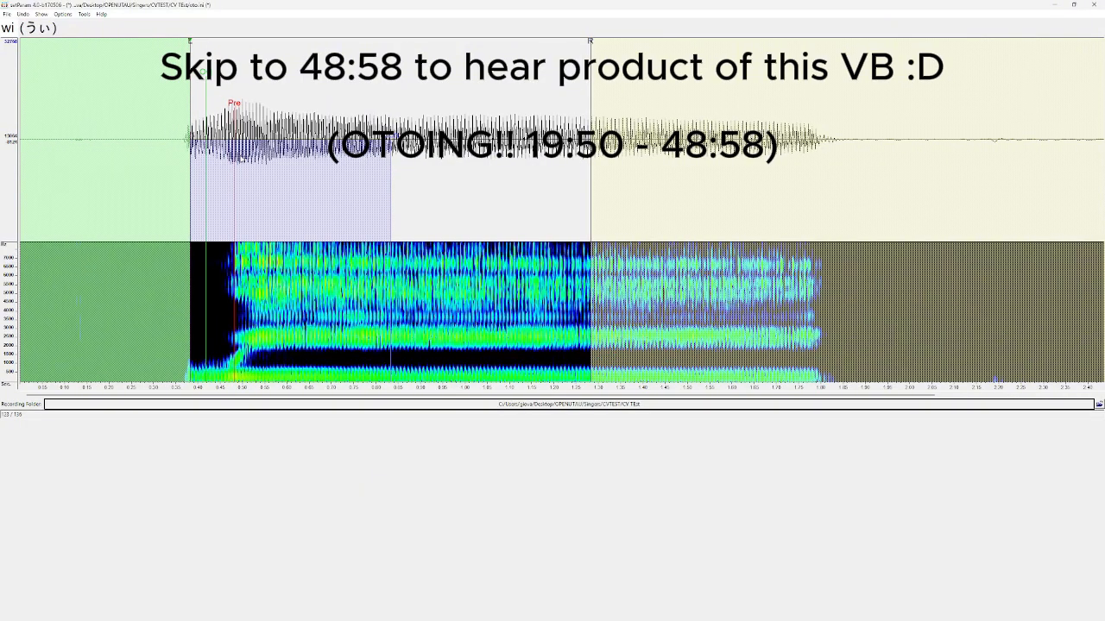
left_click_drag(191, 43, 206, 44)
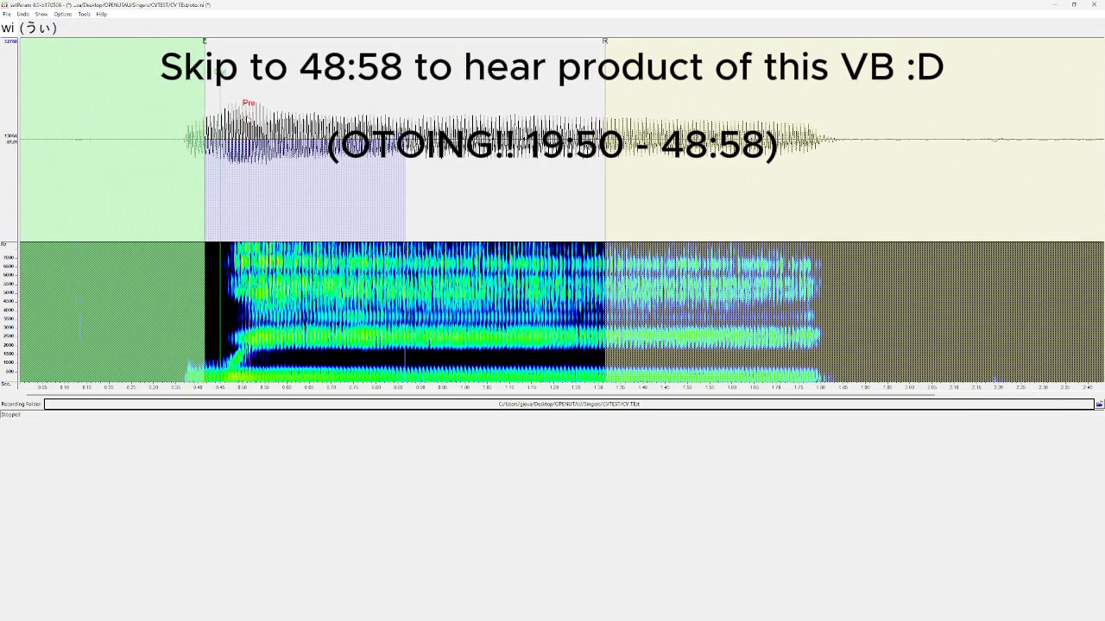
key("Up")
left_click_drag(182, 43, 197, 41)
key("Up")
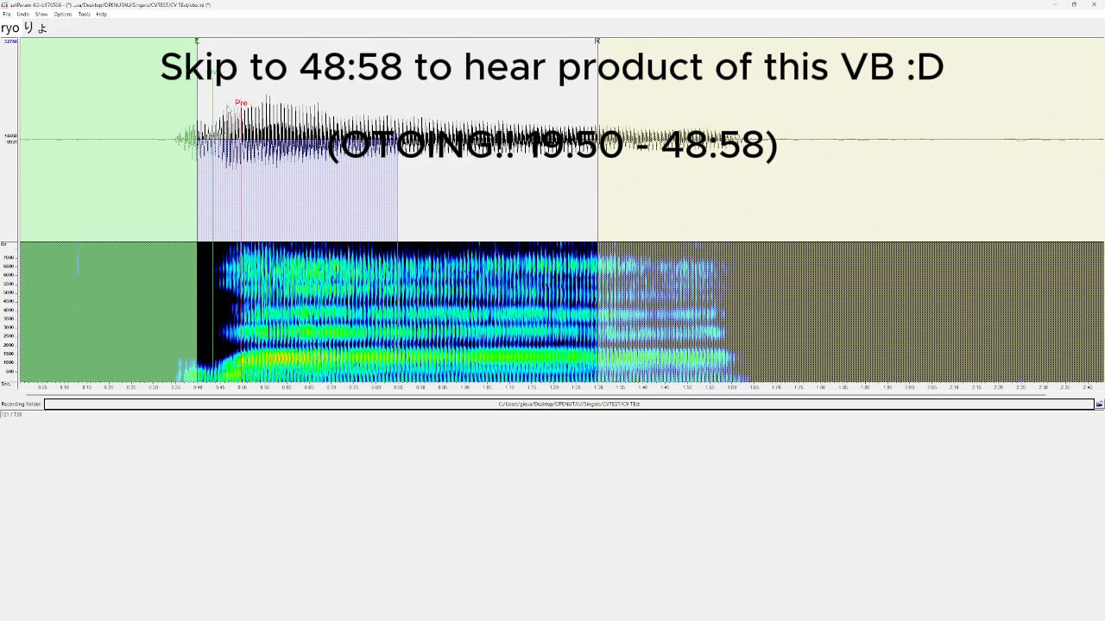
key("Down")
key("Down")
key("Down")
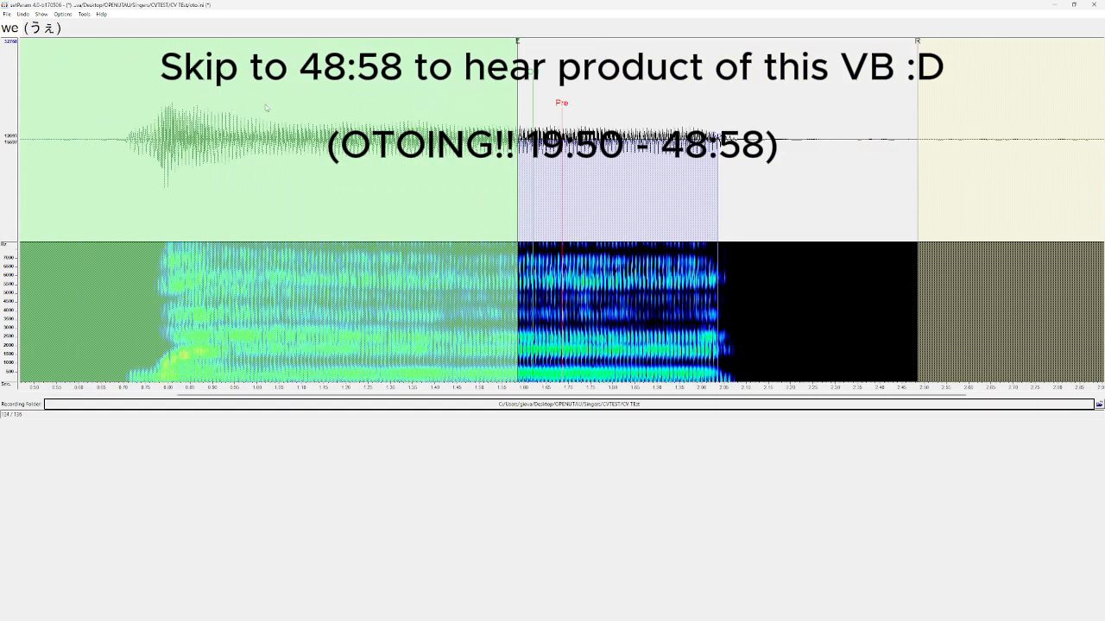
key("Up")
left_click_drag(206, 45, 194, 45)
key("Up")
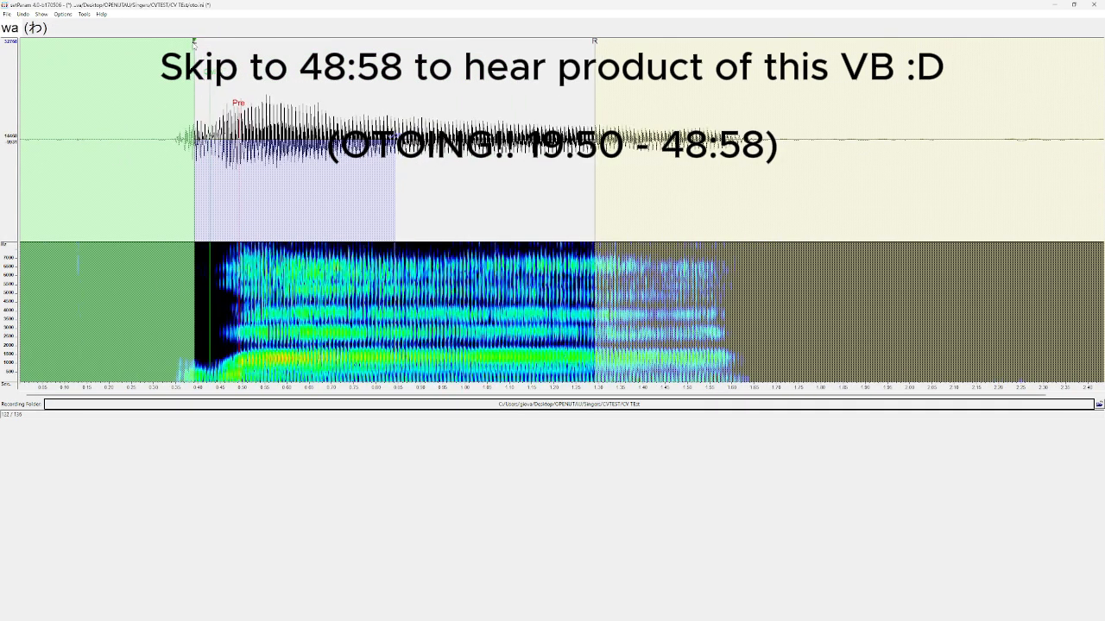
key("Down")
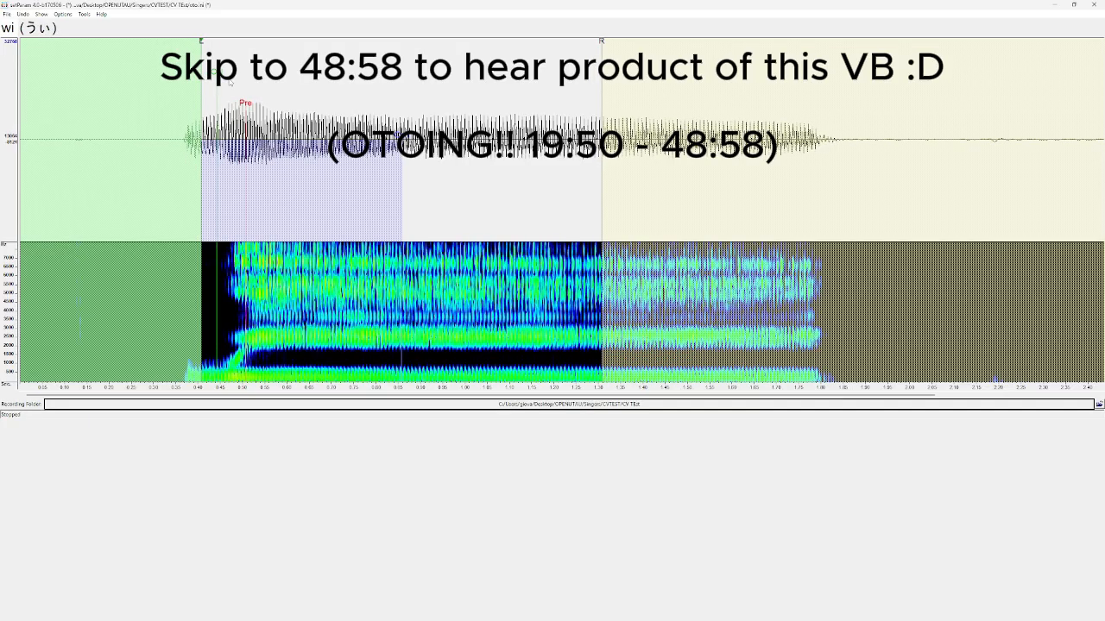
Step: Set the we sample's left boundary at about 0.71 s and the wo sample's at about 0.53 s, with preutterances at the vowel start
key("Down")
left_click_drag(515, 43, 128, 42)
left_click_drag(129, 139, 127, 139)
double_click(158, 157)
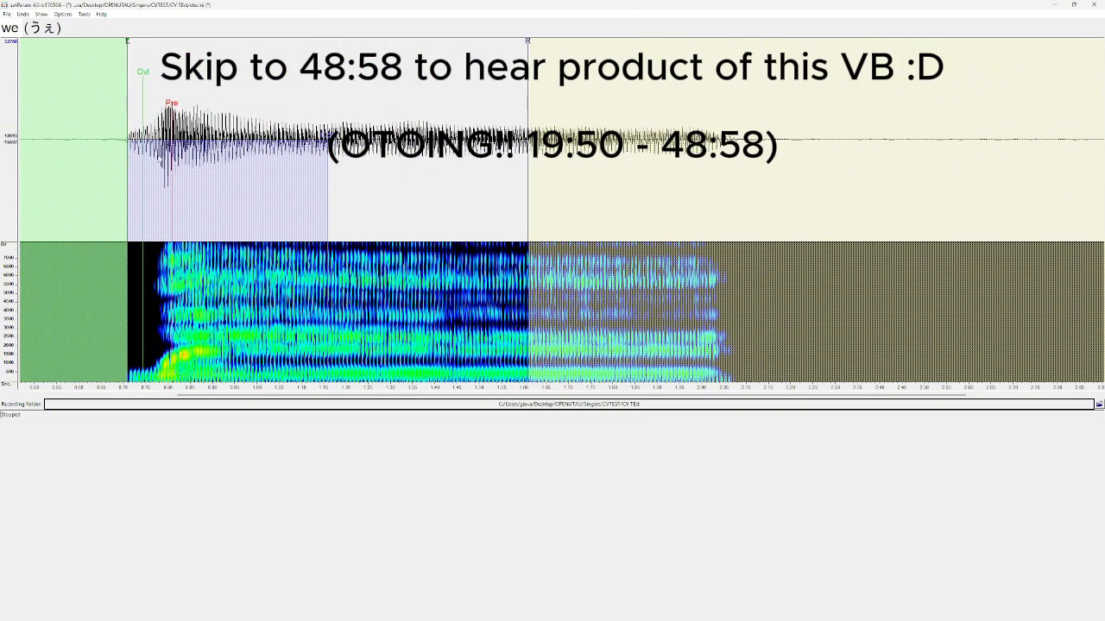
key("Down")
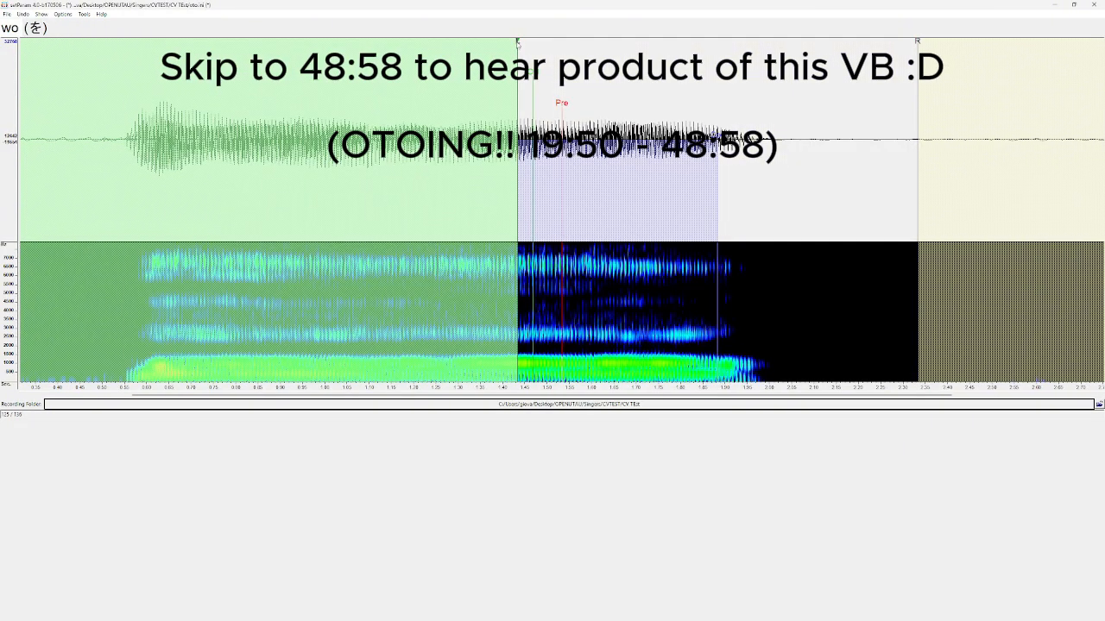
left_click_drag(518, 42, 113, 43)
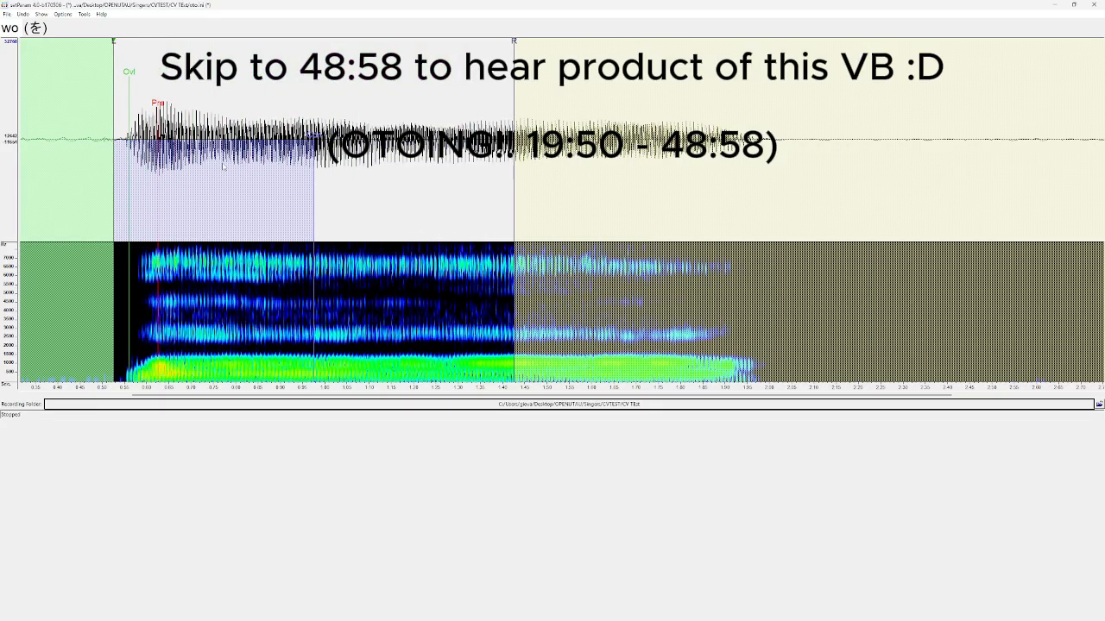
Step: Set the va sample's left boundary at about 0.46 s and the vi sample's at about 0.38 s, with preutterances at the vowel start
key("Down")
left_click_drag(518, 44, 34, 166)
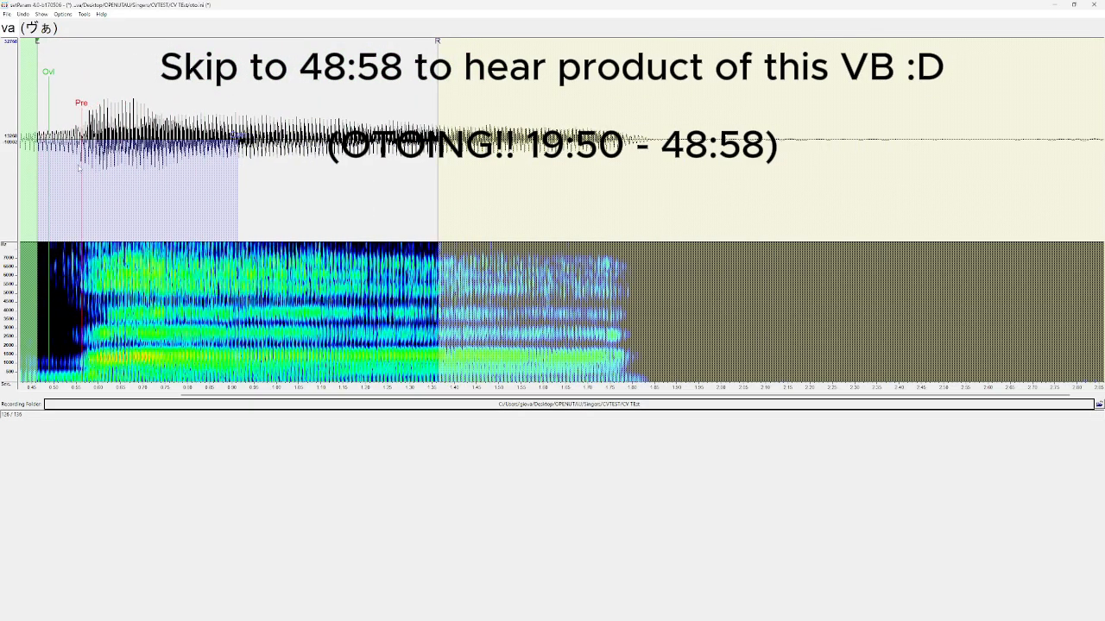
scroll(176, 165, "down", 2)
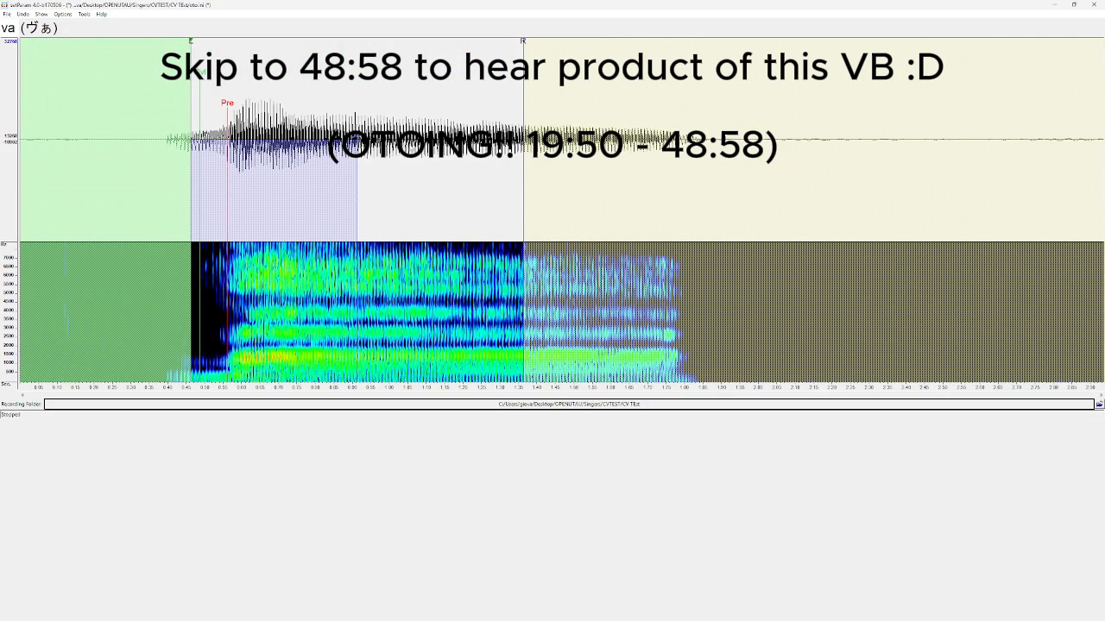
key("Down")
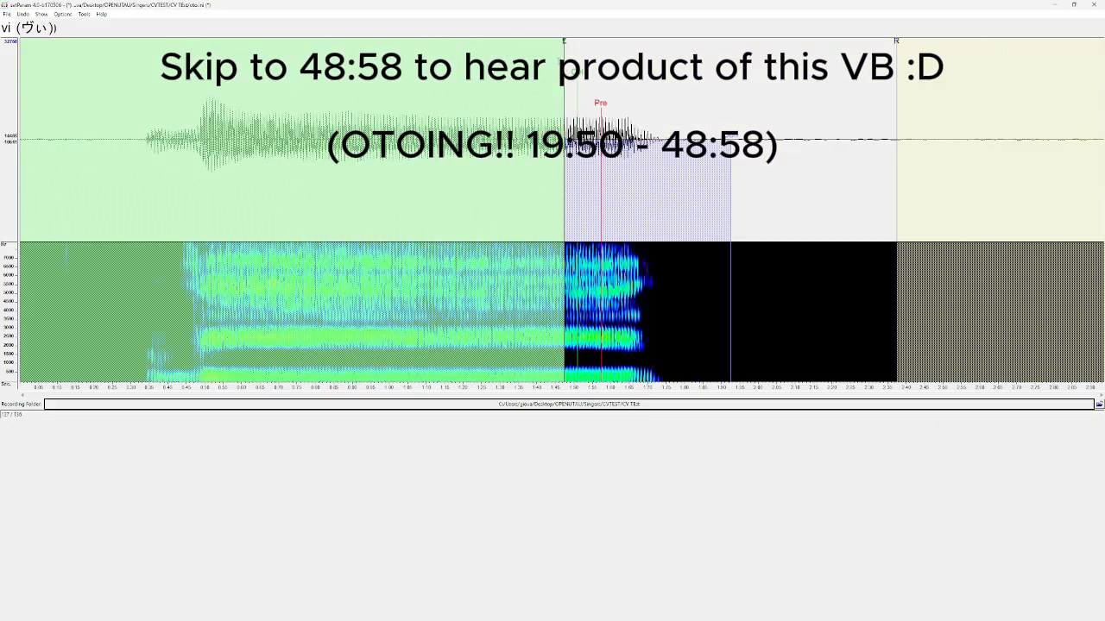
mouse_move(563, 44)
left_mouse_down()
mouse_move(278, 86)
mouse_move(161, 155)
left_mouse_up()
Step: Set the vu sample's left boundary at about 0.54 s and the ve sample's at about 0.56 s, with preutterances at the vowel start
key("Down")
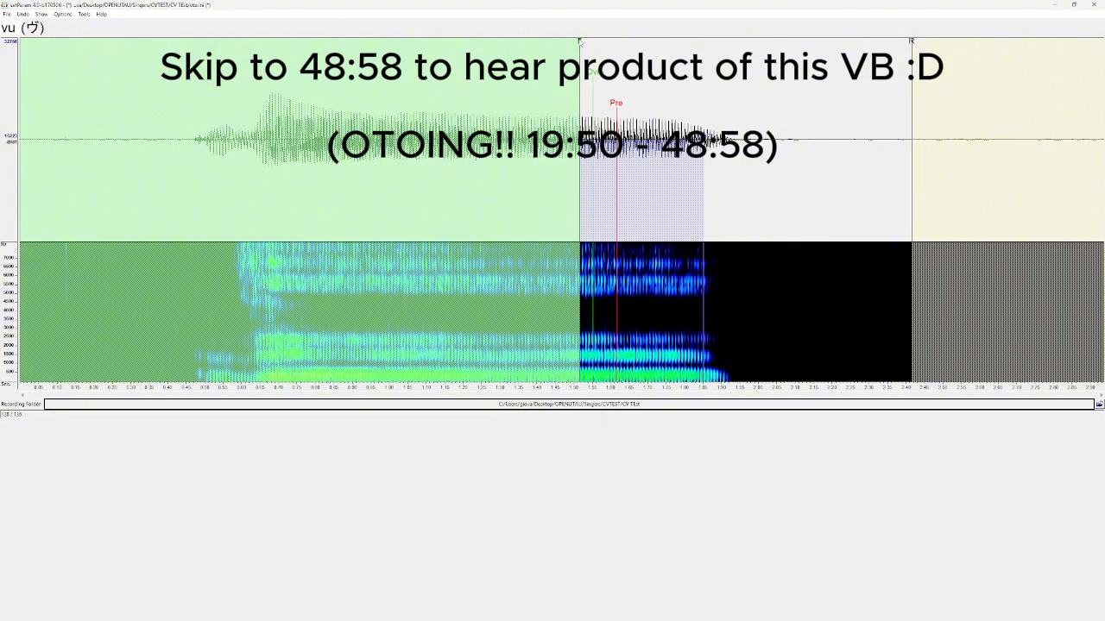
mouse_move(580, 43)
left_mouse_down()
mouse_move(208, 44)
mouse_move(220, 43)
left_mouse_up()
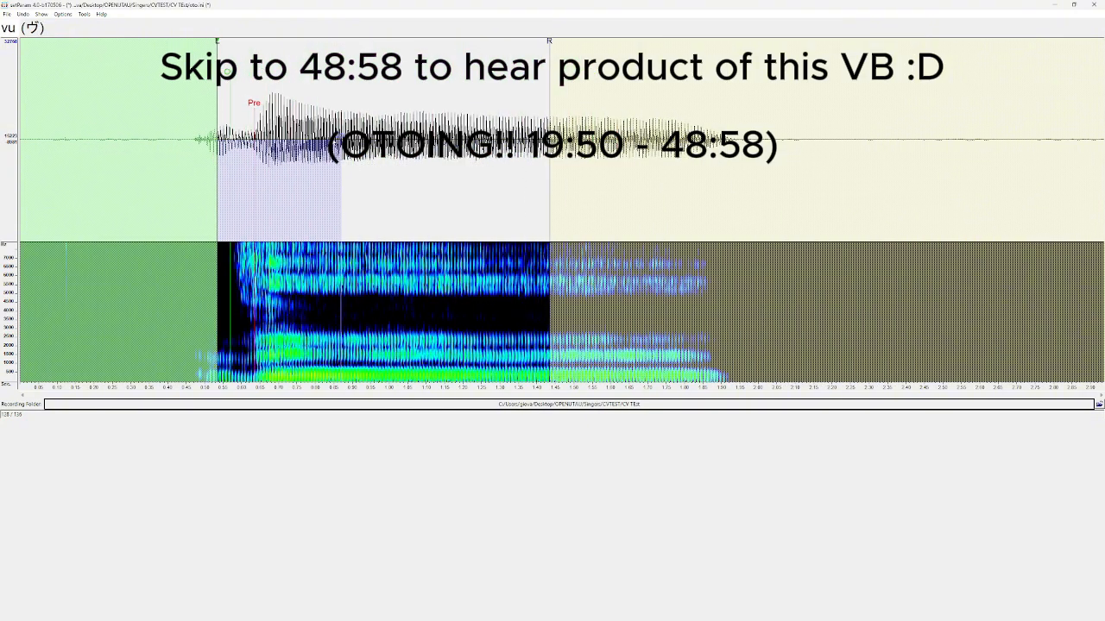
key("Down")
left_click_drag(623, 42, 226, 42)
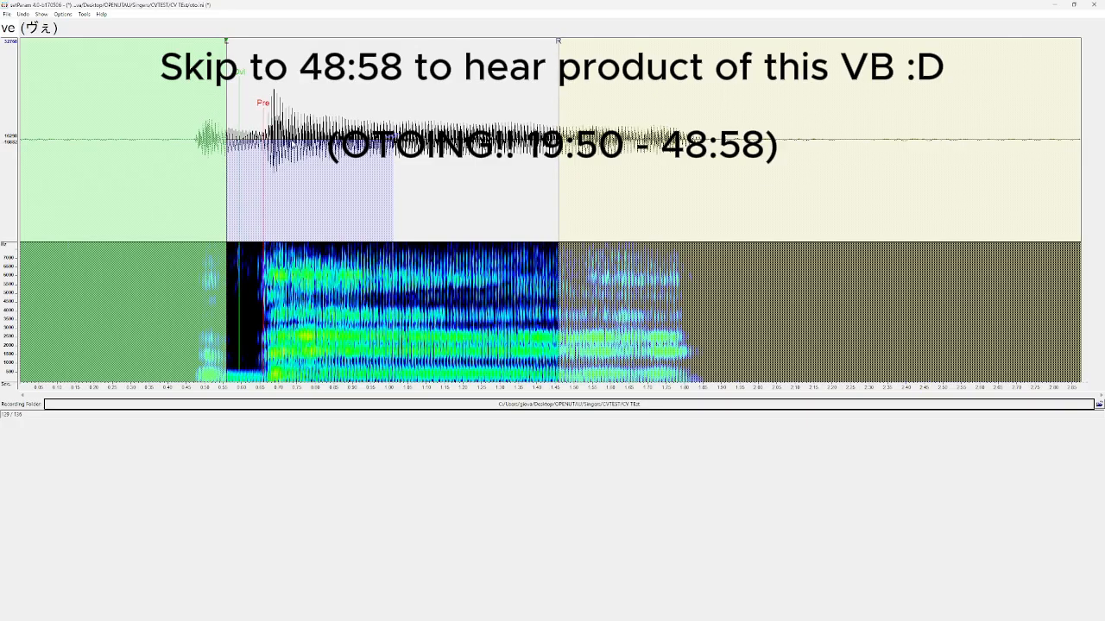
Step: Set the left boundaries of the vo sample at about 0.80 s and the a sample at about 0.87 s, placing the latter's overlap after its preutterance
key("Down")
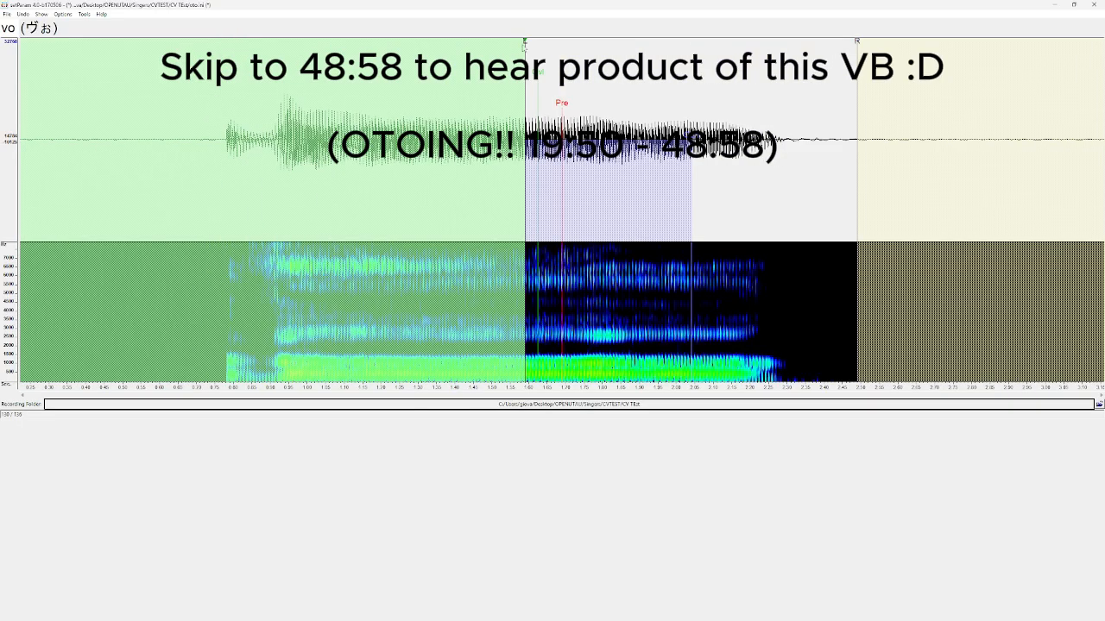
left_click_drag(525, 42, 233, 41)
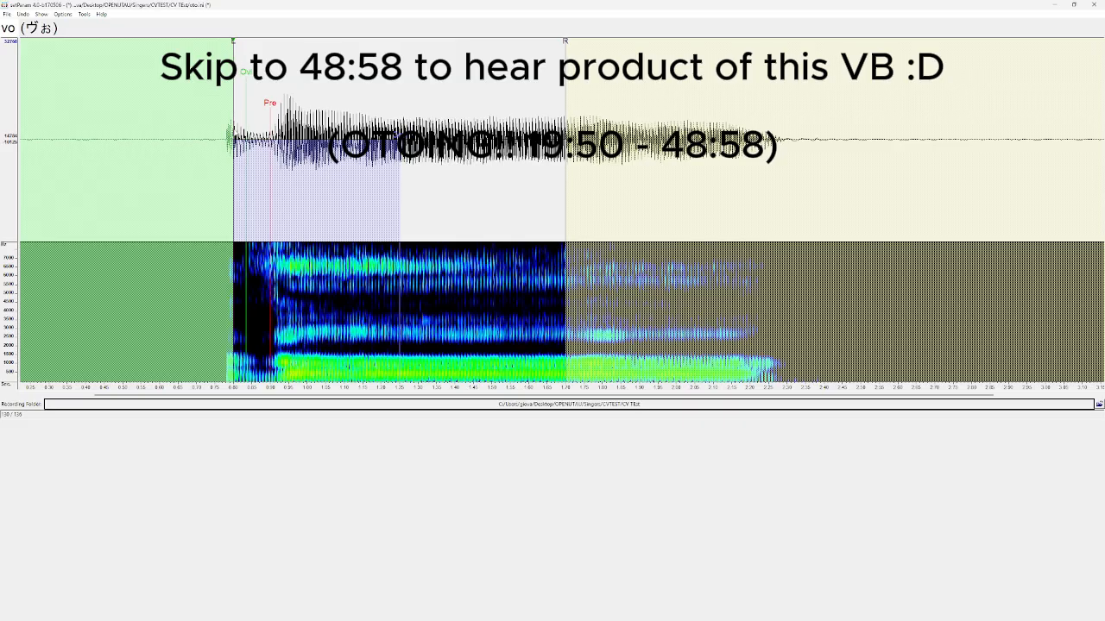
key("Down")
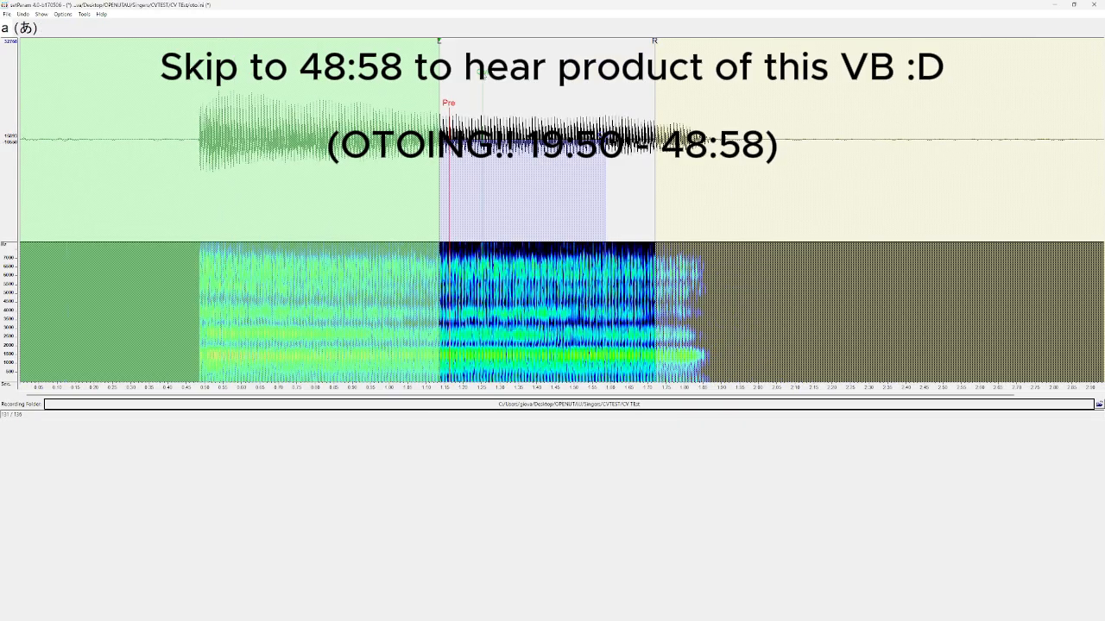
mouse_move(482, 73)
left_mouse_down()
mouse_move(450, 86)
mouse_move(458, 104)
mouse_move(492, 105)
left_mouse_up()
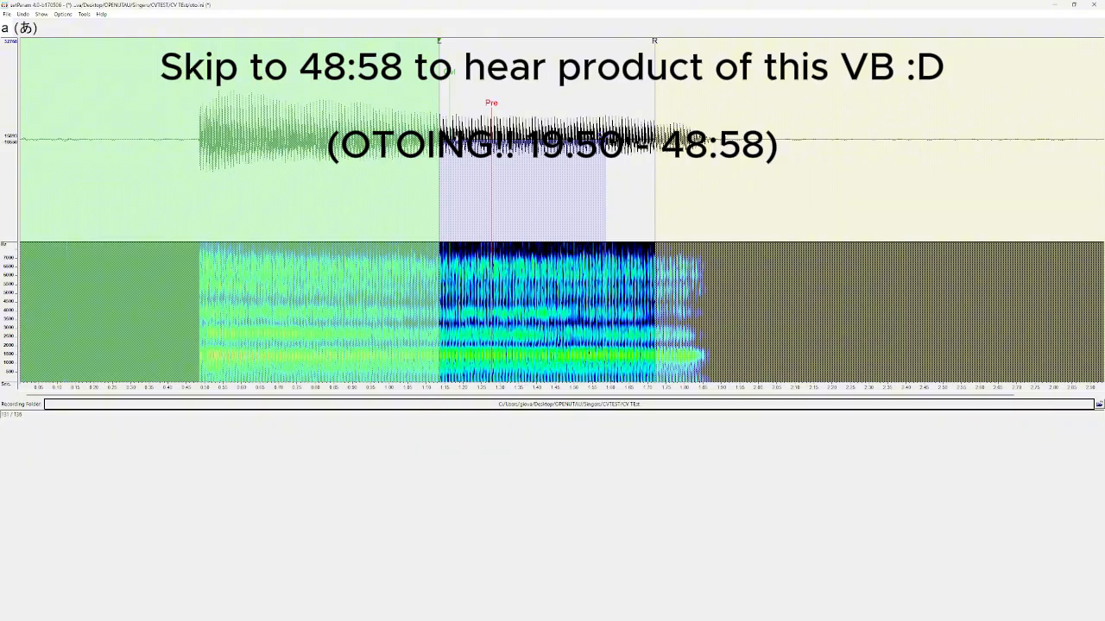
left_click_drag(494, 106, 448, 104)
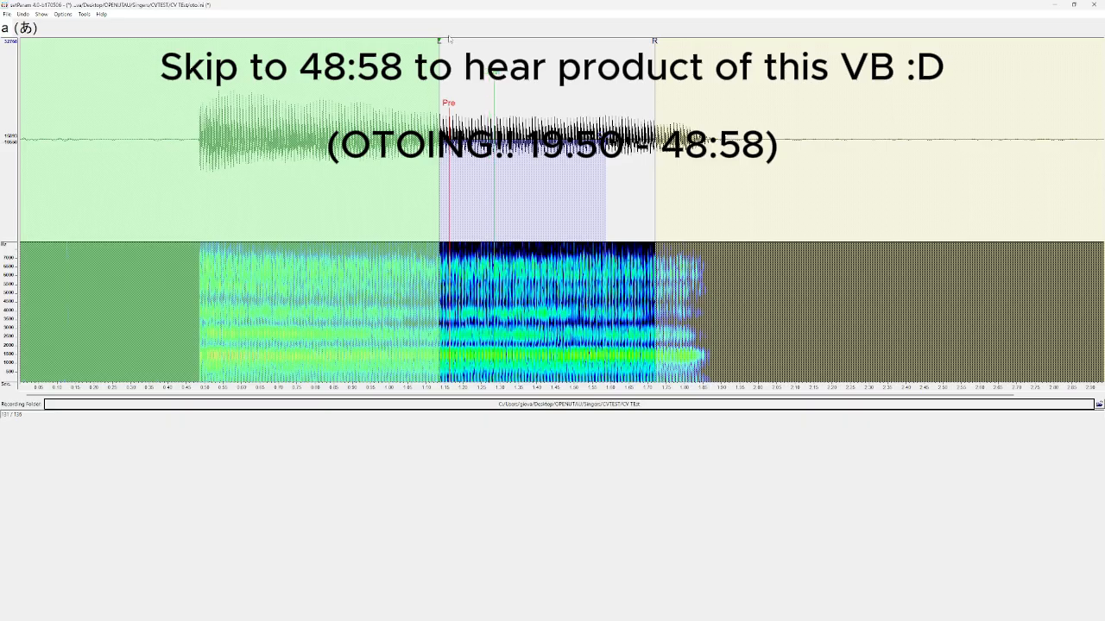
left_click_drag(440, 41, 341, 42)
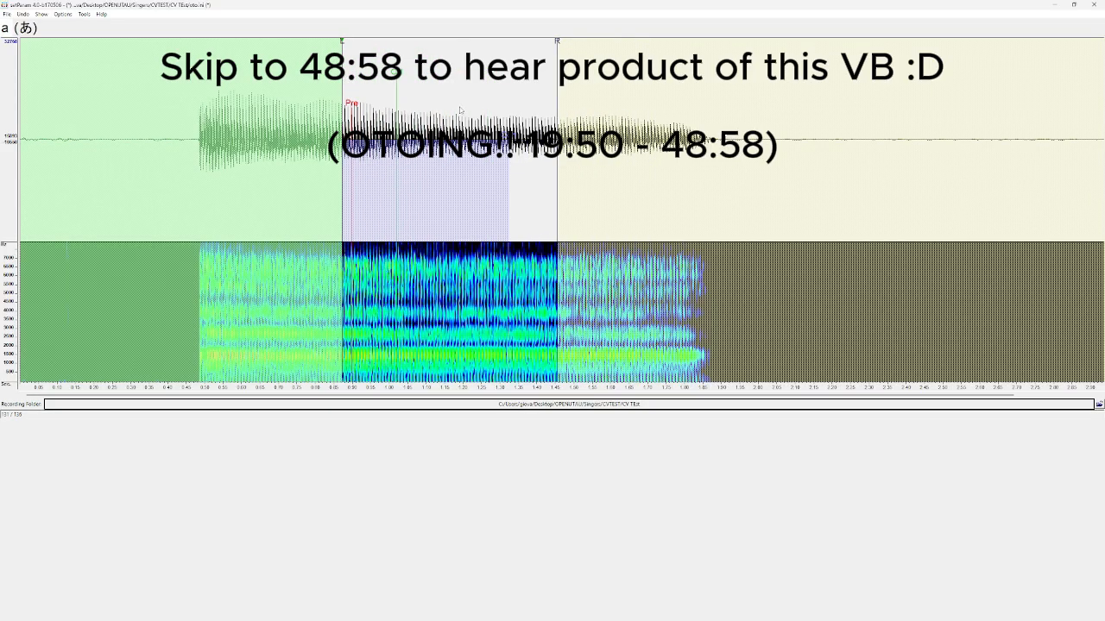
Step: Move the left boundaries of the i and u samples back into their sustained vowels, at about 0.8 s and 0.7 s
key("Down")
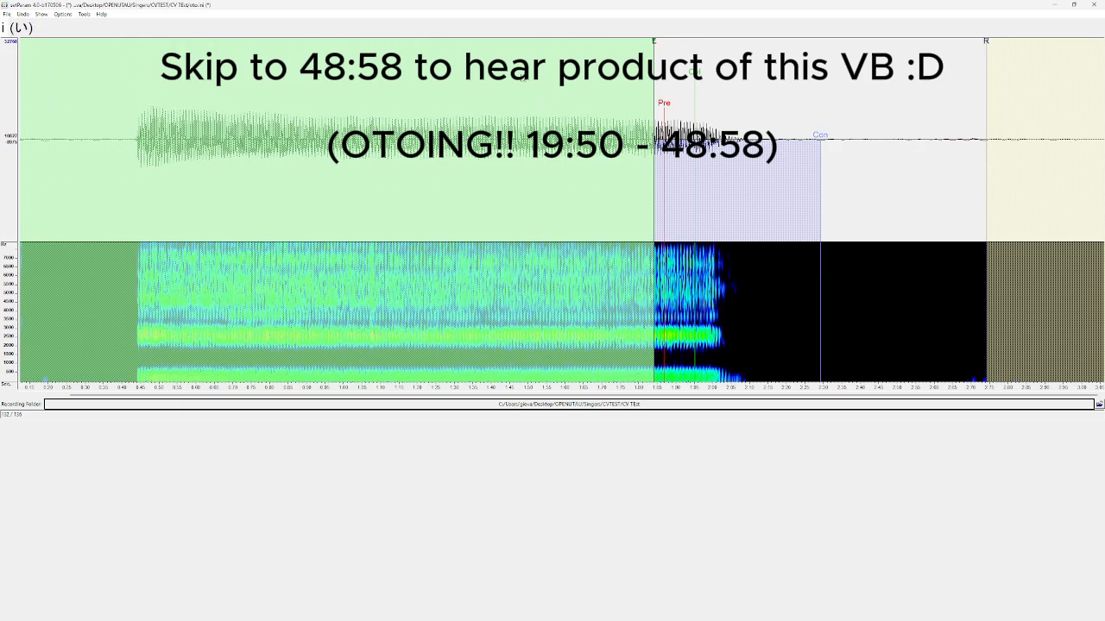
left_click_drag(664, 102, 287, 103)
key("Down")
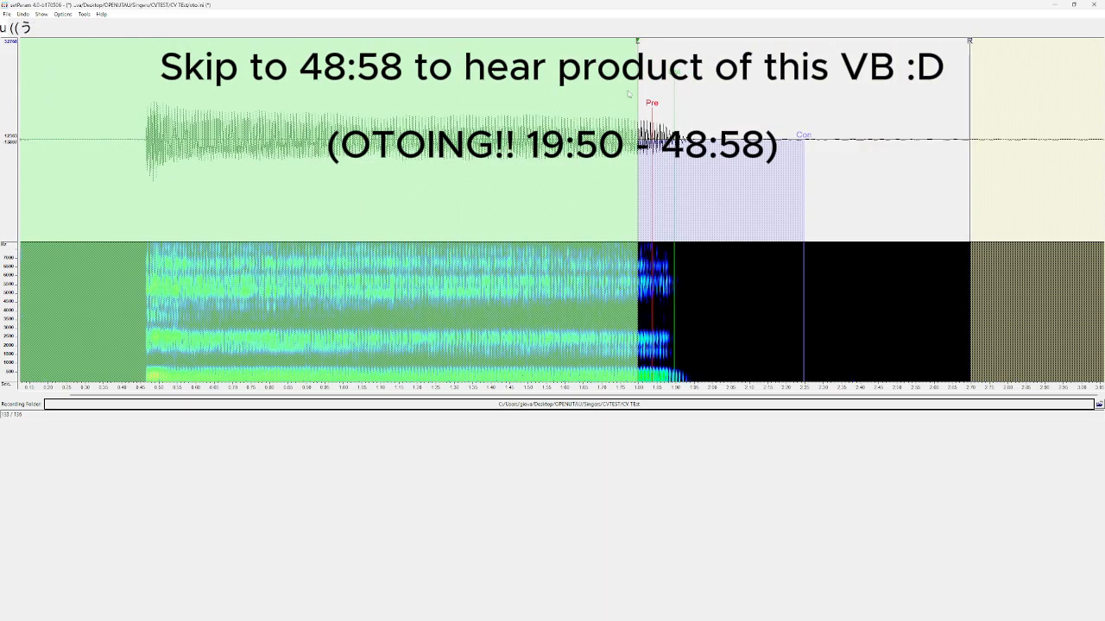
left_click_drag(637, 41, 237, 42)
Step: Set the e sample's left boundary at about 0.7 s and the o sample's at about 0.79 s, inside the sustained vowels
key("Down")
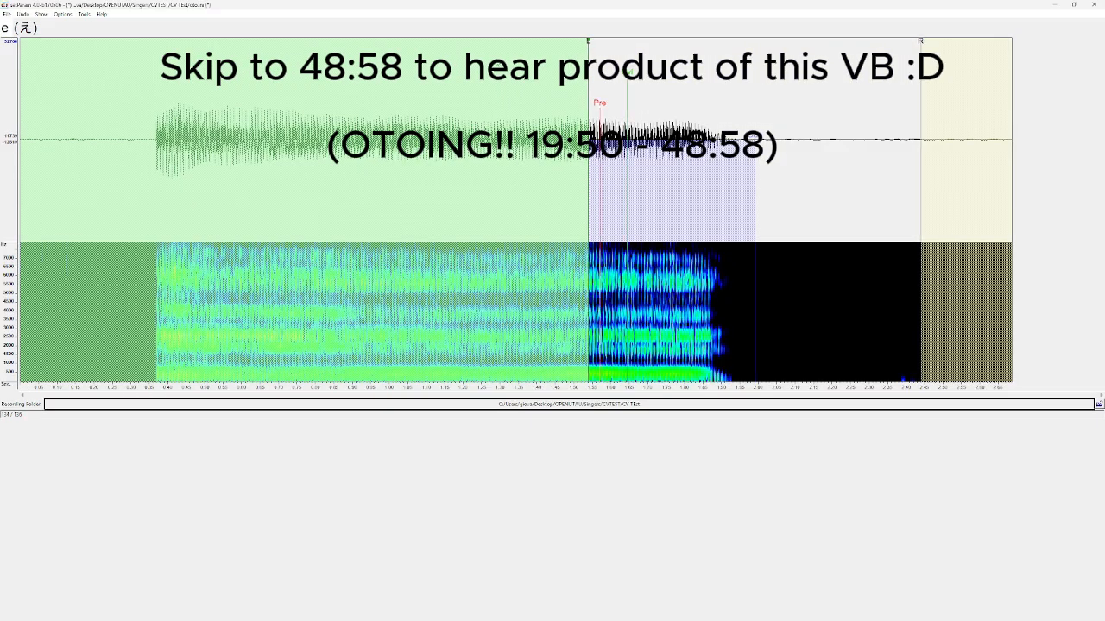
left_click_drag(586, 49, 278, 49)
key("Down")
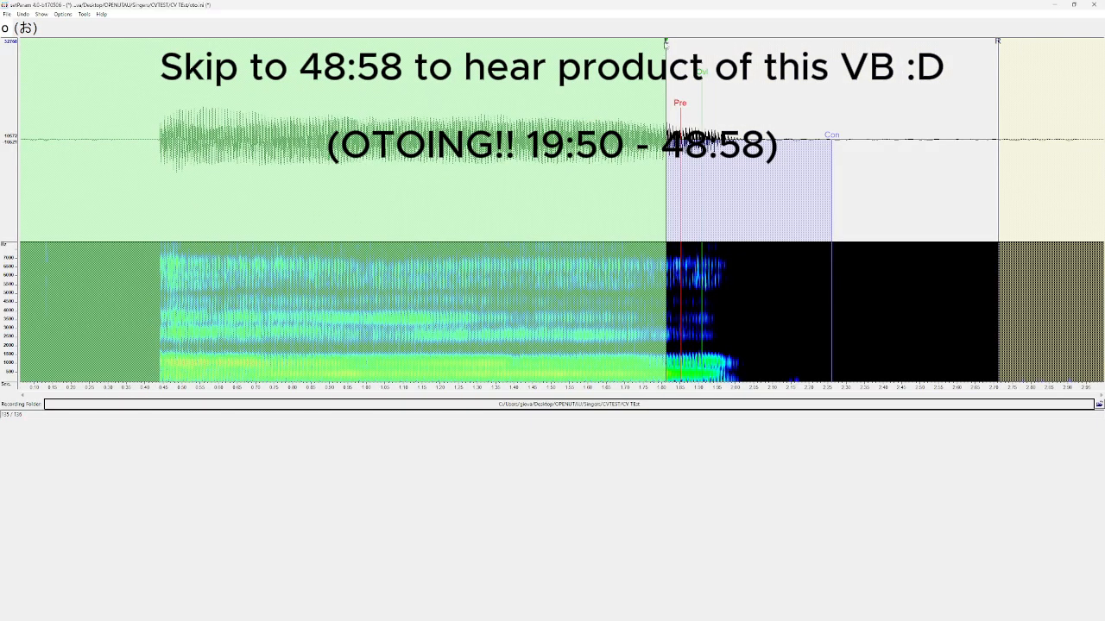
left_click_drag(666, 45, 291, 45)
Step: Set the n sample's left boundary at about 0.71 s within the sustained sound, and recheck the neighbouring o sample
key("Down")
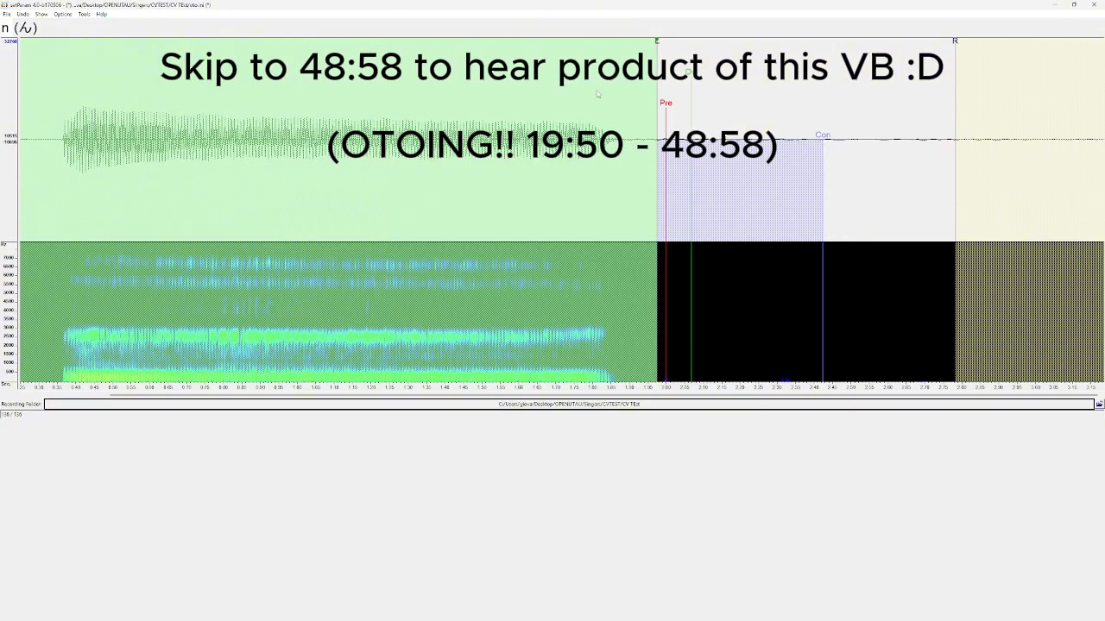
key("F1")
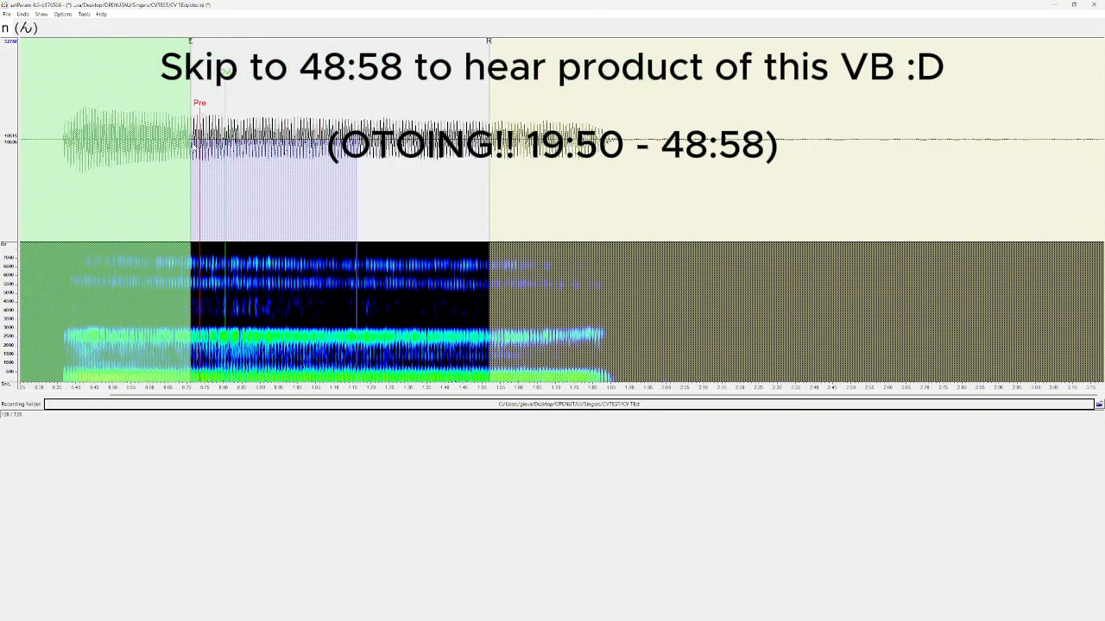
key("Up")
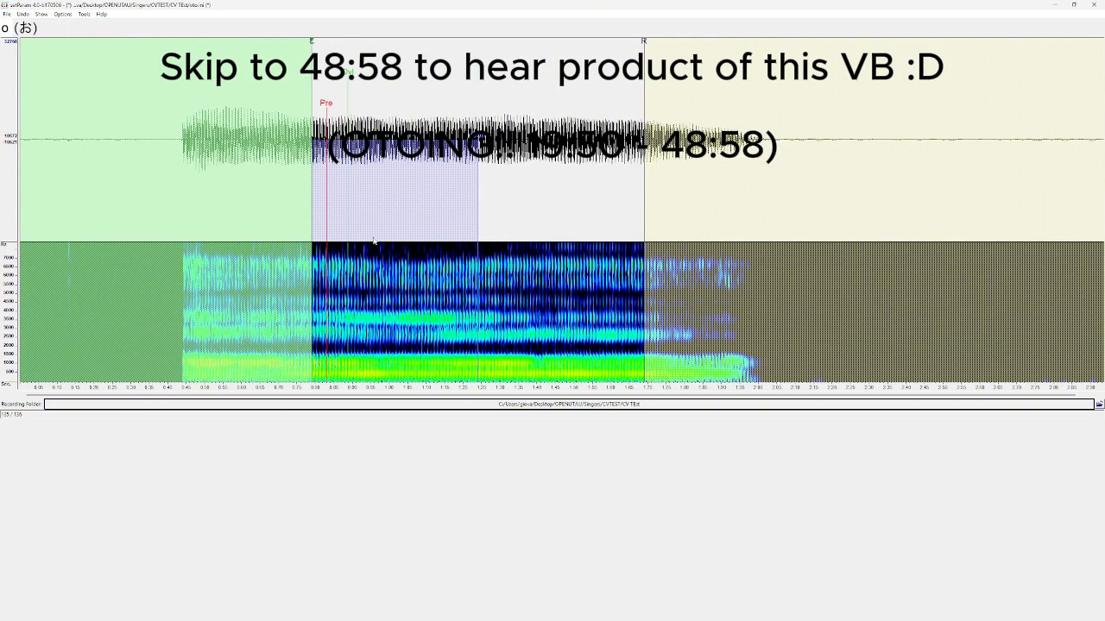
key("Down")
Step: Review the voice configuration parameter list from the last entries back to the first, and save oto.ini
key("super")
mouse_move(676, 611)
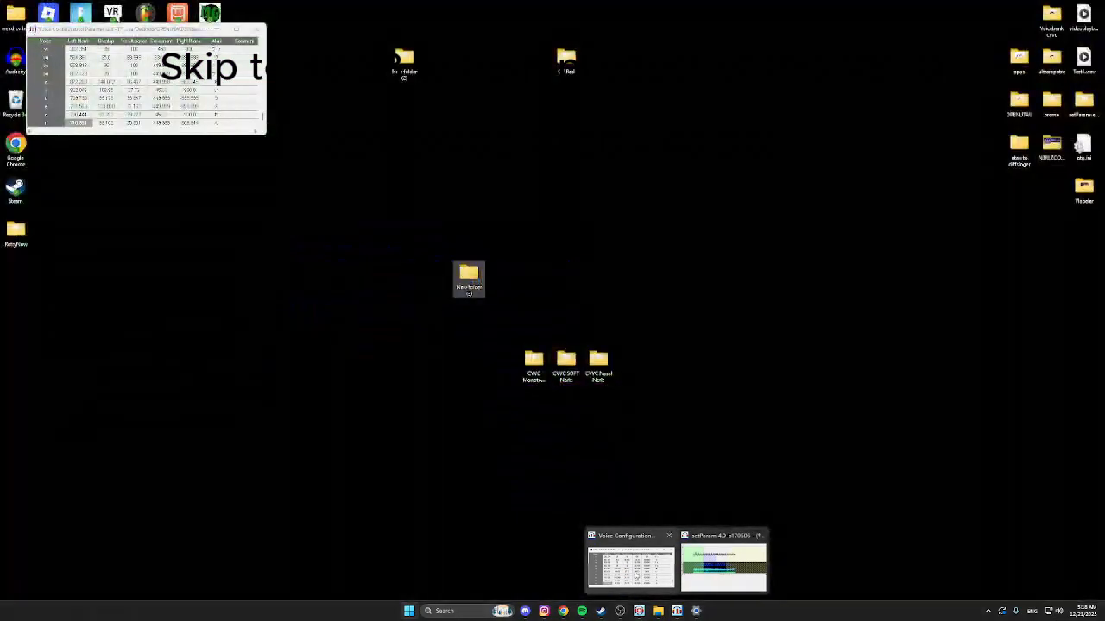
left_click(630, 565)
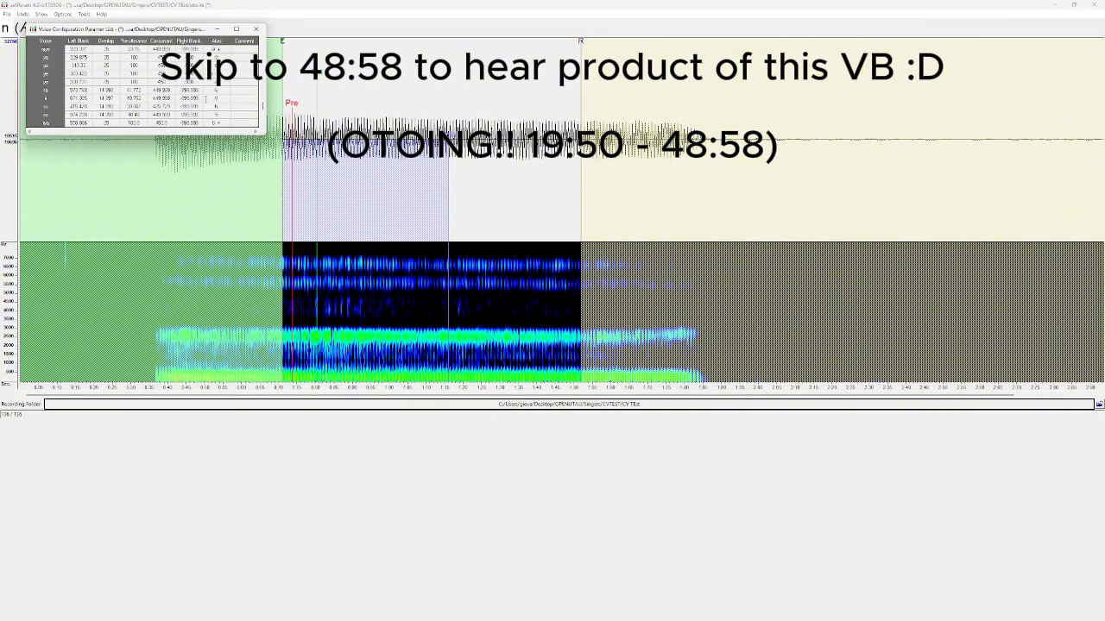
scroll(205, 98, "up", 10)
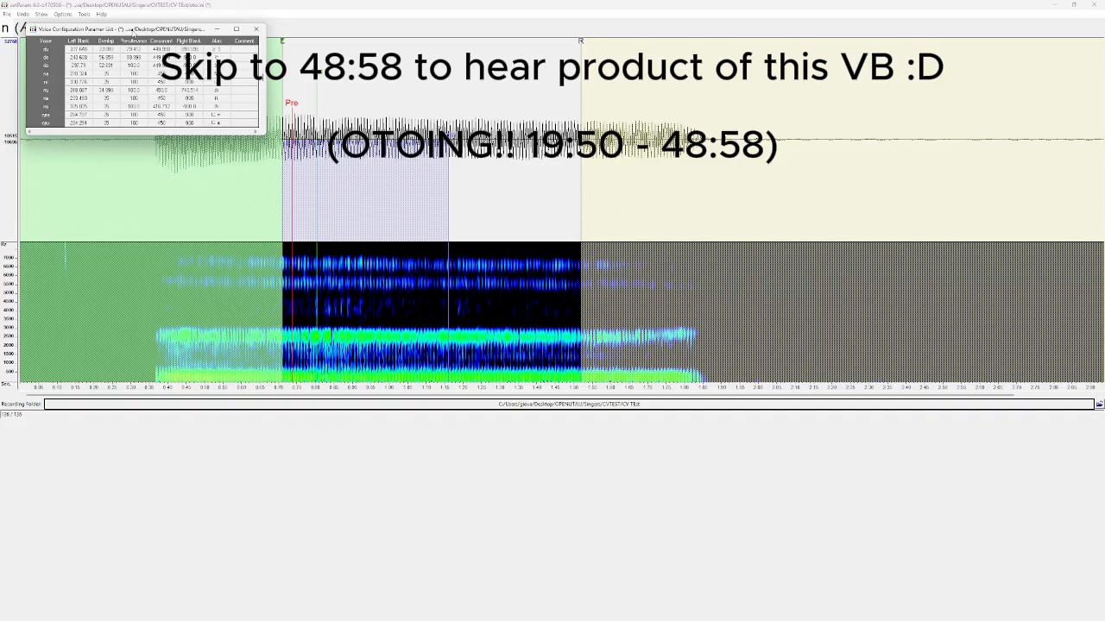
scroll(172, 82, "up", 10)
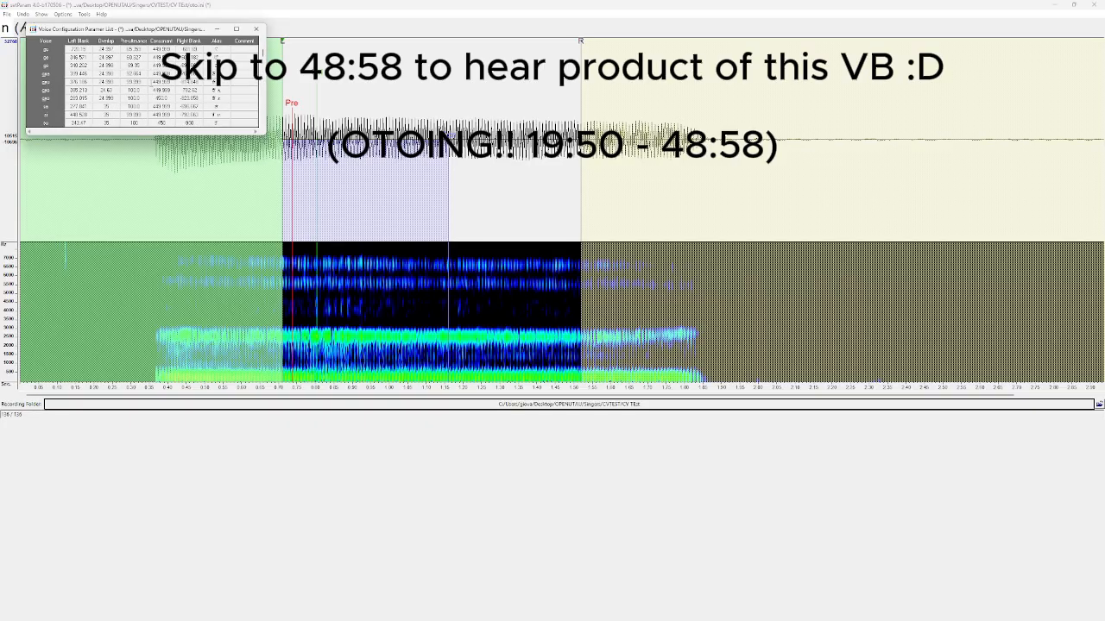
scroll(188, 69, "up", 10)
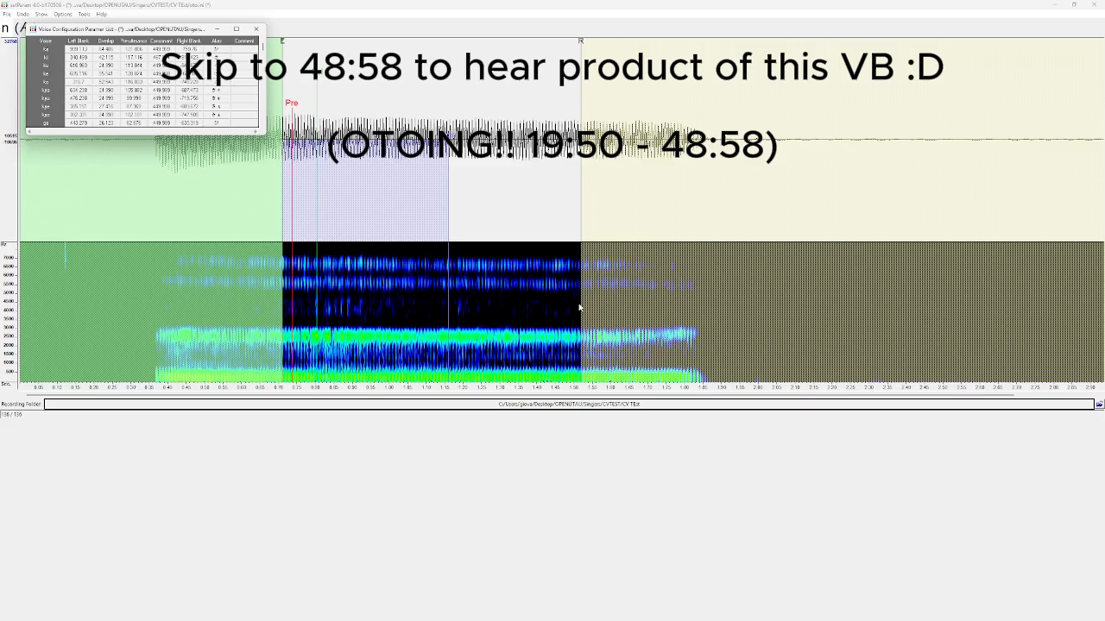
key("ctrl+s")
left_click(546, 337)
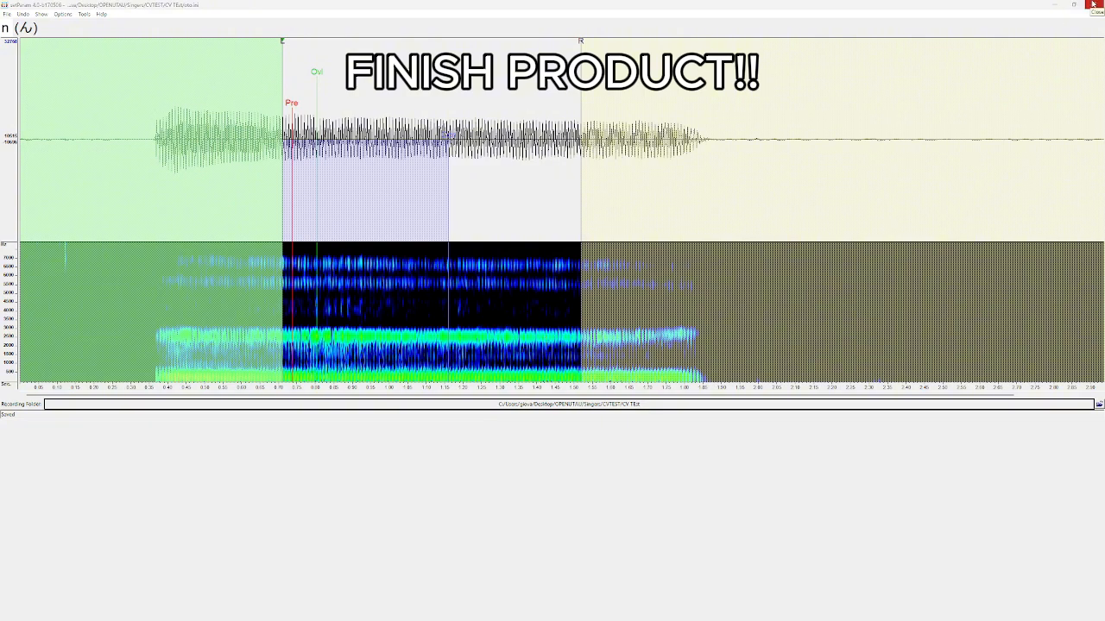
Step: Search the computer for openutau and launch OpenUtau.exe
key("super")
type("opne")
key("BackSpace")
key("BackSpace")
key("BackSpace")
key("BackSpace")
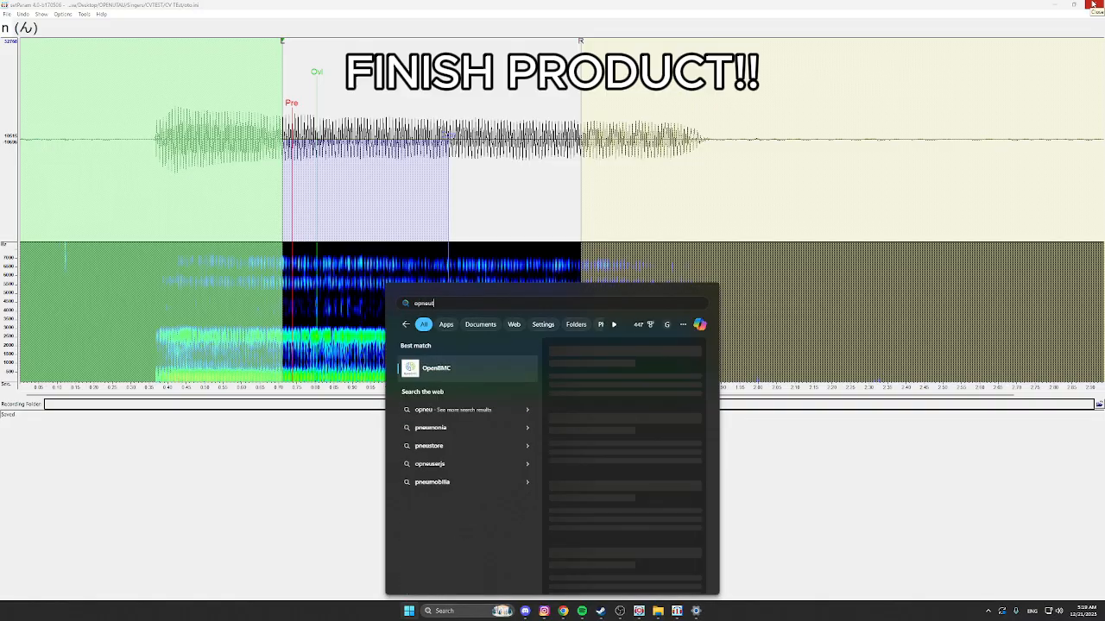
type("openutau")
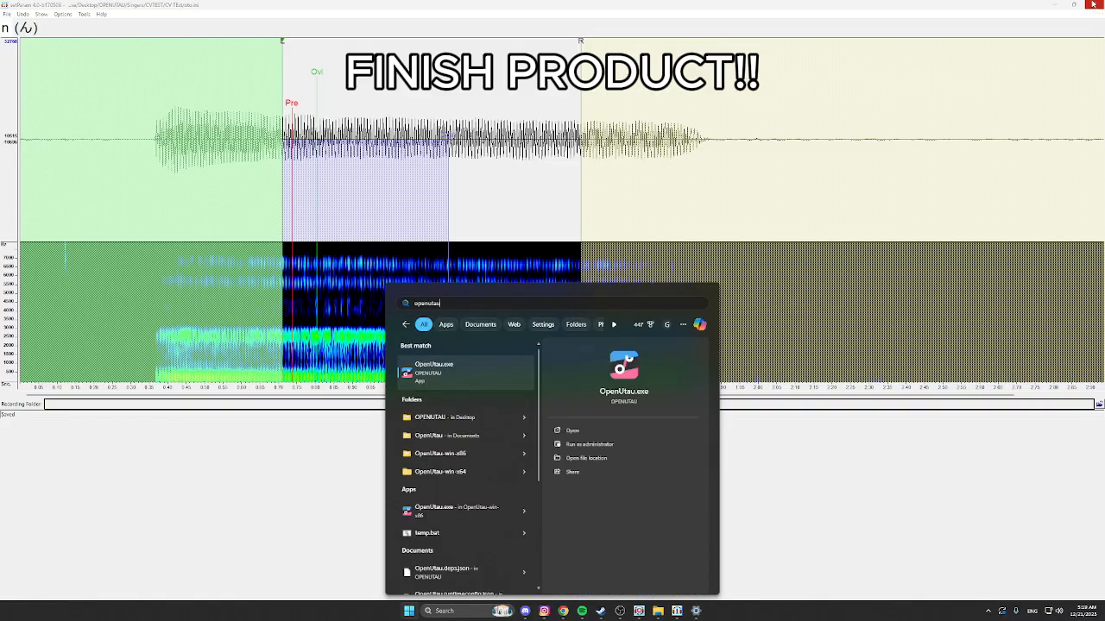
key("Return")
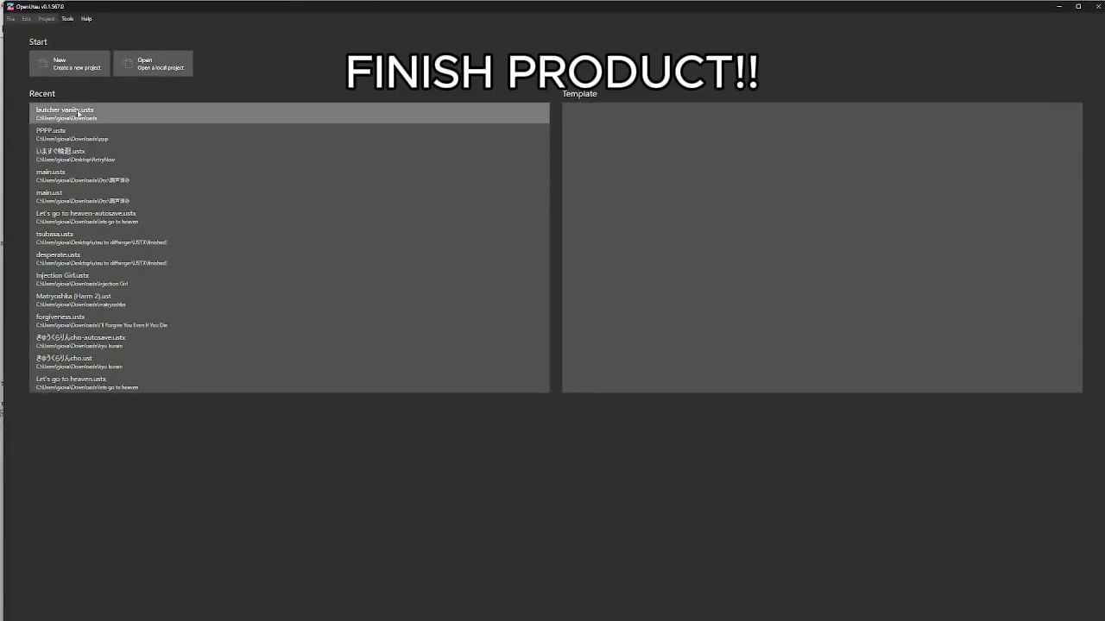
Step: Open the project main.ust from the 調声済み folder inside Downloads\Dec
left_click(138, 64)
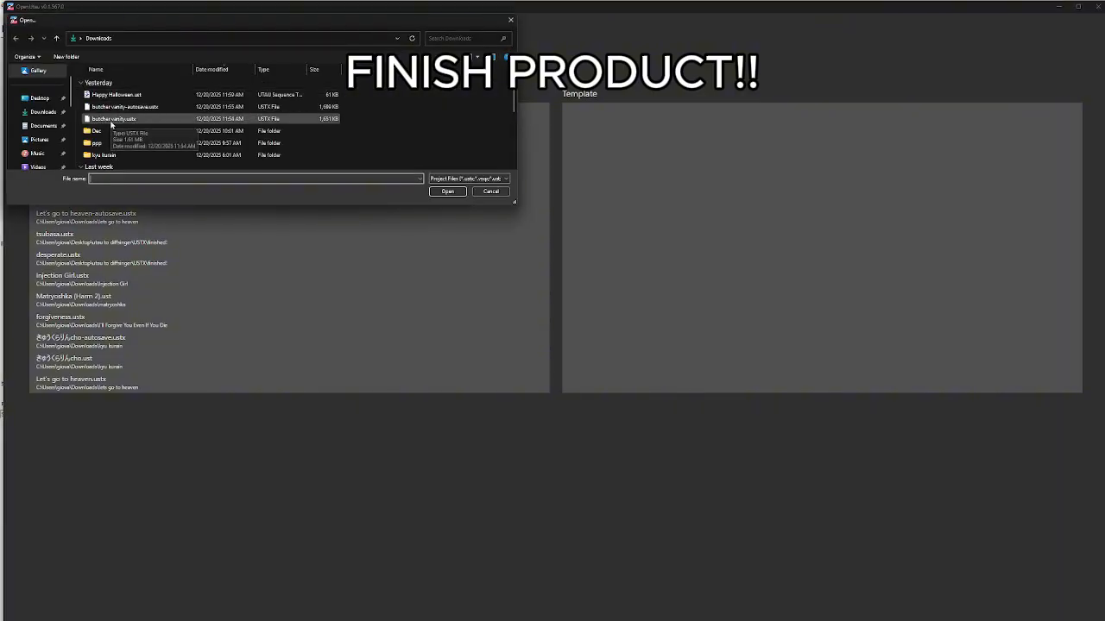
double_click(115, 134)
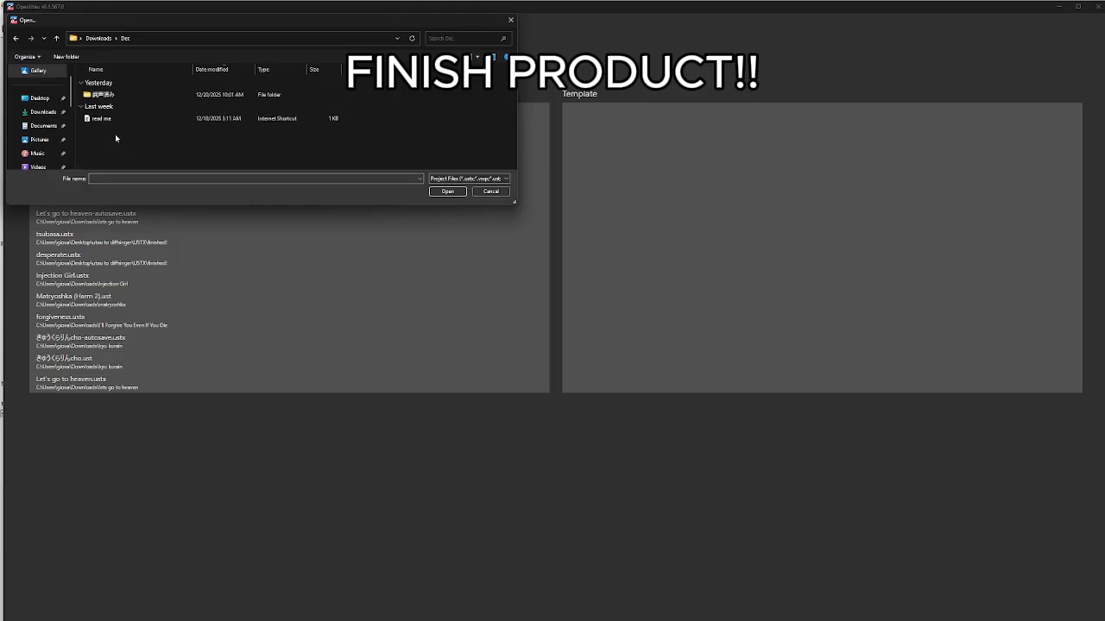
double_click(108, 95)
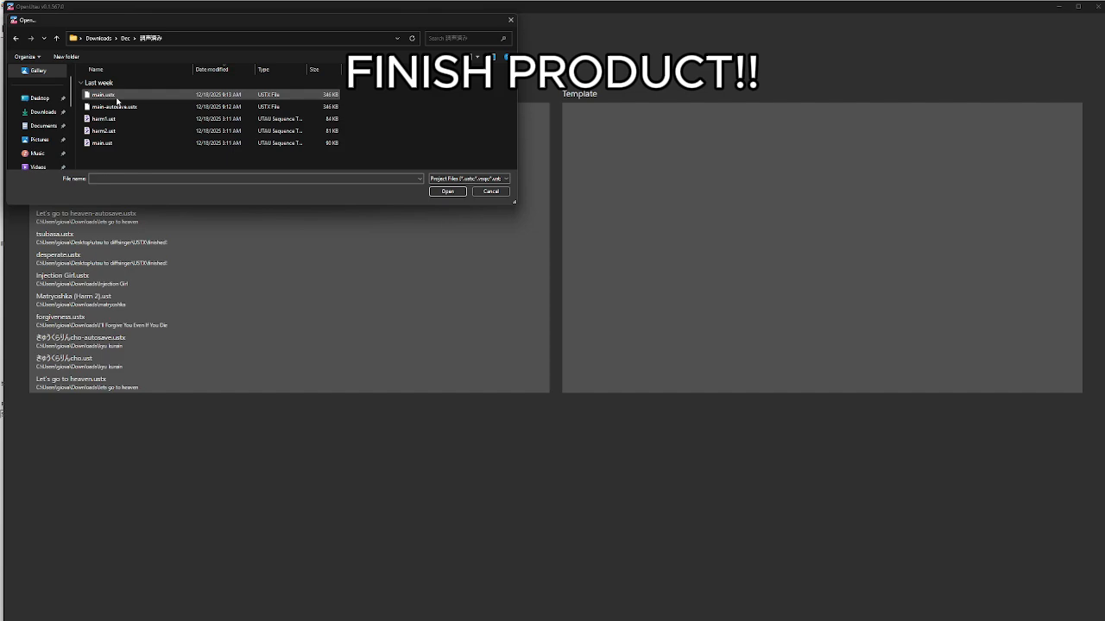
double_click(102, 142)
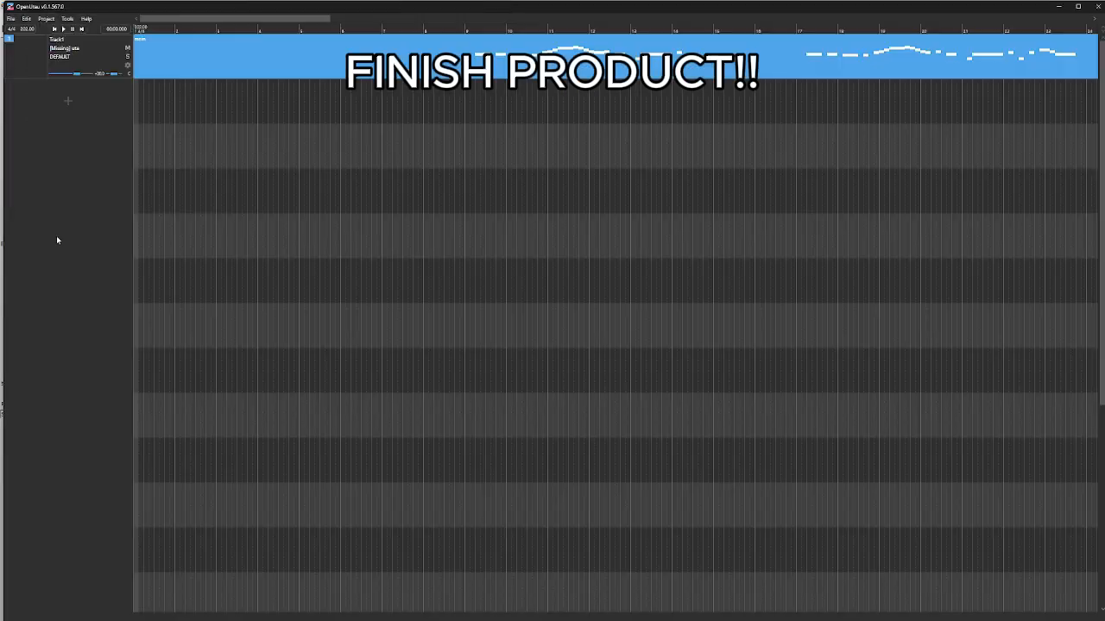
Step: Assign the classic singer CV TESTING OTO to Track1 with the Simple Voicevox Japanese Phonemizer
left_click(64, 48)
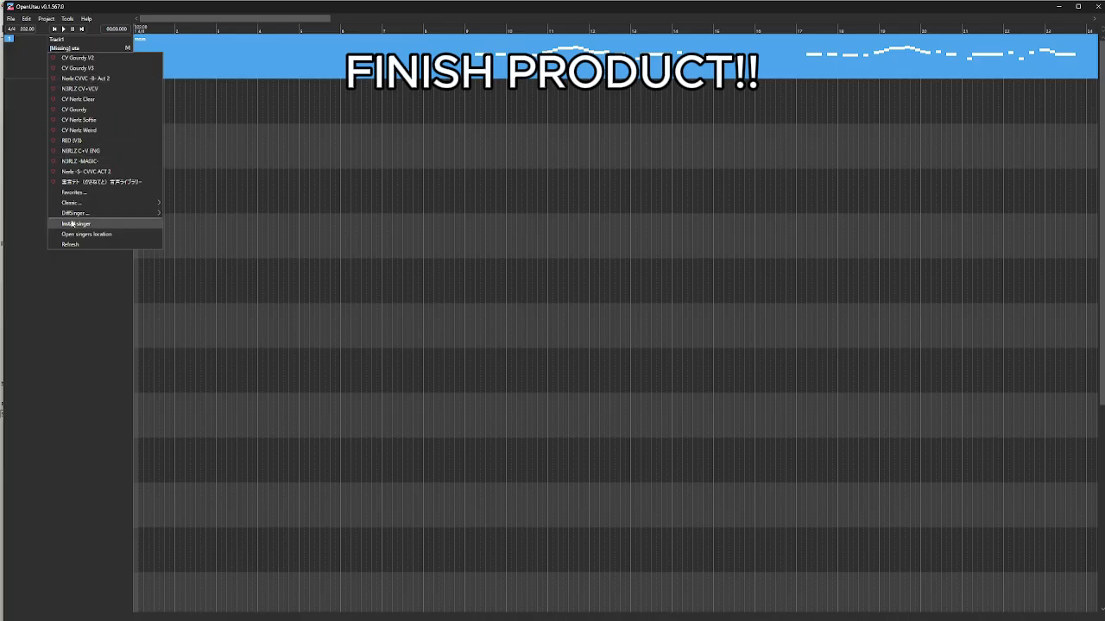
mouse_move(78, 203)
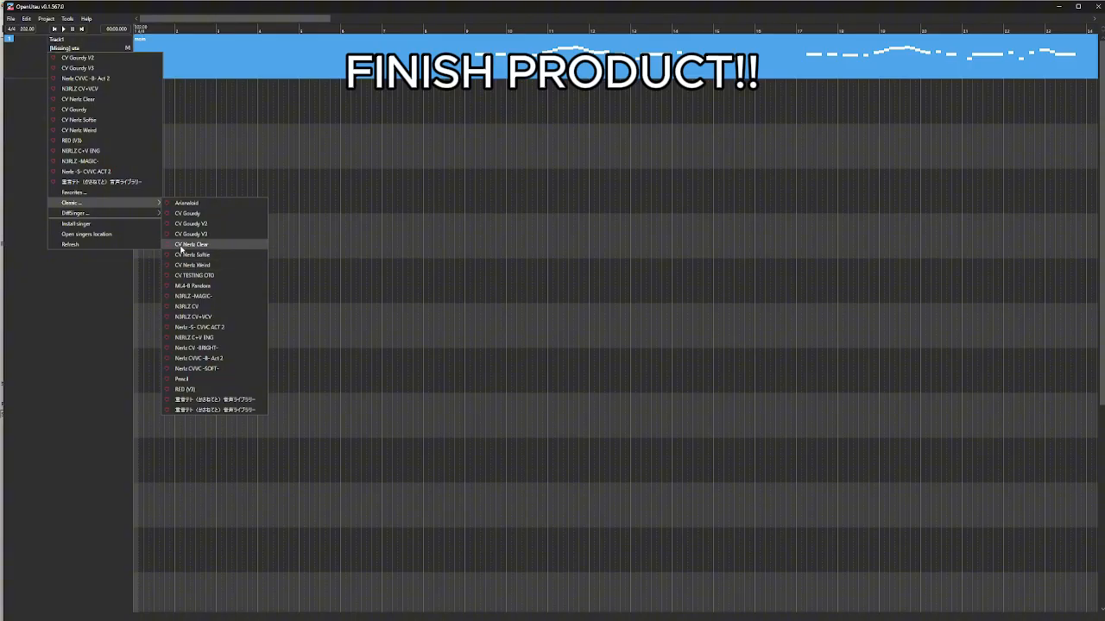
left_click(194, 276)
left_click(54, 56)
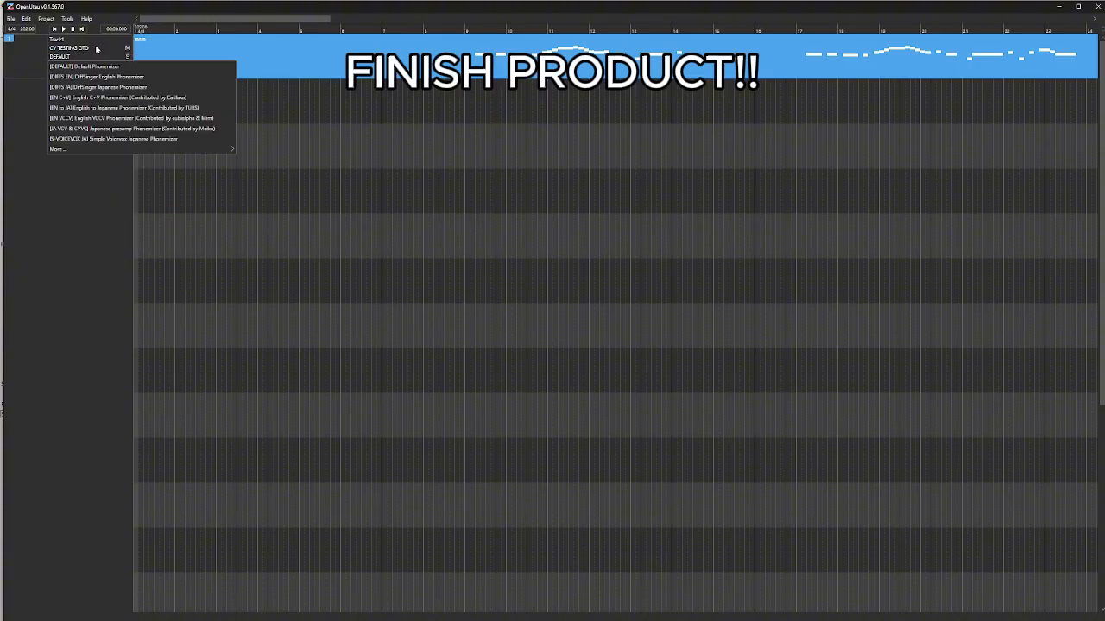
left_click(100, 144)
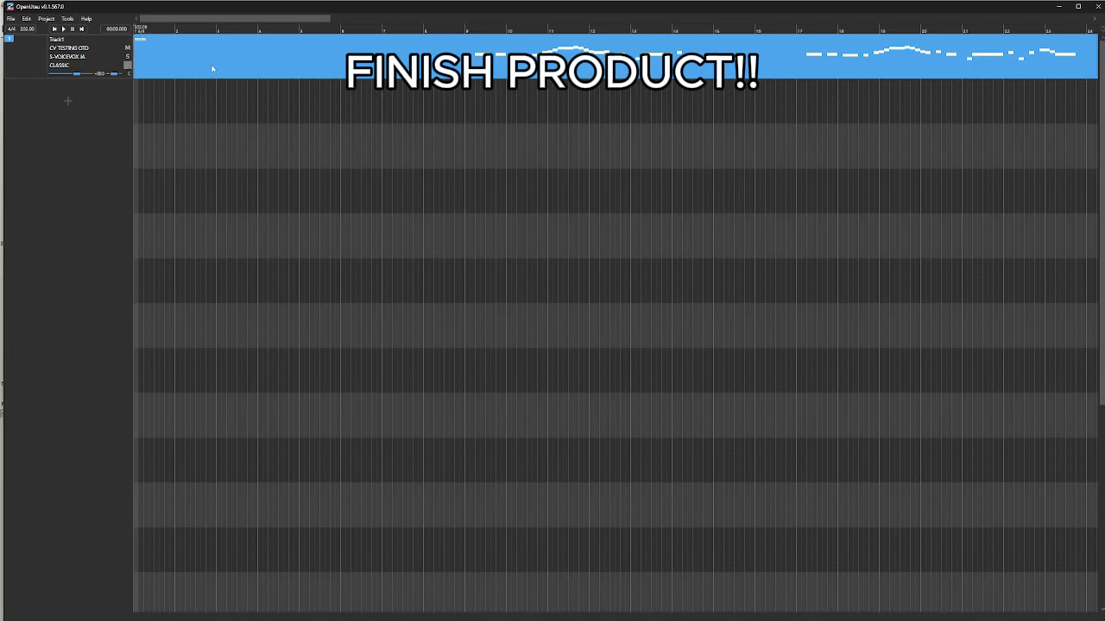
Step: Set both the resampler and the wavtool of Track1 to moresampler.exe in the track settings
left_click(552, 295)
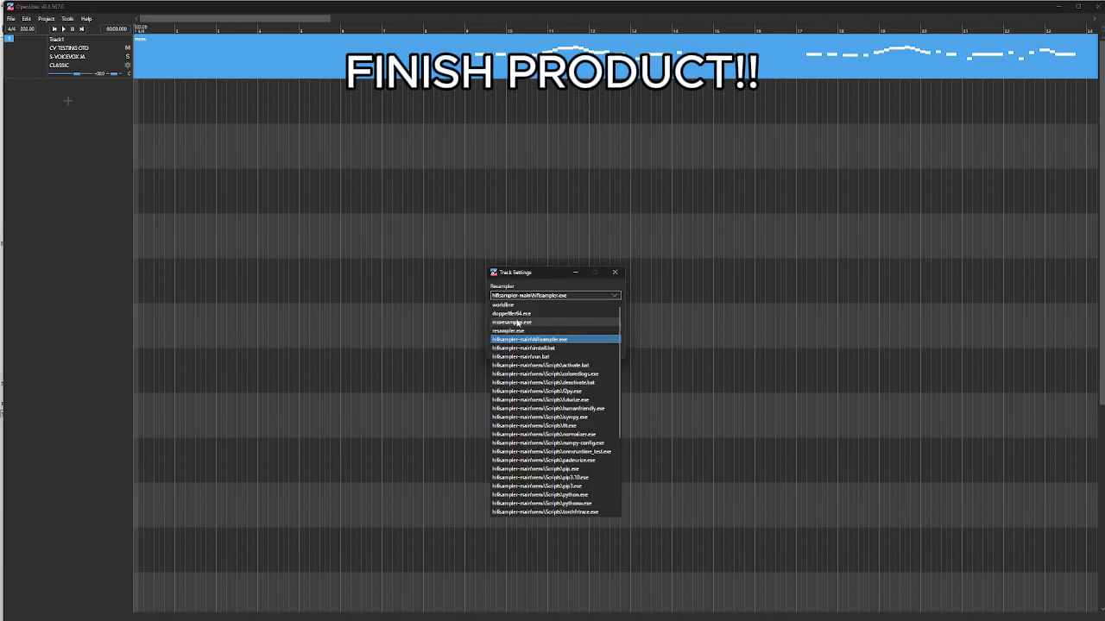
left_click(517, 323)
left_click(528, 326)
left_click(528, 349)
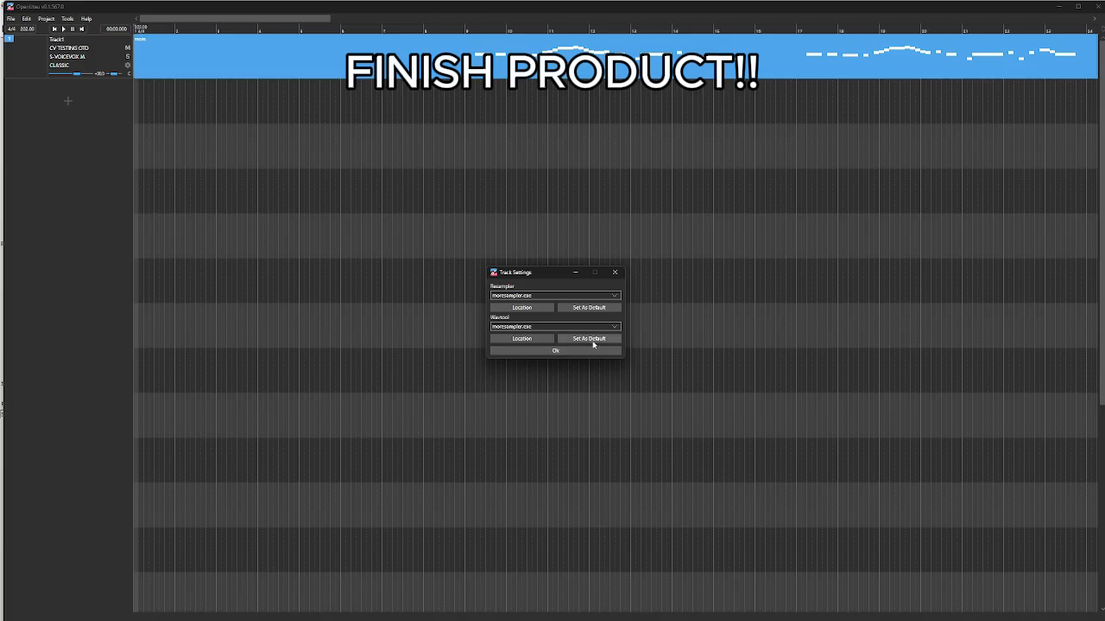
left_click(535, 351)
Step: Place the playhead at about bar 6 and open Track1's main part in the piano roll
left_click(401, 34)
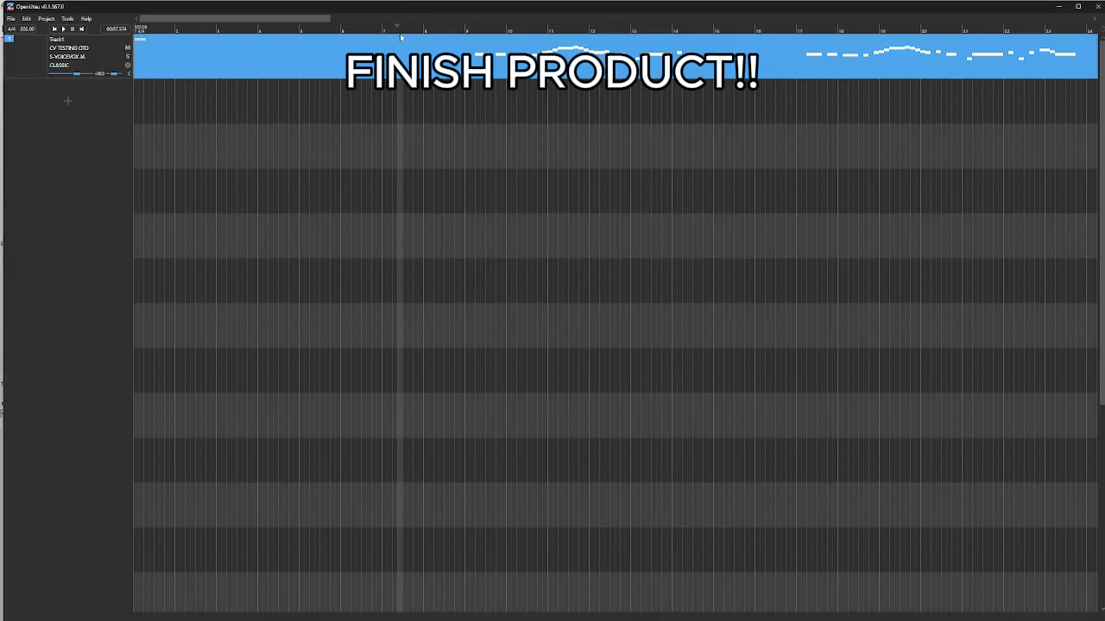
left_click_drag(400, 37, 347, 29)
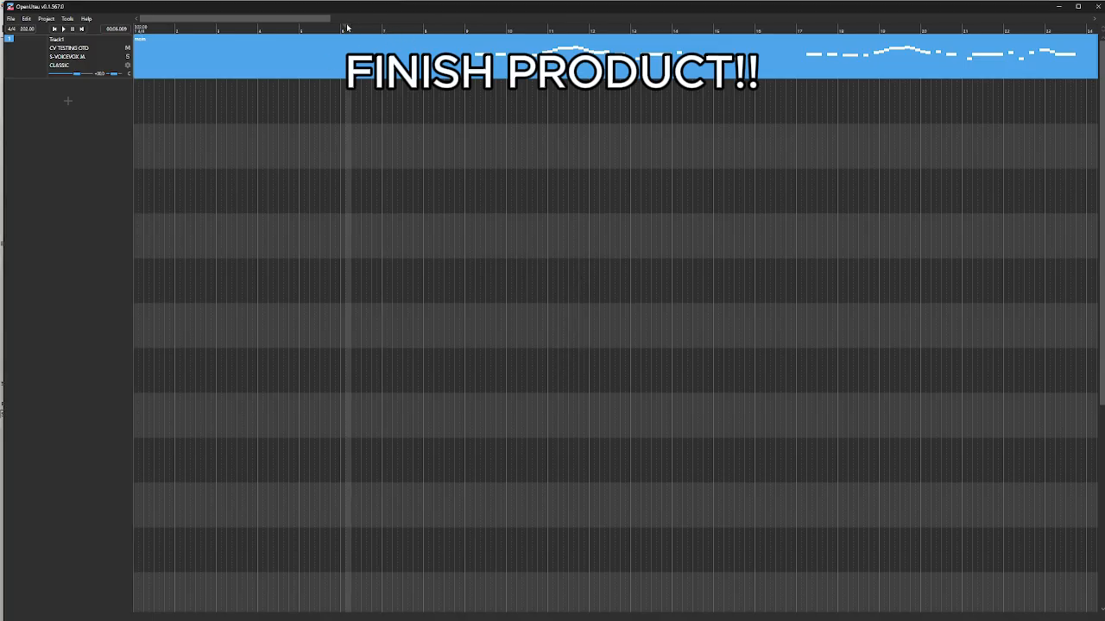
double_click(139, 76)
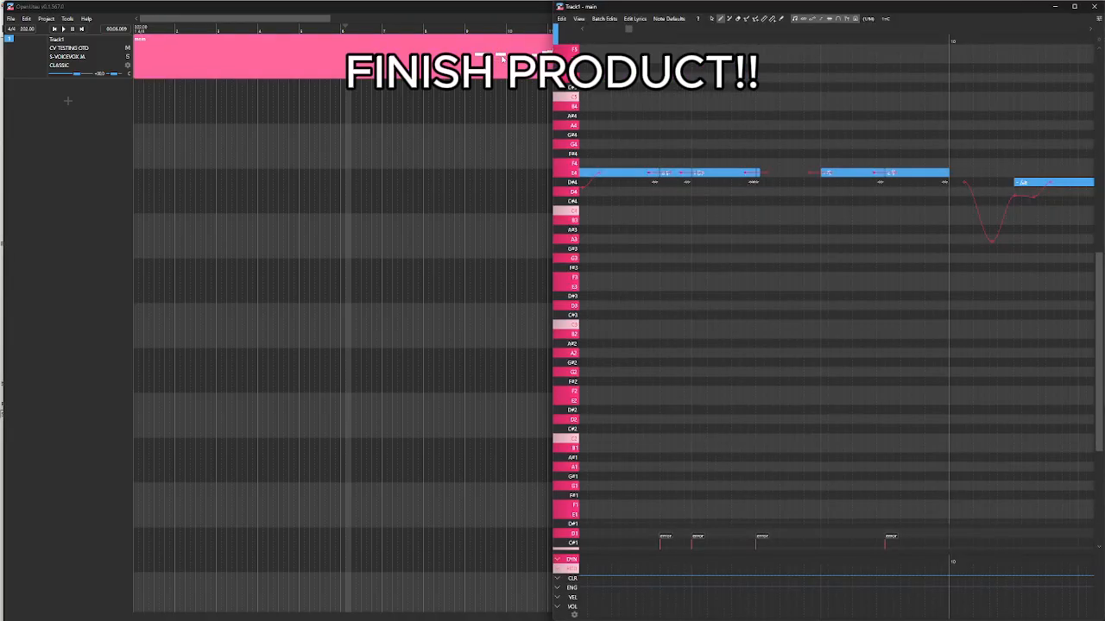
Step: Select all notes of the part and convert their lyrics from Japanese VCV to CV
key("ctrl+a")
left_click(604, 18)
mouse_move(621, 40)
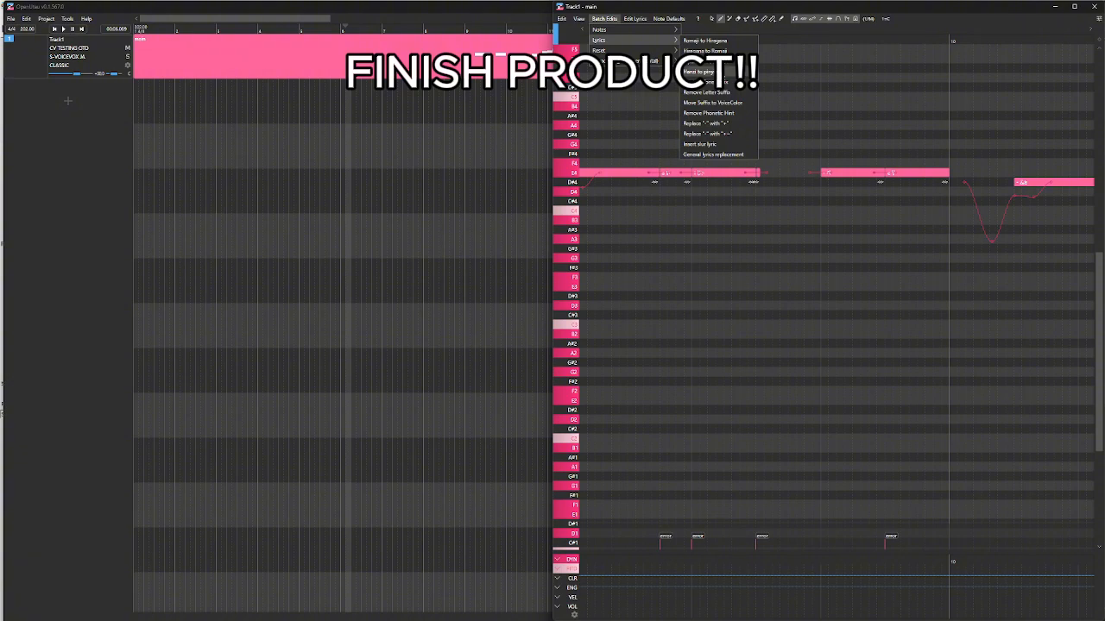
left_click(729, 65)
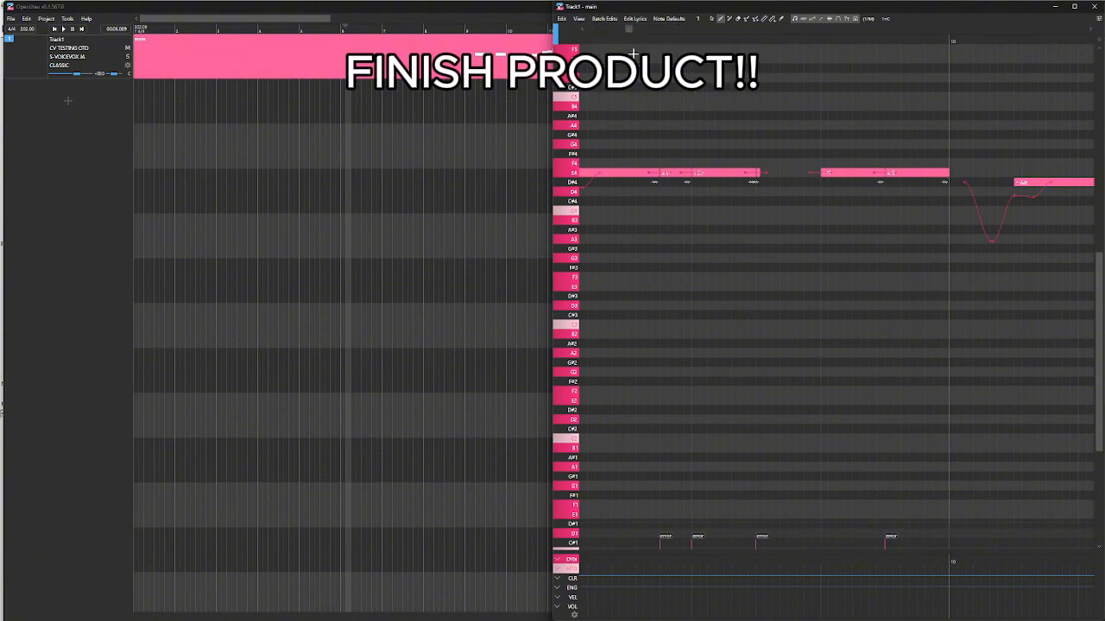
left_click(606, 19)
mouse_move(616, 41)
left_click(728, 61)
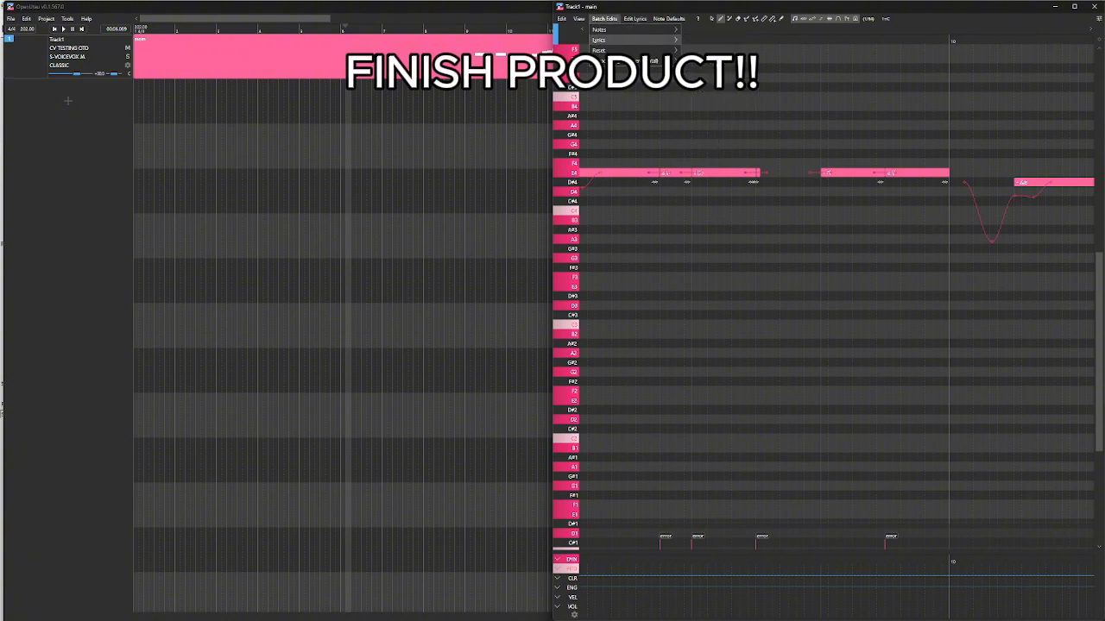
scroll(725, 154, "down", 3)
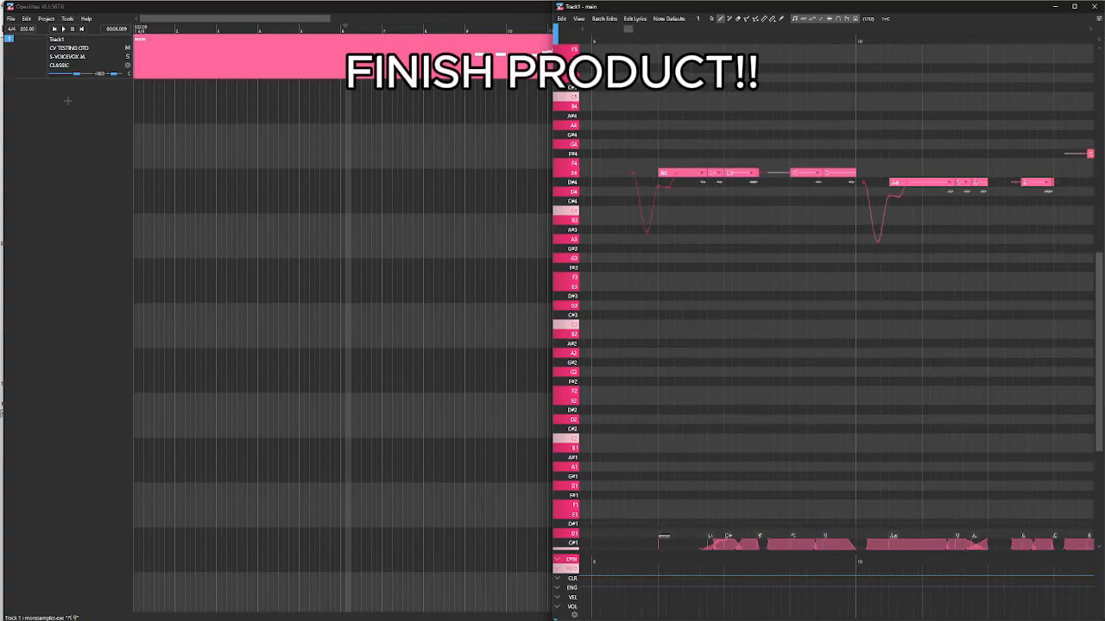
Step: Play the track from just before bar 6, maximize the piano roll, and return the playhead to between bars 9 and 10
left_click(417, 15)
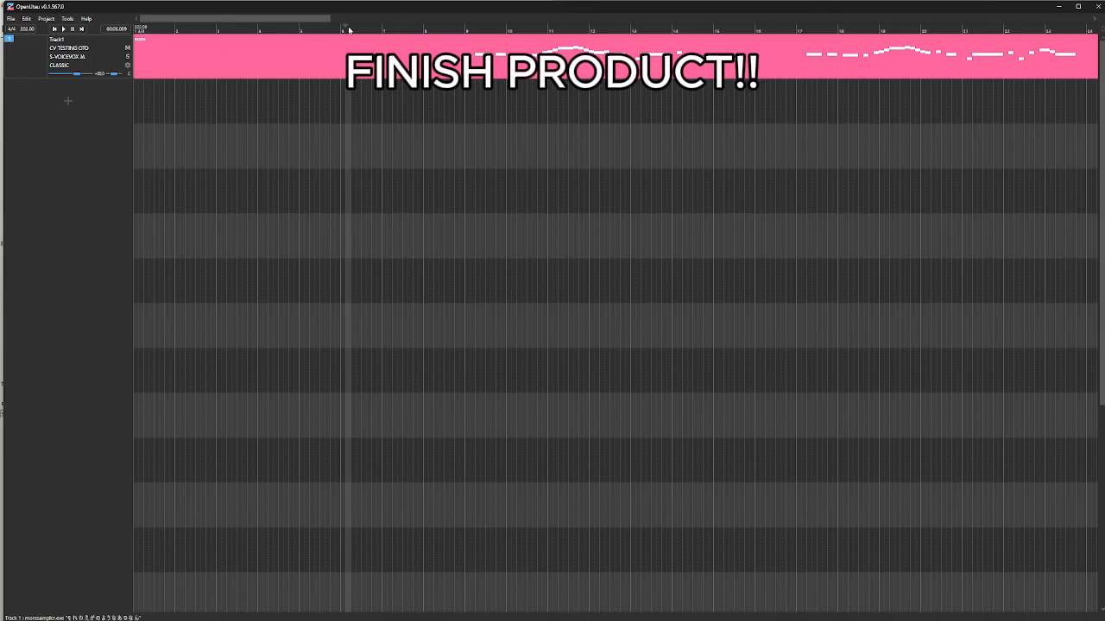
left_click_drag(349, 30, 333, 30)
key("space")
key("alt+Tab")
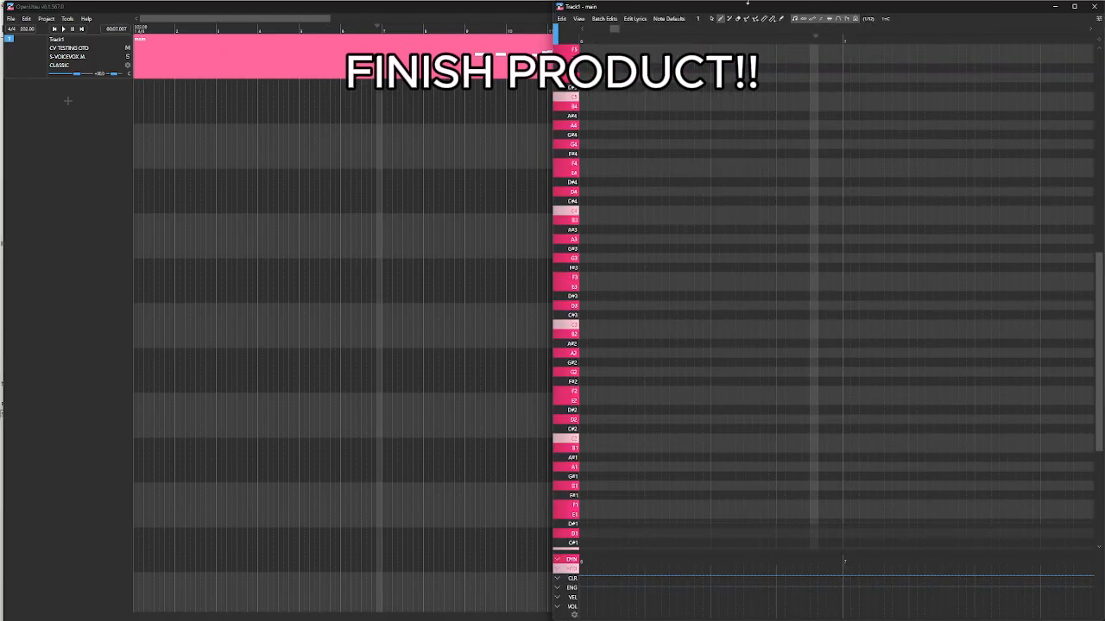
double_click(747, 3)
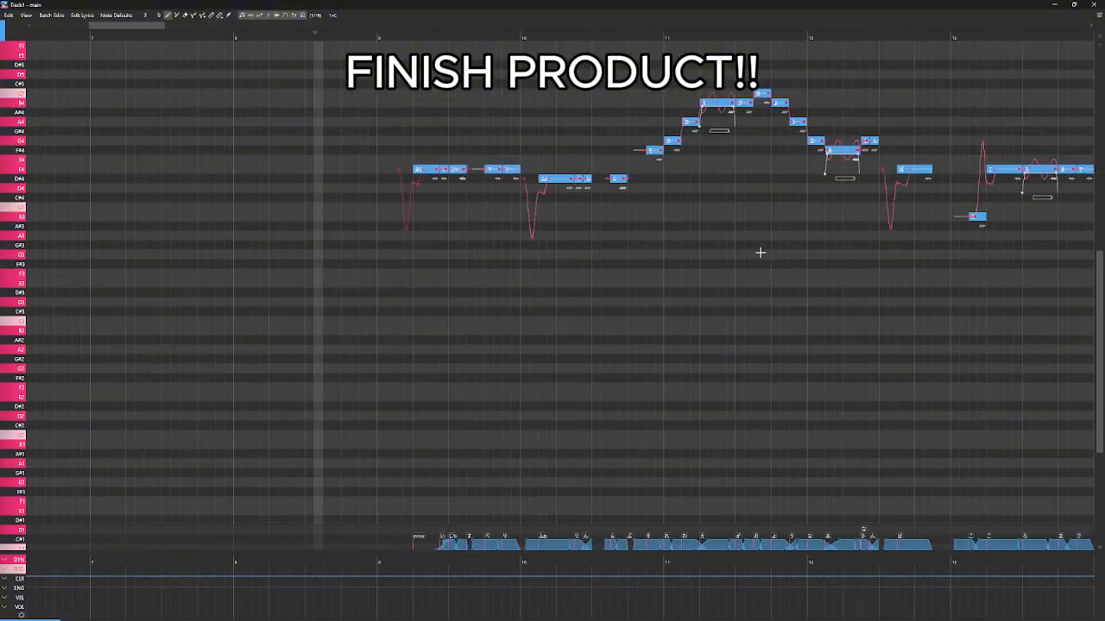
scroll(660, 260, "up", 3)
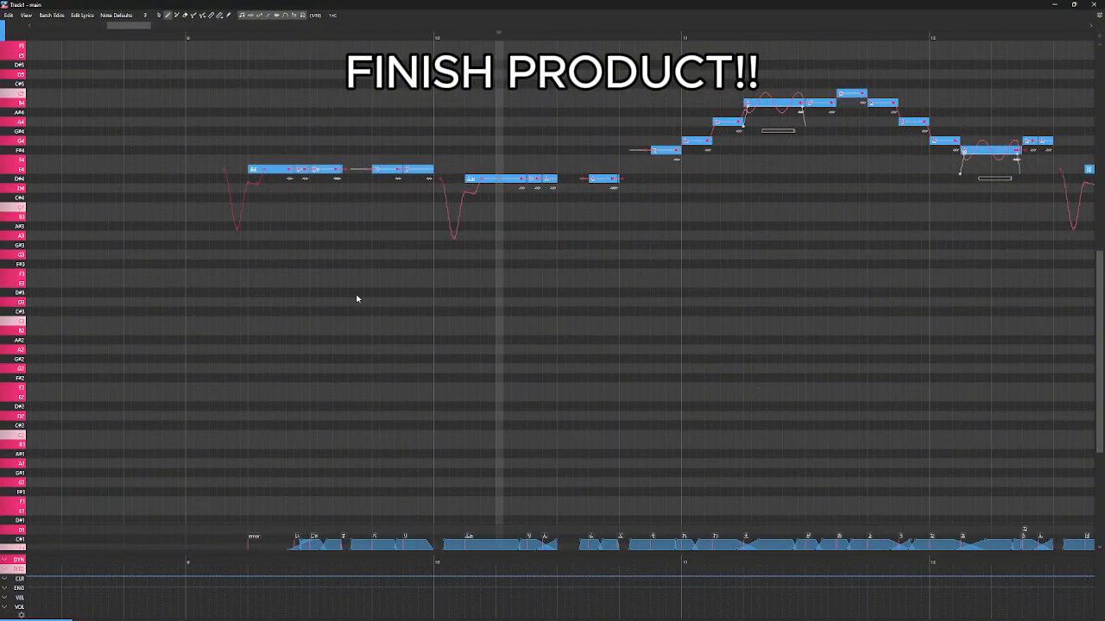
left_click_drag(547, 38, 367, 38)
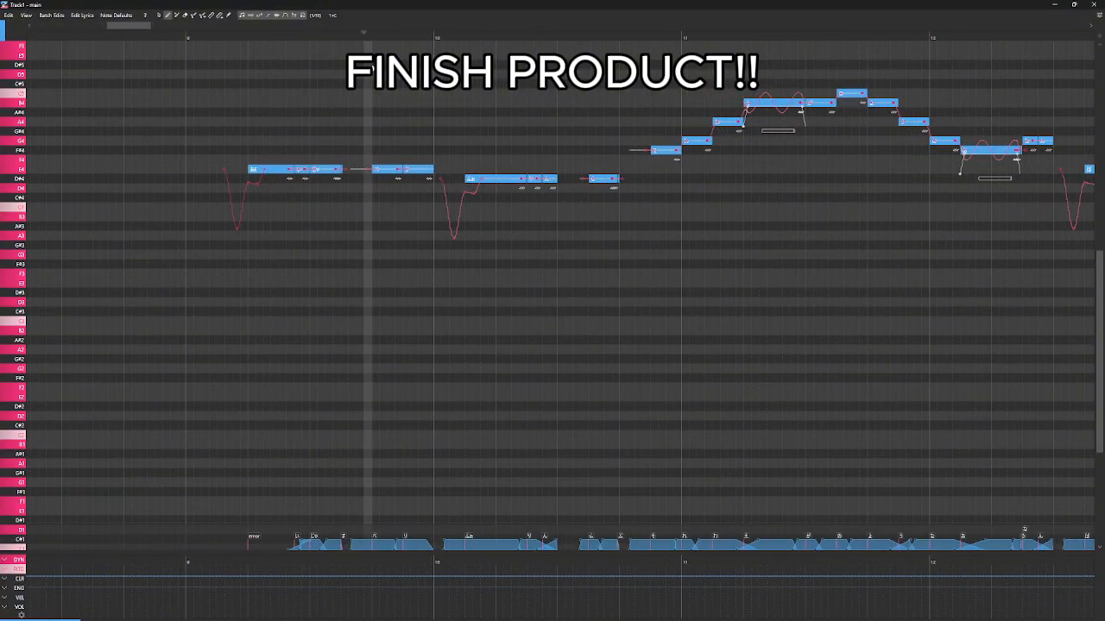
Step: Remove the letter suffix from the lyrics of all notes in the part
key("ctrl+a")
left_click(52, 15)
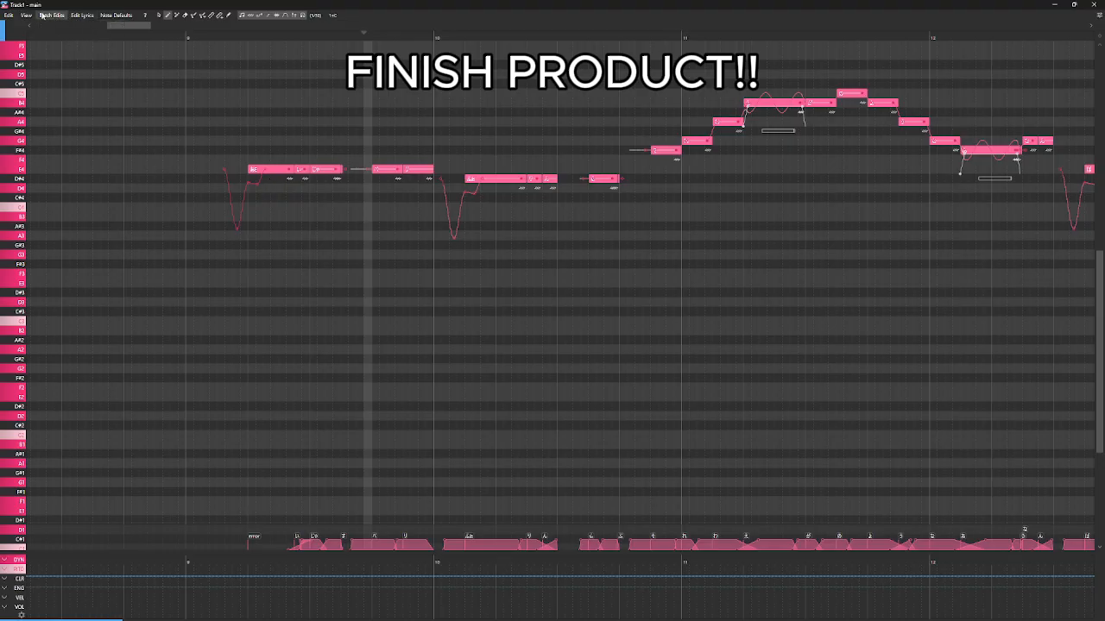
mouse_move(56, 38)
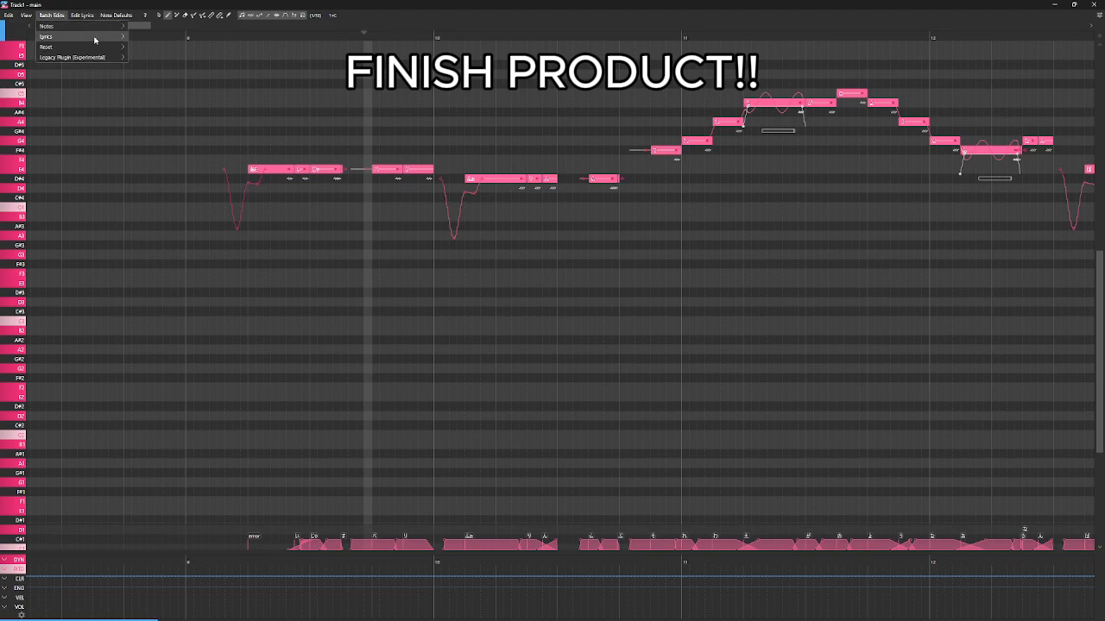
mouse_move(95, 40)
left_click(169, 90)
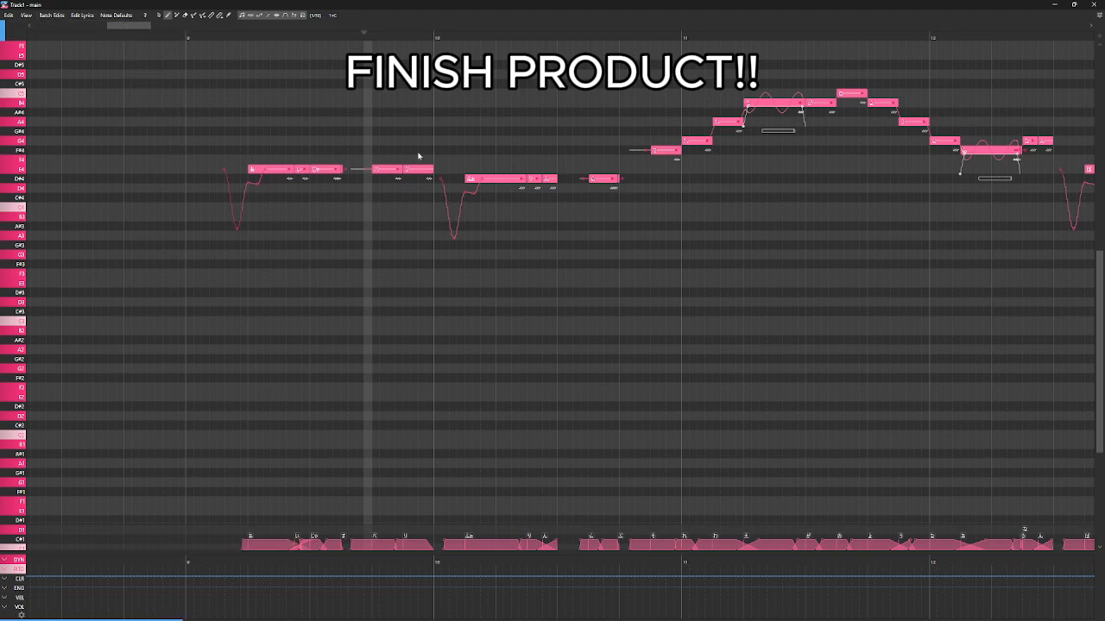
Step: Play the part from the beginning through the last note to hear the voicebank sing
left_click_drag(291, 47, 29, 62)
key("space")
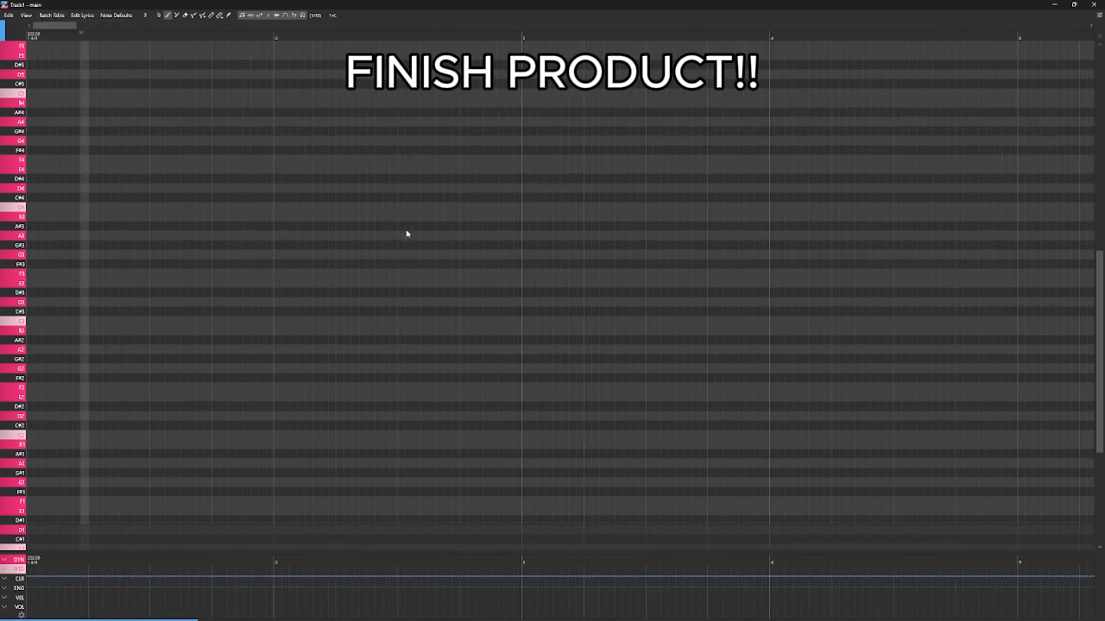
scroll(454, 232, "down", 2)
scroll(454, 232, "down", 5)
scroll(678, 219, "up", 3)
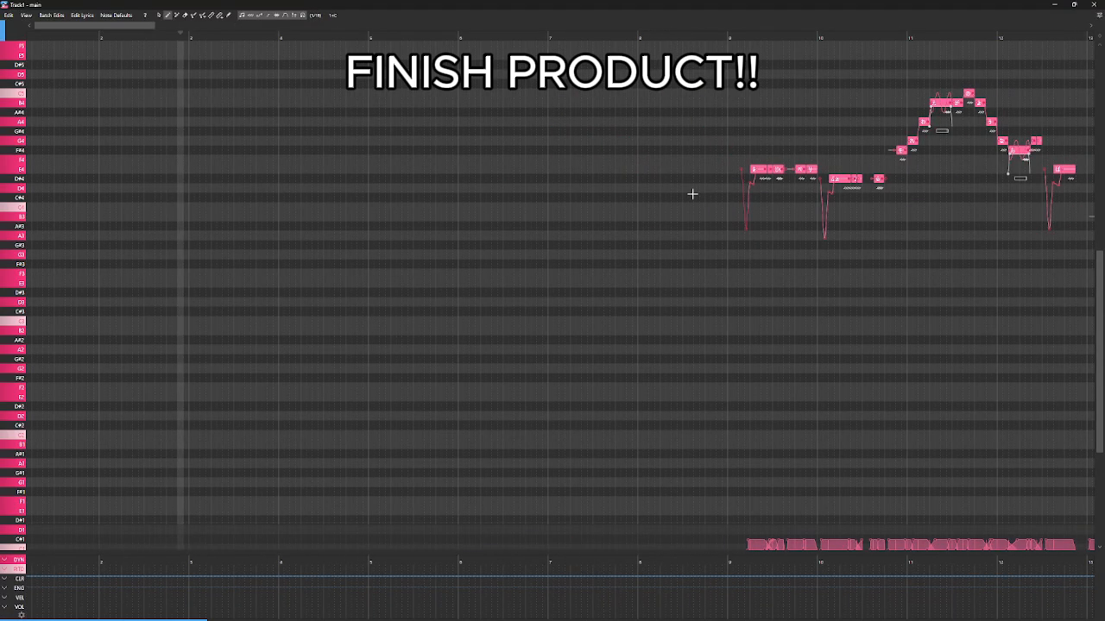
left_click_drag(139, 27, 159, 28)
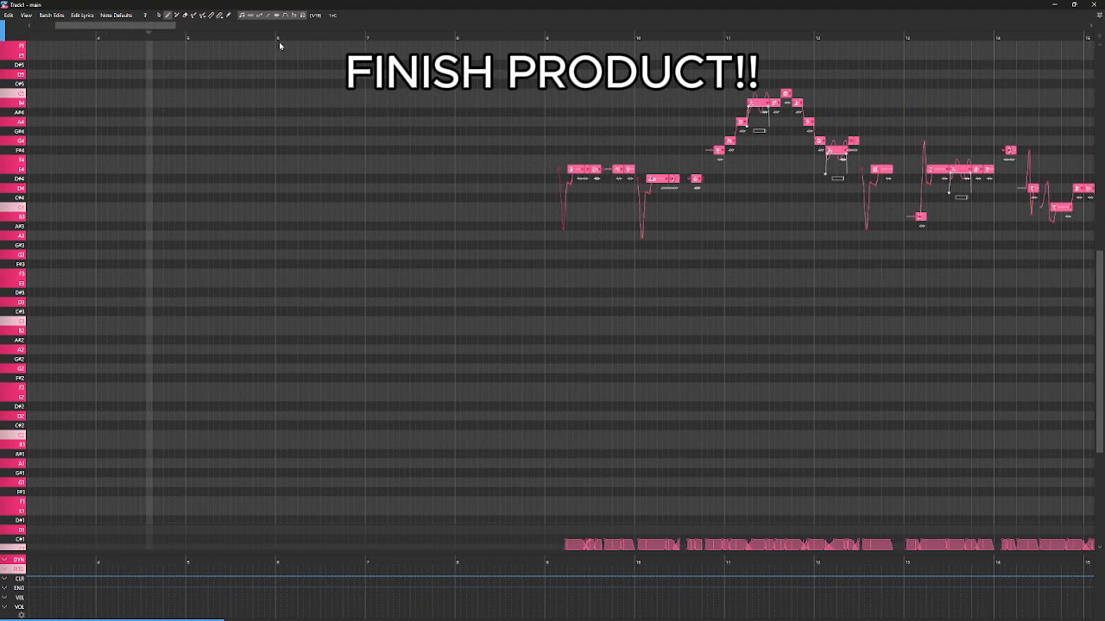
scroll(705, 247, "up", 3)
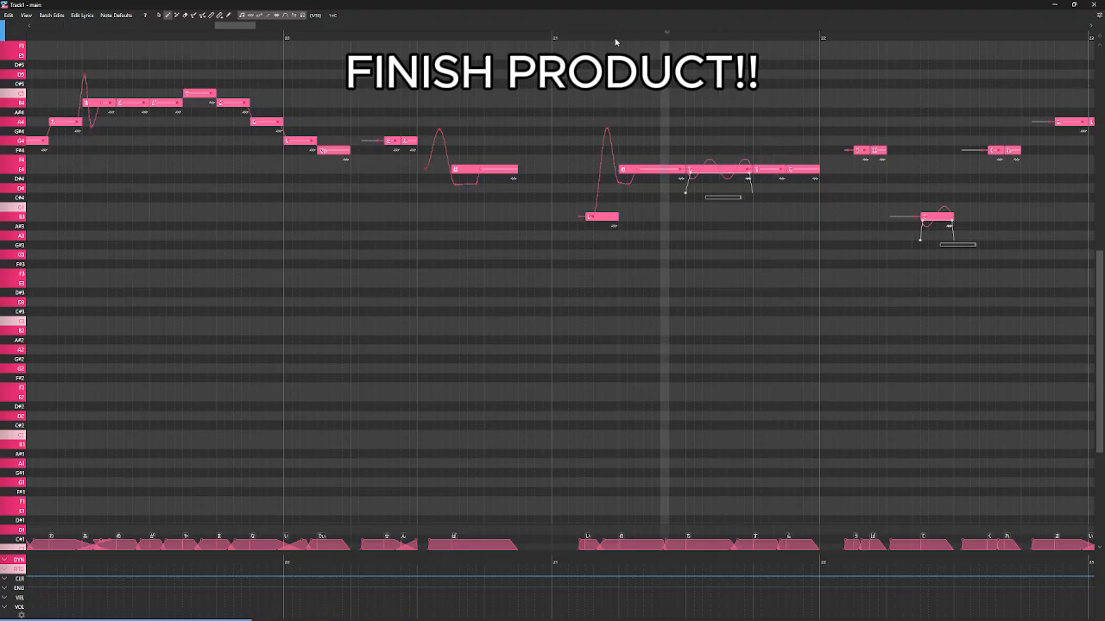
scroll(802, 342, "down", 10)
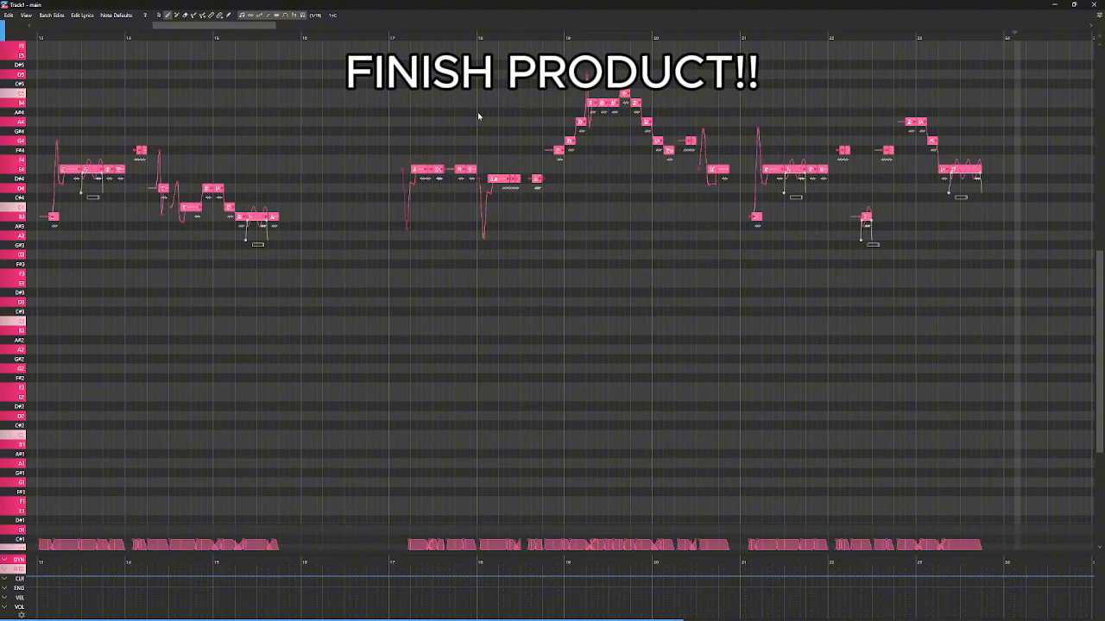
Step: Replay the part from about bar 9 and move the playhead ahead to just after bar 17
left_click_drag(438, 38, 40, 149)
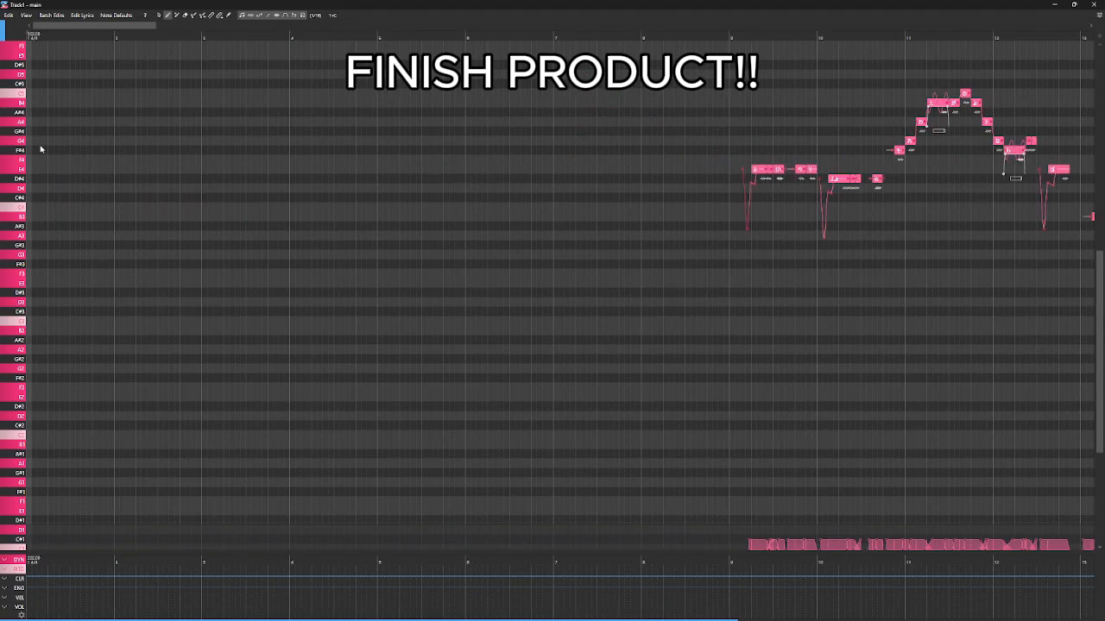
left_click_drag(757, 210, 743, 211)
key("space")
scroll(812, 264, "down", 4)
scroll(578, 264, "up", 3)
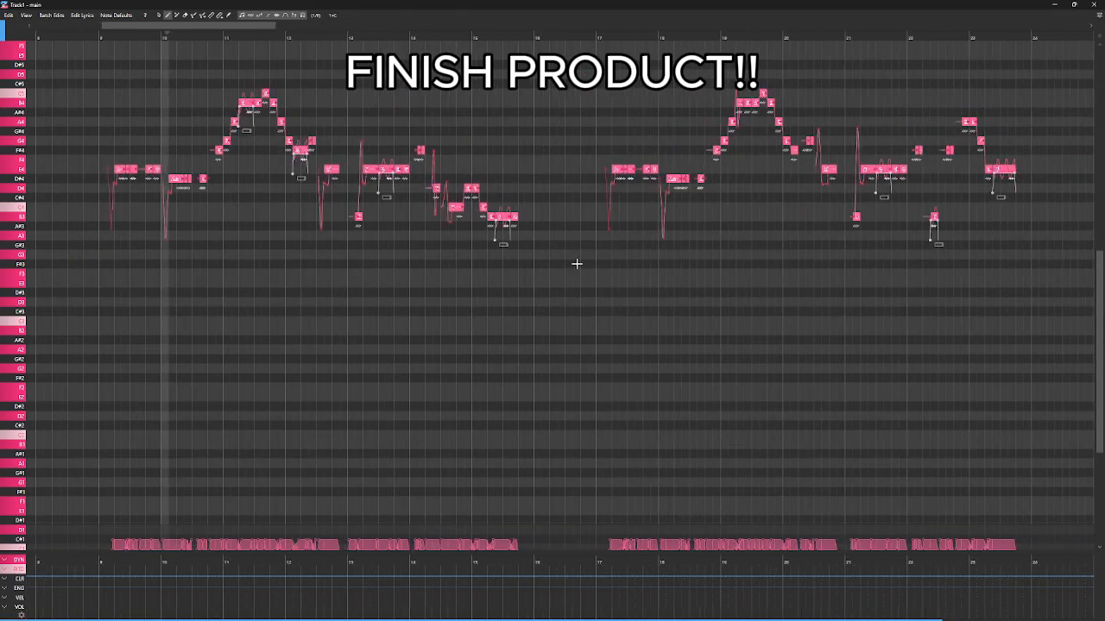
scroll(384, 274, "up", 3)
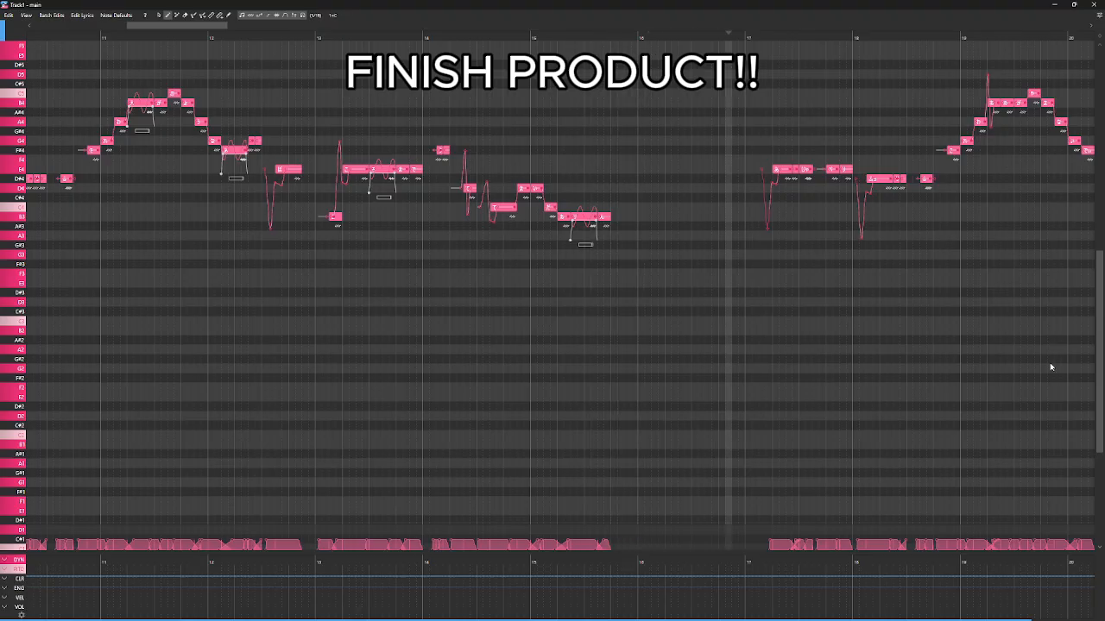
left_click(768, 39)
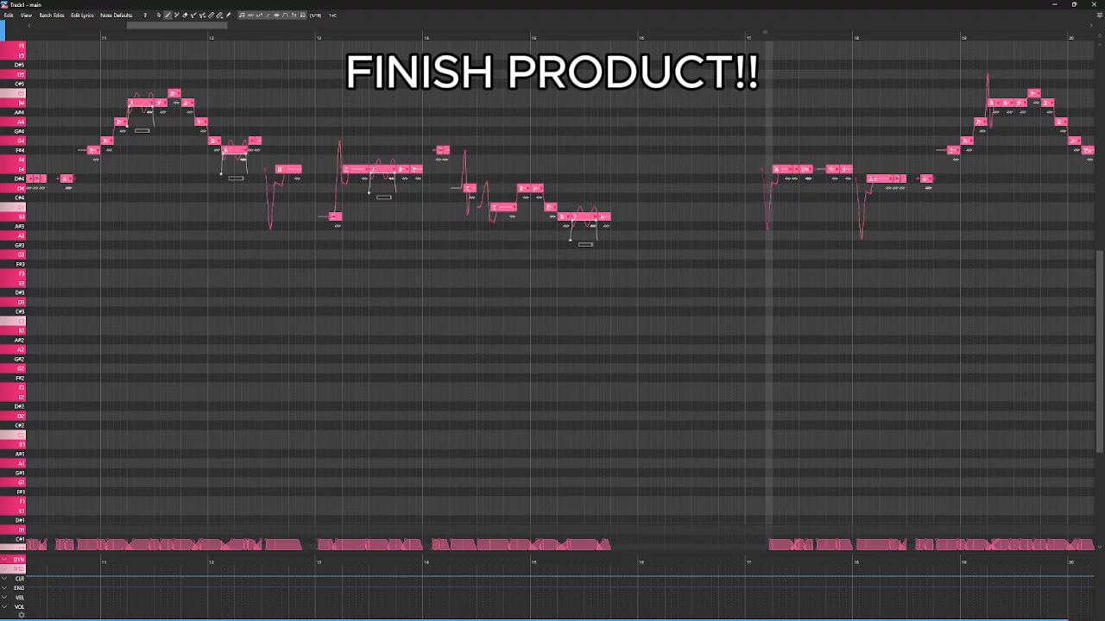